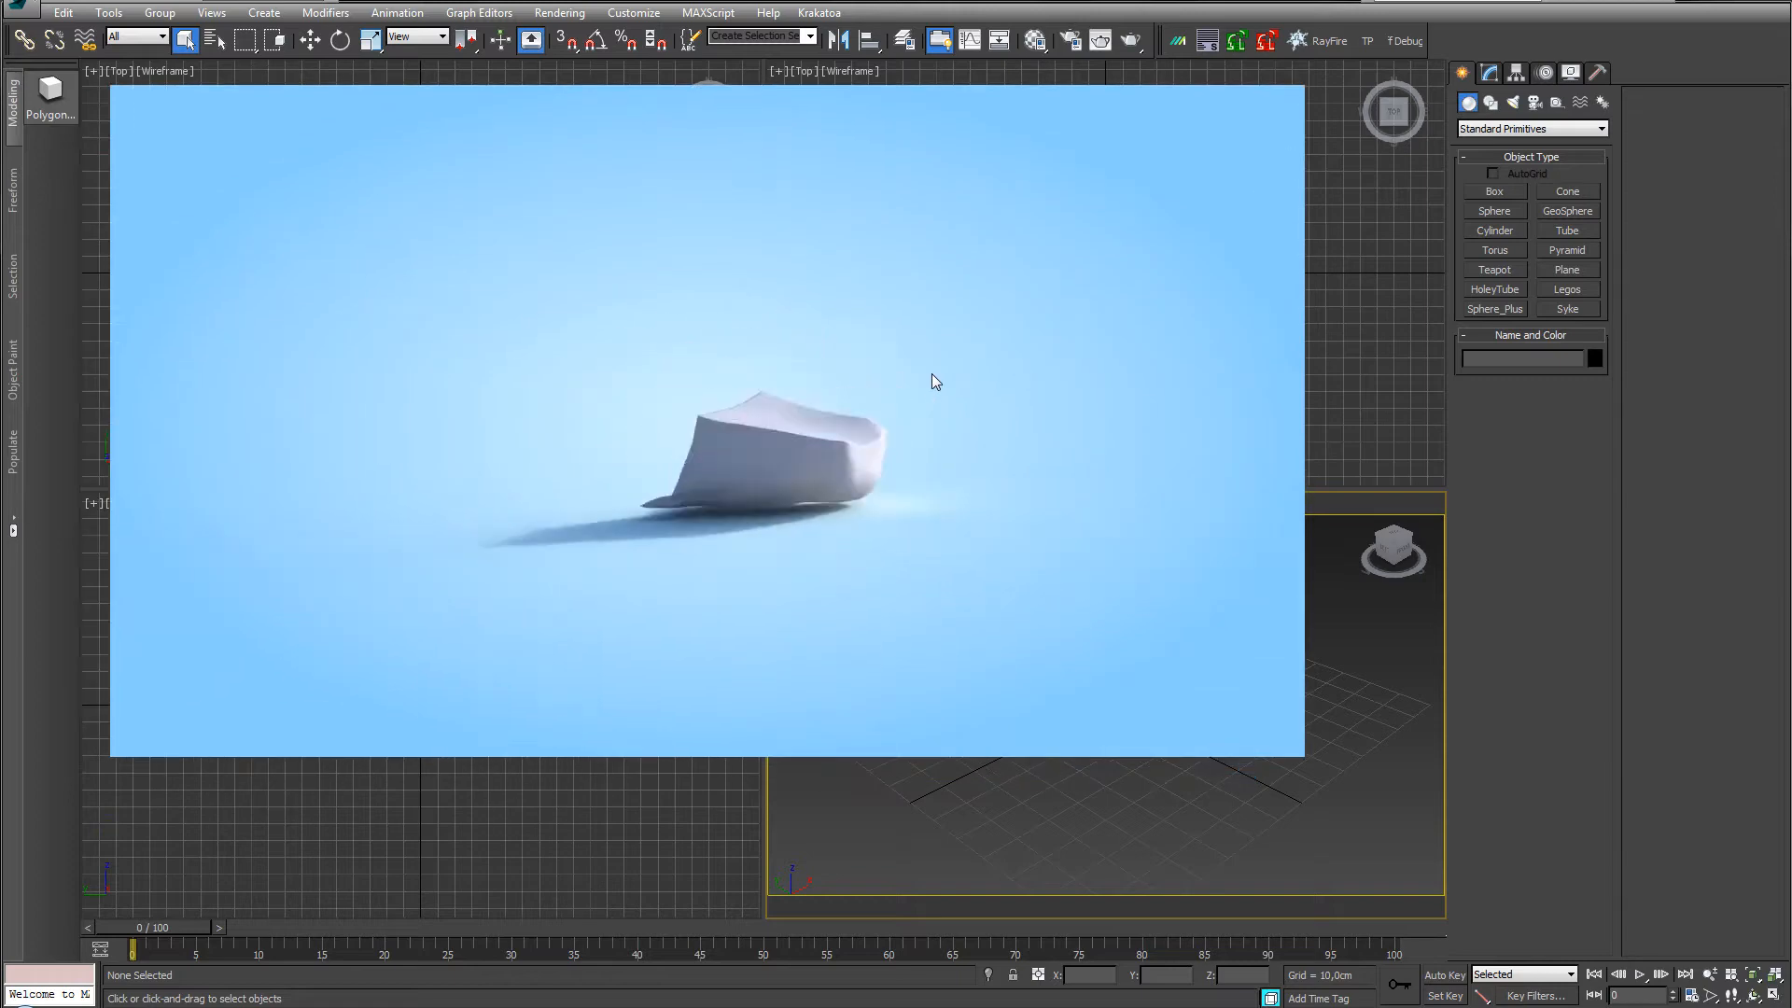
Minimize the prev.mp4 reference video to uncover the viewports.
key(ctrl+0)
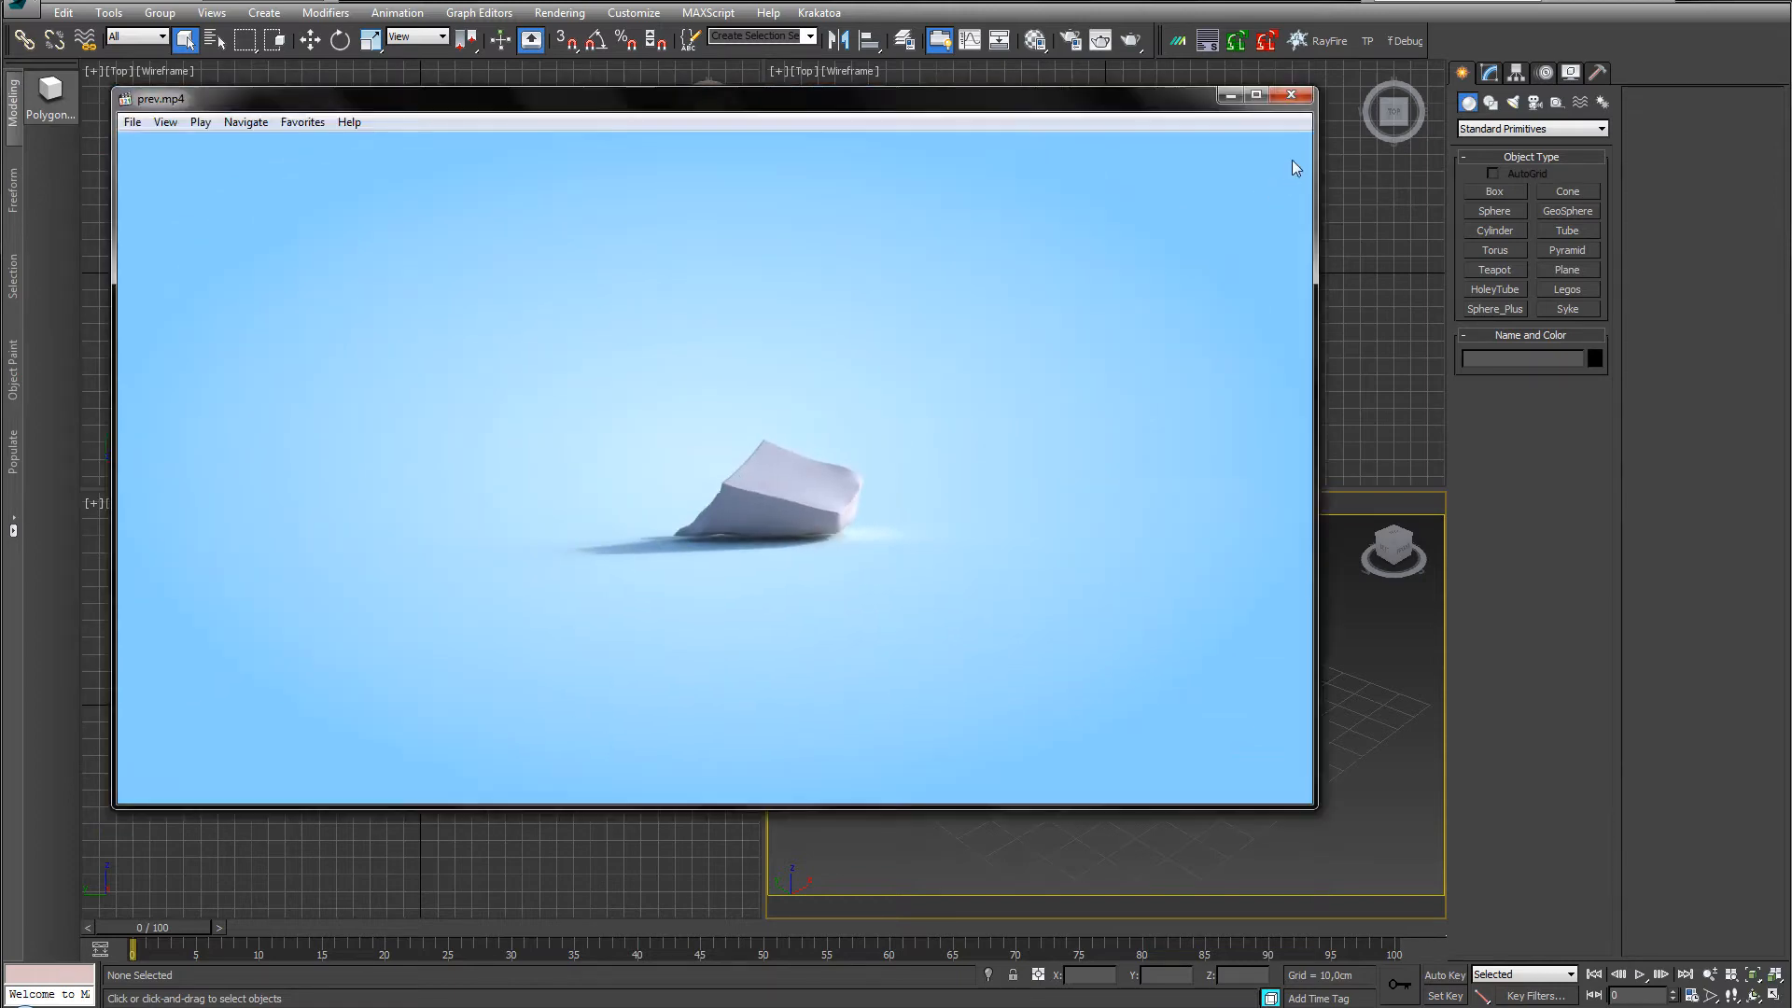
click(1231, 94)
middle_drag(1155, 636, 1139, 611)
Create a box in the centre of the perspective viewport and set its length, width and height to 50 cm.
click(1494, 192)
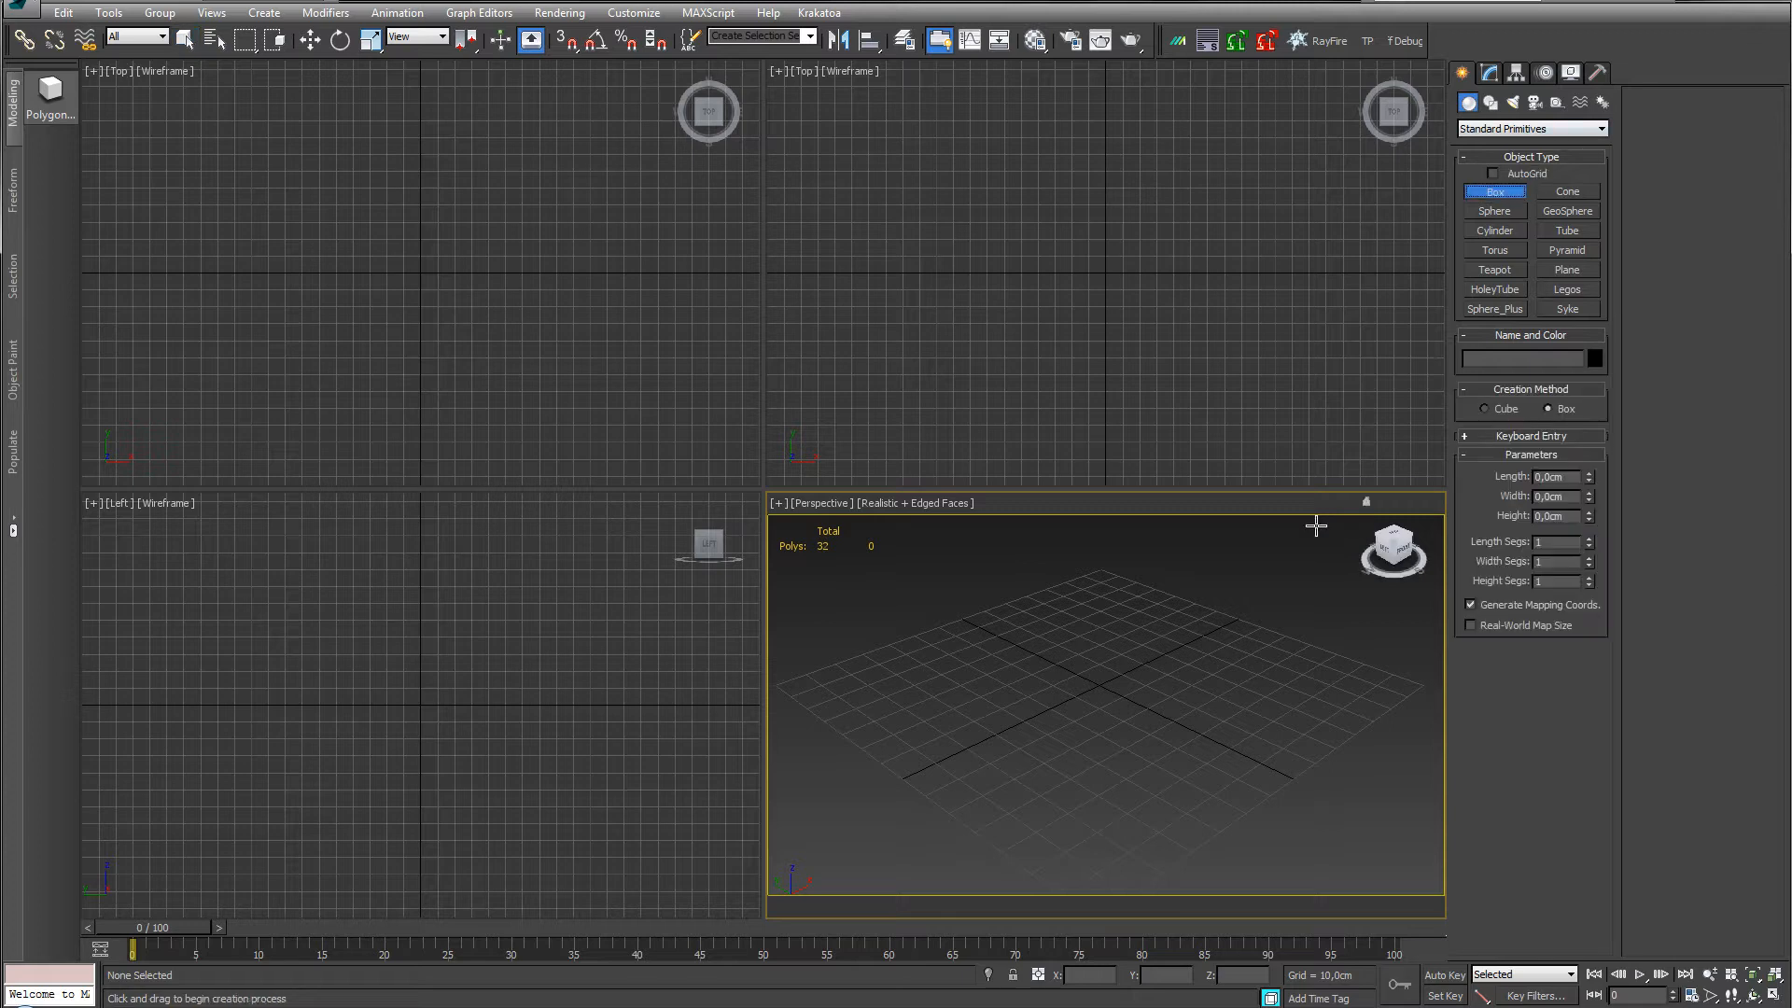
drag(1102, 653, 1101, 758)
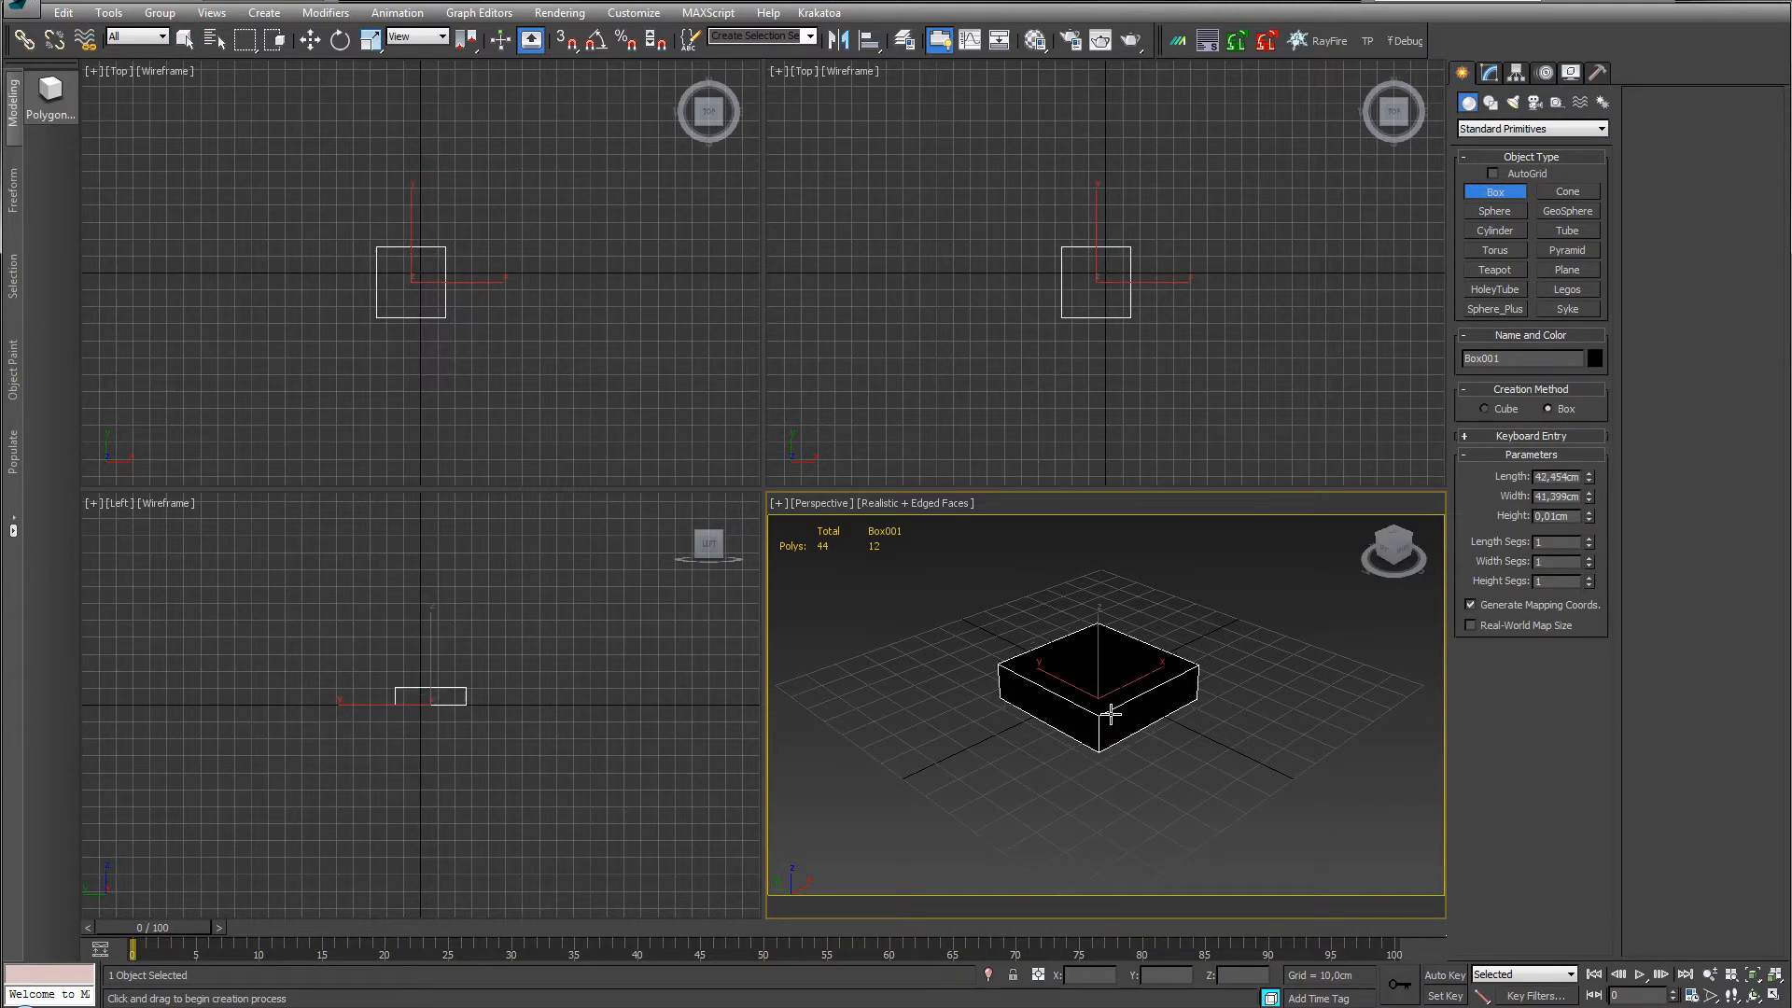
click(1117, 647)
double_click(1536, 476)
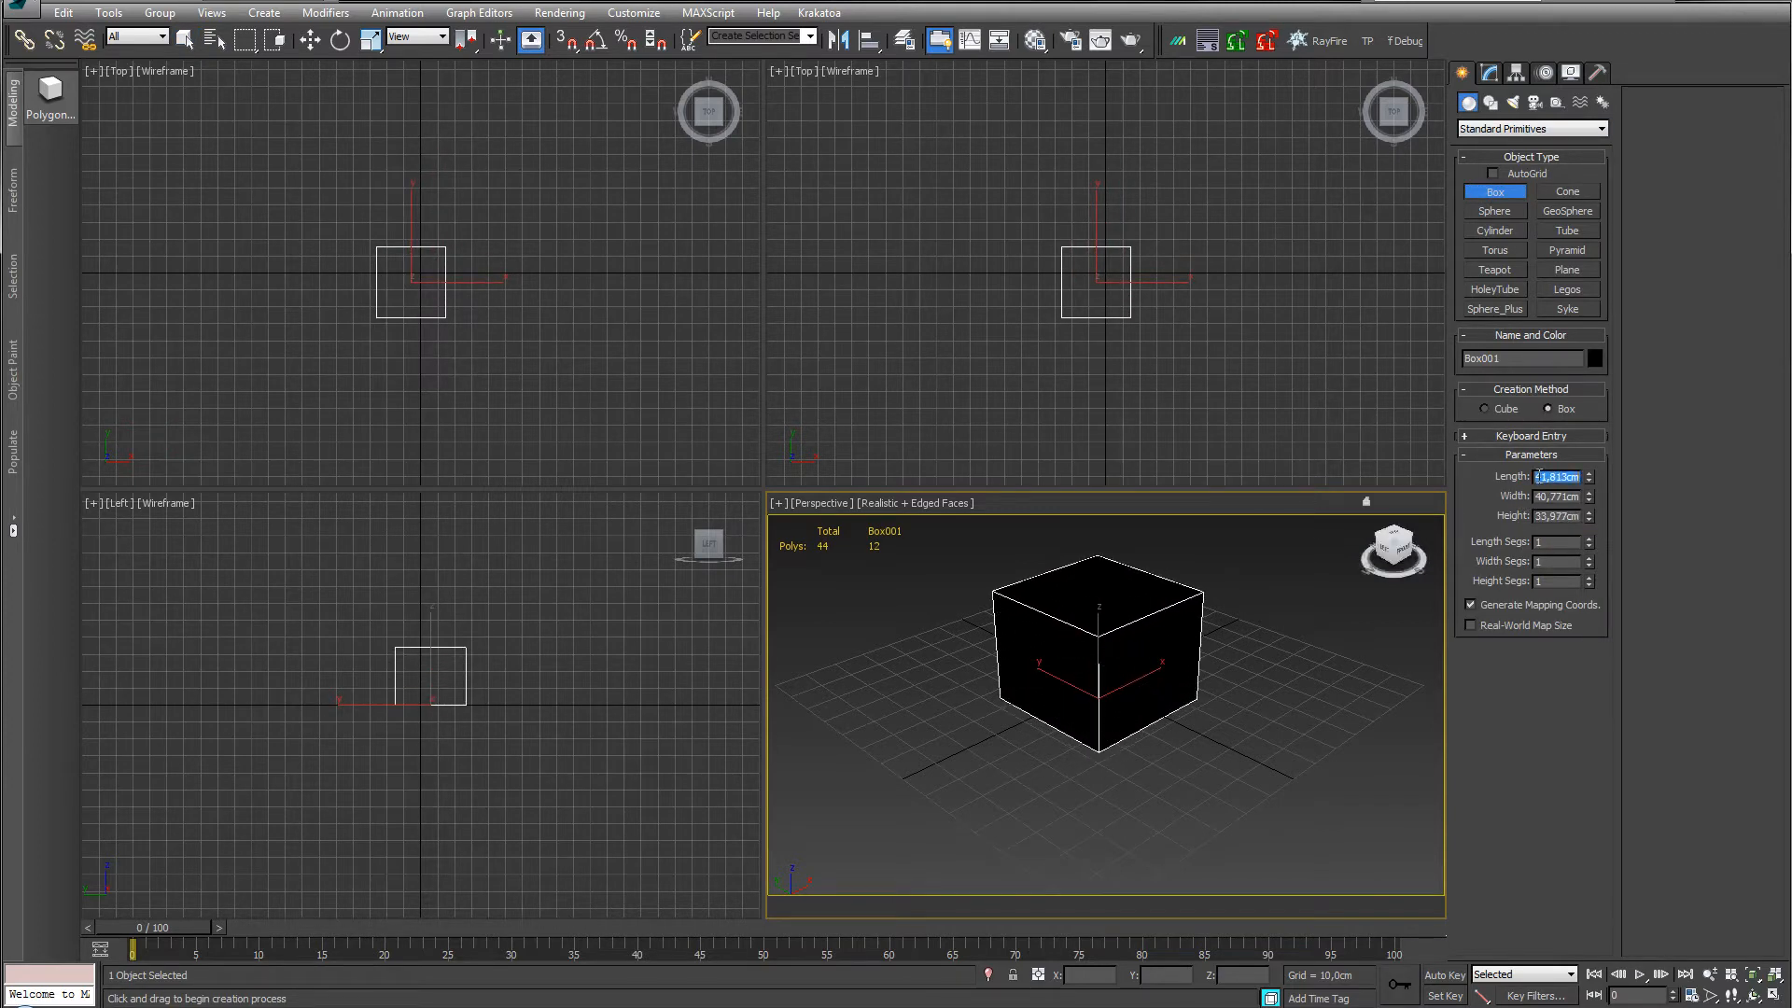
text(50)
key(Tab)
text(50)
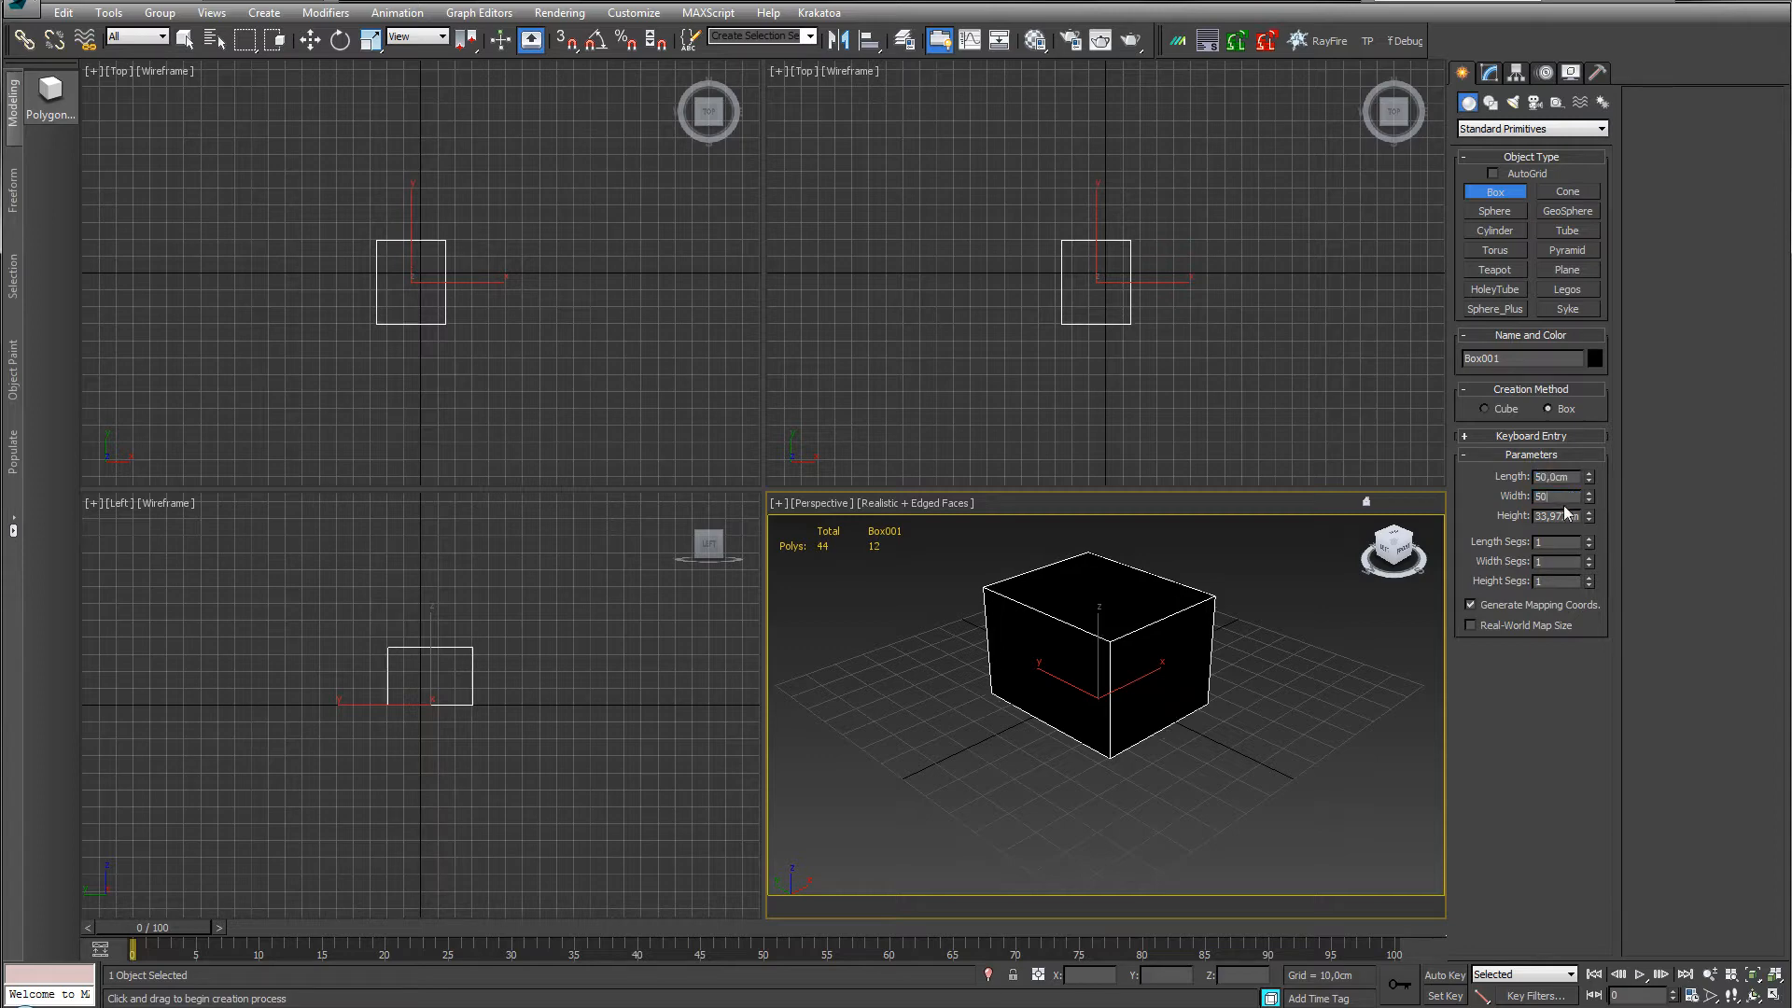
key(Tab)
text(50)
key(Tab)
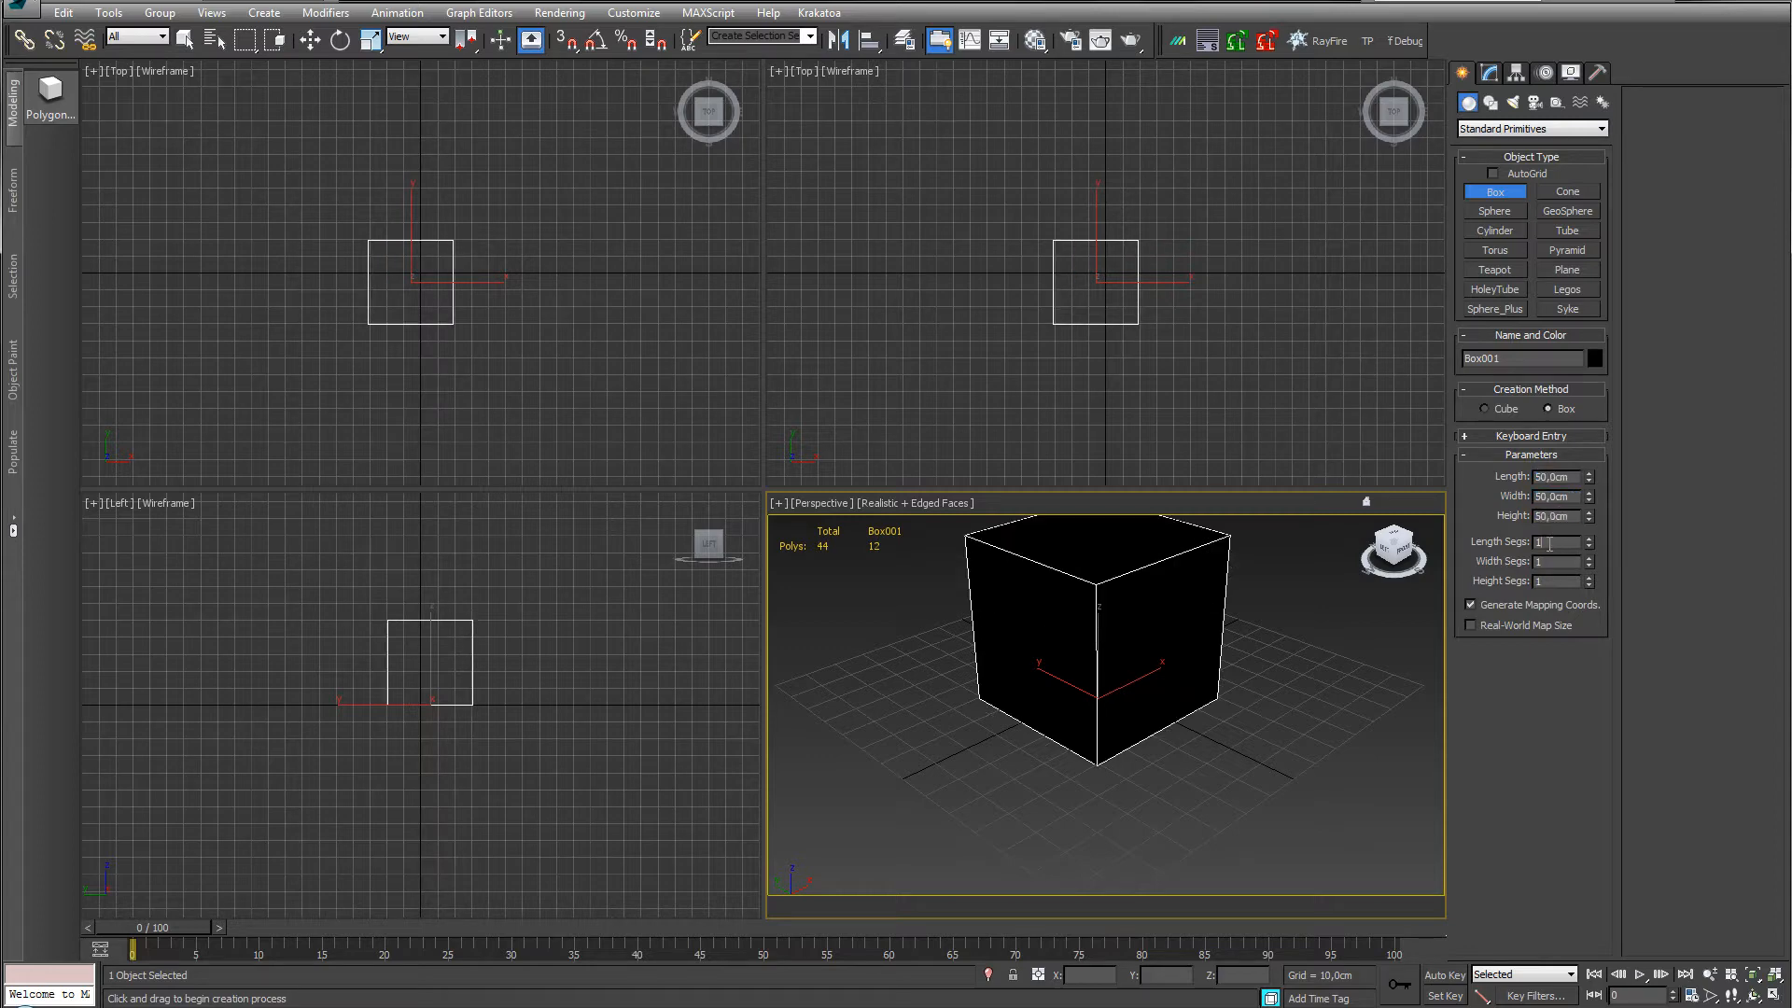
Set the box's length, width and height segments to 10 each and finish box creation.
text(10)
key(Tab)
text(10)
key(Tab)
text(10)
key(Tab)
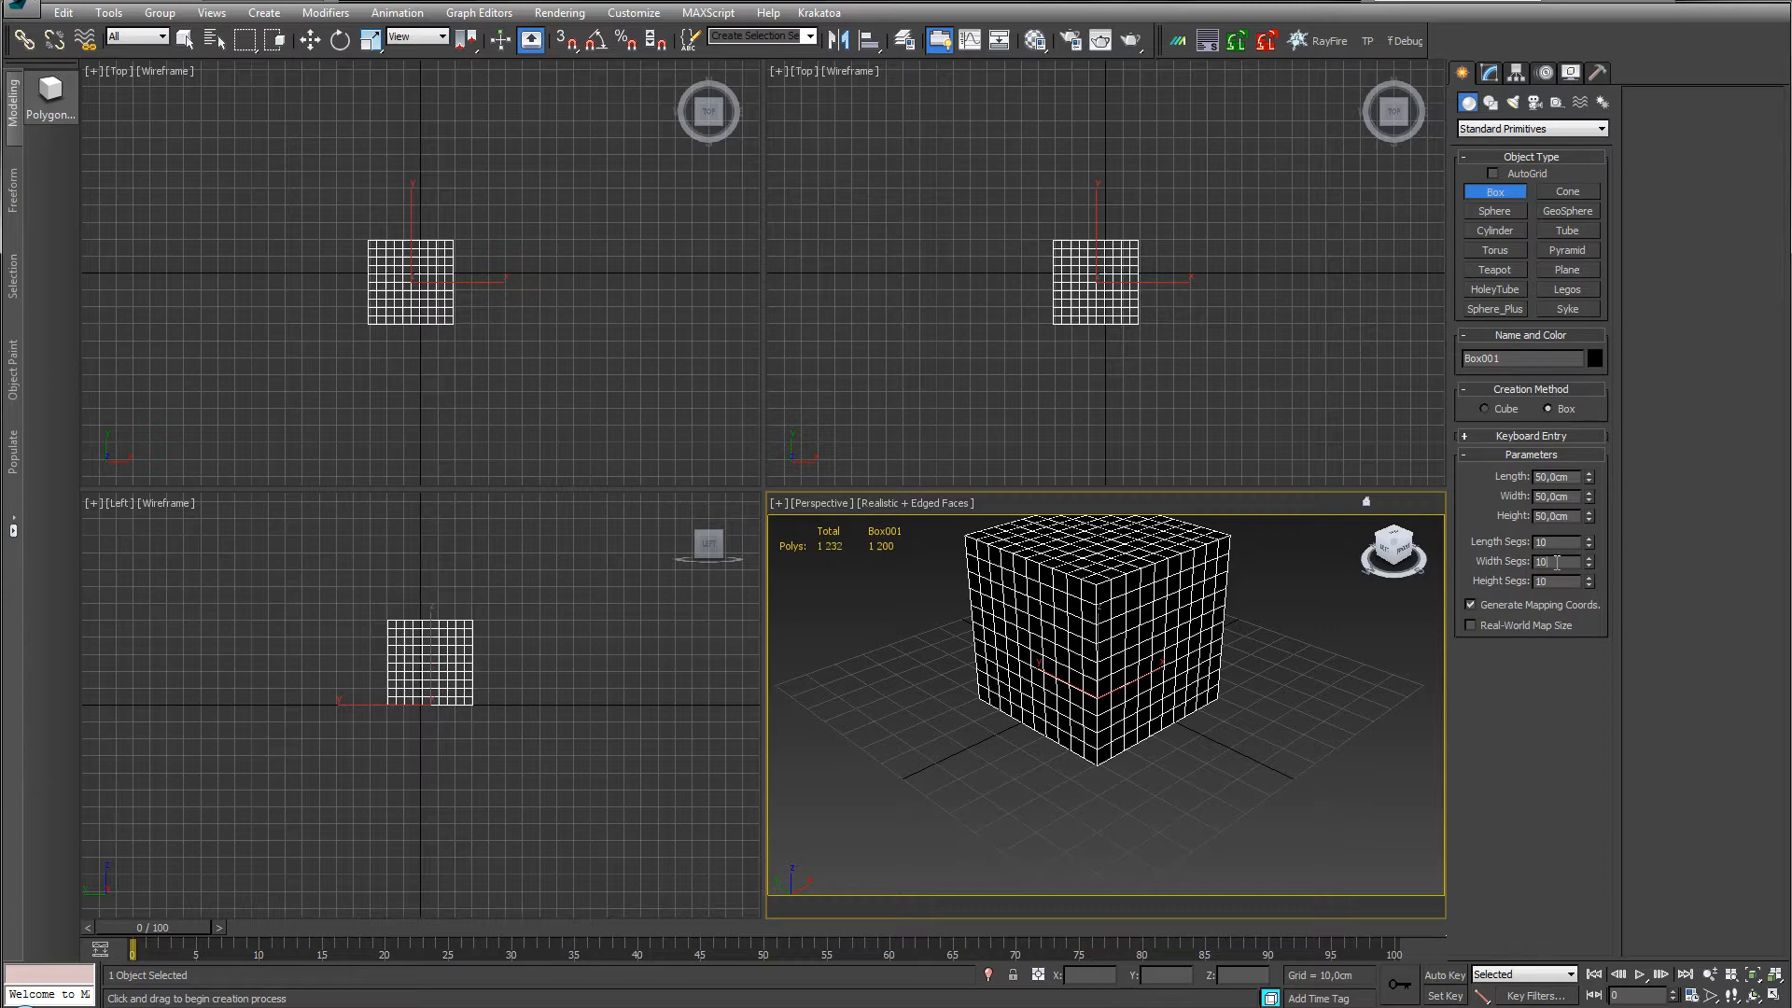
mouse_move(1276, 615)
middle_down()
mouse_move(1259, 644)
mouse_move(1258, 603)
middle_up()
right_click(1274, 629)
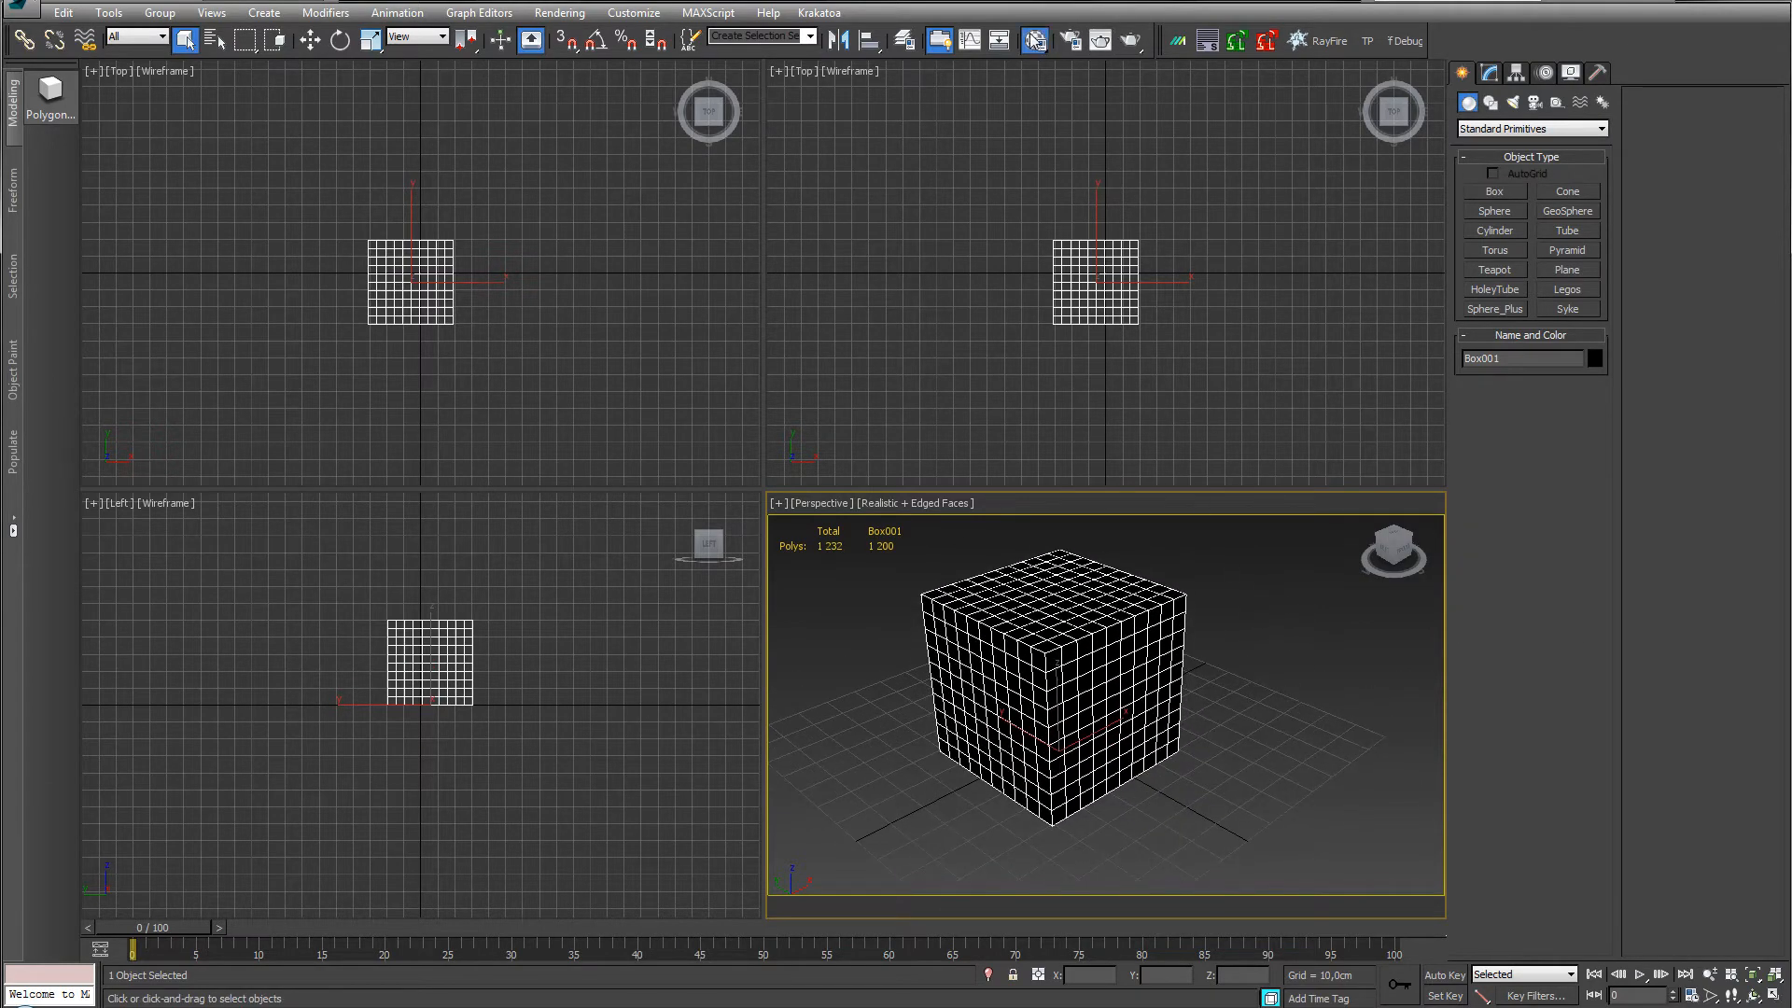
Assign an unused default grey VRay material from the Material Editor to the box, and close the editor.
click(1034, 40)
click(494, 213)
click(494, 212)
click(494, 213)
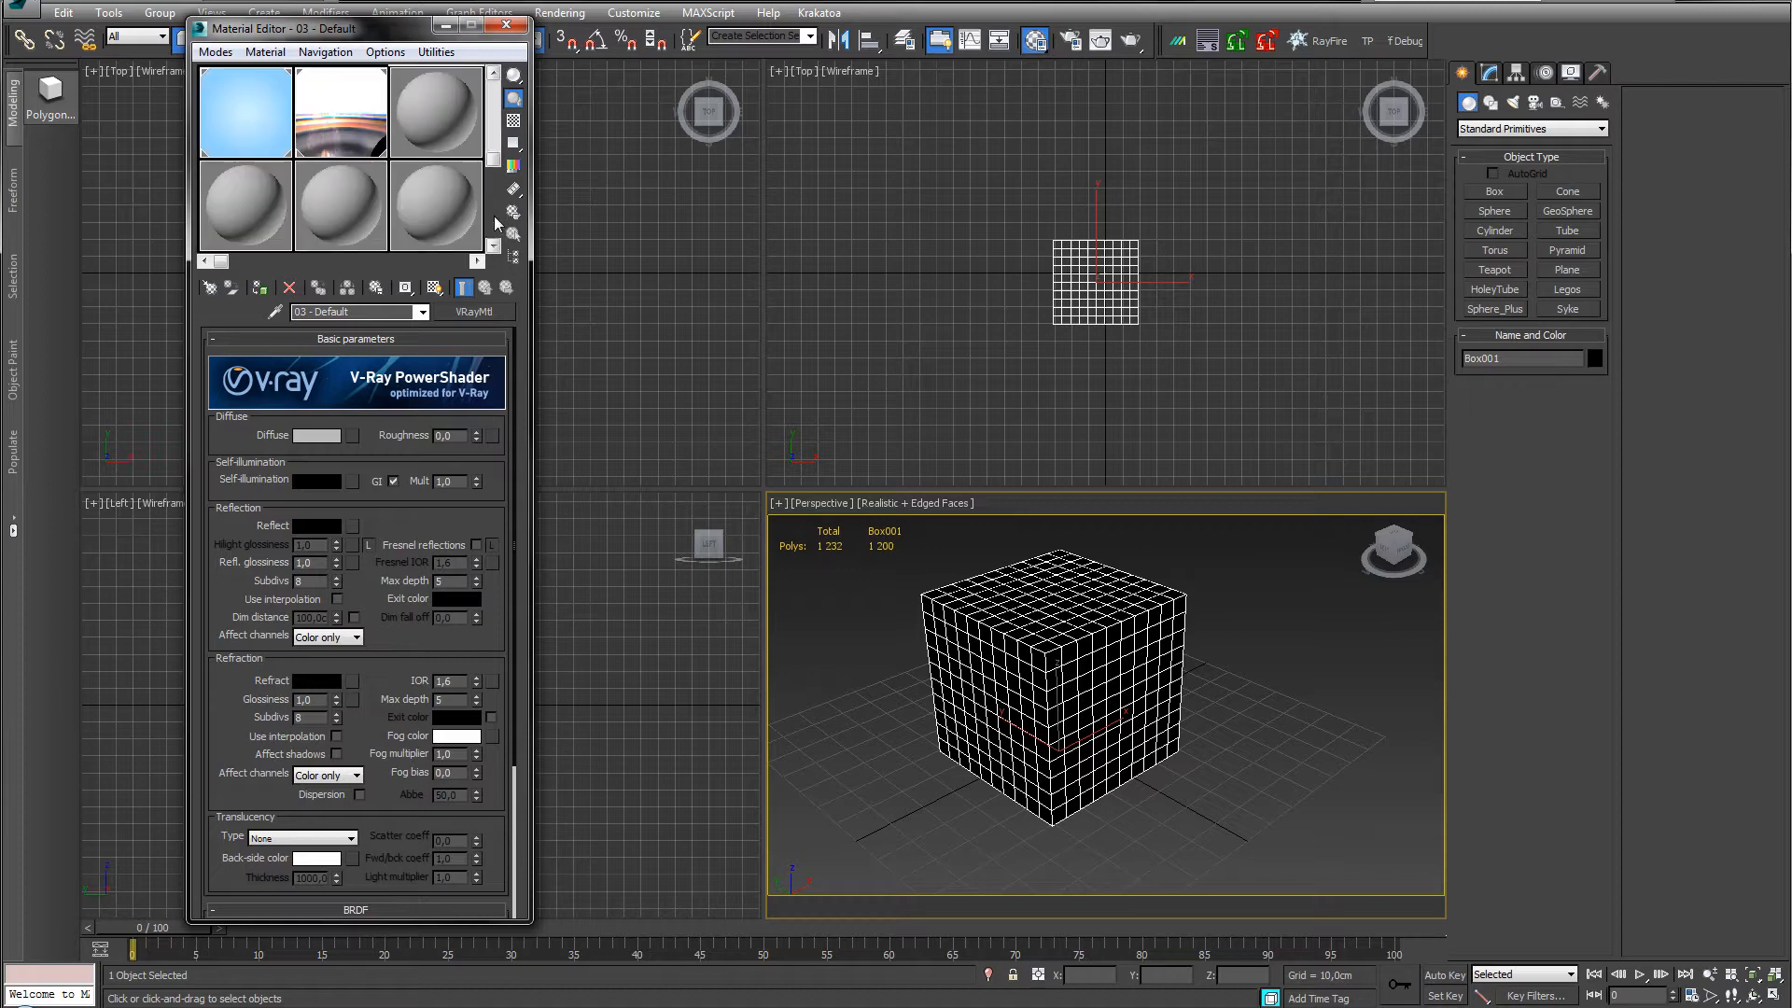
click(490, 241)
drag(242, 207, 1025, 612)
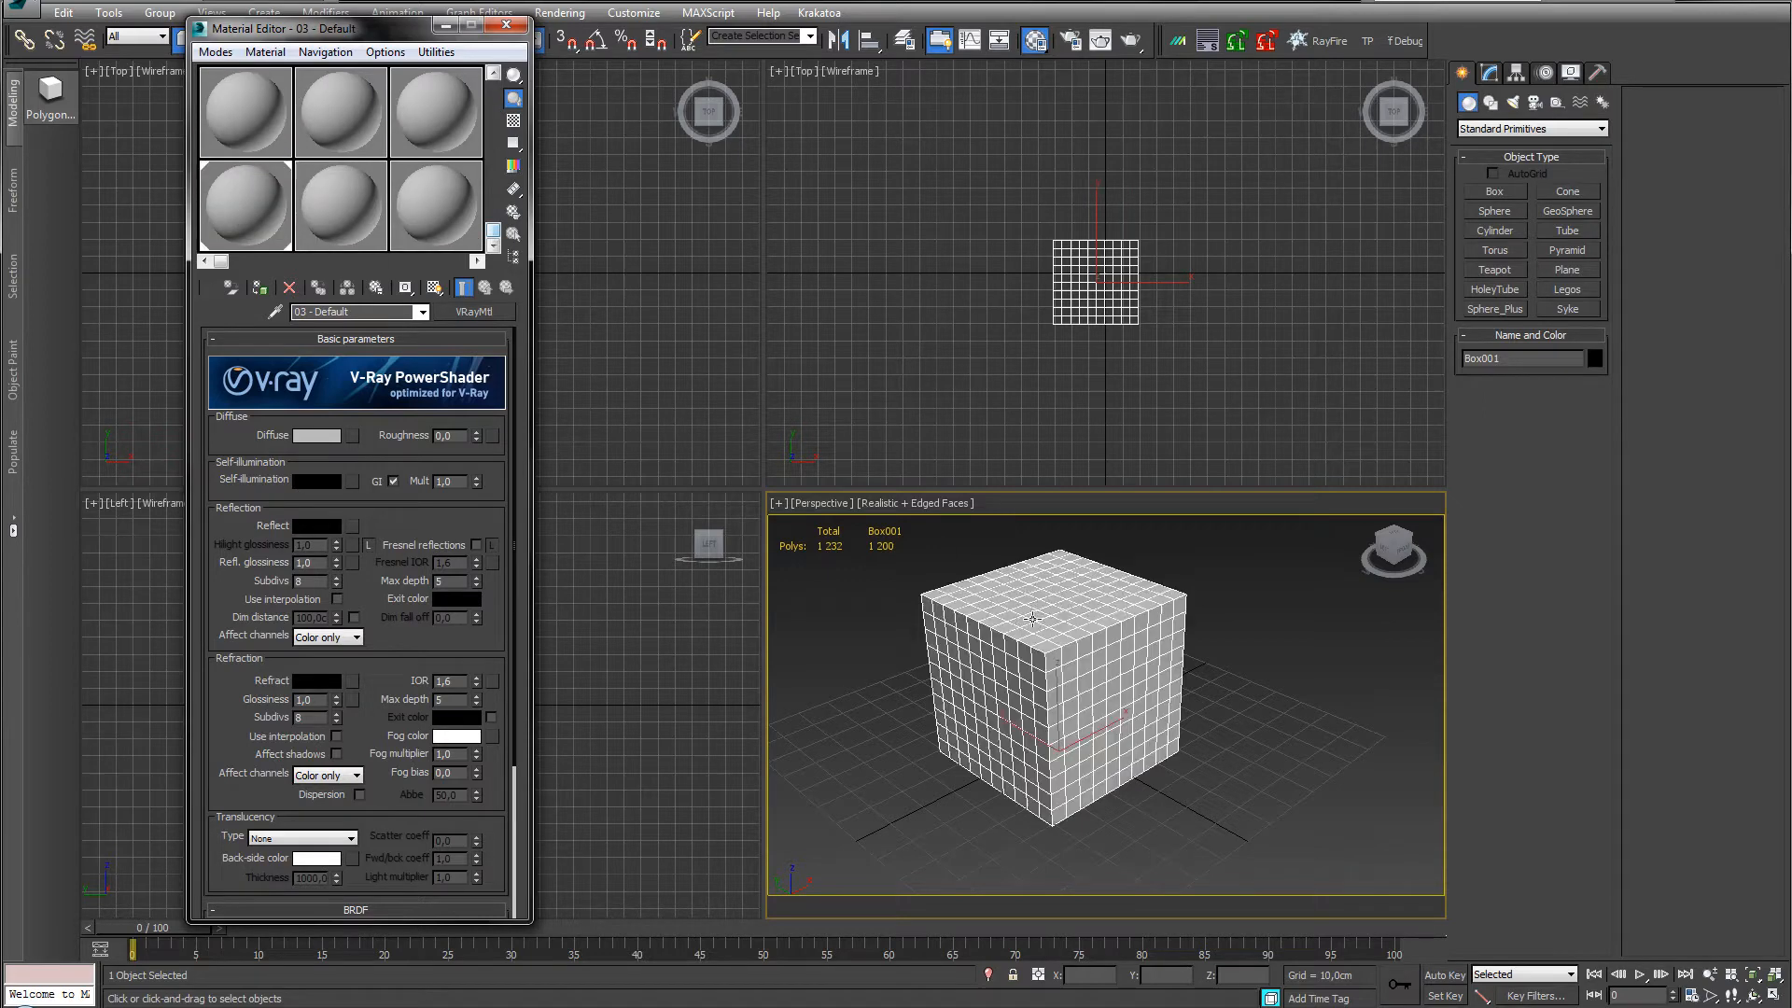
click(501, 25)
Open Particle View and delete all existing particle events.
mouse_move(961, 616)
middle_down()
mouse_move(971, 644)
mouse_move(966, 623)
middle_up()
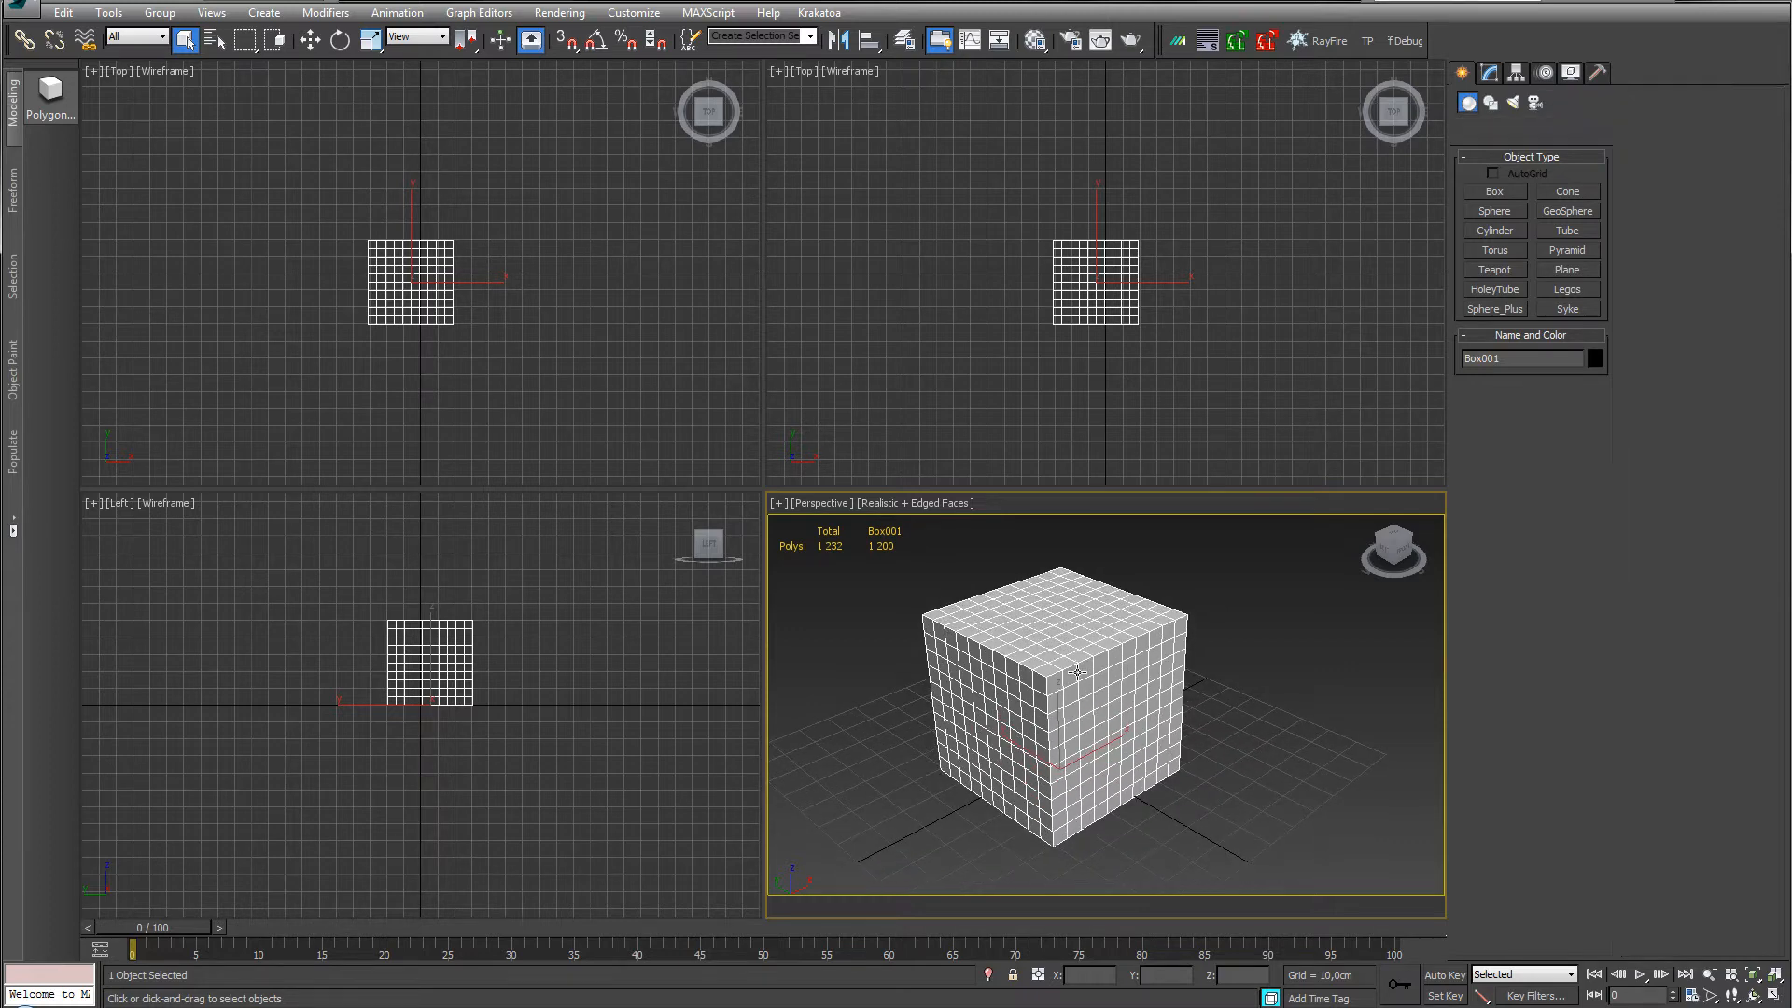
key(6)
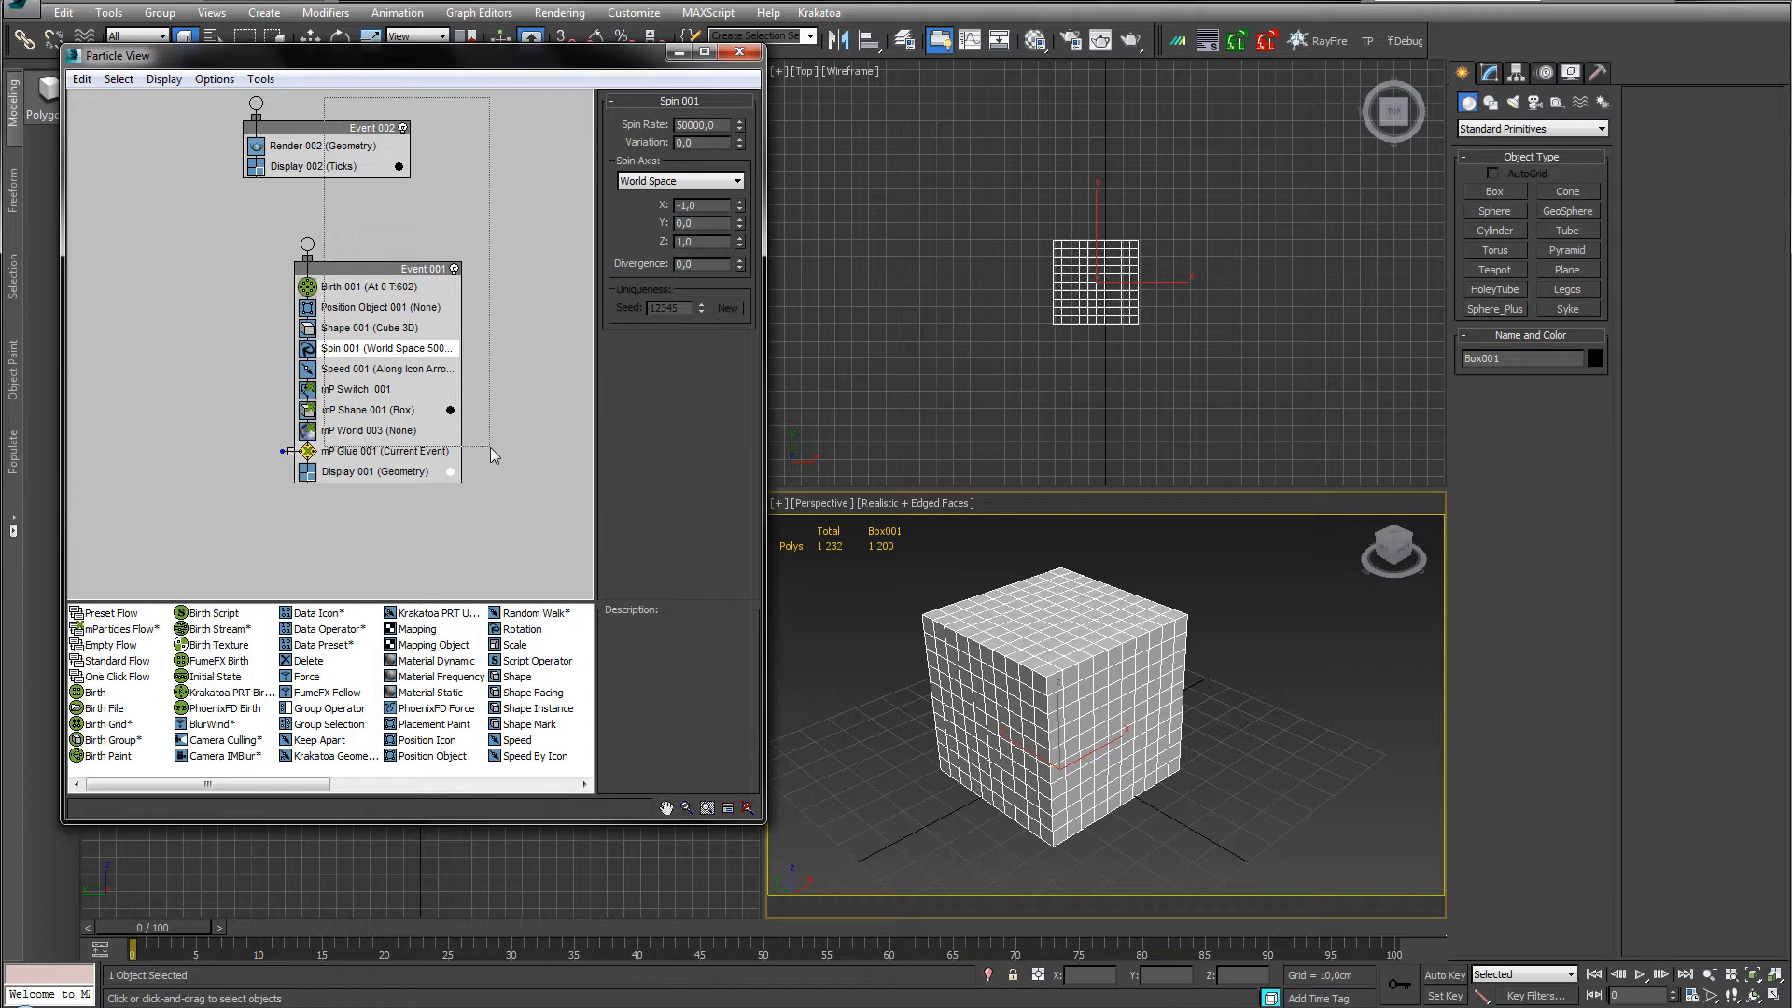
click(510, 509)
key(ctrl+a)
key(Delete)
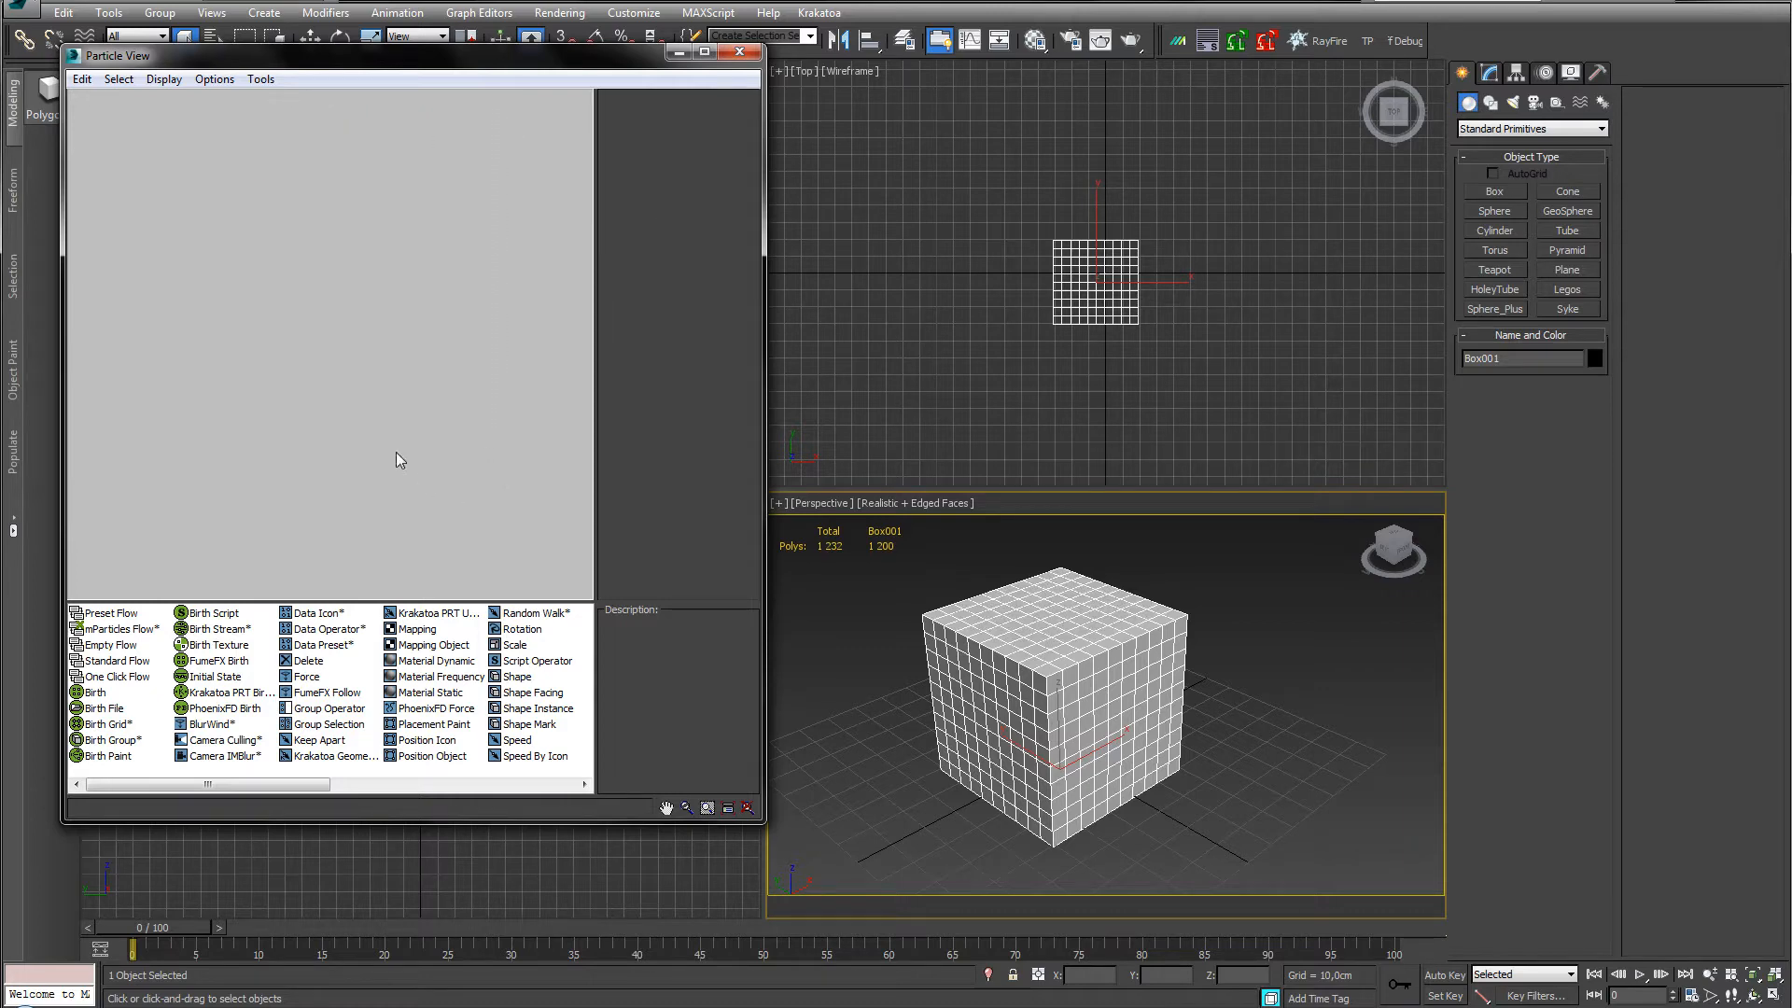
Add an mParticles Flow to the empty Particle View and change its Display operator's colour to grey.
drag(117, 629, 200, 135)
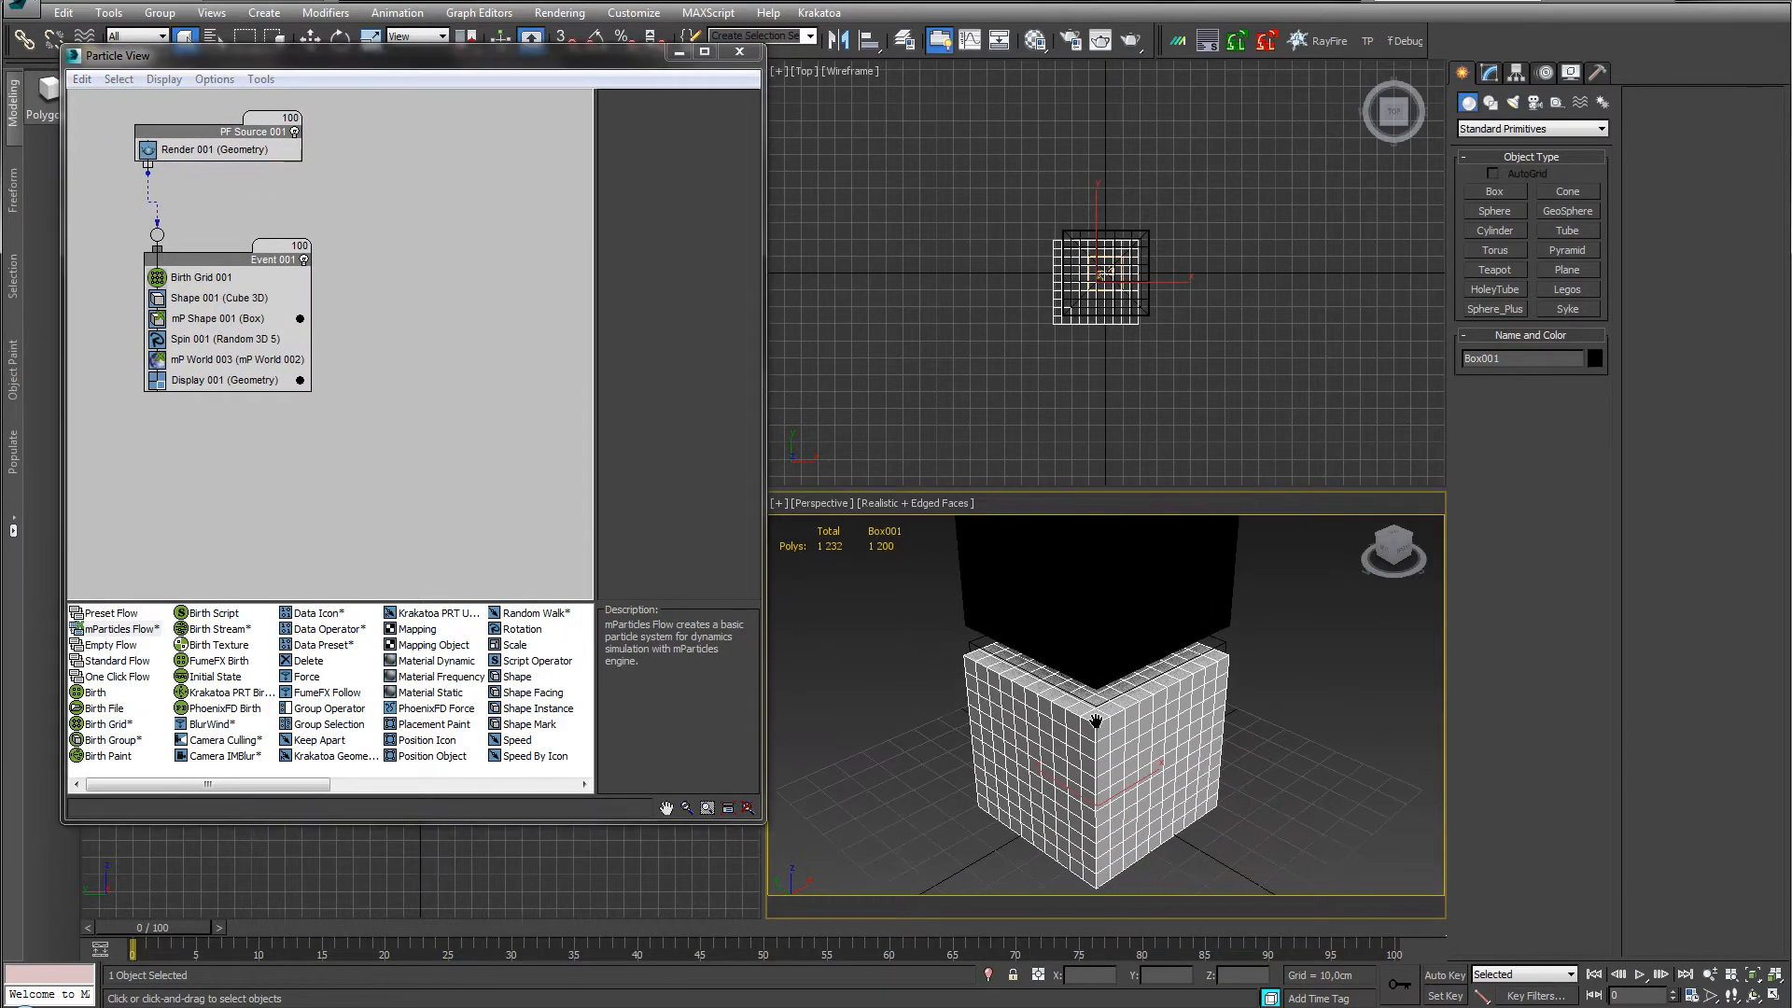
click(301, 380)
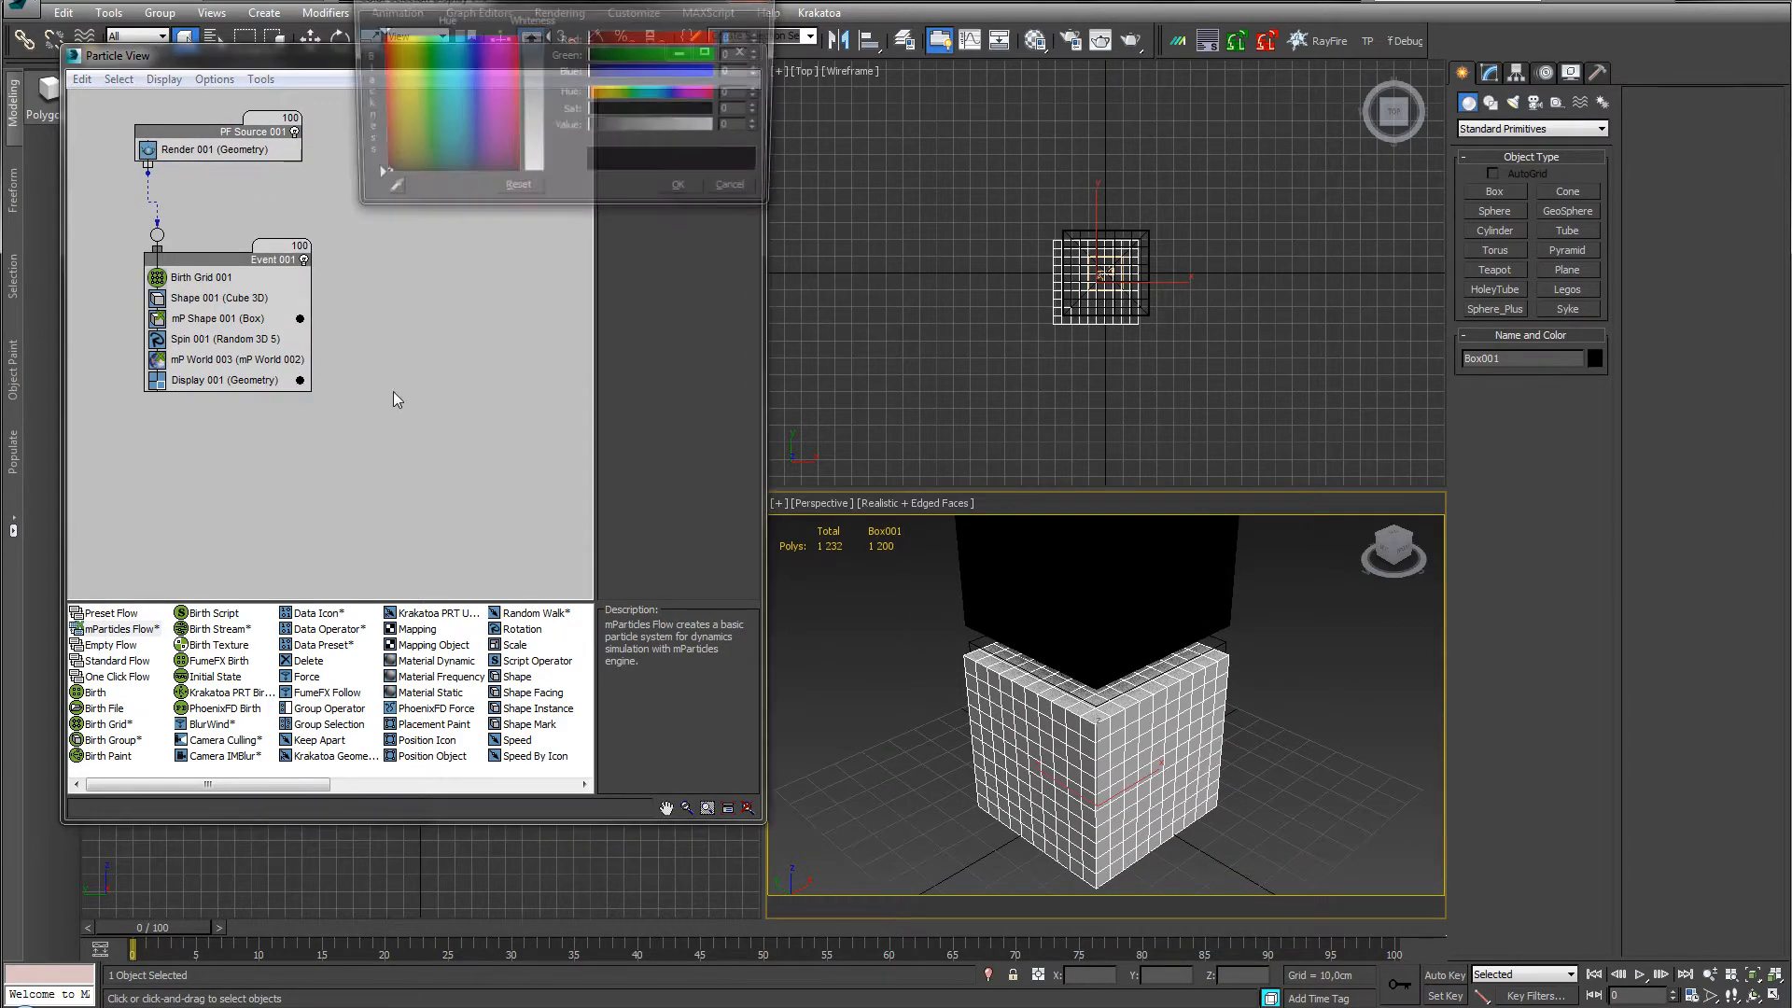
click(535, 113)
click(694, 192)
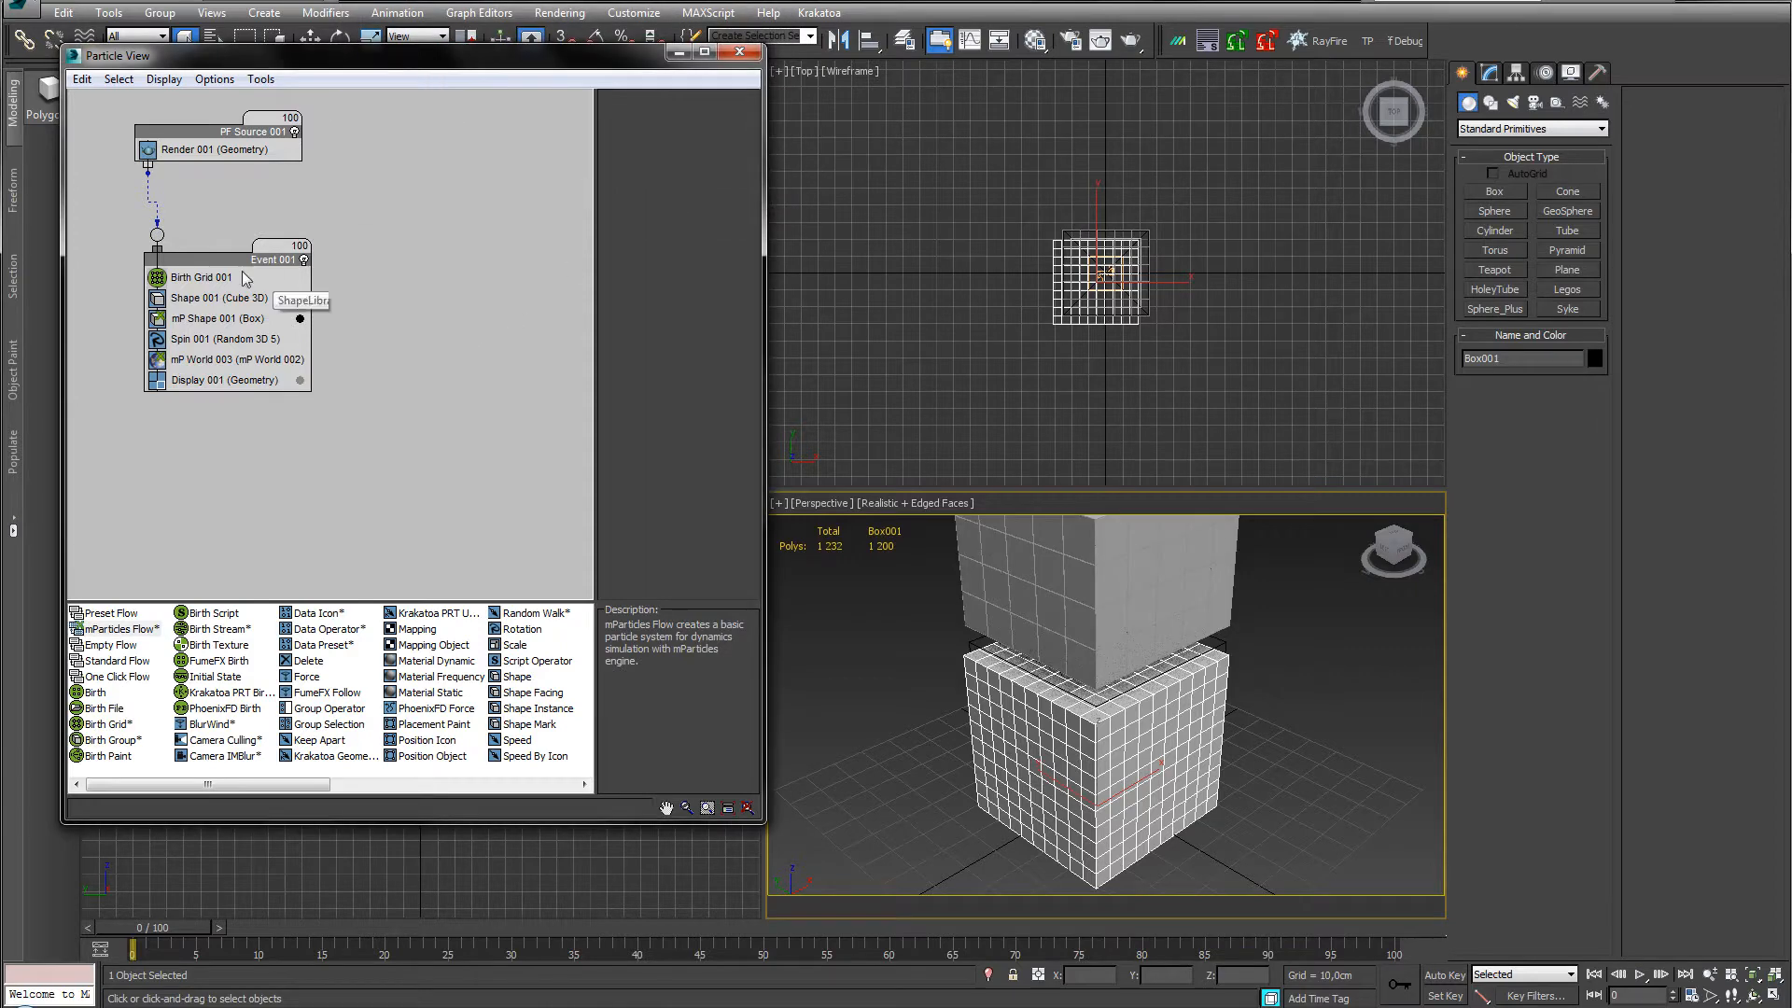
Replace the Birth Grid operator with a standard Birth operator and set its Emit Stop to 0.
click(200, 277)
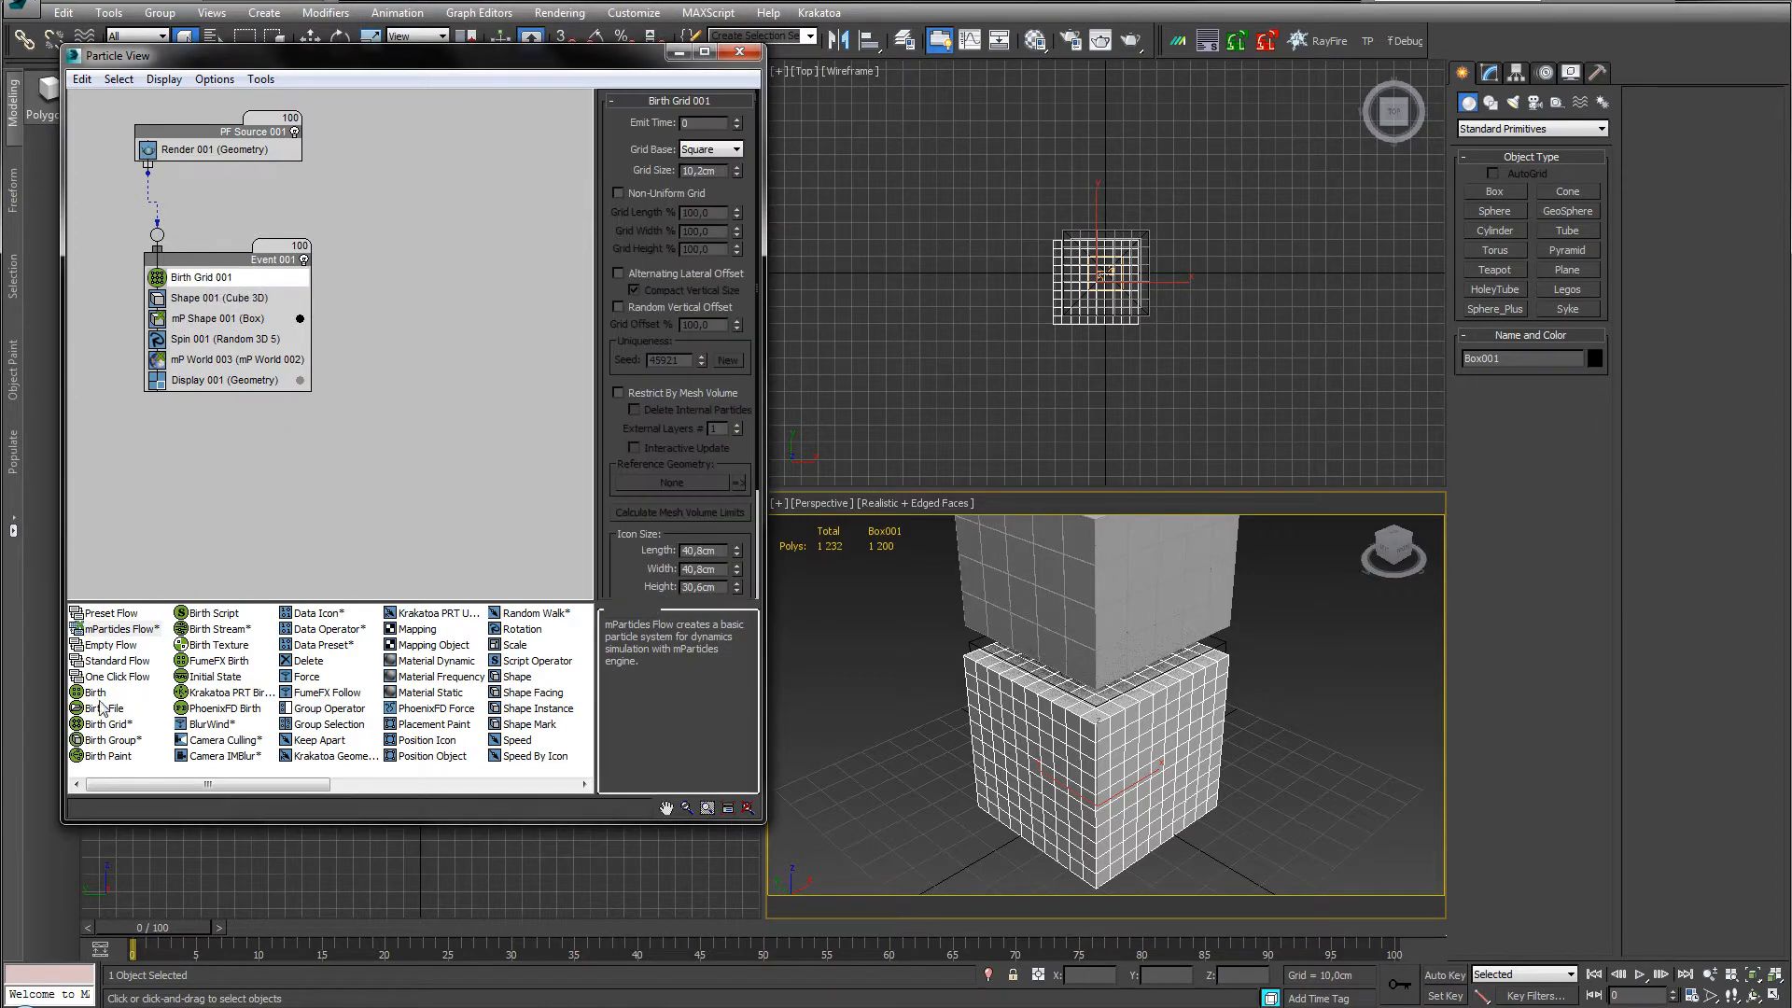
drag(96, 692, 198, 277)
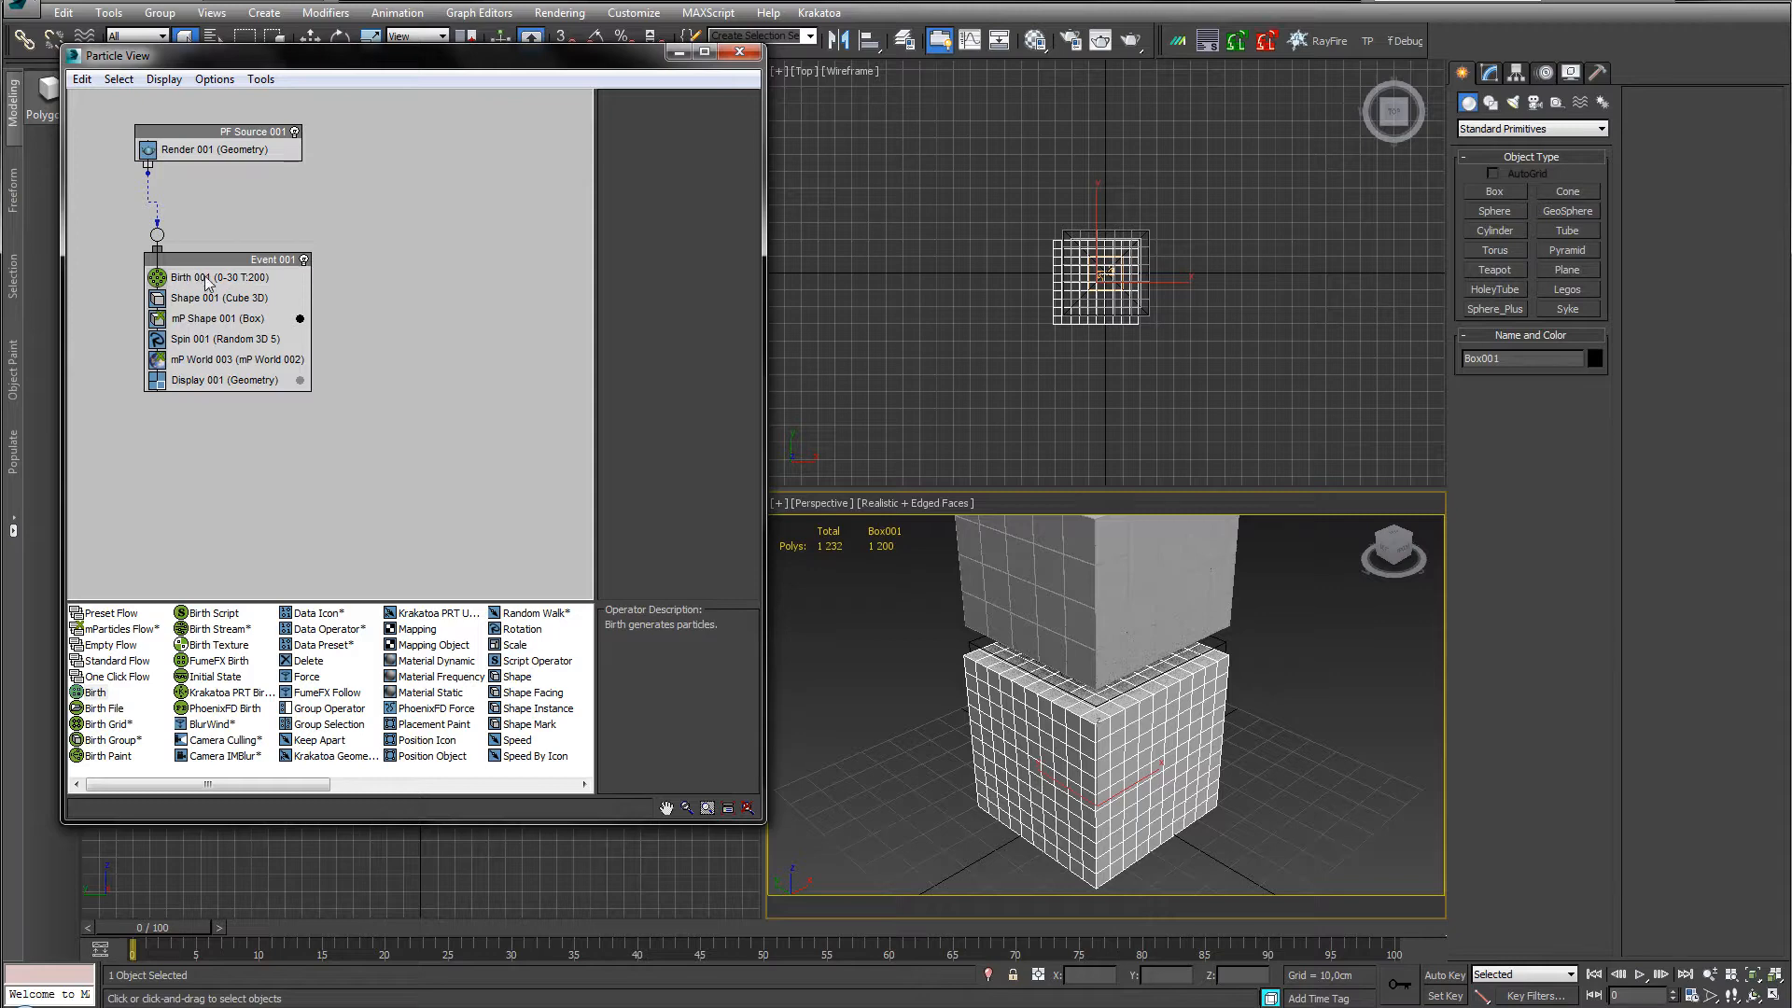
click(206, 284)
right_click(737, 149)
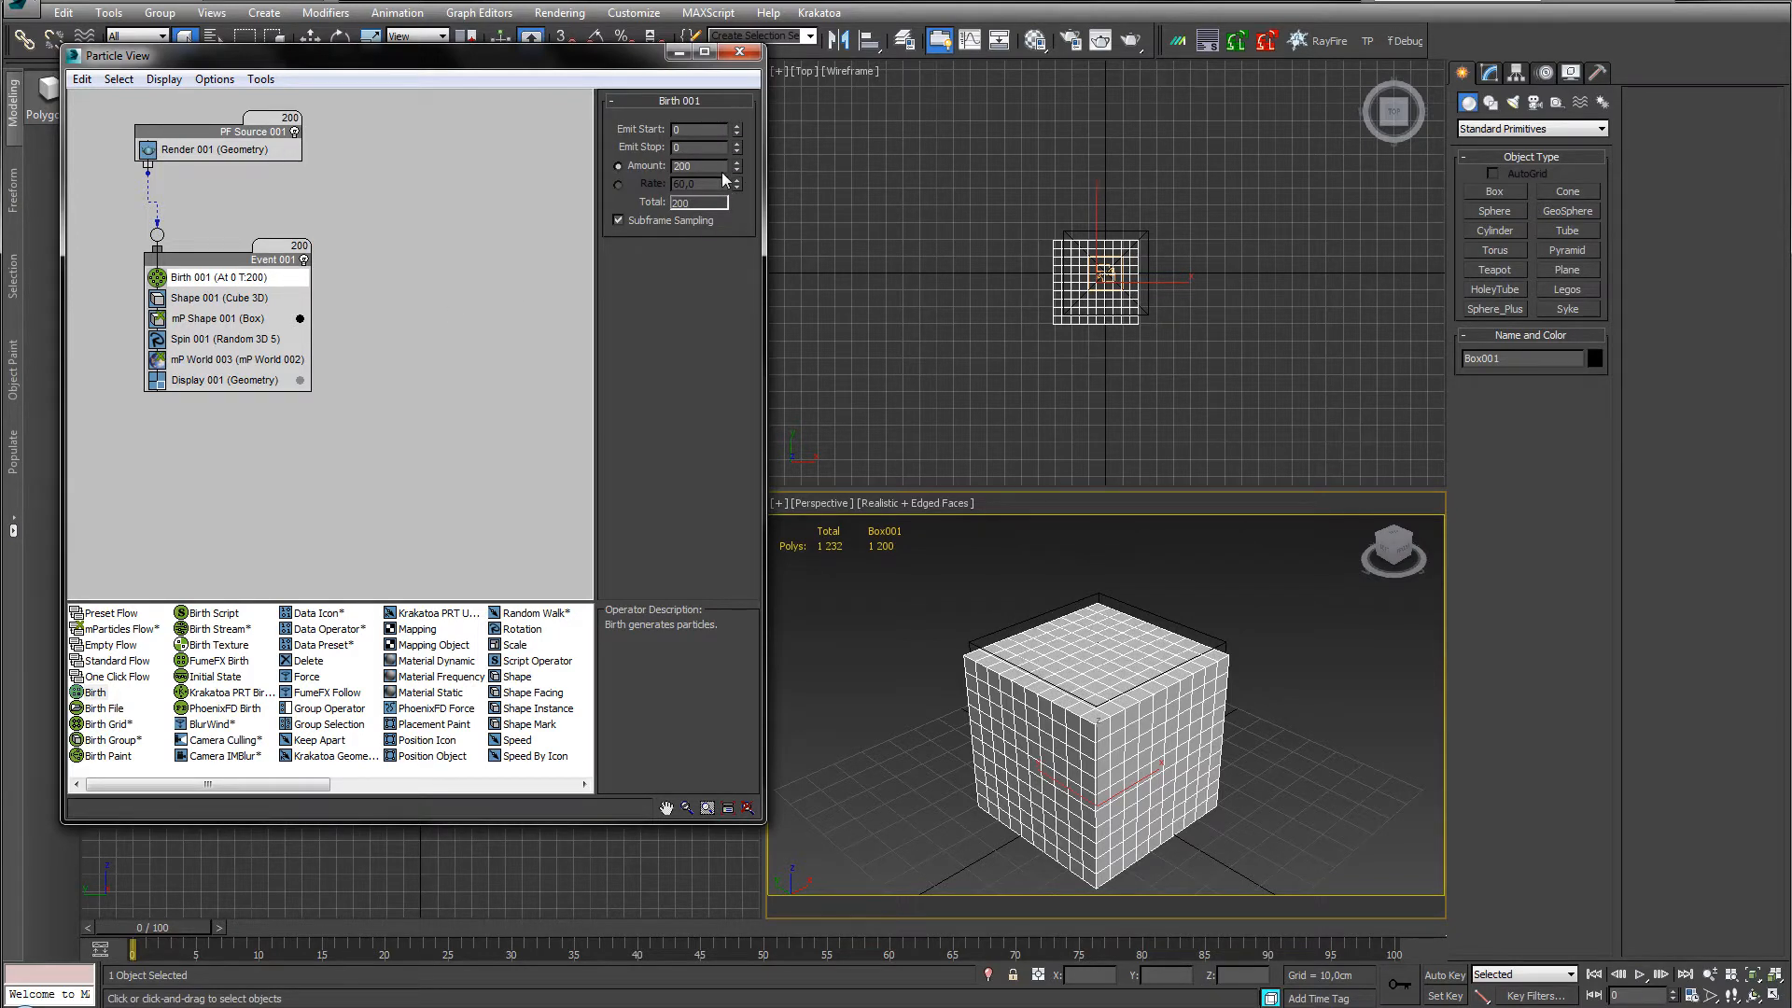
Look up the box's vertex count in its Object Properties and set the Birth amount to 602.
right_click(1034, 724)
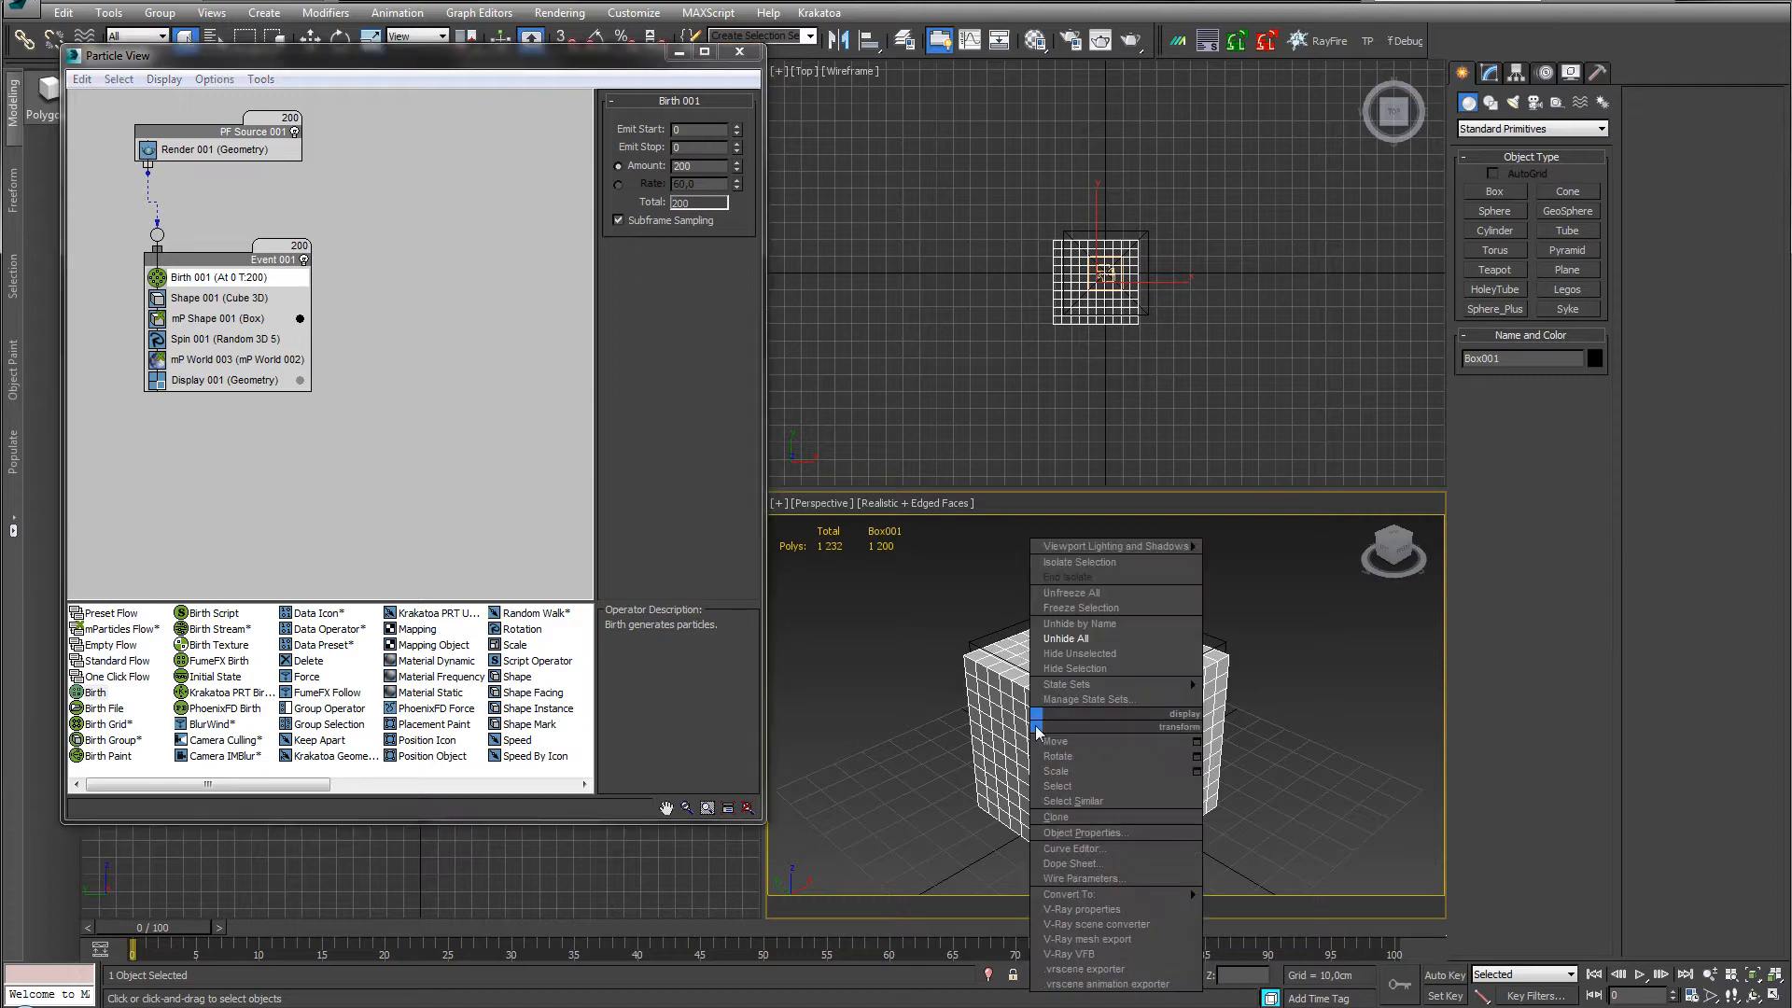
click(1069, 833)
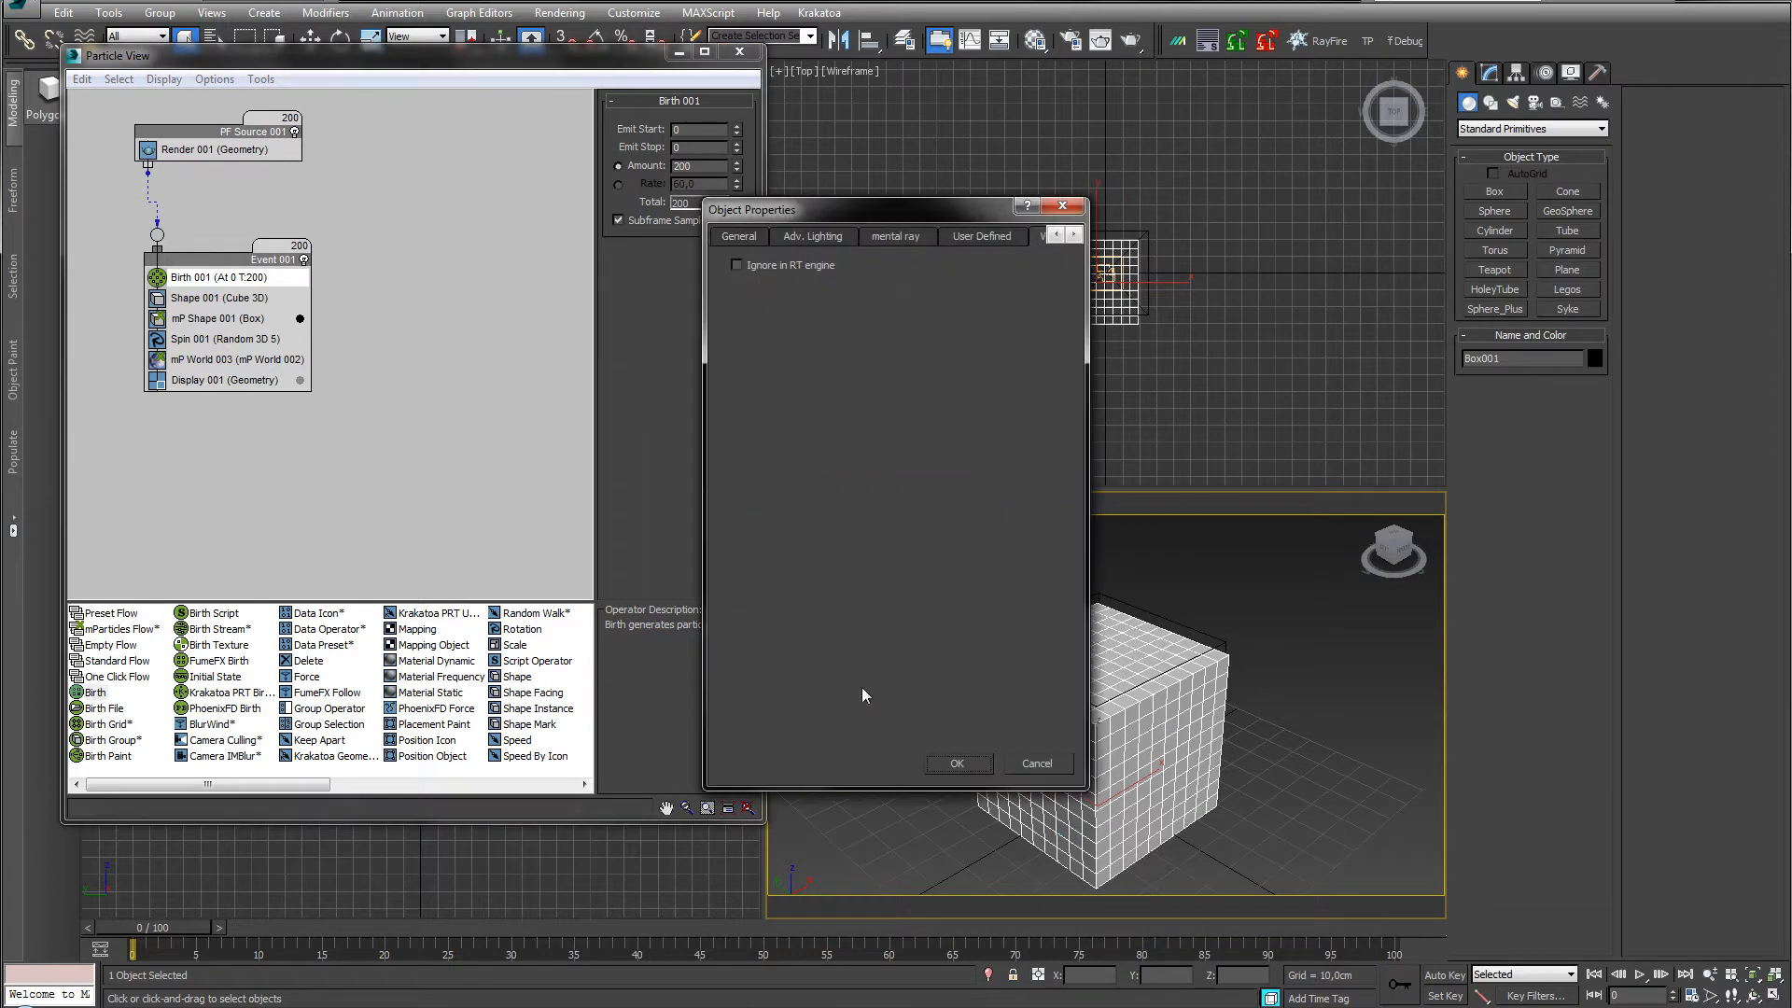
click(740, 235)
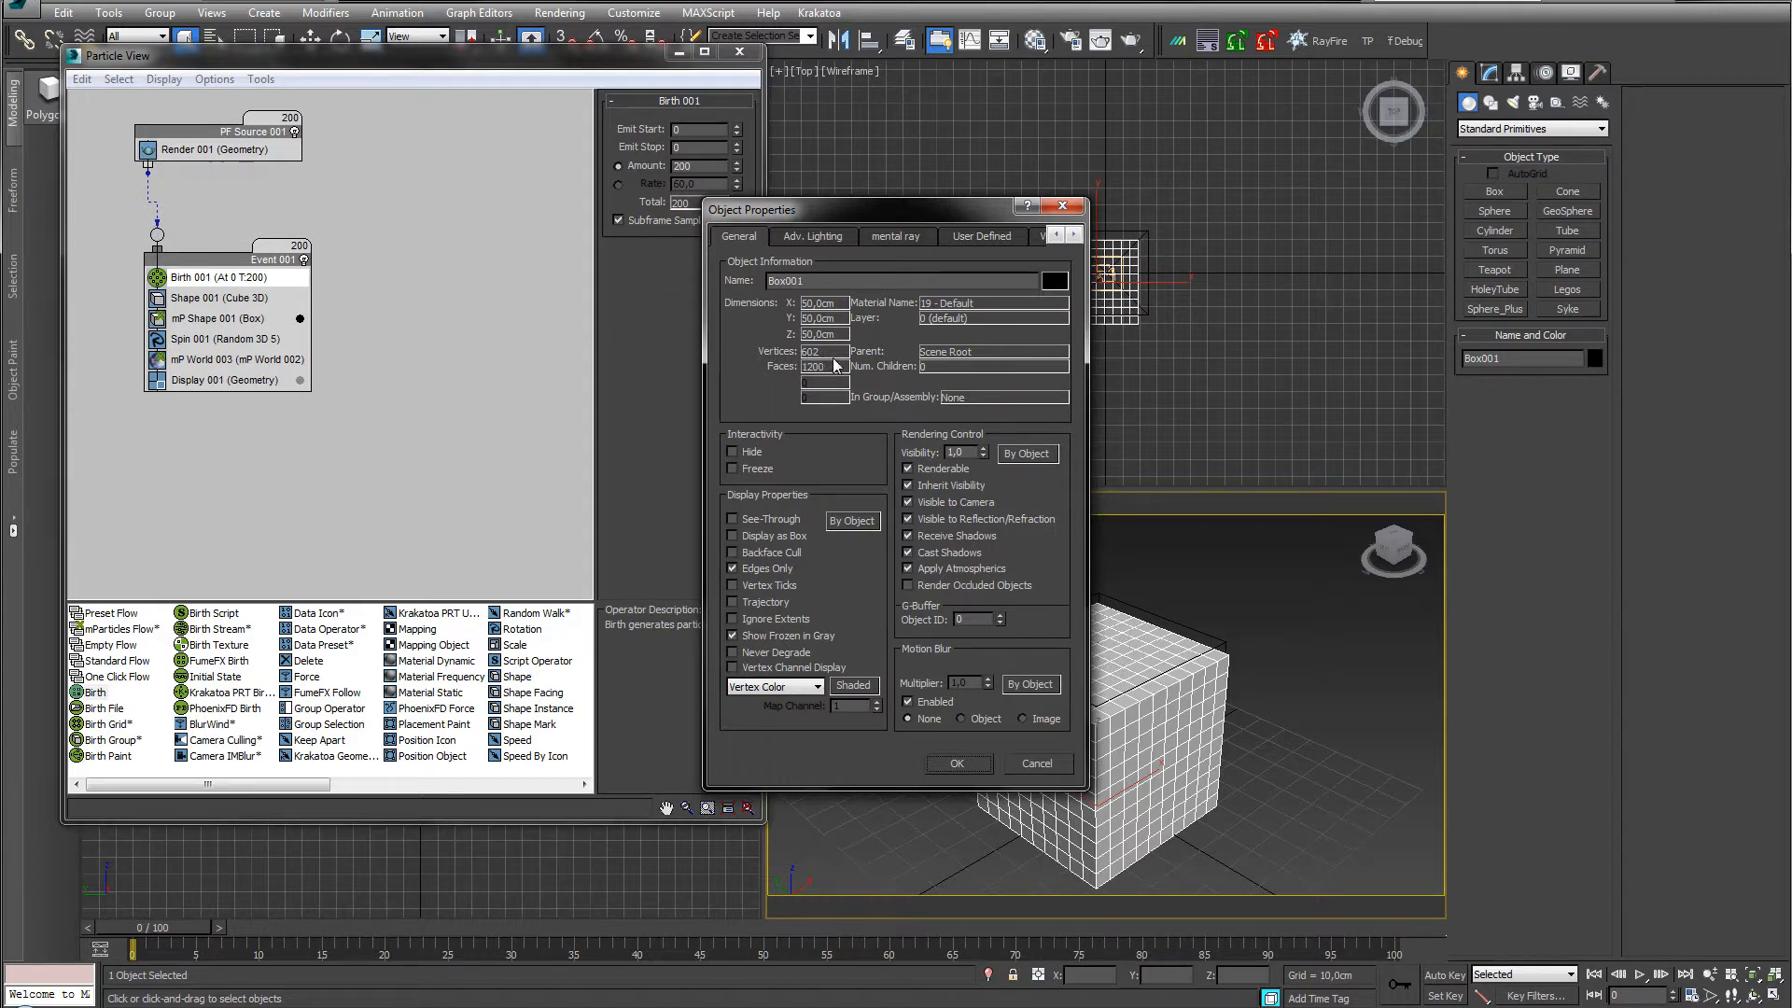
click(1073, 208)
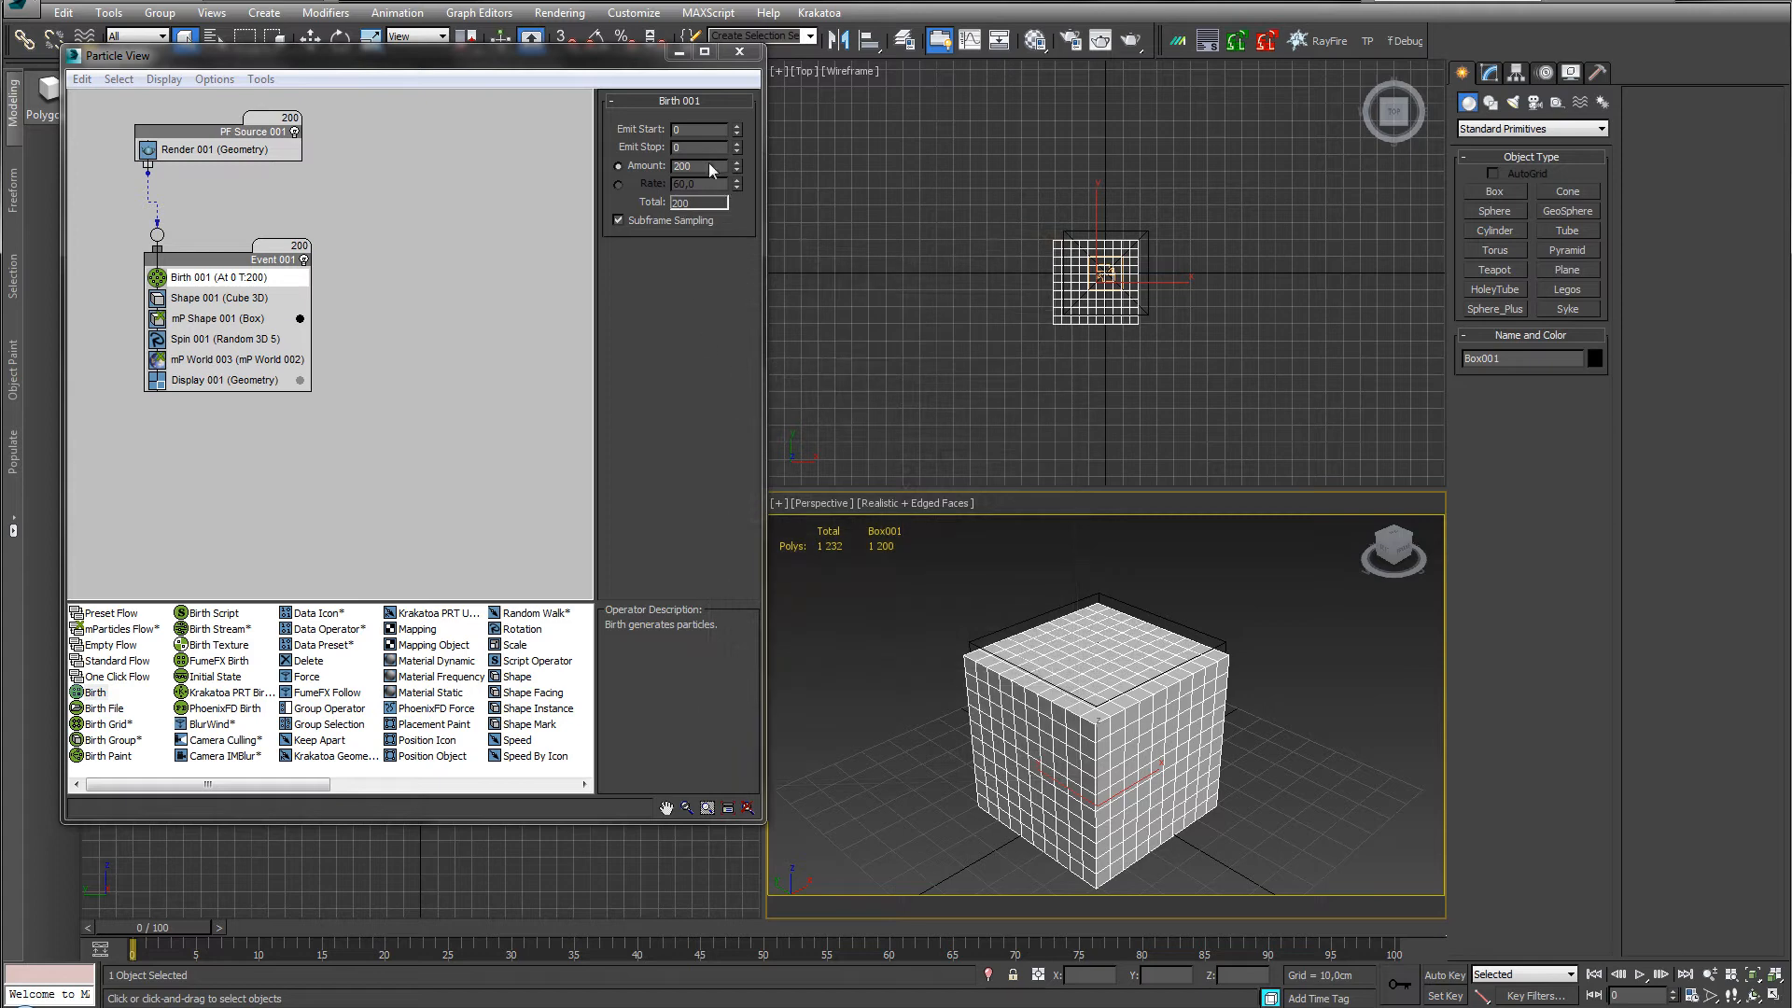
text(602)
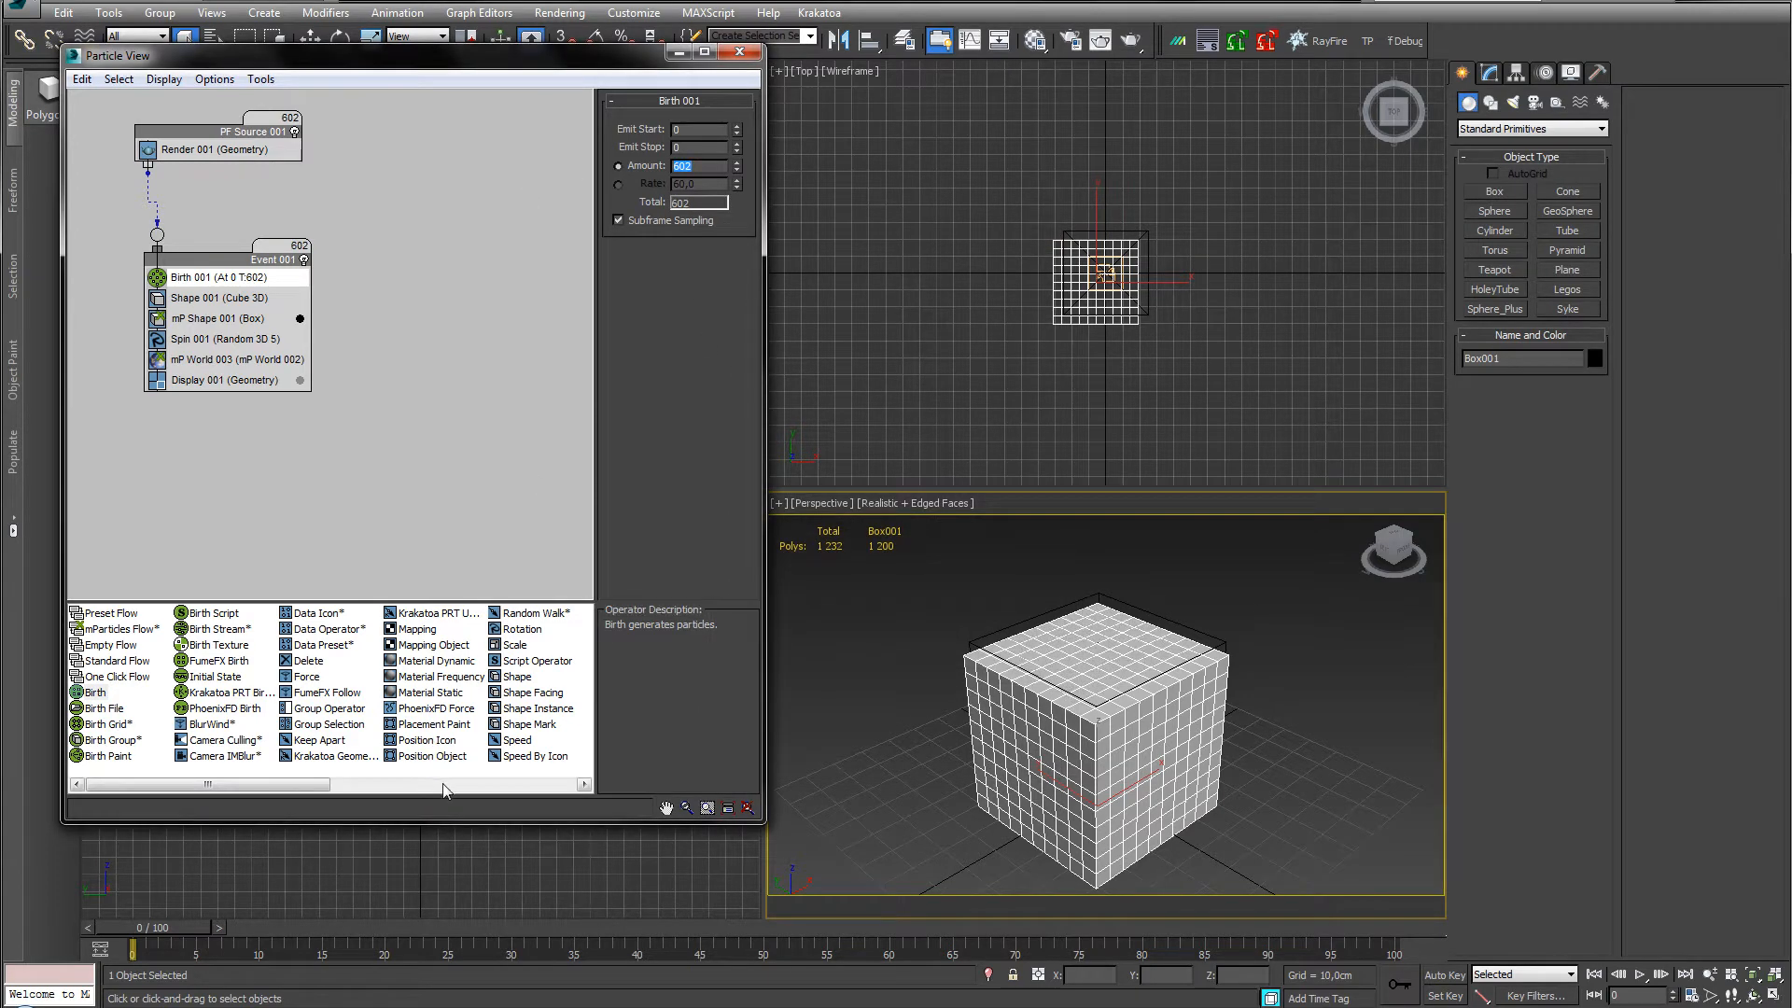
Insert a Position Object operator below Birth, with the box as emitter object and Vertices All as location.
drag(431, 756, 191, 297)
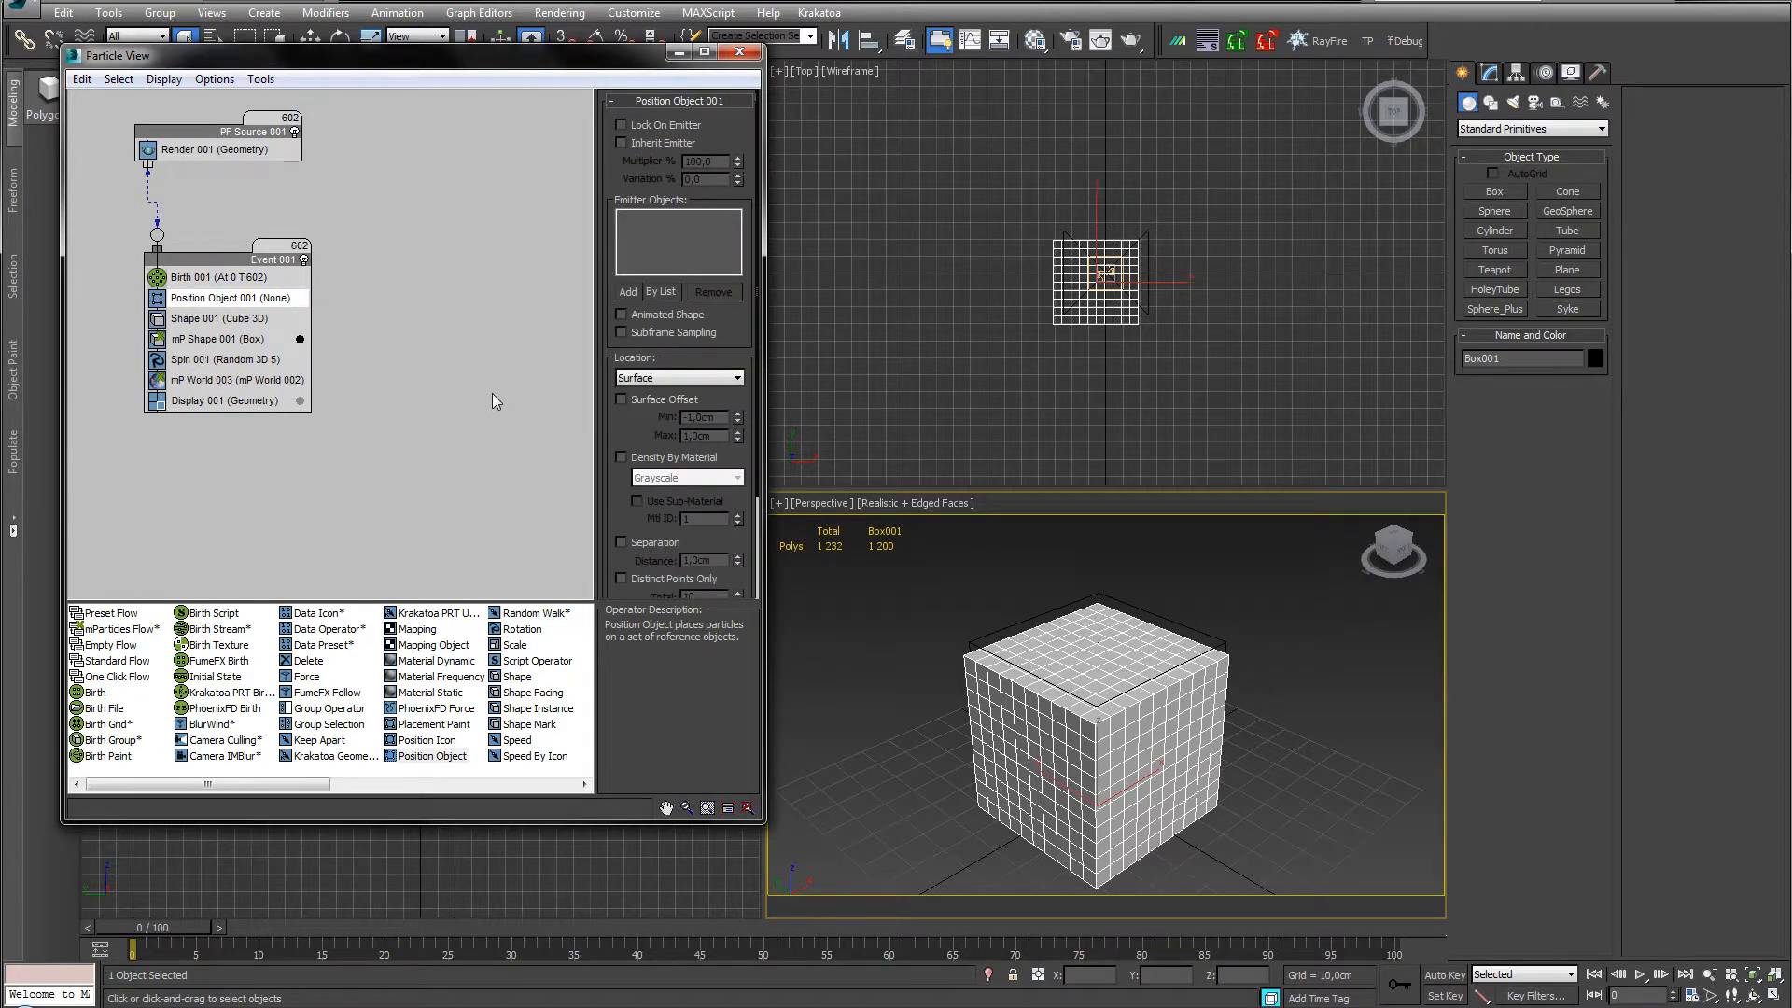
click(628, 292)
click(1054, 788)
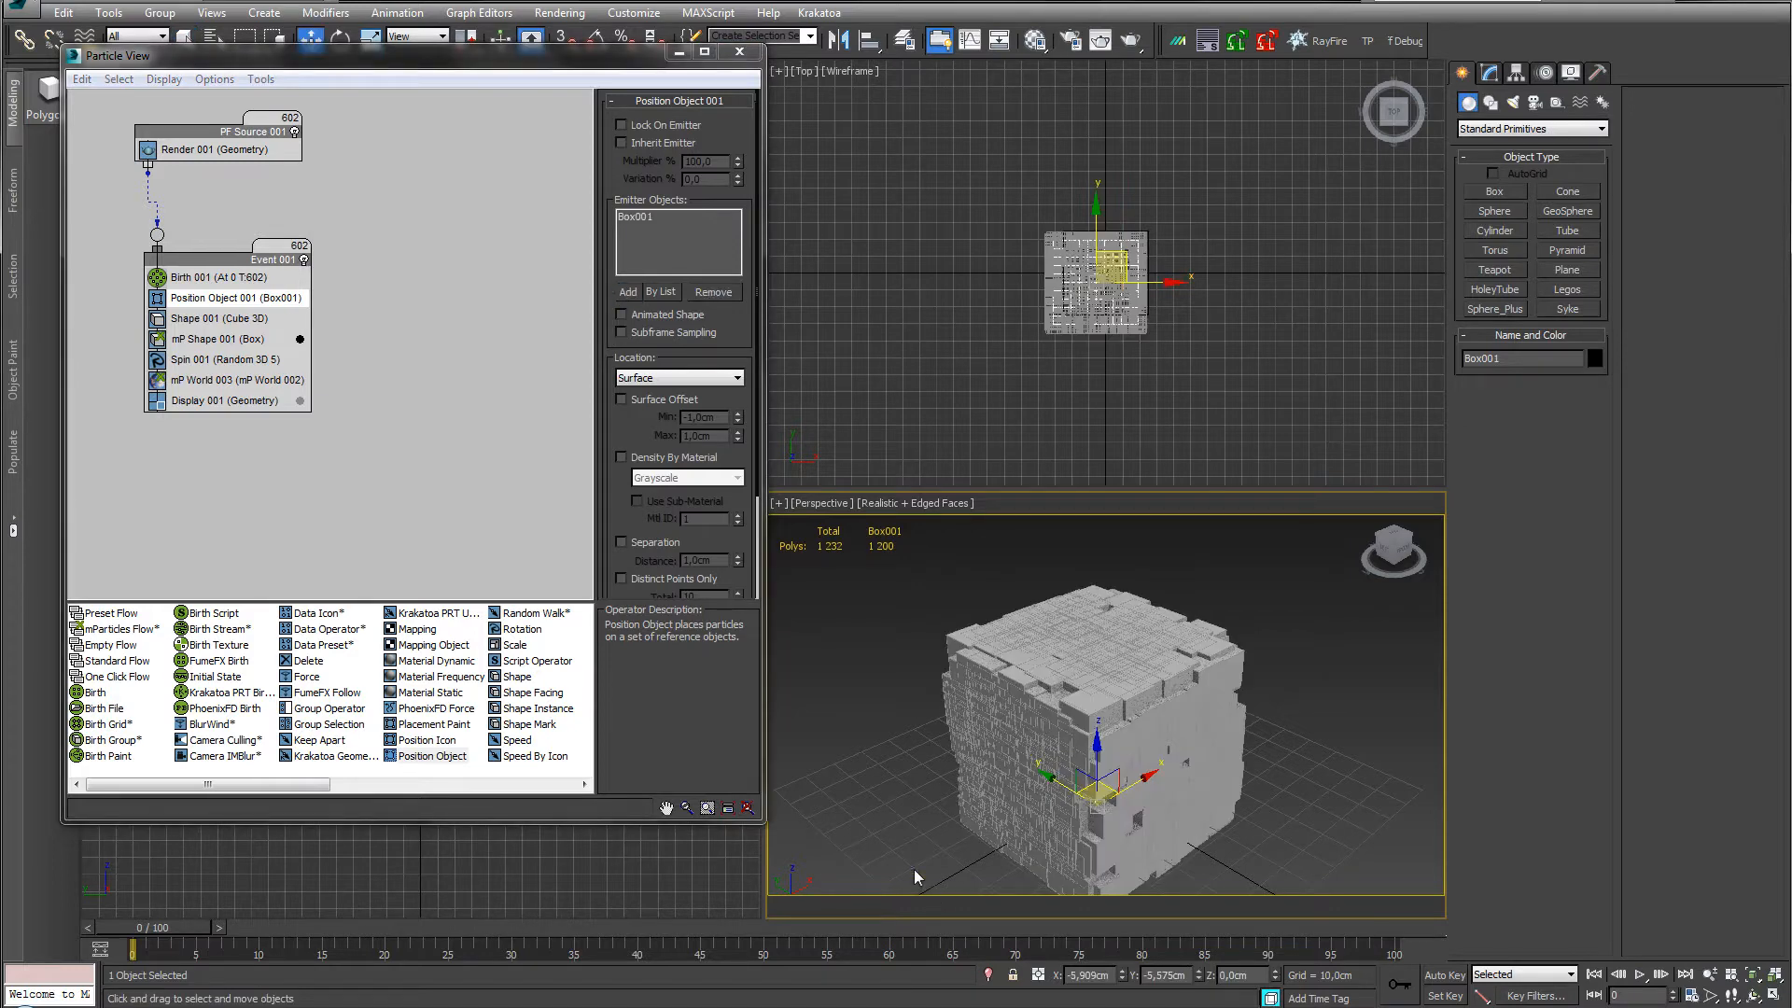
click(653, 378)
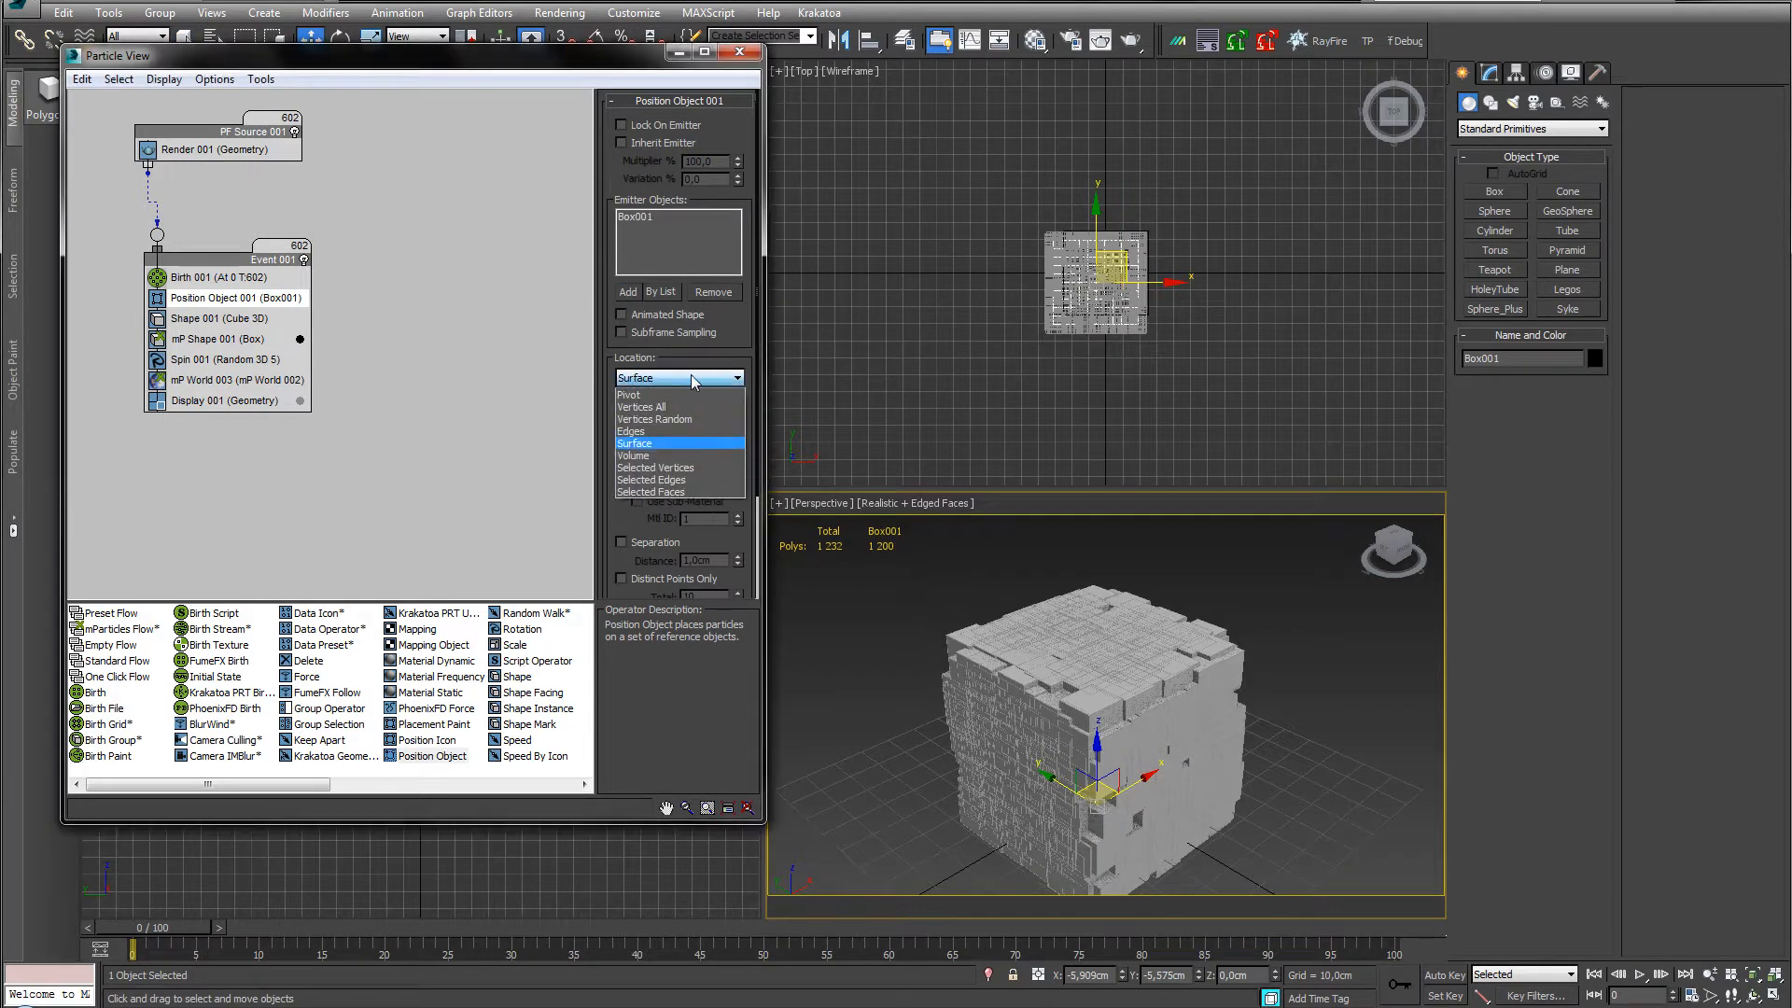
click(641, 408)
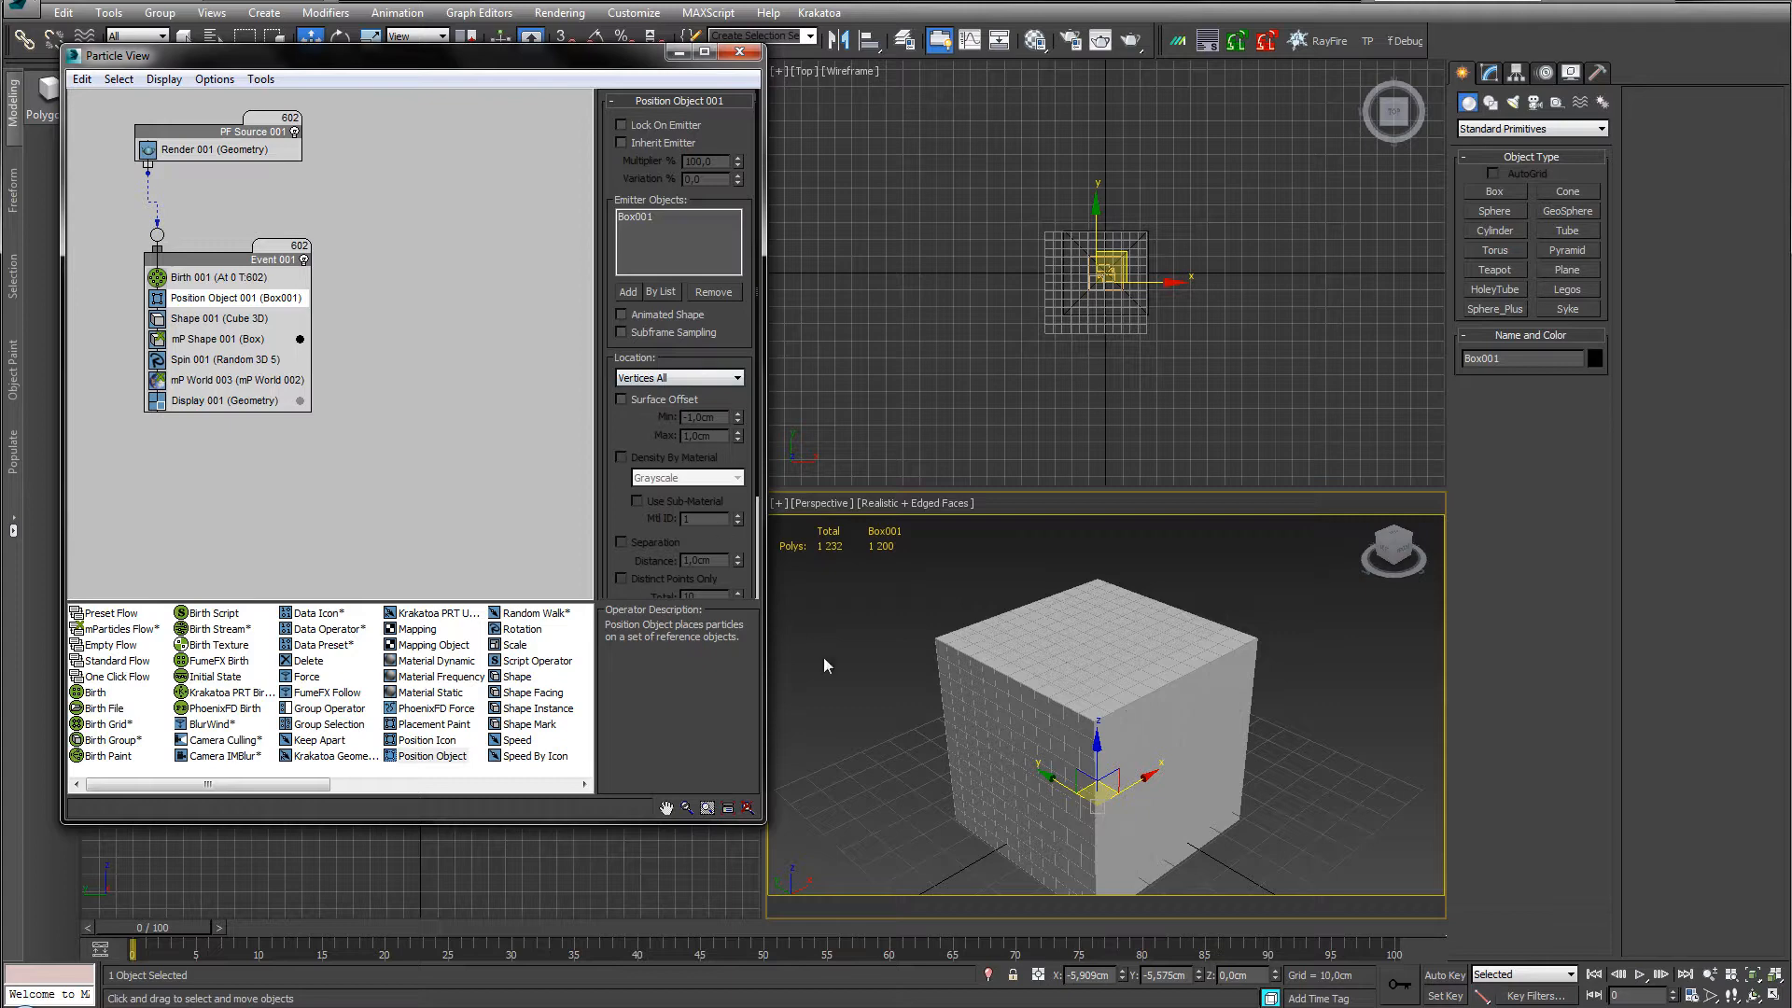
Reduce the Shape operator's cube size to 2.7 cm so the particles on the box no longer overlap.
click(192, 320)
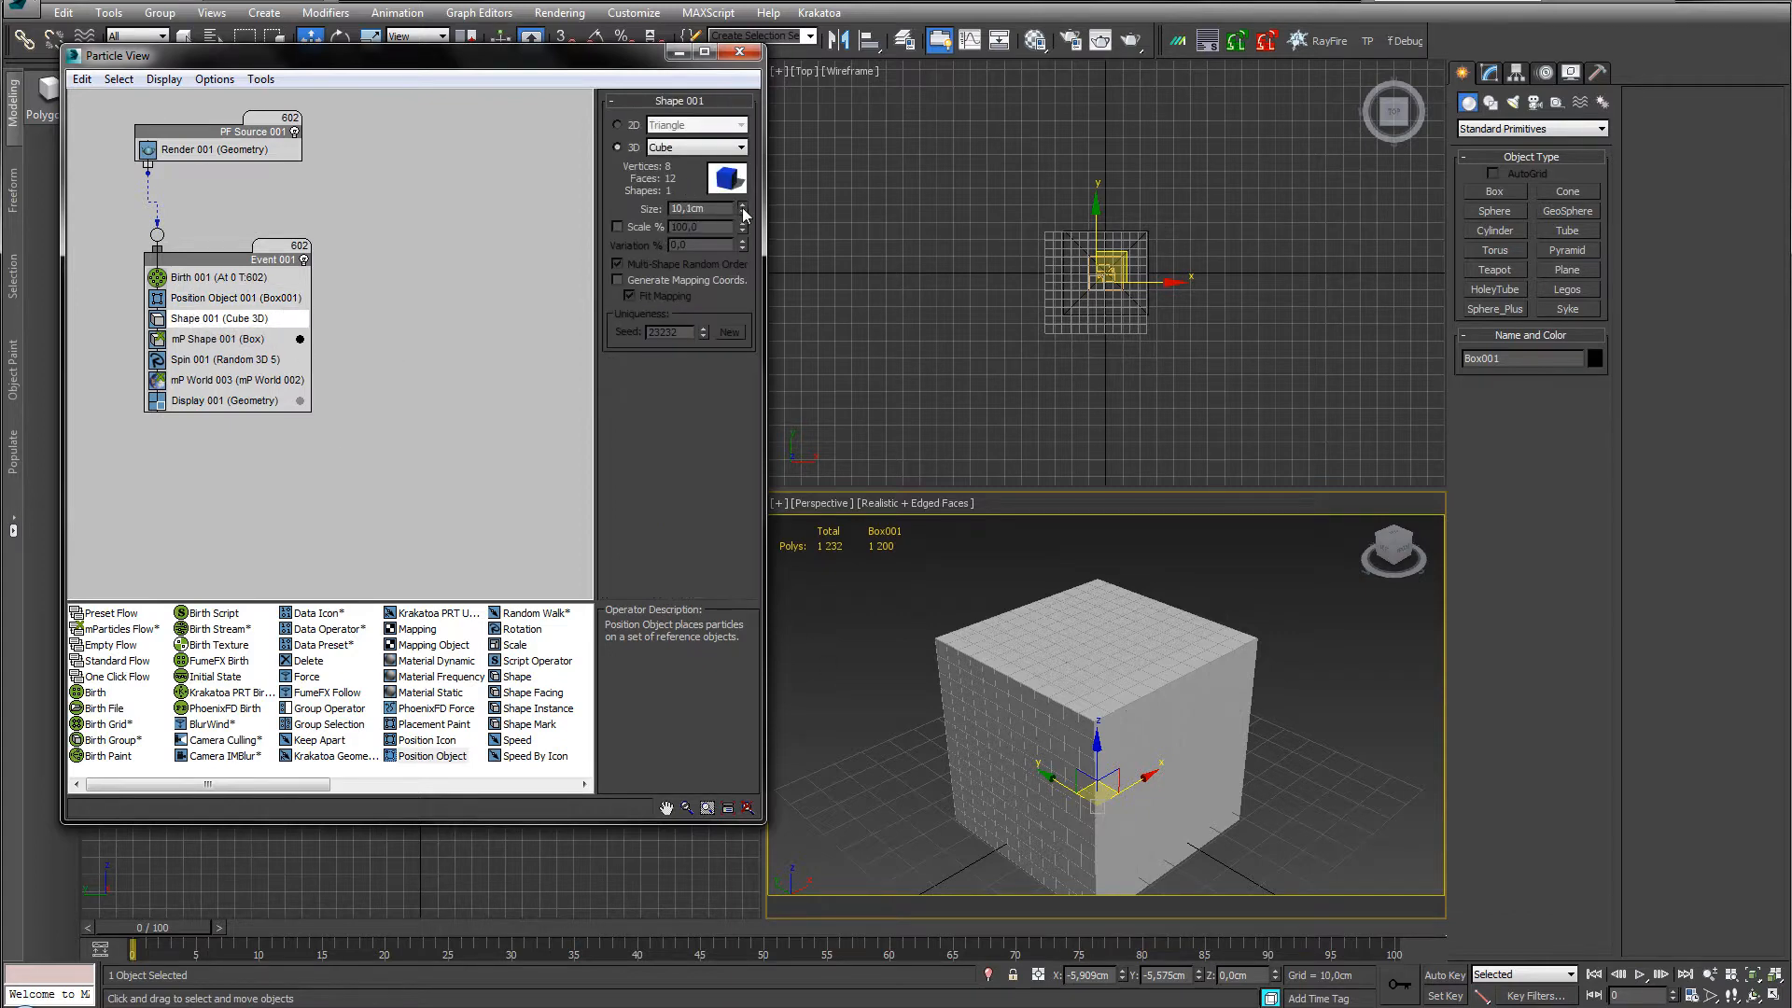
drag(743, 214, 757, 275)
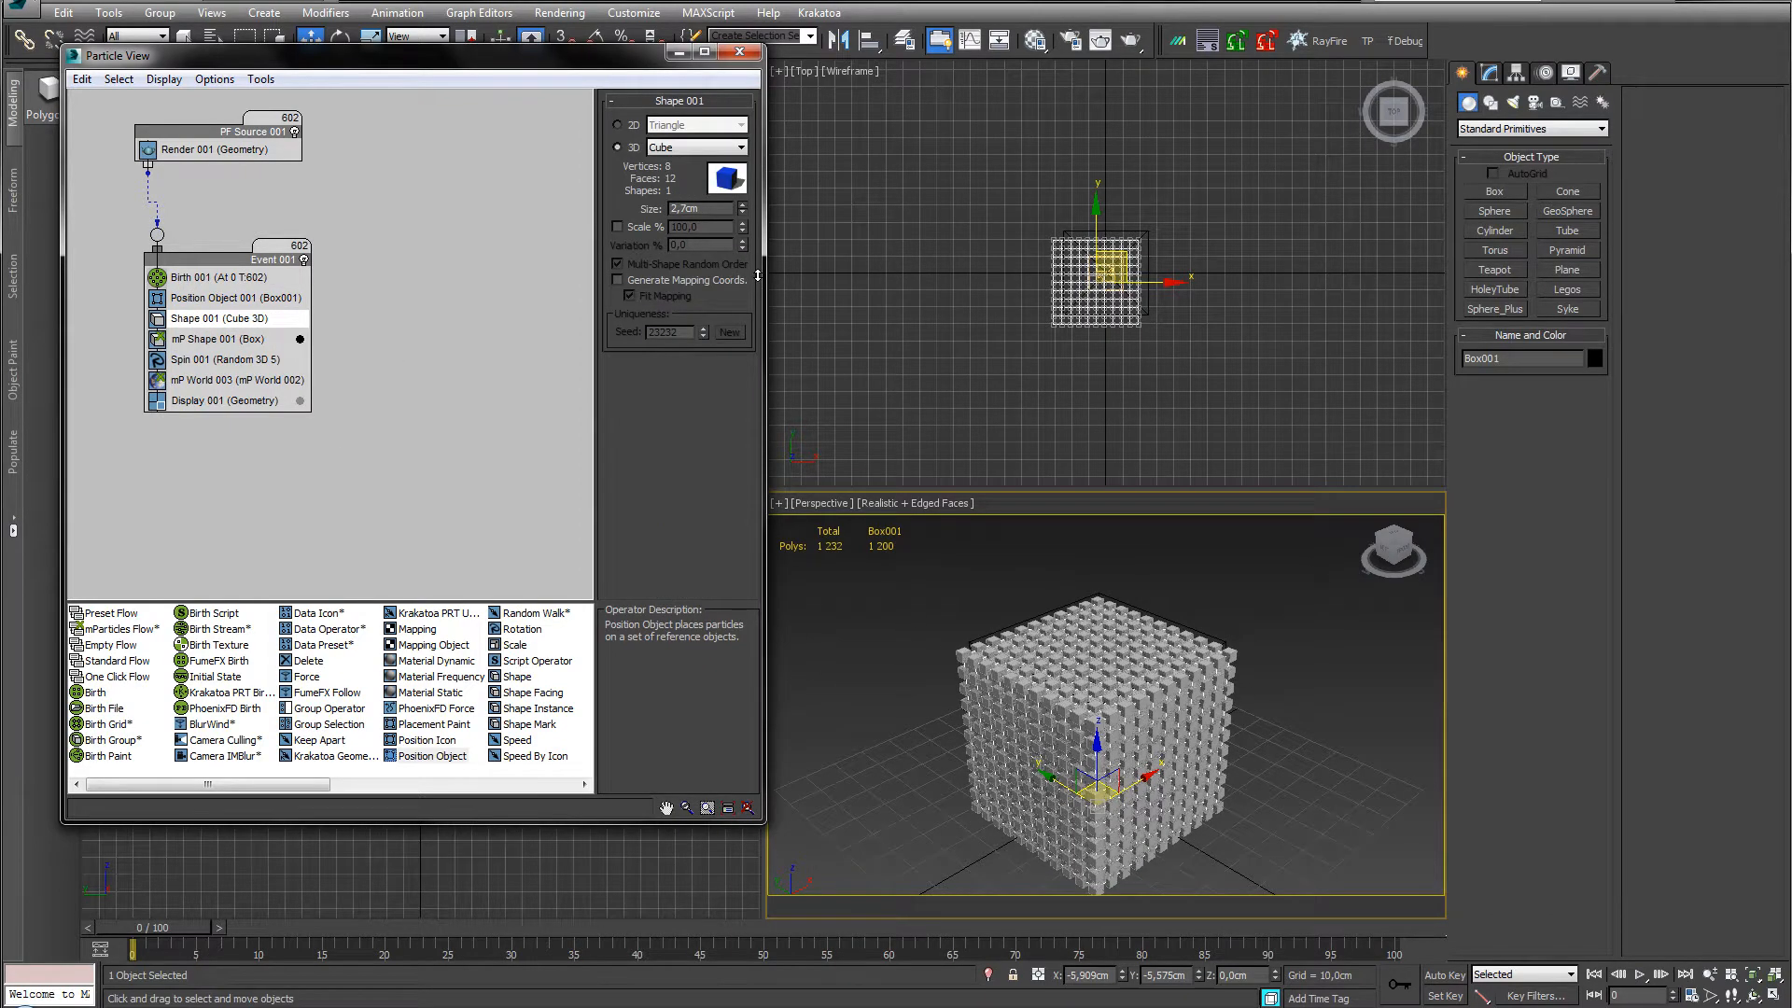
scroll(999, 653, up, 8)
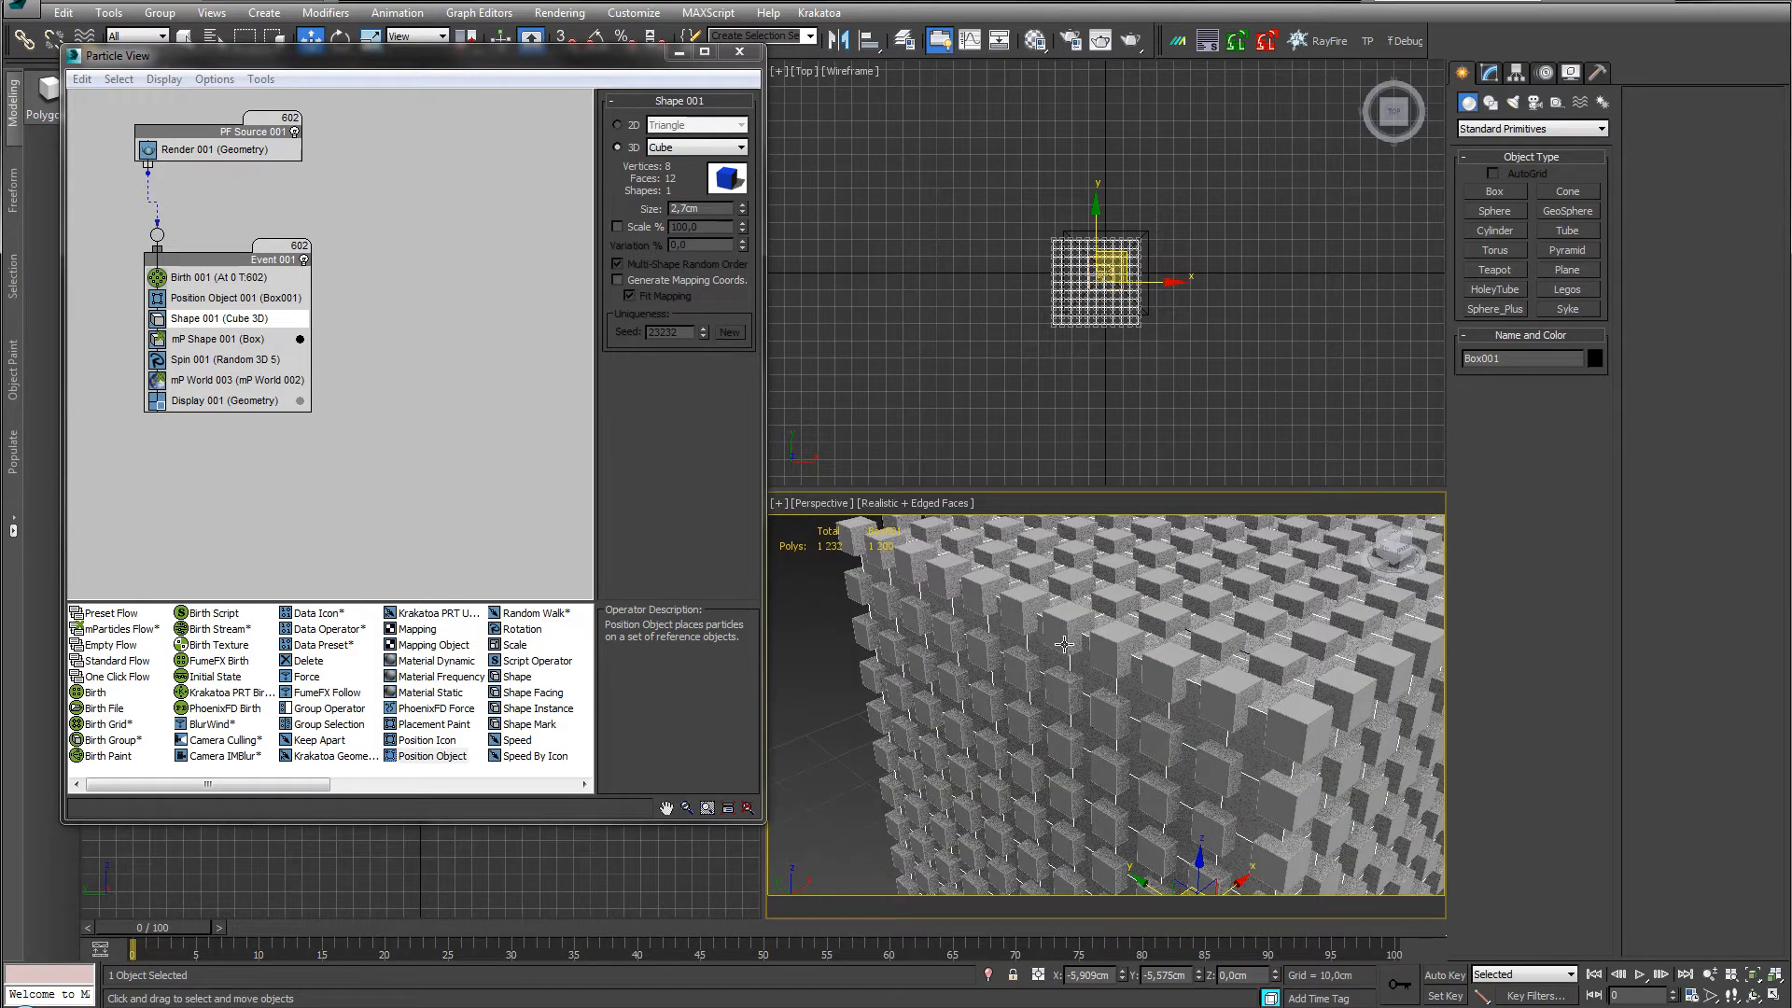
alt+middle_drag(1136, 677, 1084, 686)
key(z)
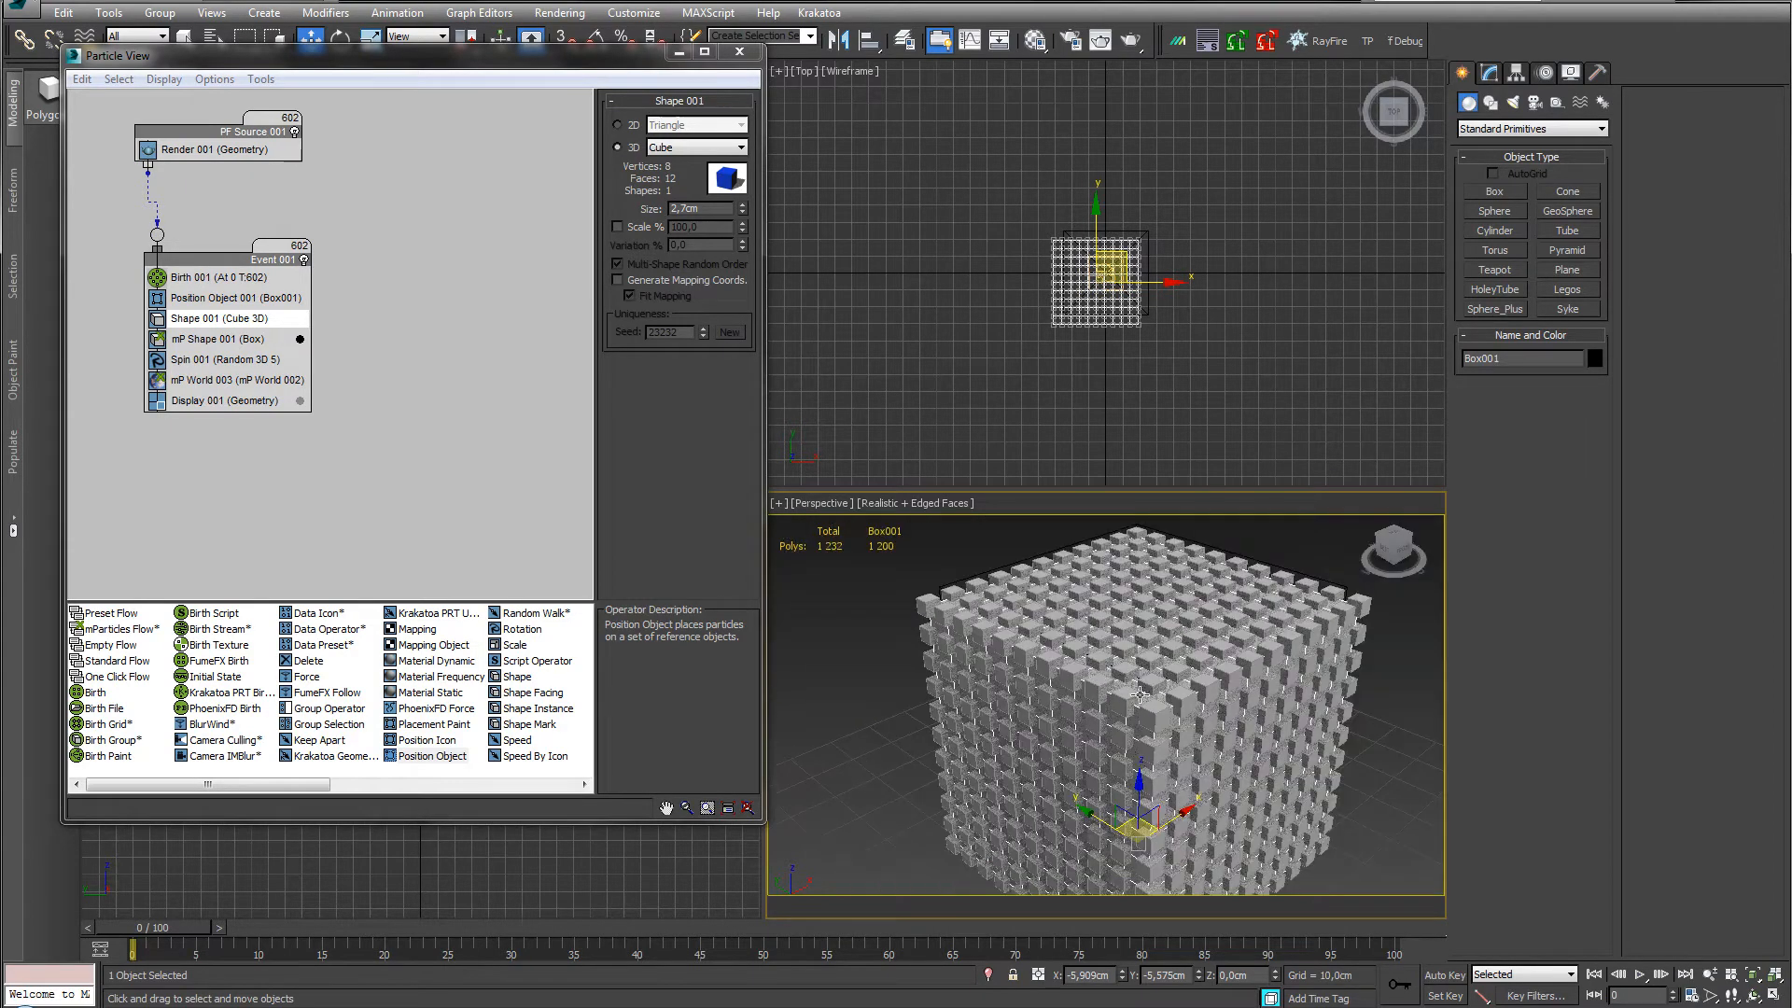
Move the Spin operator above mP Shape in the event, and display the mP World operator's parameters.
click(258, 362)
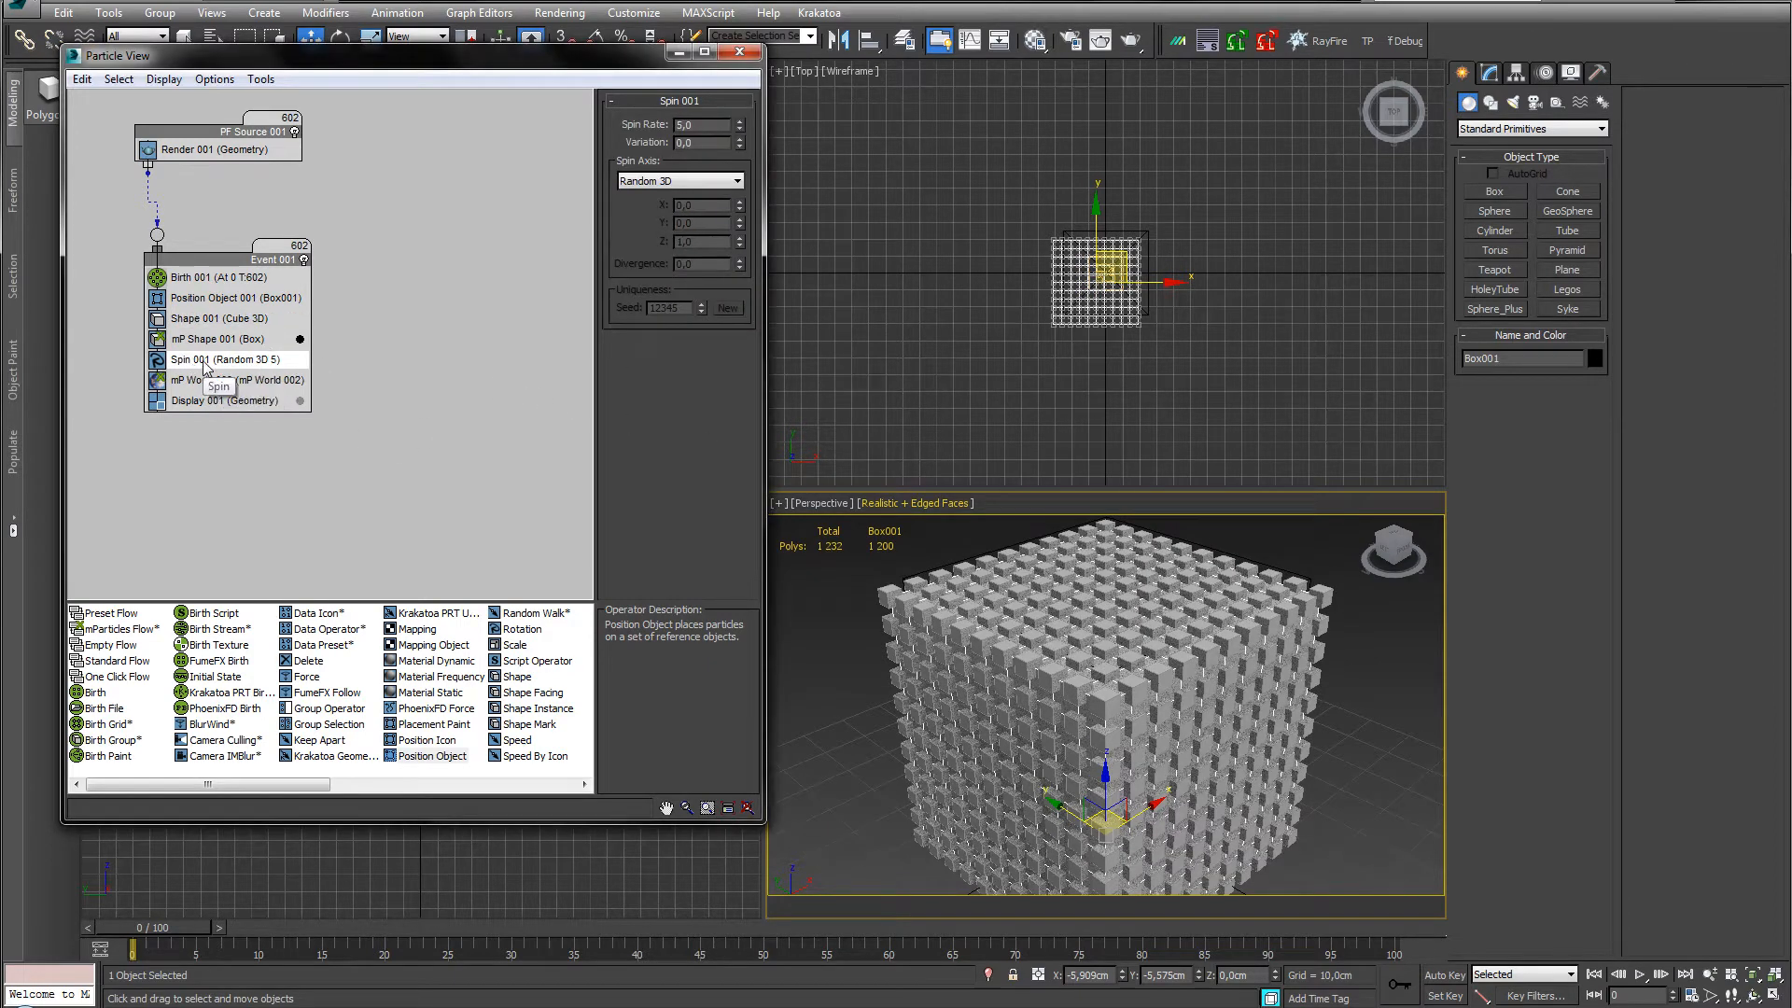
drag(205, 367, 218, 338)
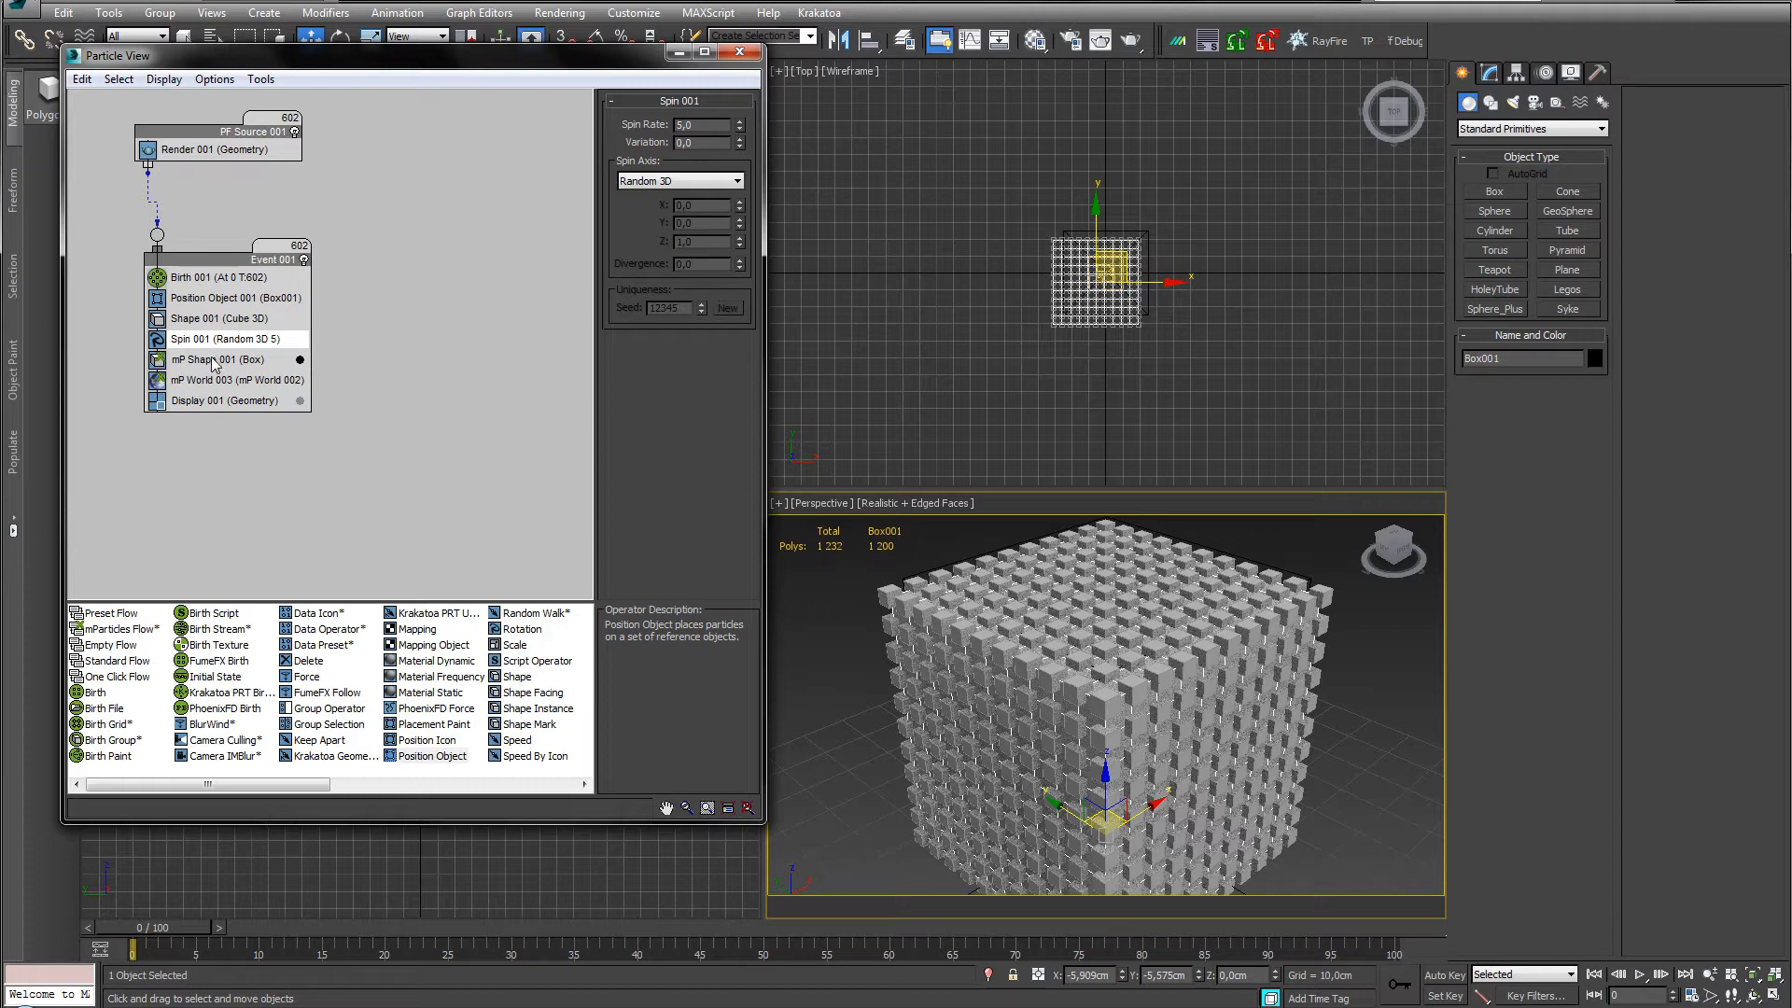
click(220, 360)
click(213, 380)
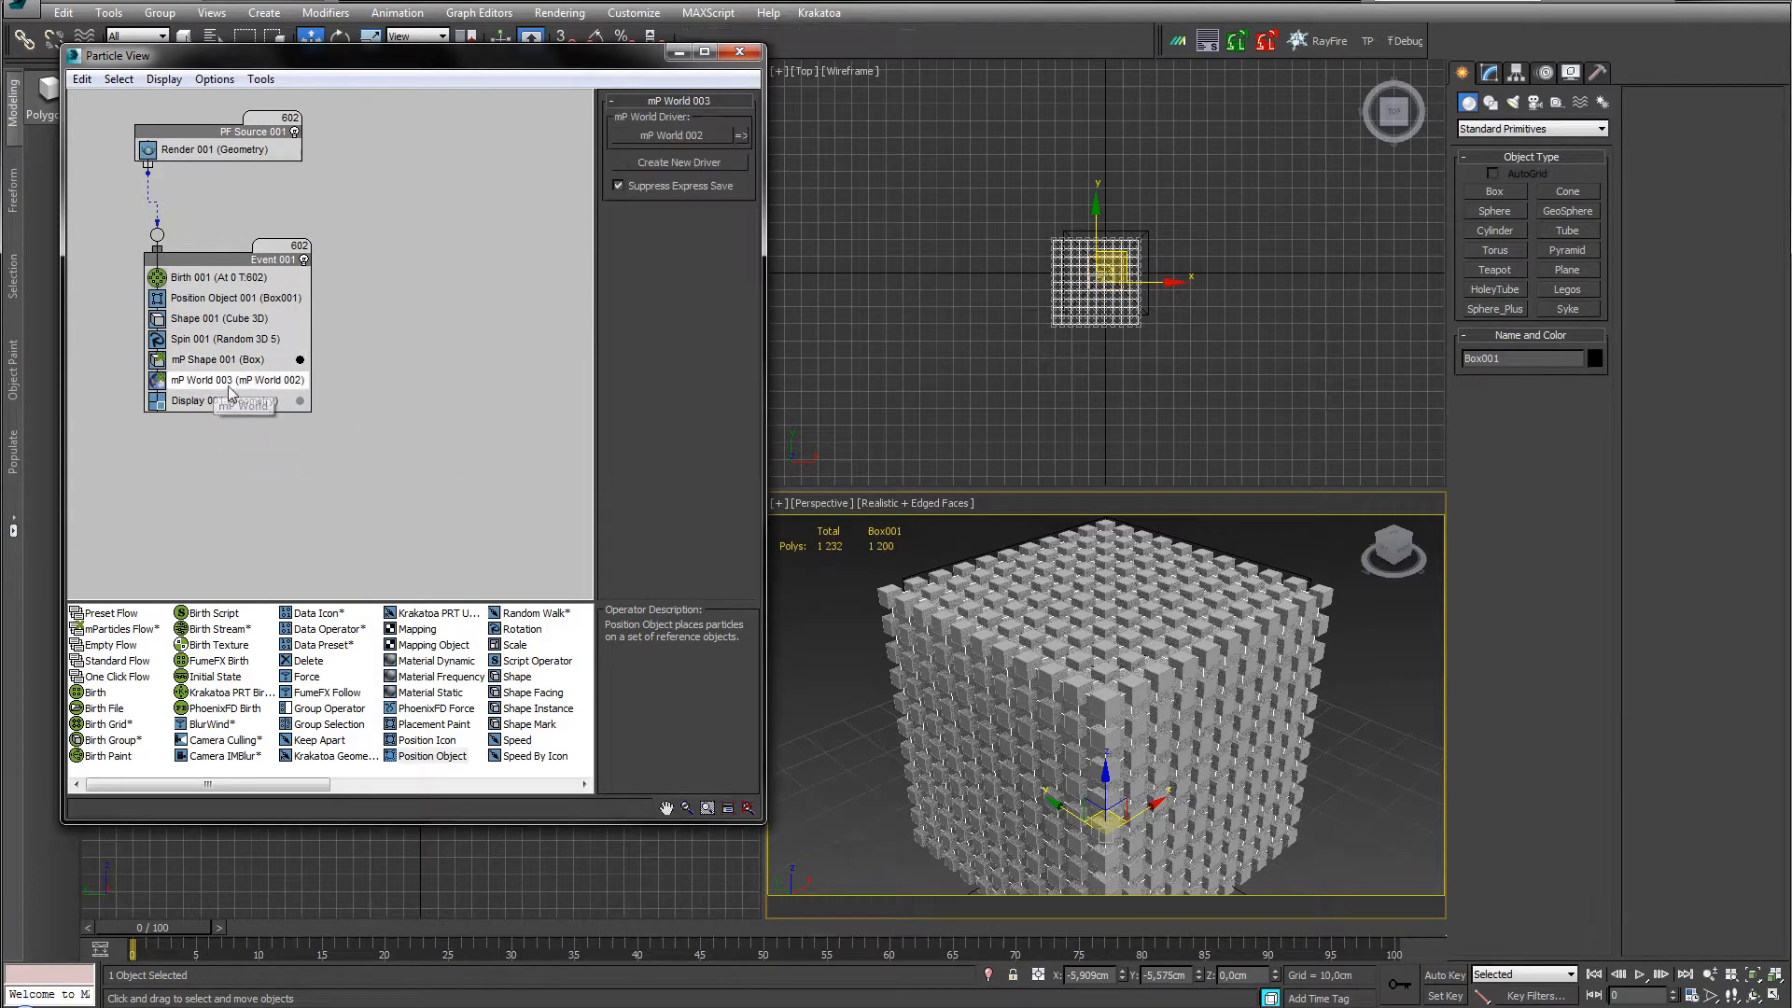
Examine the mP World driver's advanced subframe settings, the mP Shape operator's collision and mass settings, and the Shape operator's cube size.
click(741, 135)
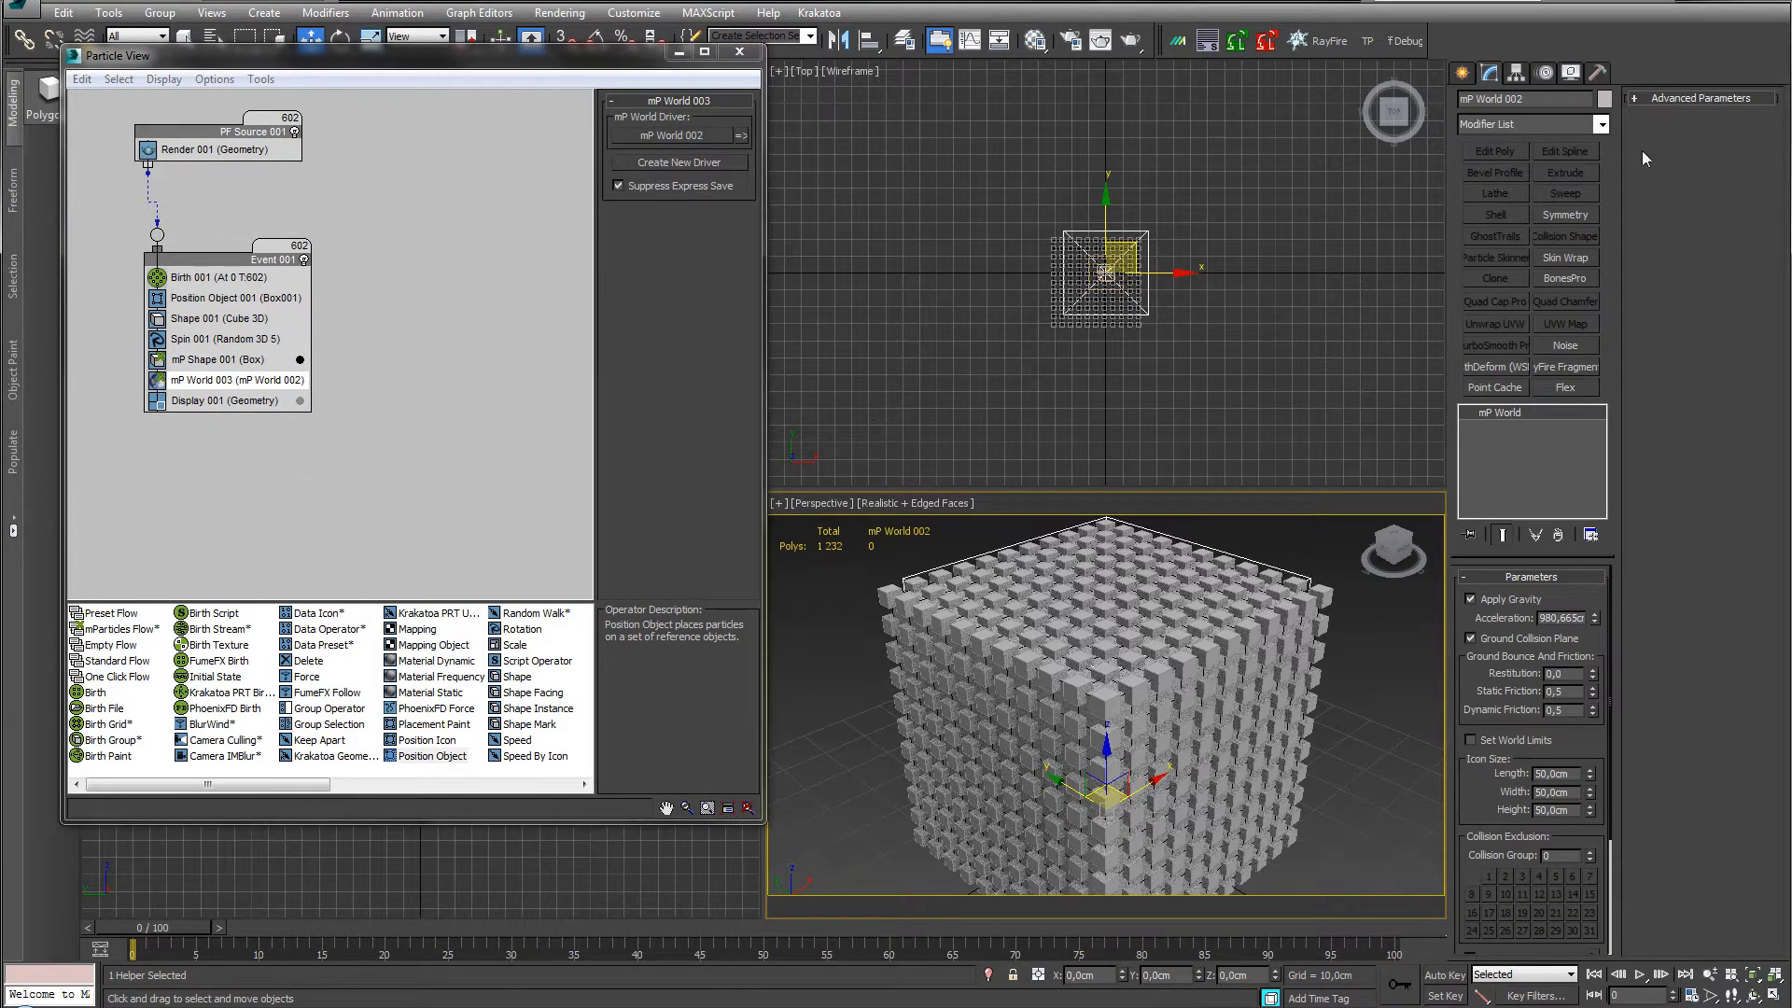
click(1679, 98)
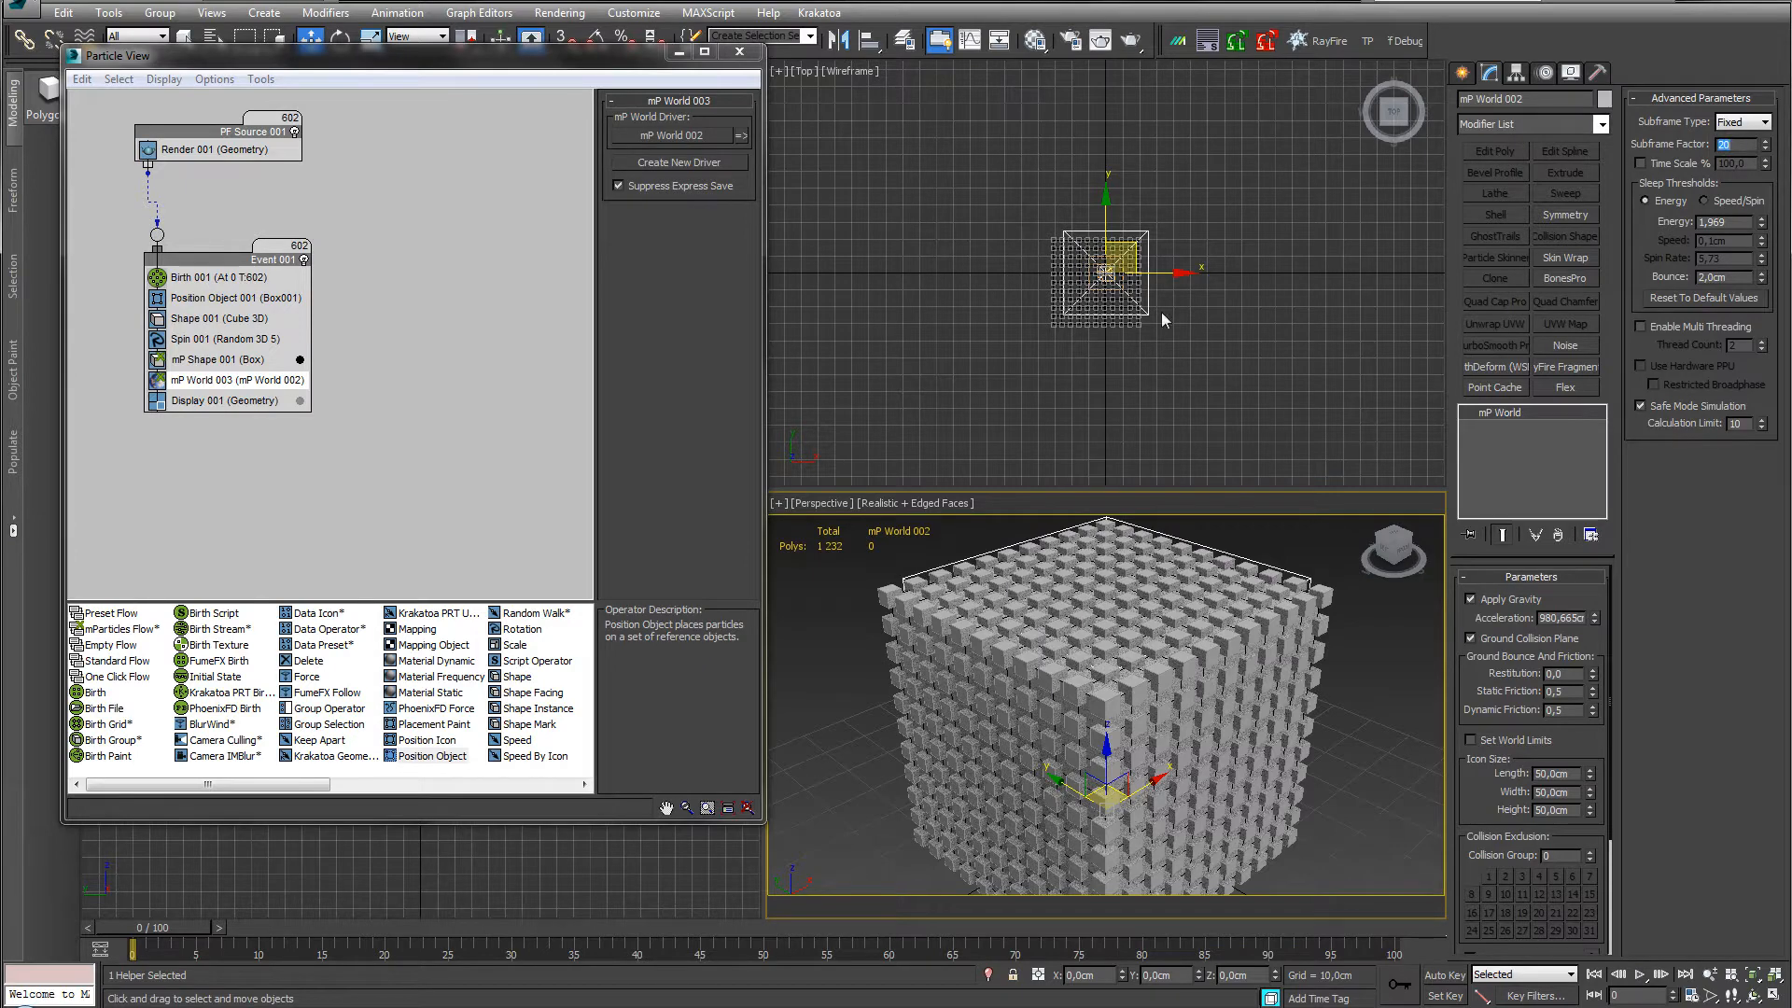
click(248, 360)
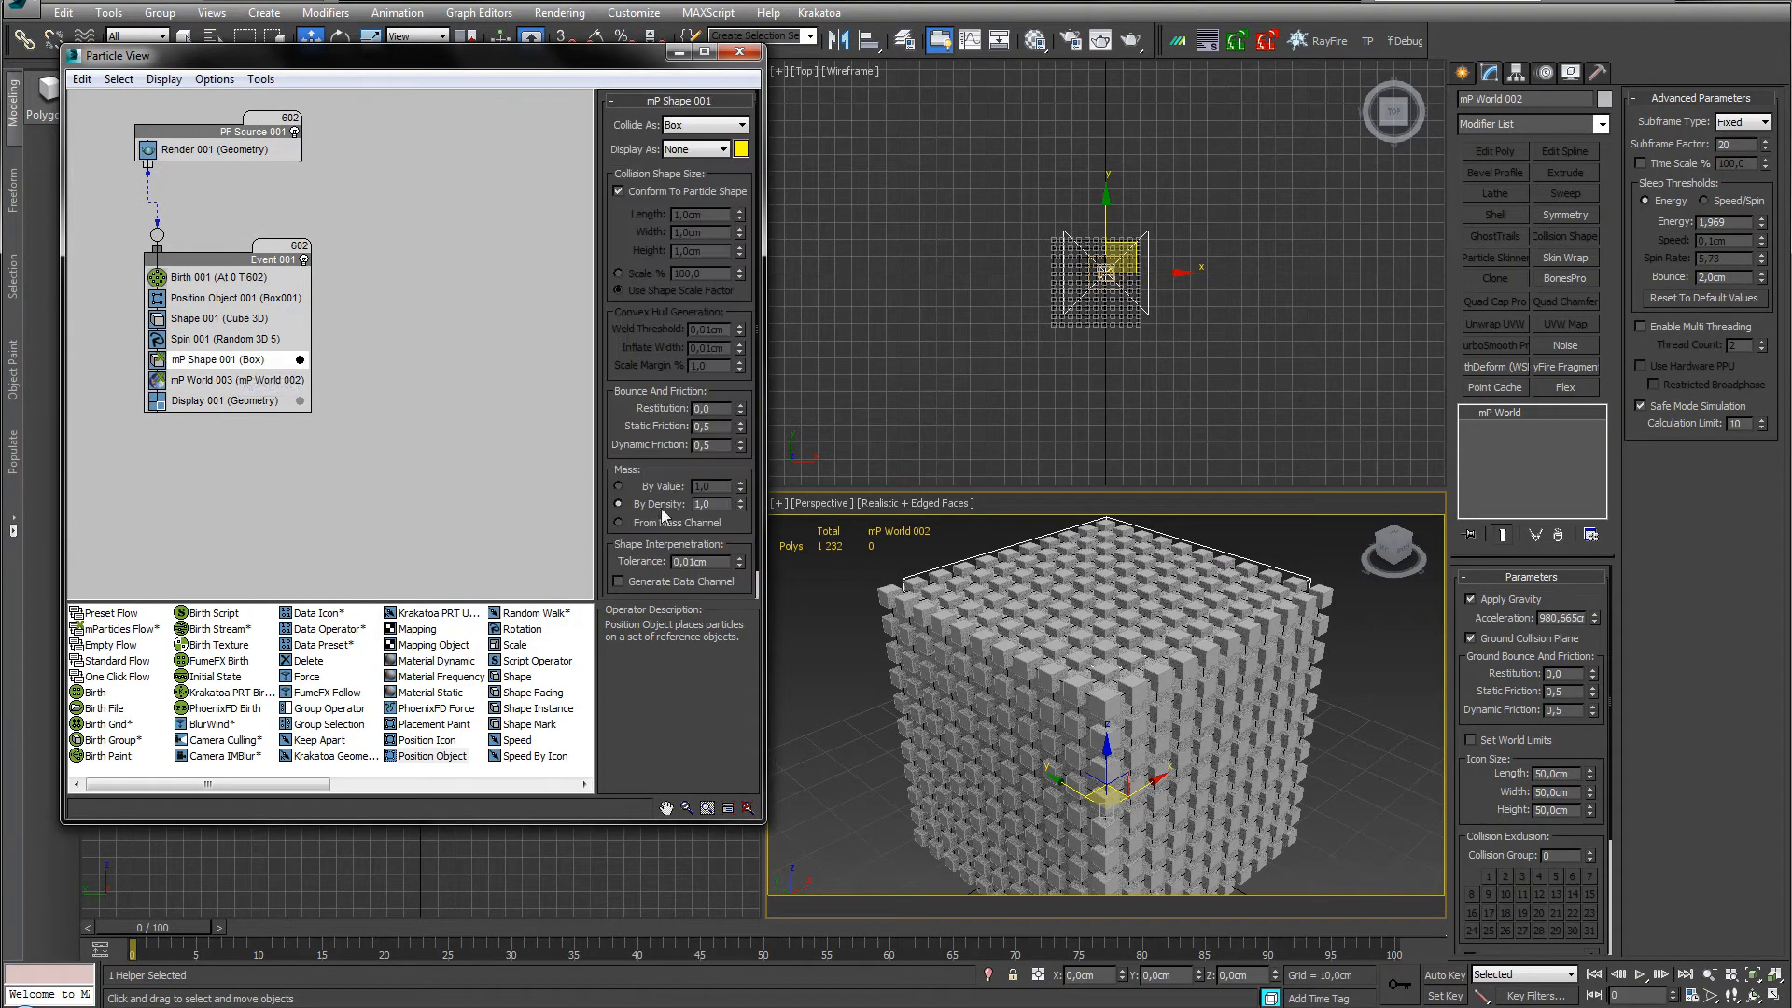
click(1737, 144)
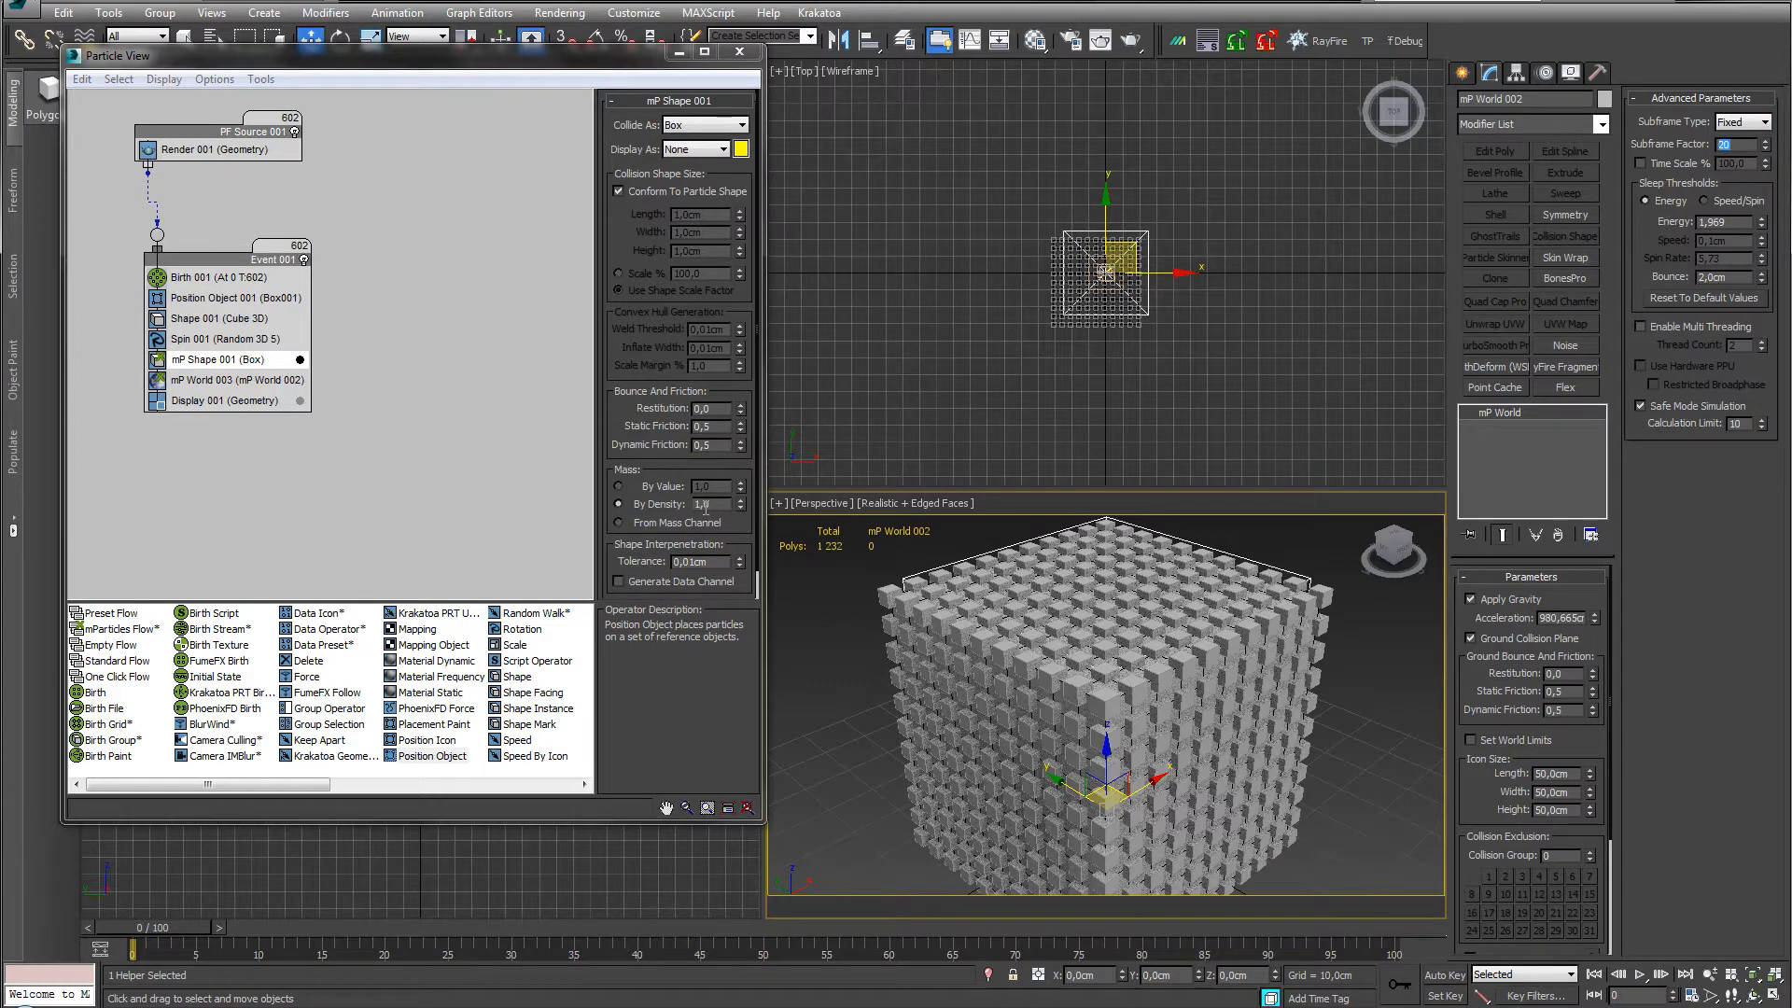
click(224, 318)
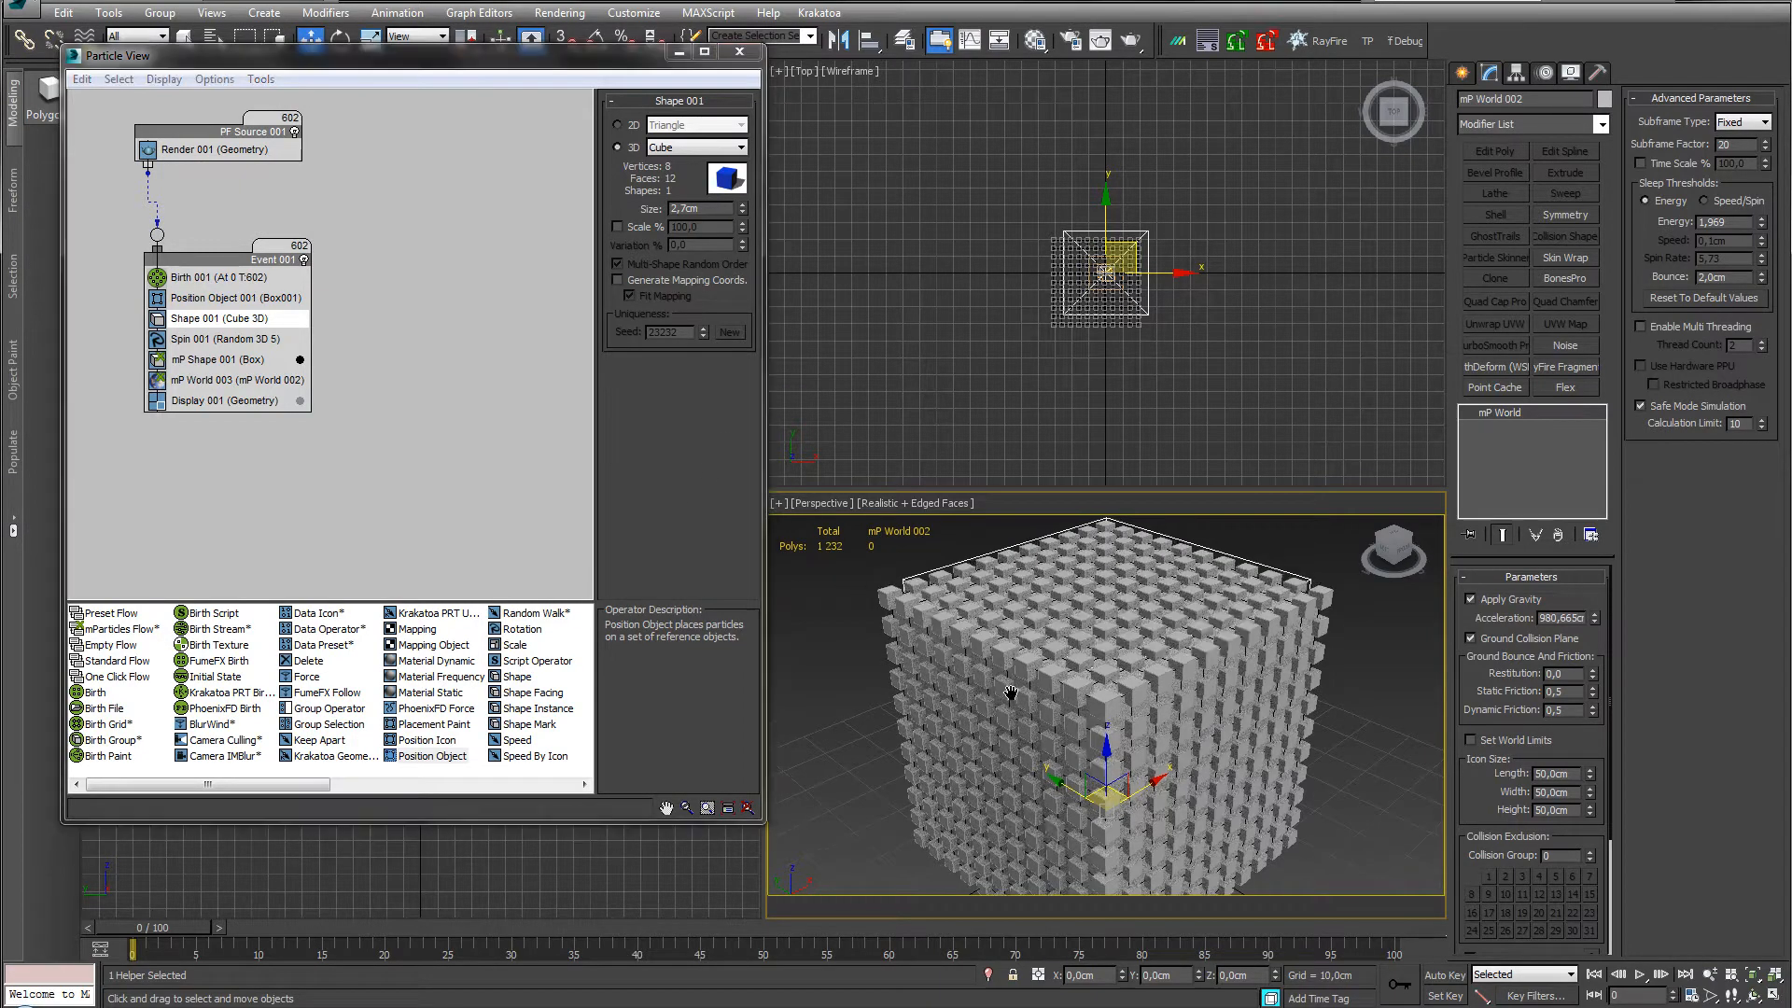
Insert an mP Glue test below mP World in the event and display its parameters.
scroll(1024, 655, down, 5)
middle_drag(1055, 660, 1093, 678)
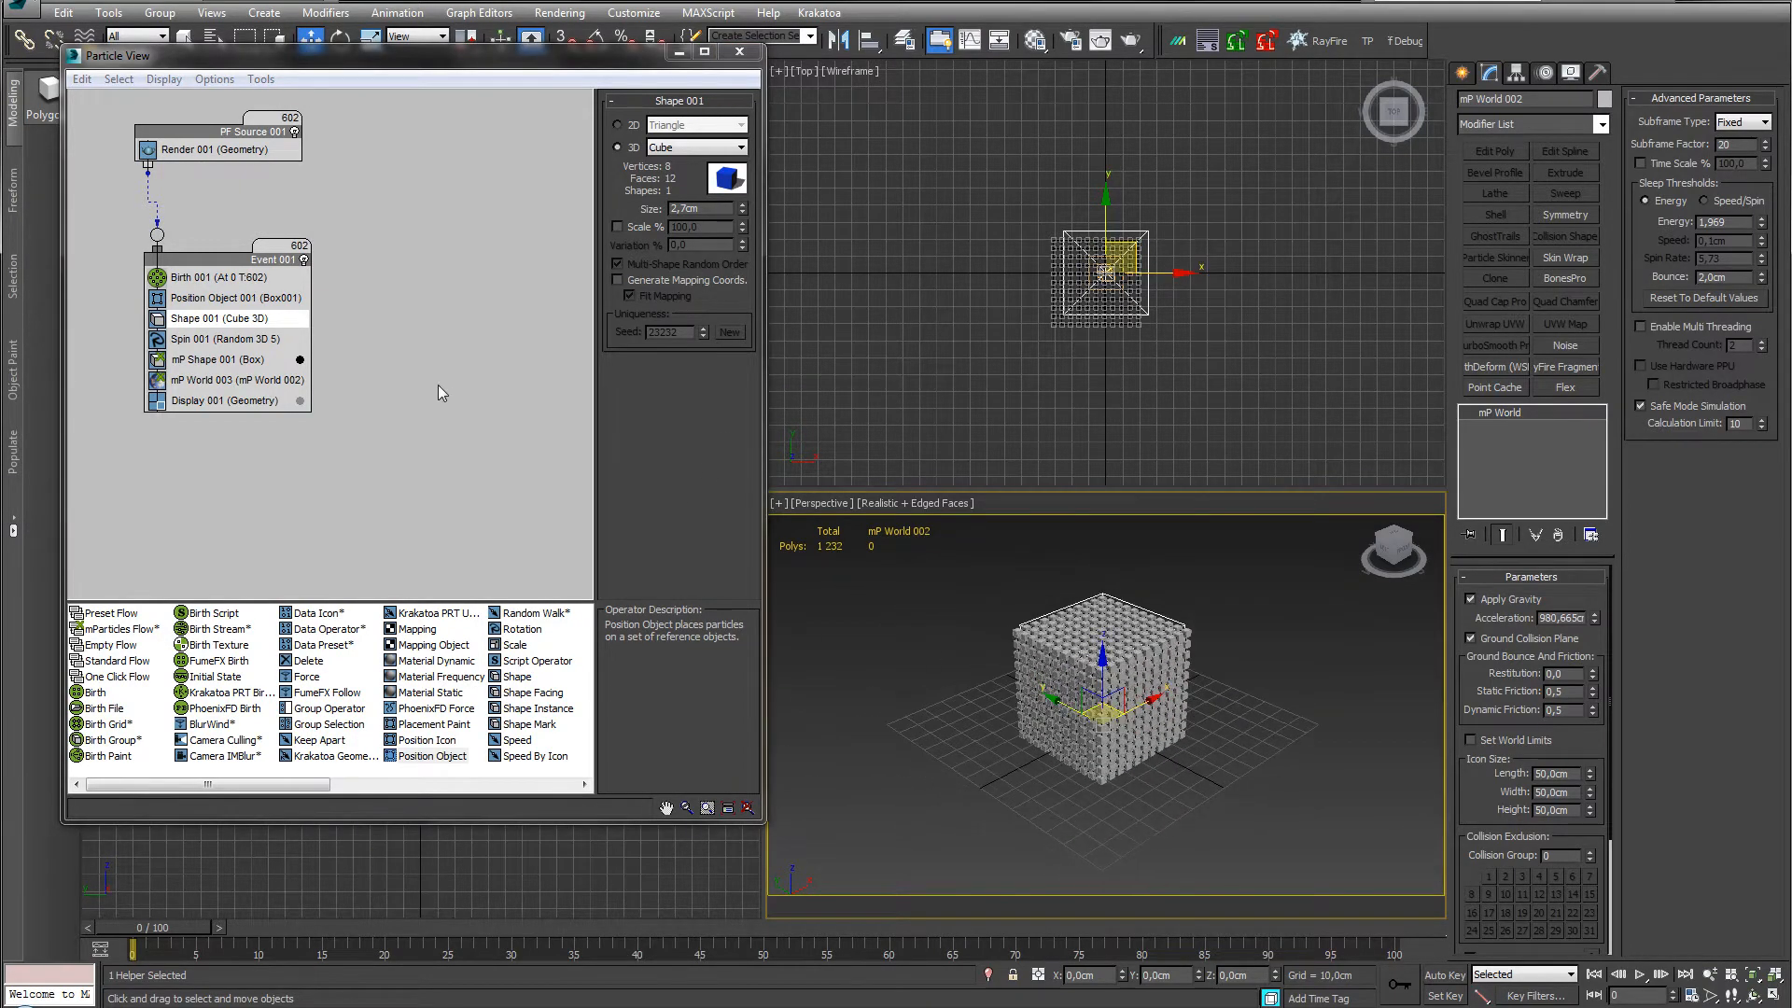
click(412, 785)
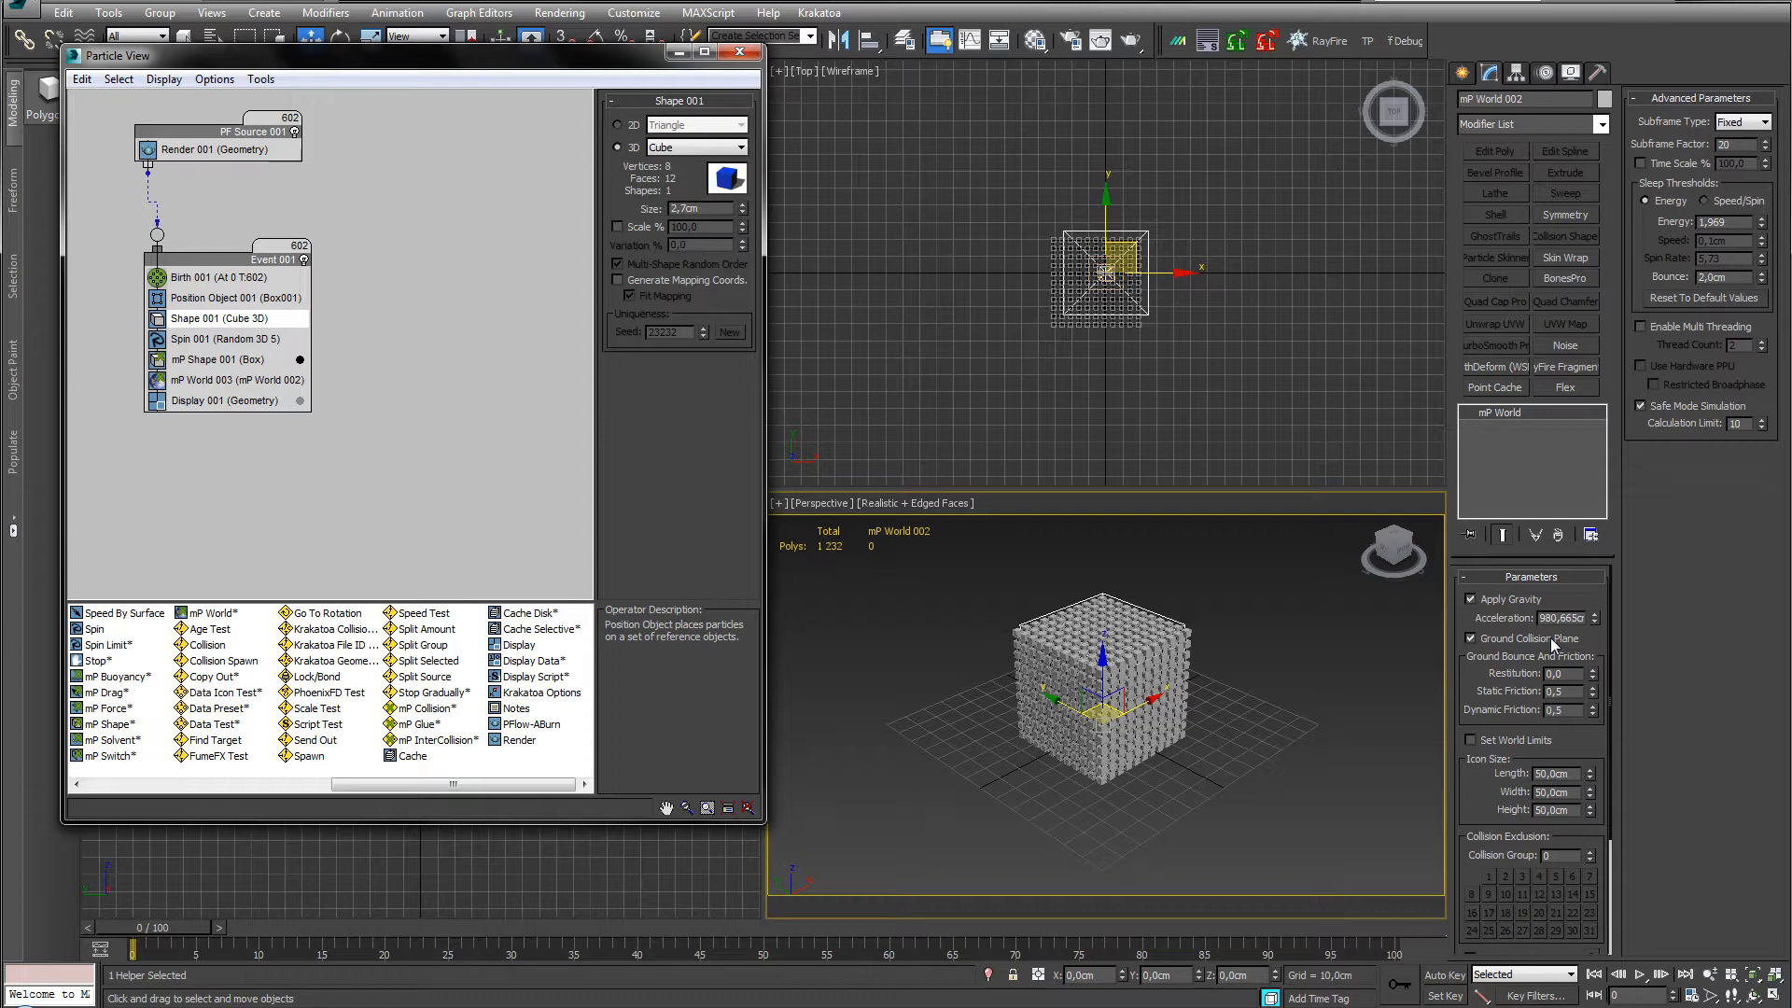
middle_drag(1198, 737, 1174, 731)
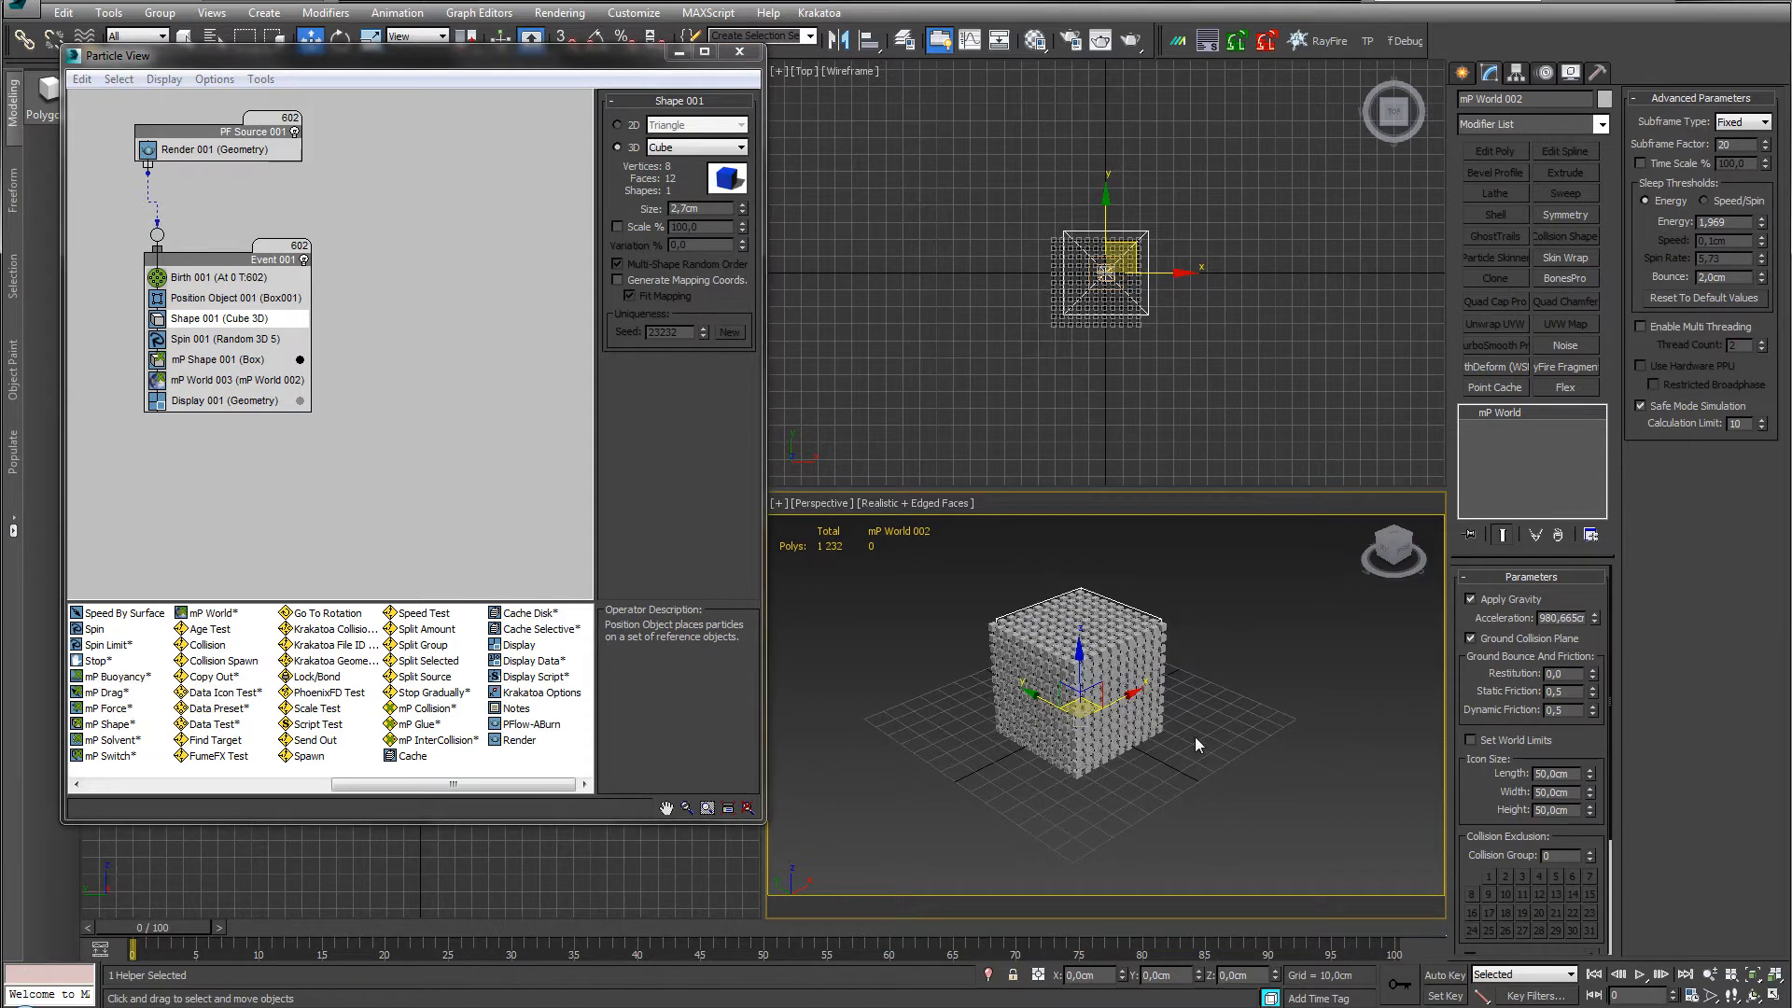
middle_drag(1198, 732, 1211, 727)
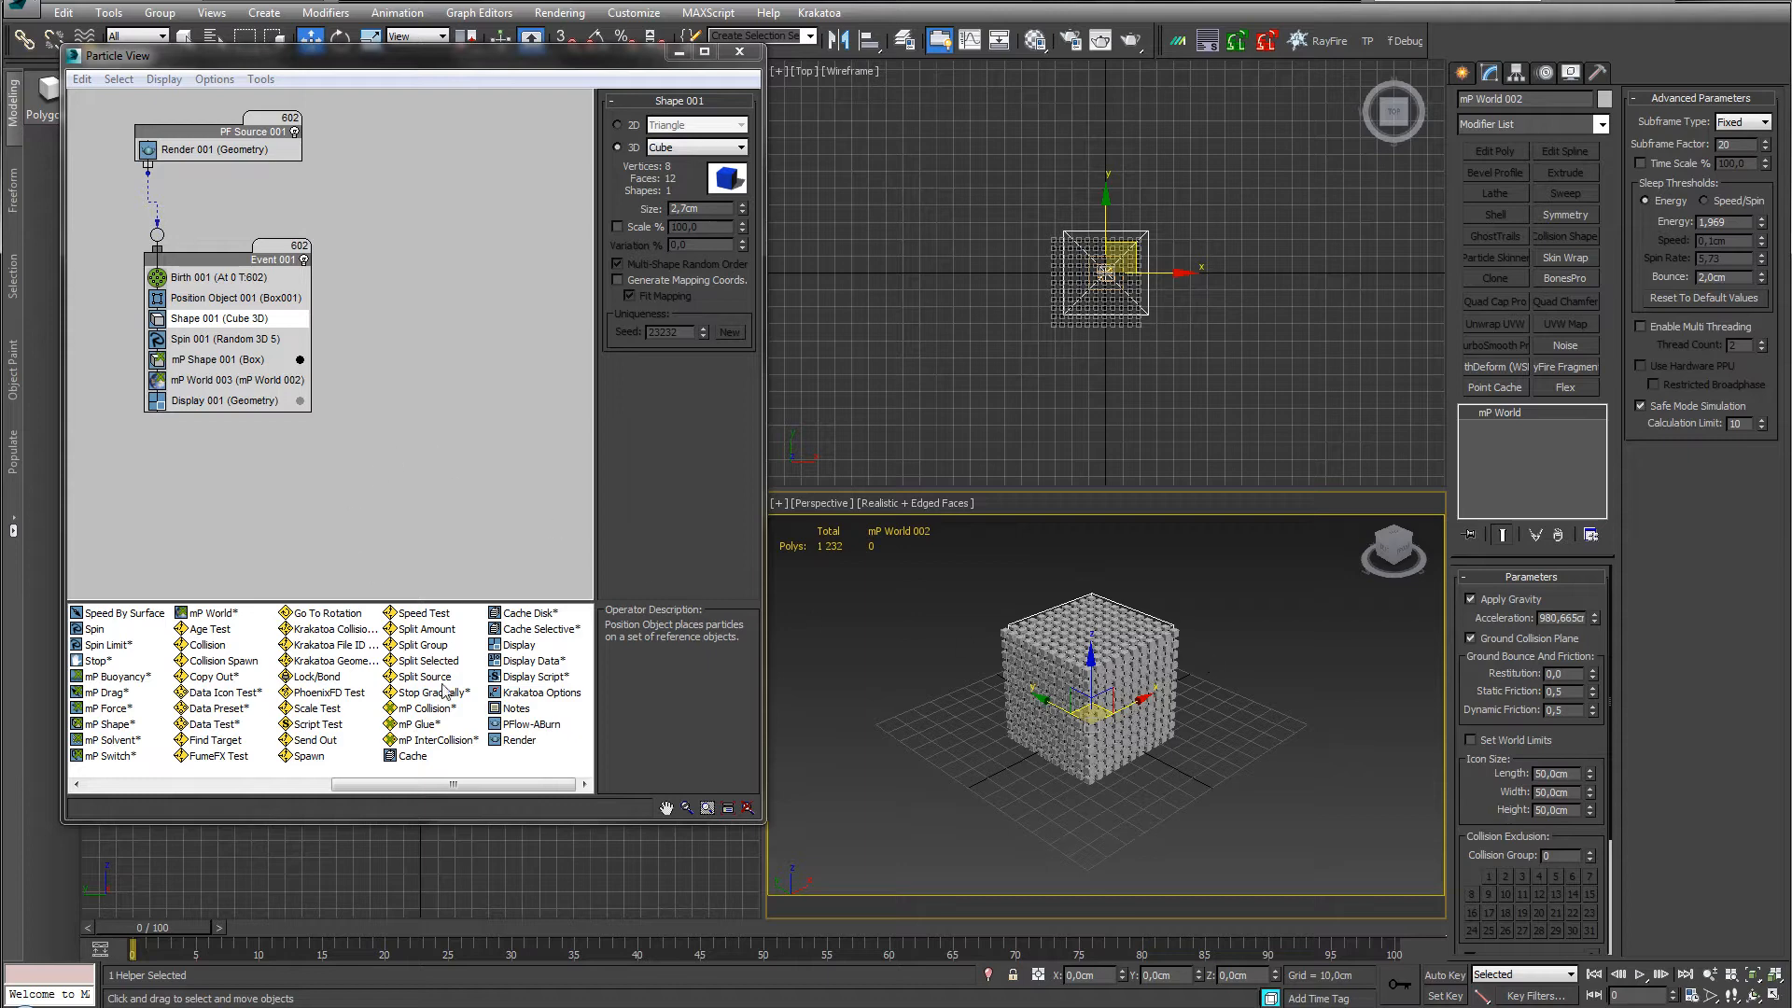
drag(417, 724, 228, 399)
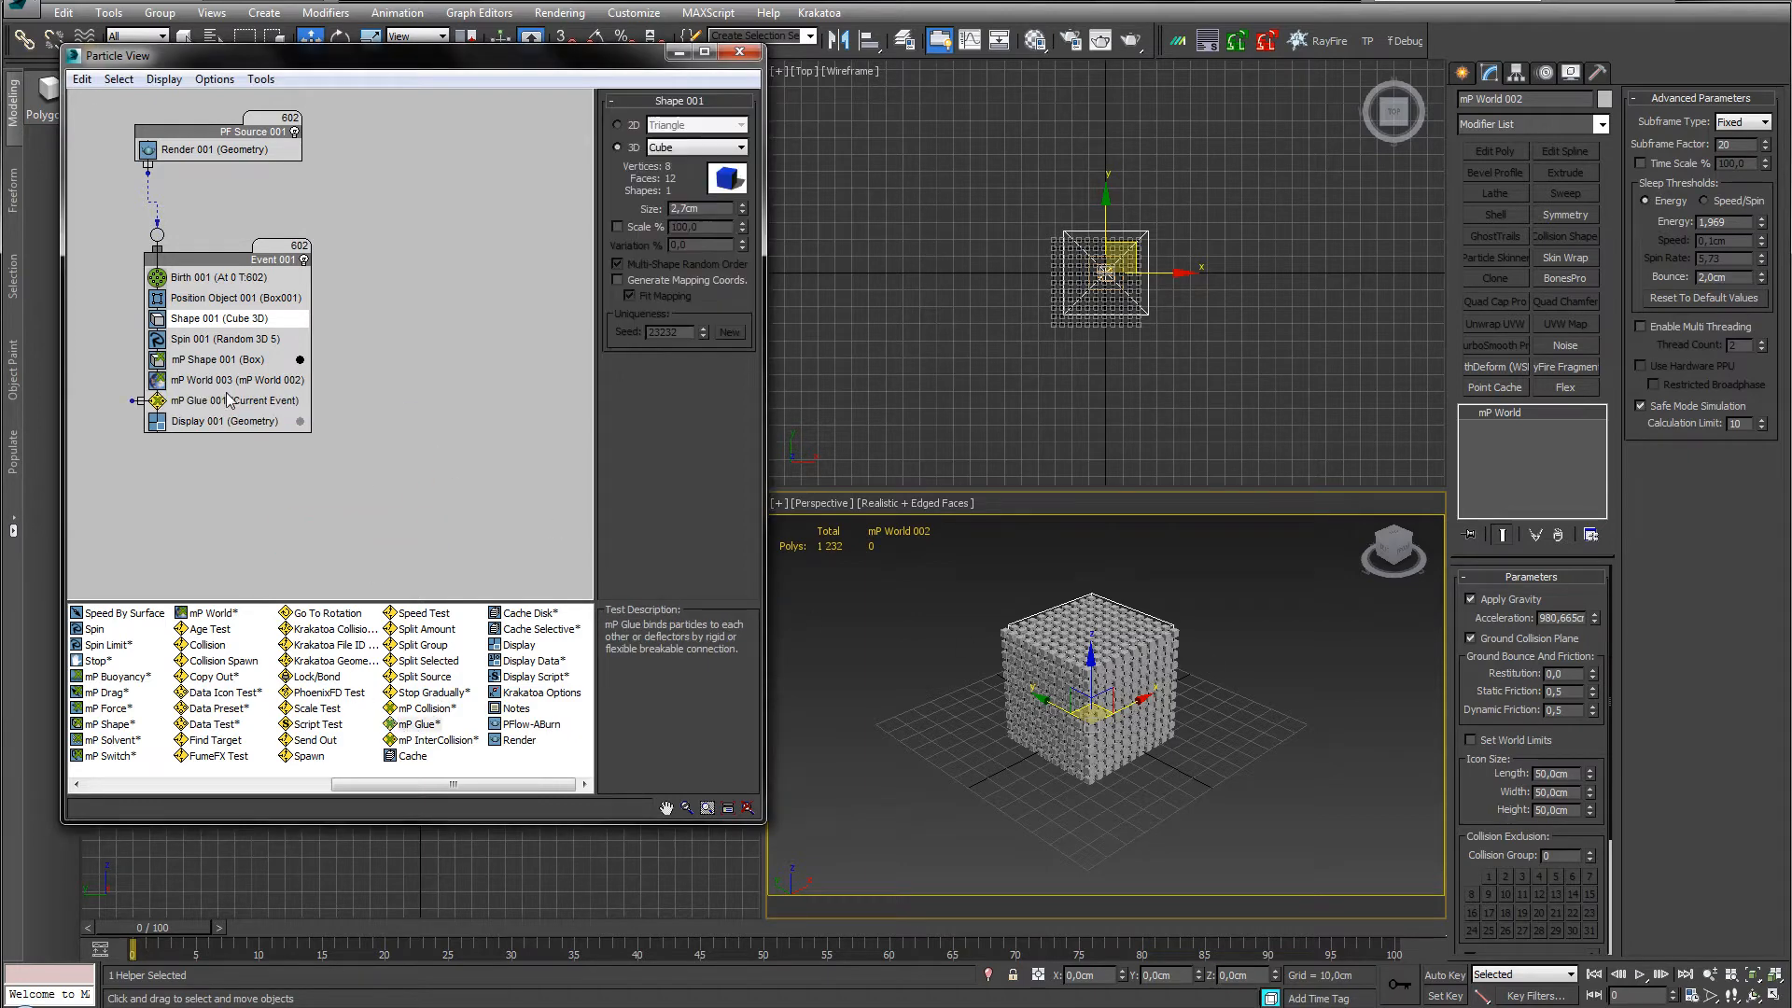
click(230, 400)
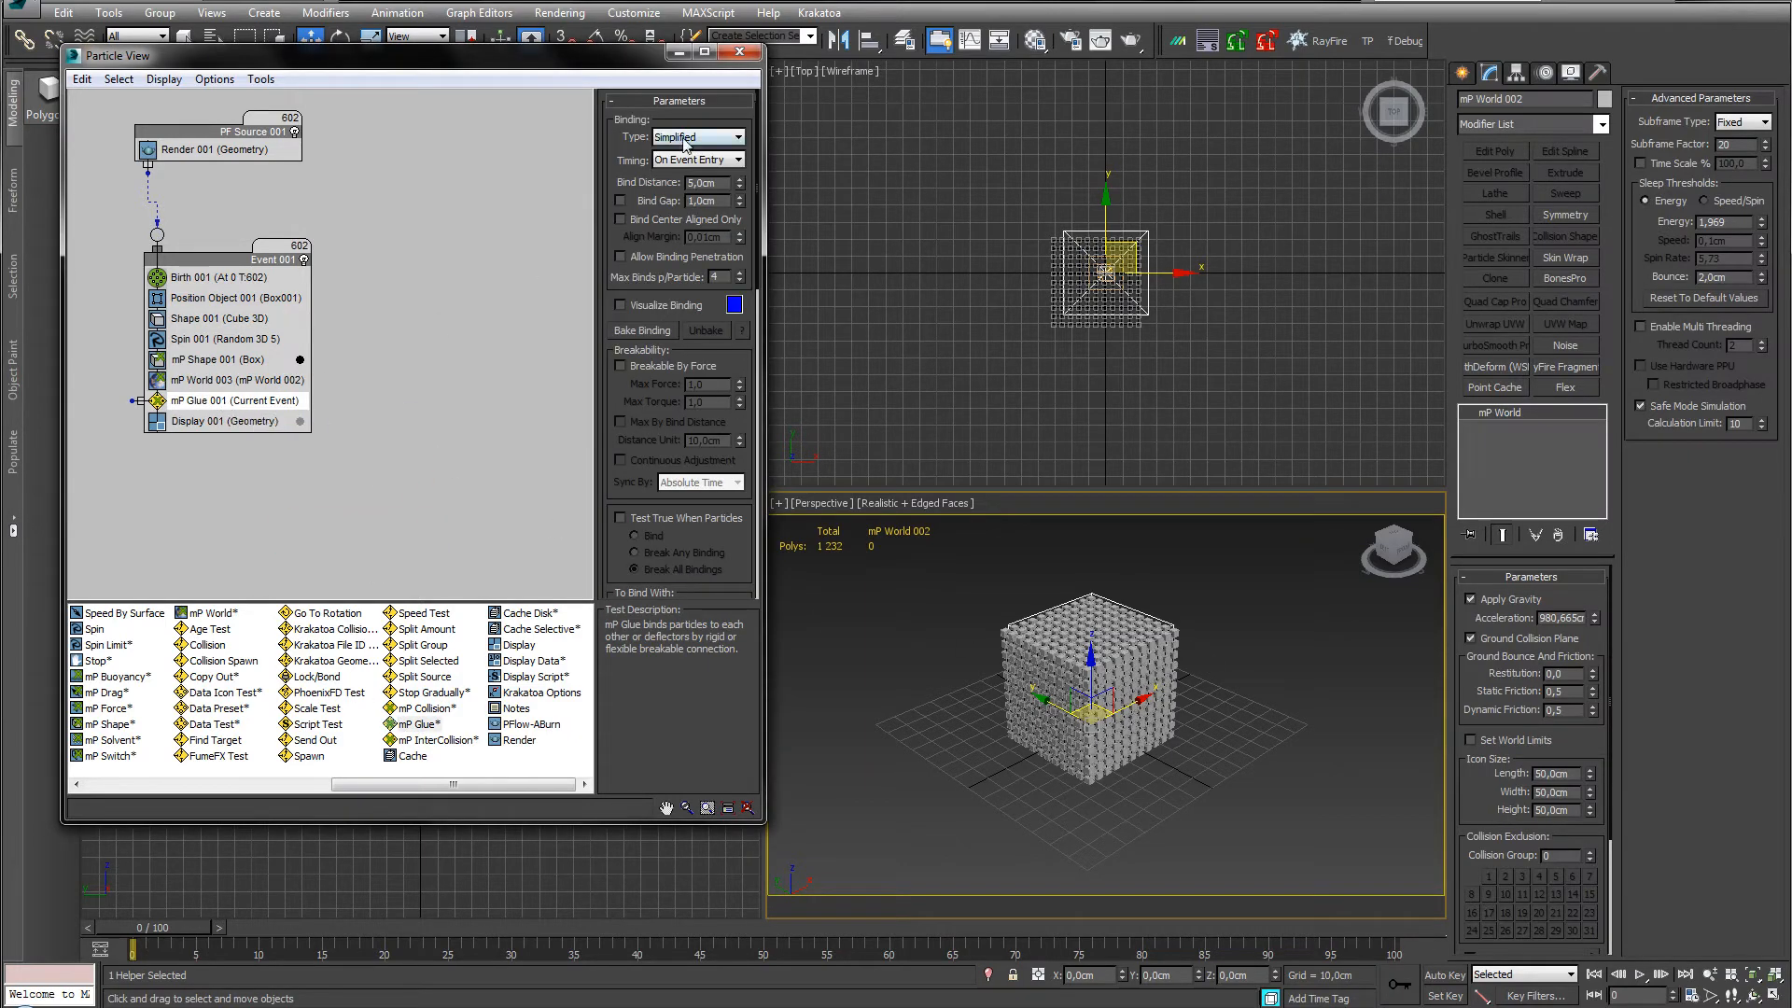
Set the mP Glue binding type to Rigid with Continuous timing, and shift the event slightly away from the PF Source.
click(684, 138)
click(677, 163)
click(703, 160)
click(689, 184)
drag(218, 268, 281, 252)
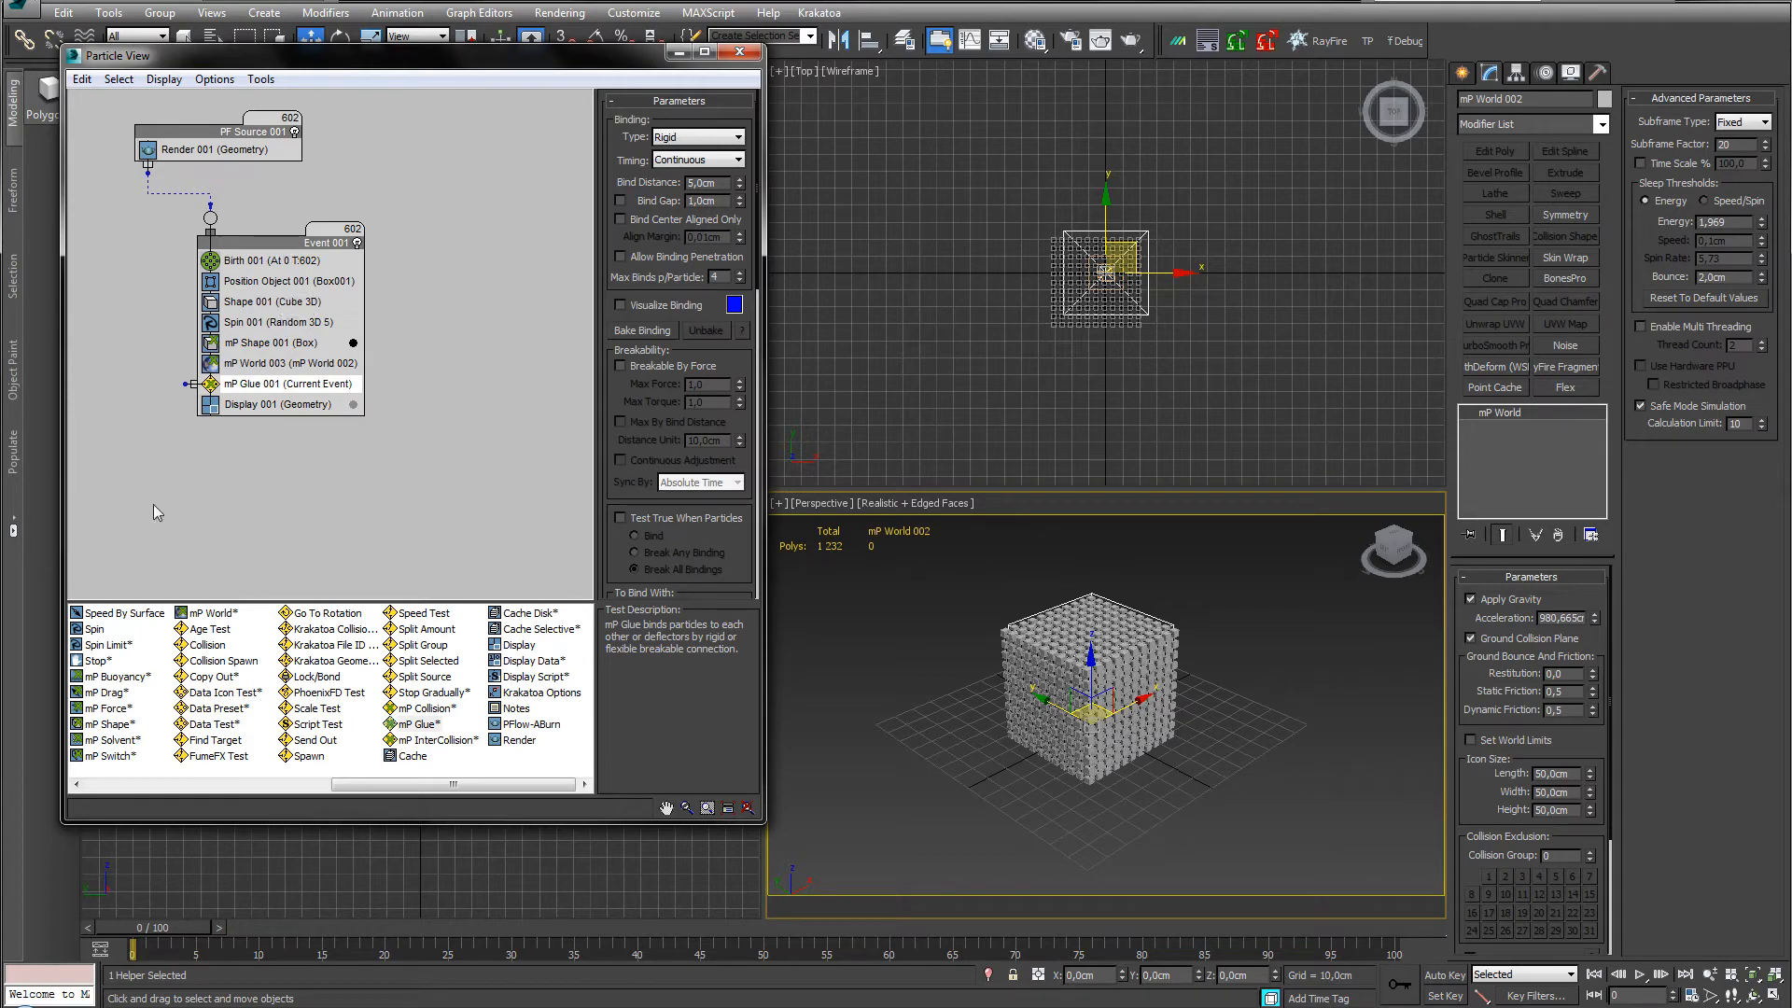
click(672, 161)
click(683, 177)
click(695, 160)
click(686, 169)
Turn on Visualize Binding for mP Glue and raise the bind distance to 6.3 cm.
scroll(933, 715, up, 5)
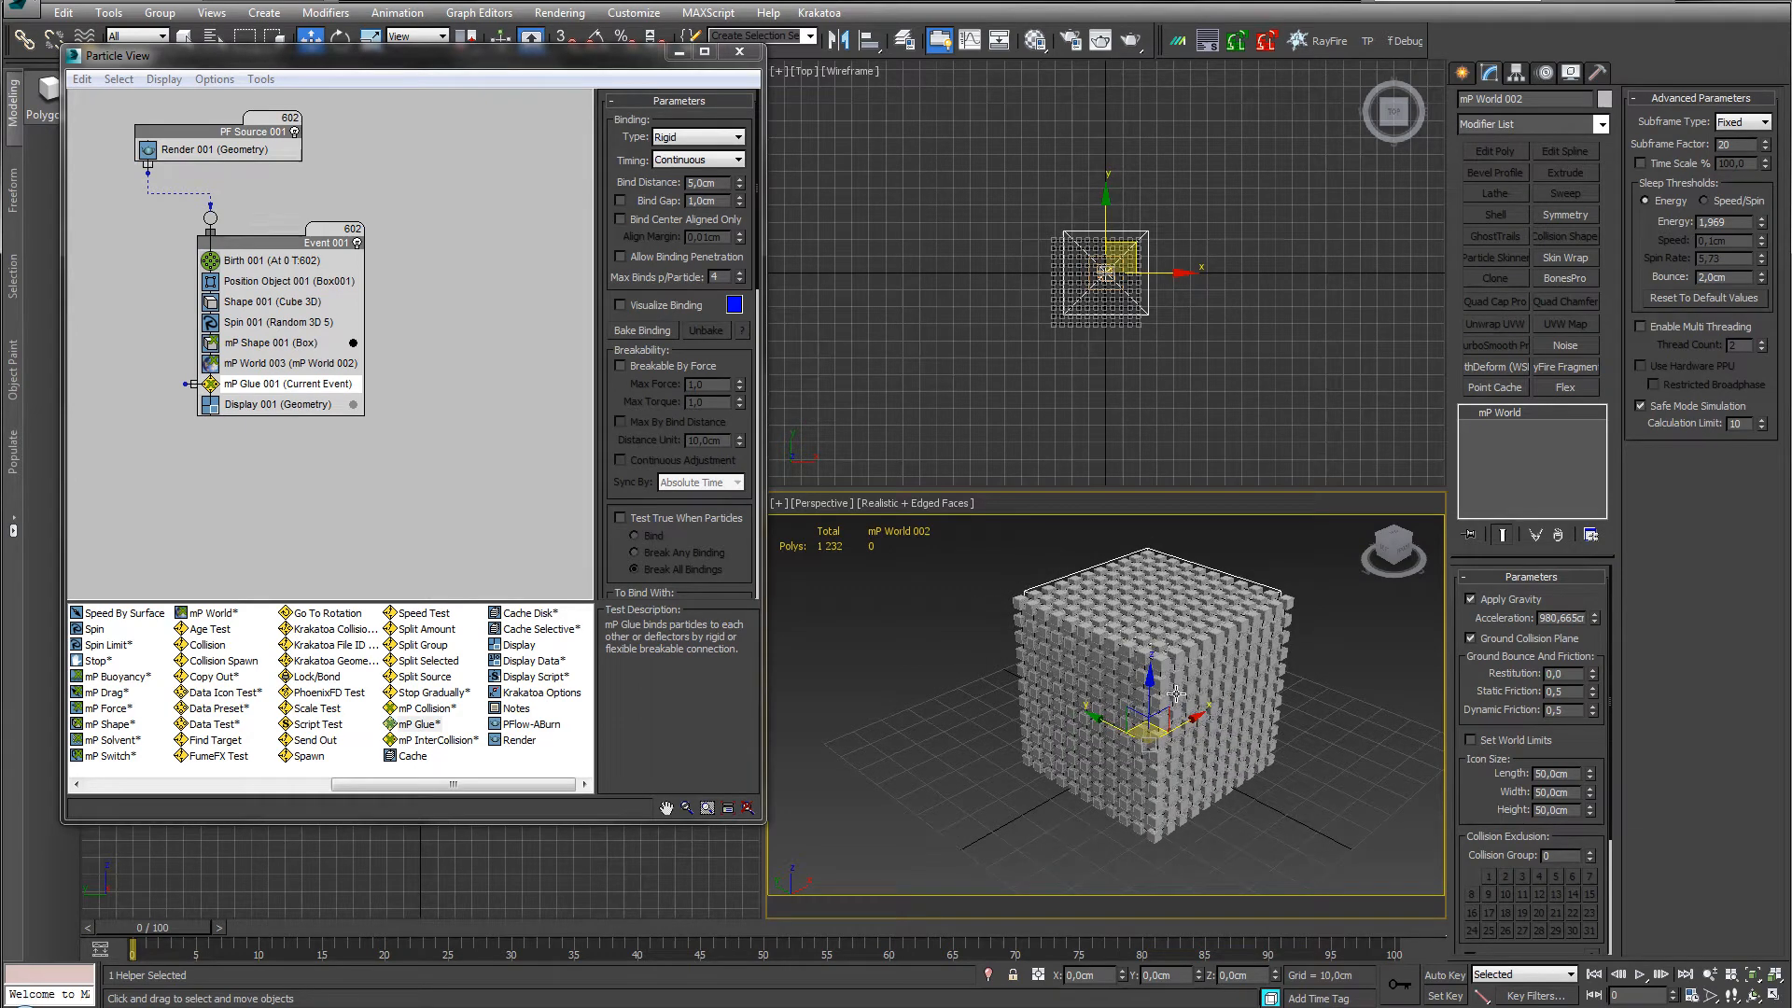
scroll(1174, 694, down, 4)
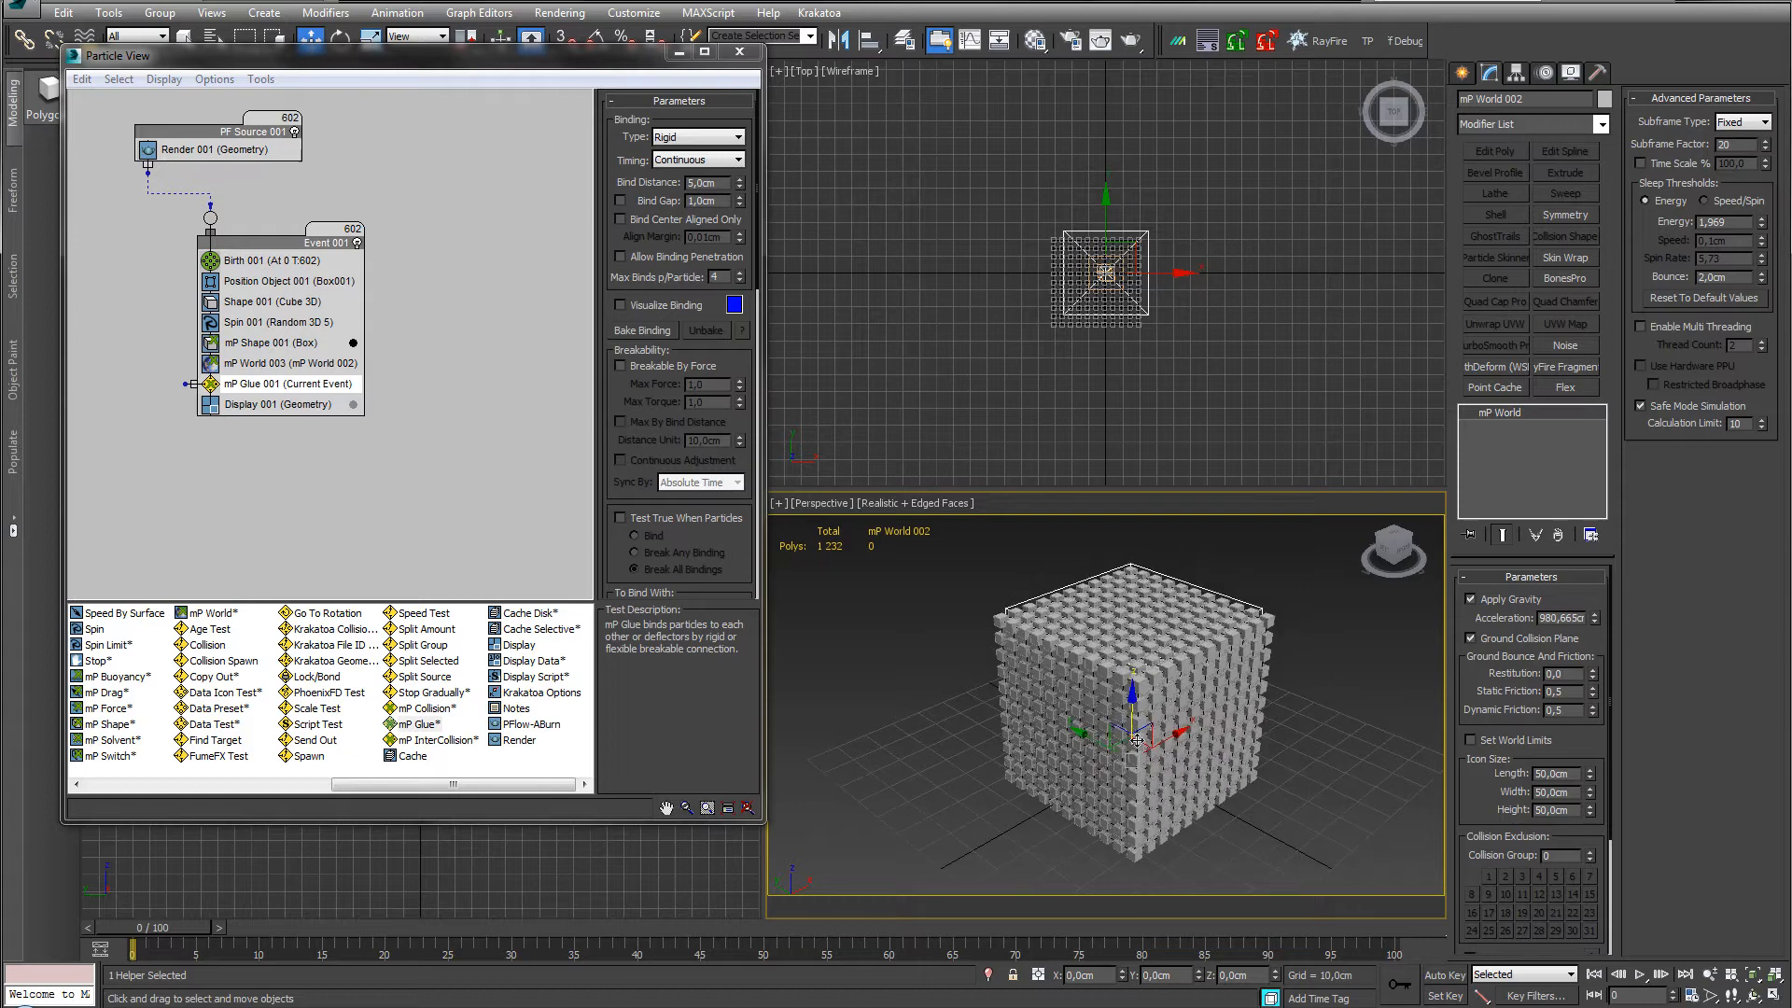
scroll(1176, 698, up, 4)
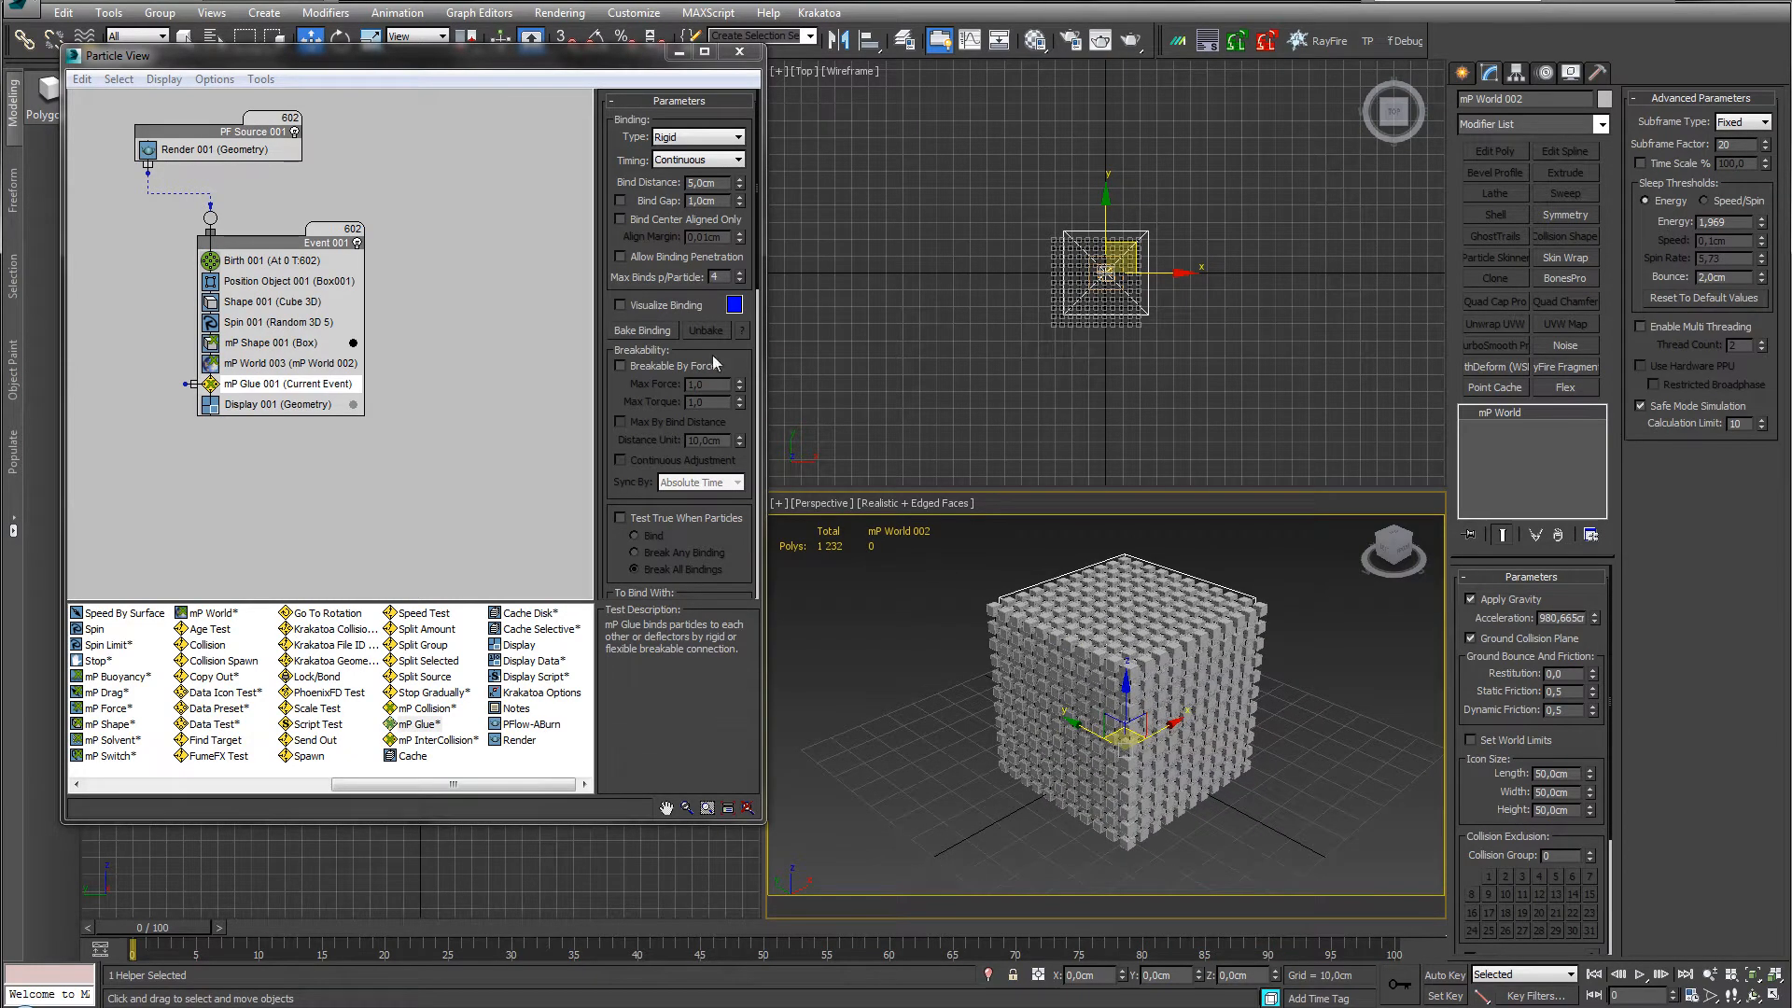
click(642, 308)
scroll(1100, 287, up, 6)
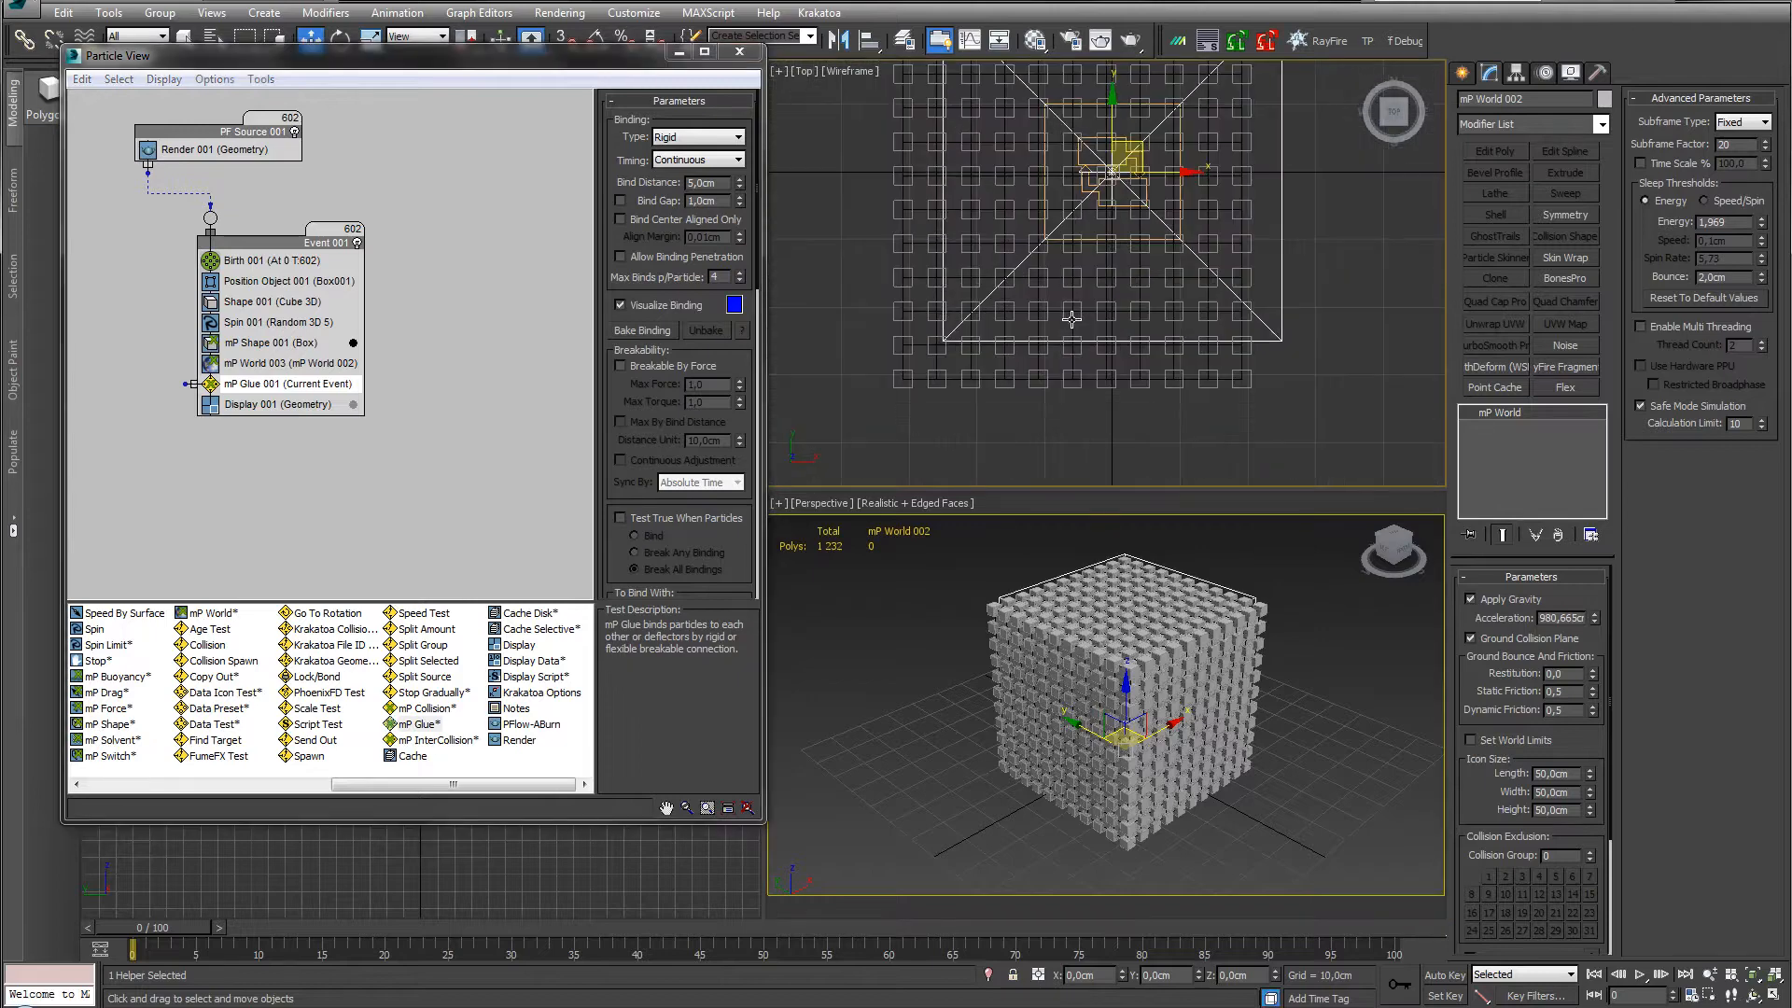
middle_drag(1099, 366, 1099, 360)
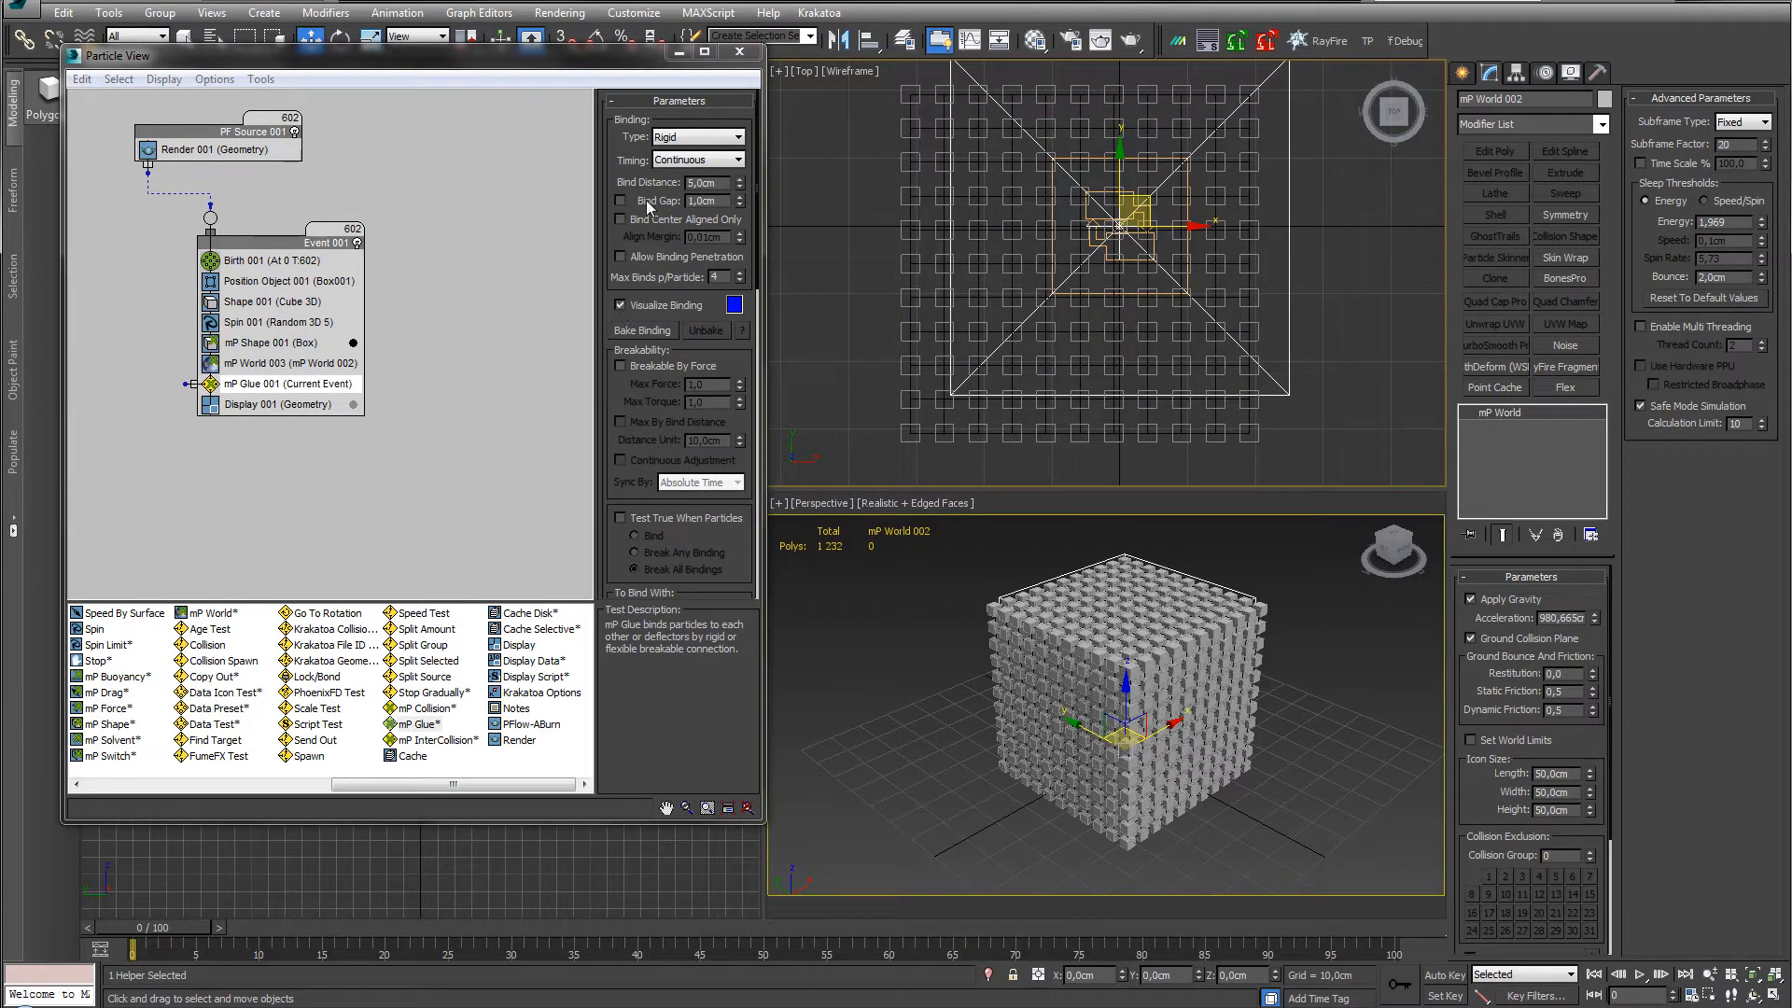
drag(739, 184, 741, 160)
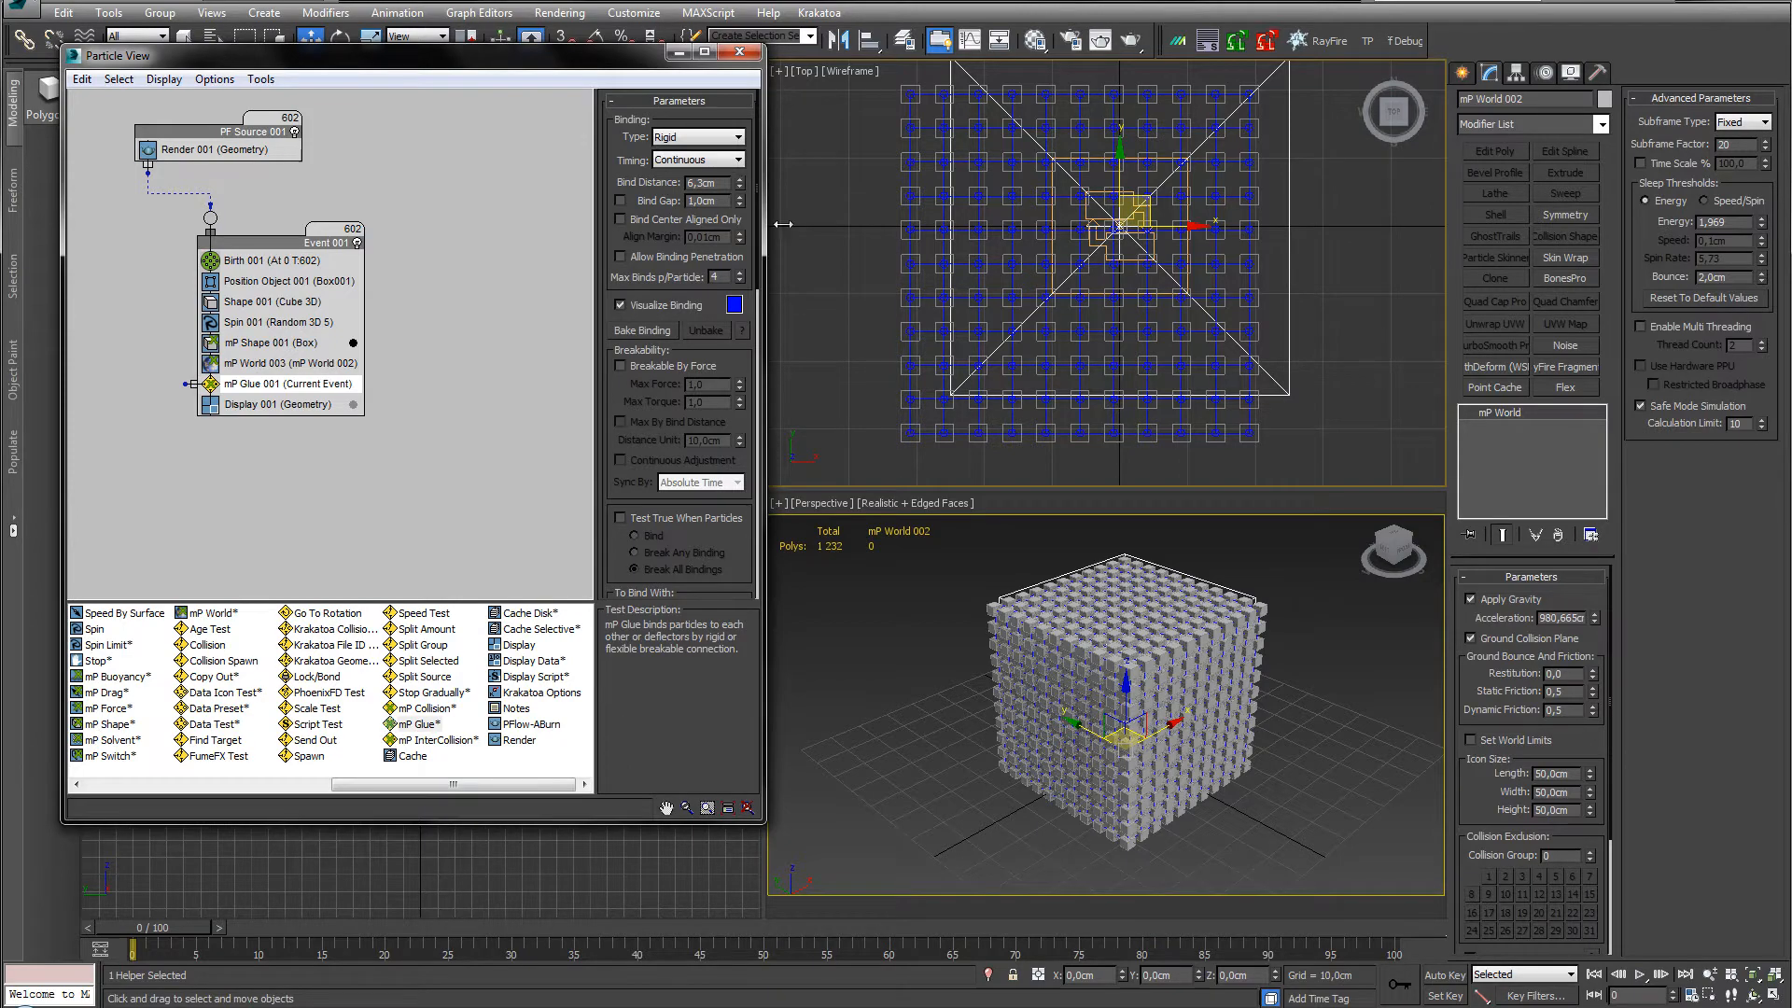
Try more binds per particle in mP Glue, return the maximum to 4, and set the bind distance to 6.383 cm.
scroll(1072, 659, up, 6)
middle_drag(1072, 660, 1036, 637)
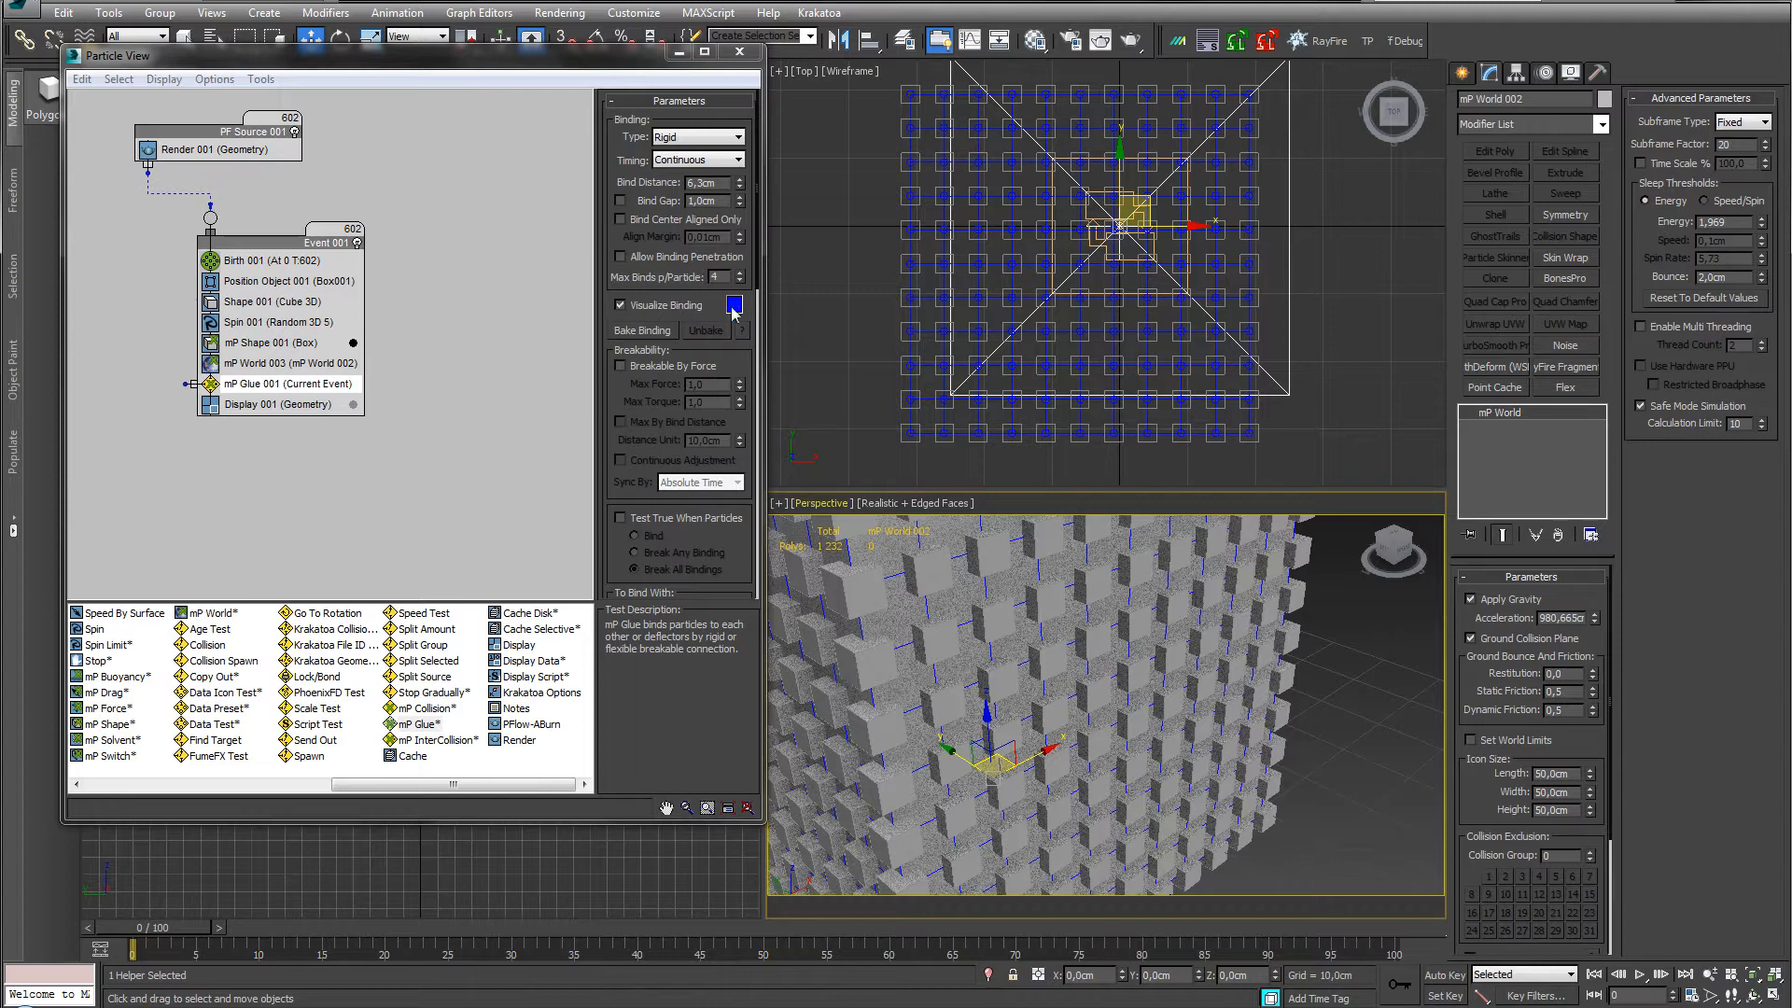
click(741, 274)
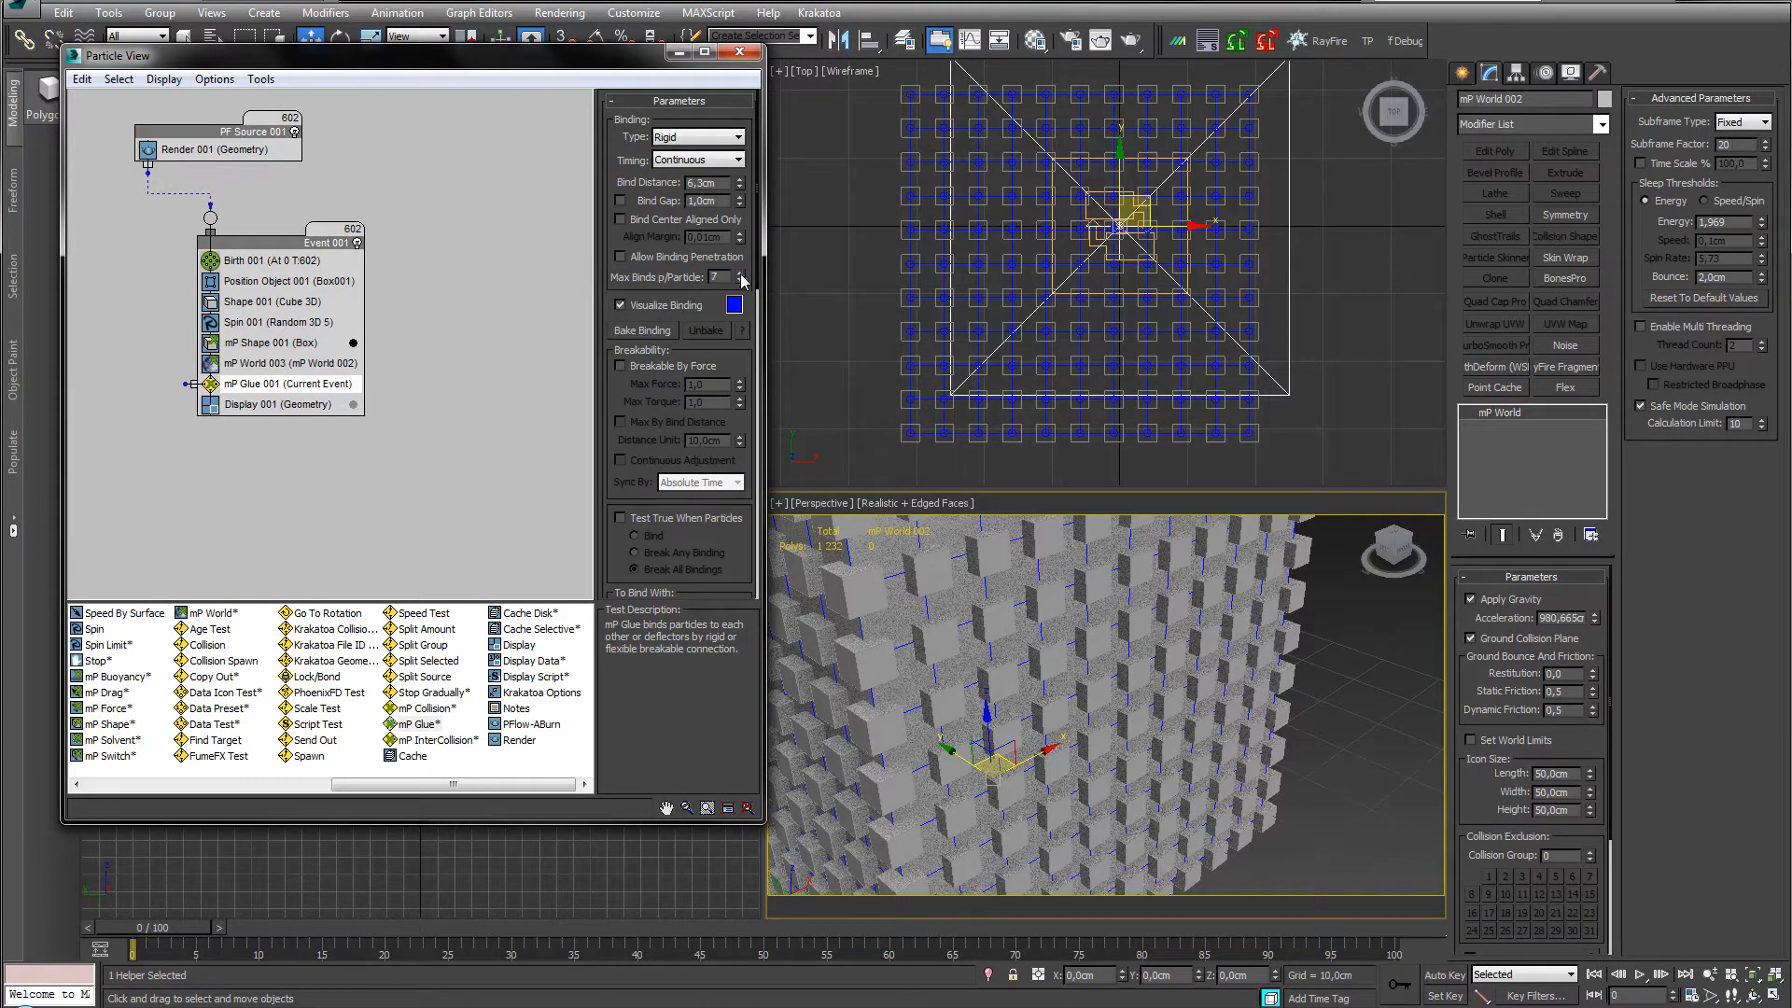
drag(739, 182, 739, 130)
click(740, 273)
middle_drag(995, 571, 1011, 631)
drag(744, 281, 740, 291)
mouse_move(739, 183)
mouse_down()
mouse_move(743, 238)
mouse_move(746, 211)
mouse_up()
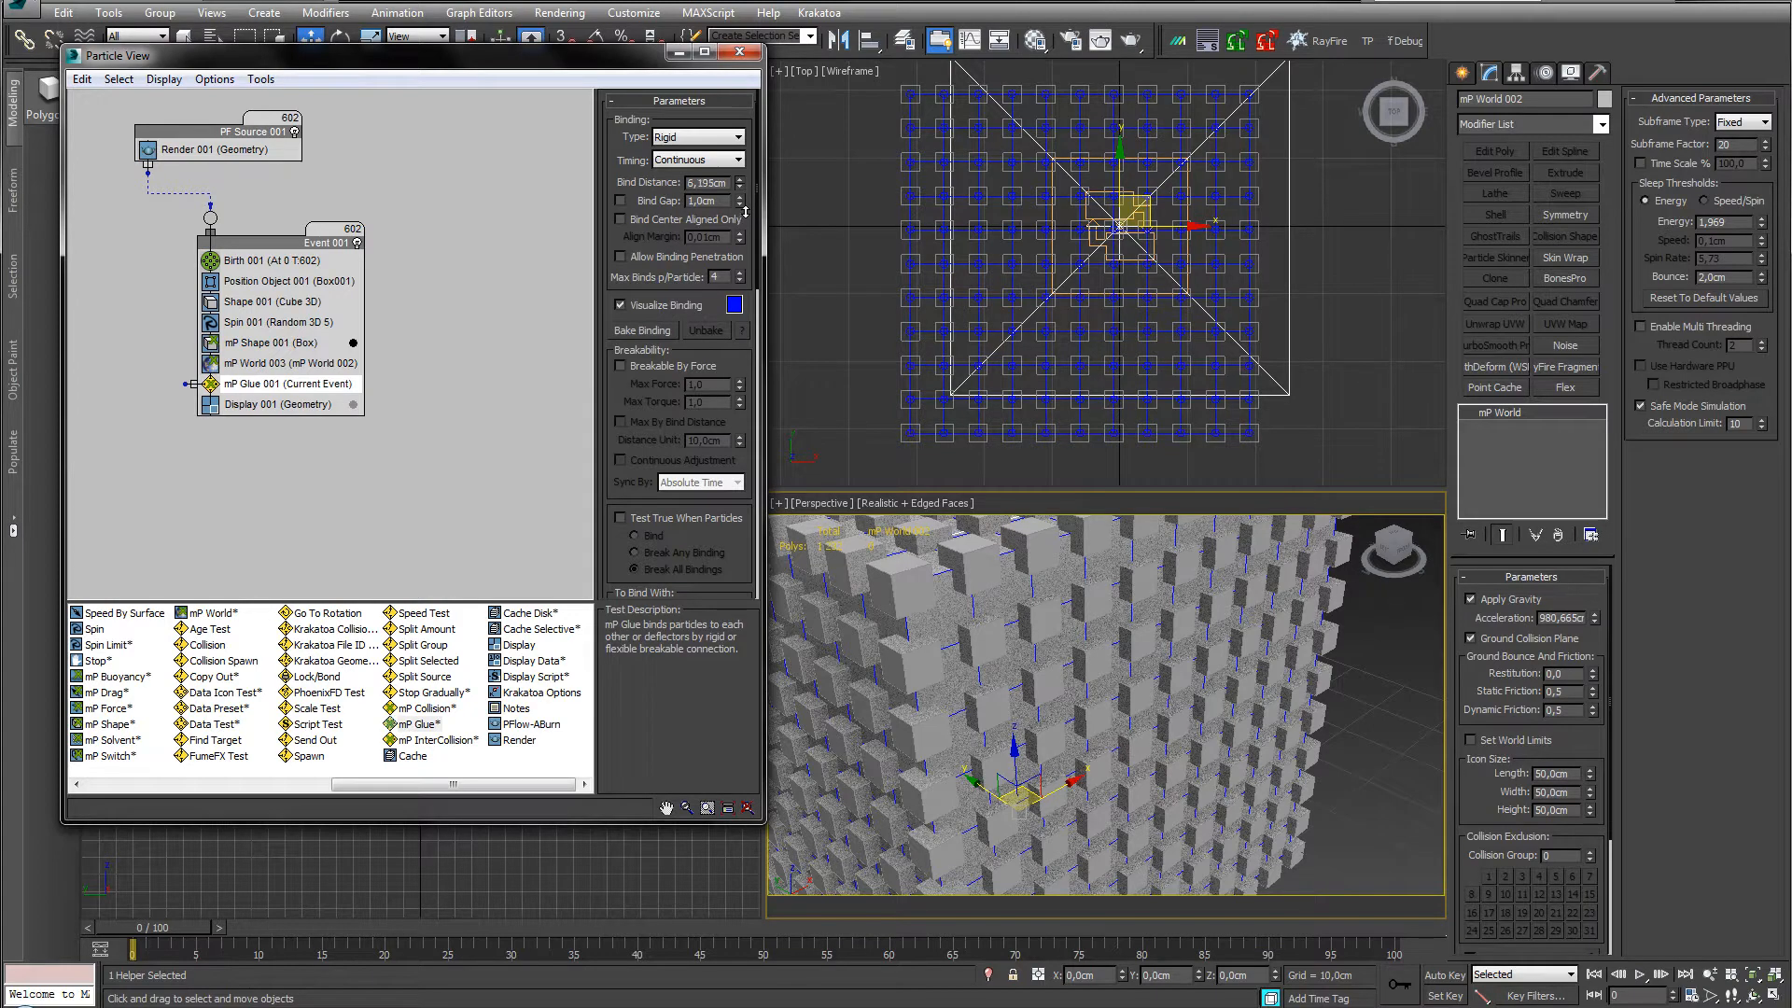
middle_drag(1027, 614, 1061, 655)
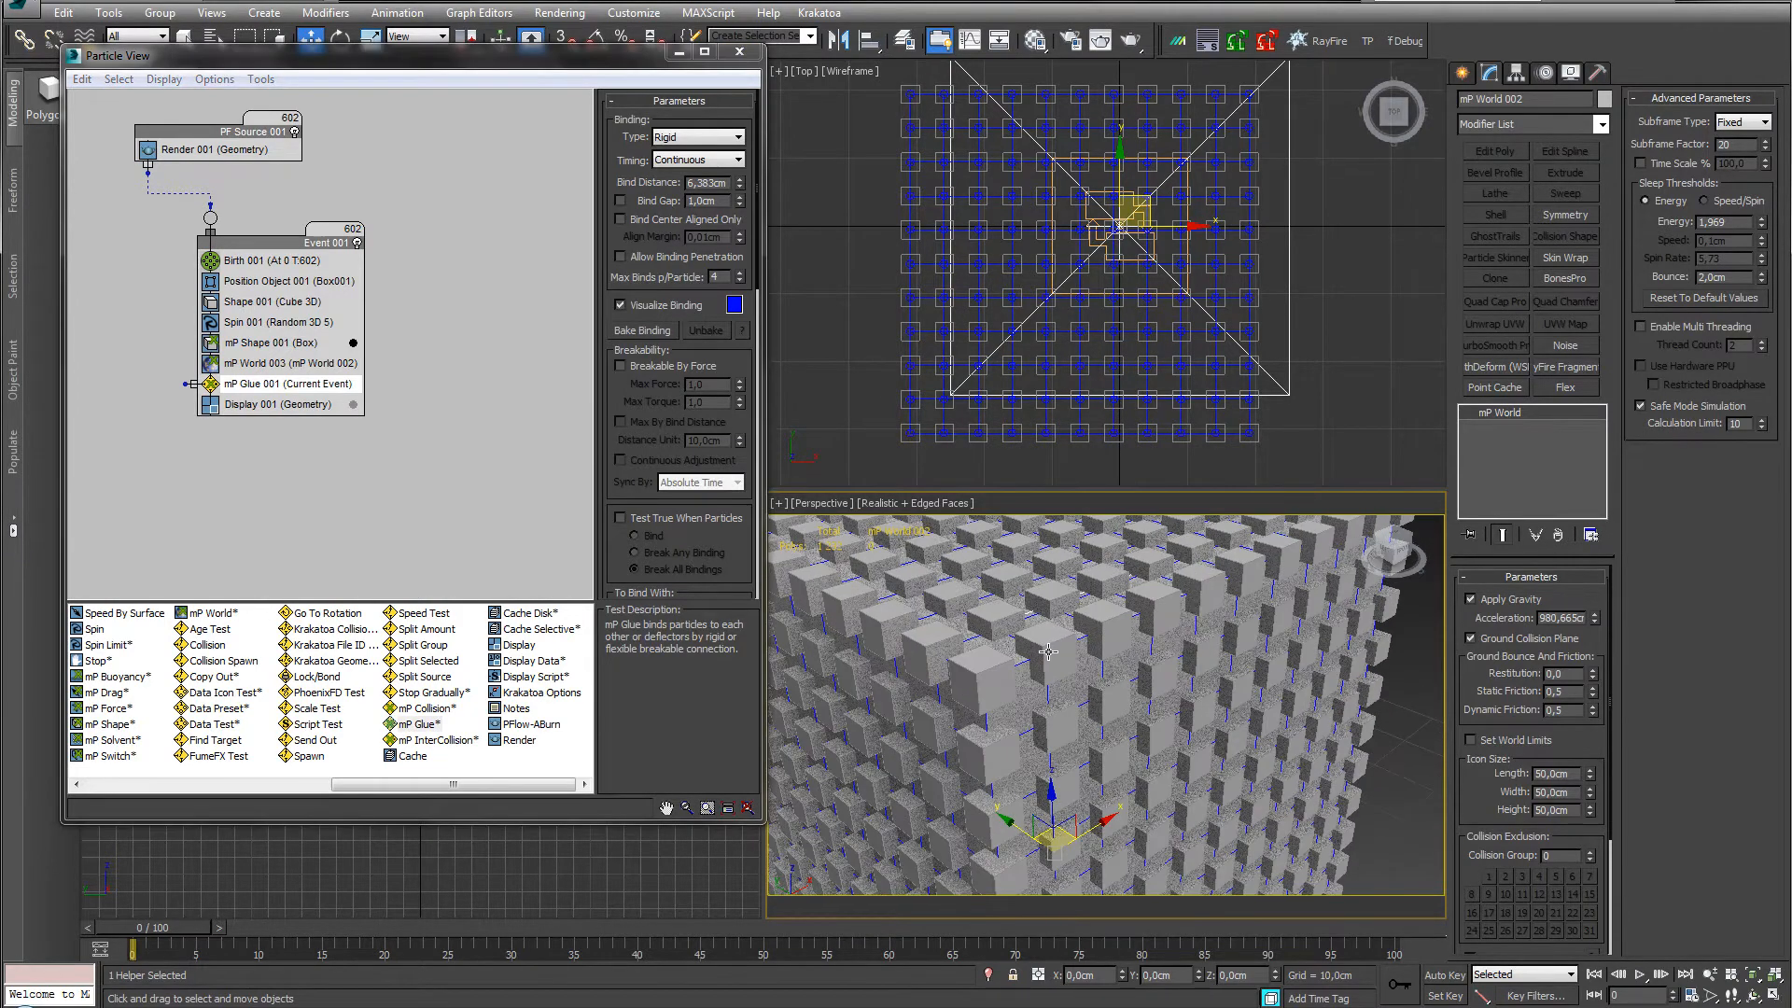
Make the glue bindings breakable by force, with Max Force and Max Torque both set to 5000.
drag(742, 525, 740, 308)
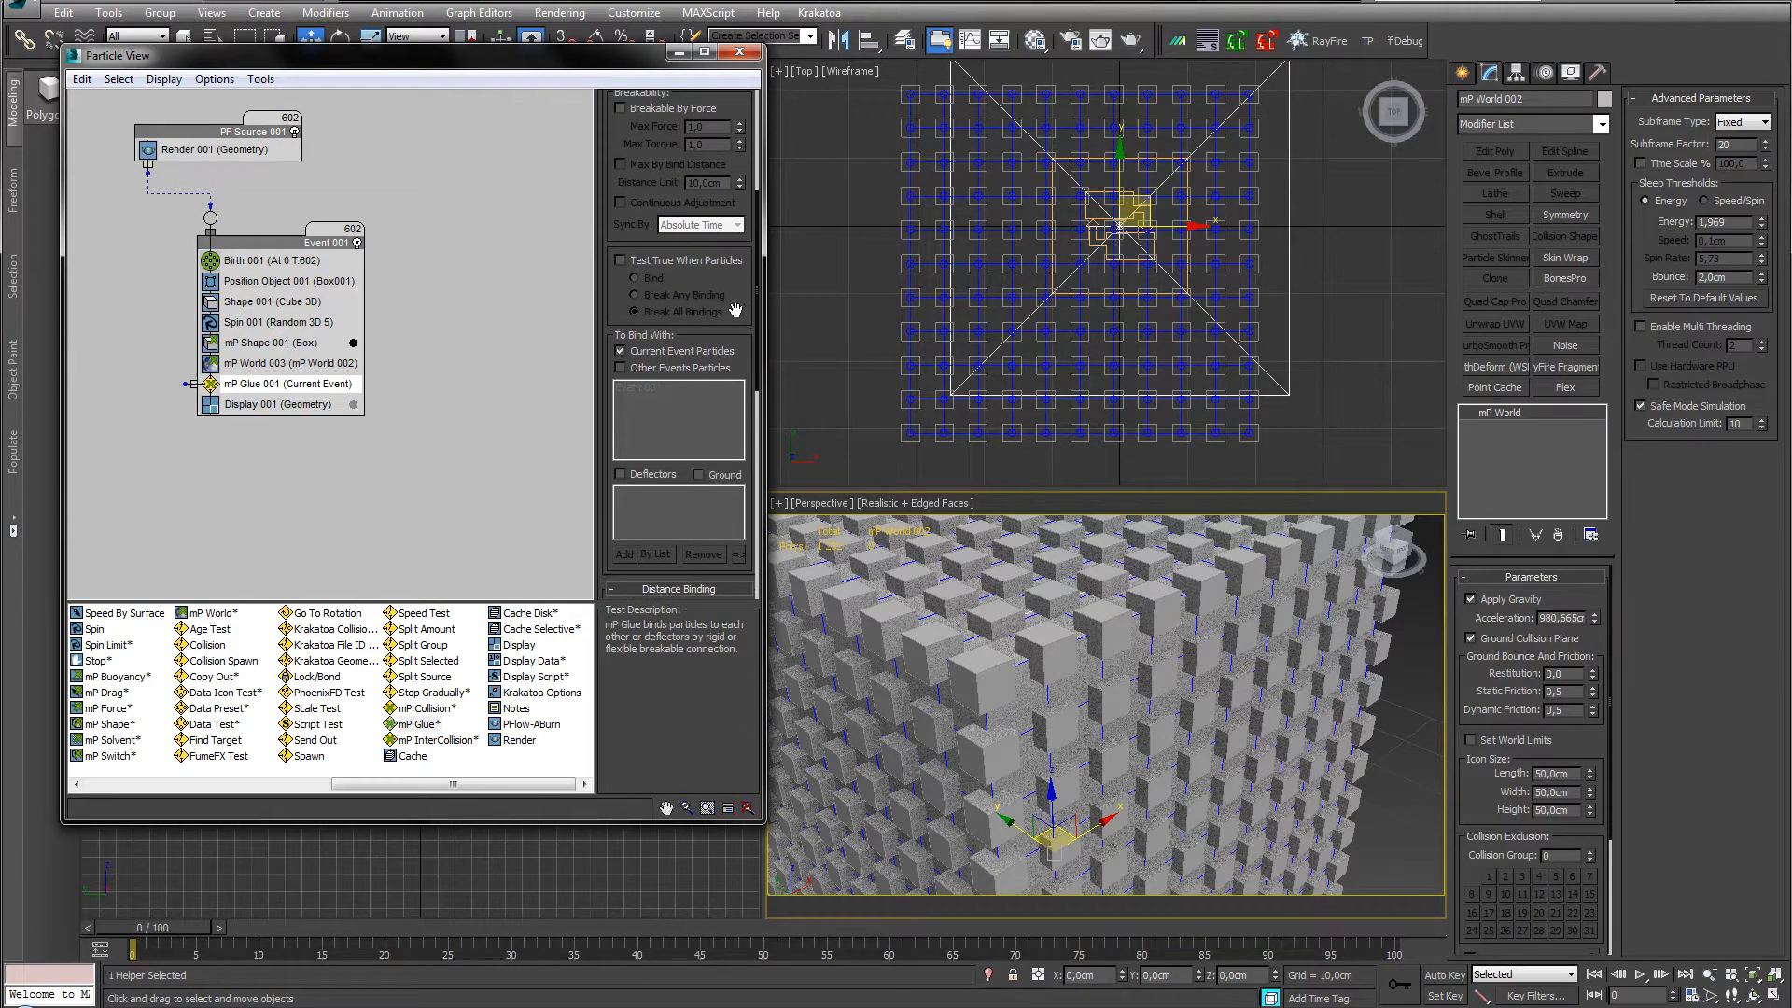
scroll(722, 265, up, 3)
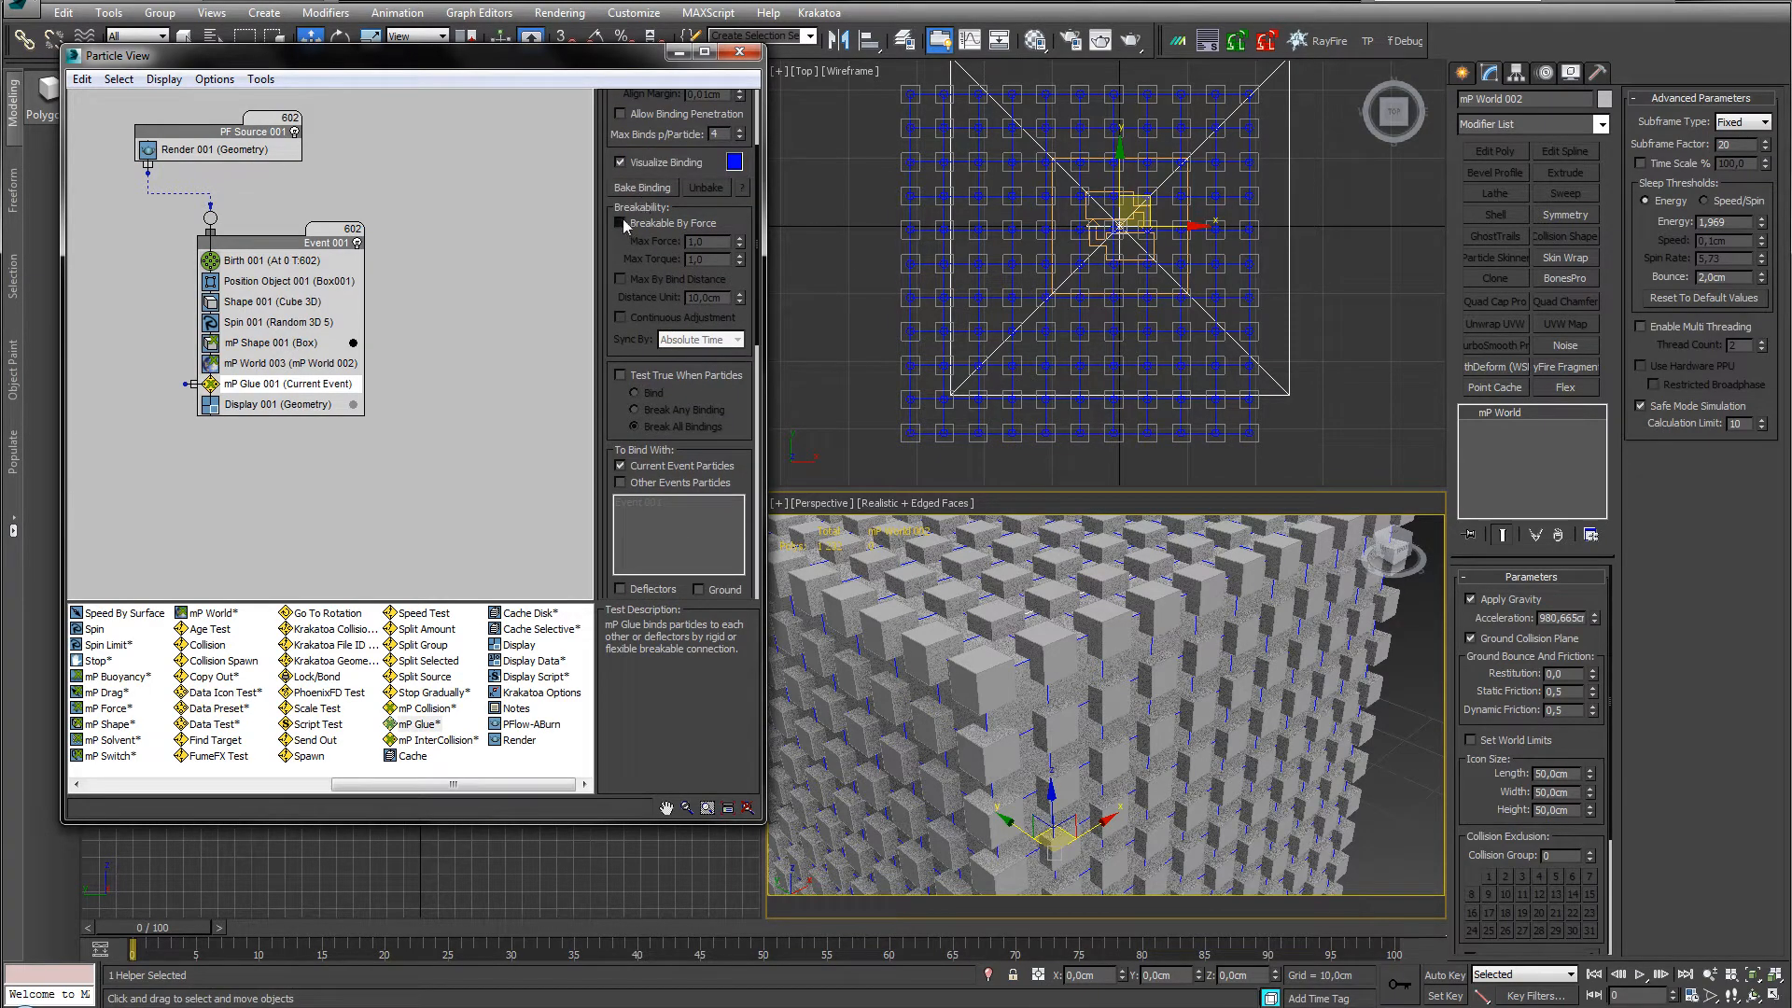
click(621, 223)
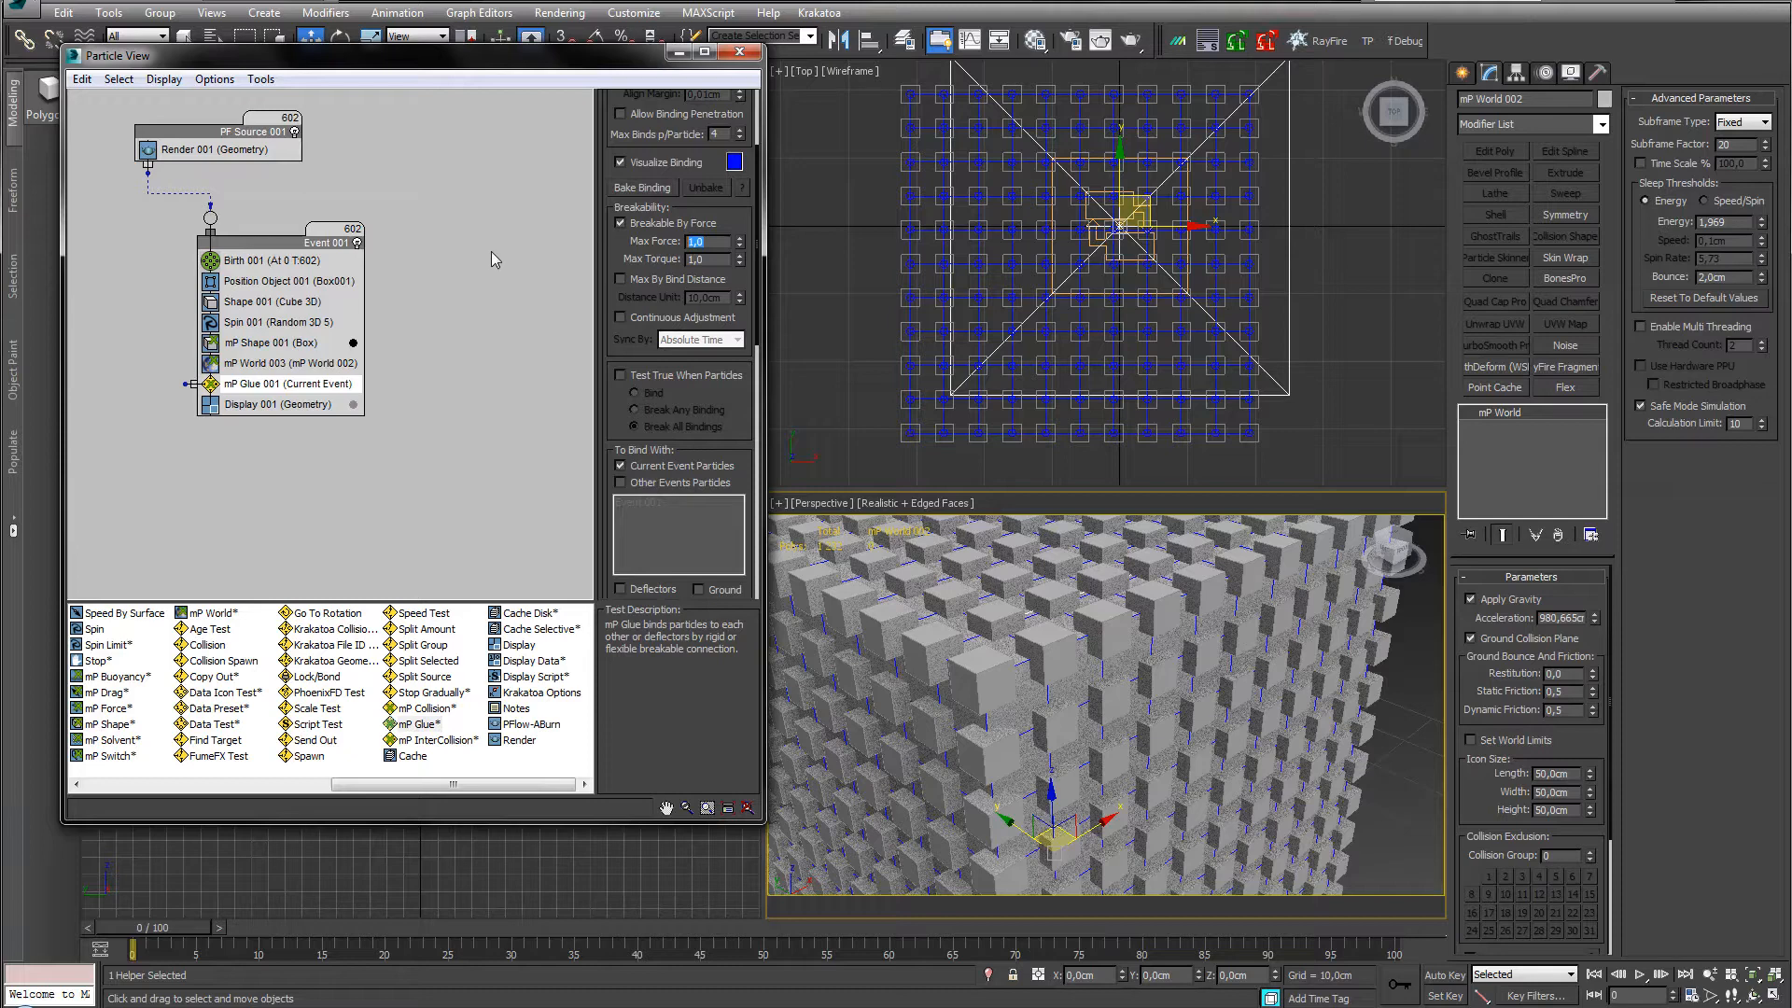
text(5000)
key(Tab)
text(5000)
key(Return)
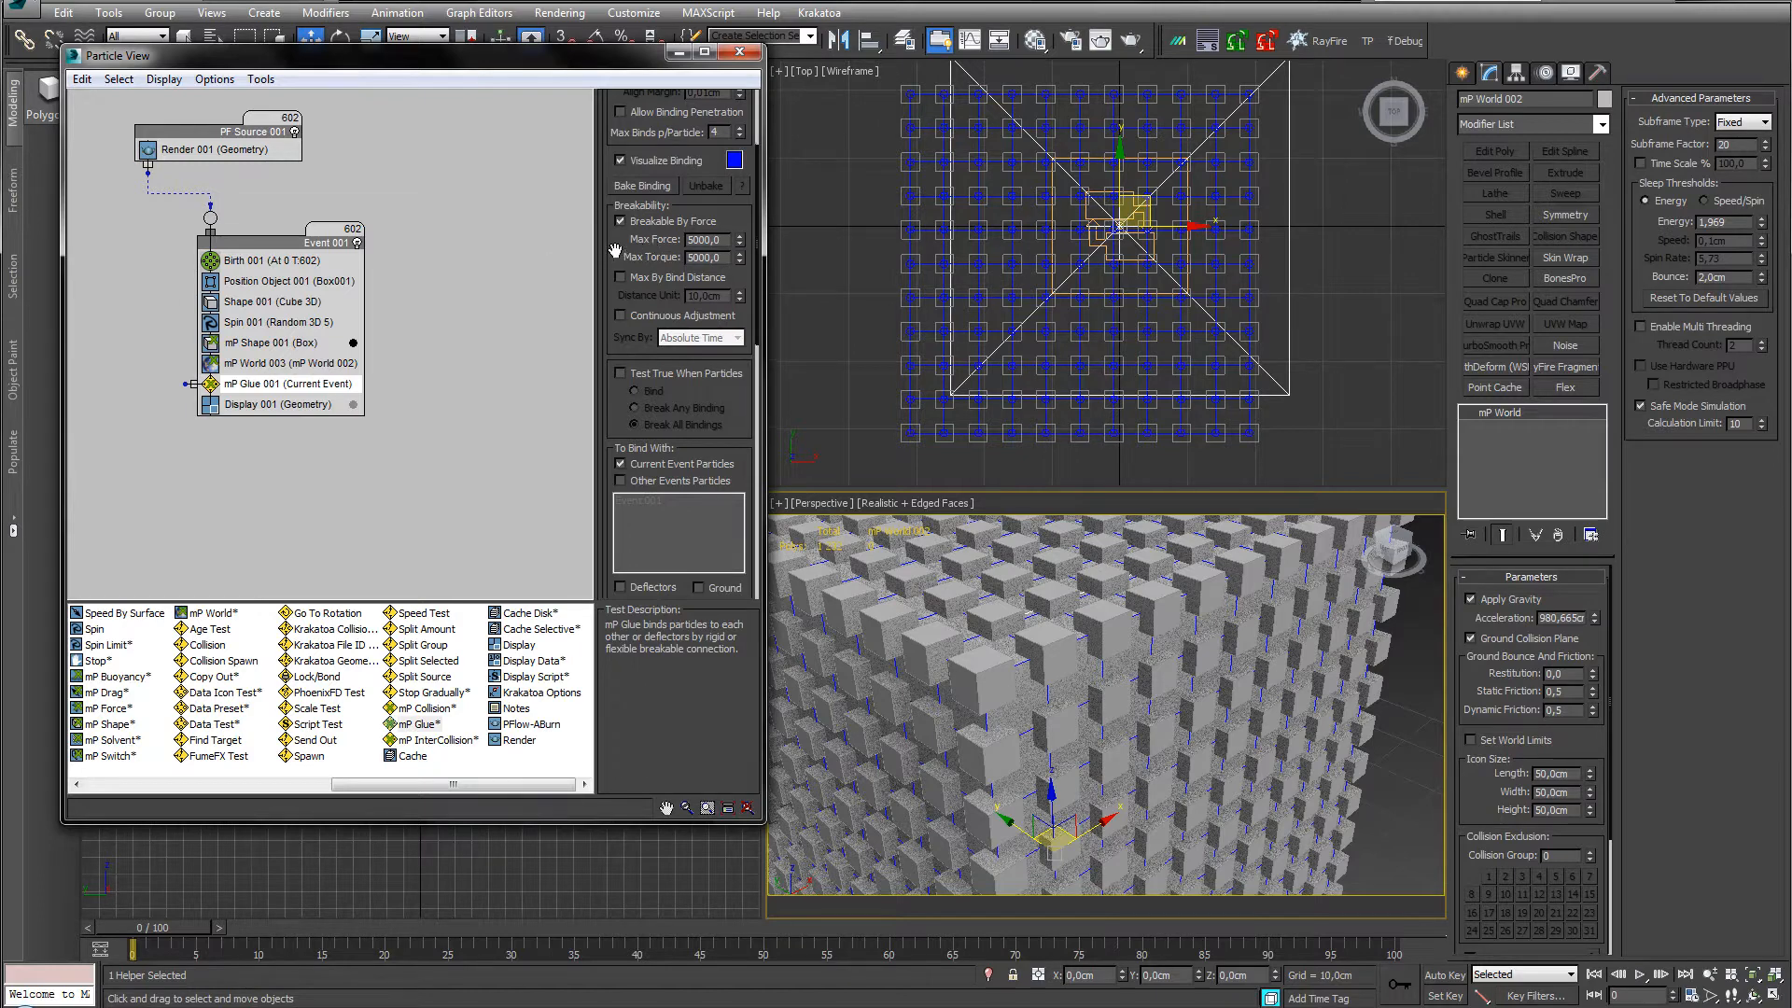
scroll(650, 245, down, 10)
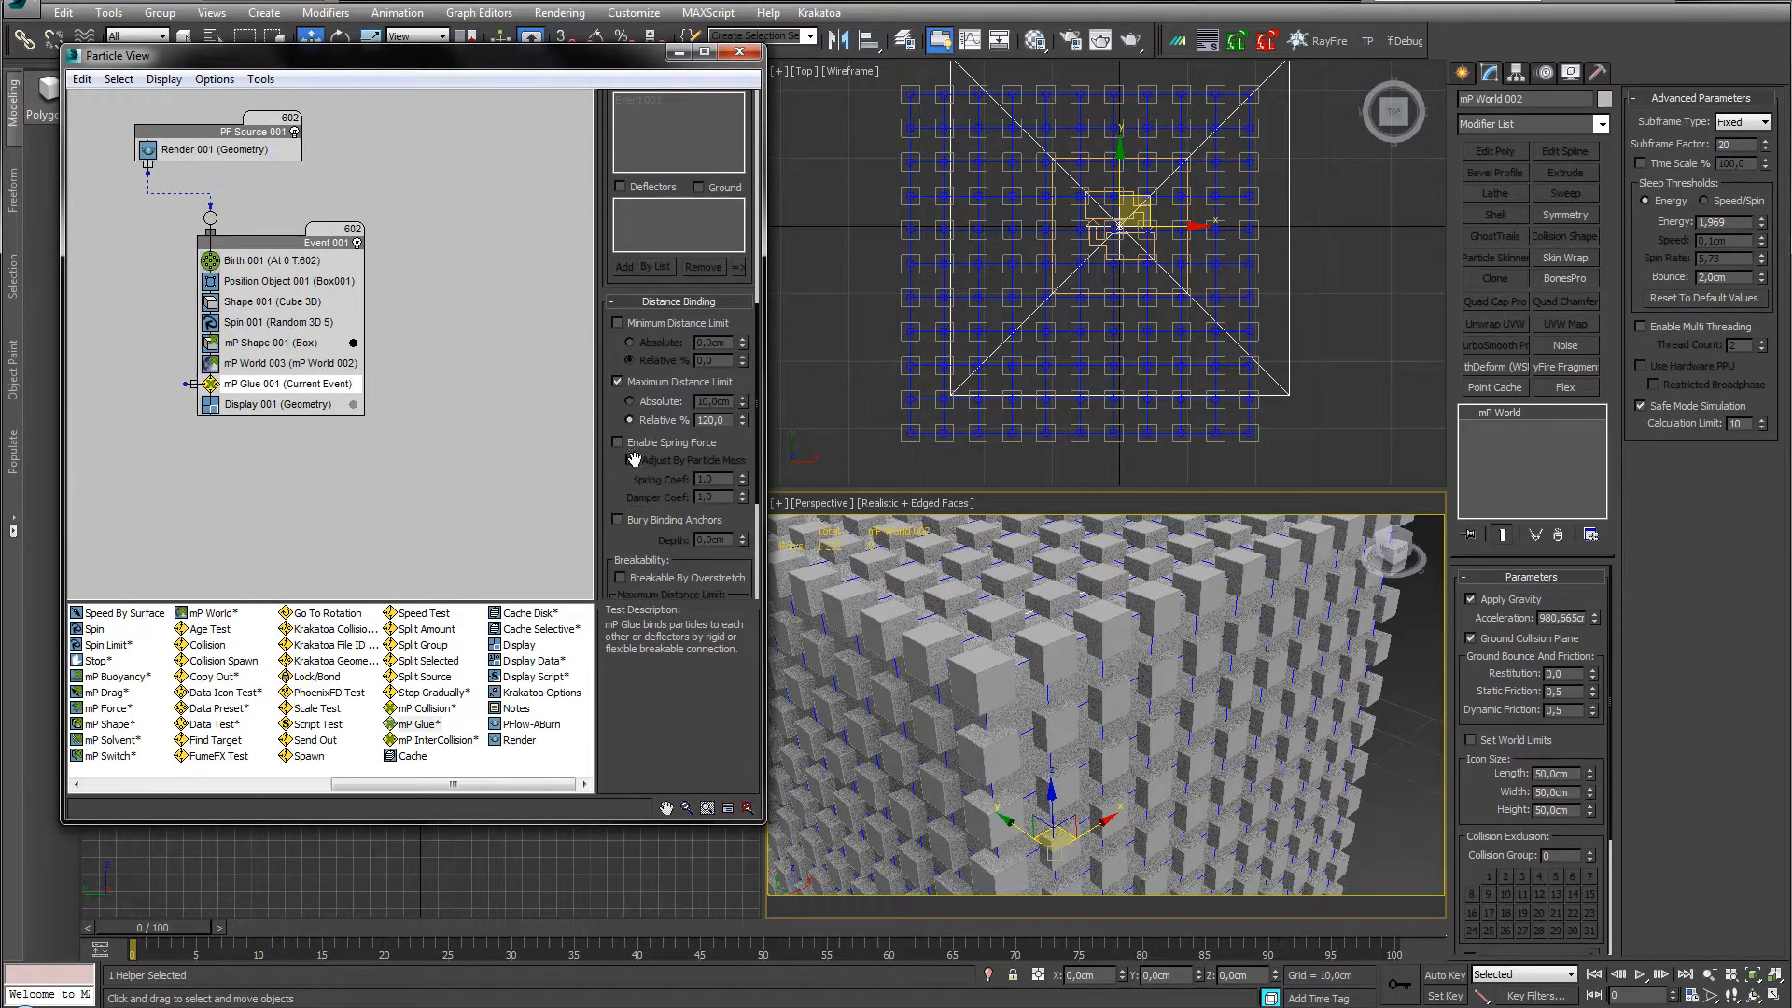
drag(617, 464, 630, 587)
drag(744, 152, 735, 528)
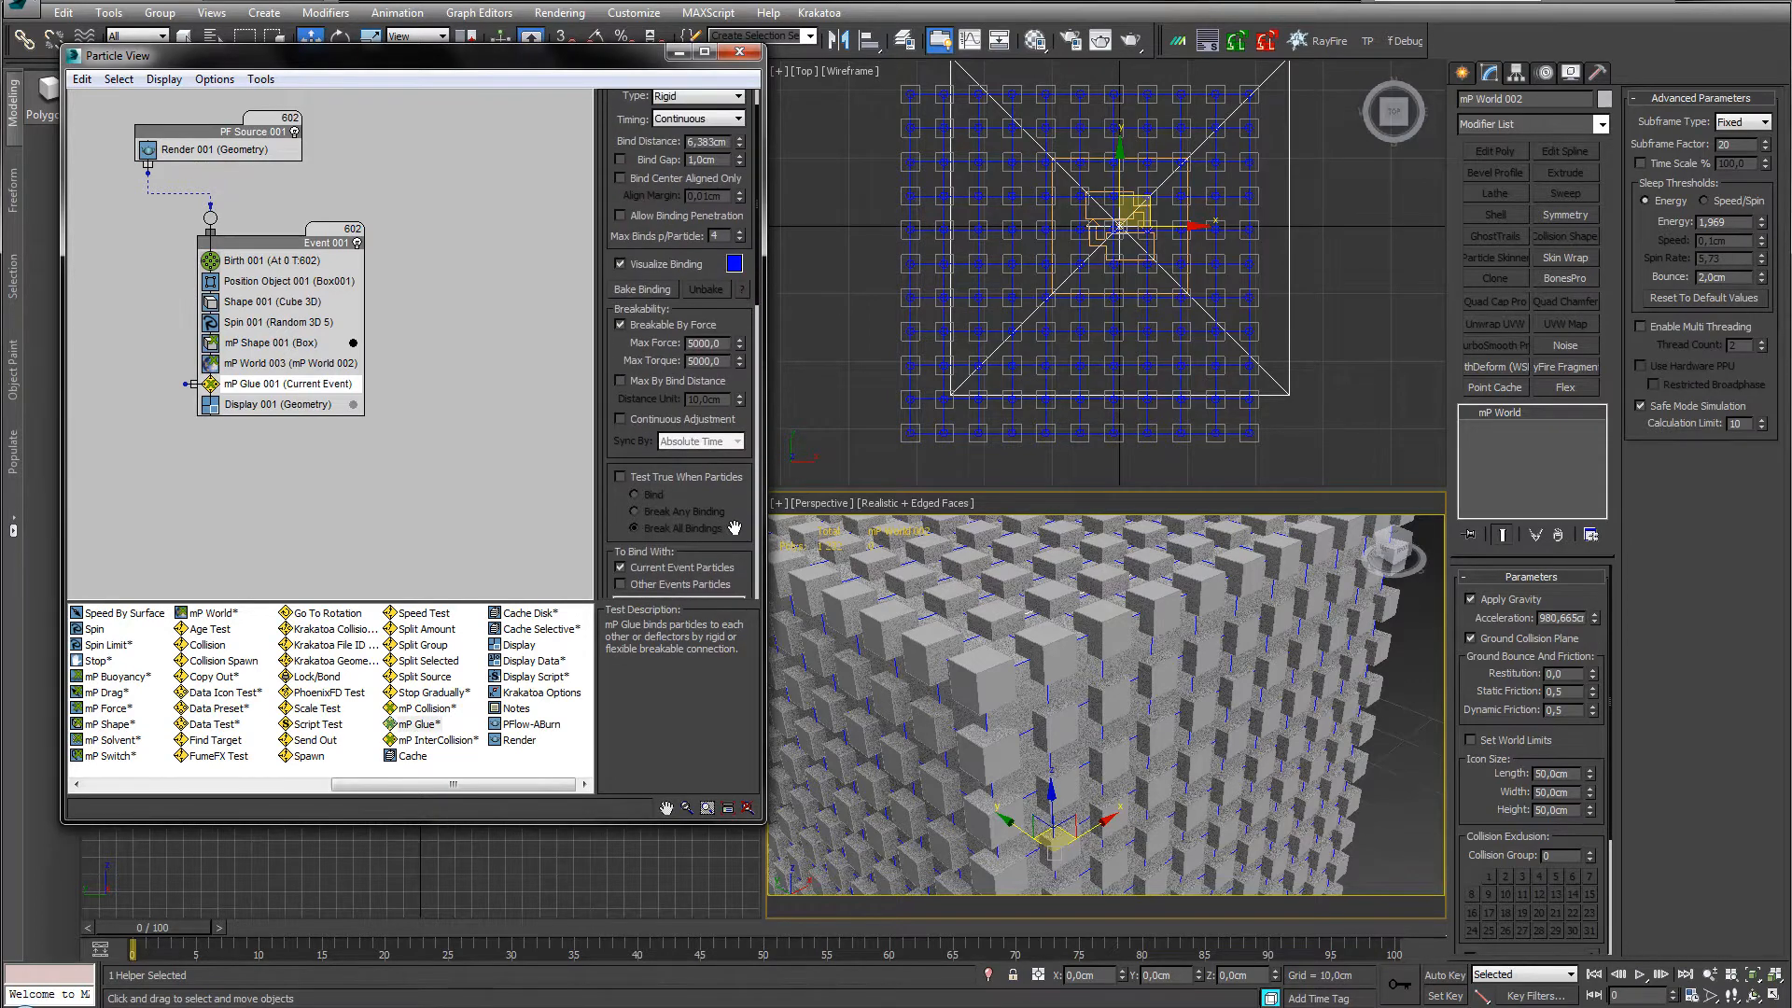
drag(600, 193, 610, 347)
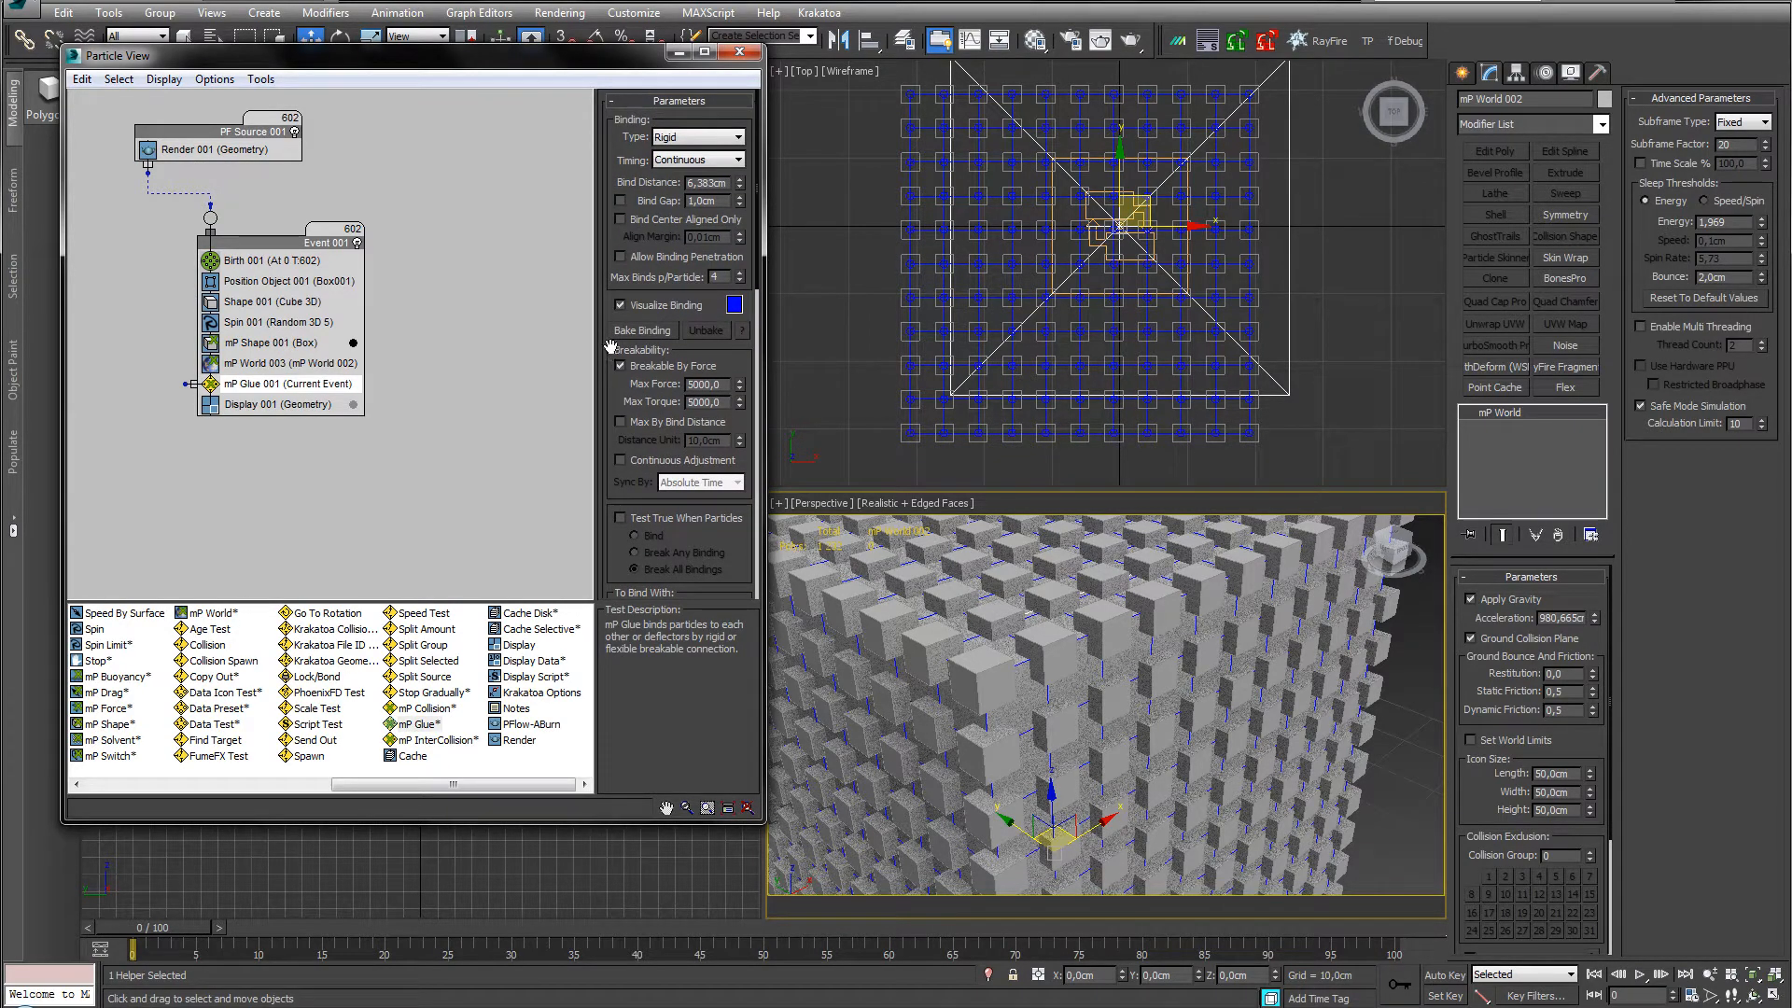
Insert a Speed operator between Spin and mP Shape in the event.
scroll(956, 624, down, 6)
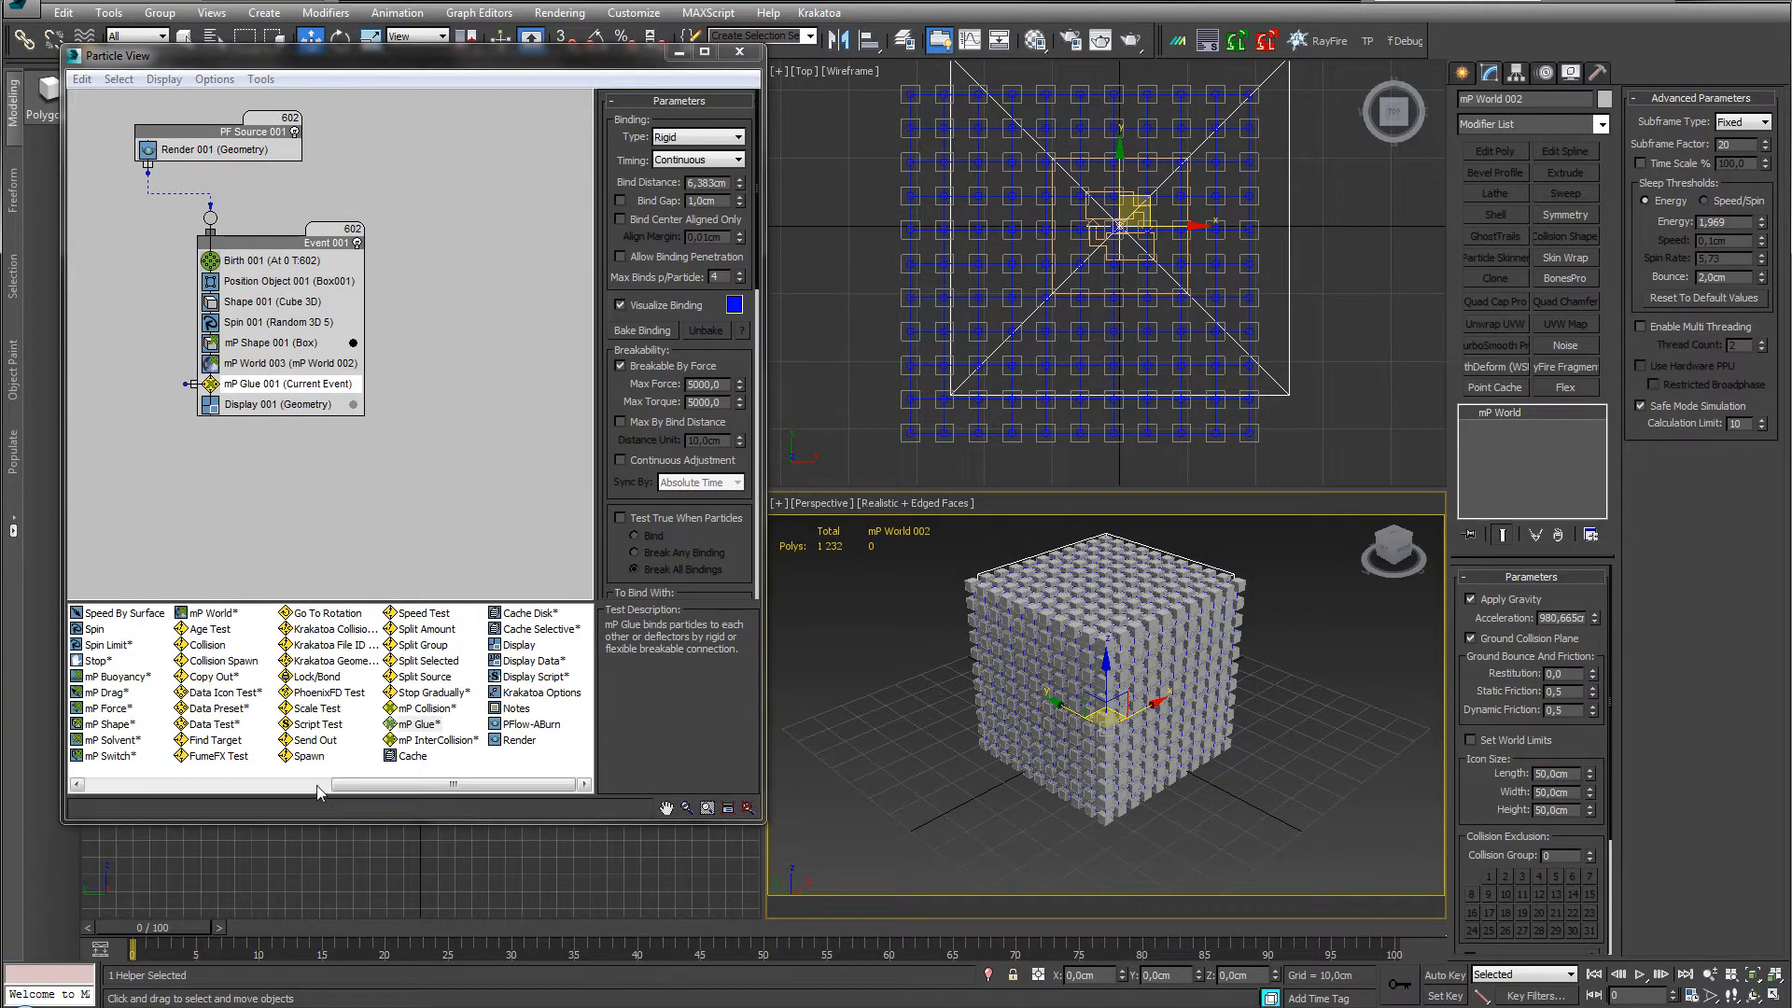
drag(341, 784, 193, 783)
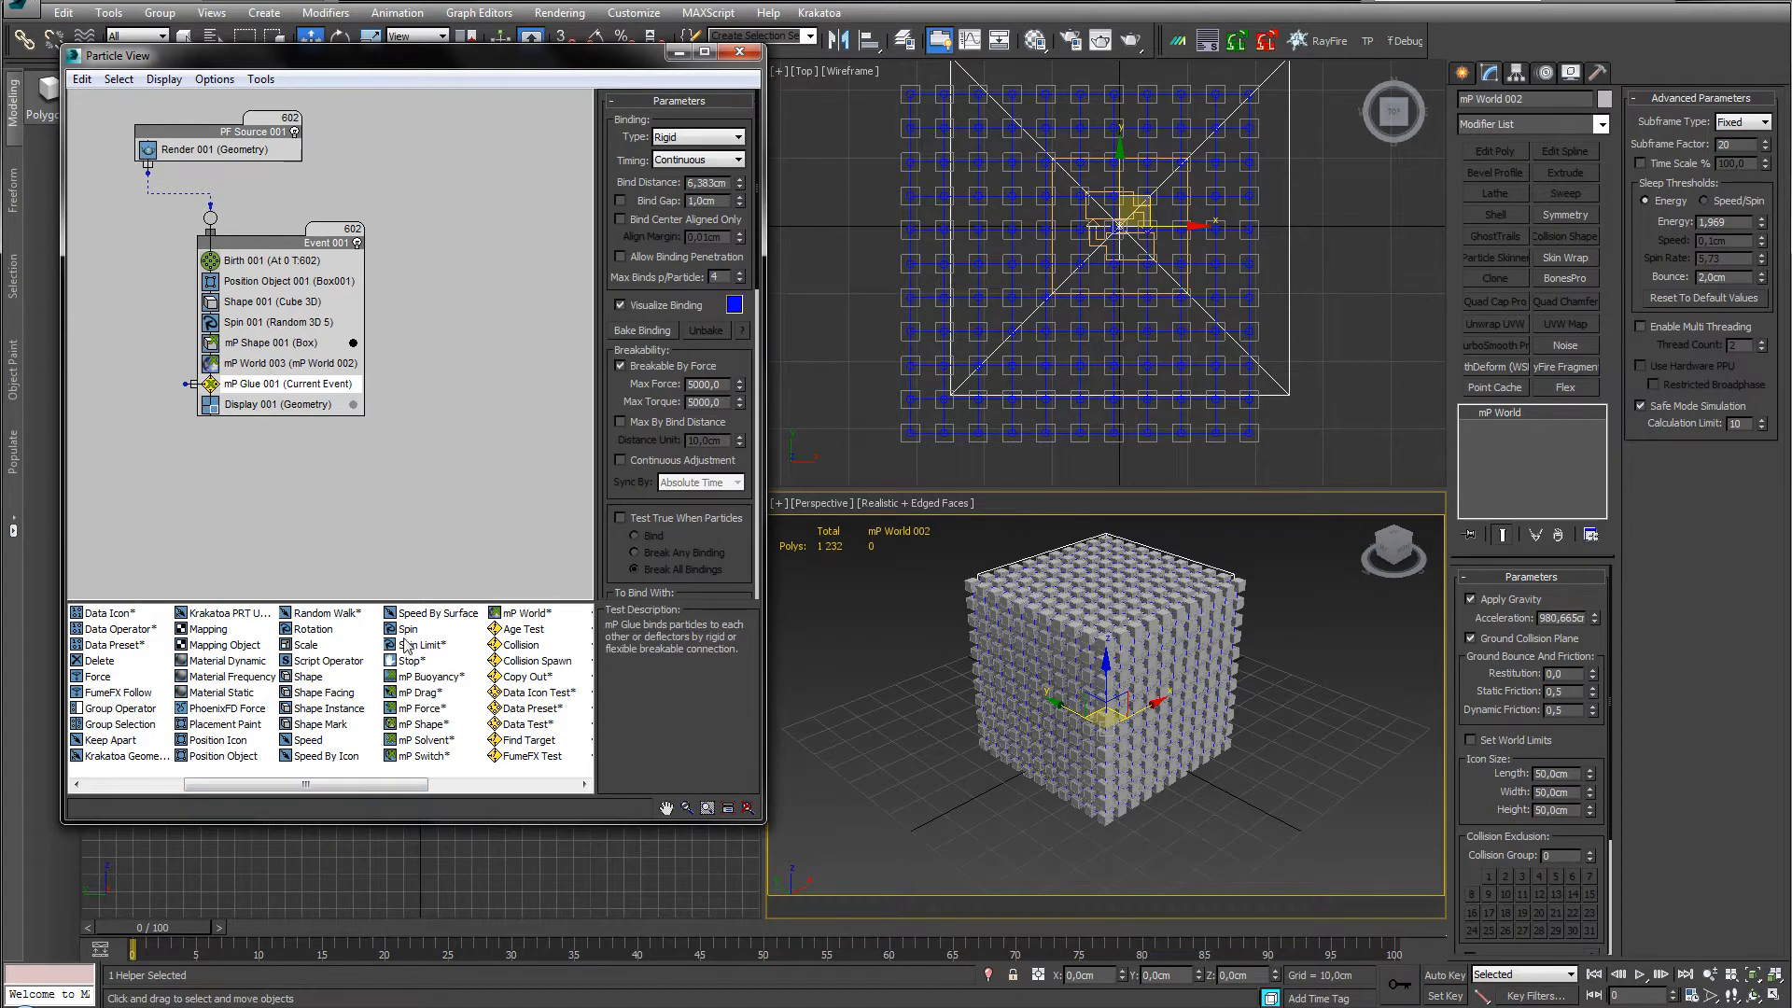
drag(308, 739, 266, 347)
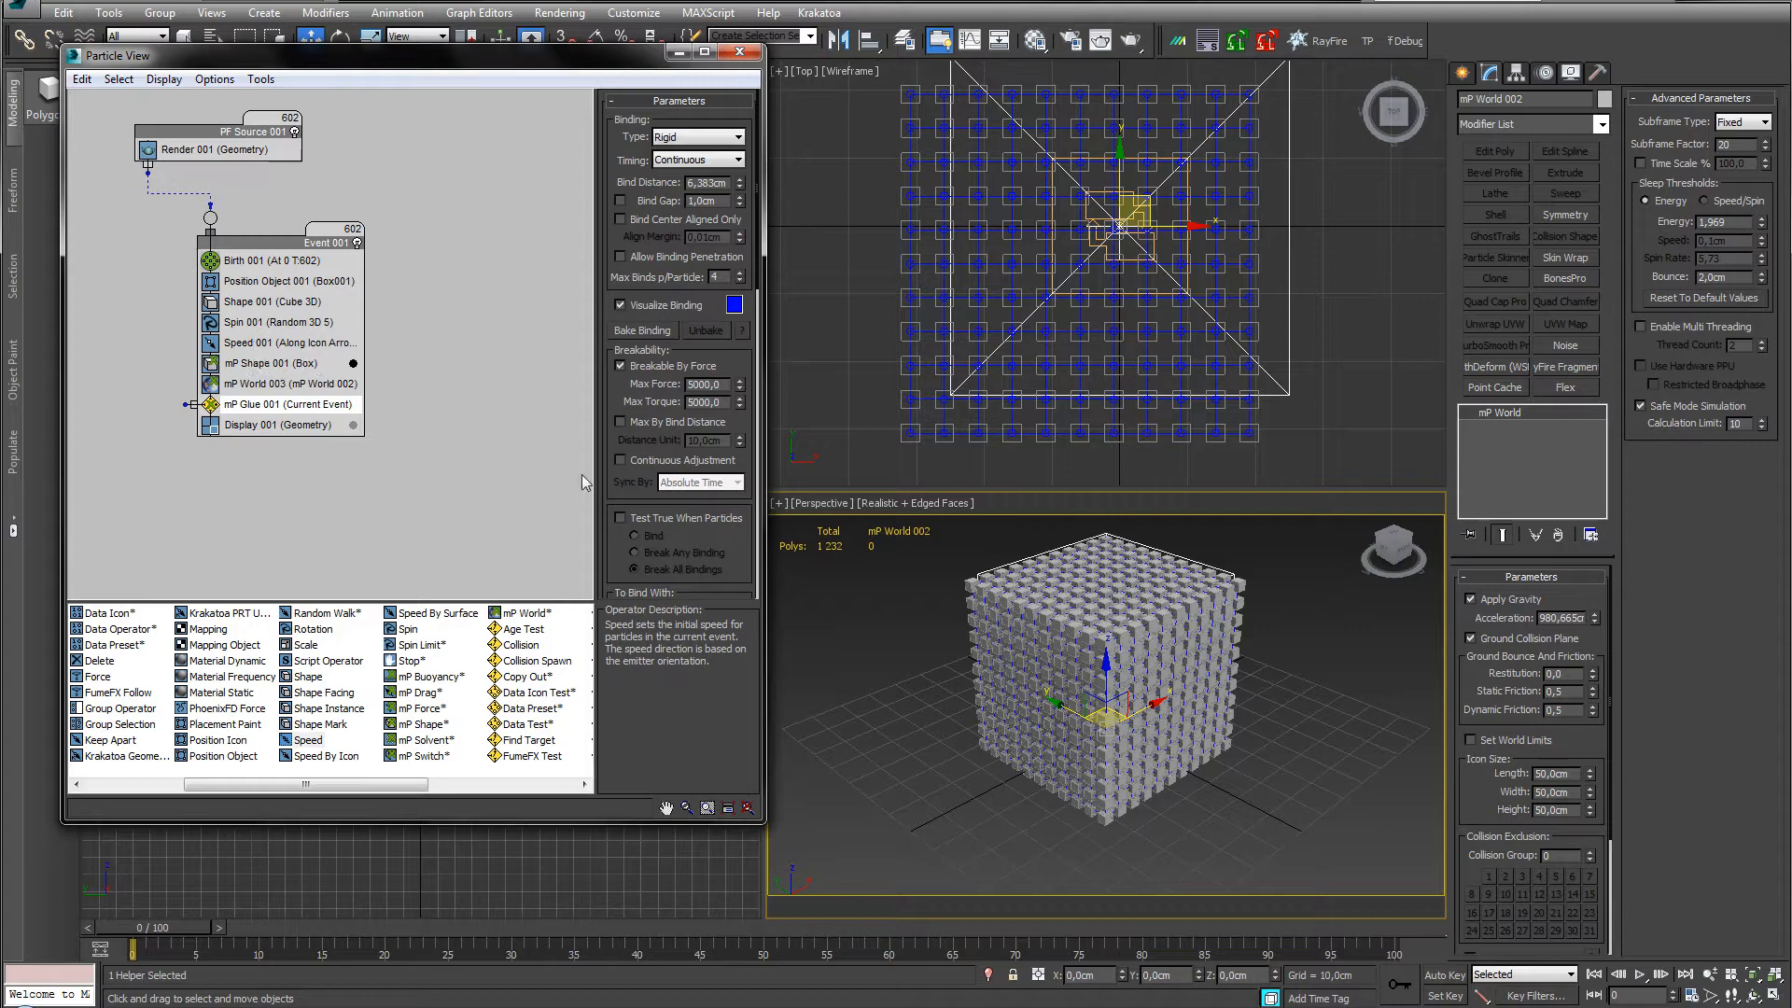
Move Box001 along X and upward, well away from the mP World icon and above the ground.
middle_drag(1143, 714, 1042, 684)
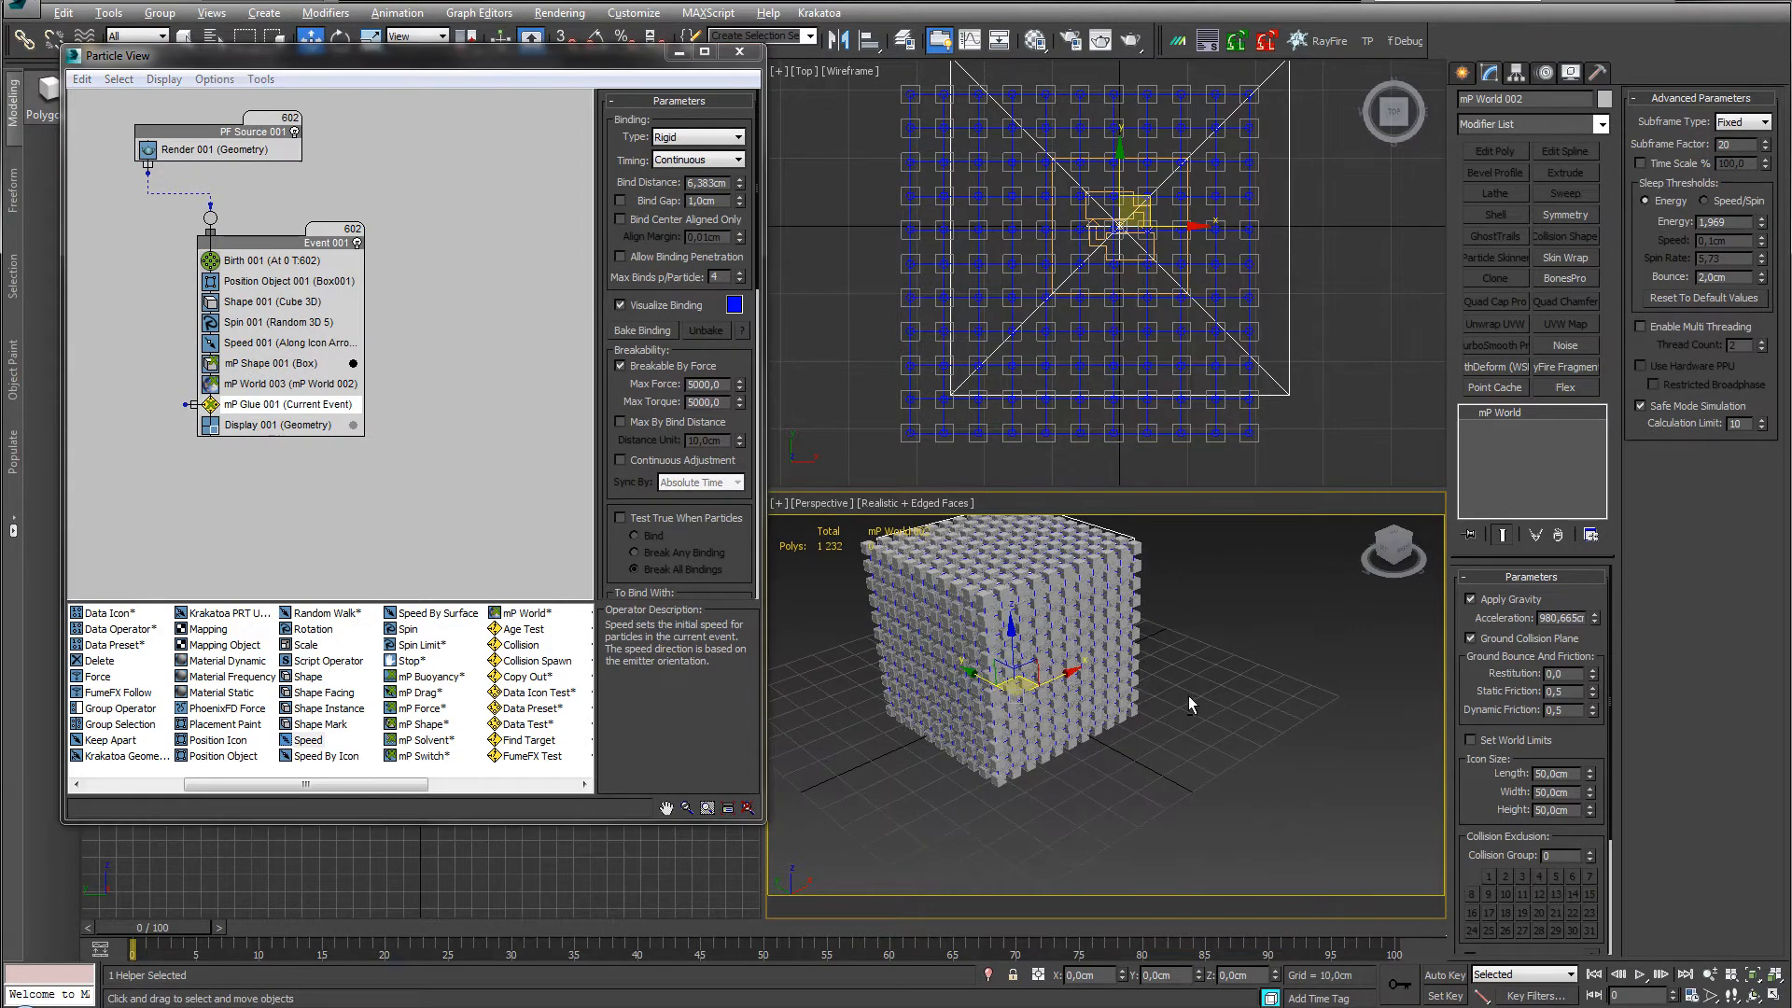
scroll(1188, 696, down, 5)
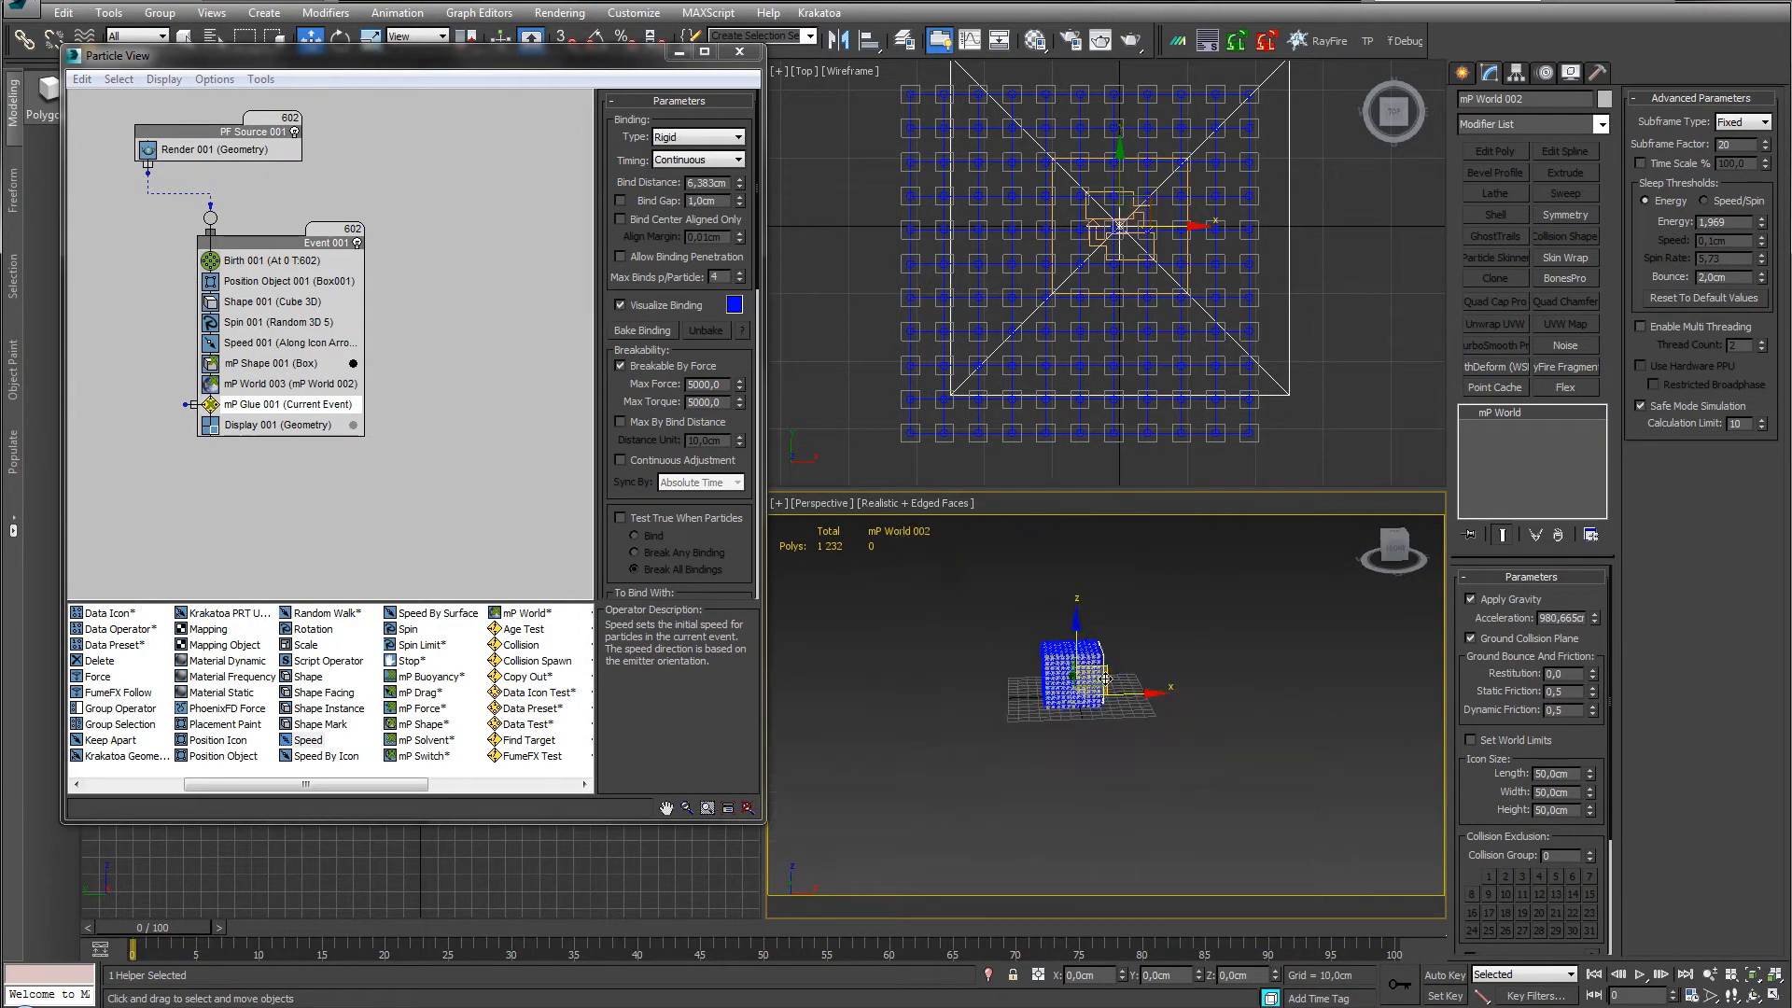
scroll(1055, 685, up, 5)
click(1062, 654)
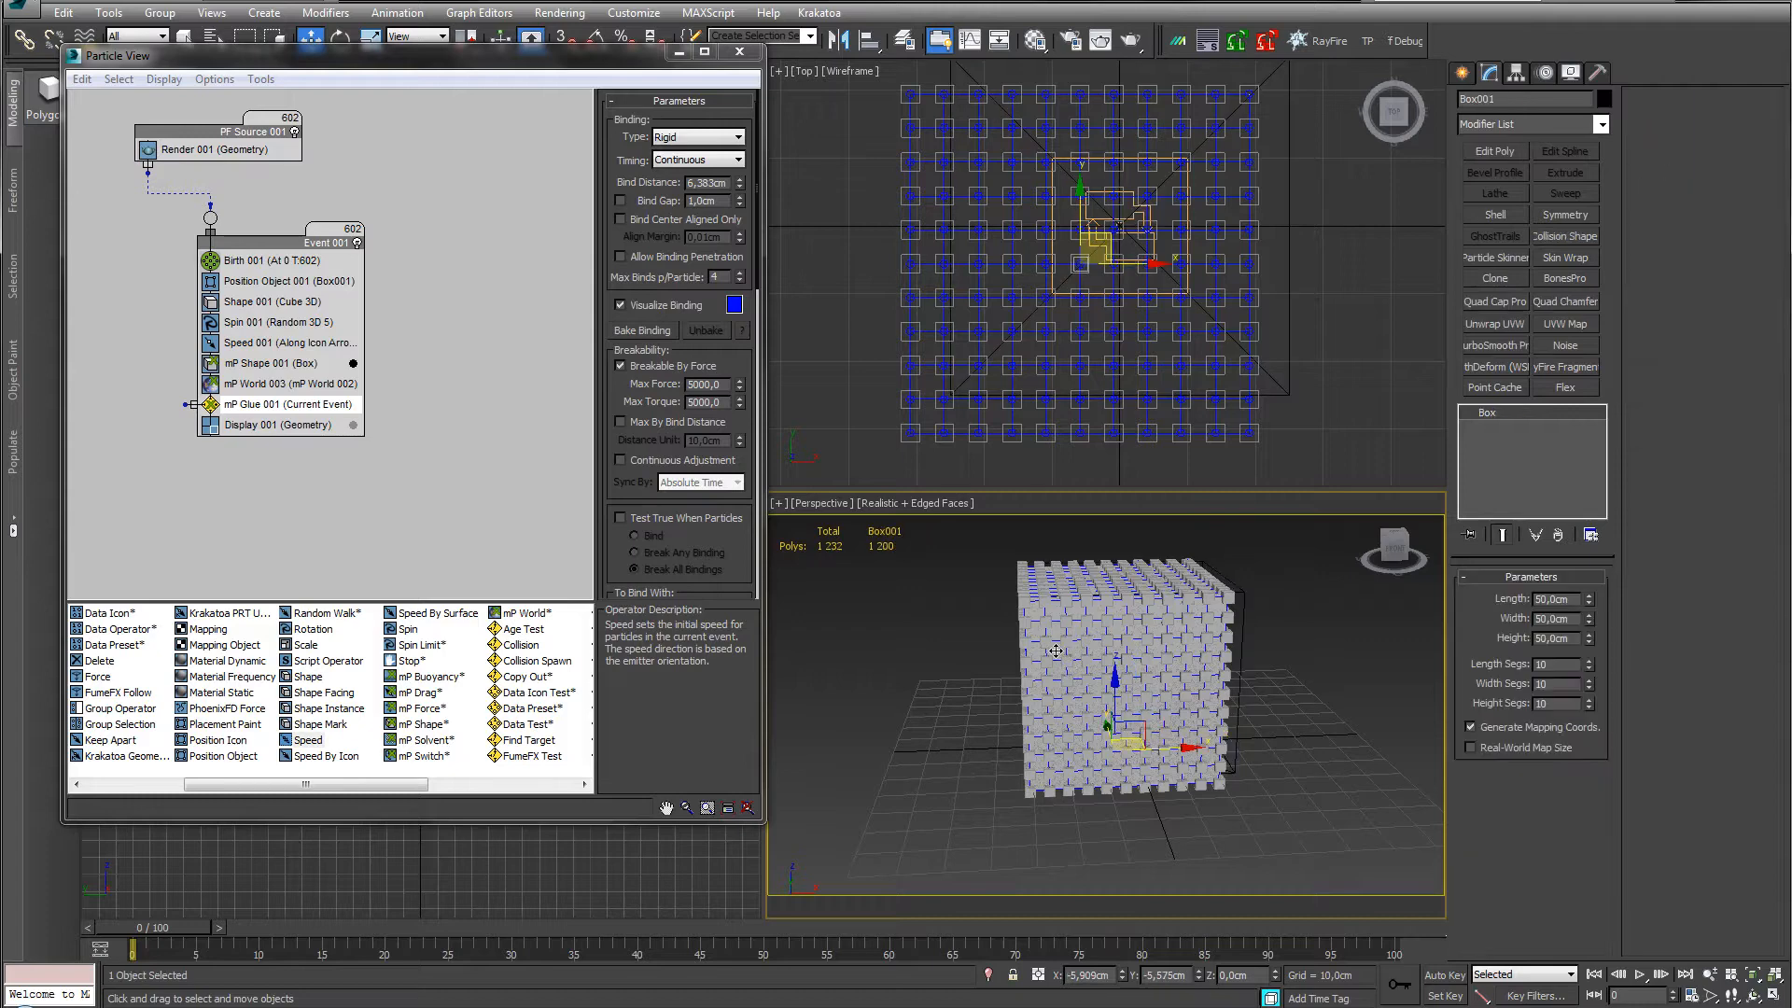
drag(1128, 726, 1237, 673)
scroll(973, 698, down, 5)
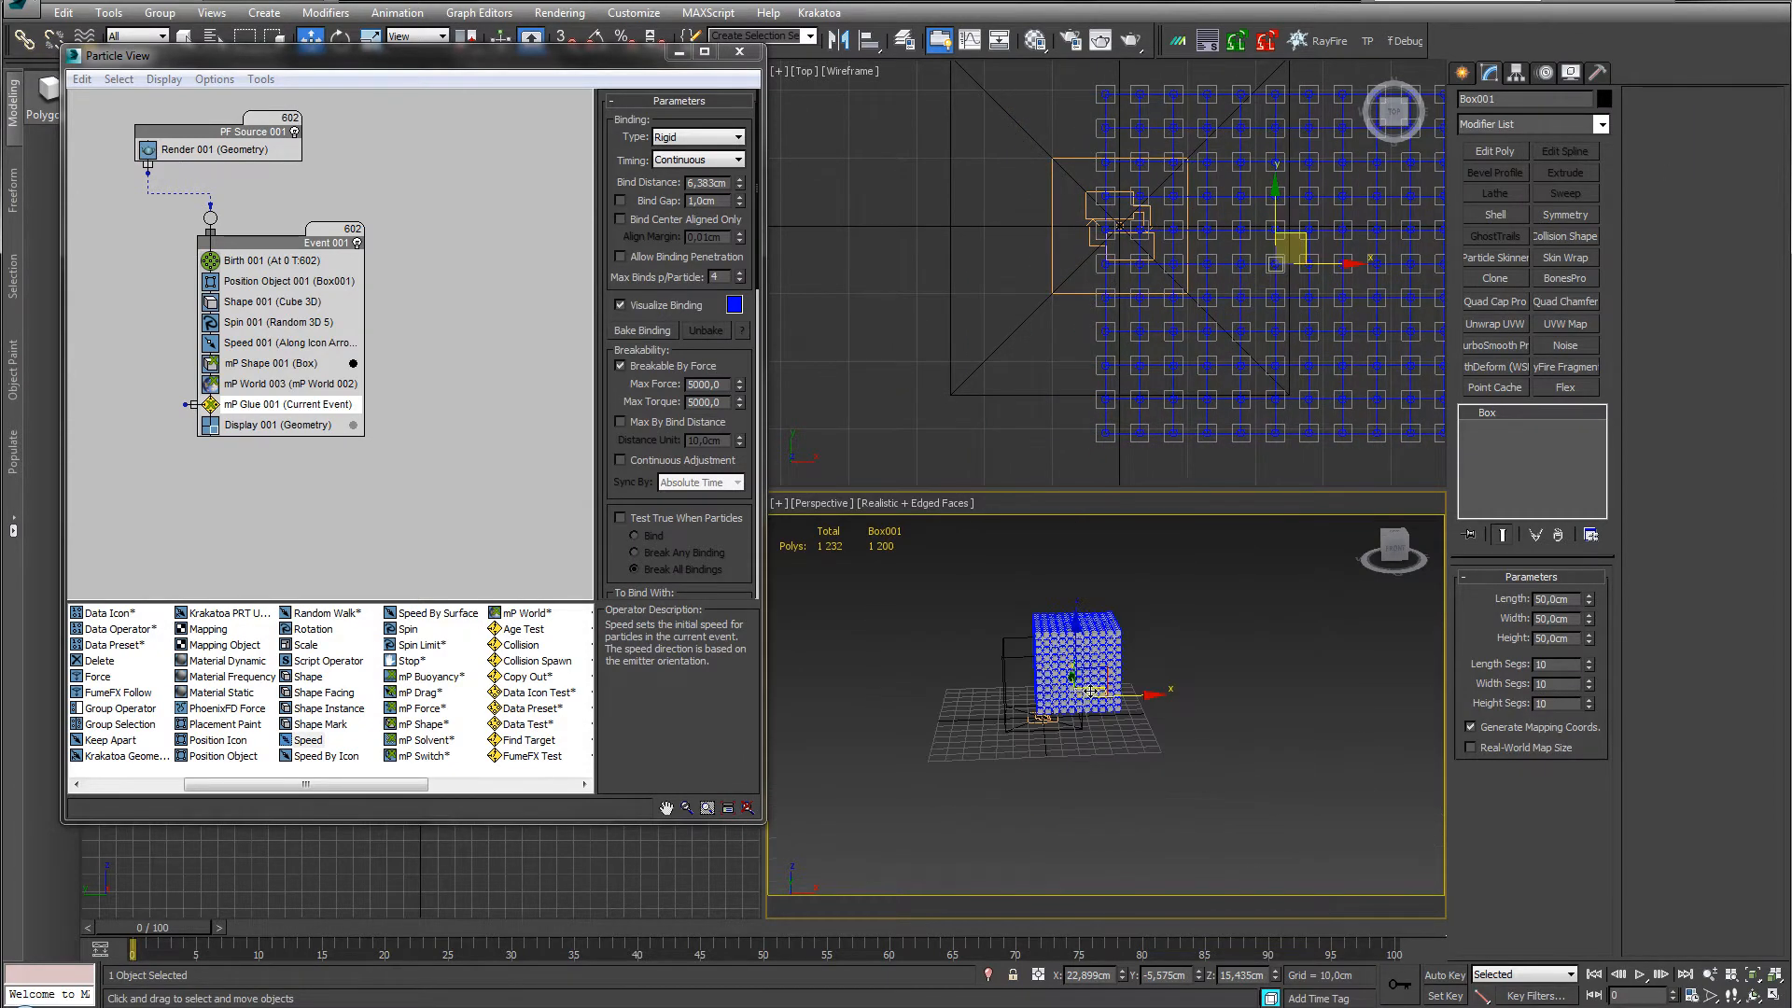
drag(1103, 672, 1376, 588)
middle_drag(1296, 648, 1104, 672)
scroll(1104, 672, down, 3)
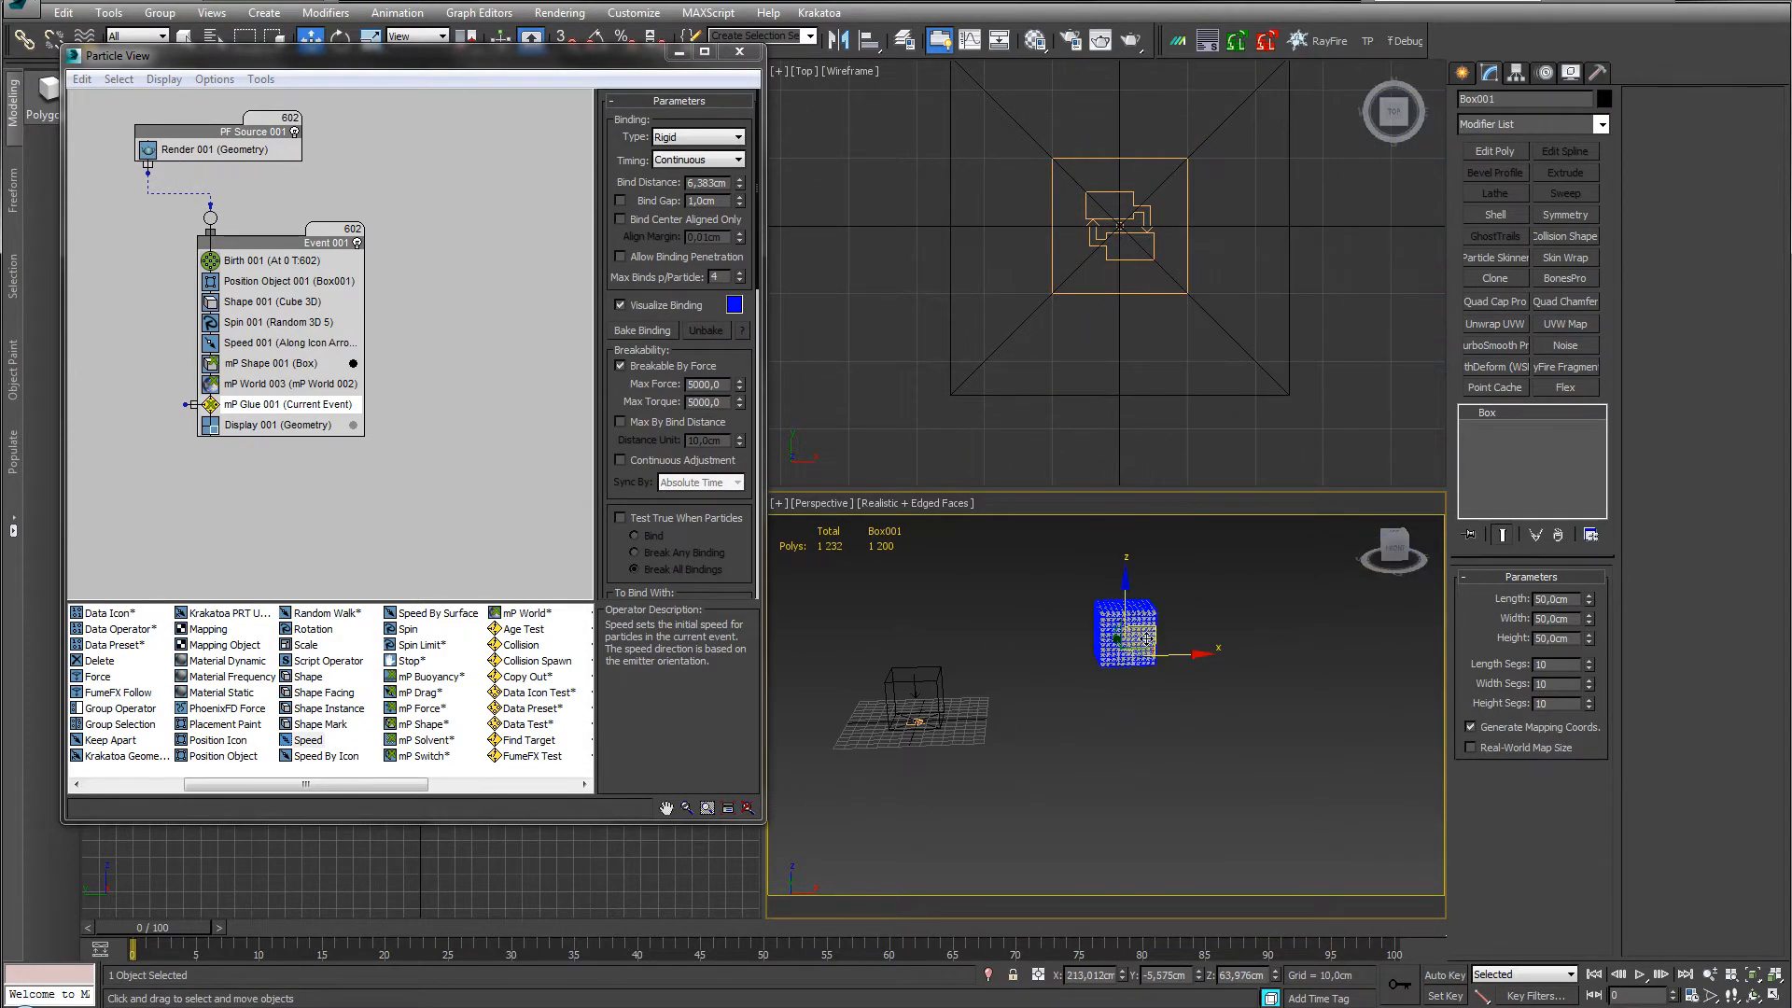
drag(1153, 628, 1224, 614)
Move the PF Source 001 icon out beside the relocated box, to about X 303 cm and Z 32 cm.
mouse_move(989, 718)
middle_down()
mouse_move(1113, 690)
mouse_move(996, 716)
middle_up()
scroll(1035, 703, up, 6)
click(1093, 684)
scroll(1116, 704, down, 6)
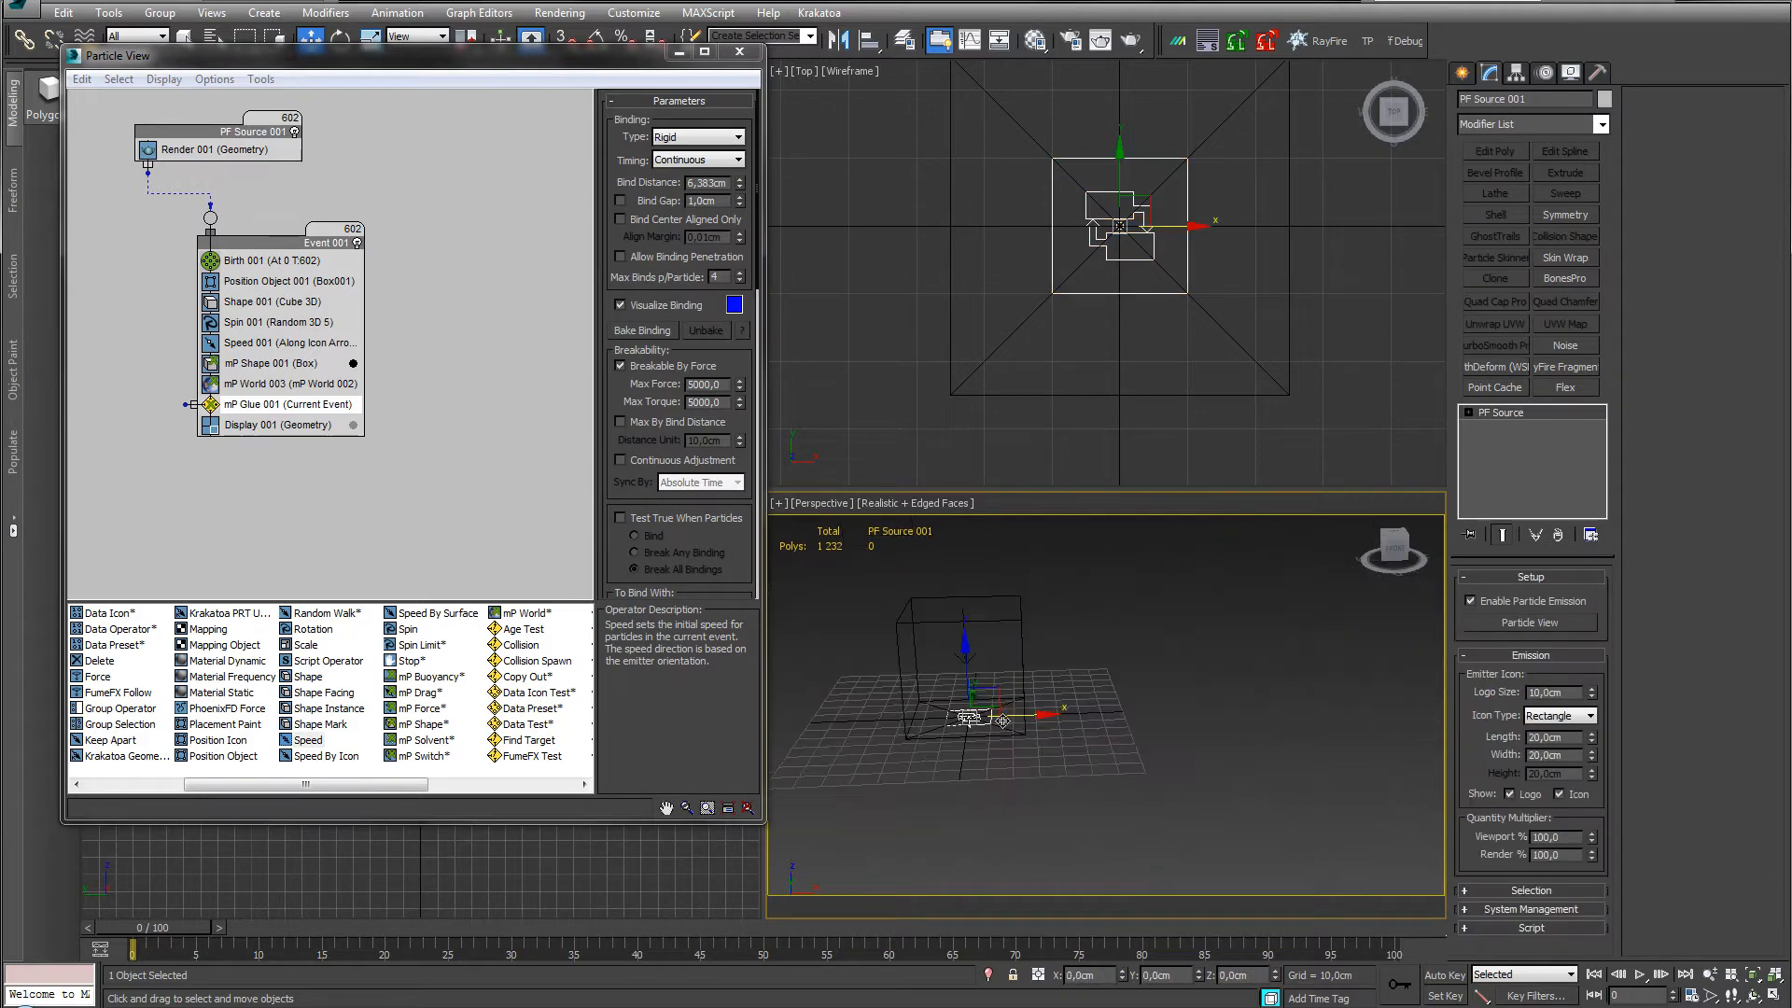
drag(990, 692, 1195, 599)
middle_drag(1096, 642, 776, 661)
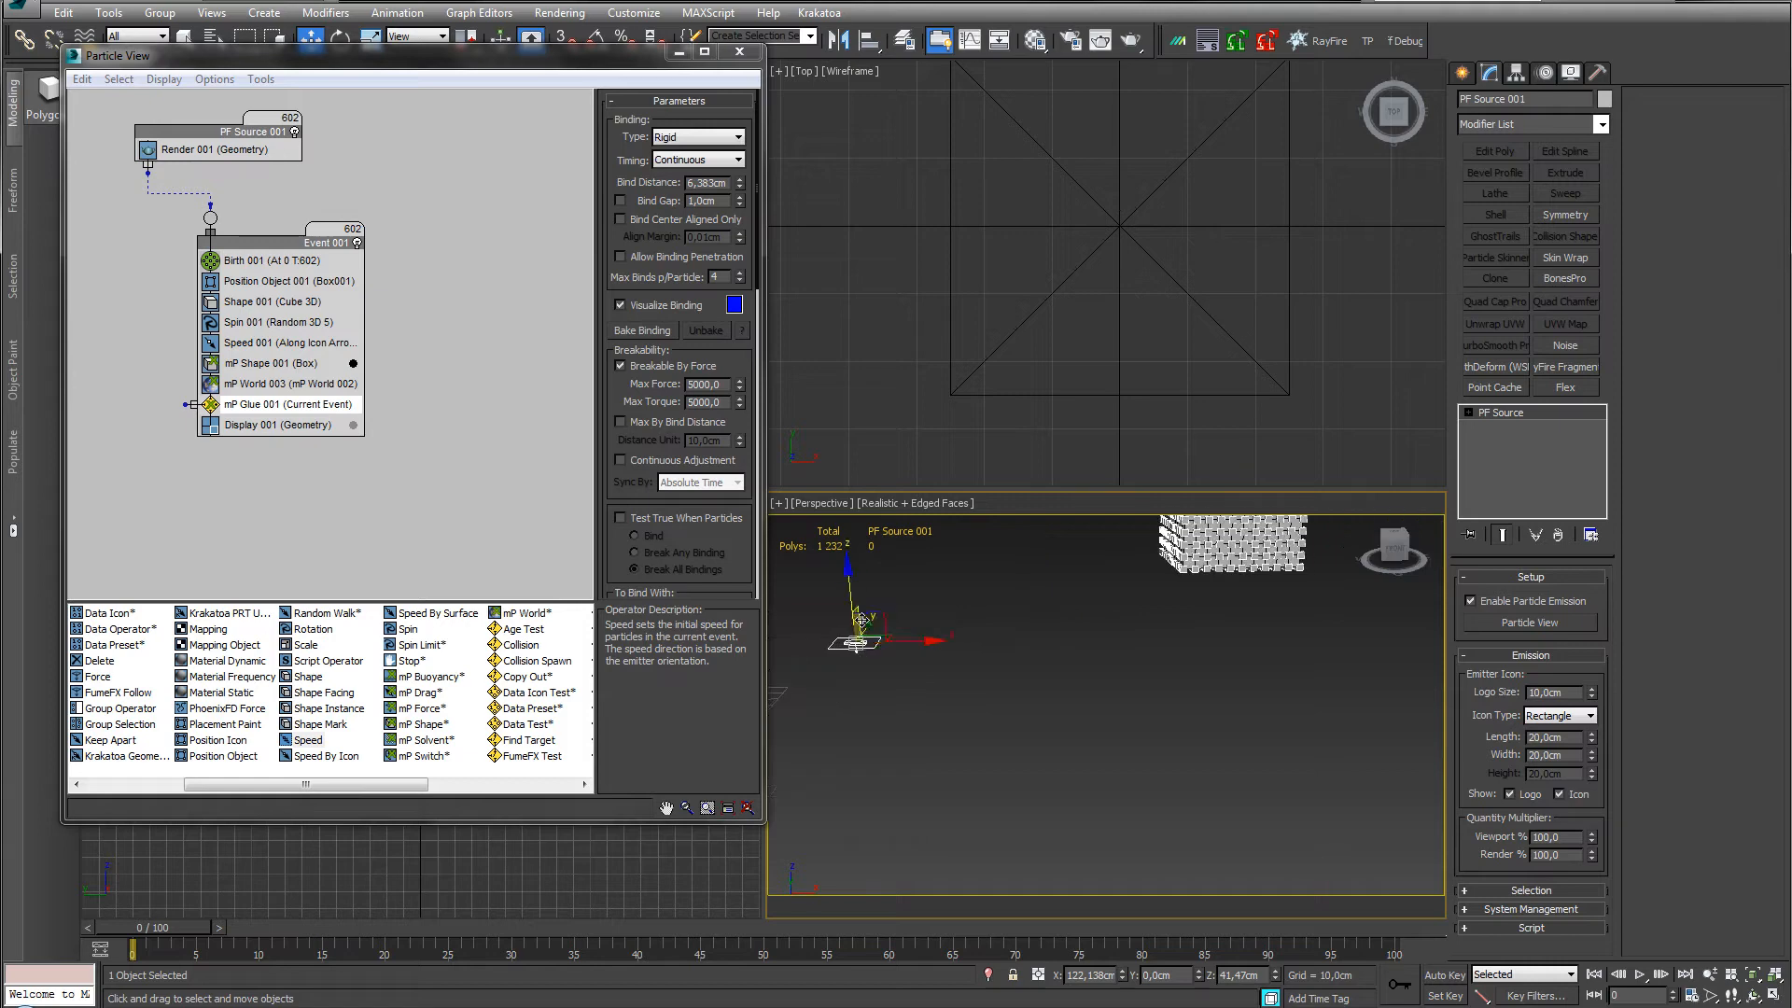
drag(872, 628, 1438, 581)
Rotate the PF Source icon about 108° around Y and set its emitter length and width to 200 cm.
key(e)
middle_drag(971, 691, 904, 752)
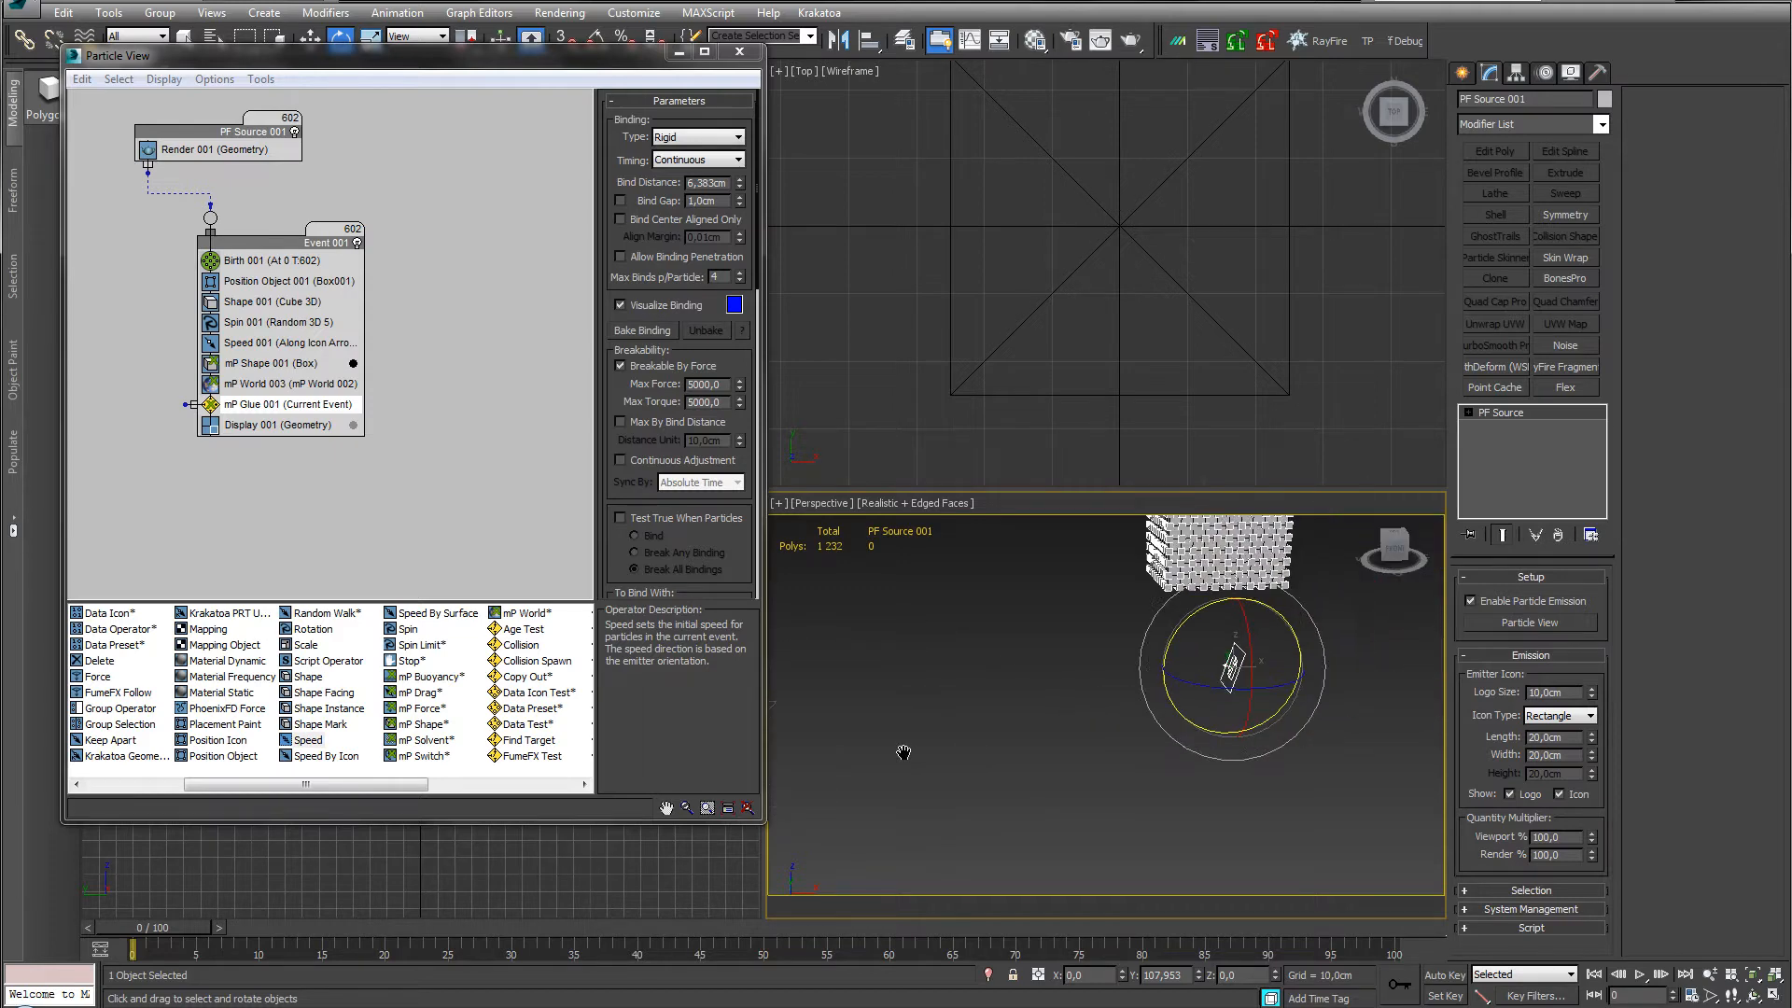
click(1536, 754)
middle_drag(1230, 665, 1064, 666)
Move the PF Source icon behind the particle cube, to about X 381 cm and Z 51 cm.
key(w)
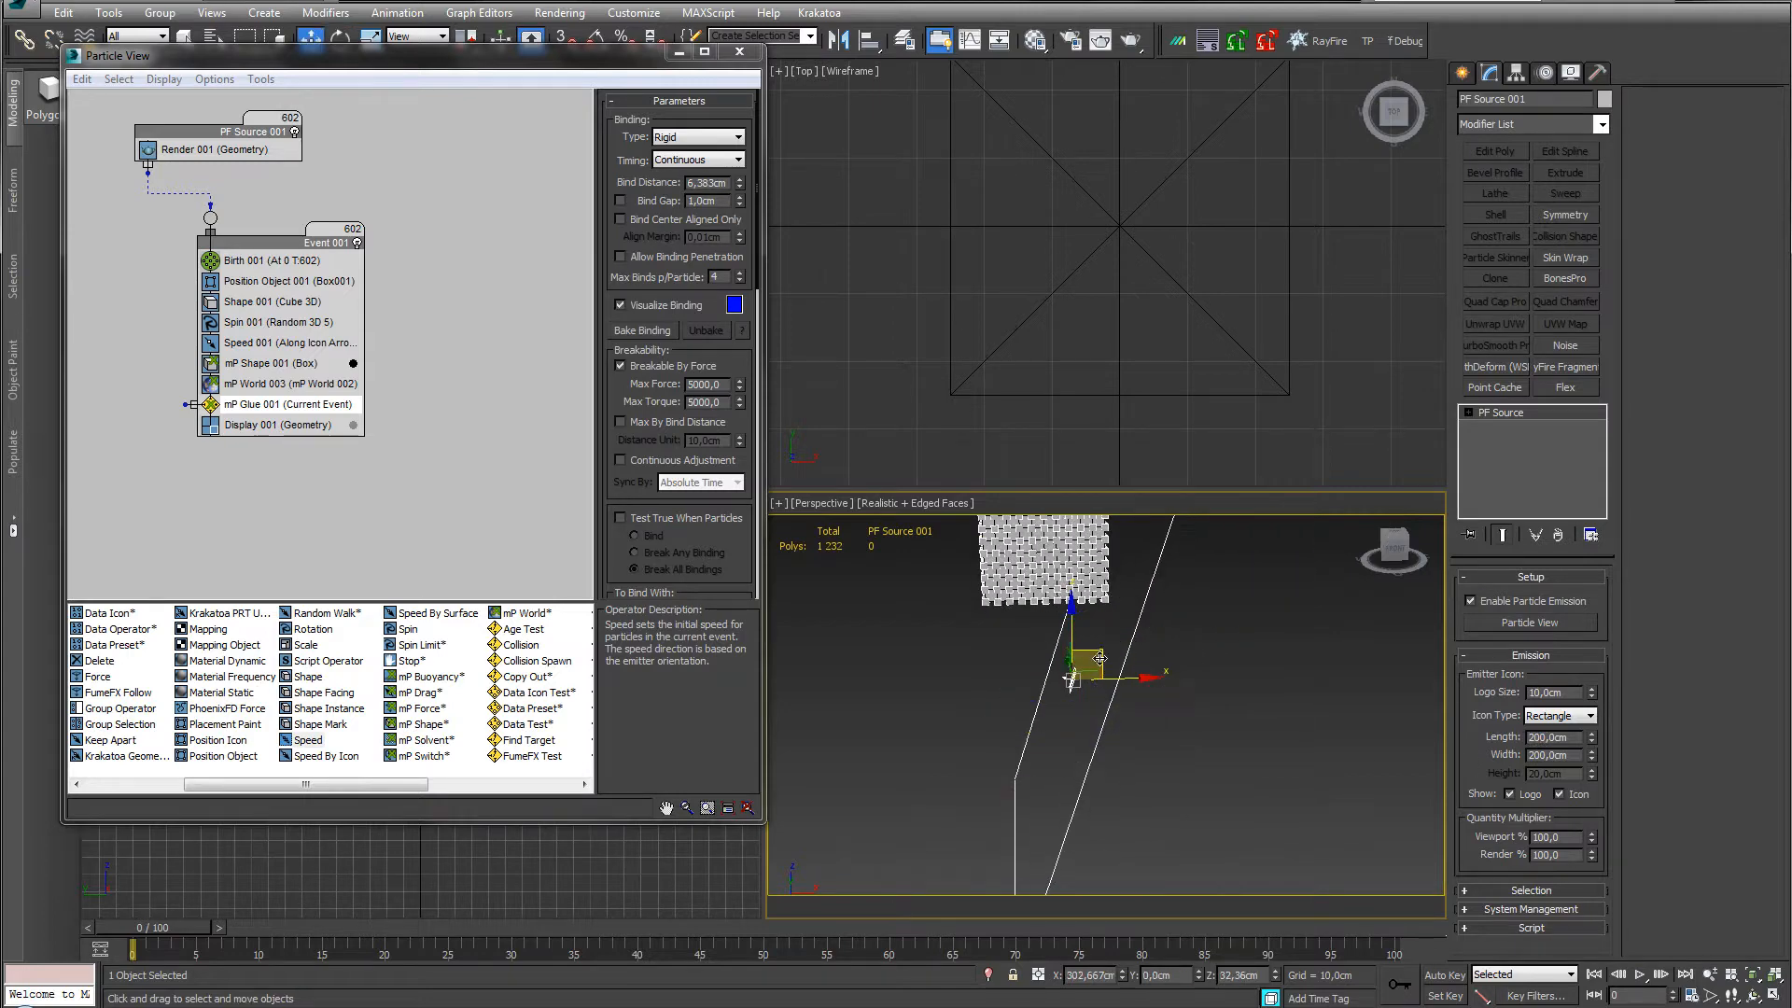
drag(1100, 659, 1264, 616)
scroll(1067, 712, down, 2)
middle_drag(887, 683, 972, 704)
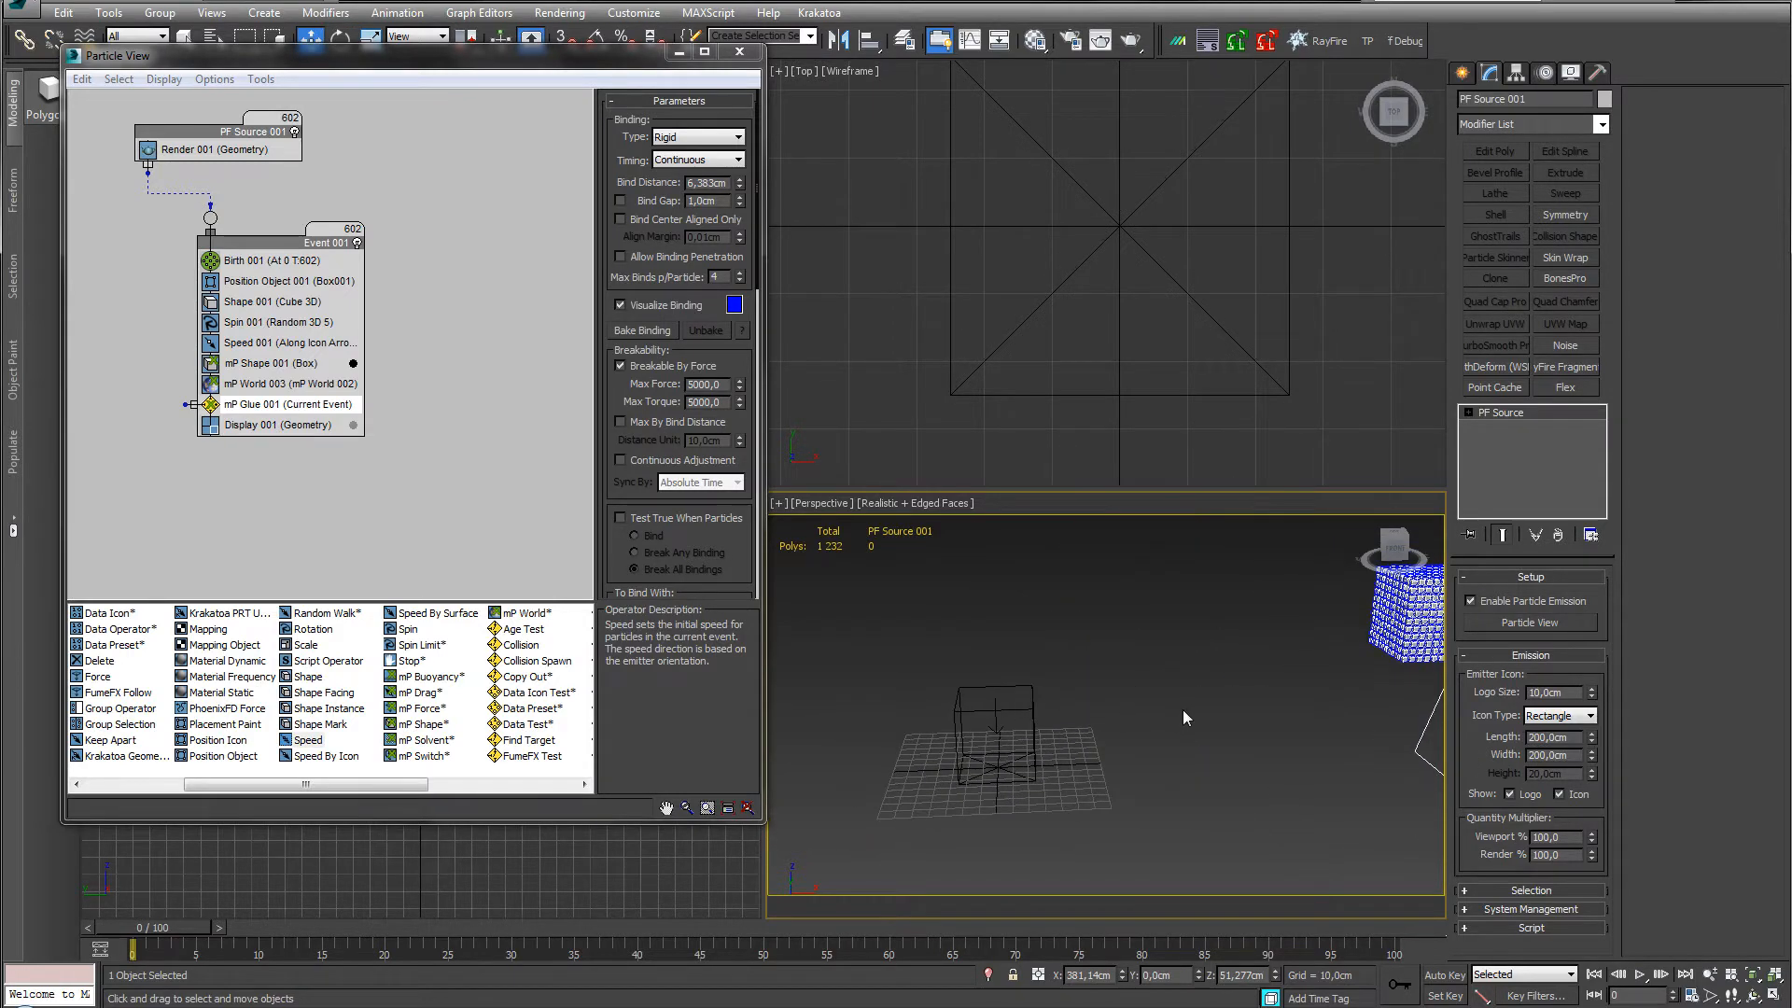
Insert an mP Switch operator between Speed and mP Shape, with Speed and Spin matching enabled.
click(270, 323)
click(261, 343)
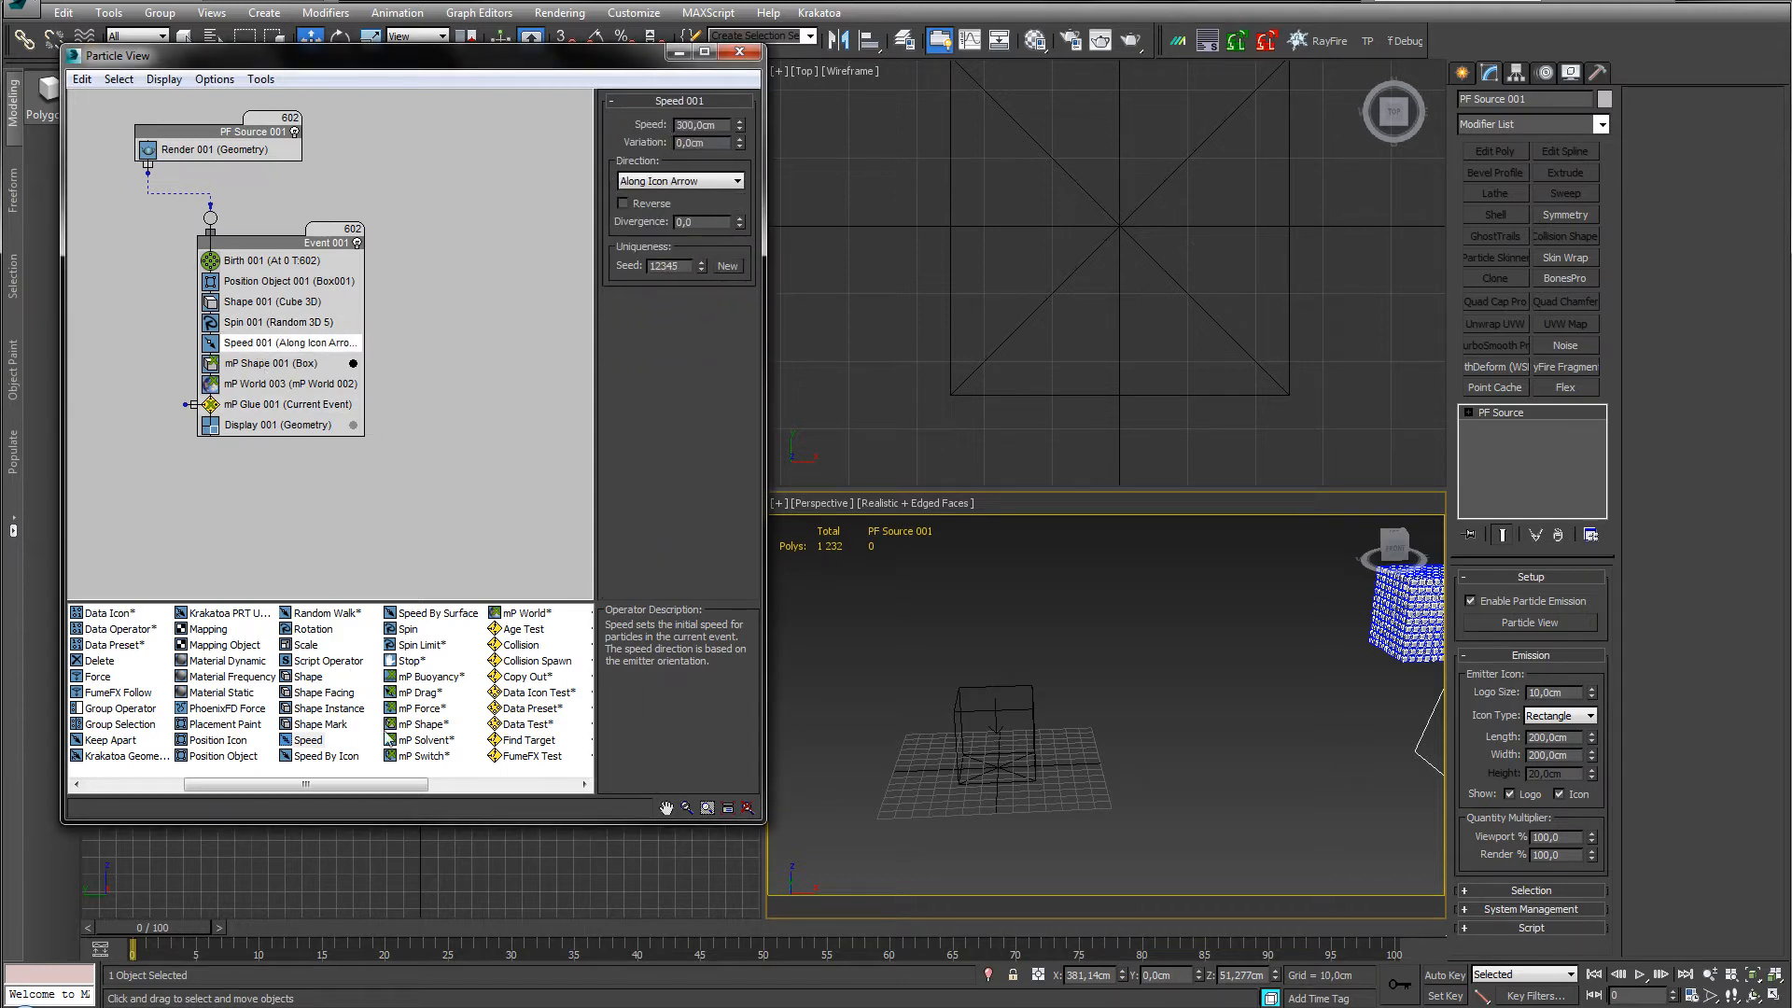
click(422, 757)
drag(422, 757, 257, 363)
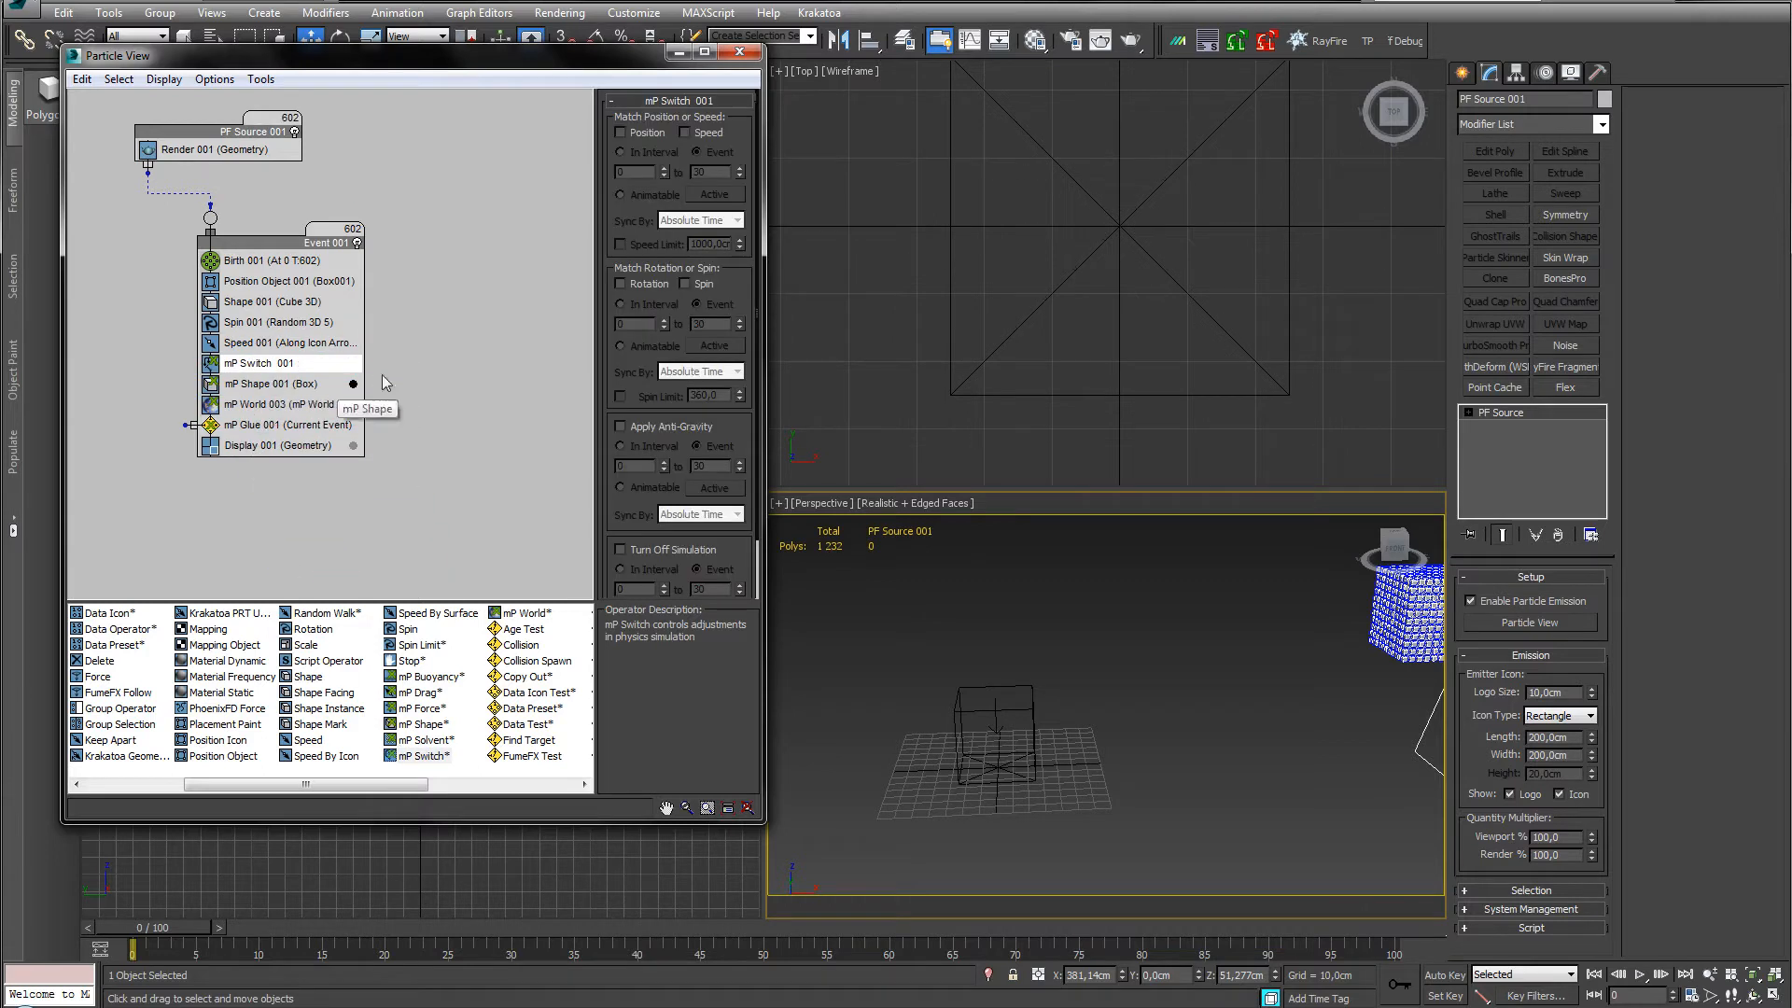
click(685, 132)
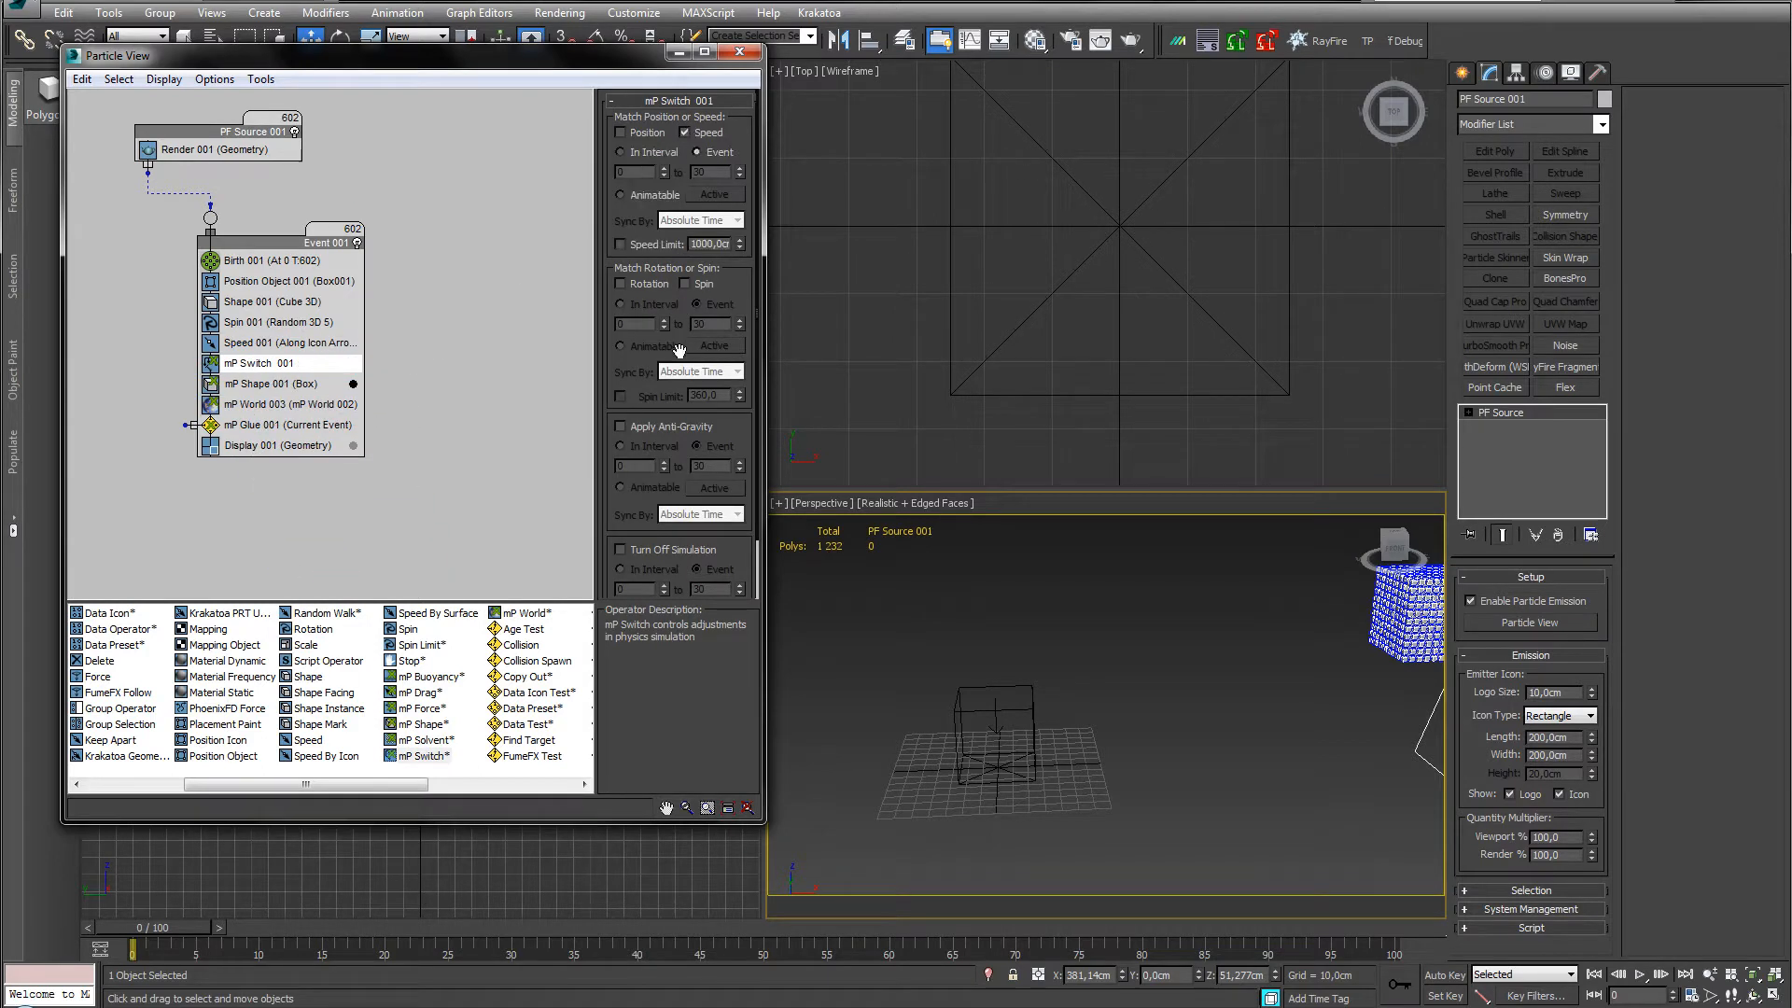
click(685, 284)
alt+middle_drag(1046, 709, 826, 675)
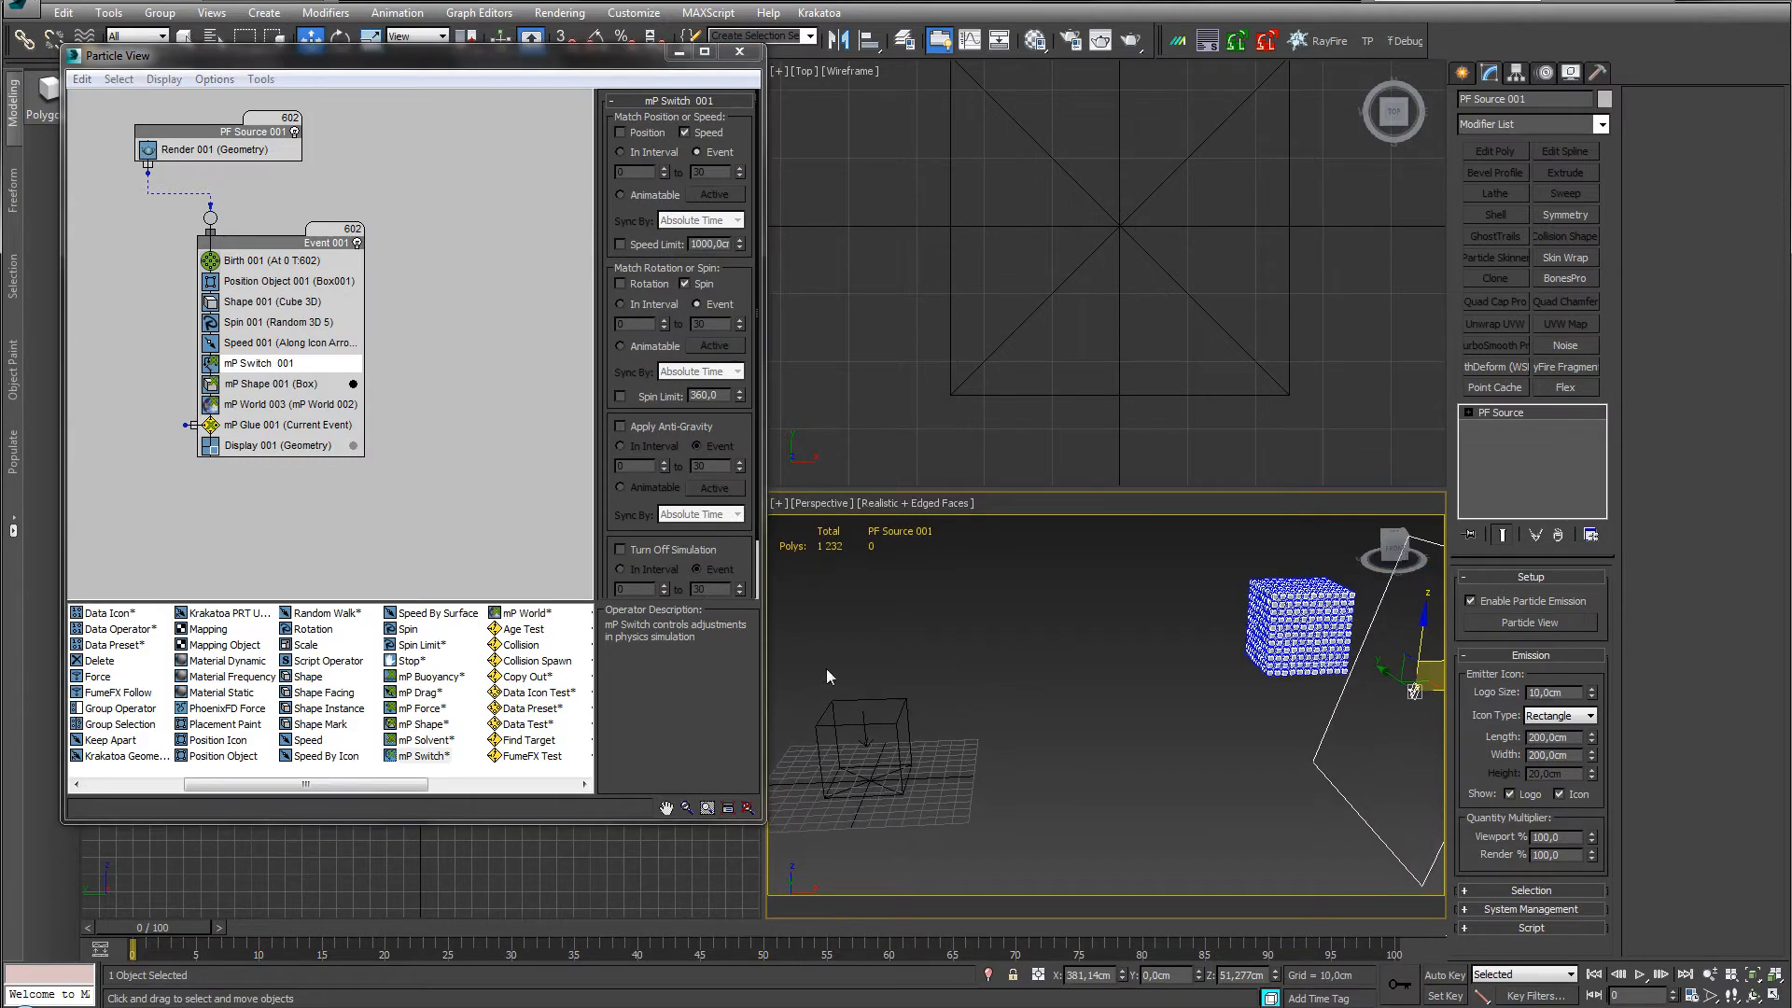
Set Spin 001 to a spin rate of 100000 around a World Space axis with X at -1.
click(252, 322)
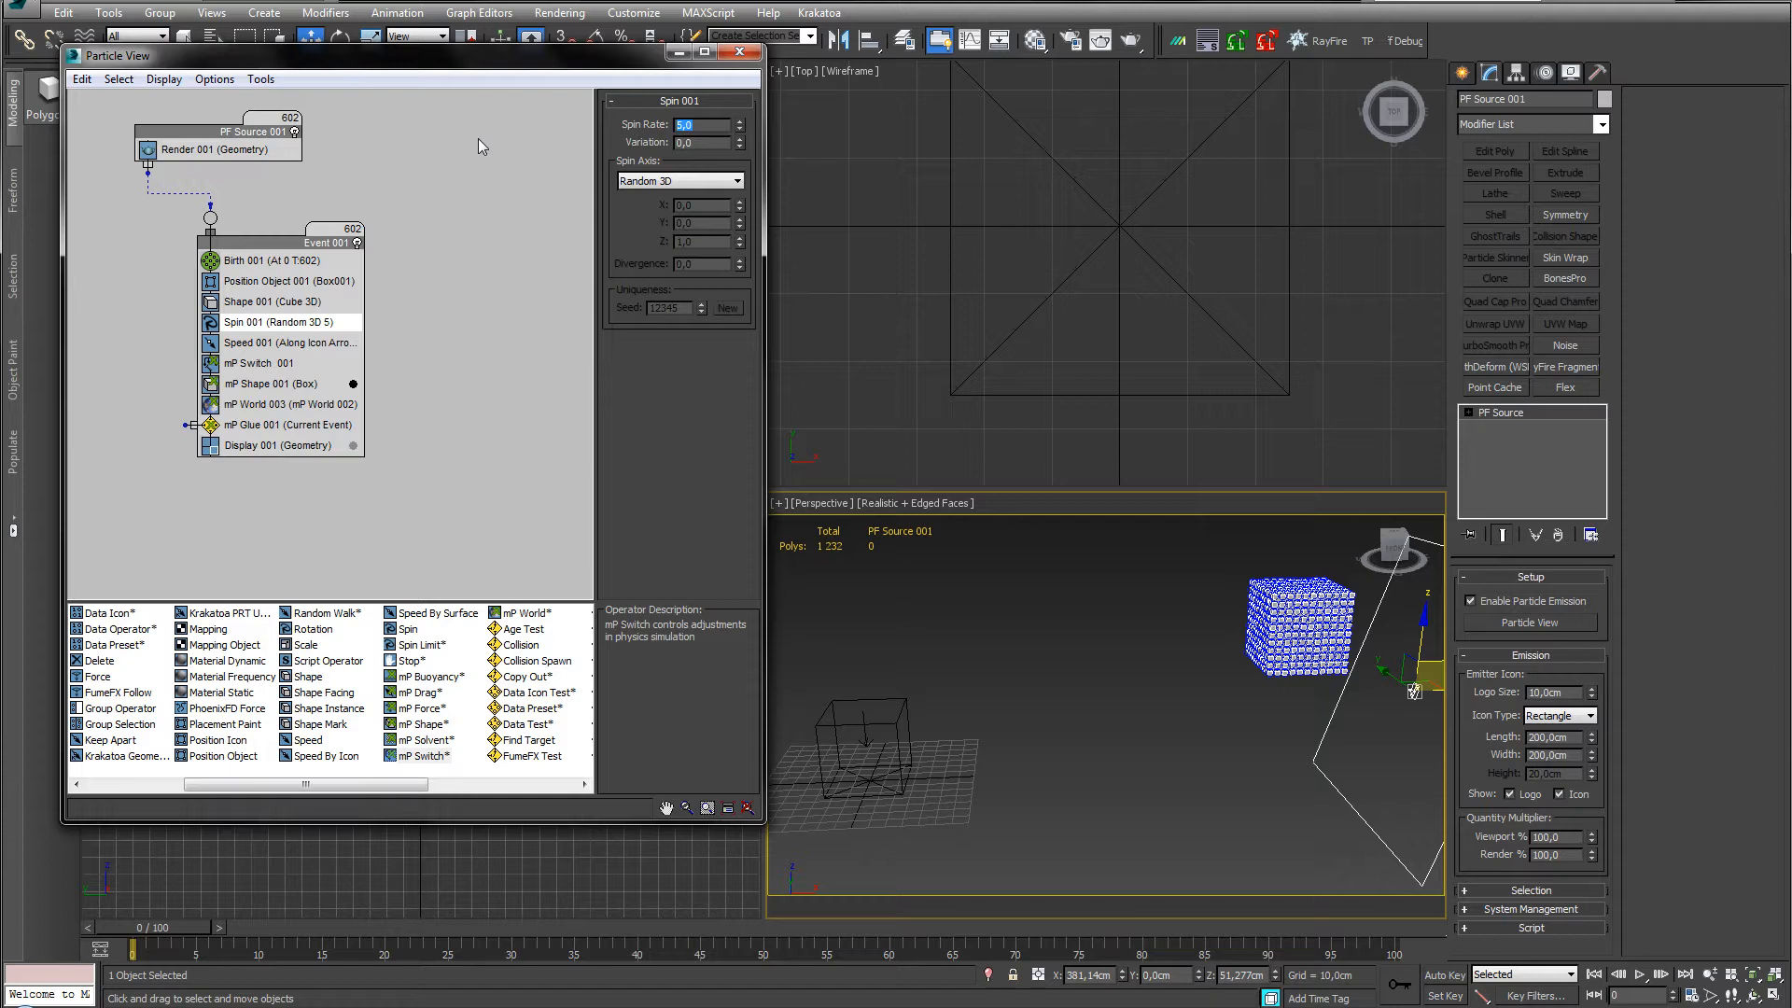
text(100000)
click(658, 181)
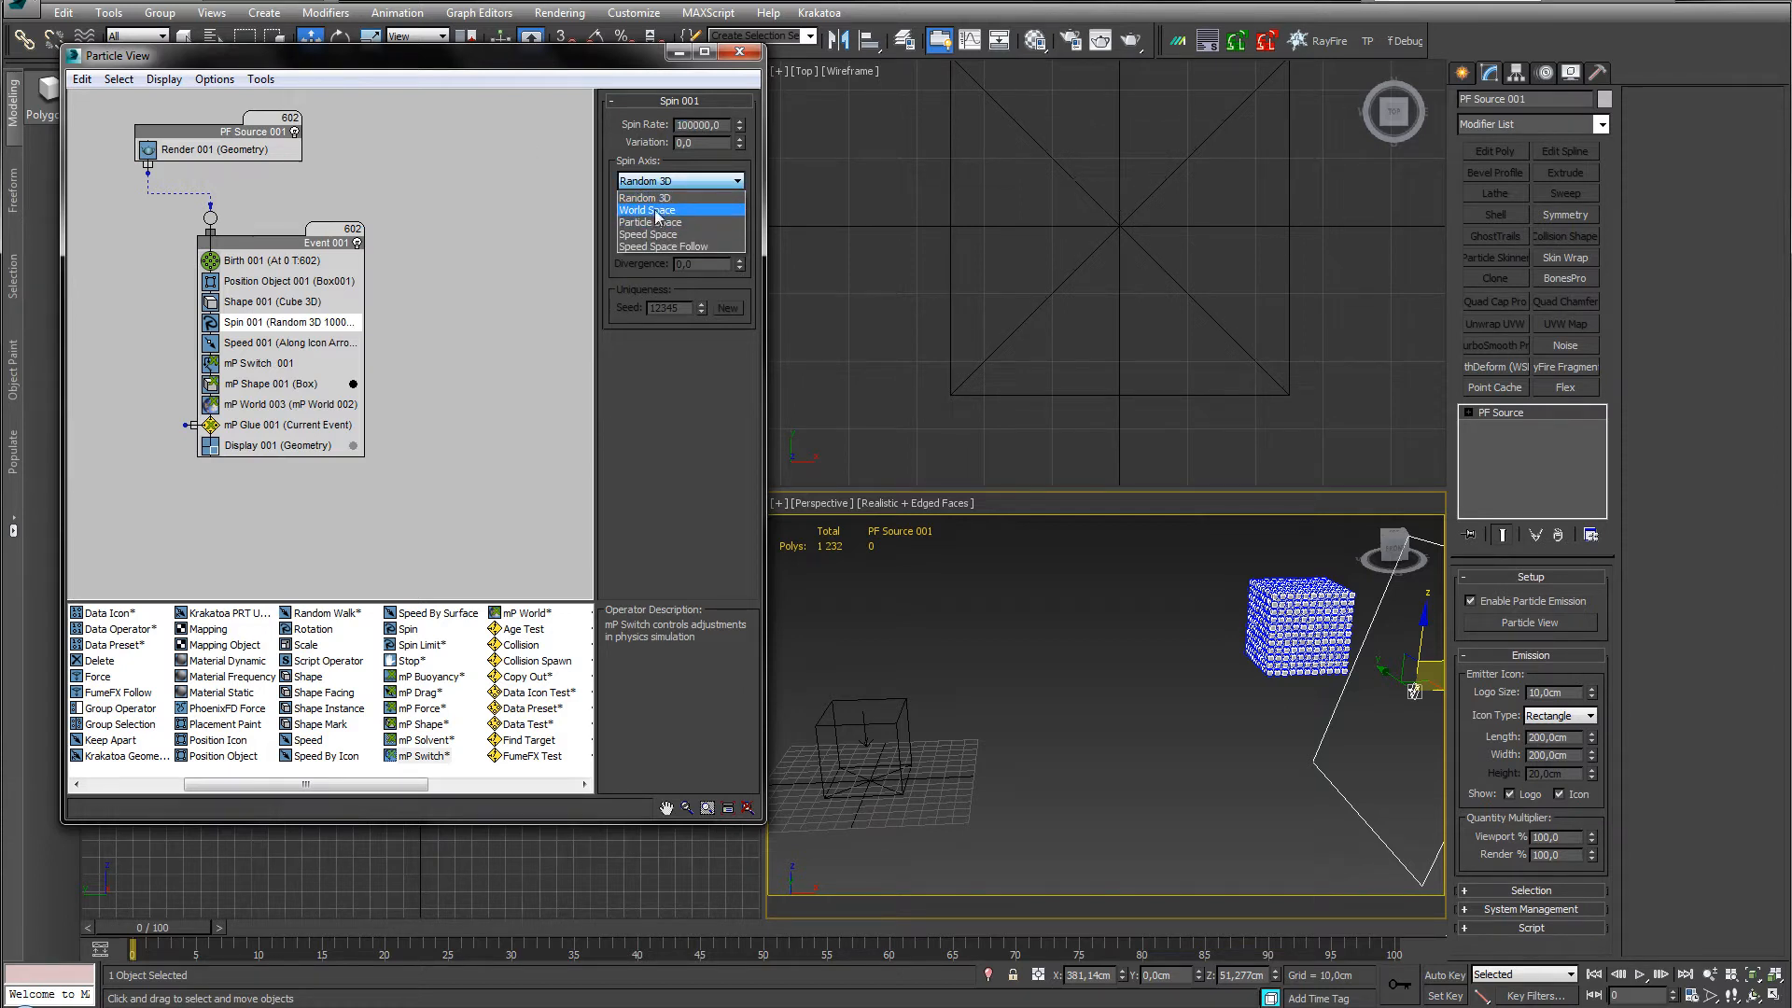
click(653, 210)
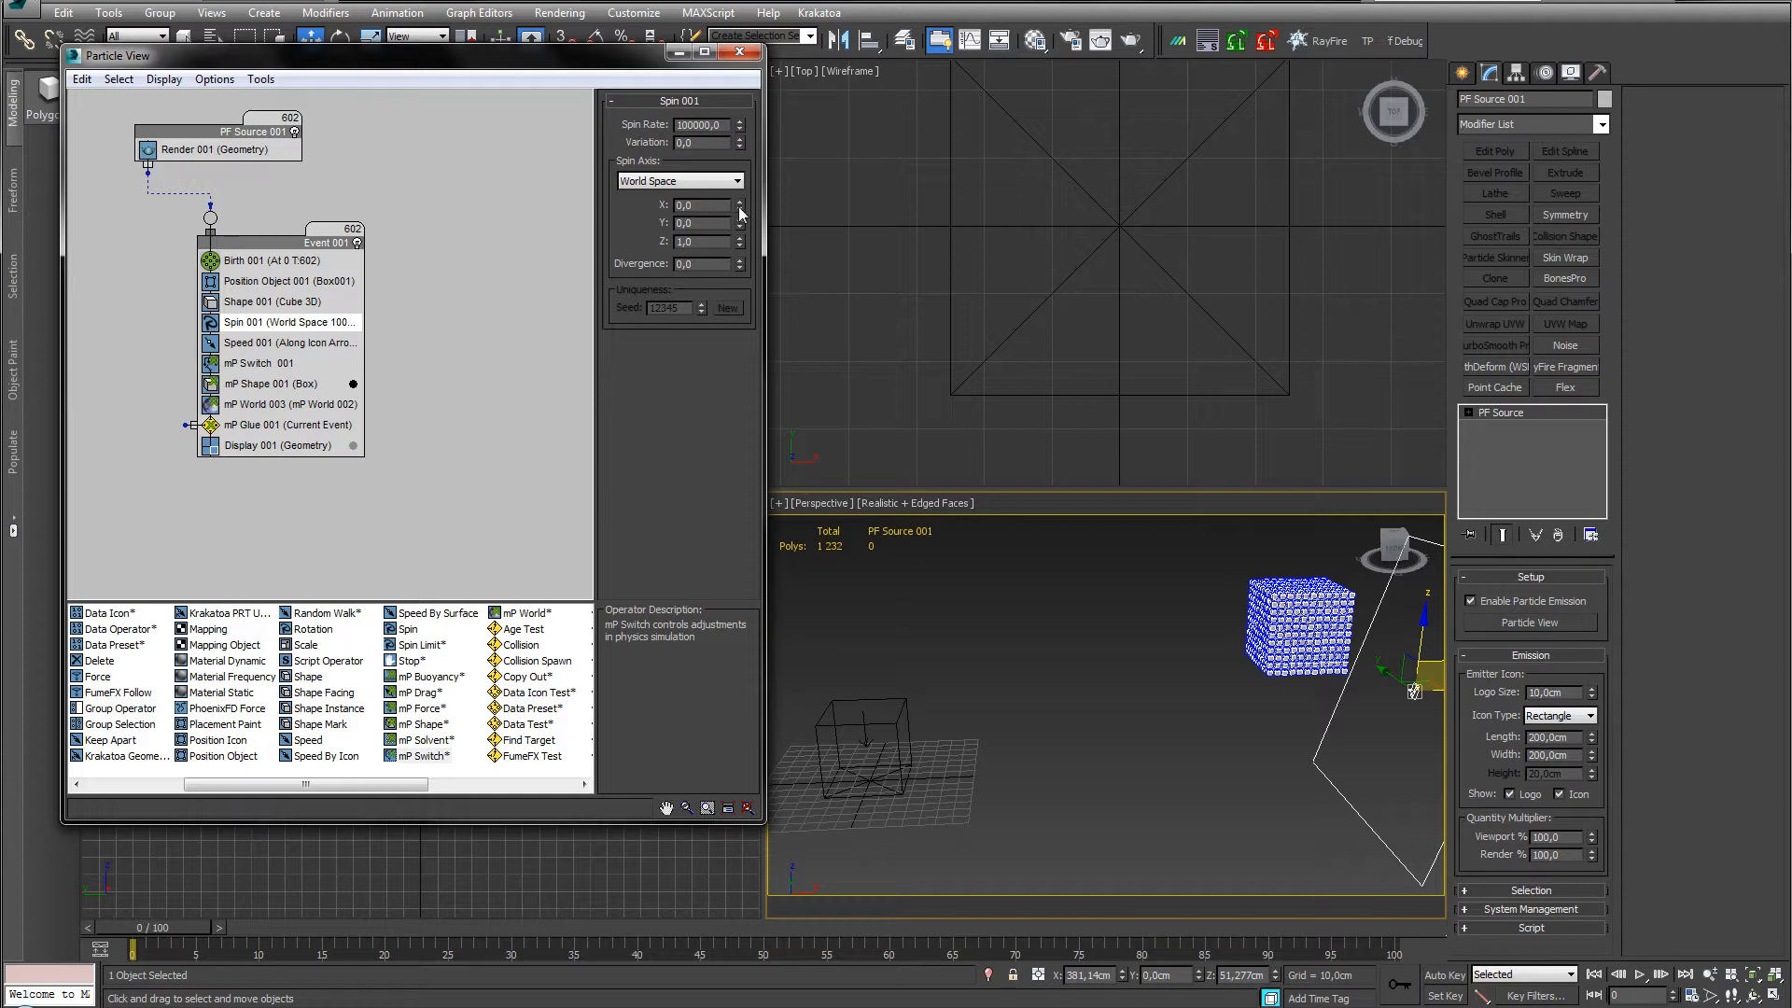
click(738, 209)
Play the simulation to examine how the cube flies and deforms, and return to frame 0.
scroll(1049, 707, down, 5)
middle_drag(1048, 708, 1134, 691)
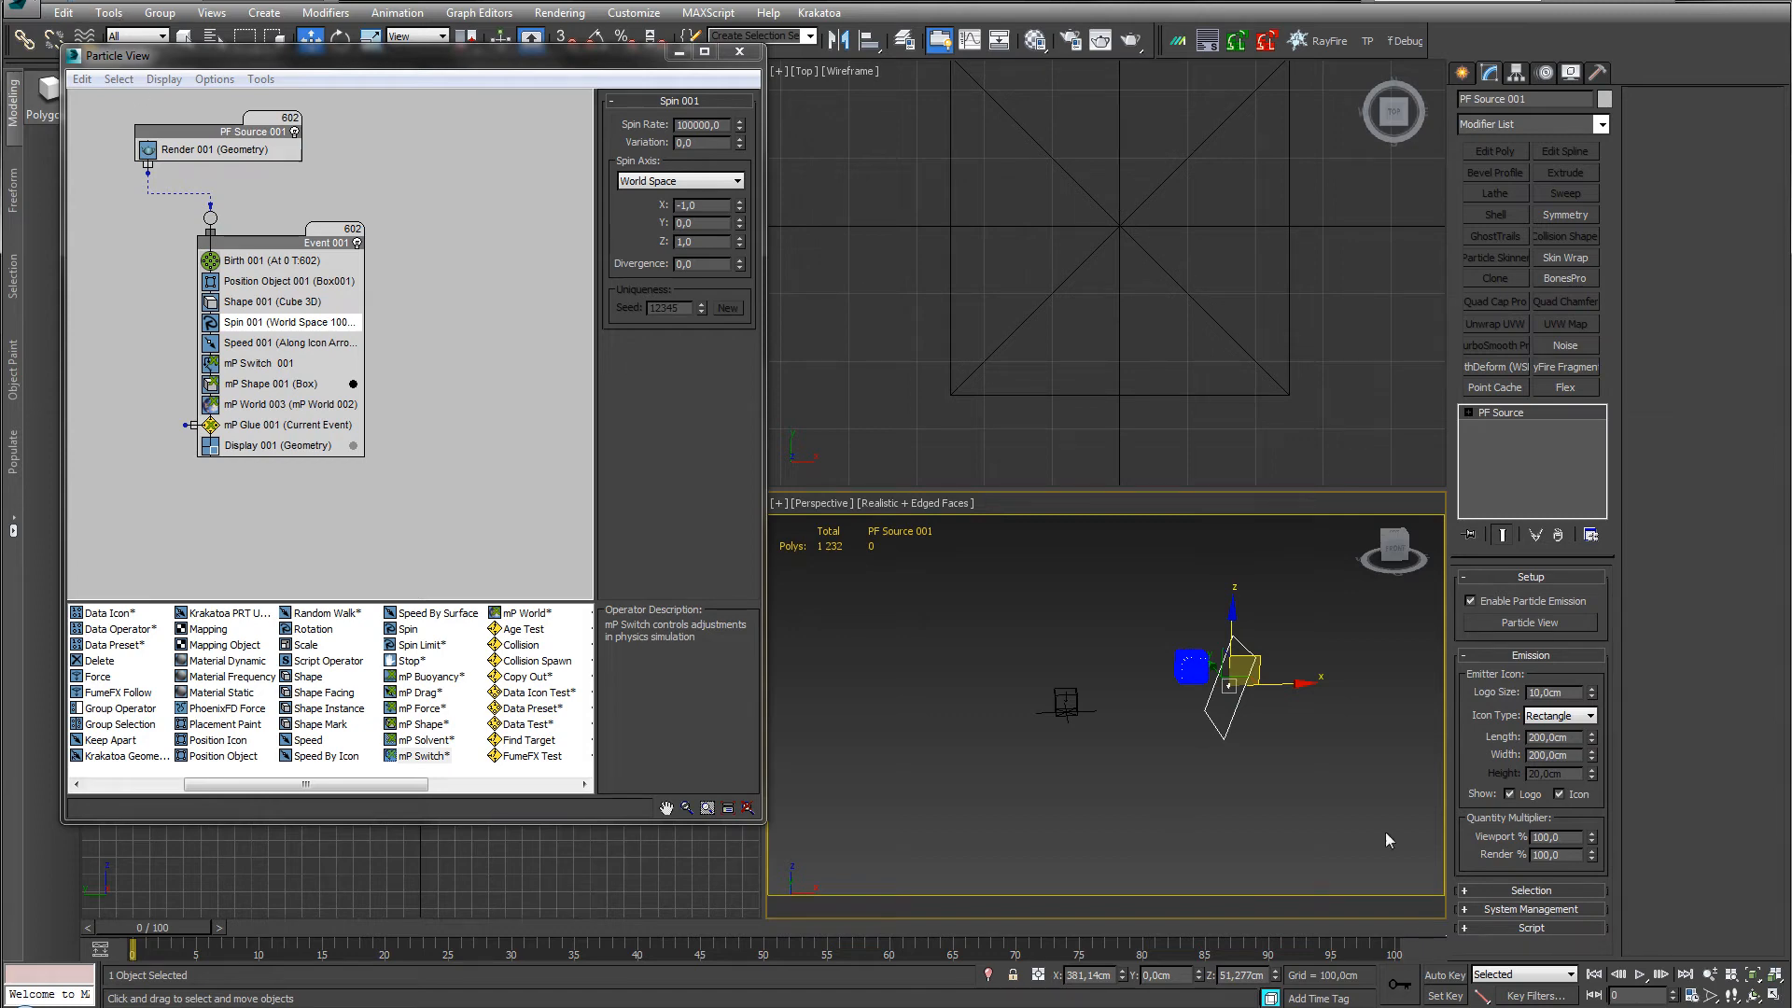
click(1640, 974)
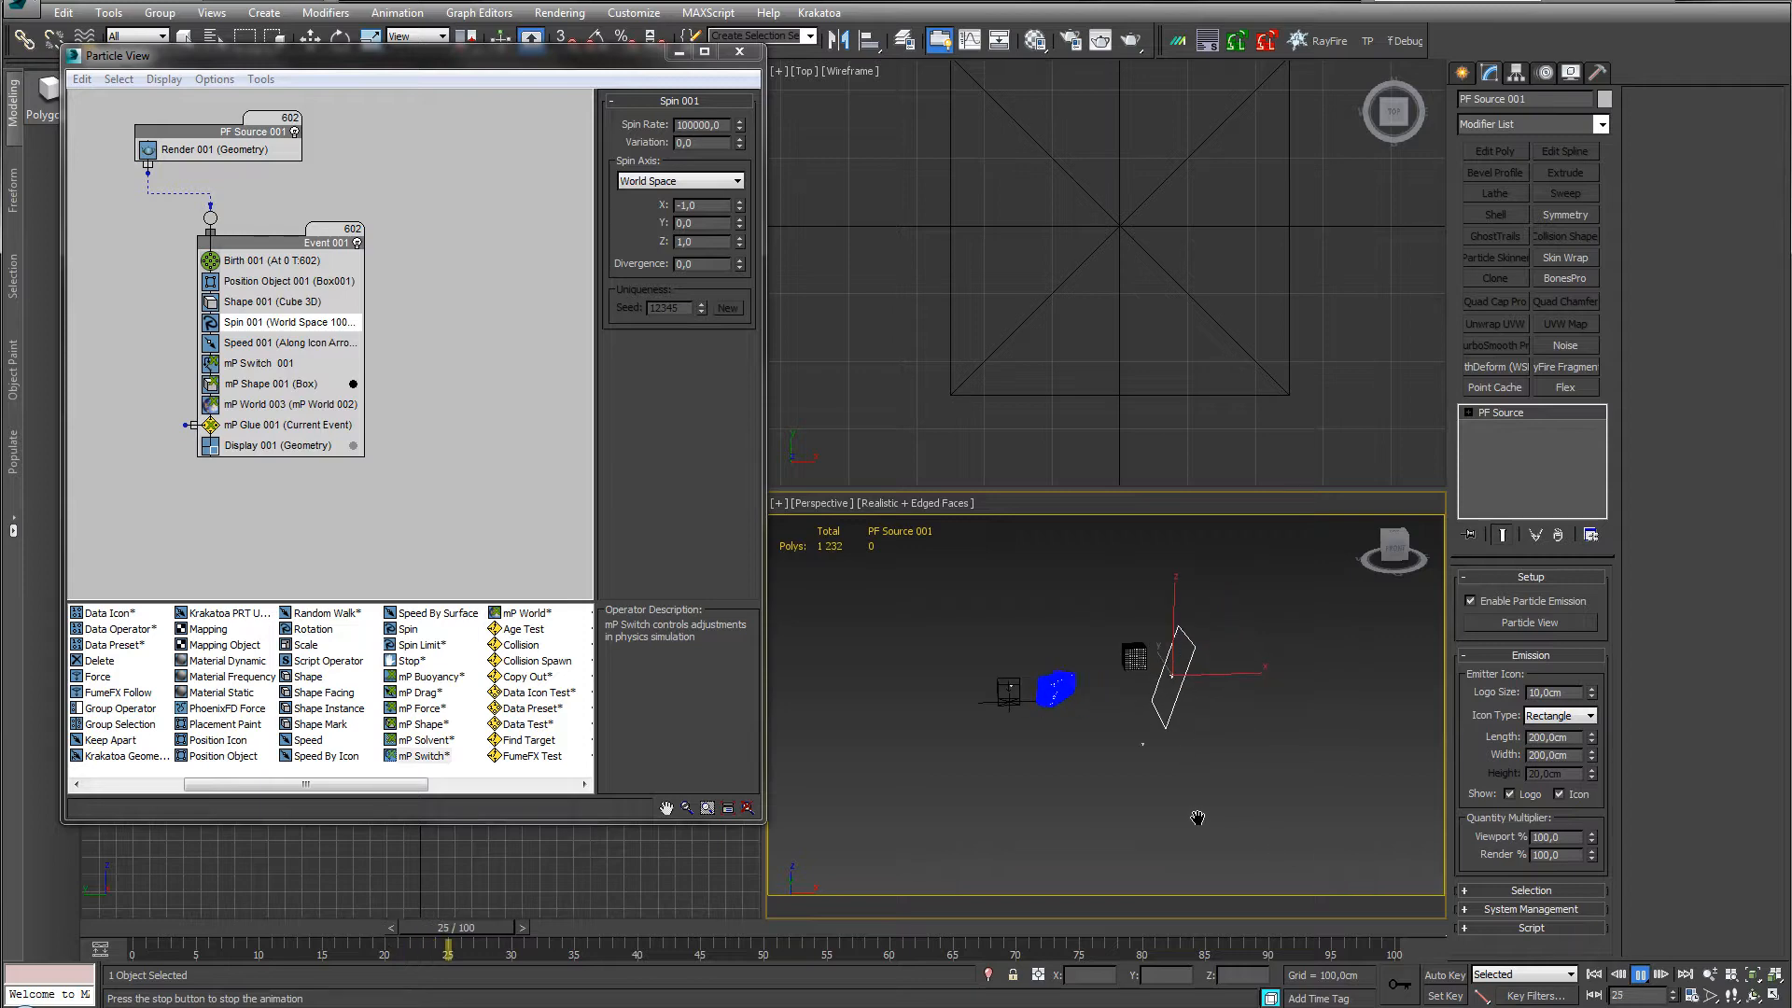
scroll(1048, 608, up, 8)
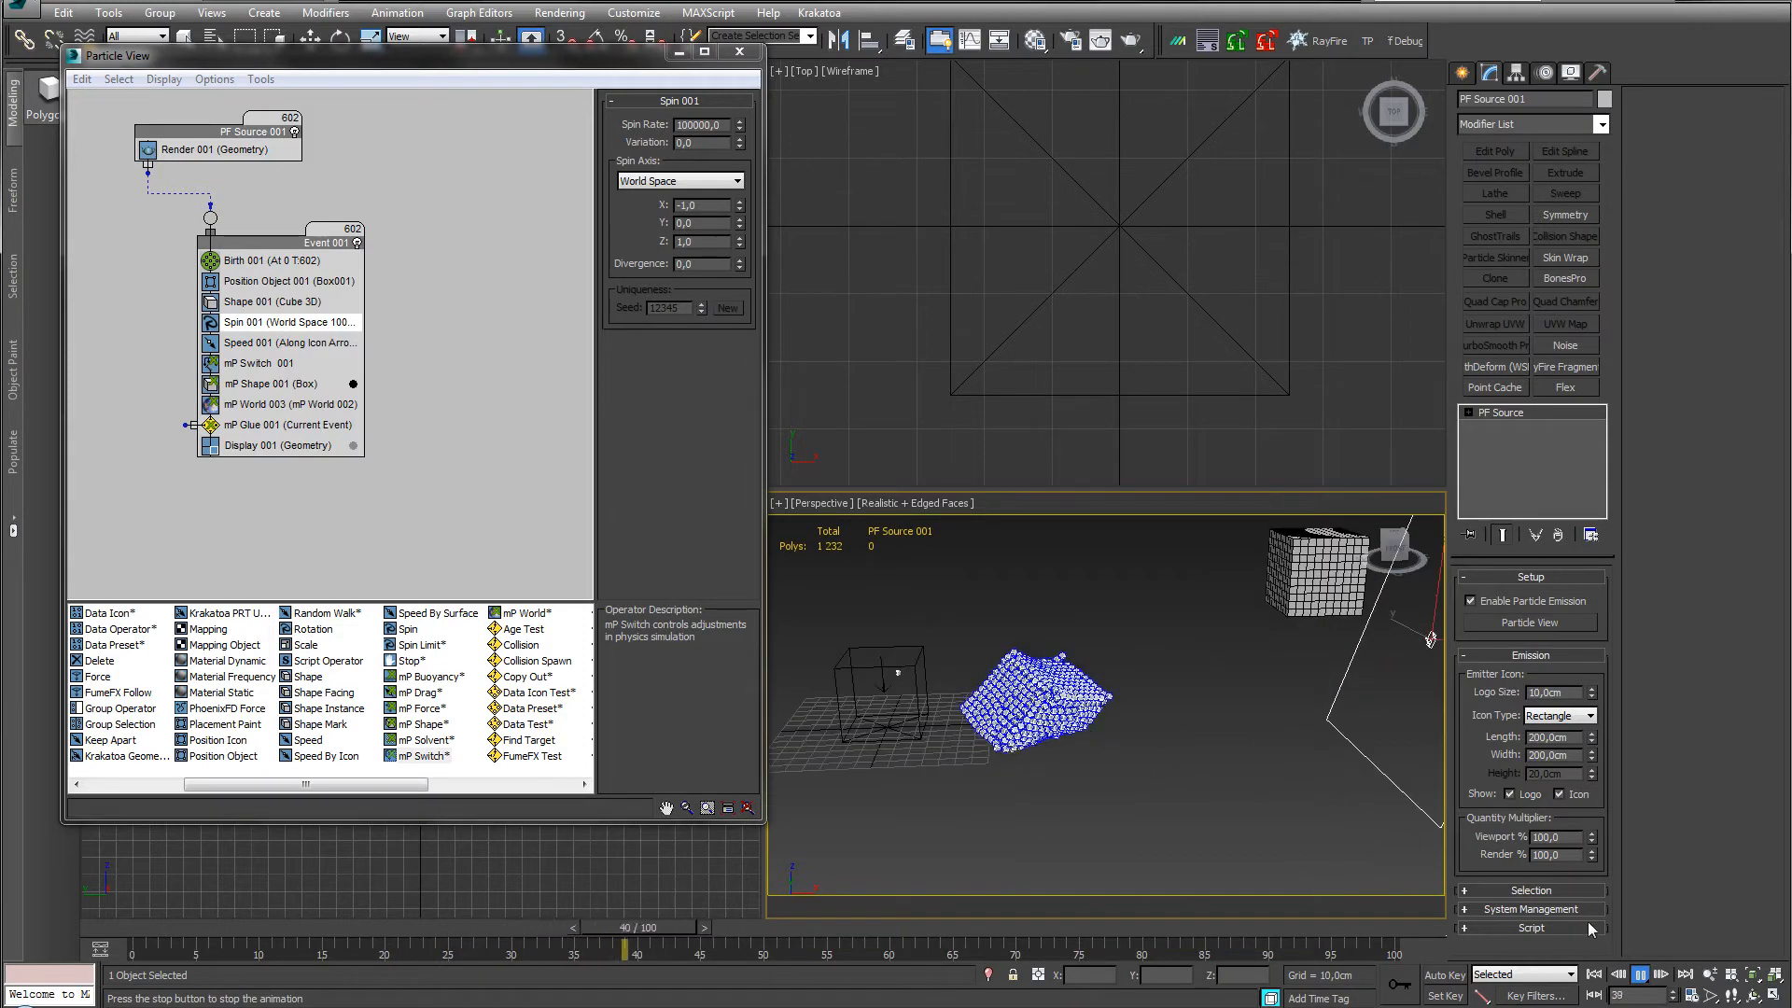
click(1594, 975)
middle_drag(1105, 686, 979, 726)
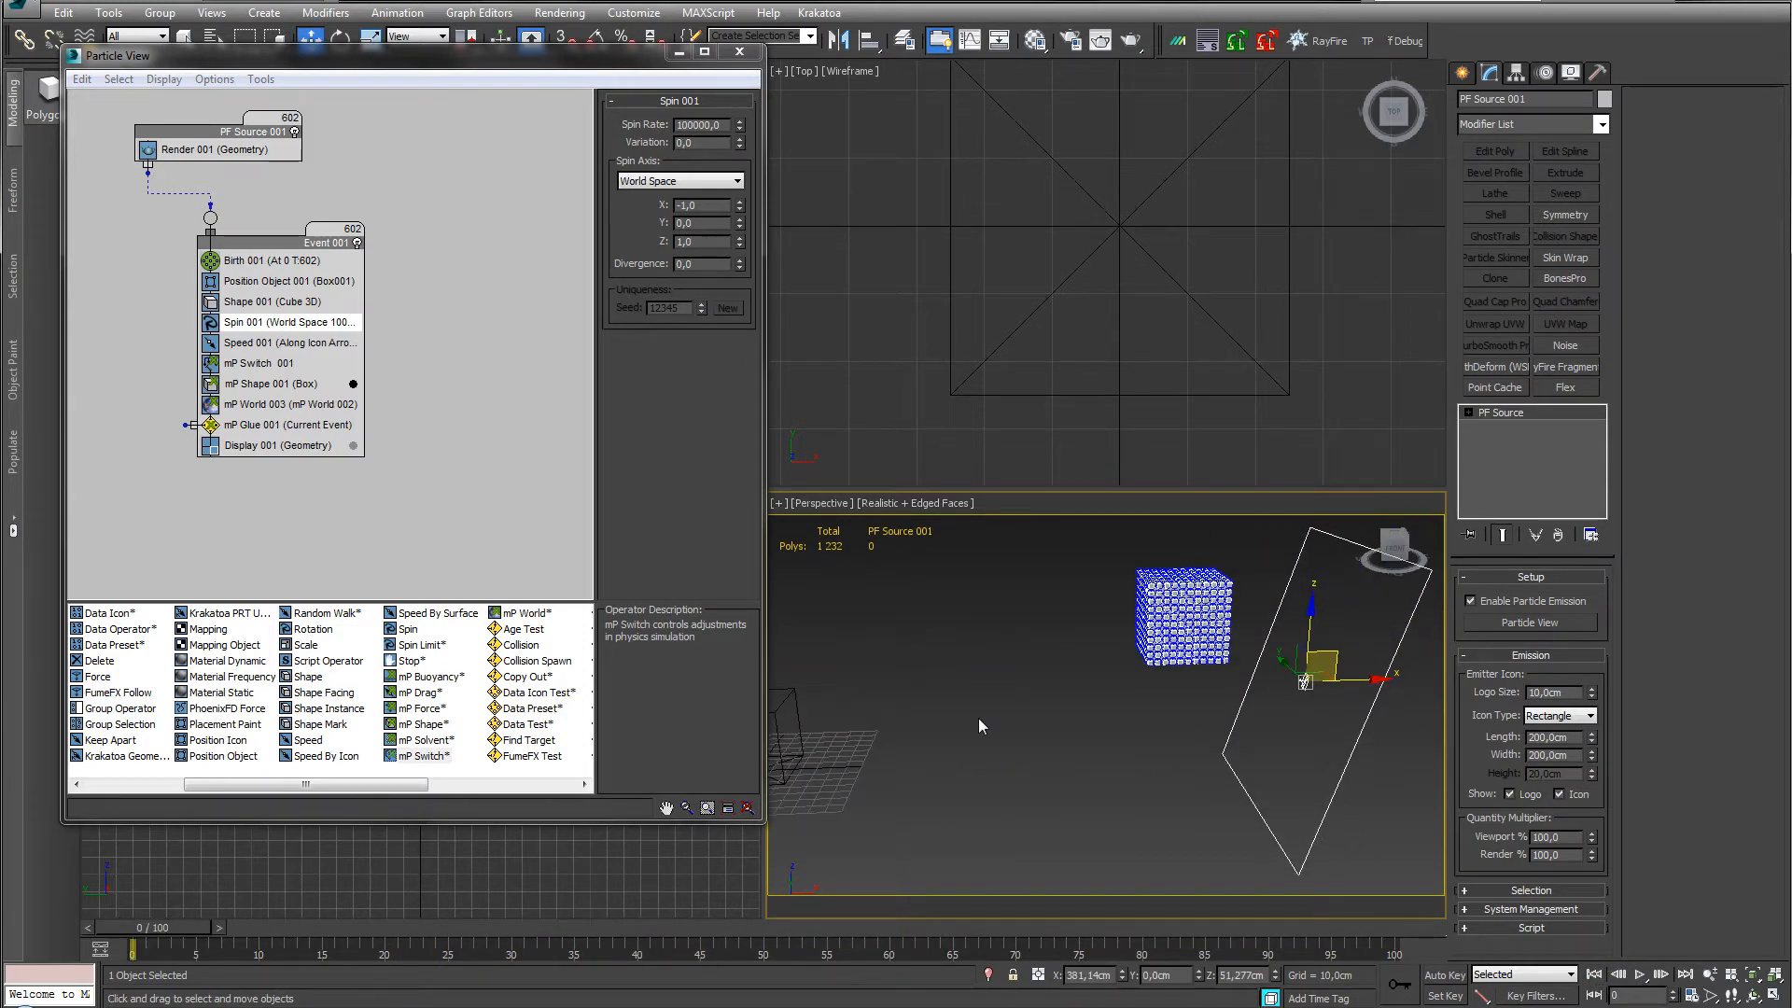
Set the speed in the Speed 001 operator to 700 cm.
click(254, 345)
drag(717, 125, 535, 122)
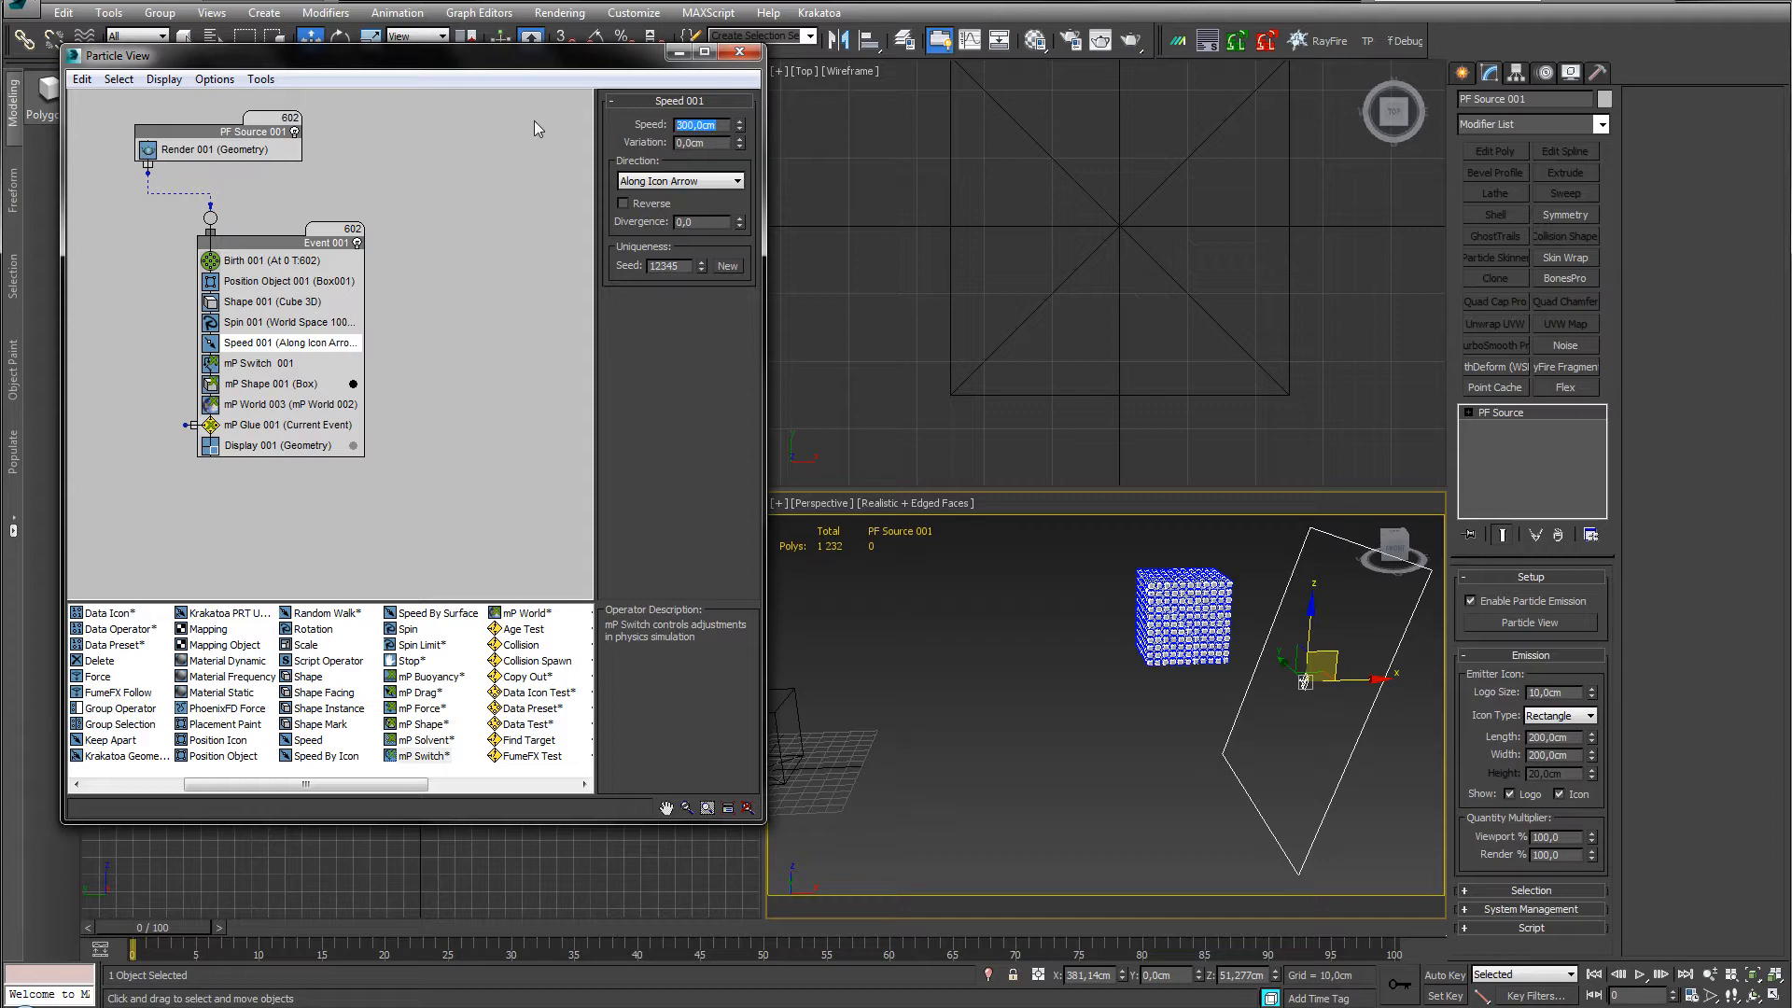
text(700)
key(Return)
Play back the faster simulation to check the cube's motion, and rewind to frame 0.
click(1639, 974)
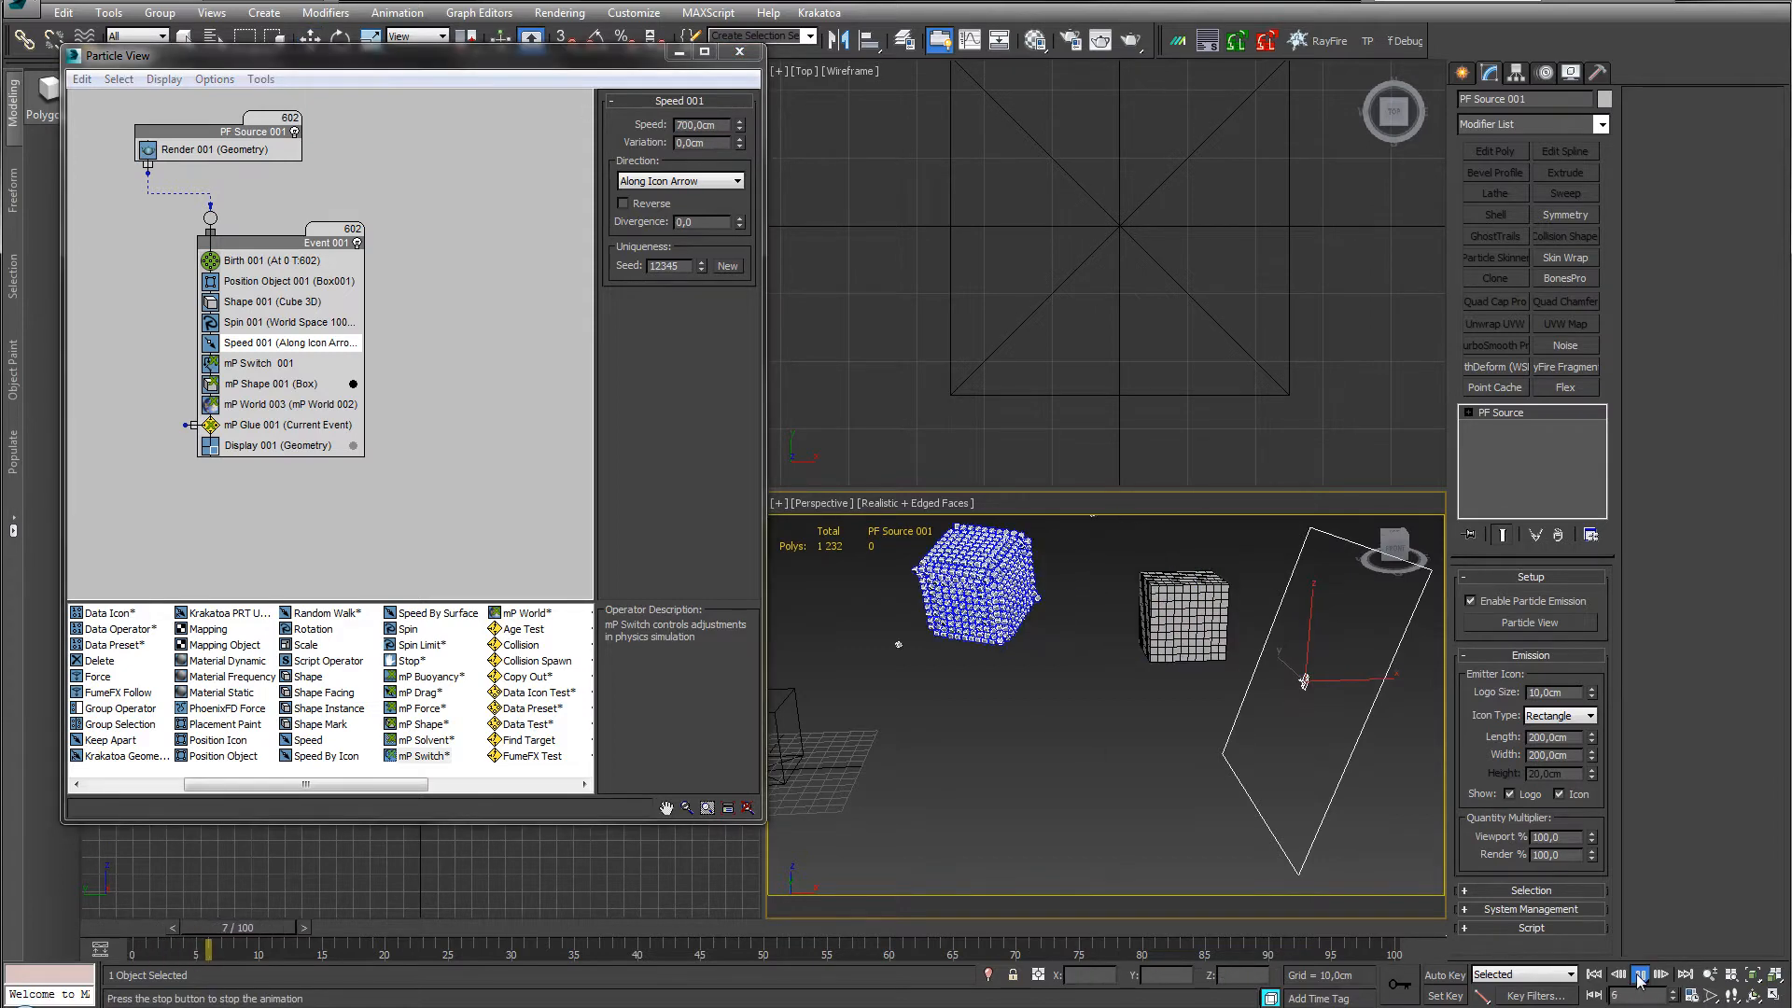
middle_drag(1204, 781, 1300, 800)
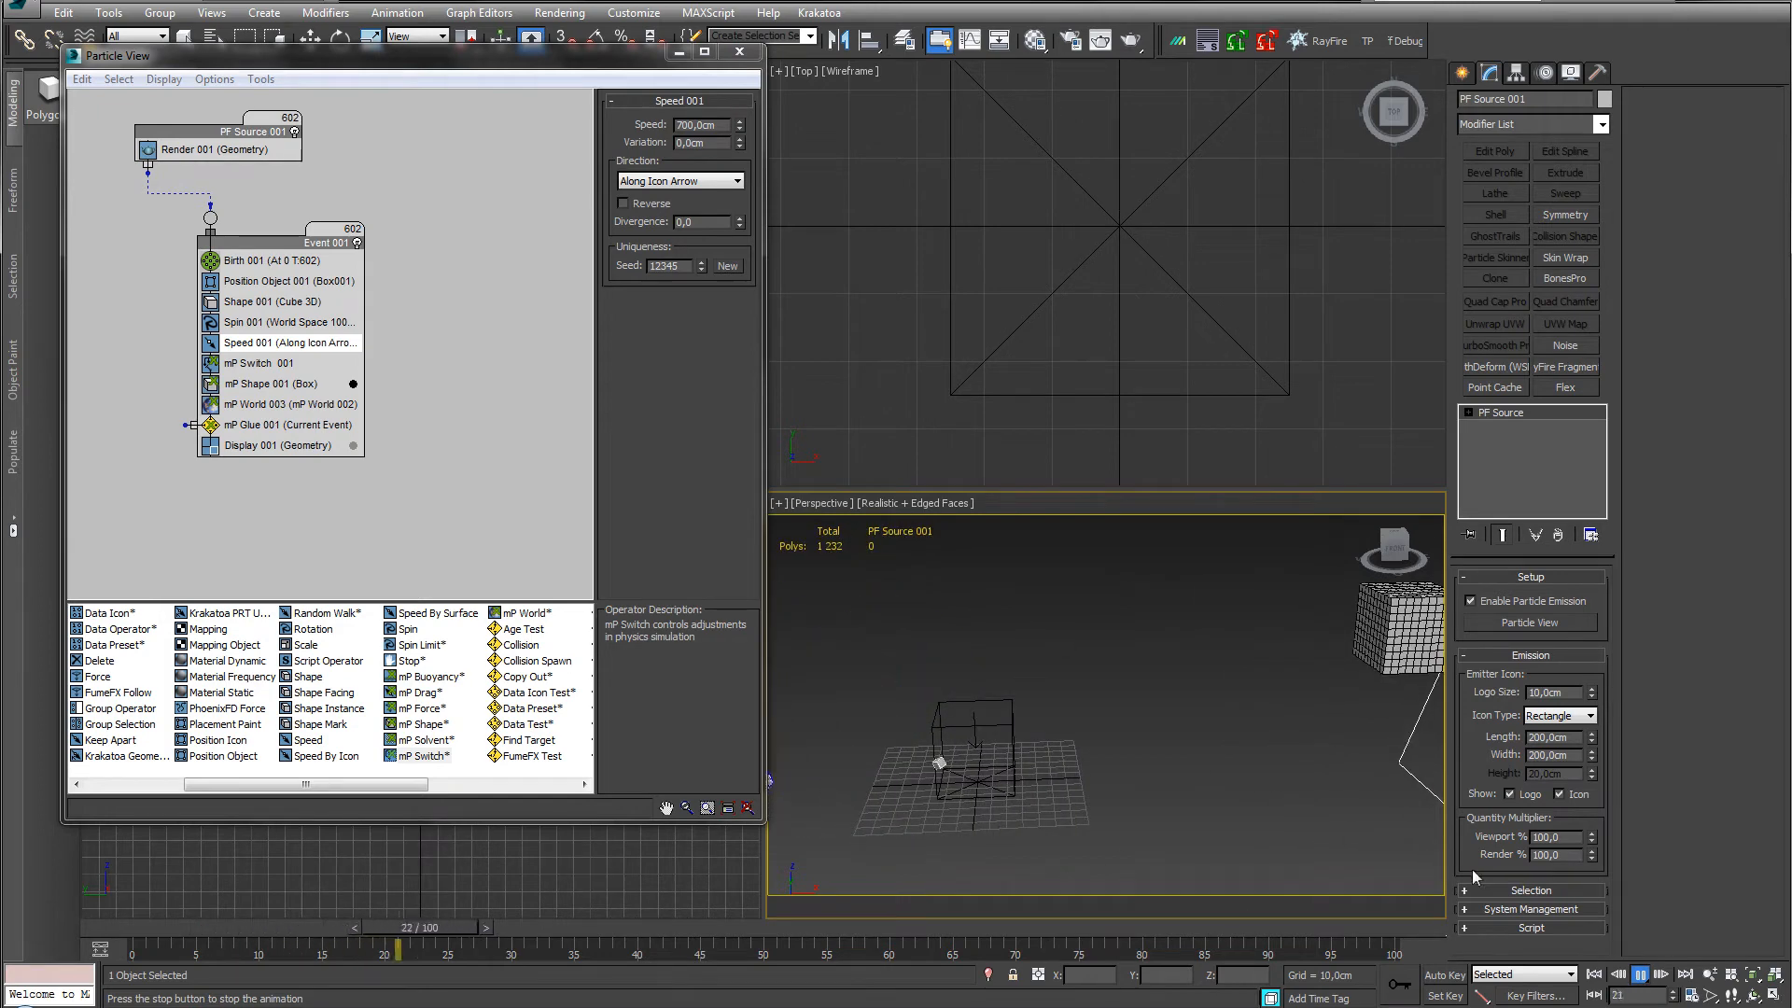
click(1640, 974)
click(1593, 974)
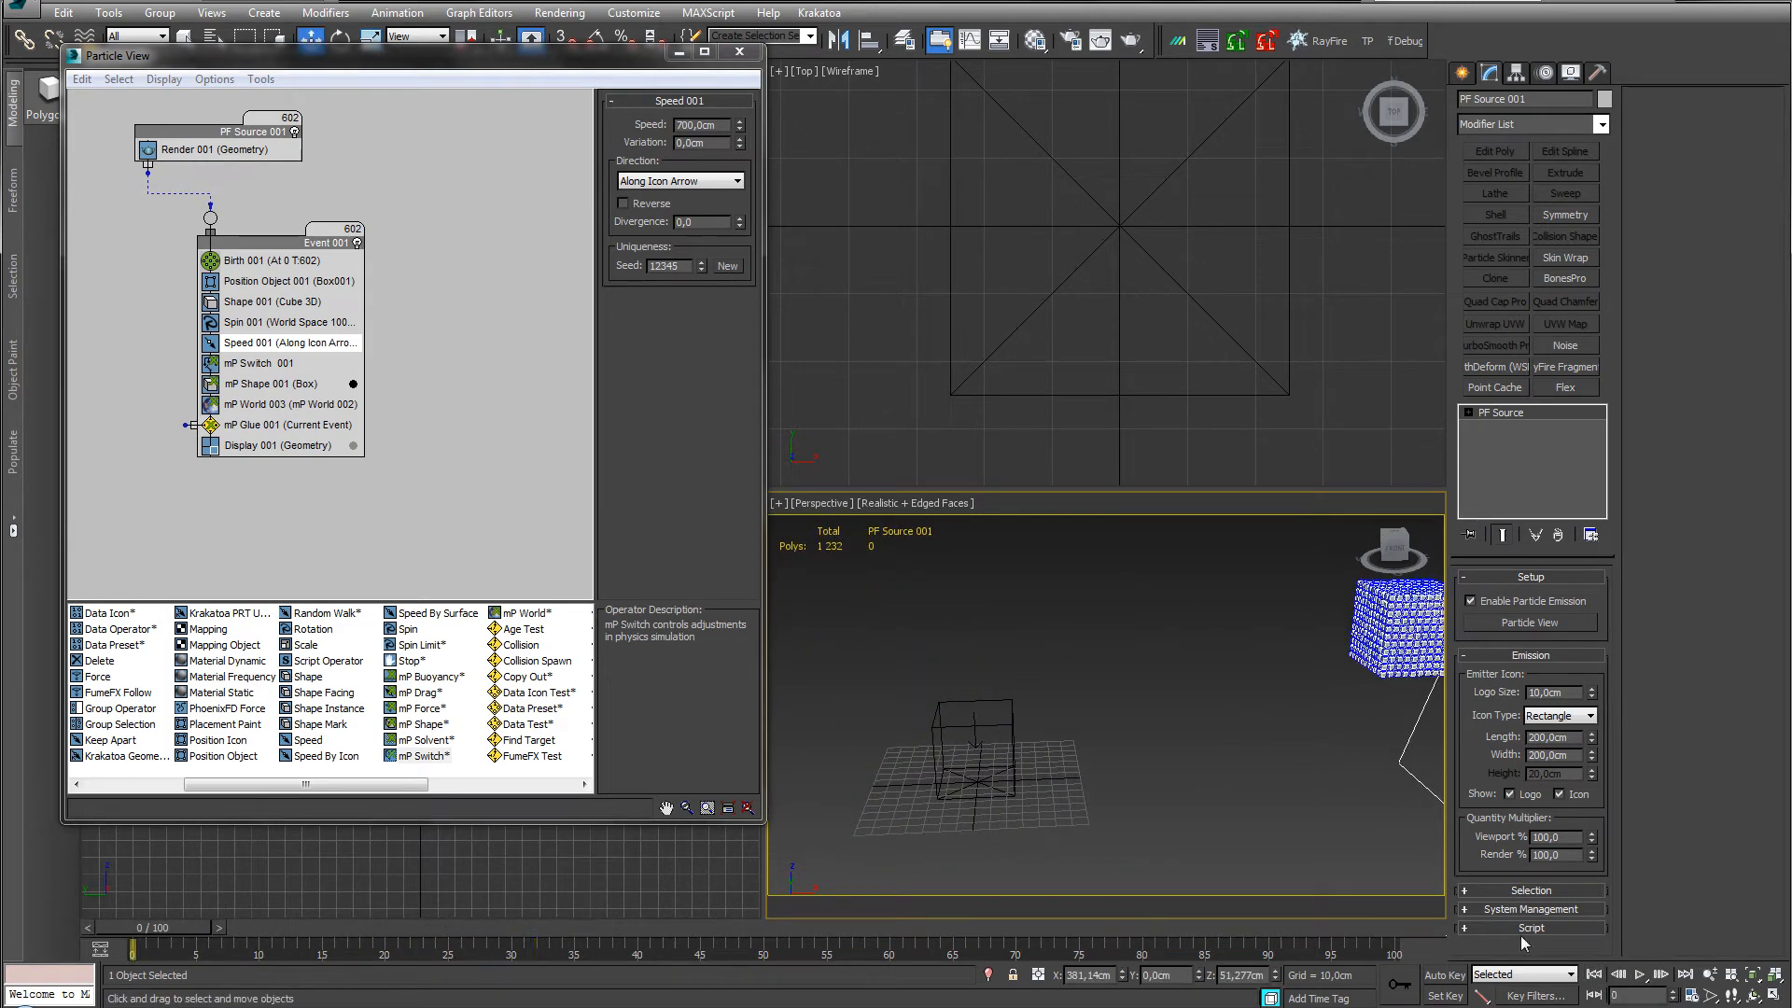
Set both Max Force and Max Torque of the mP Glue bindings to 6000.
click(261, 365)
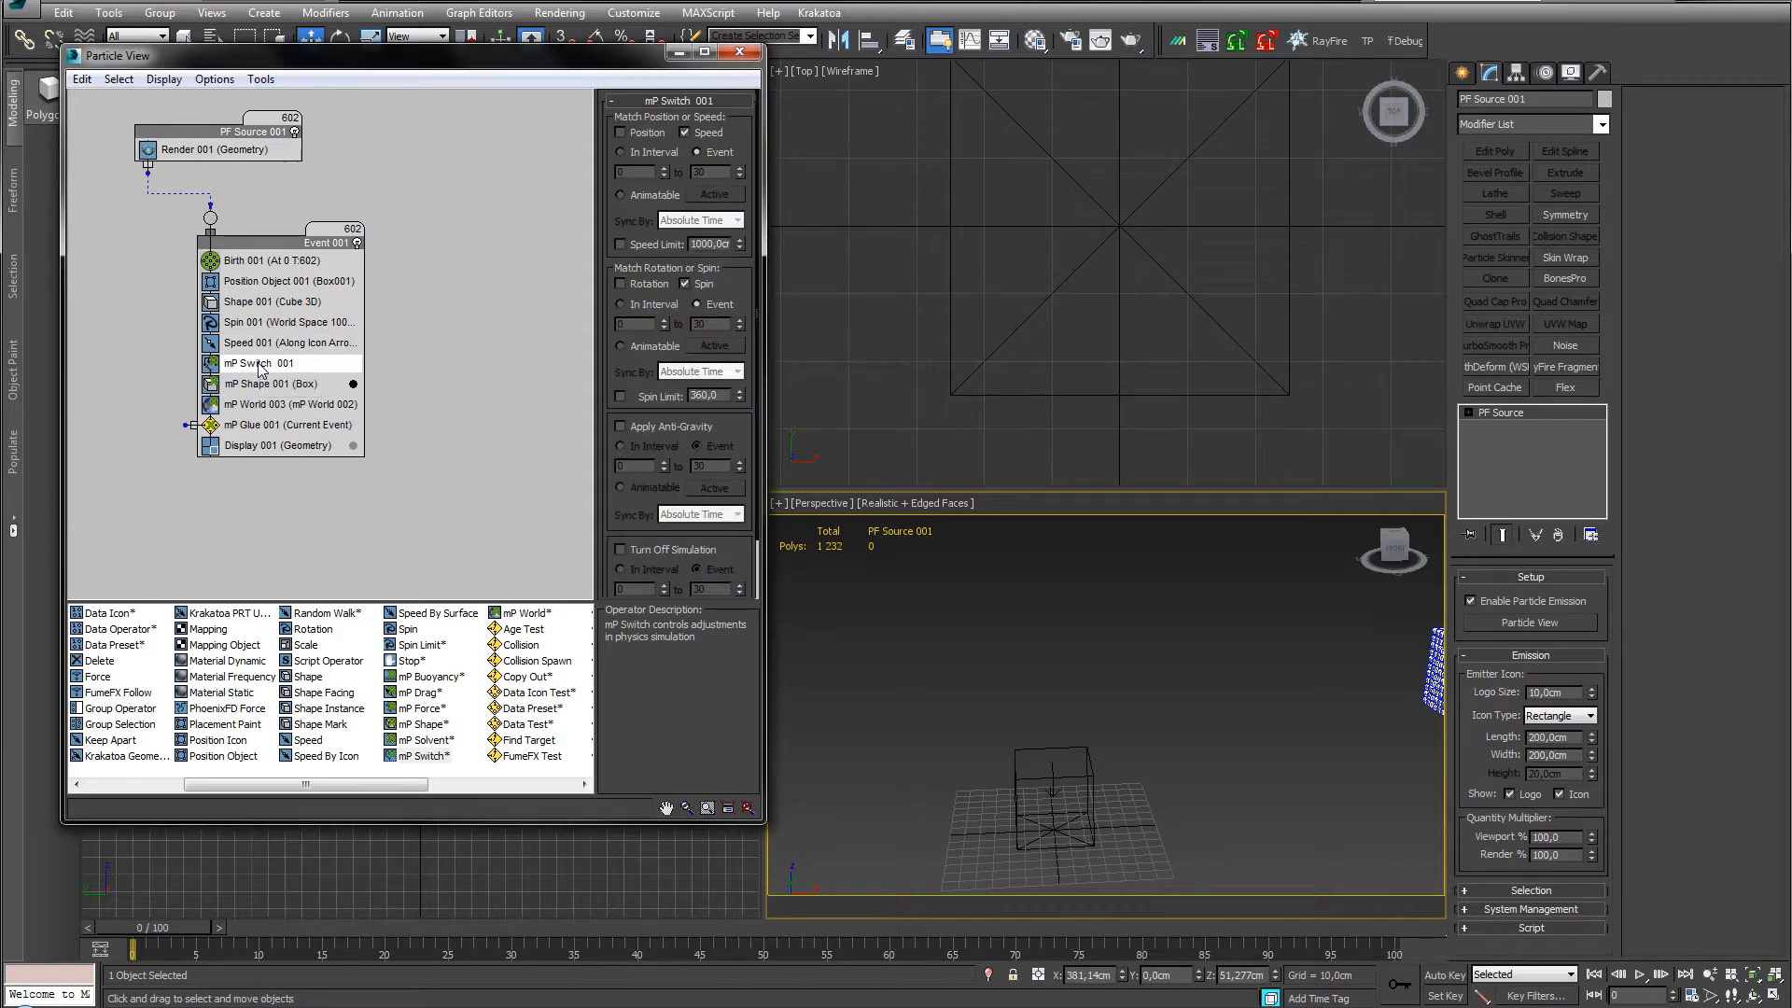
click(271, 425)
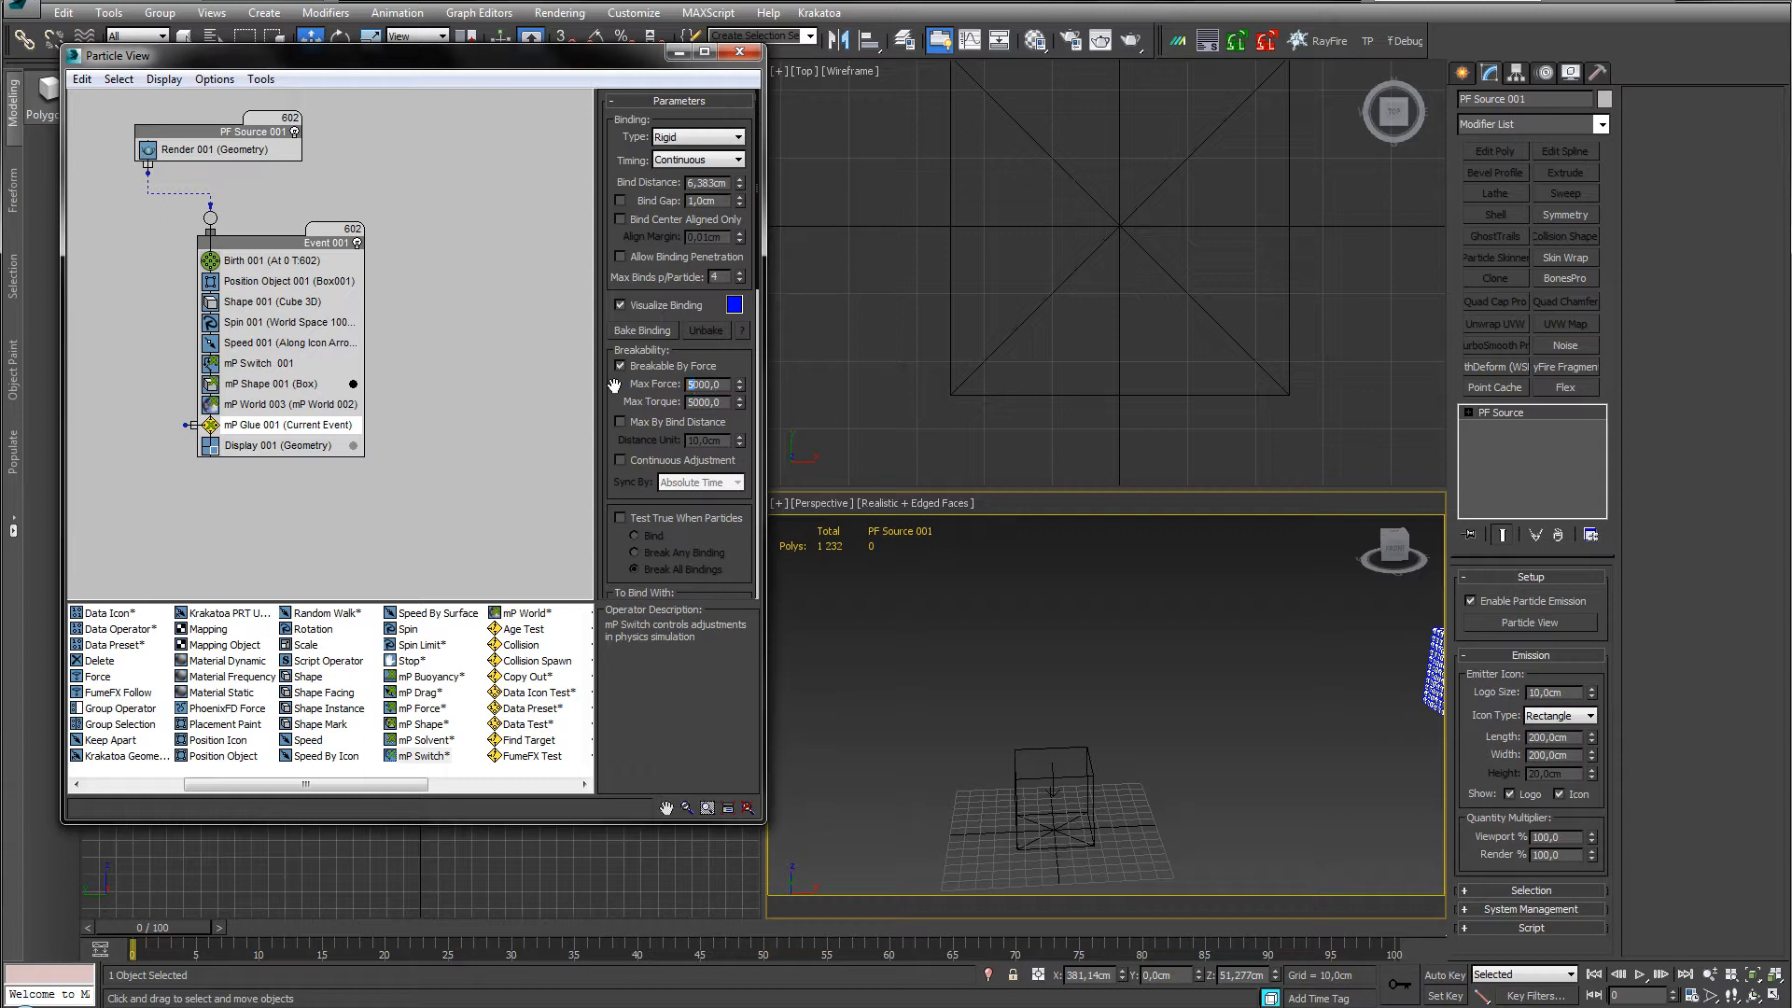
double_click(692, 384)
drag(695, 404, 644, 404)
key(Return)
Replay the simulation with the stronger glue to examine the cube's landing, and go back to the start.
middle_drag(987, 677, 960, 652)
scroll(1133, 703, down, 4)
middle_drag(1110, 698, 1083, 679)
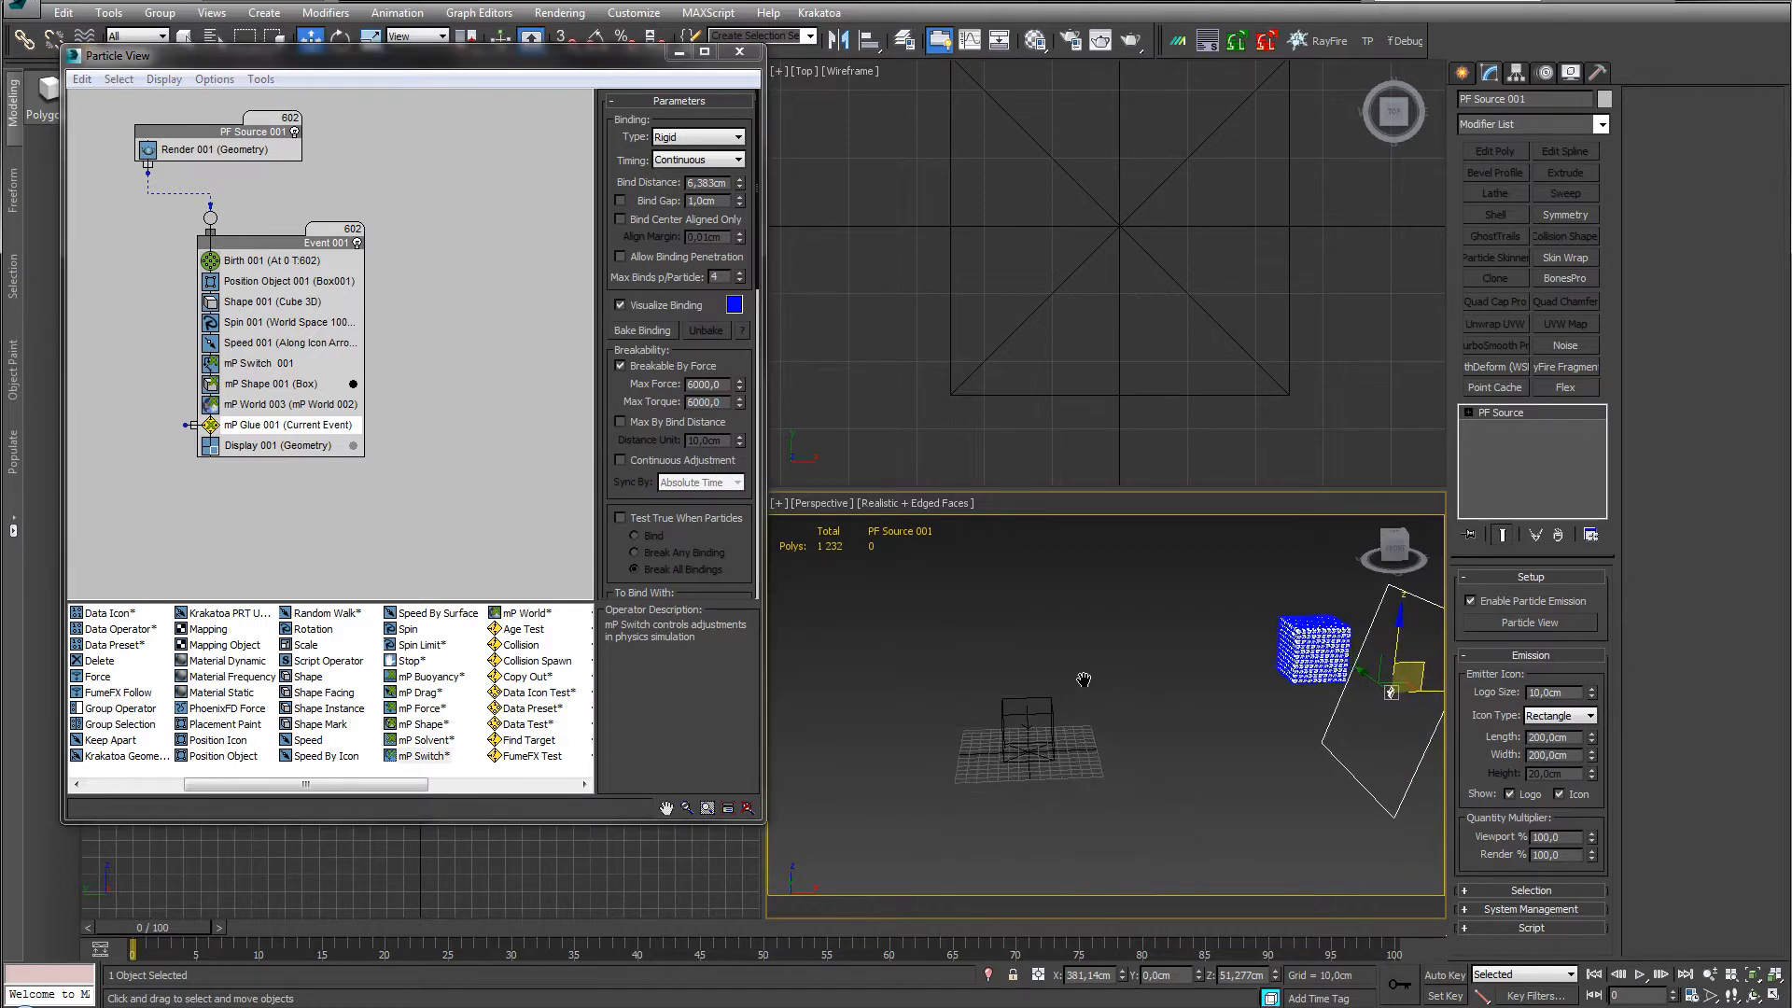
click(1640, 974)
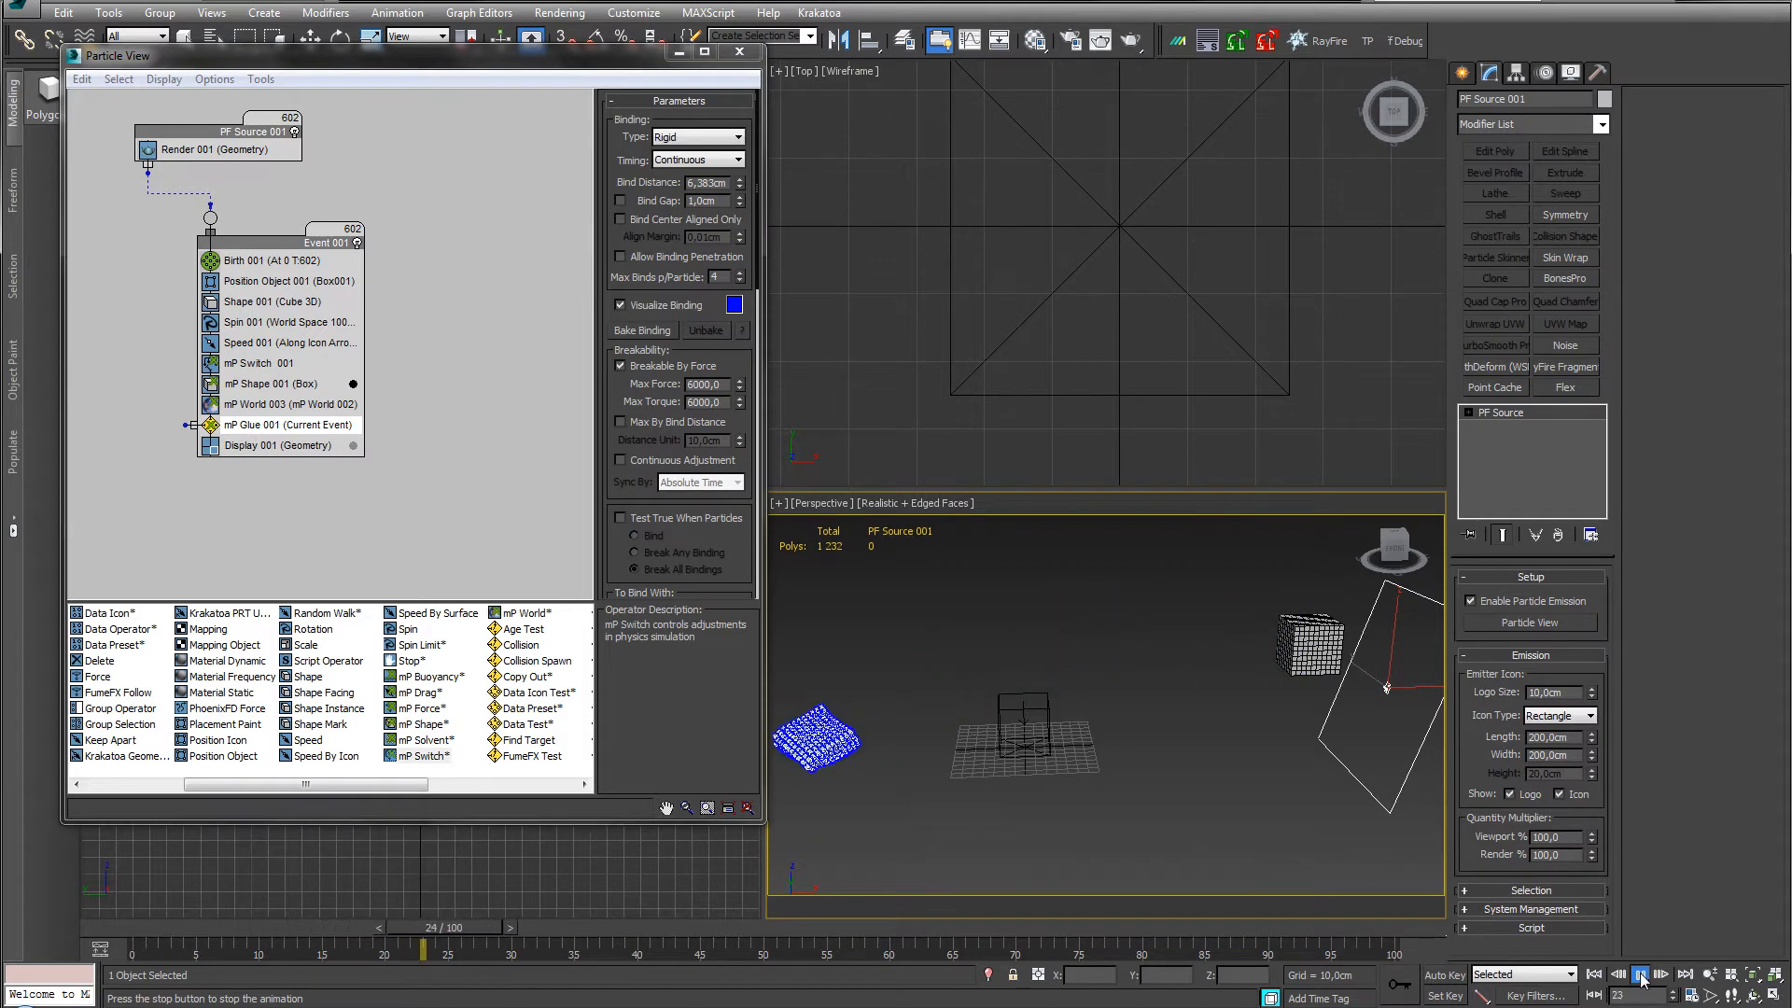
middle_drag(1079, 845, 1284, 814)
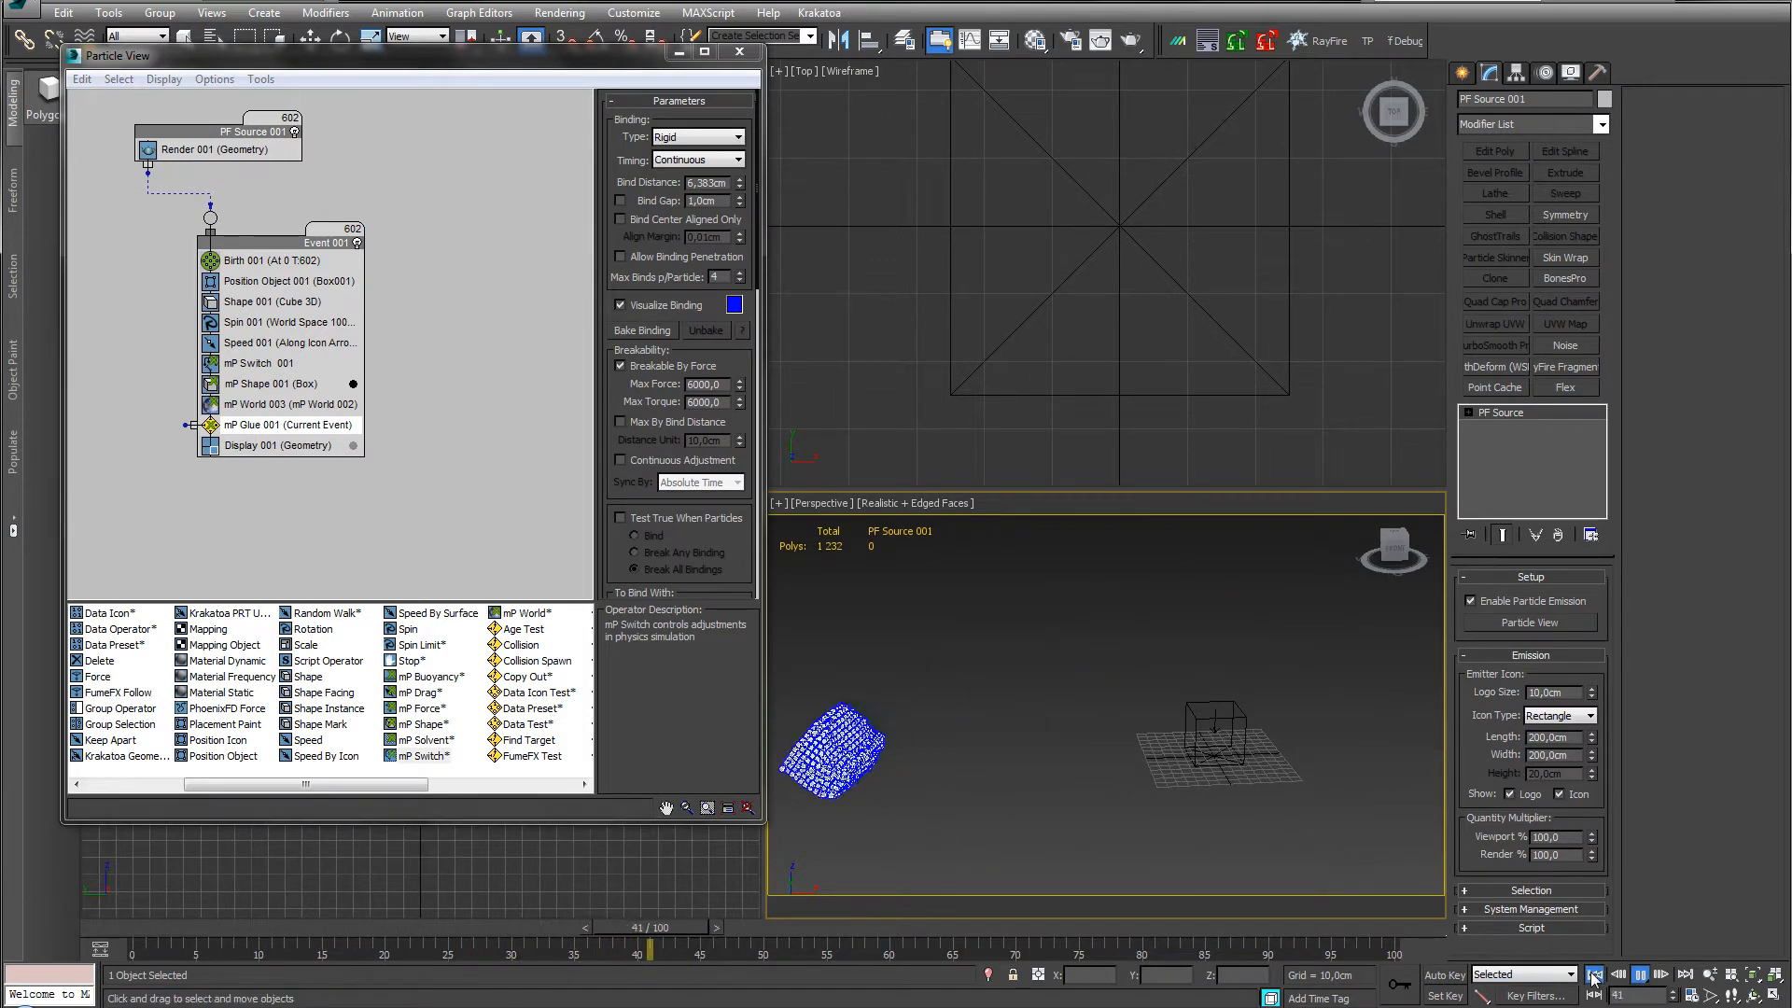
click(1593, 974)
middle_drag(1364, 751, 1053, 701)
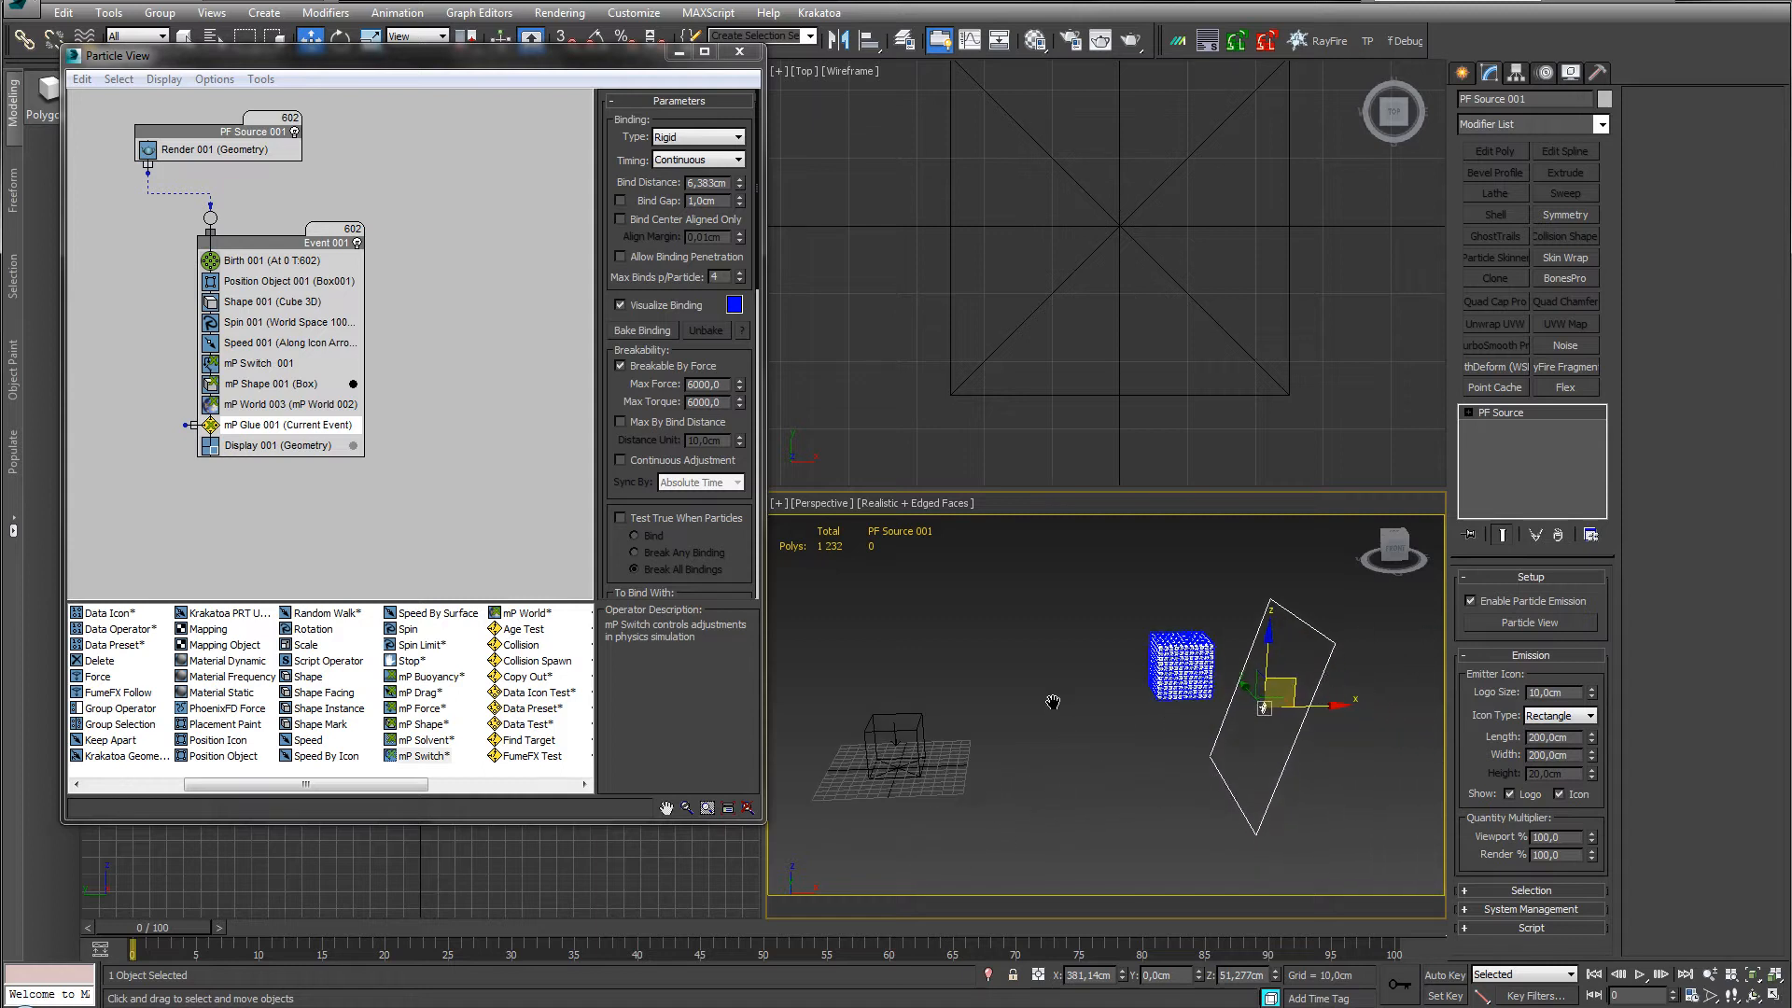
scroll(1052, 701, up, 2)
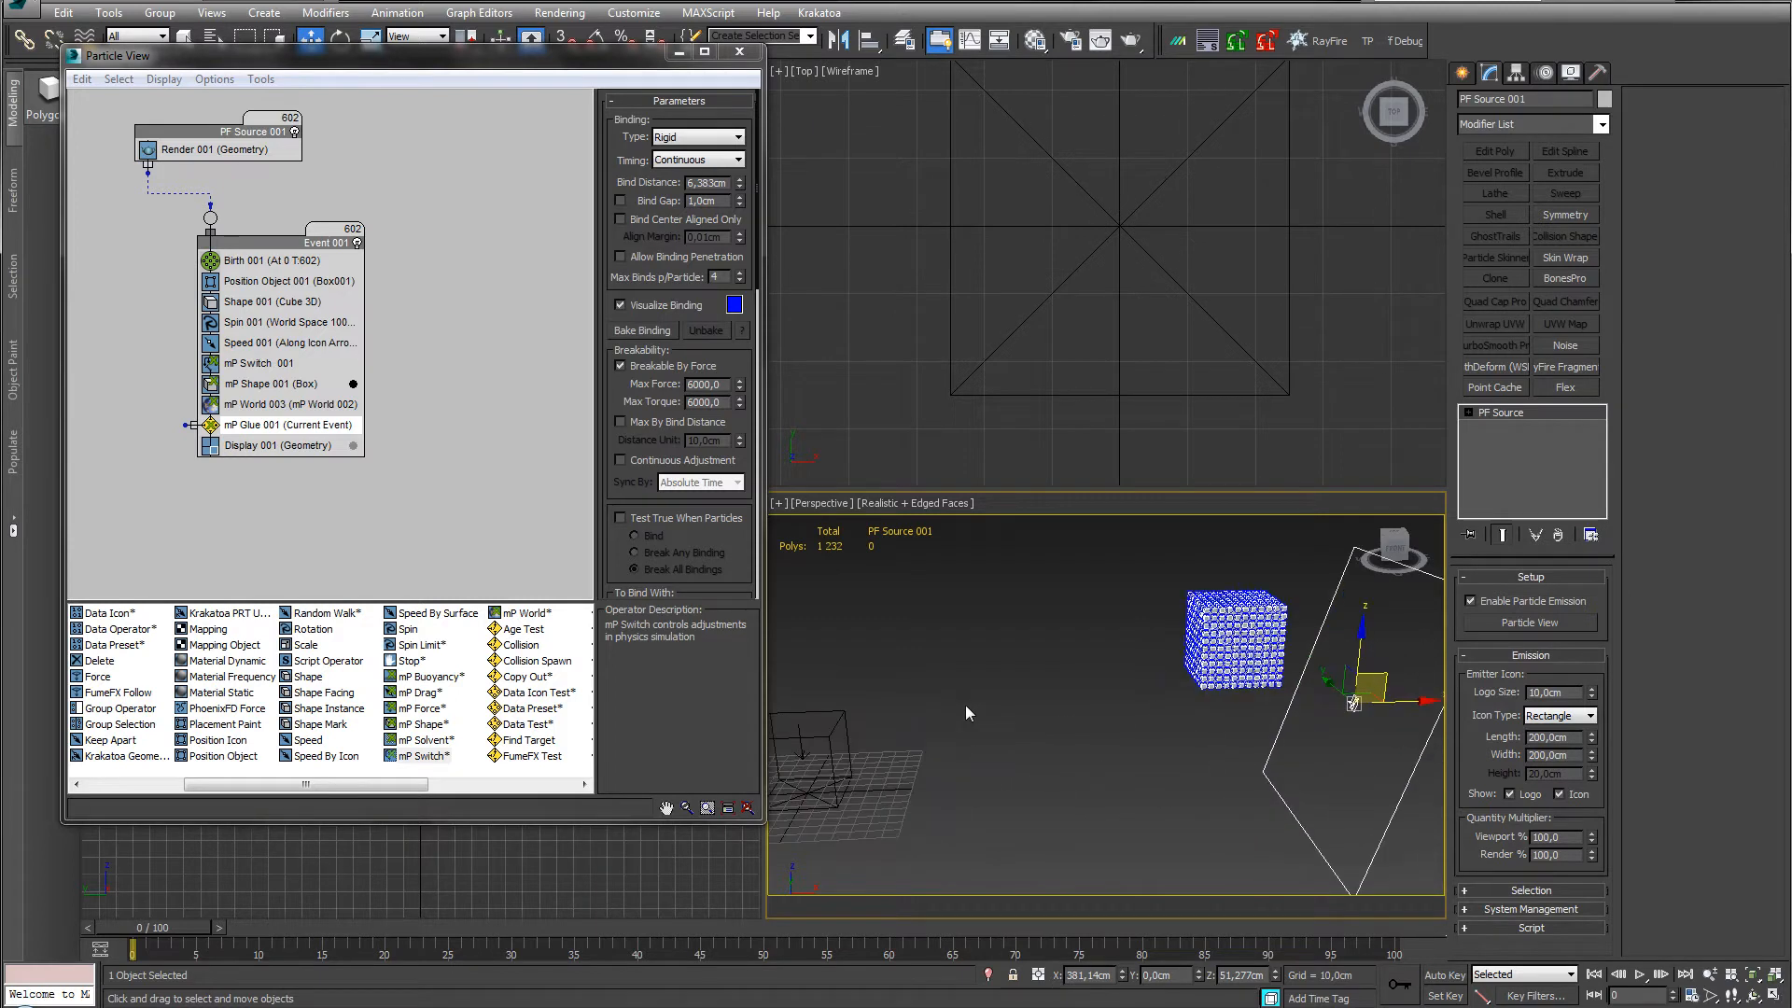
Reduce the cube size in Shape 001 to 2.594 cm and reopen the mP Glue settings.
click(280, 303)
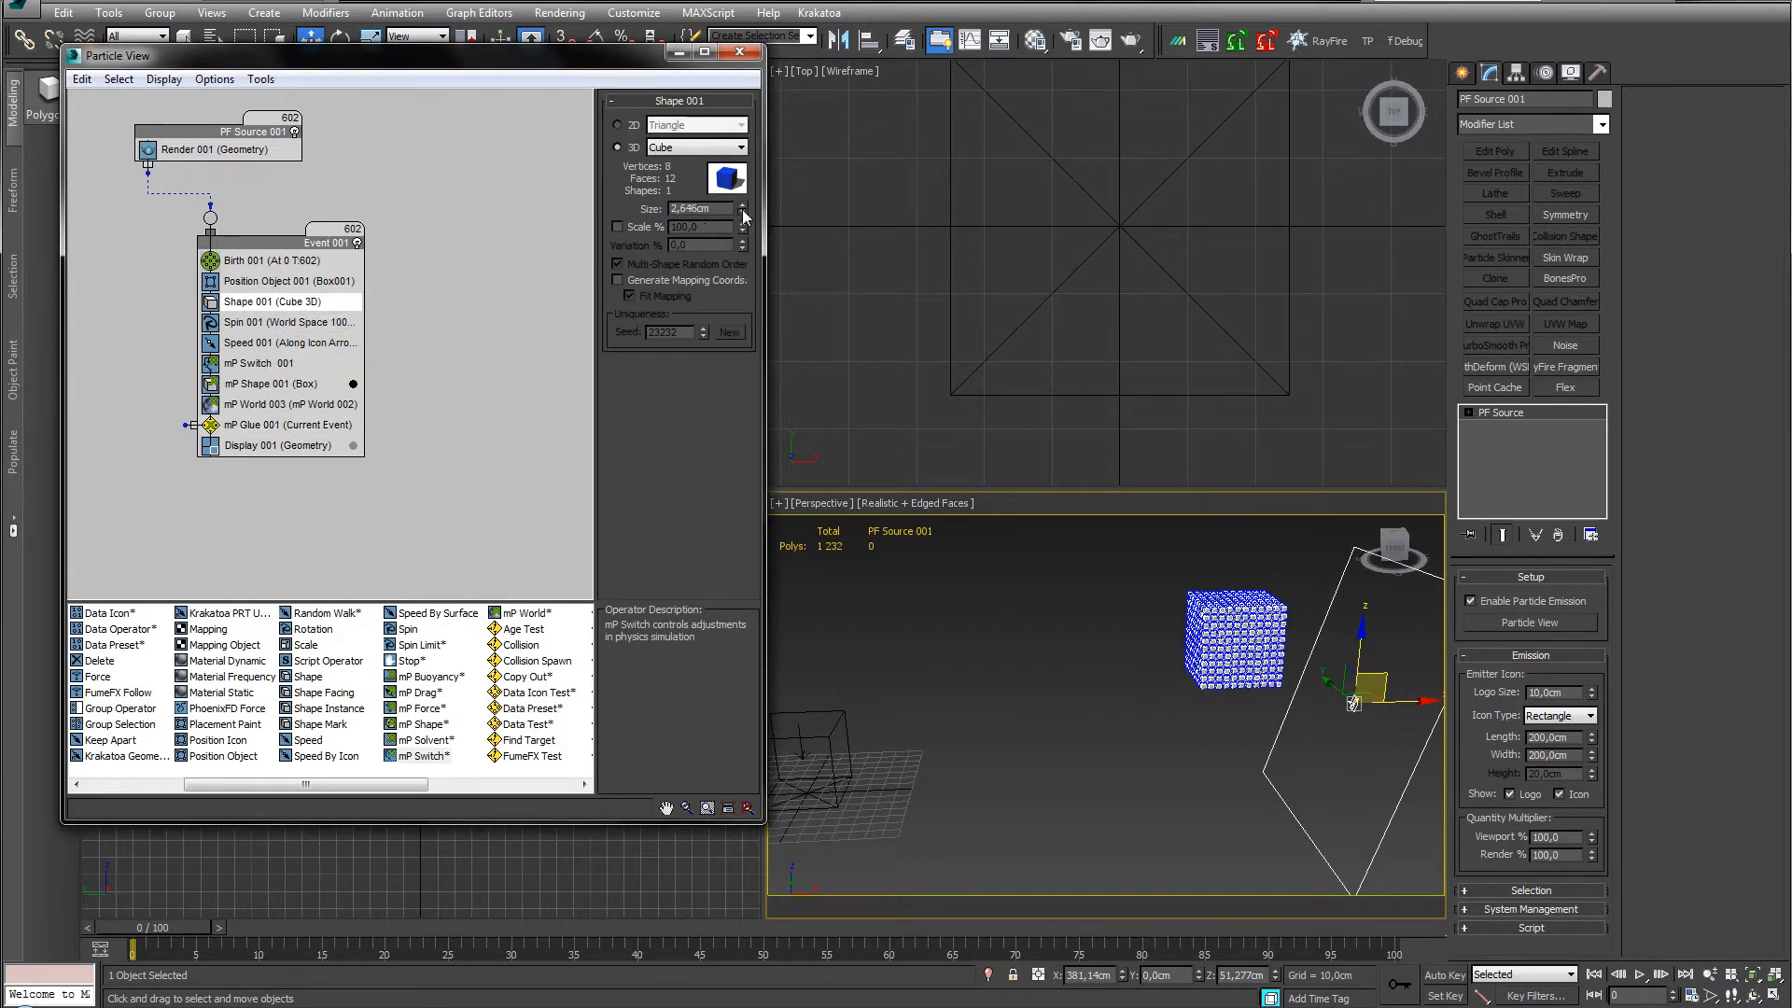
click(744, 214)
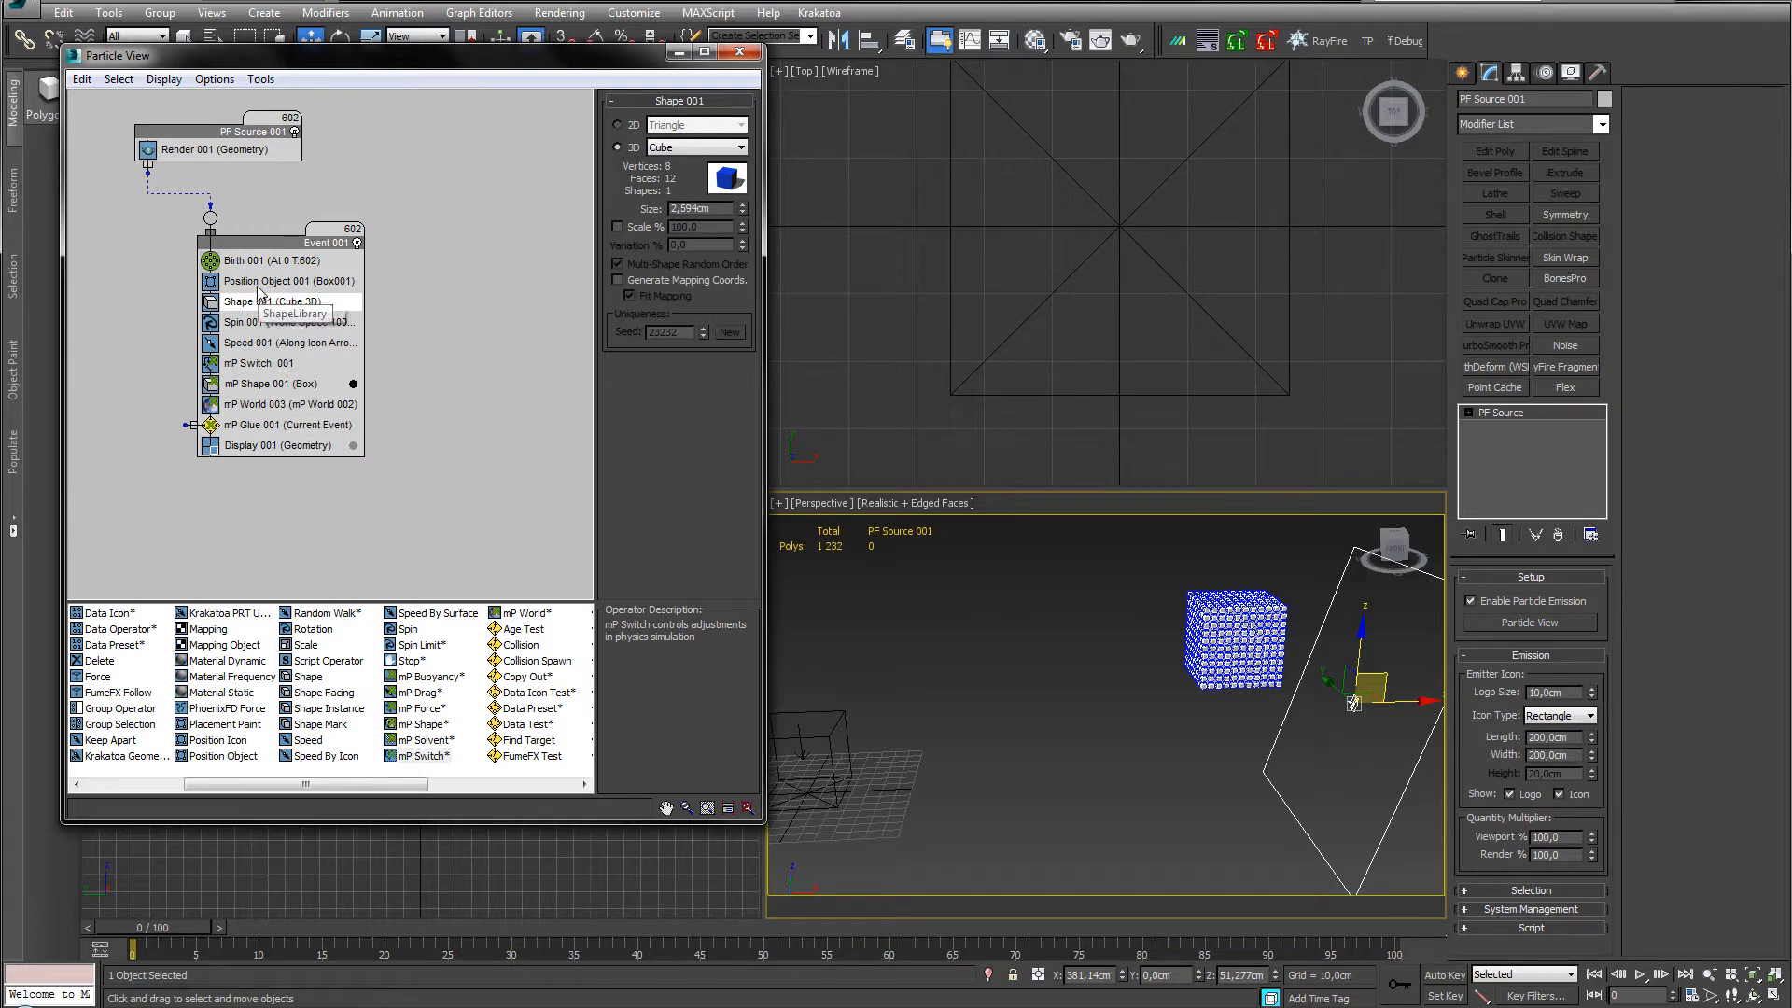
click(280, 425)
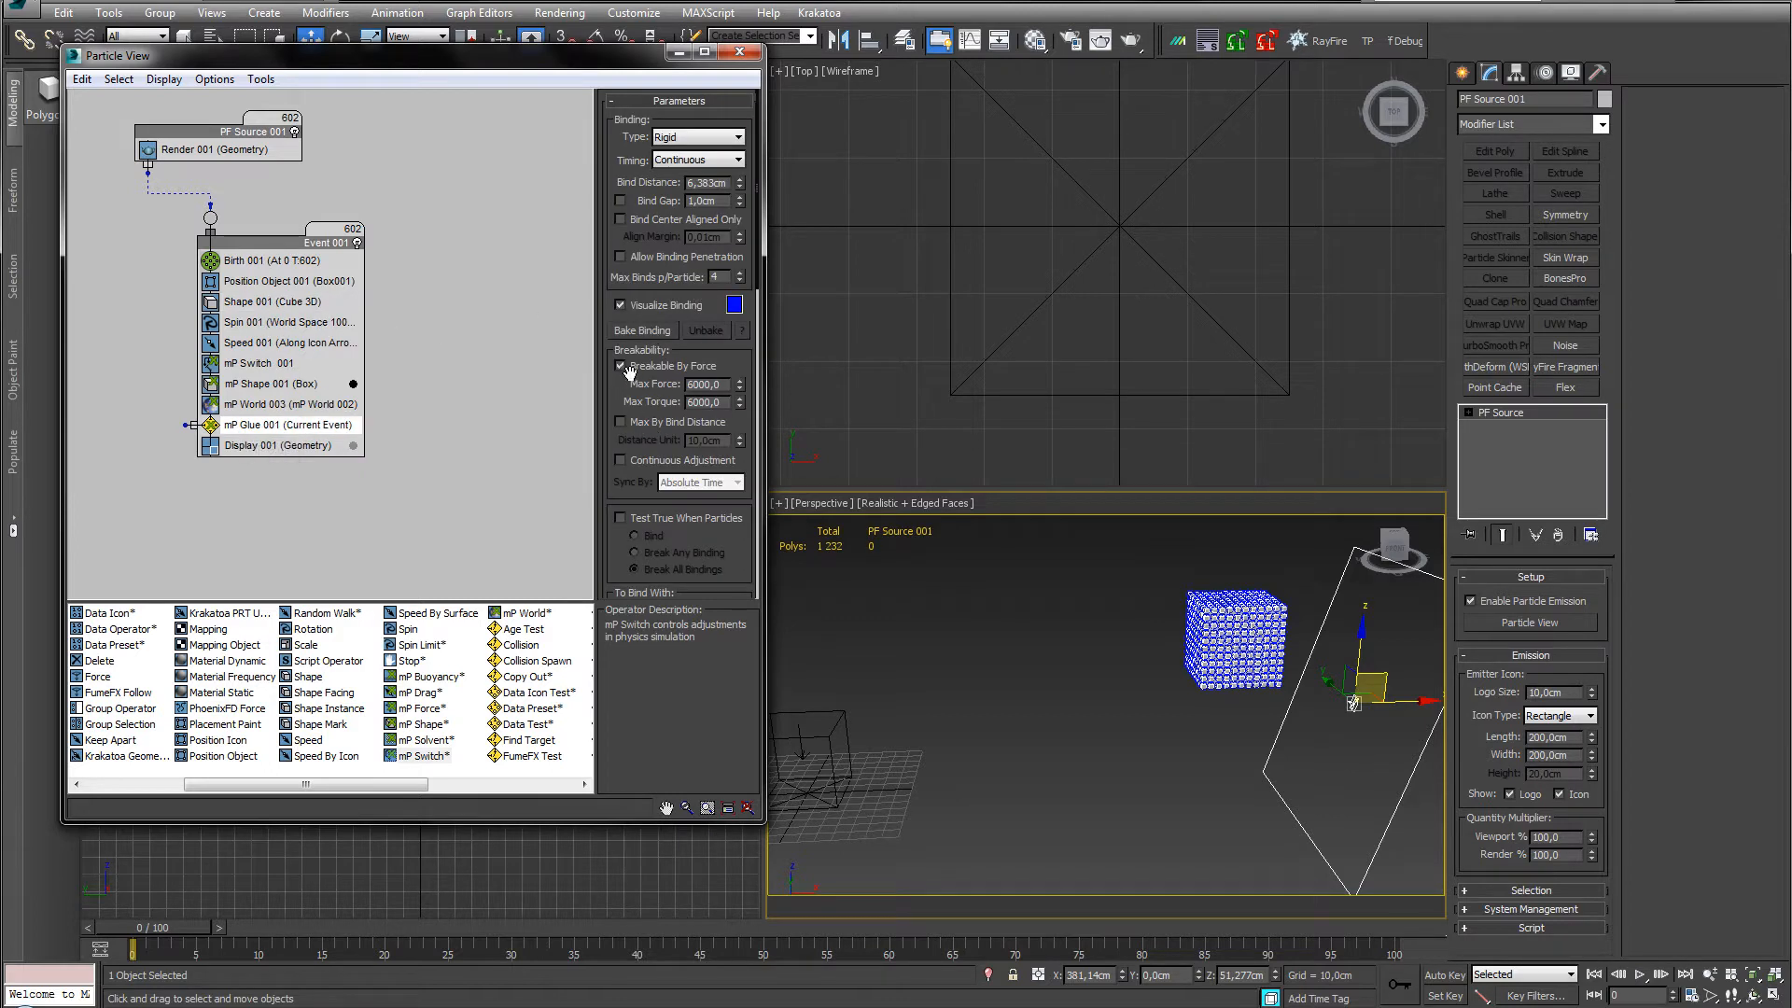
Turn off binding visualization in mP Glue 001 and disable the Display 001 operator.
click(620, 304)
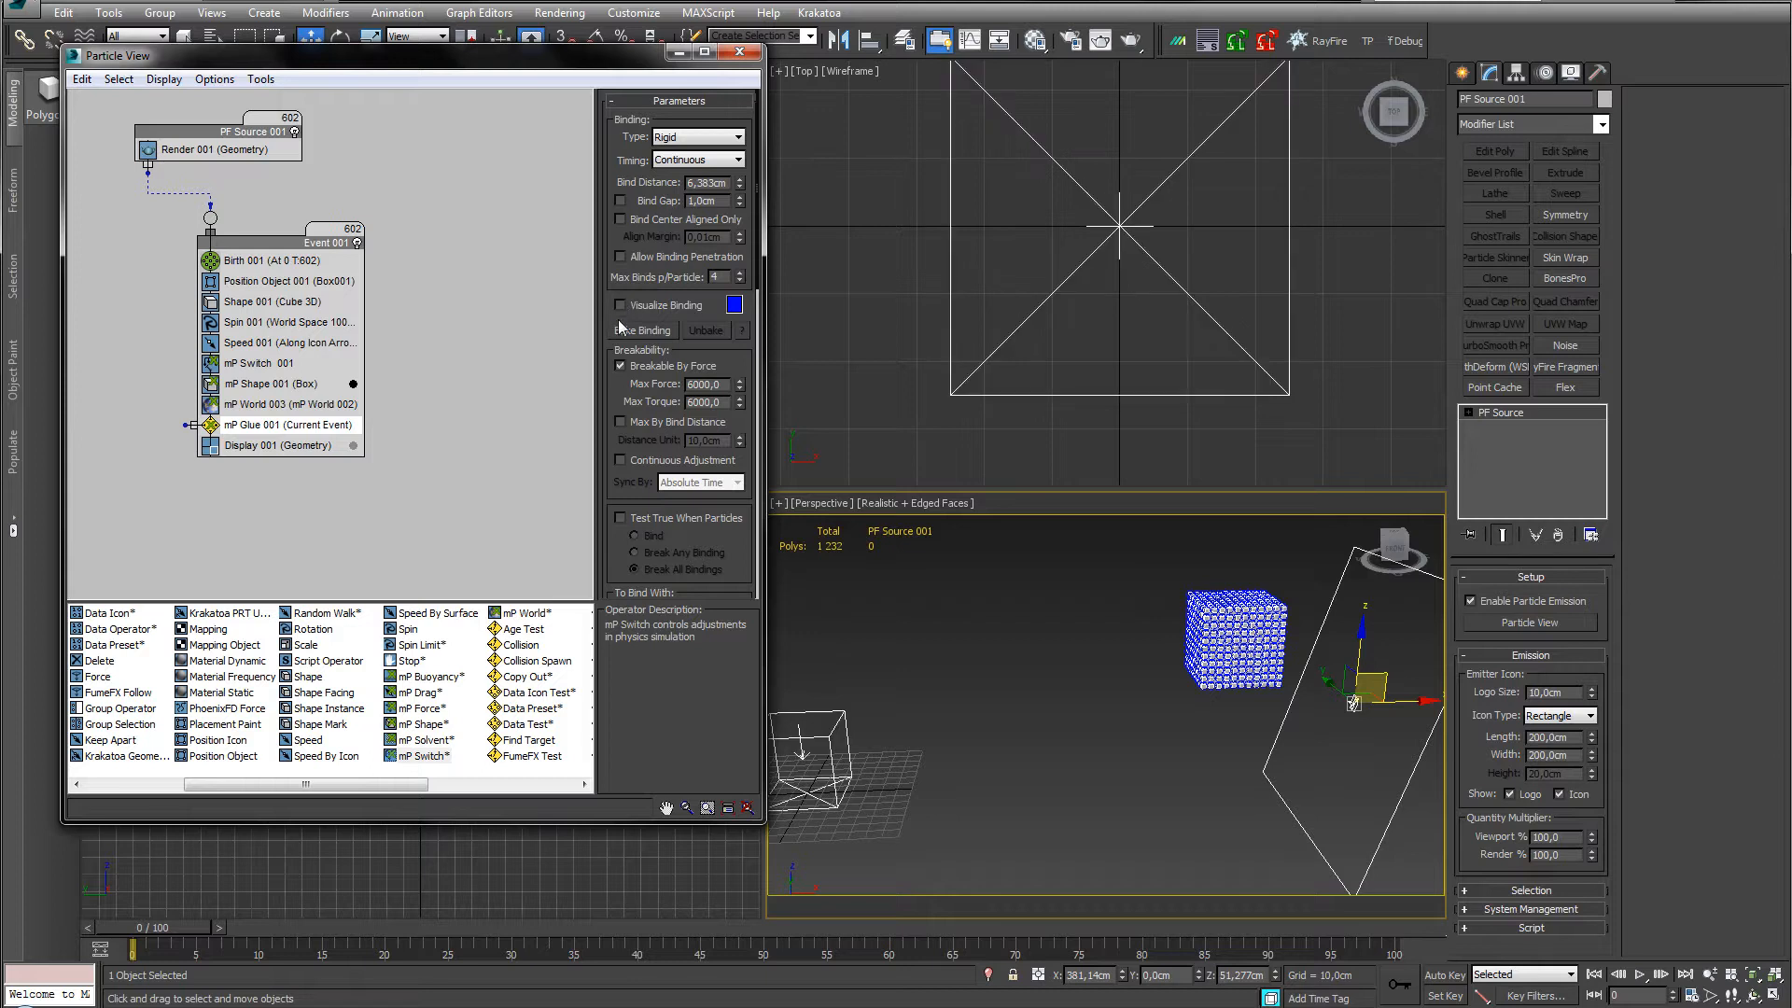
click(210, 445)
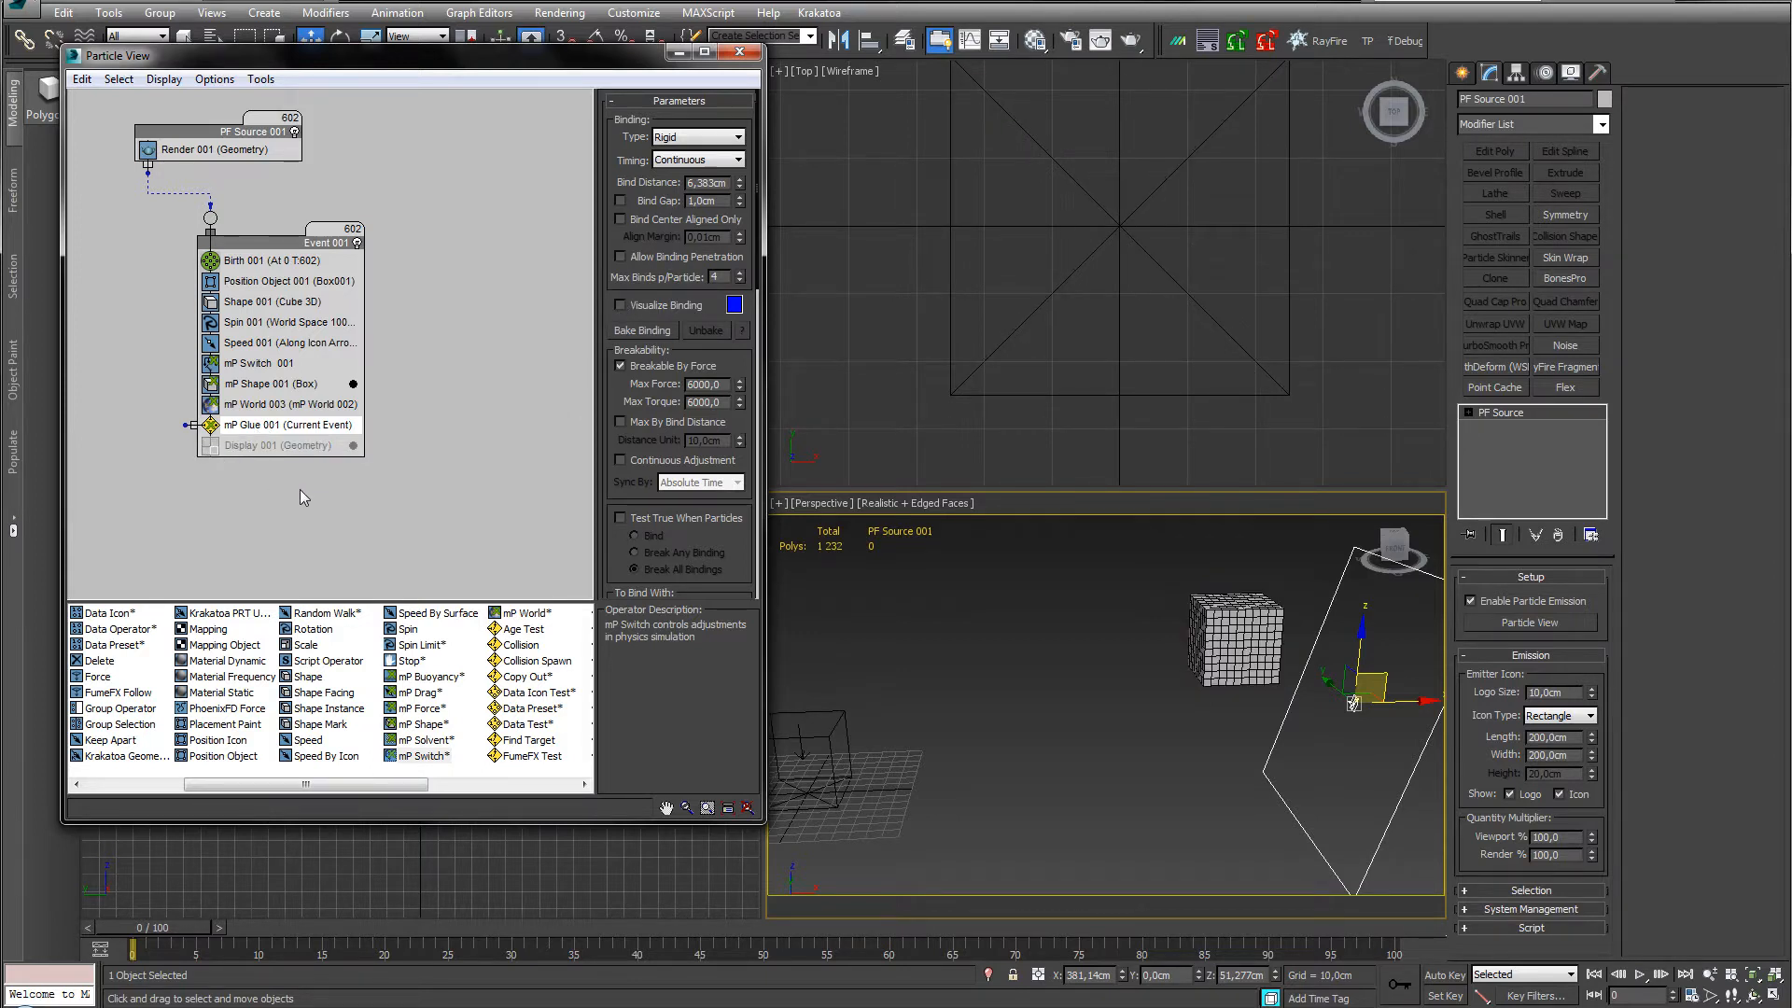
scroll(1150, 713, down, 2)
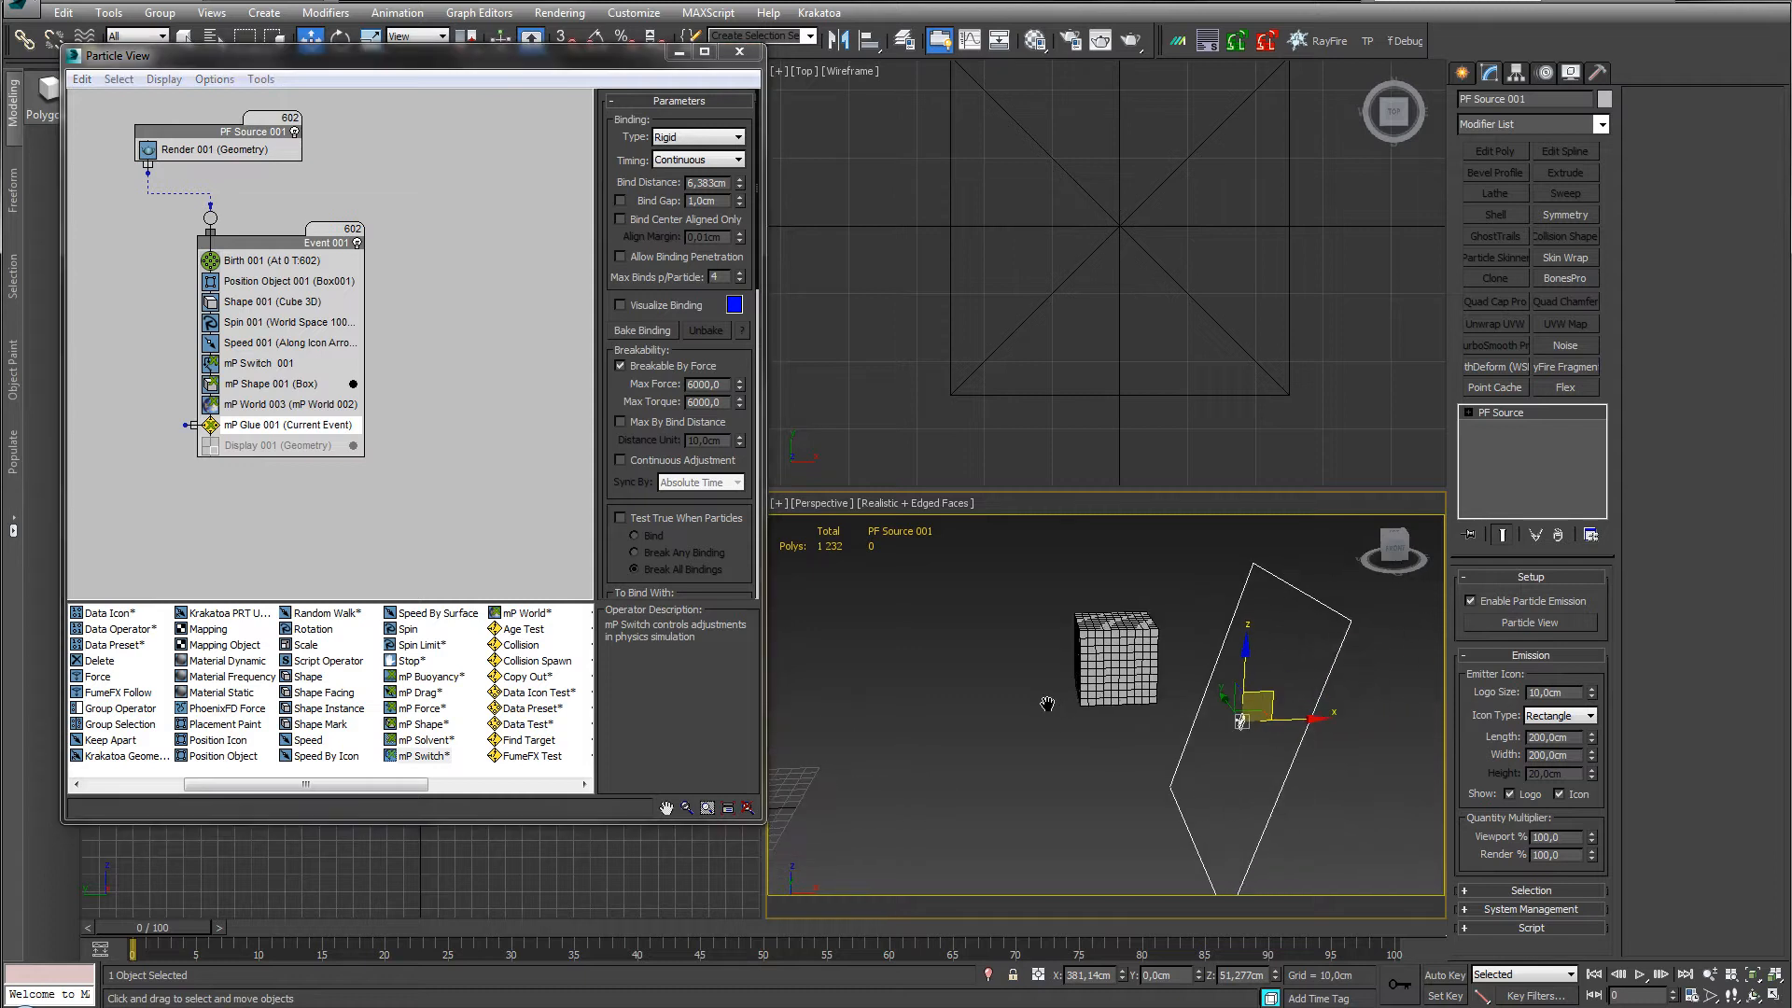
Clone the cube Box001 as an independent copy named Box002.
scroll(1156, 713, up, 5)
click(1178, 638)
right_click(1177, 638)
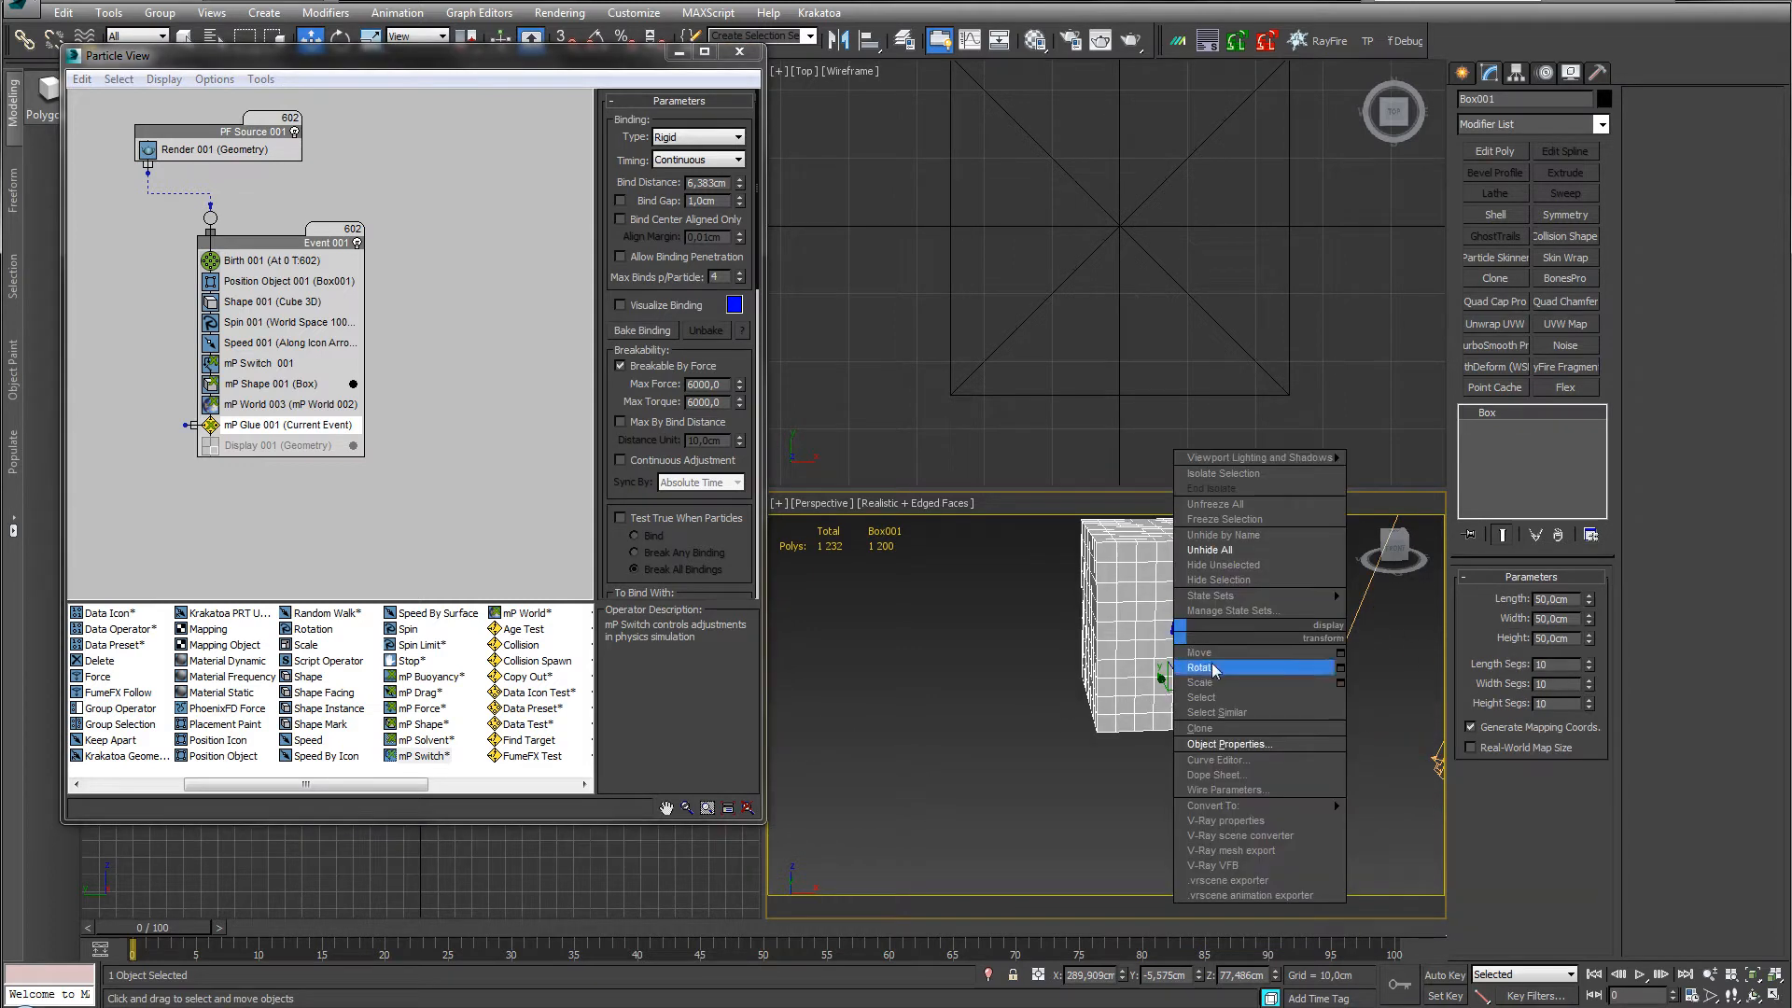
click(1221, 724)
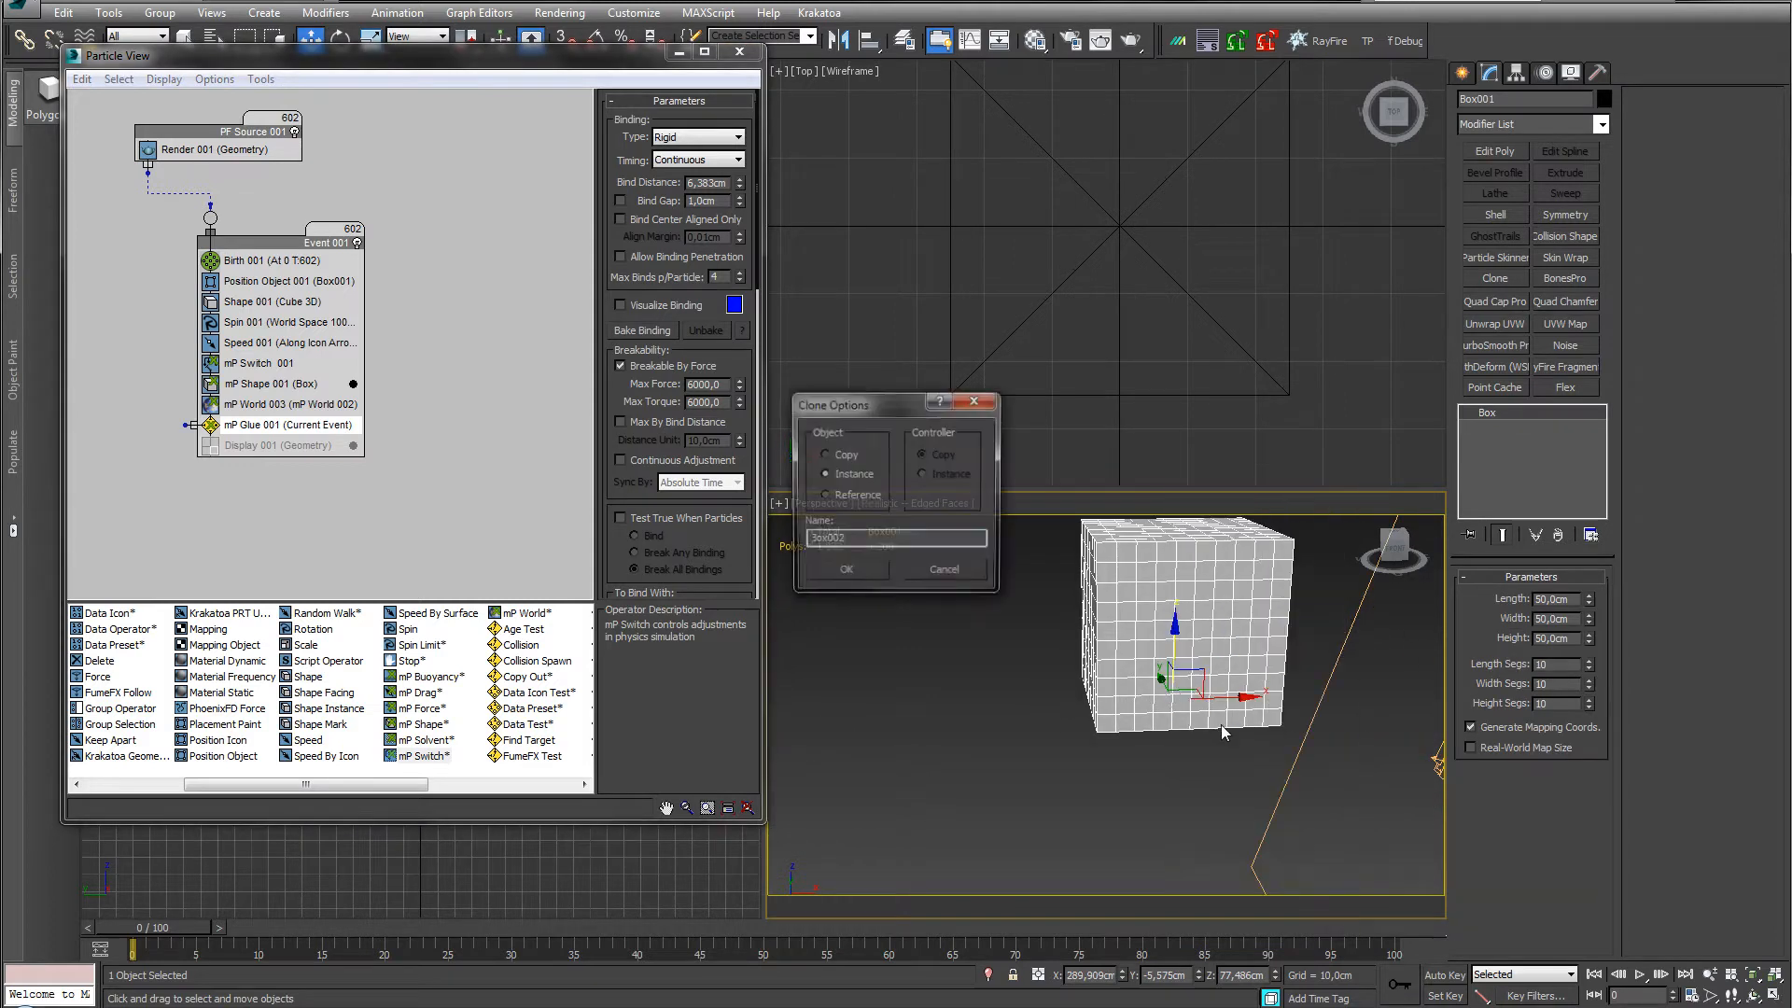
click(843, 453)
click(856, 575)
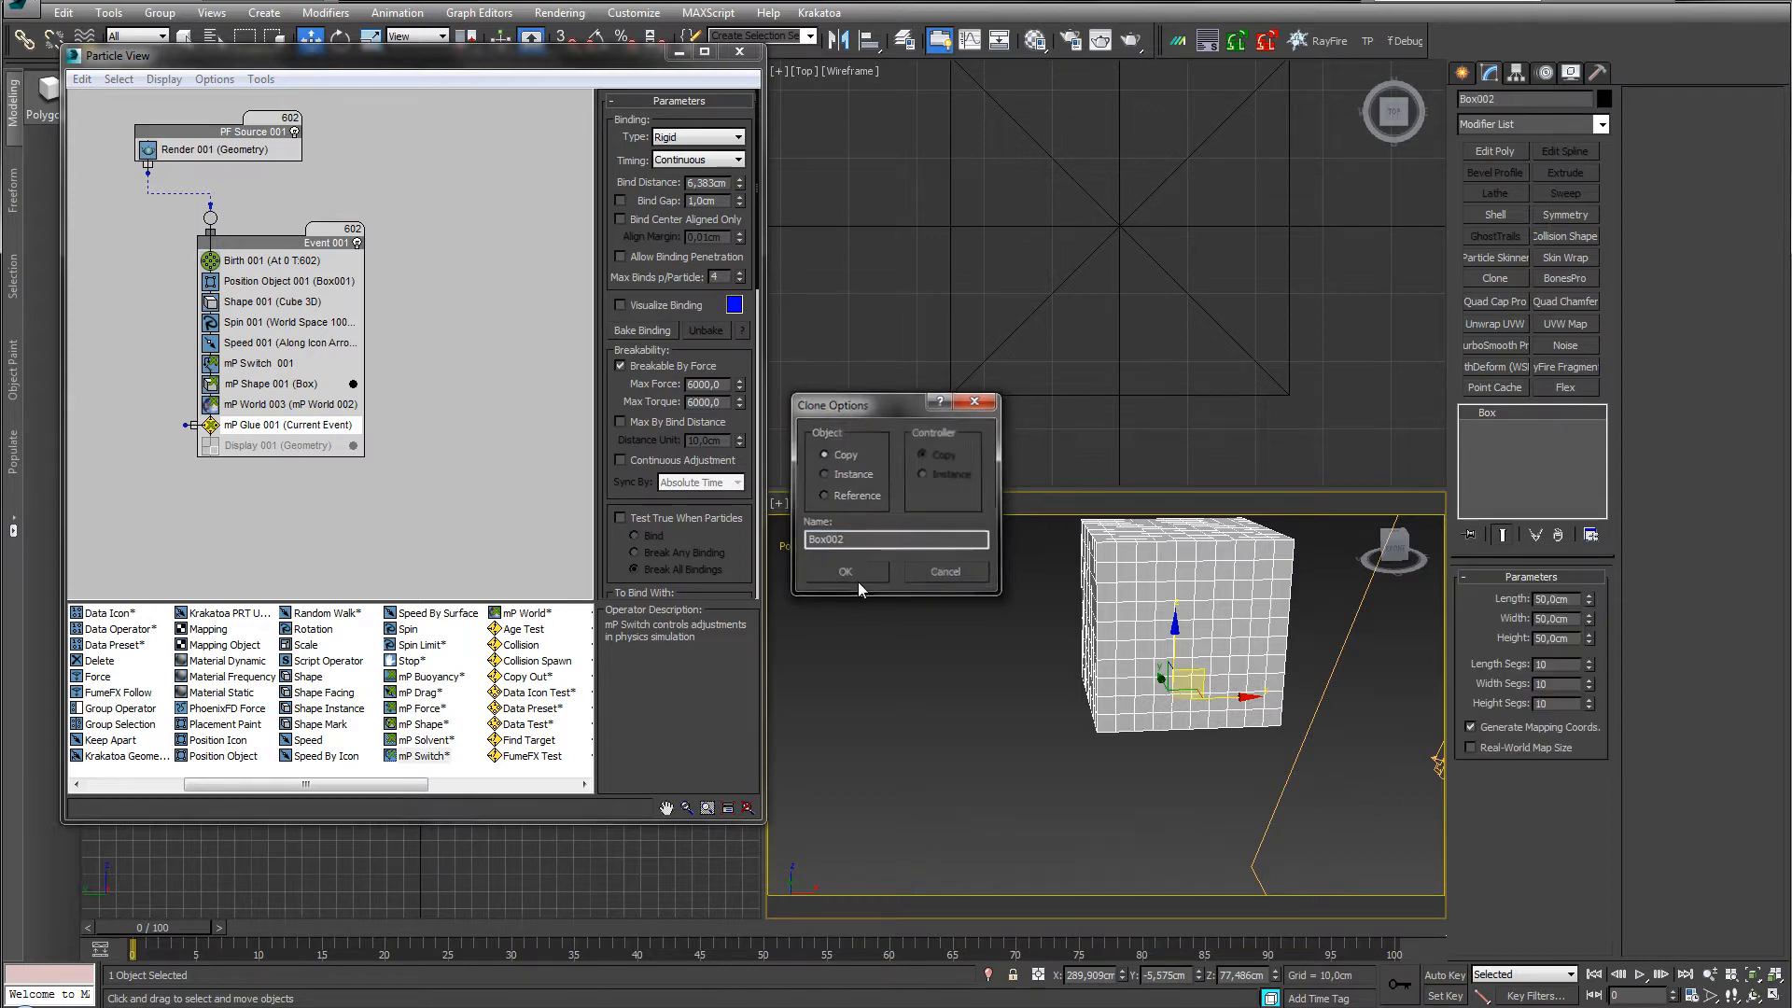
Apply a Particle Skinner modifier to Box002, add PF Source 001 as its particle flow system, and activate skinning.
click(1510, 261)
click(1602, 124)
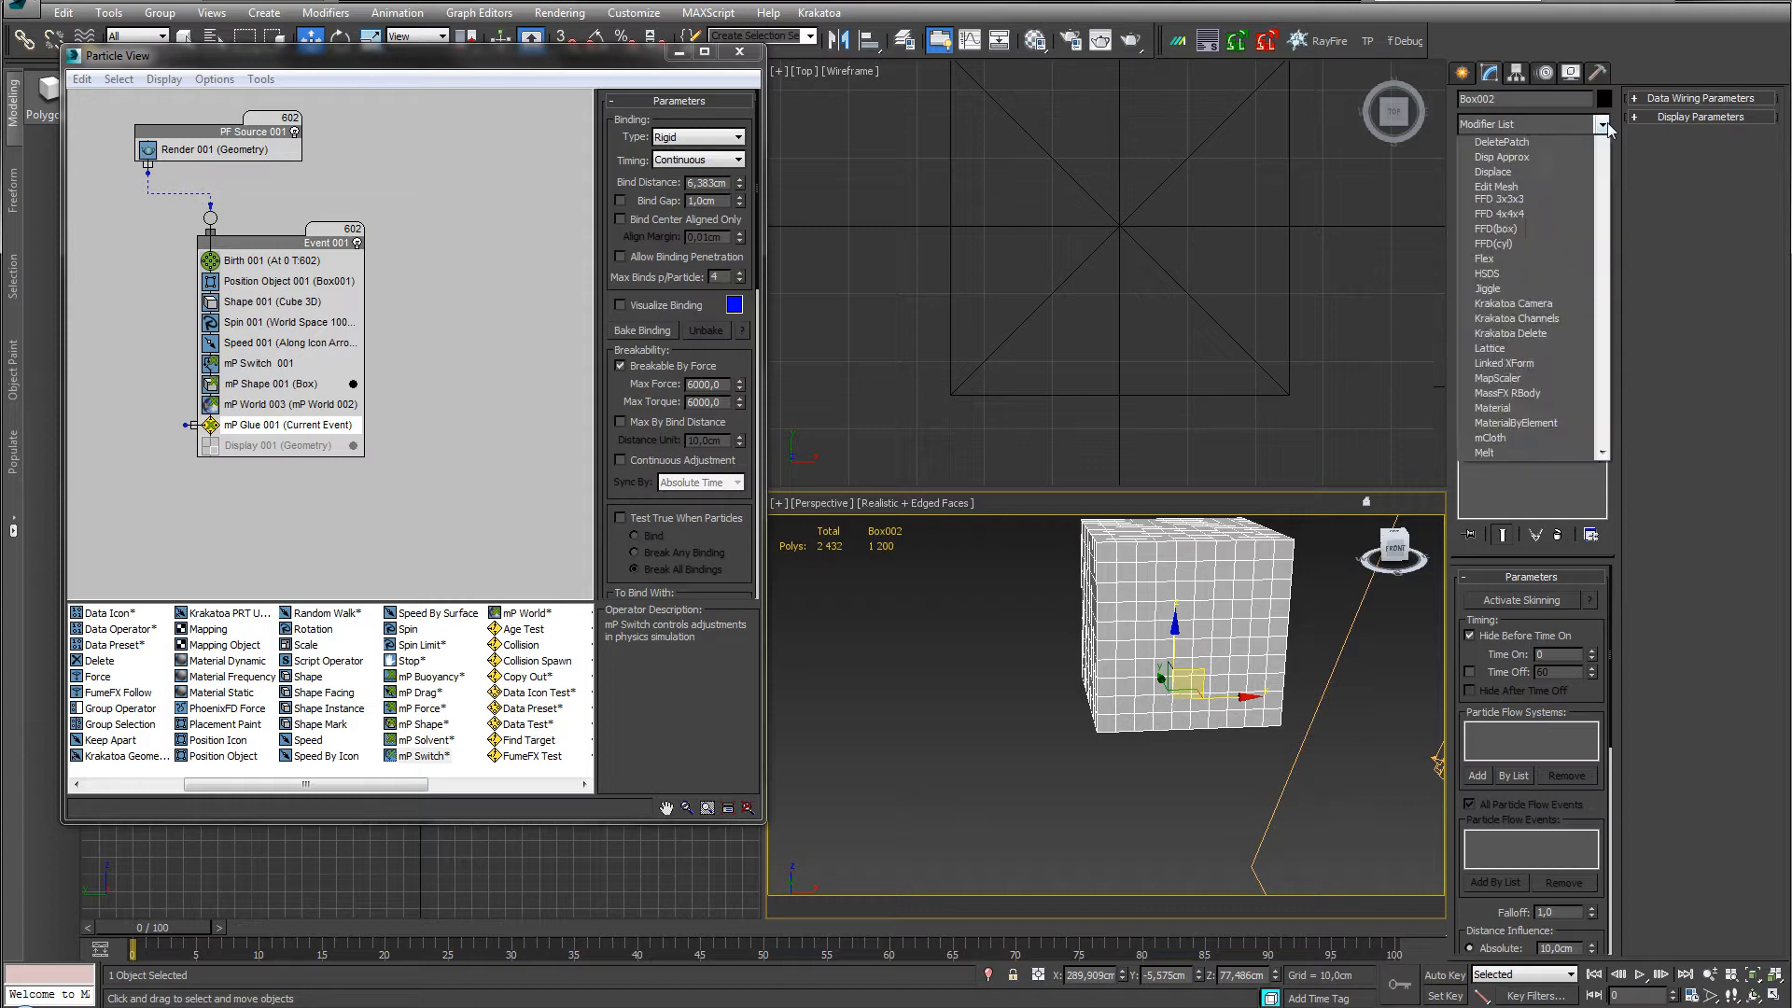
click(1601, 124)
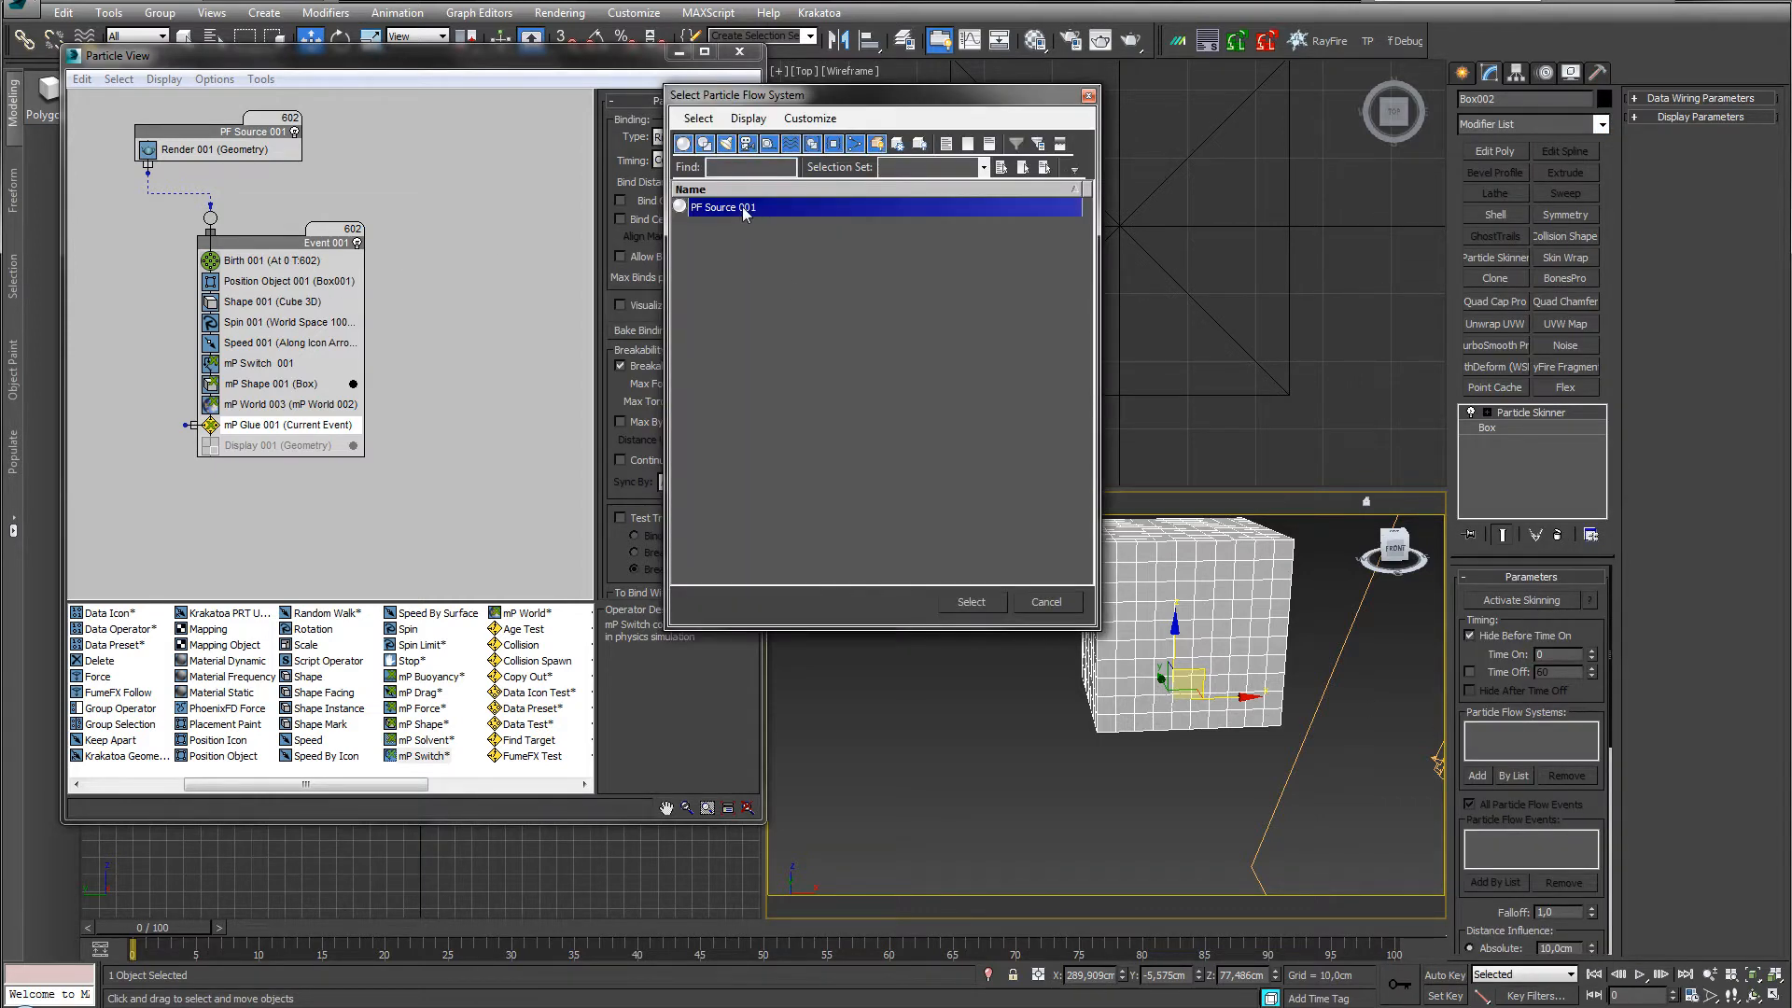
double_click(742, 205)
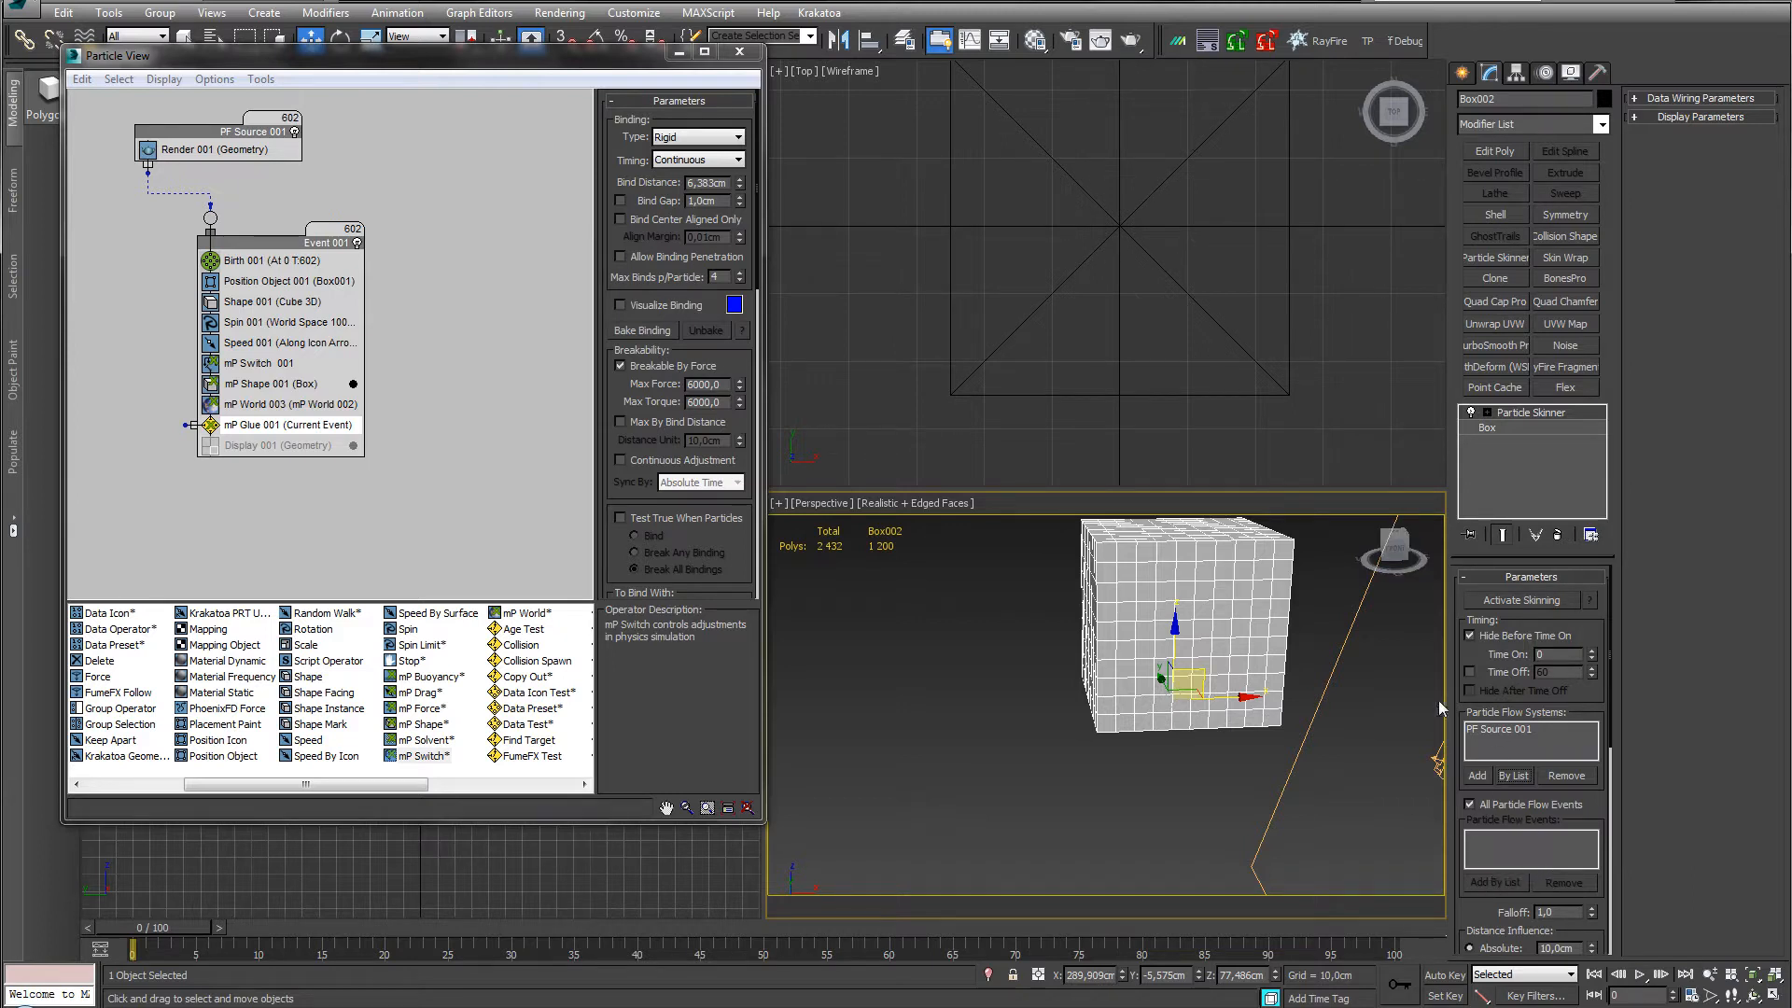
click(1526, 600)
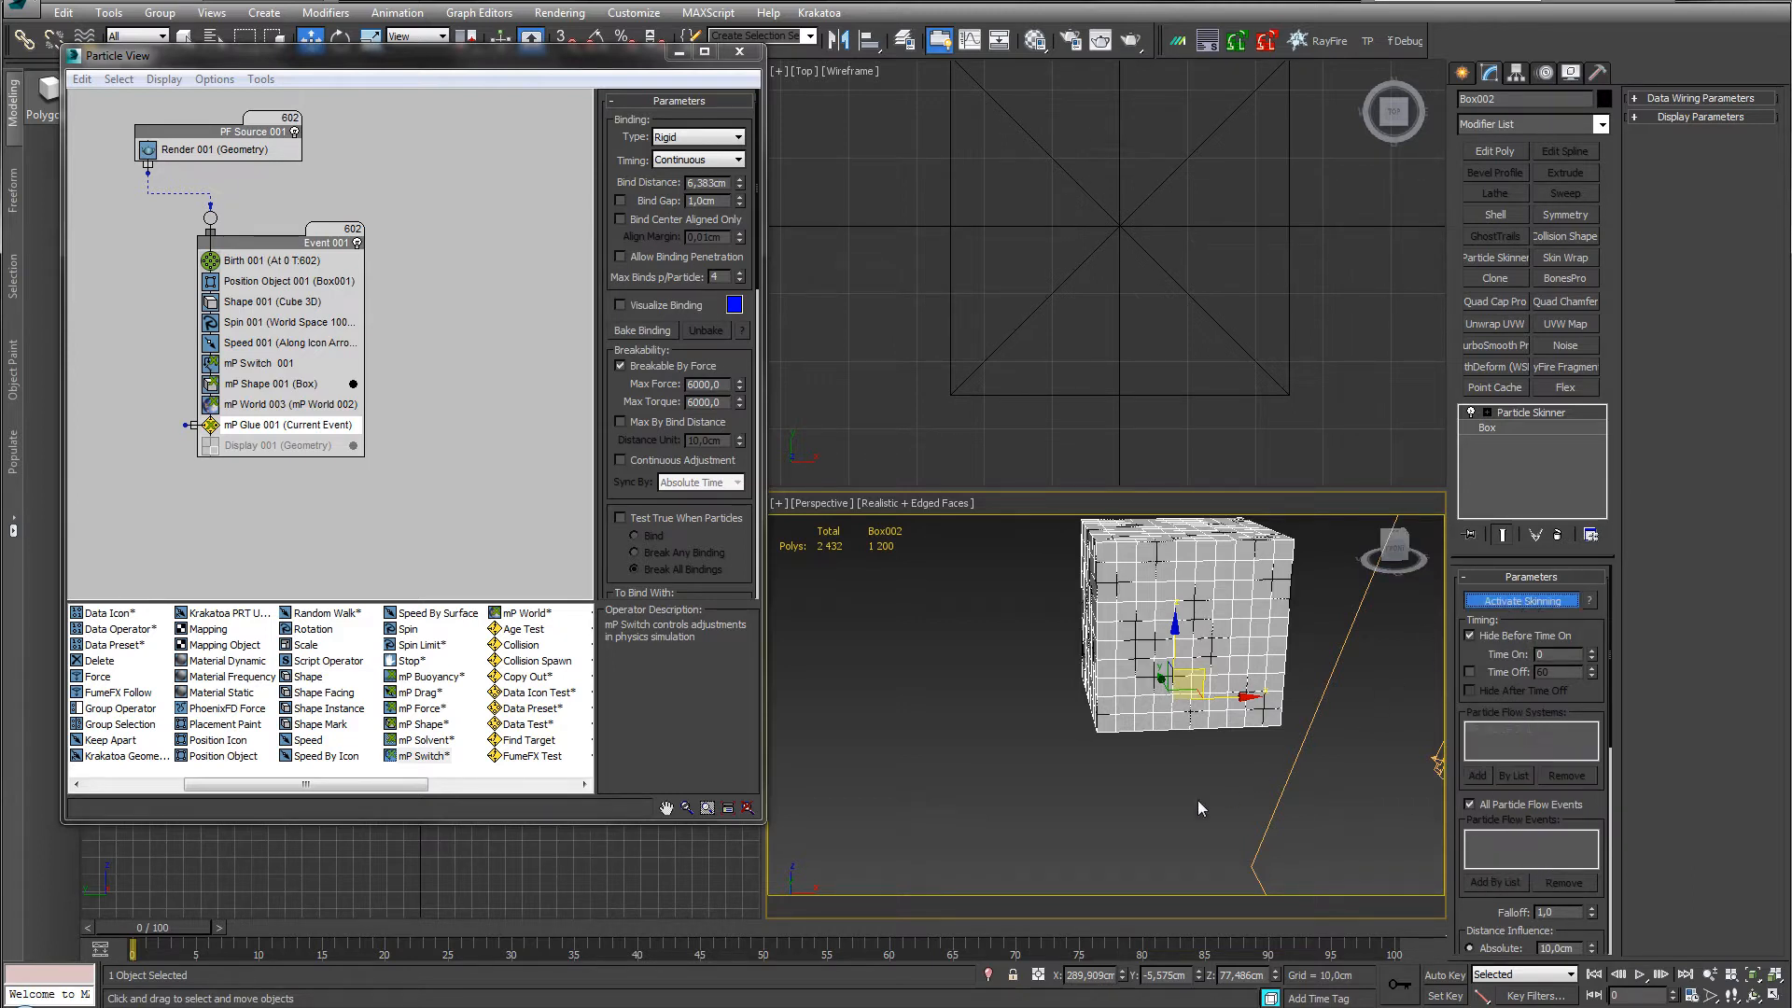
Hide the original cube Box001 so that only the skinned copy remains in view.
click(1120, 610)
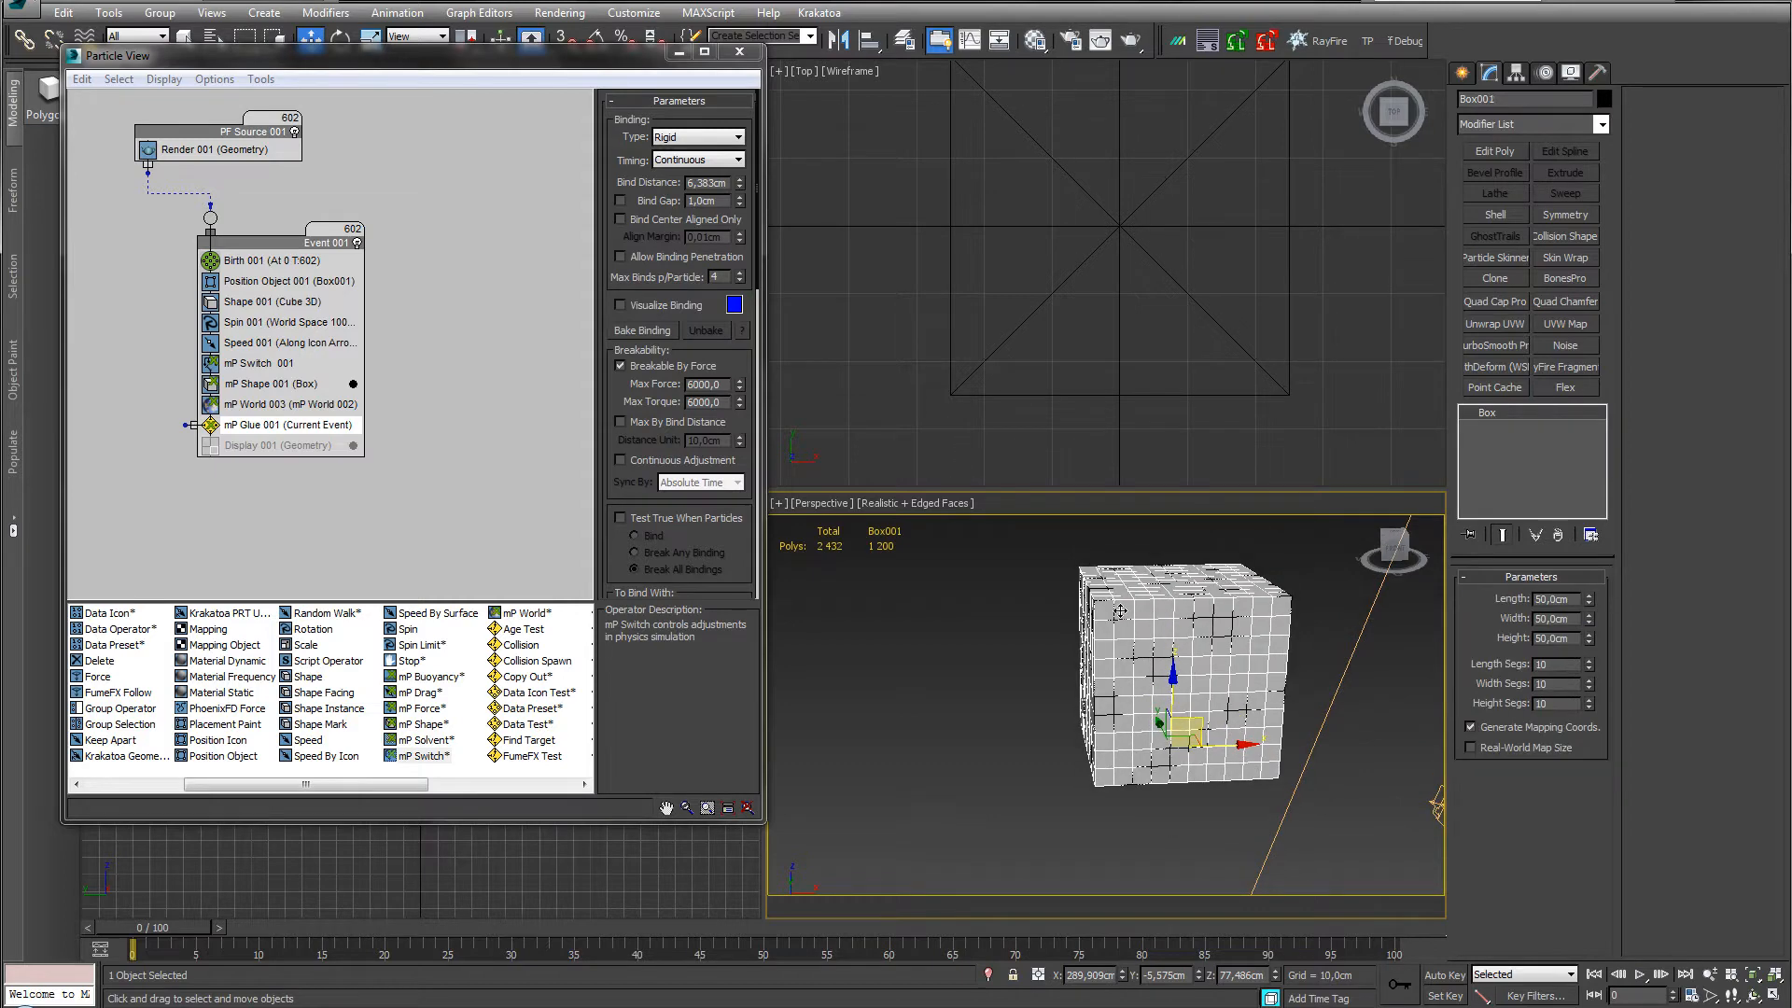
right_click(1120, 610)
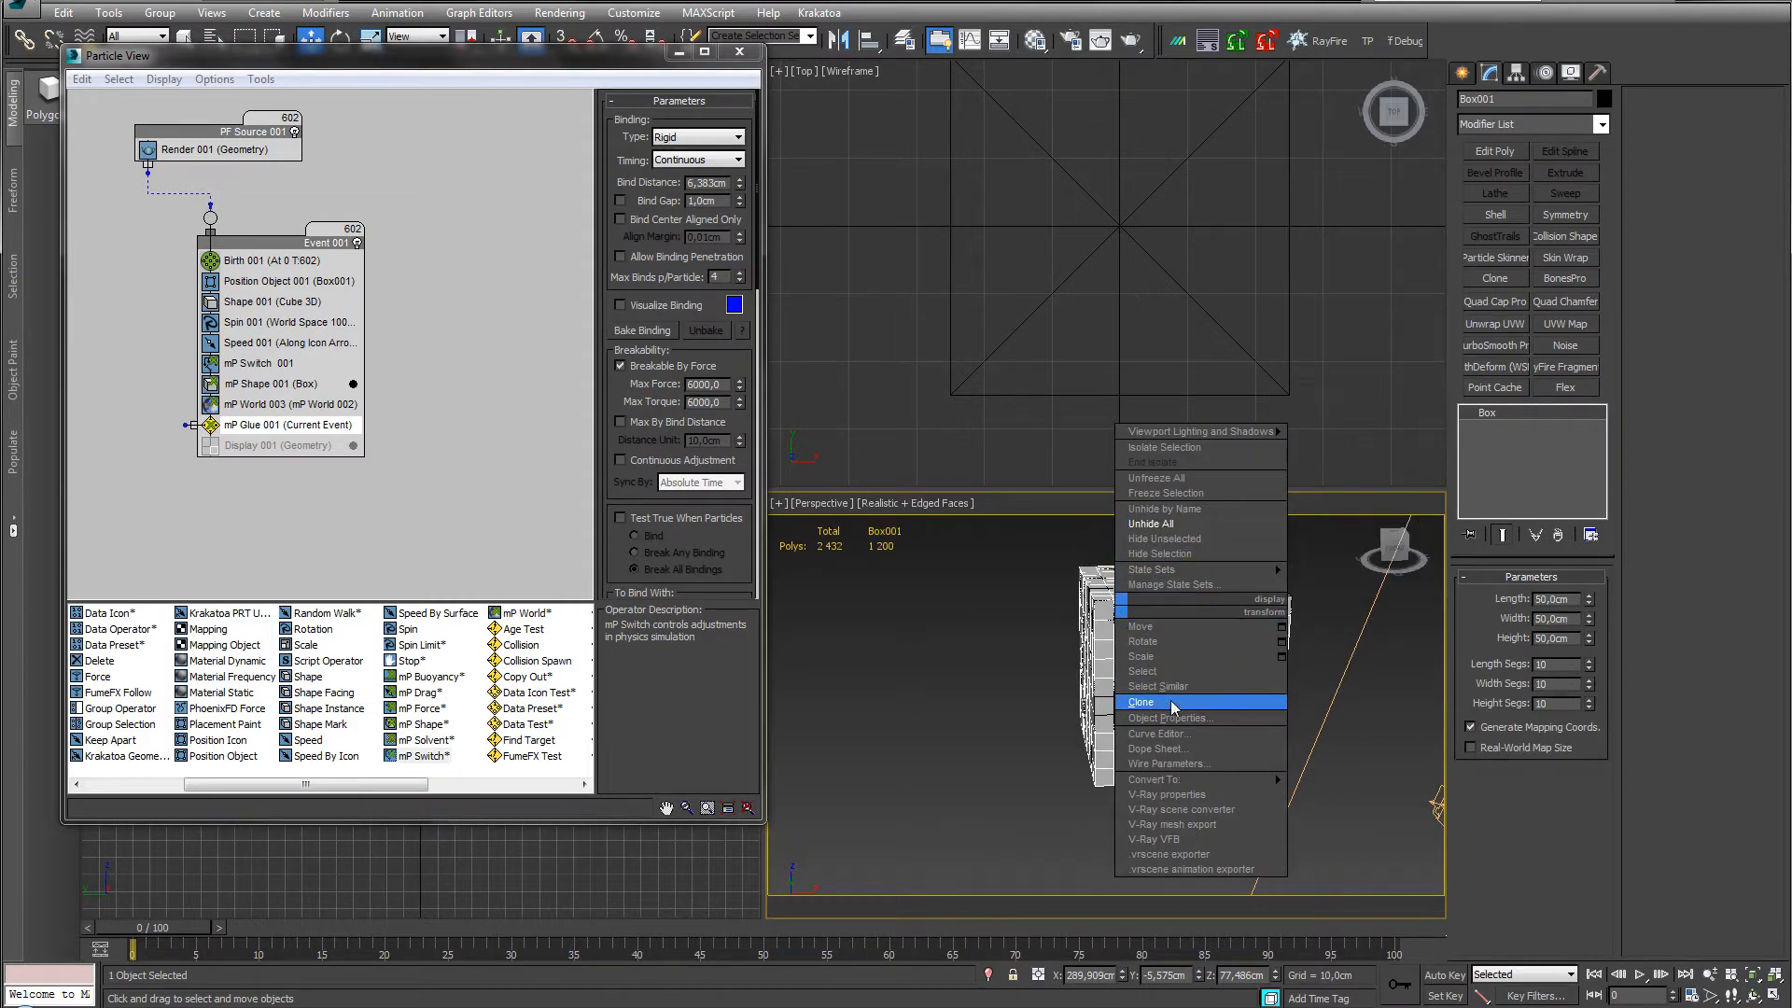
click(1176, 555)
Play back the simulation to check how the skinned cube deforms, and rewind to frame 0.
scroll(984, 696, down, 5)
middle_drag(984, 696, 1264, 677)
click(1640, 973)
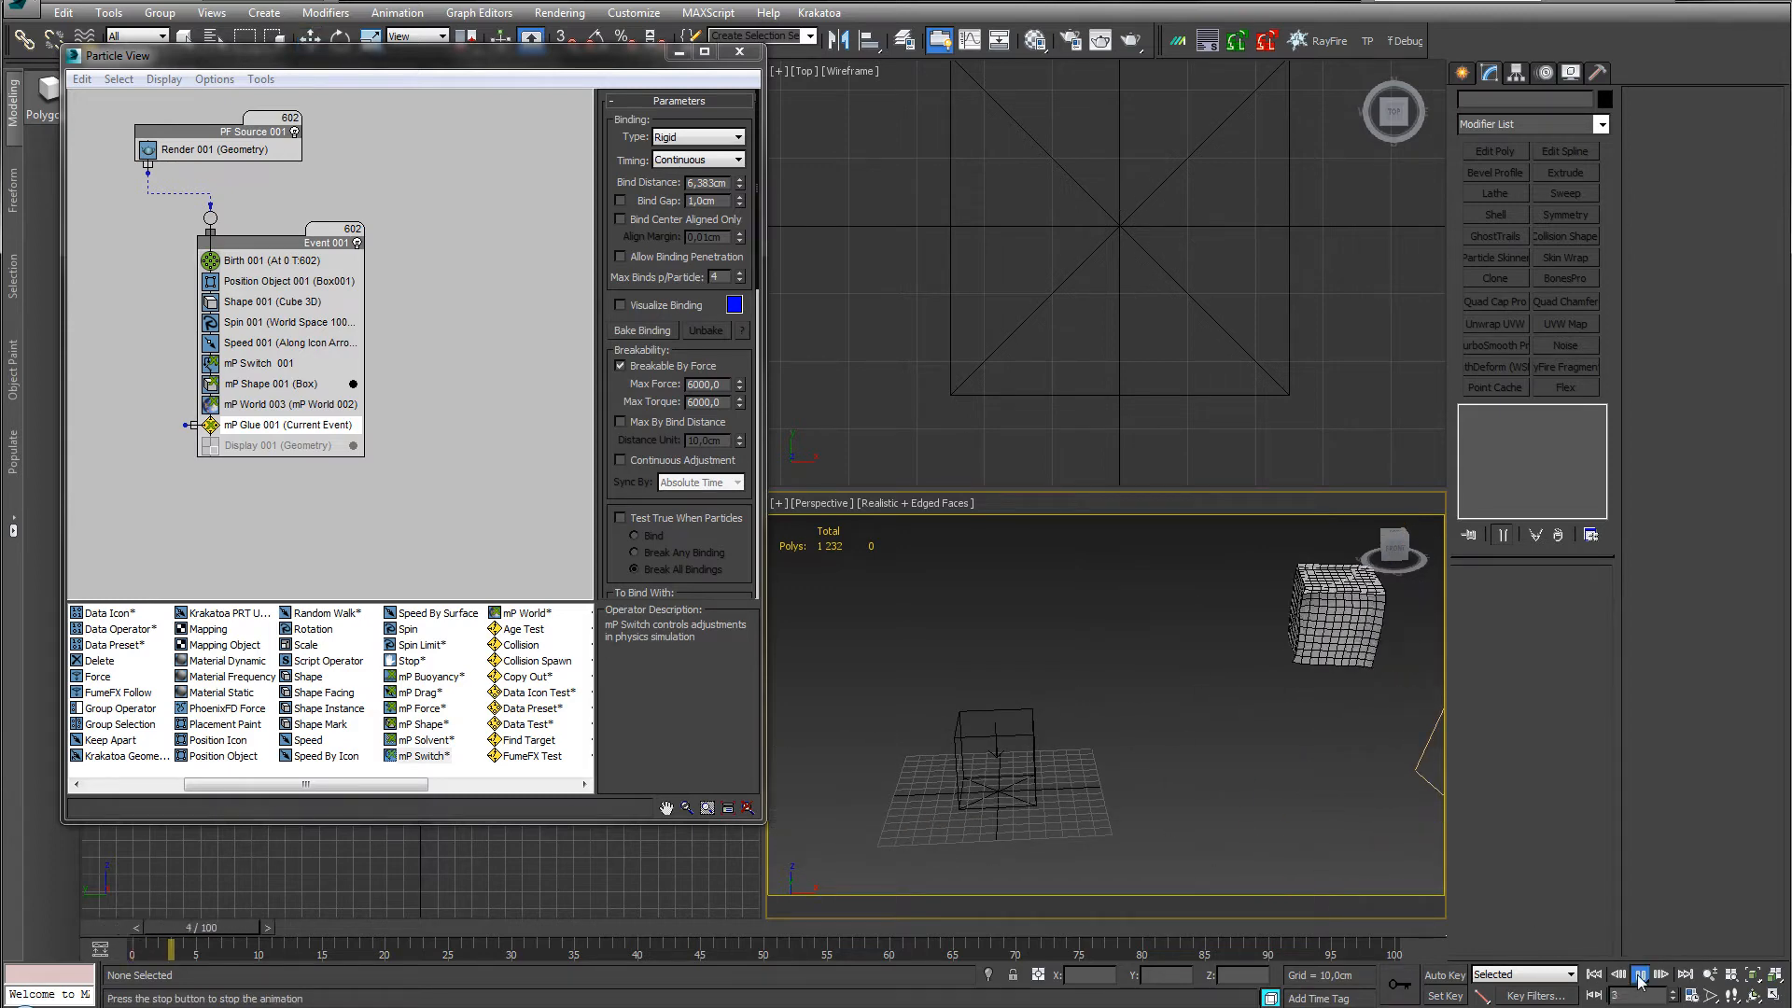
middle_drag(1044, 765, 1261, 692)
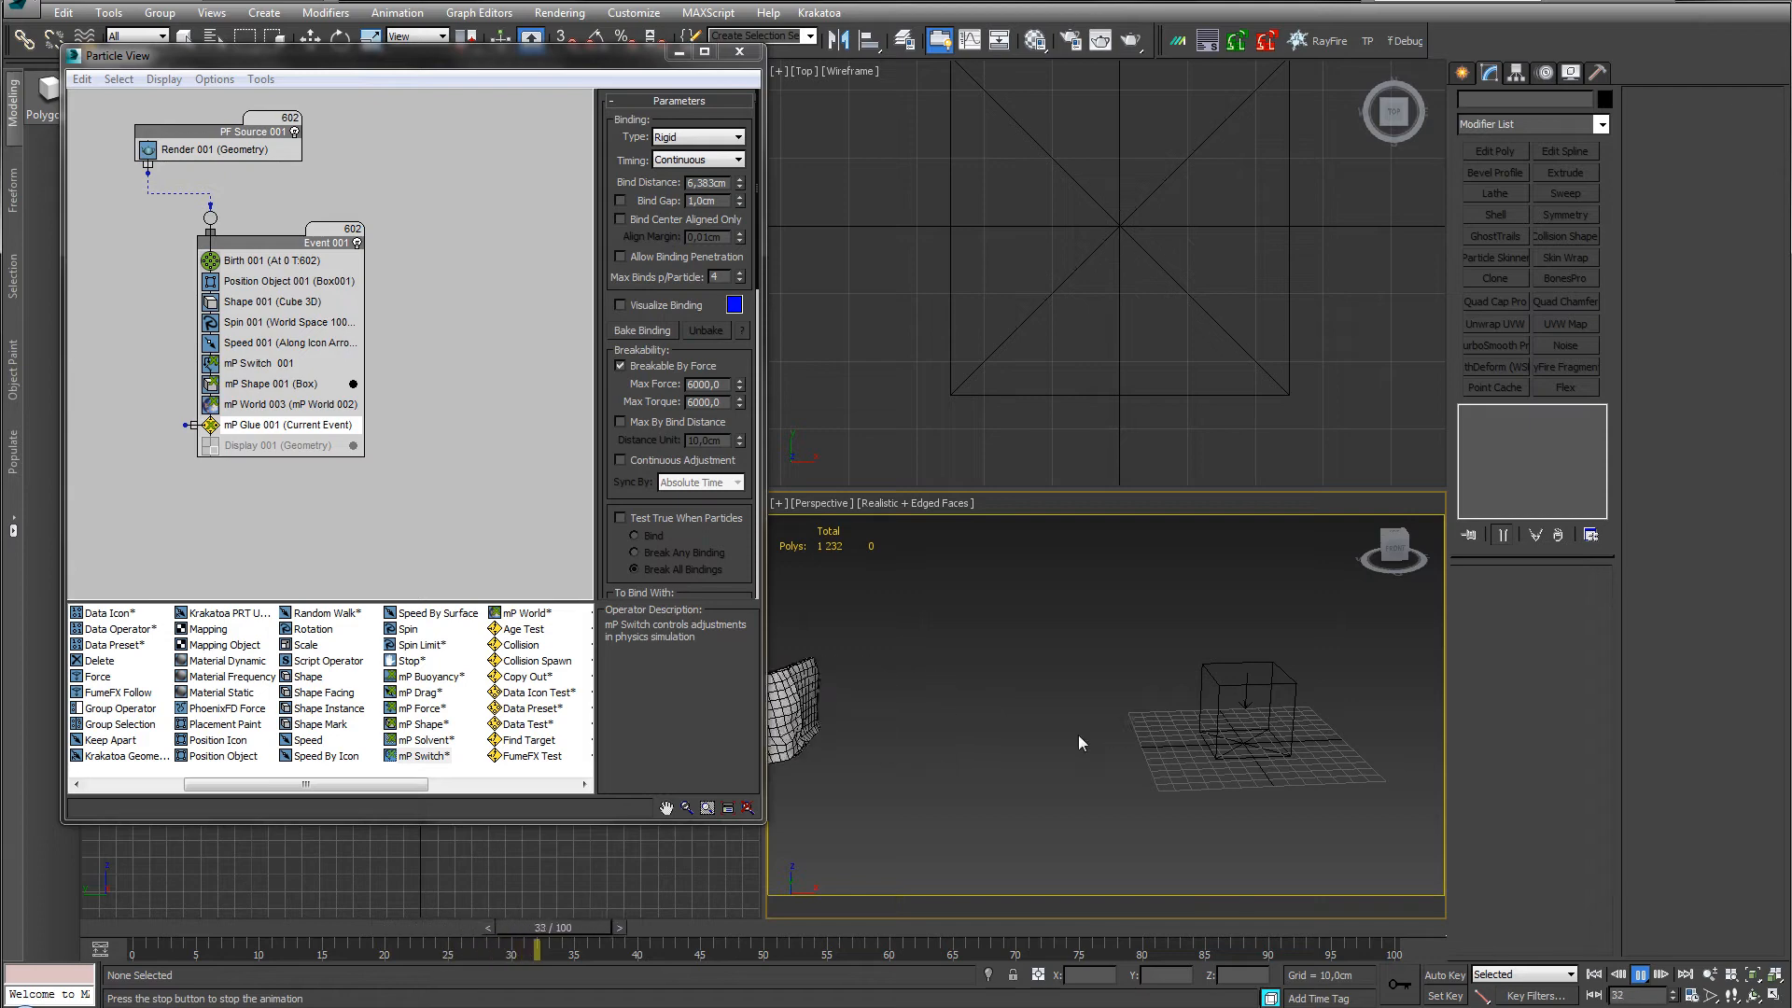
click(1594, 974)
middle_drag(1233, 721, 1123, 738)
Bring up the mP World 002 driver settings and set the mass density in mP Shape 001 to 2.
click(258, 405)
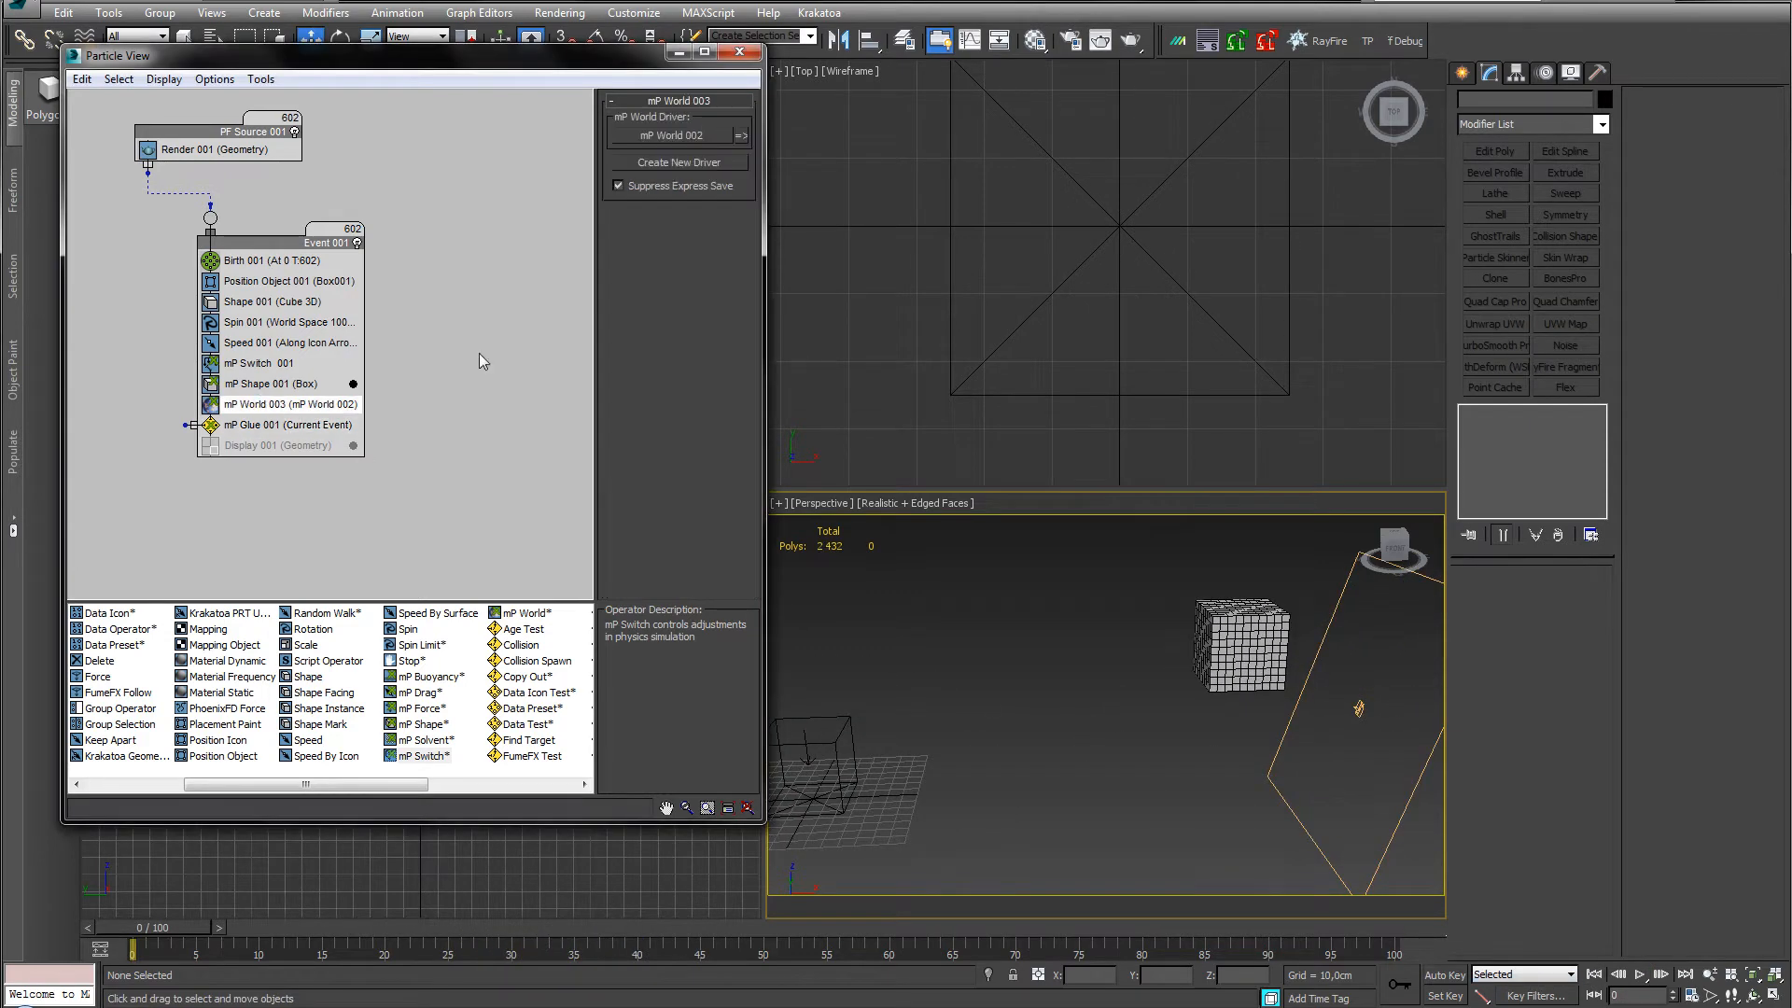
click(739, 135)
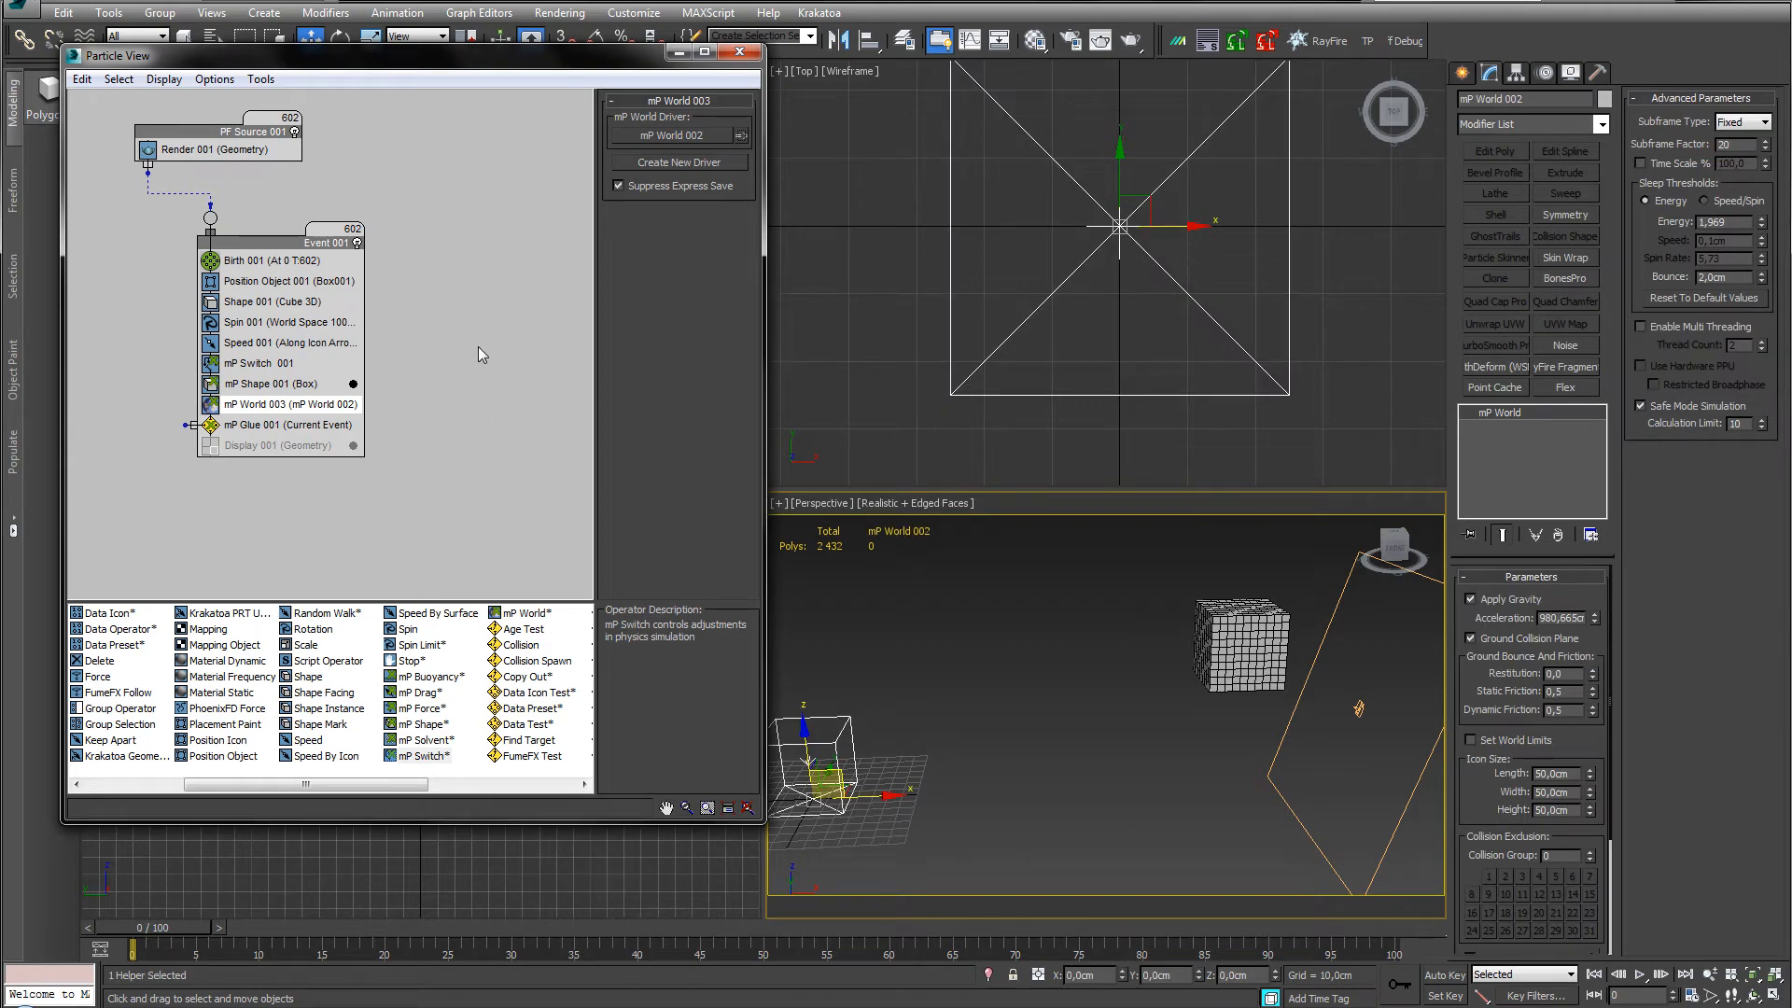
click(247, 384)
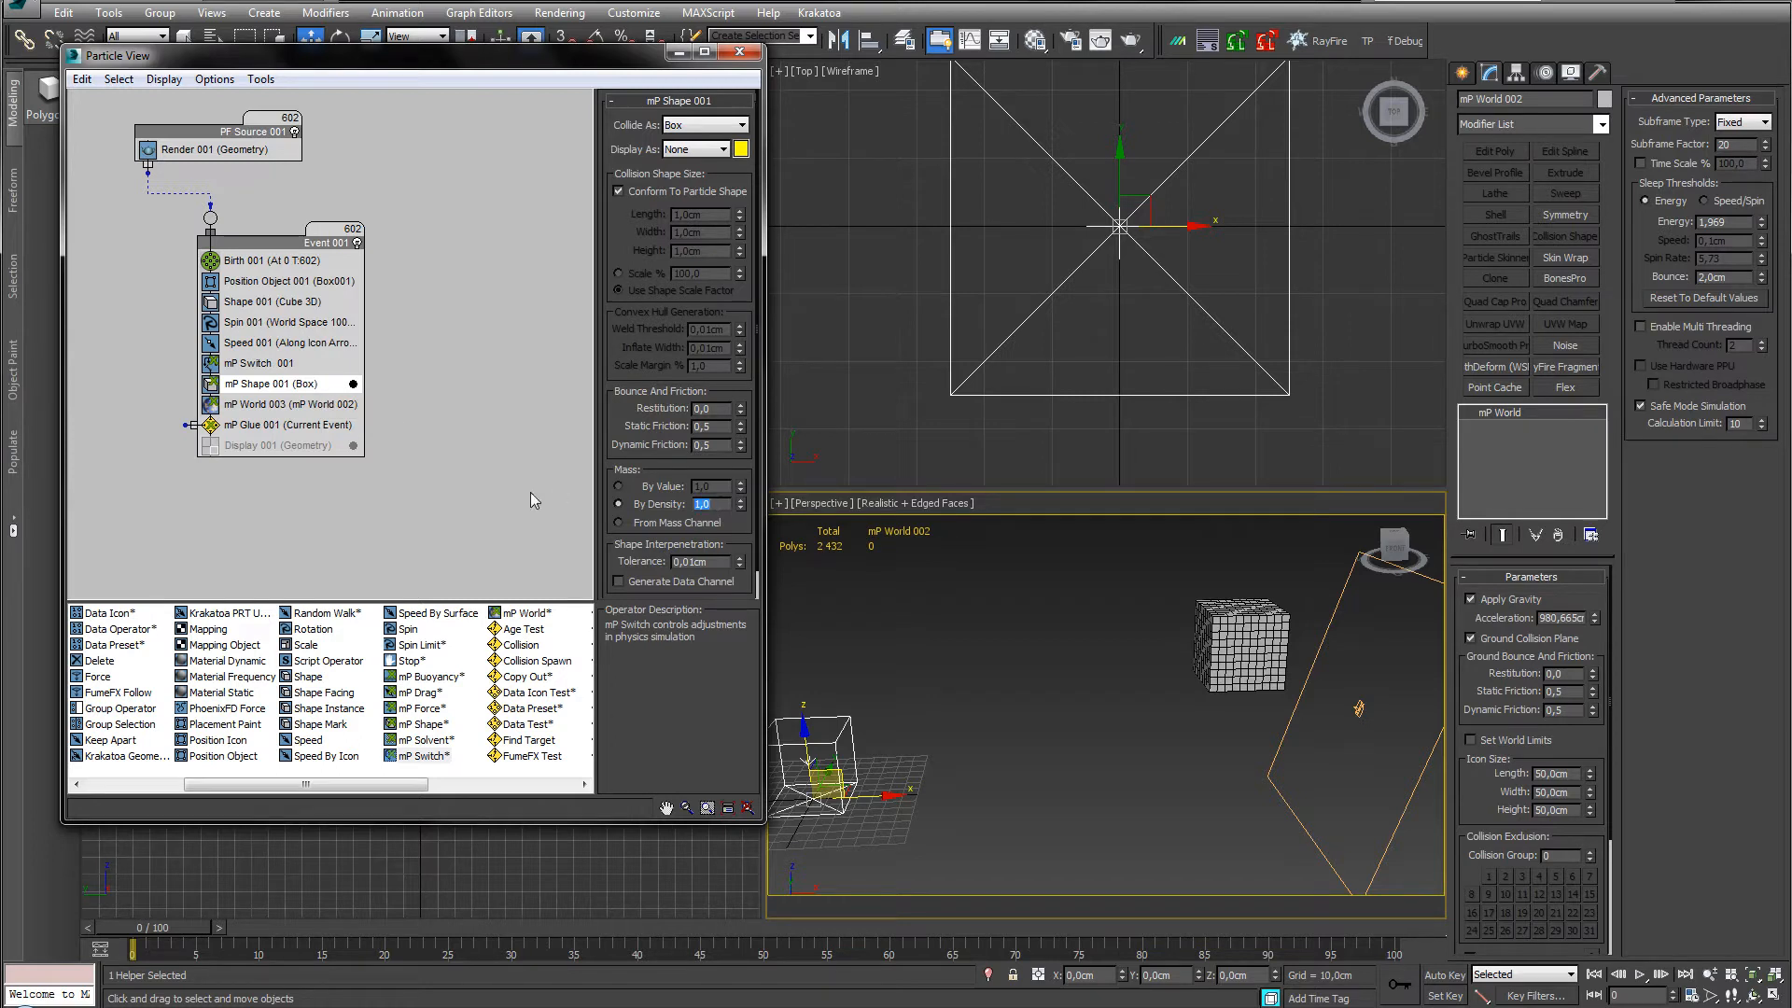
text(2)
key(Return)
Briefly preview the denser particles, rewind to the start, and restore the mP Shape 001 density to 1.
click(1642, 979)
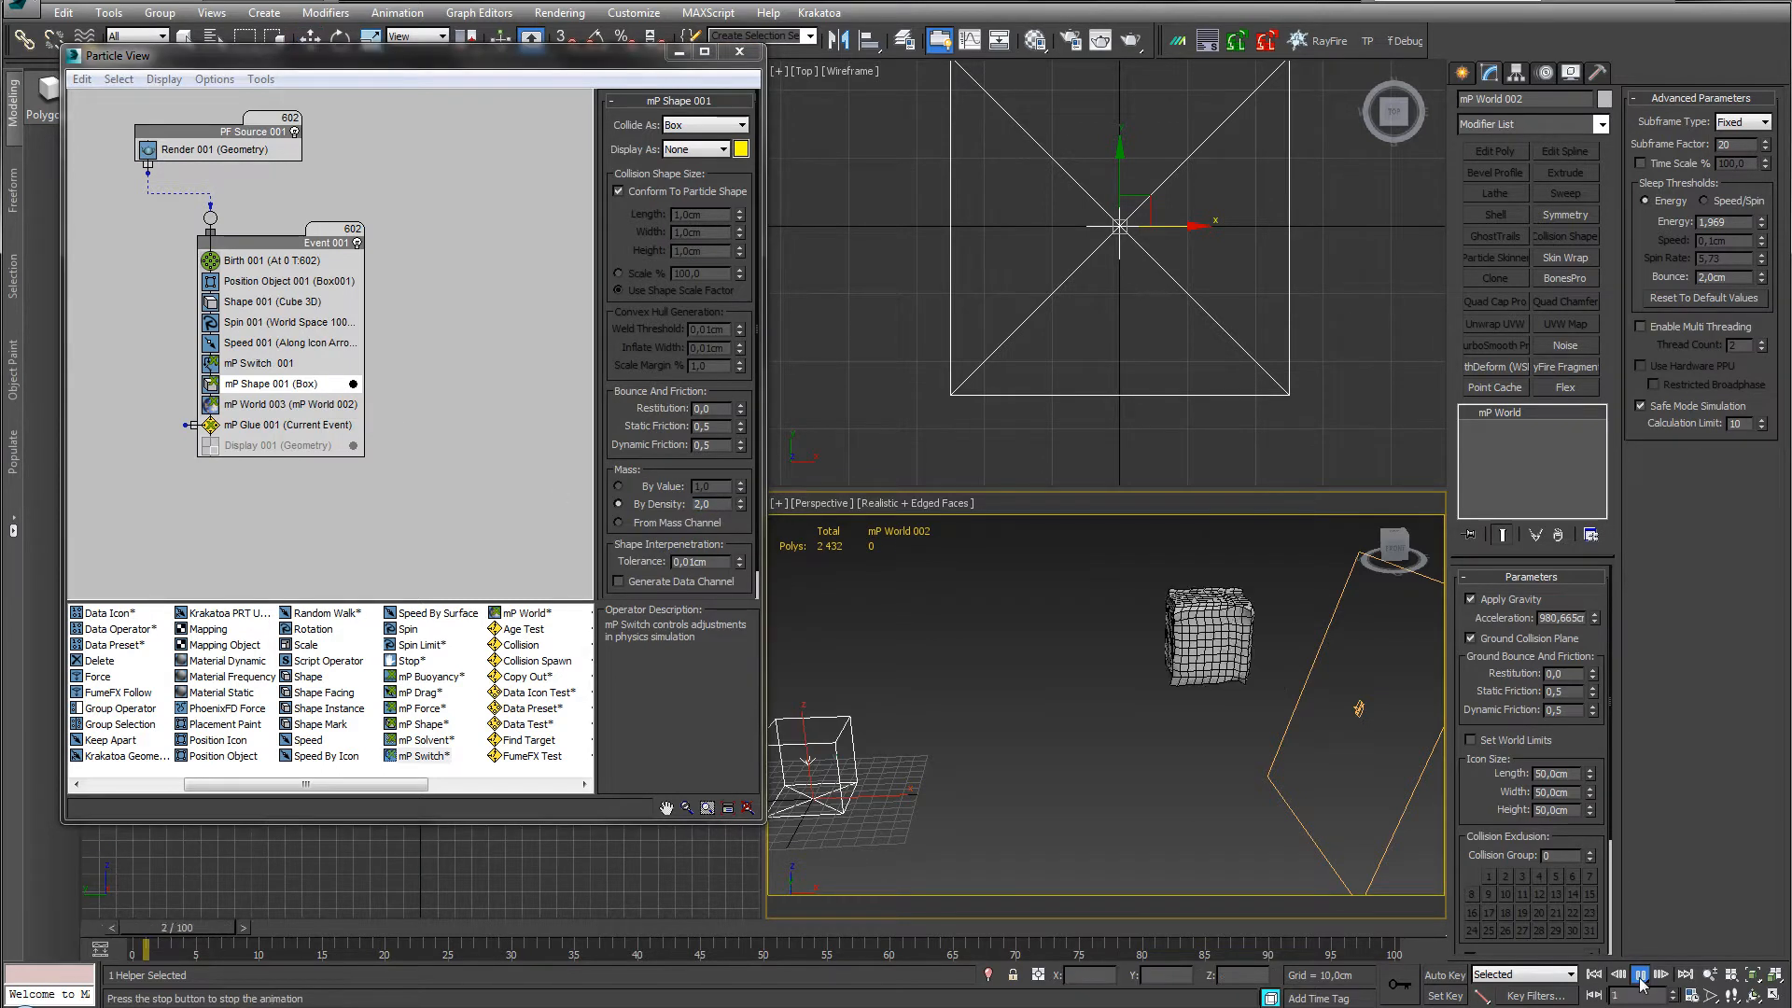
click(1641, 979)
click(1595, 977)
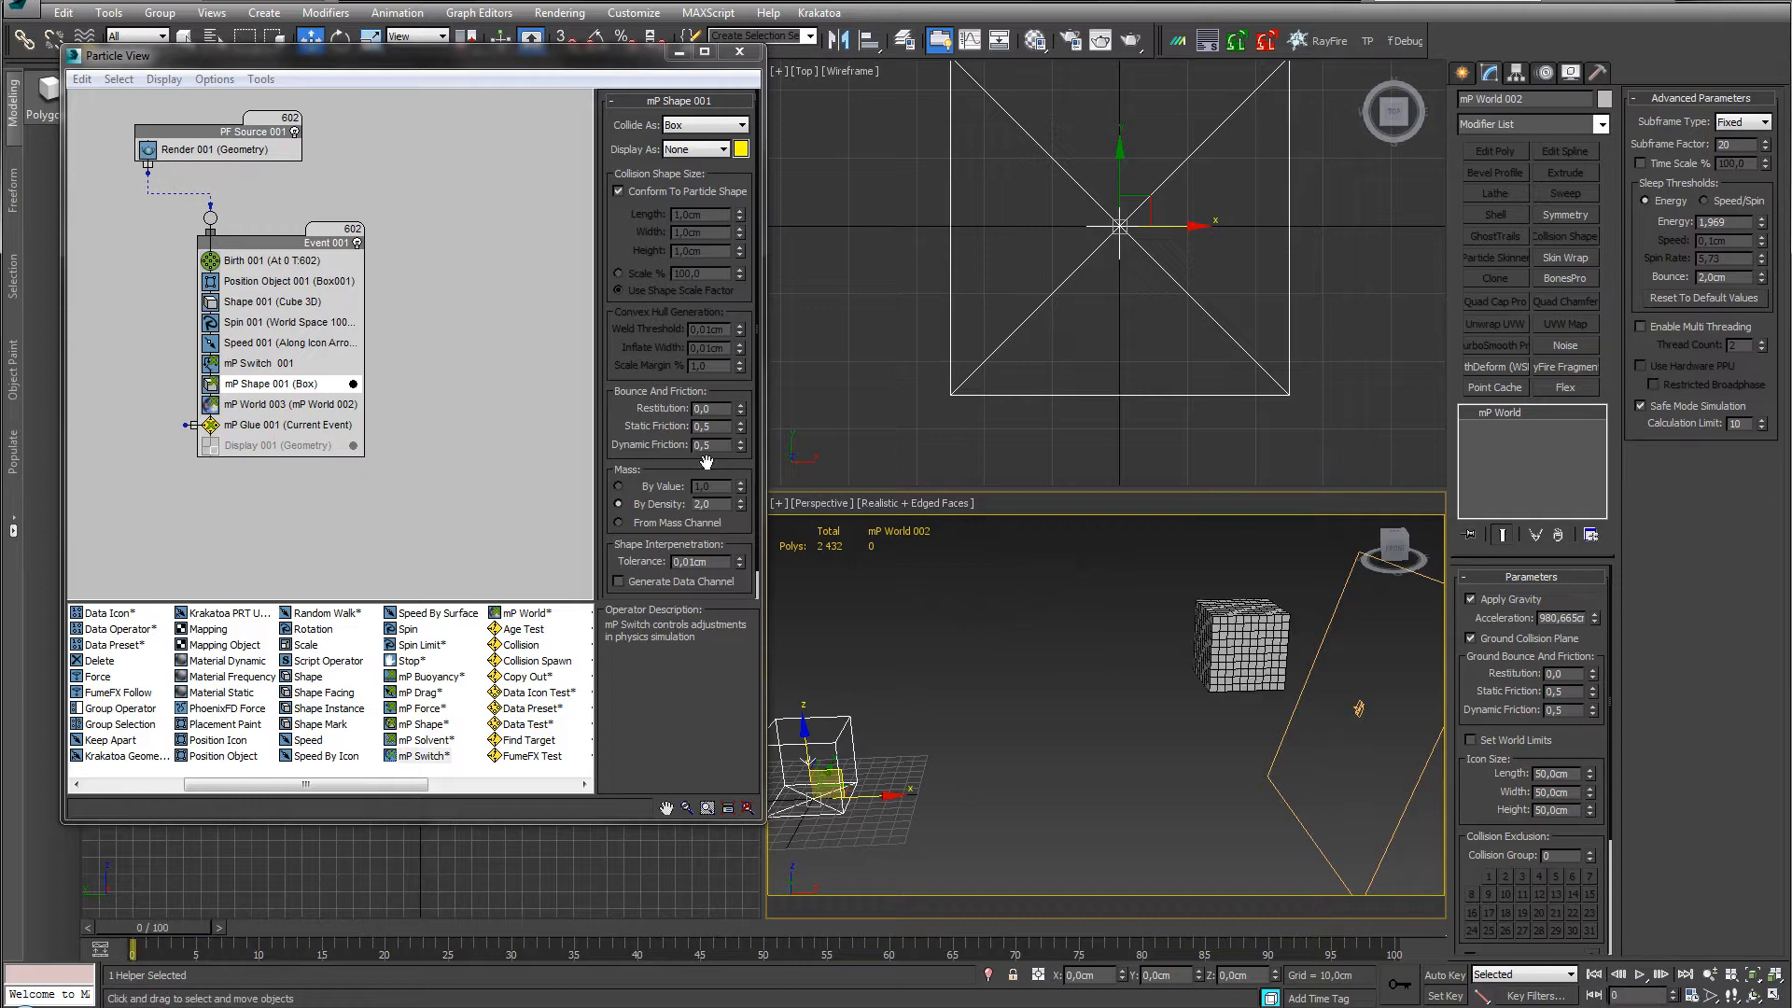
drag(718, 505, 637, 514)
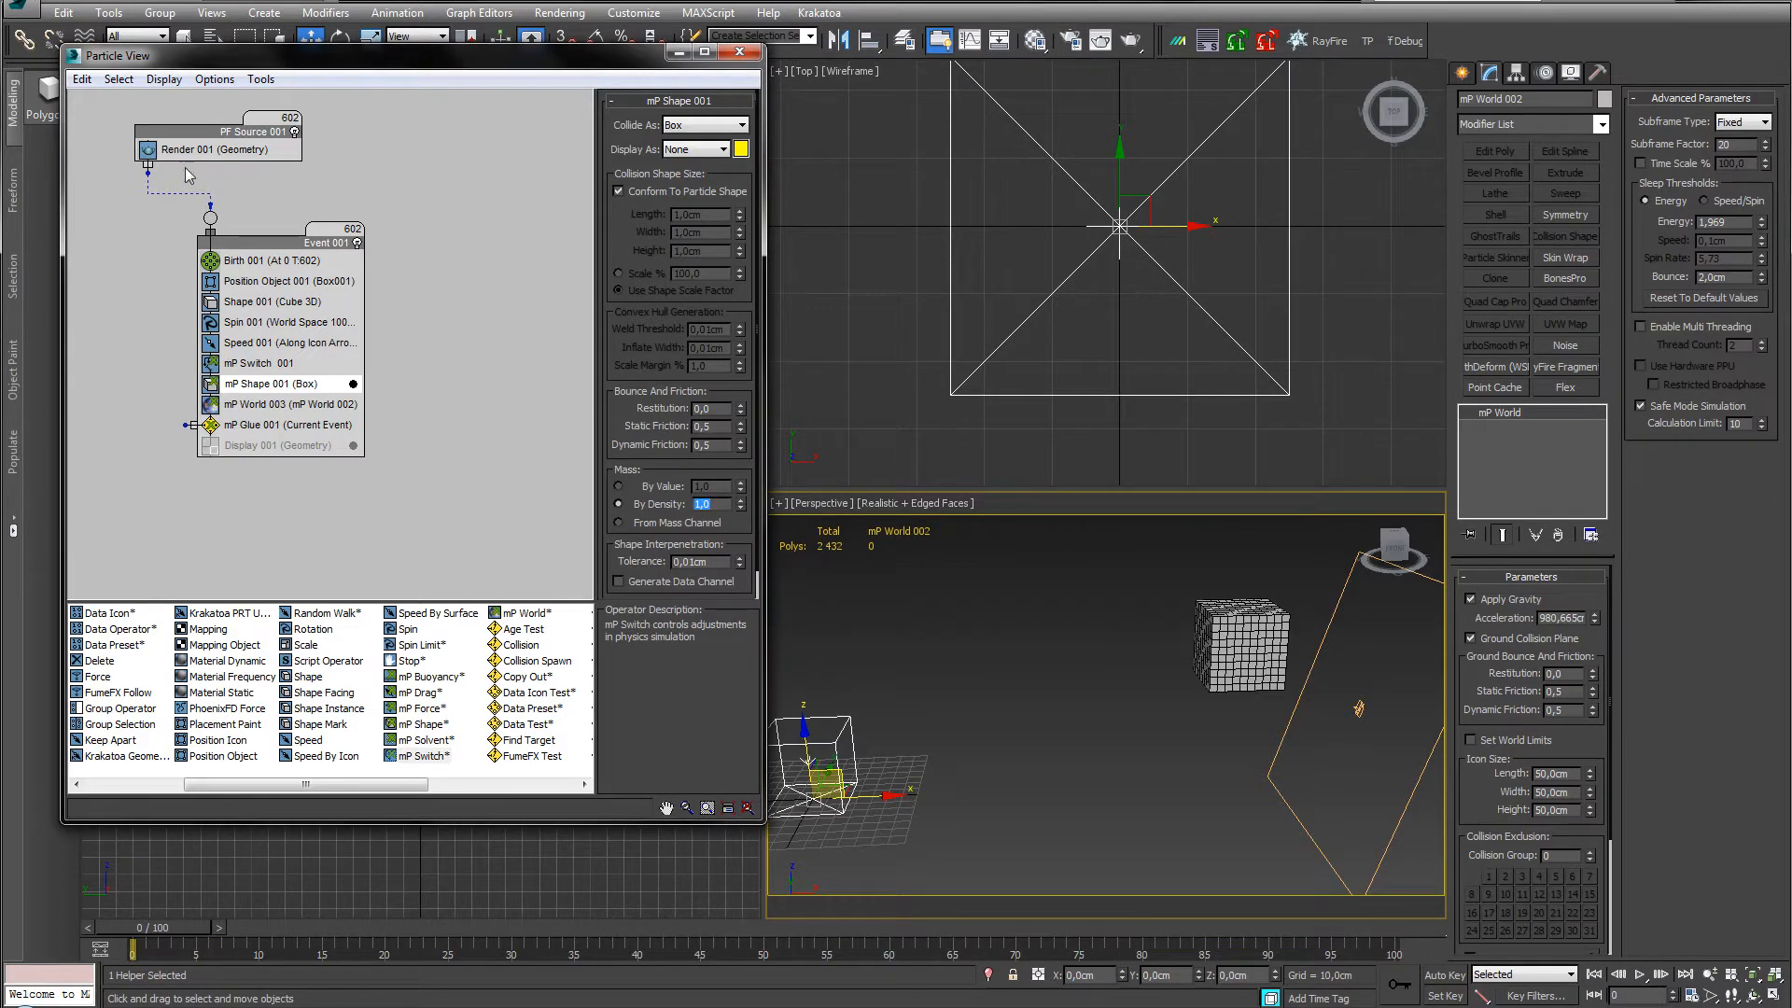
Set the Spin 001 spin rate to 10000 and play back the simulation, returning to frame 0.
click(258, 324)
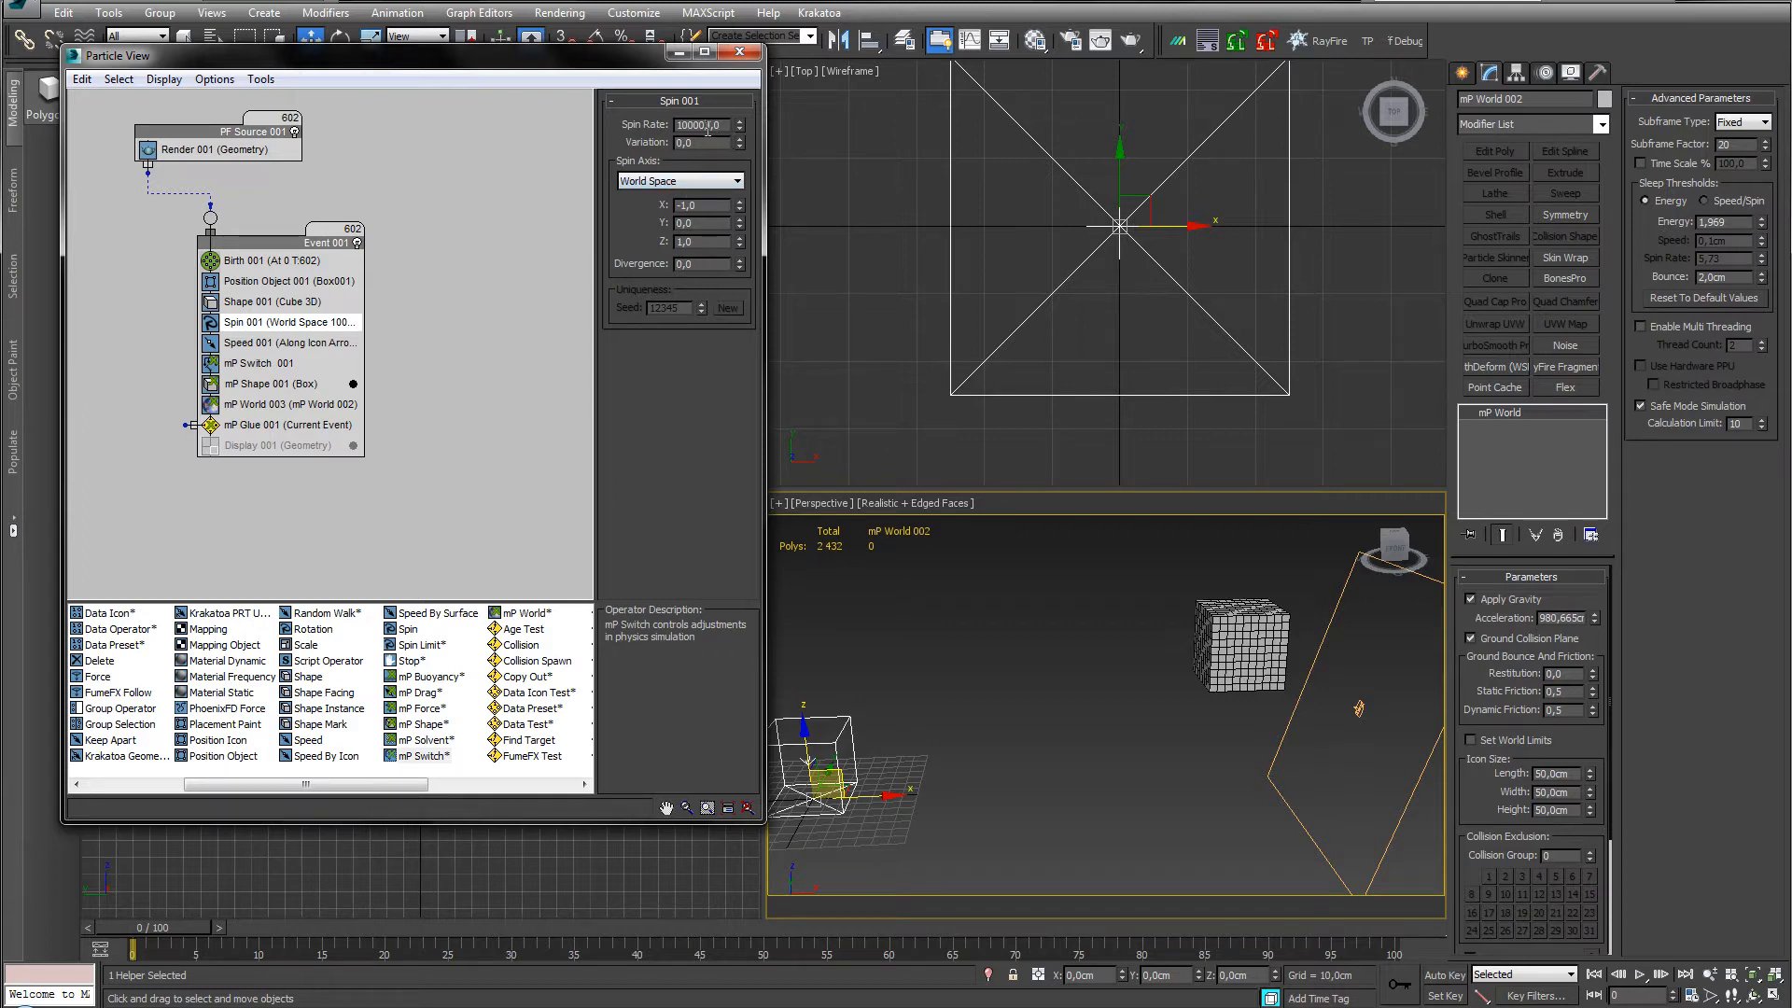
key(BackSpace)
key(Return)
click(1640, 976)
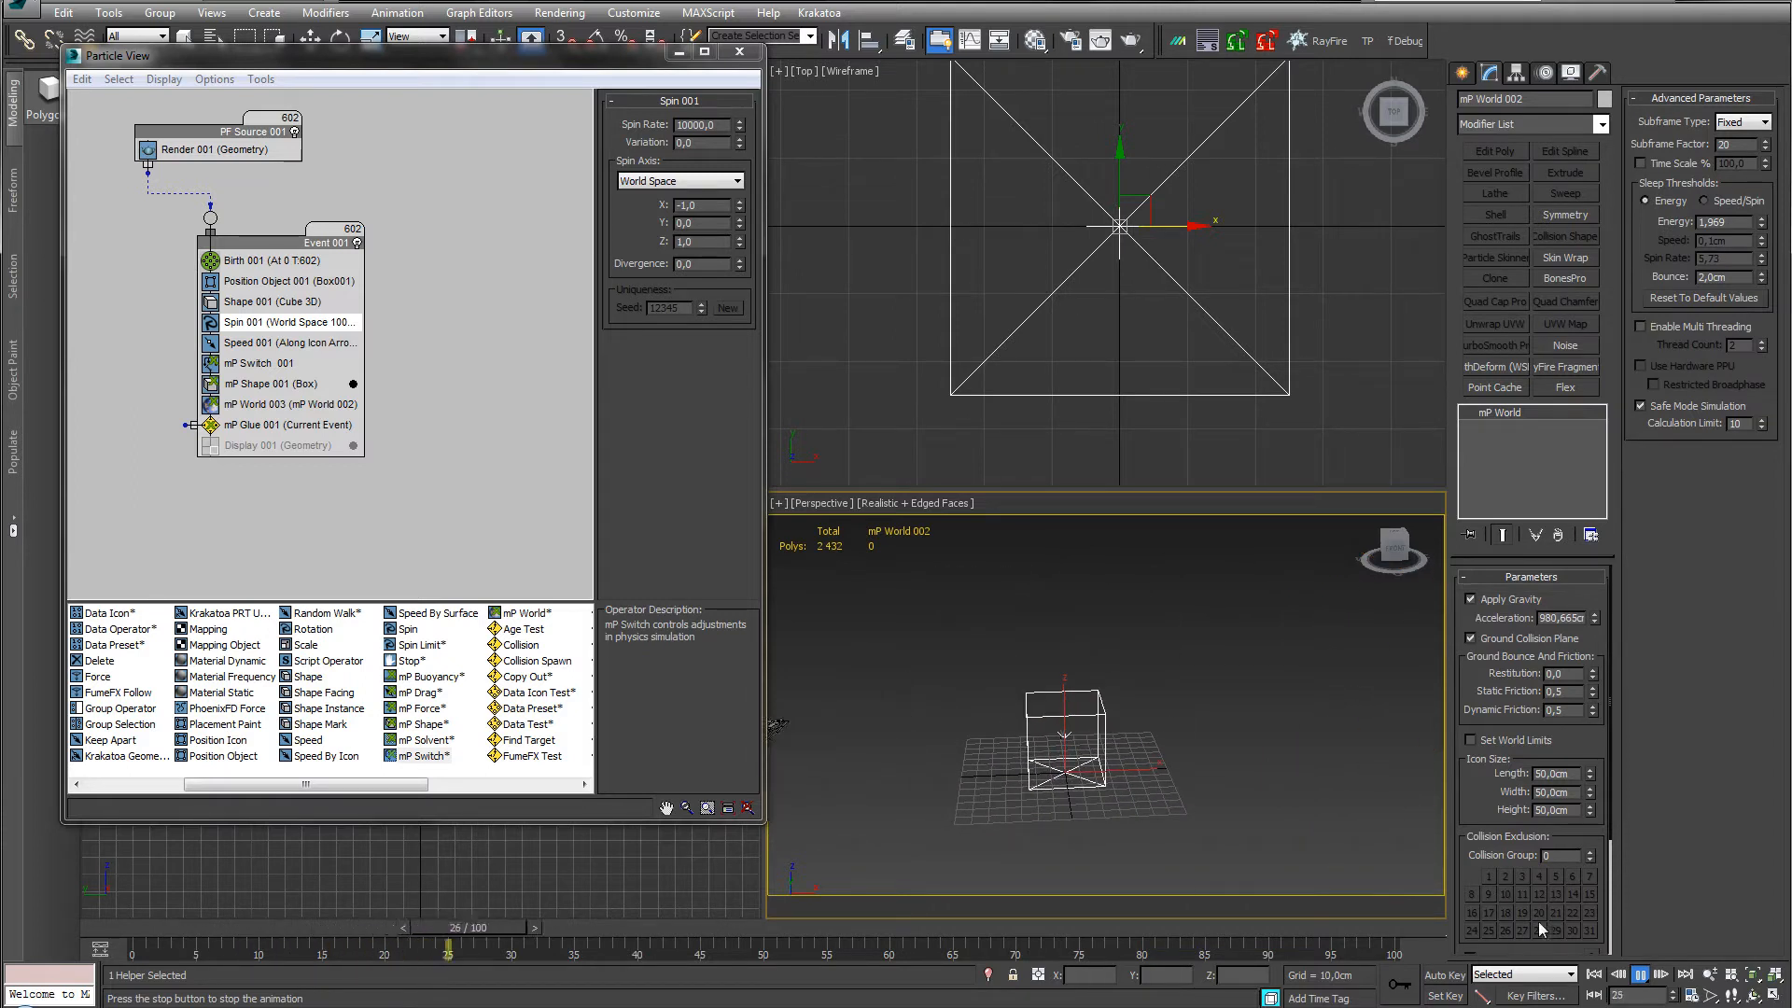
click(1595, 980)
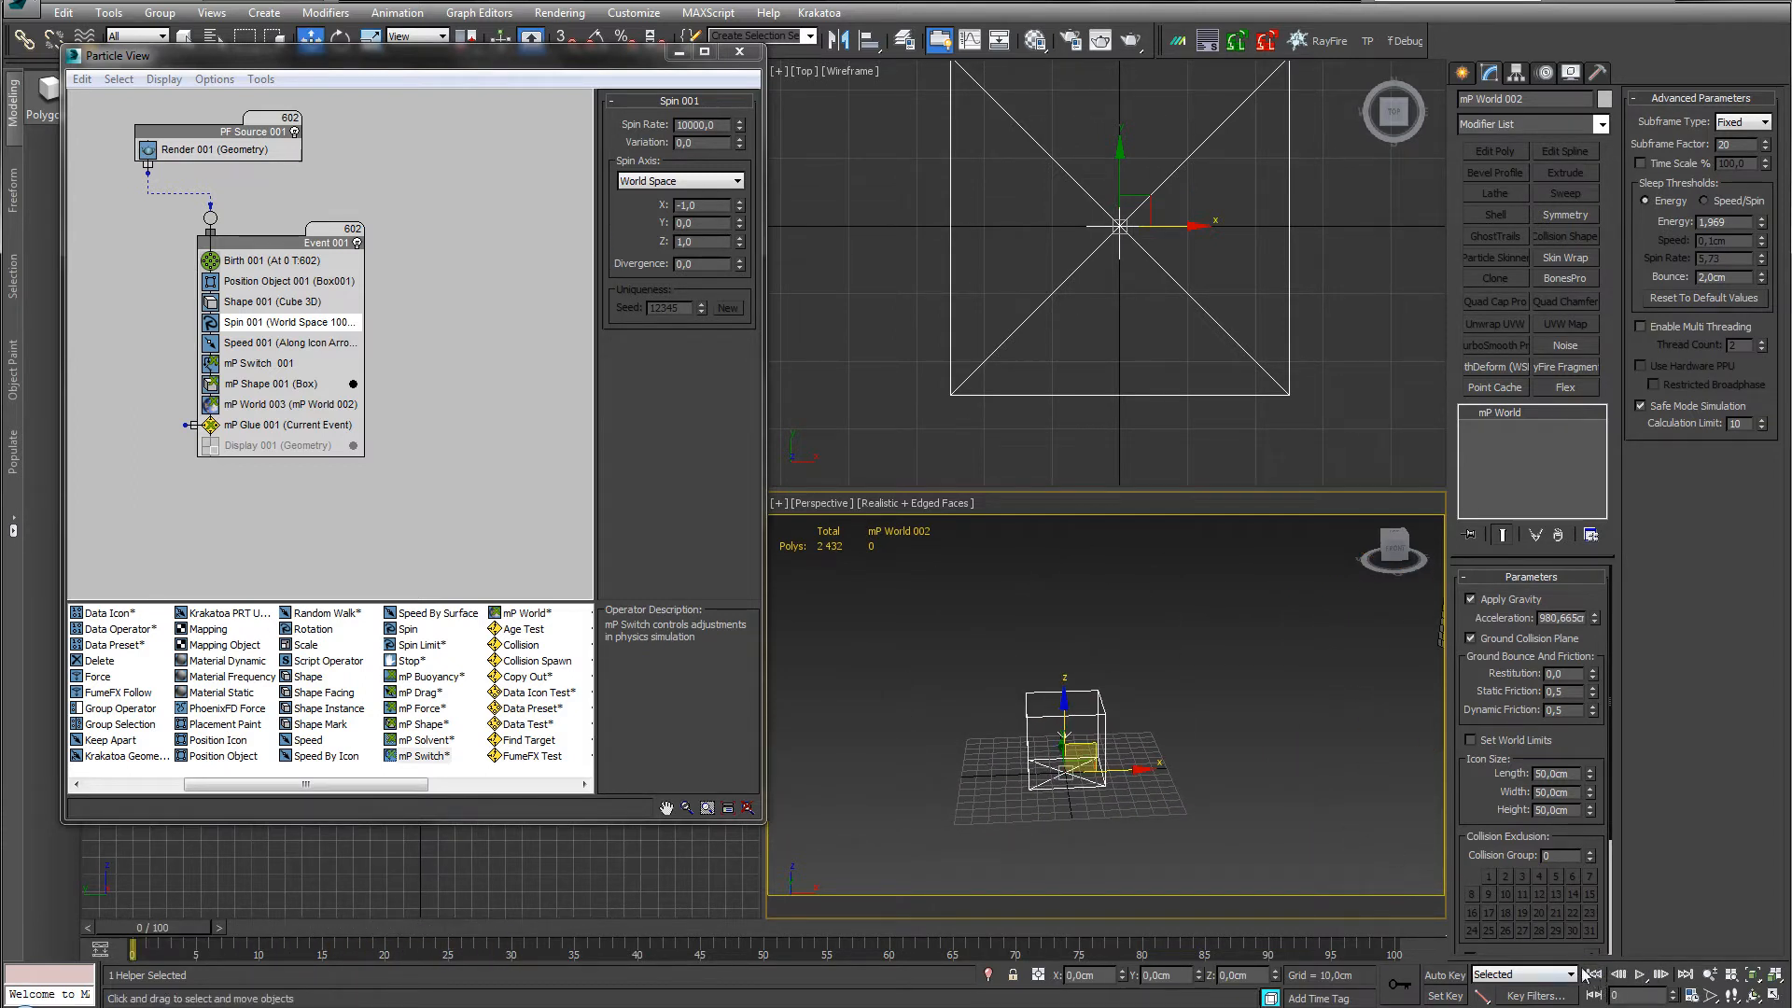
middle_drag(1247, 782, 1082, 826)
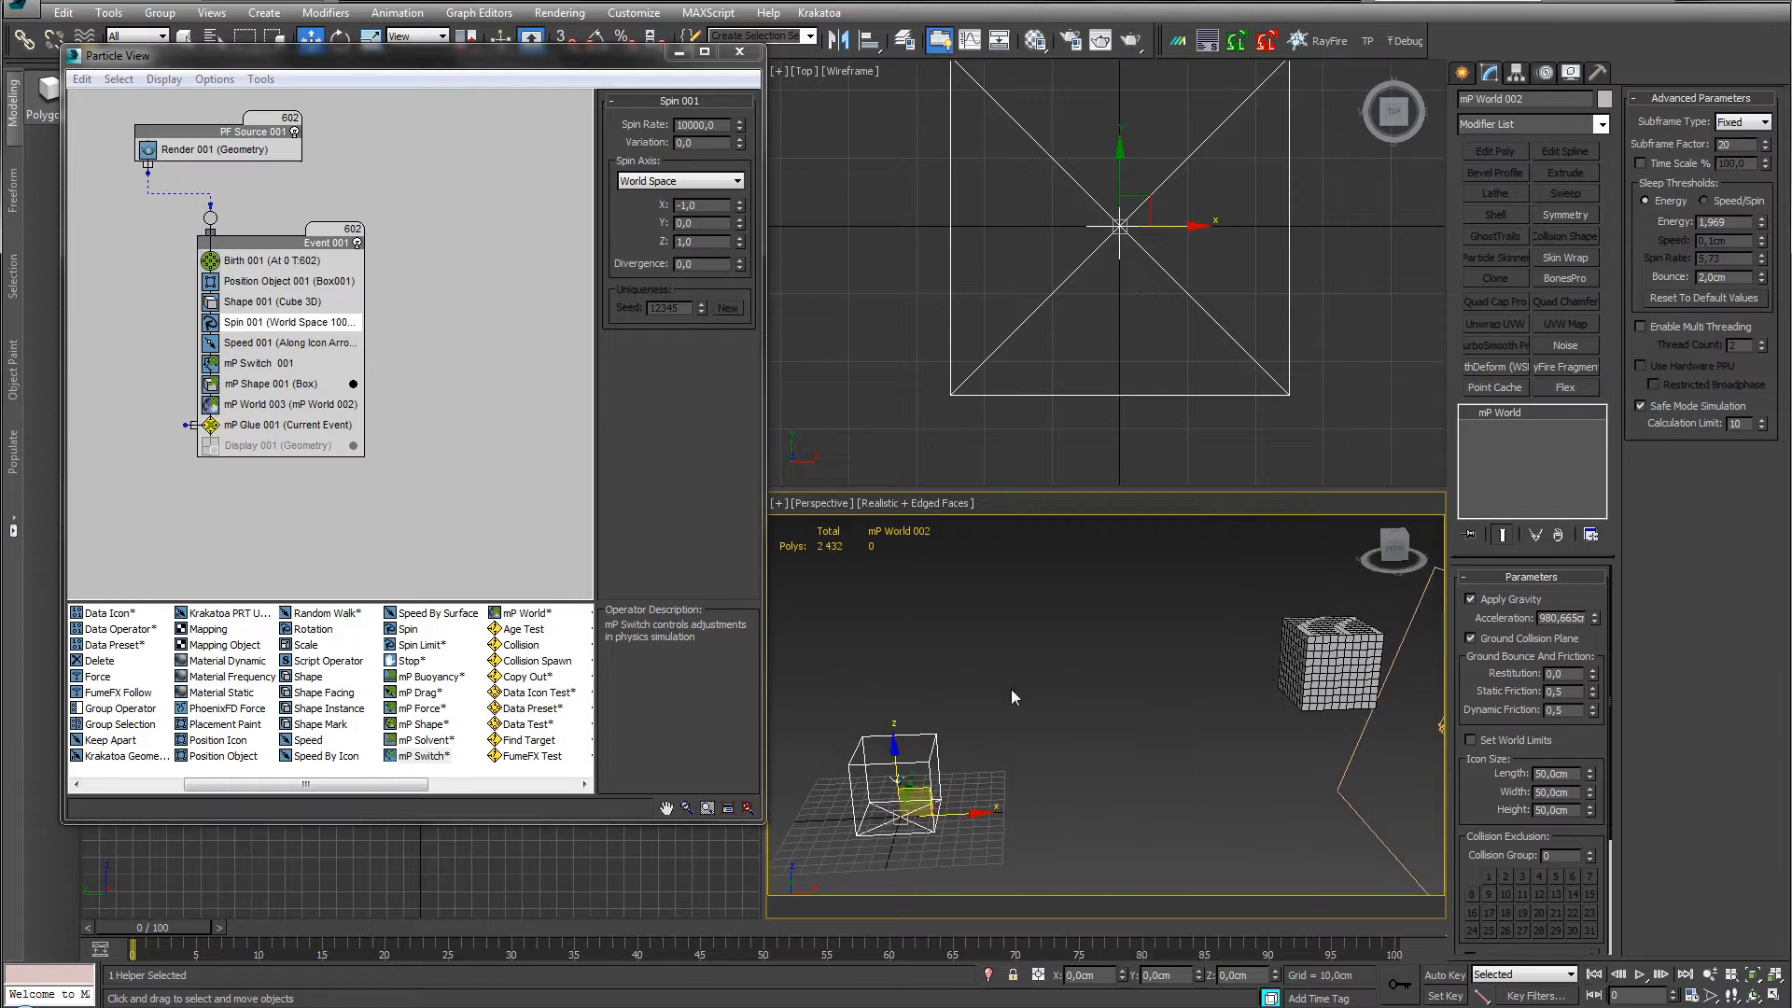
Set the Spin 001 spin rate to 50000, play back the cube's flight and landing, and rewind to the start.
double_click(670, 125)
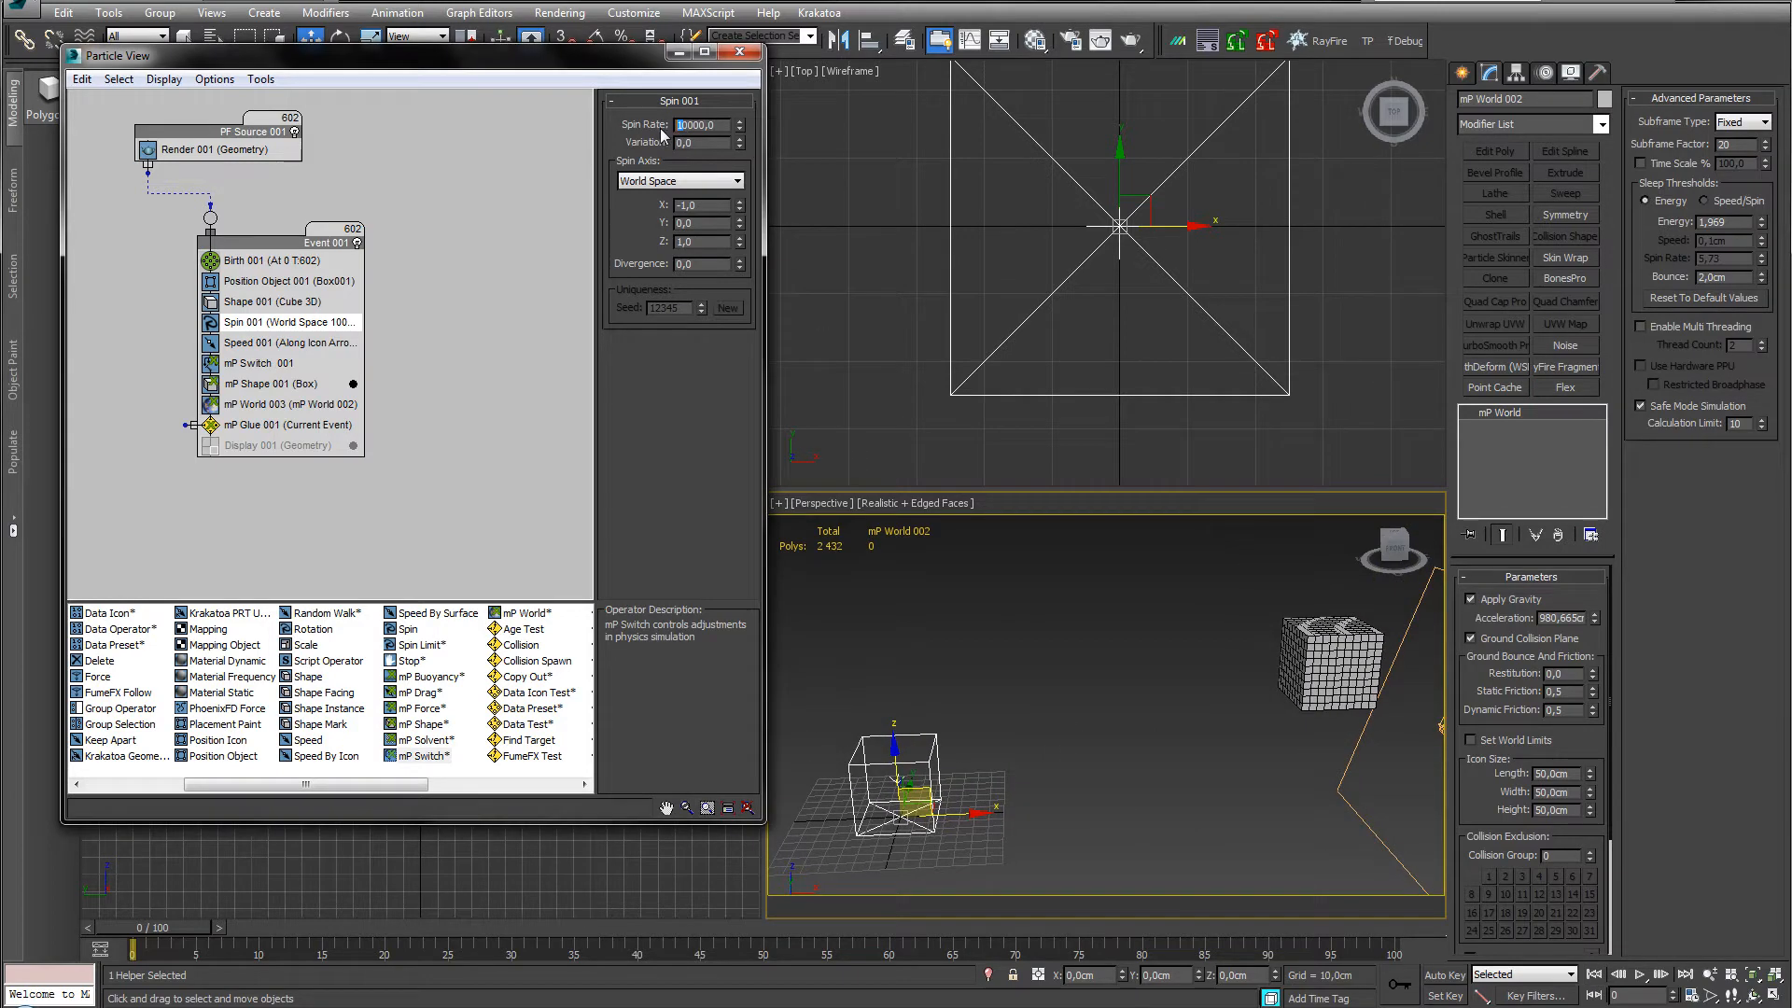
key(Return)
middle_drag(1166, 817, 1320, 754)
click(1639, 974)
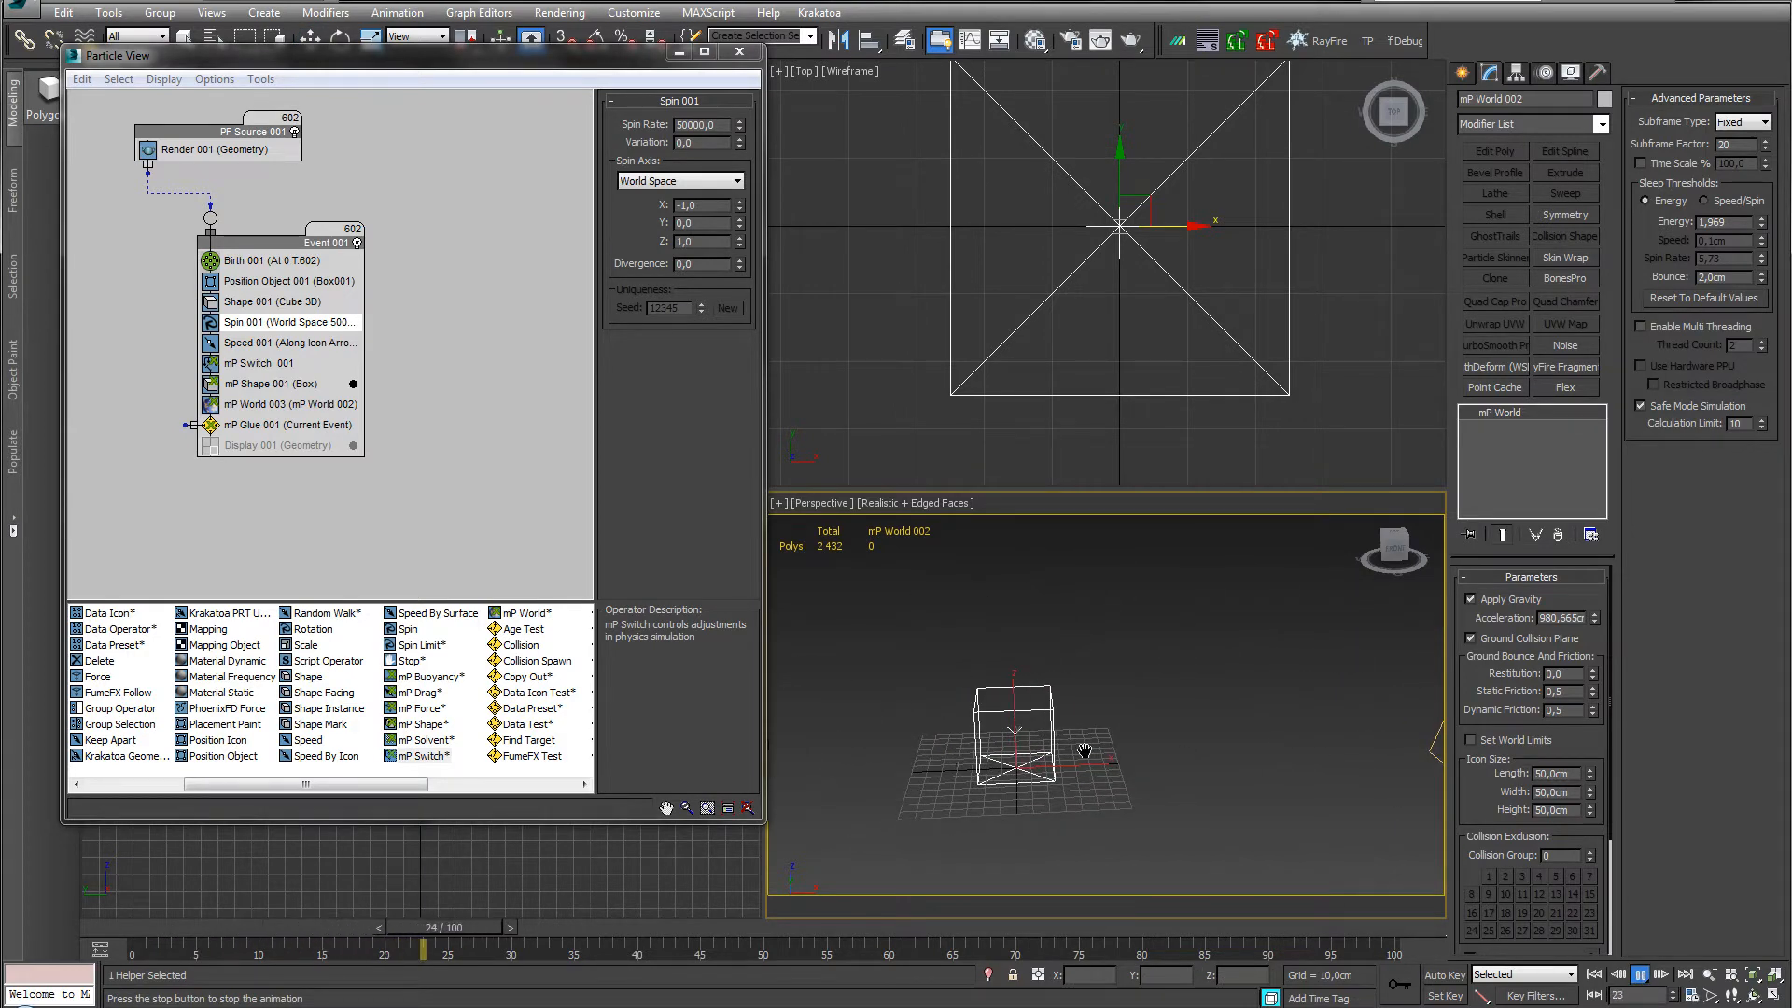
middle_drag(1080, 749, 1342, 719)
middle_drag(1136, 738, 1219, 731)
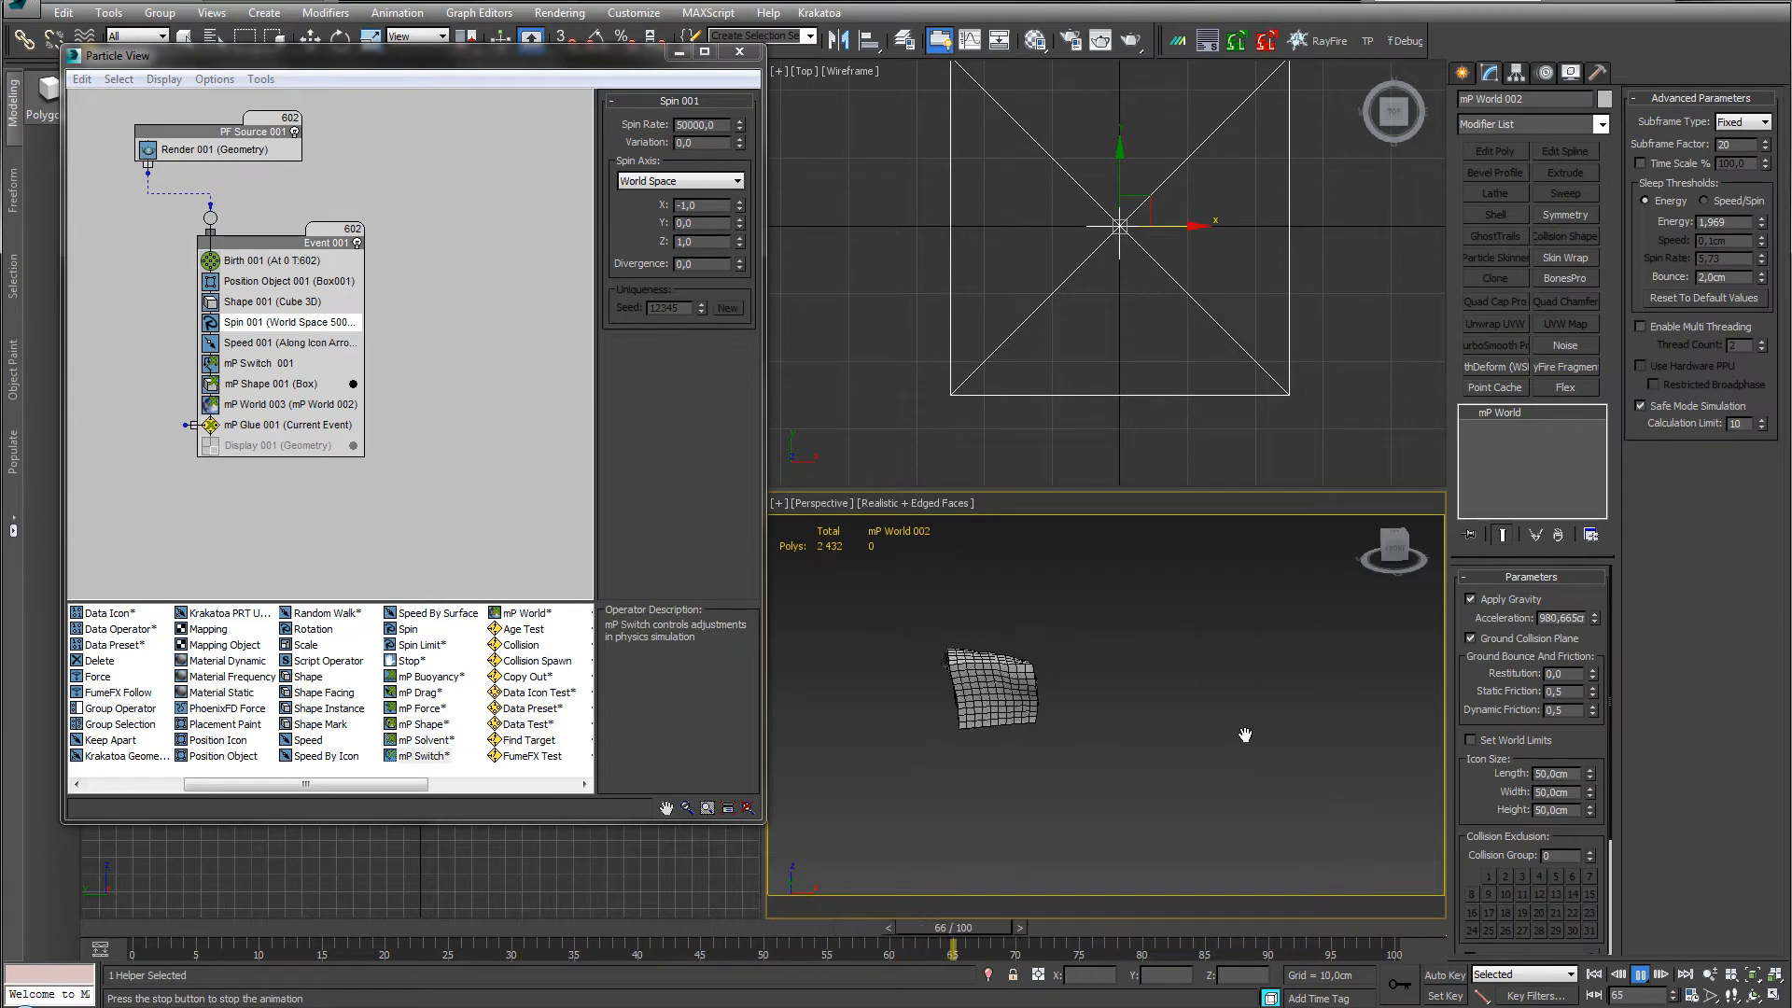
click(1593, 973)
In mP Glue 001, set Max Binds p/Particle to 8 and increase the Bind Distance to about 10.596 cm.
middle_drag(1419, 738, 910, 768)
scroll(1113, 743, down, 4)
middle_drag(1113, 744, 1189, 775)
scroll(1251, 745, up, 4)
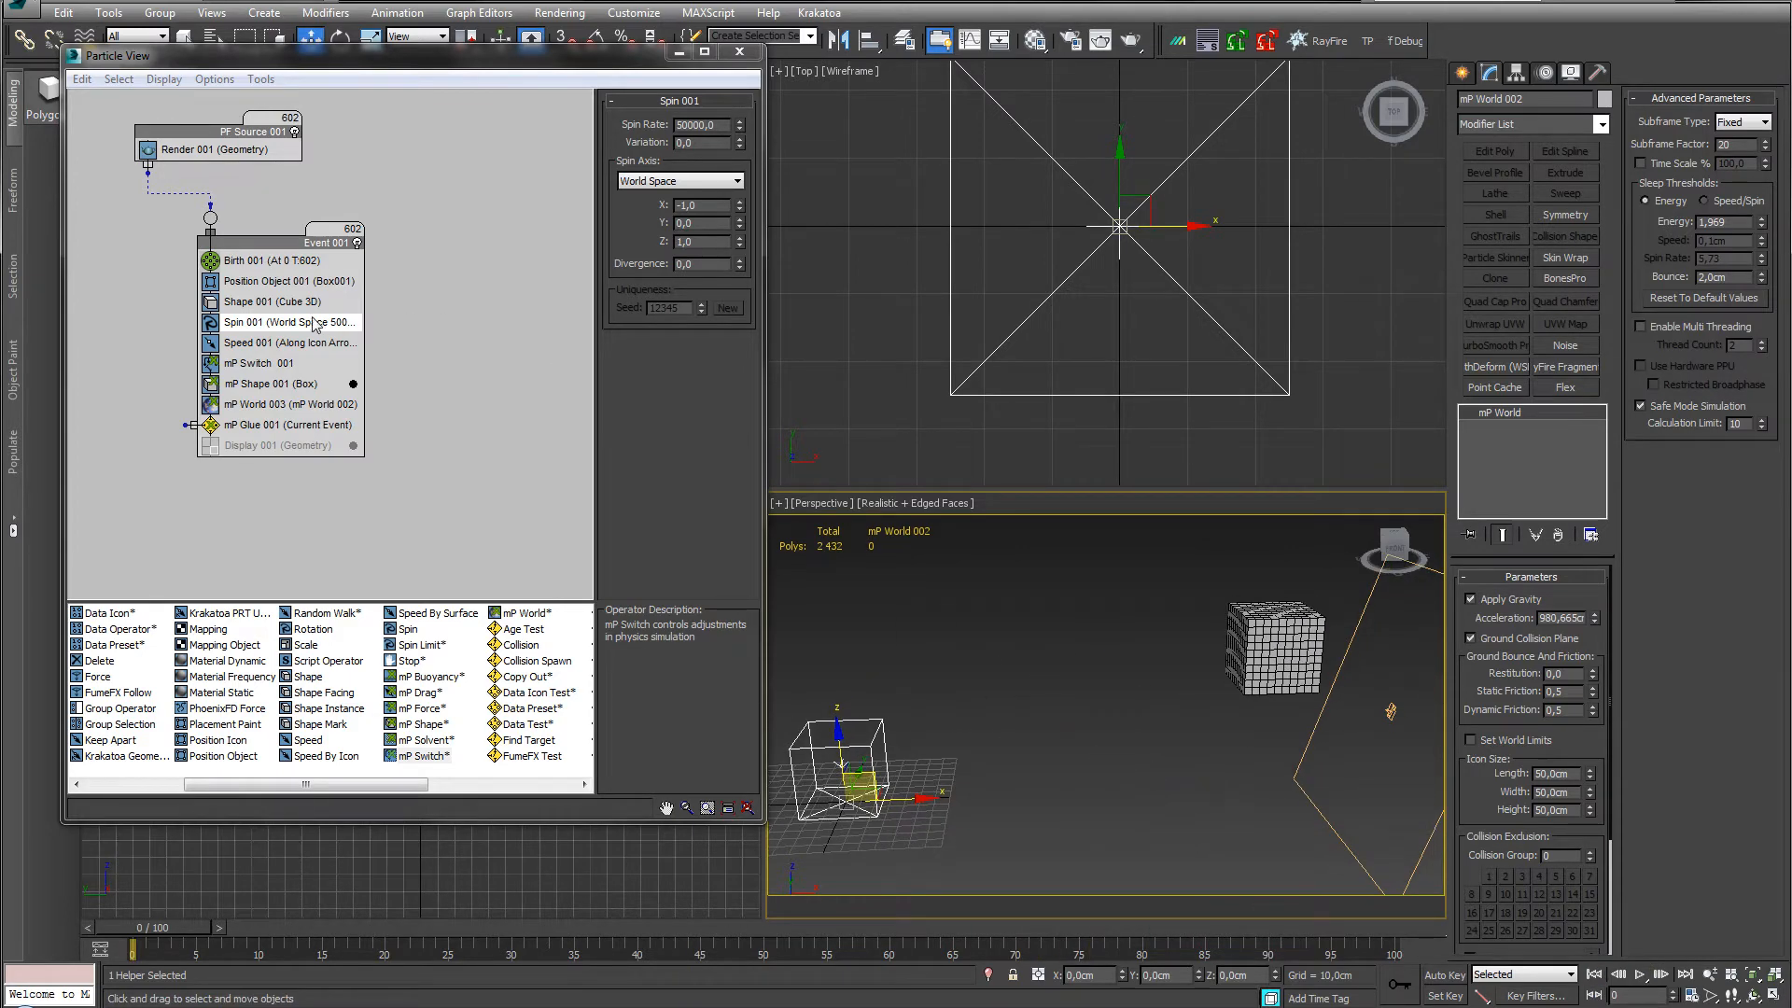
click(285, 424)
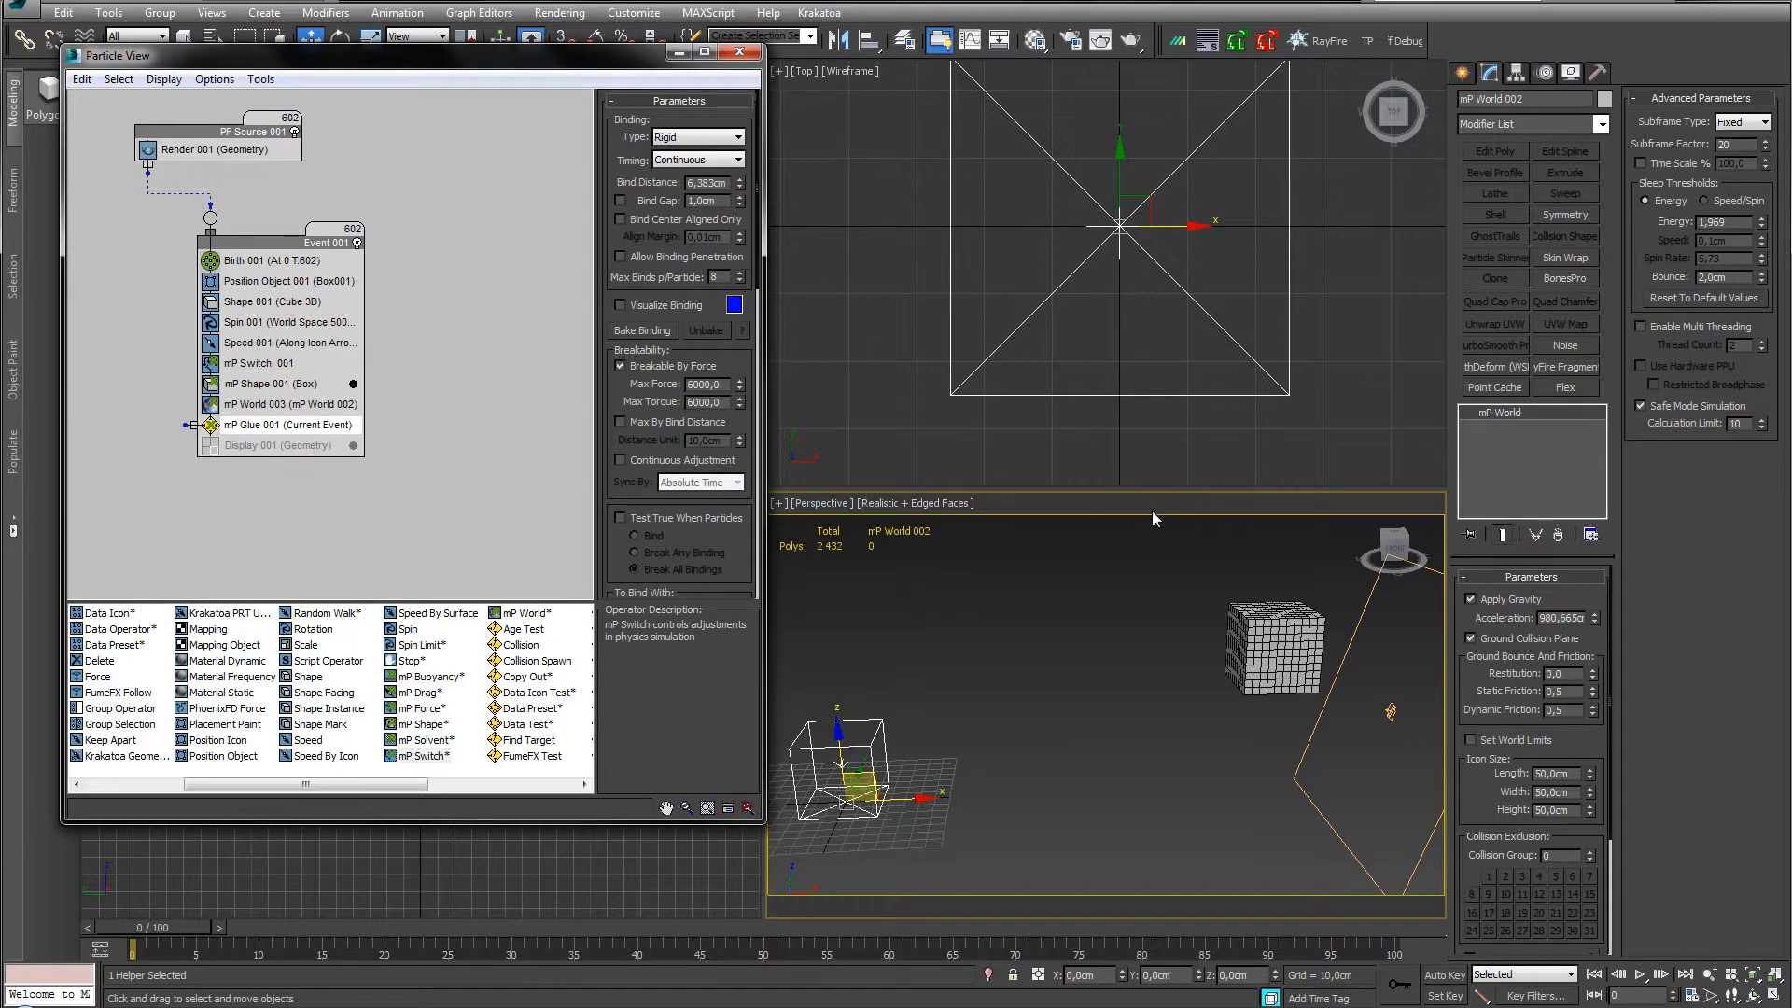
middle_drag(1152, 679, 1079, 620)
scroll(1073, 695, up, 5)
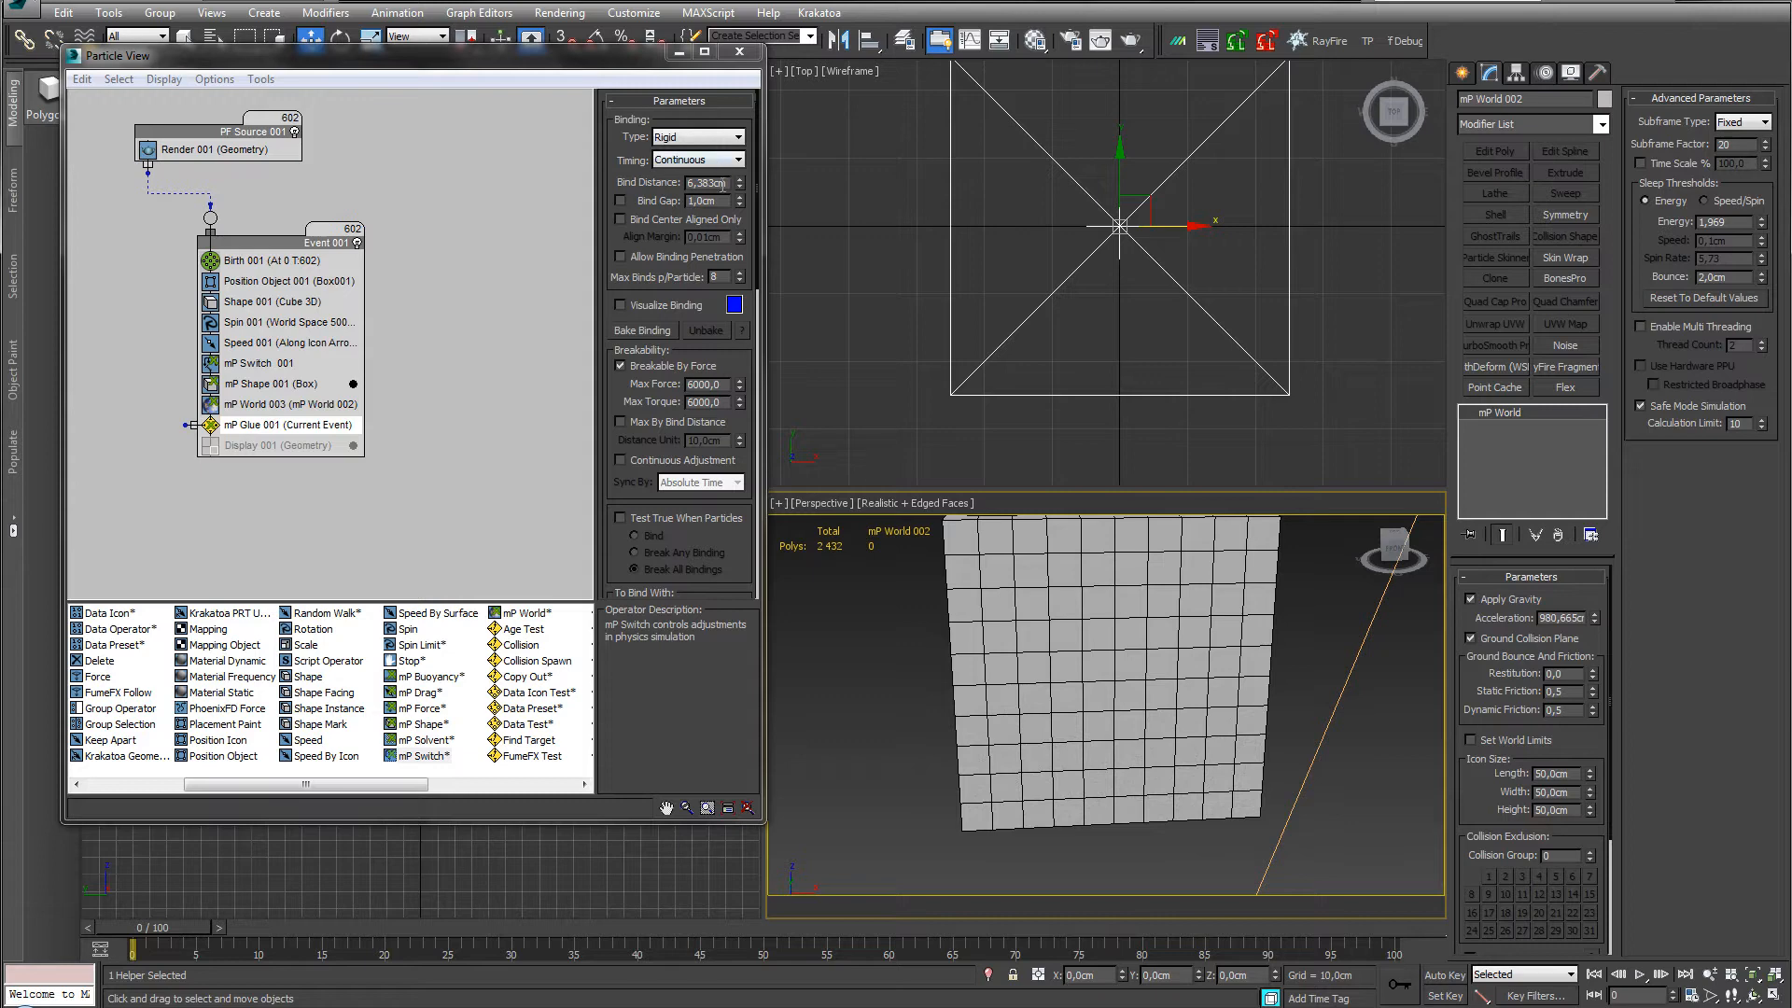
drag(739, 185, 745, 120)
Play back the simulation to check the cube's flight and deformation with the new glue settings, and rewind to frame 0.
middle_drag(987, 814, 1108, 773)
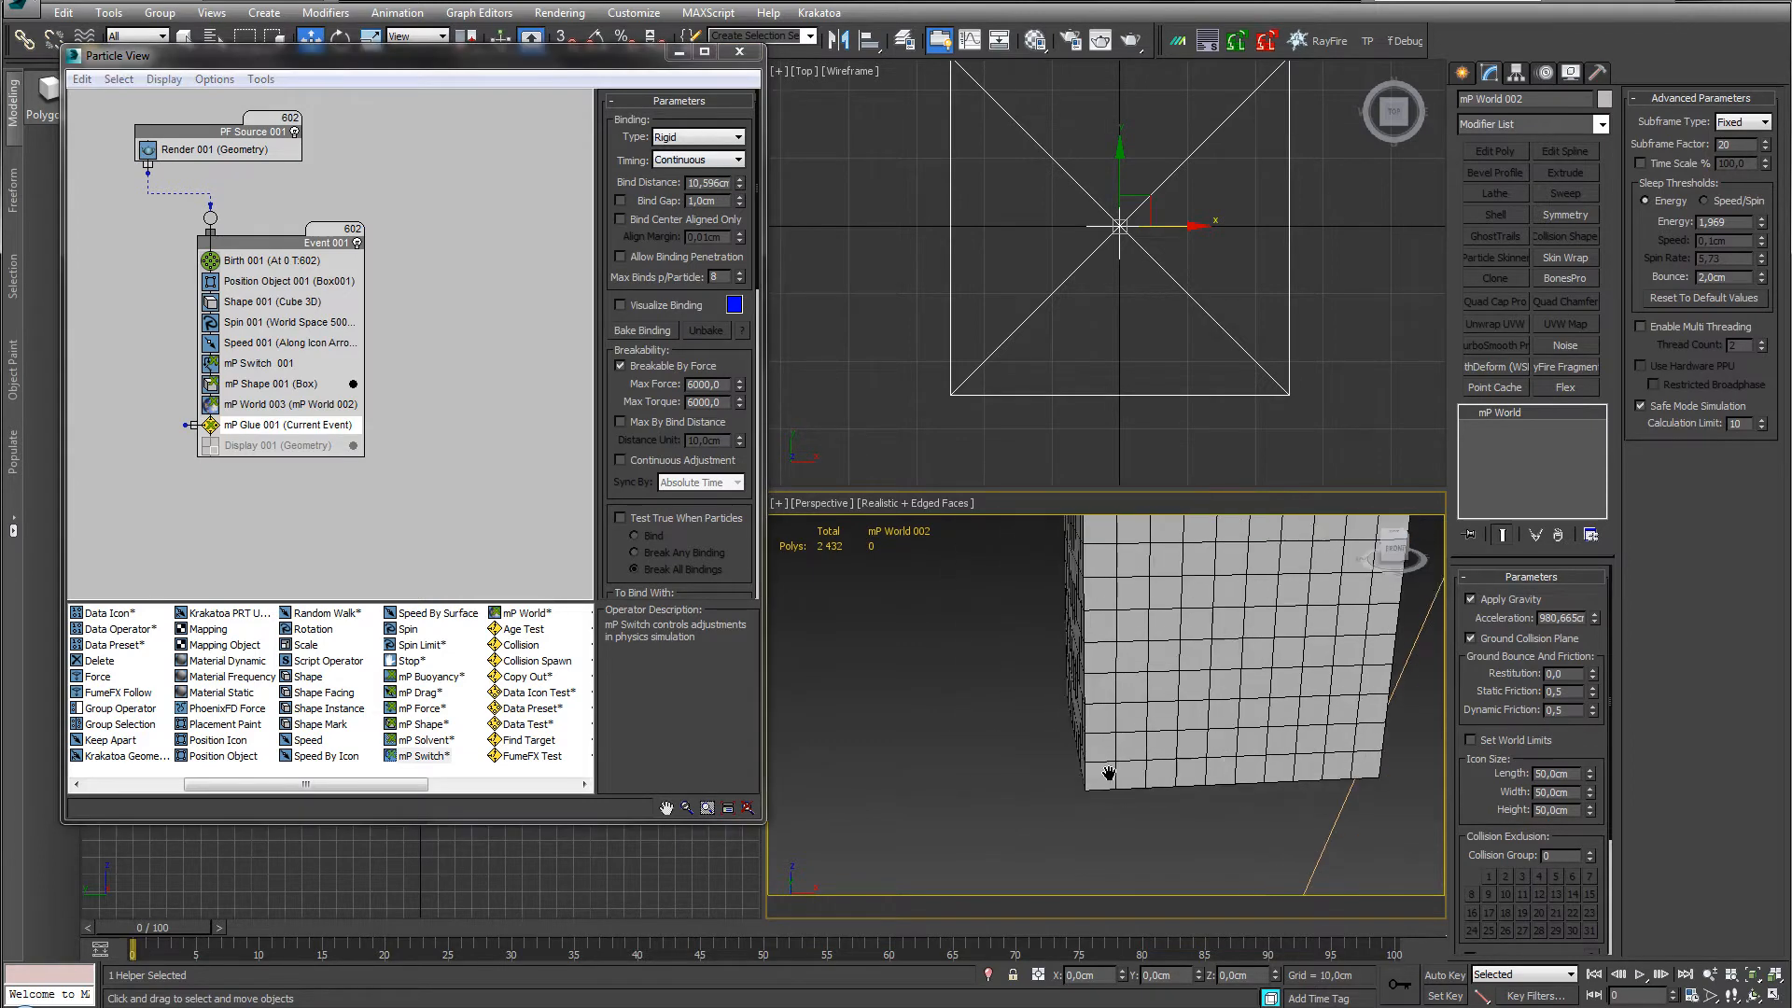
scroll(1109, 773, down, 7)
middle_drag(898, 763, 1189, 715)
scroll(1189, 715, up, 1)
middle_drag(1265, 864, 1202, 836)
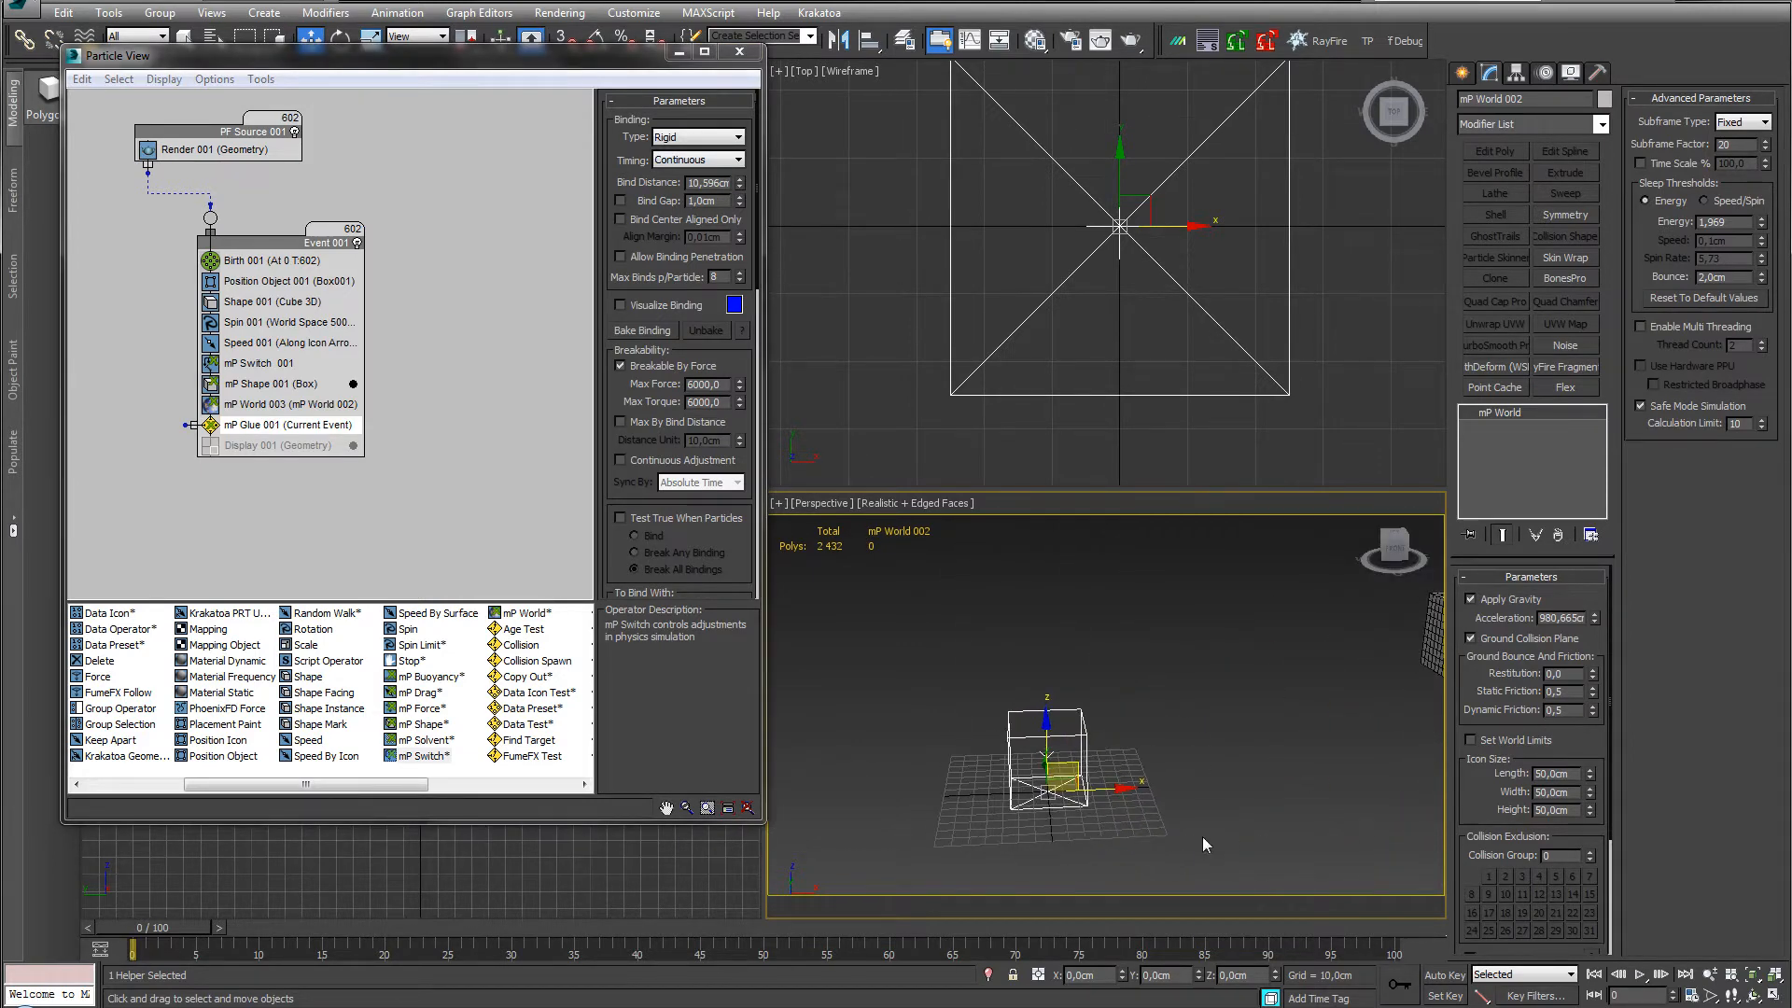
click(1640, 976)
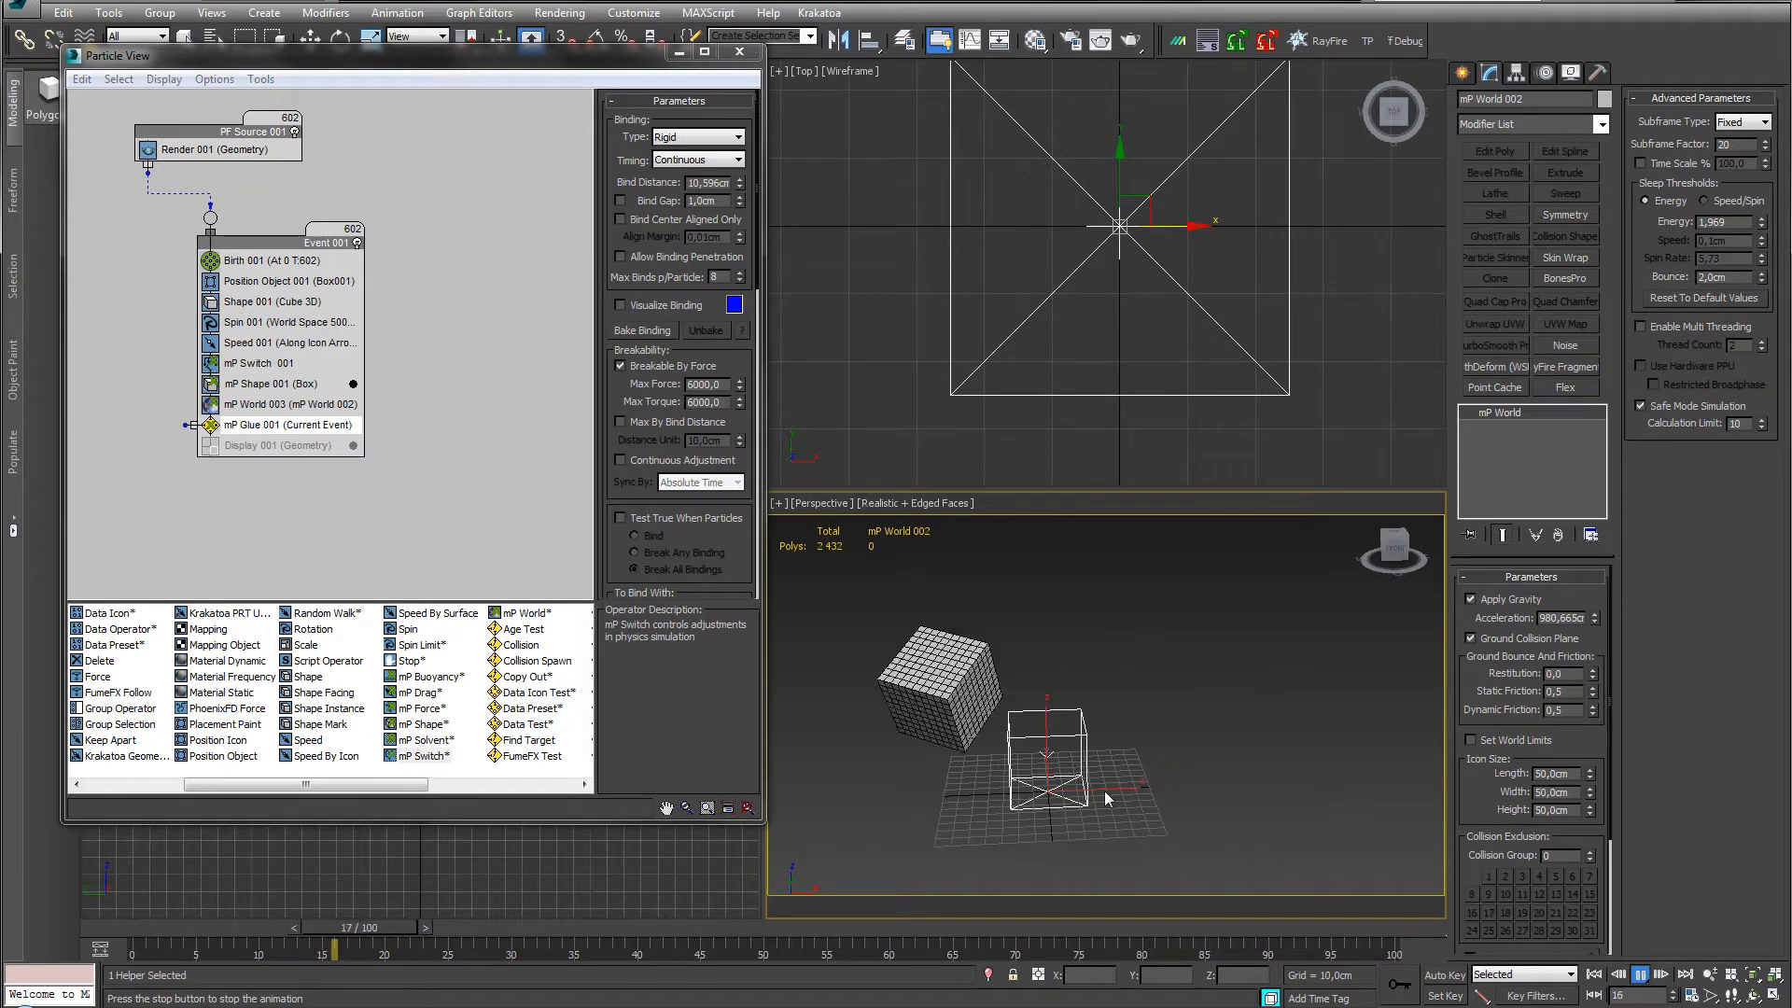
middle_drag(1014, 800, 1254, 756)
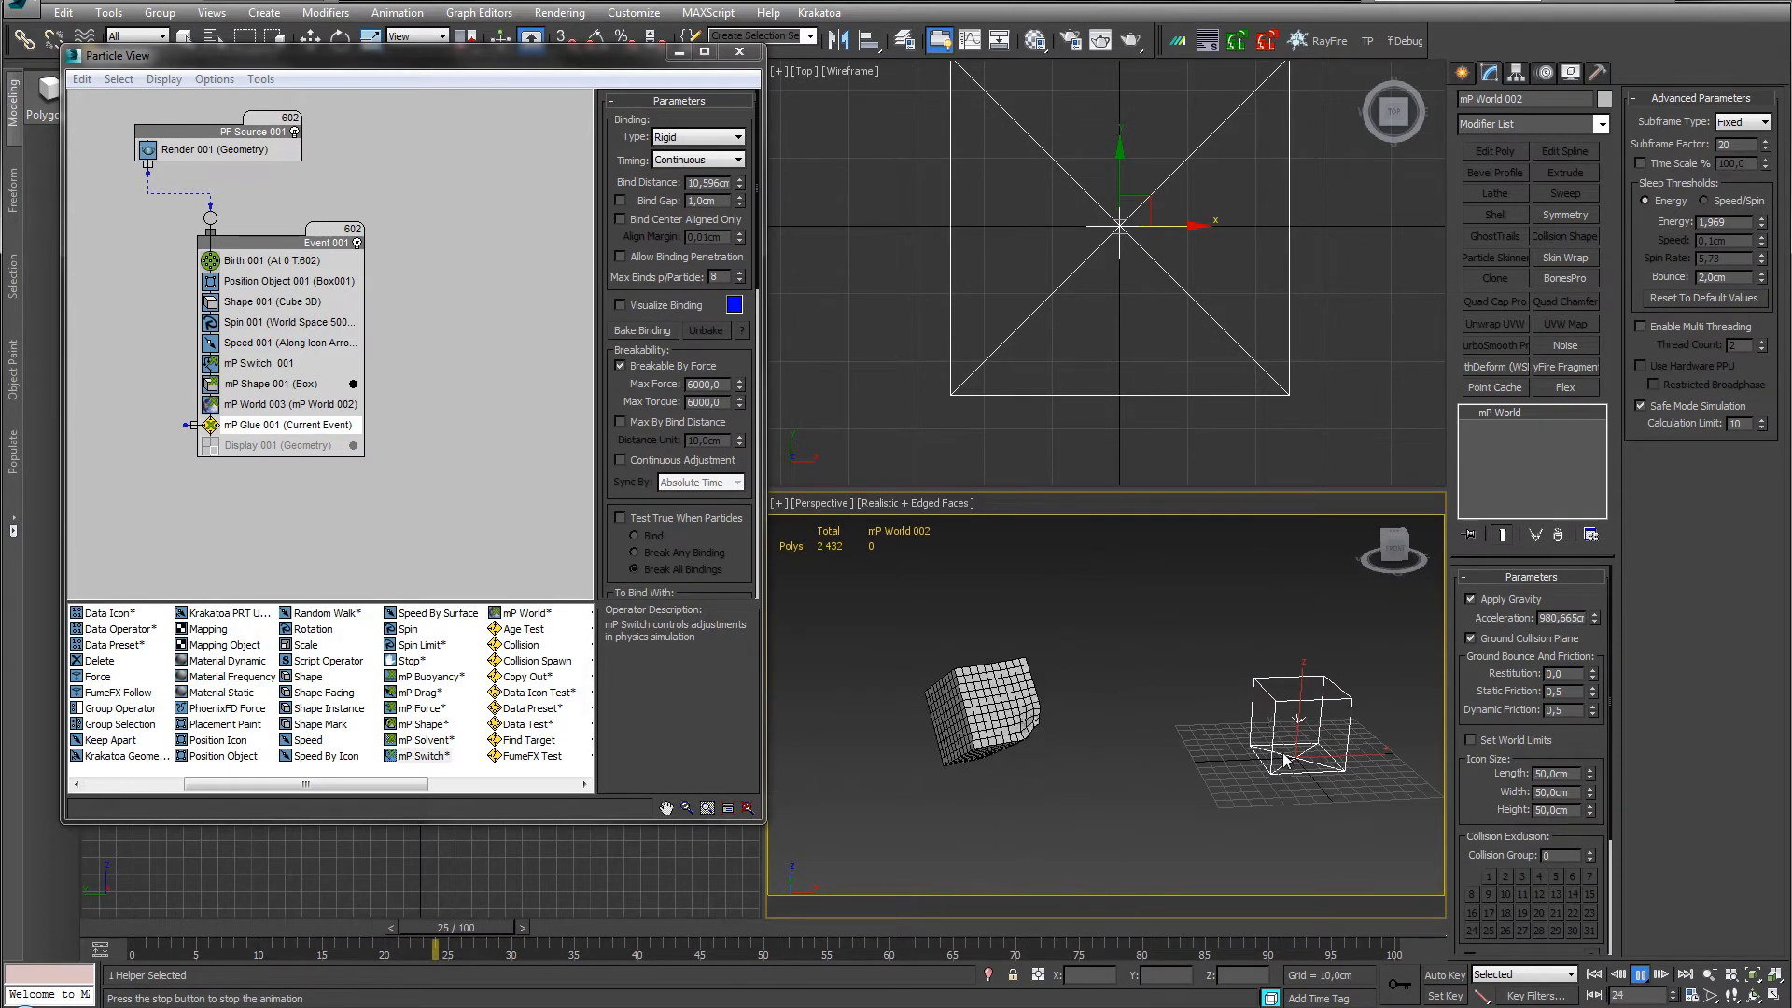
middle_drag(971, 771, 1244, 740)
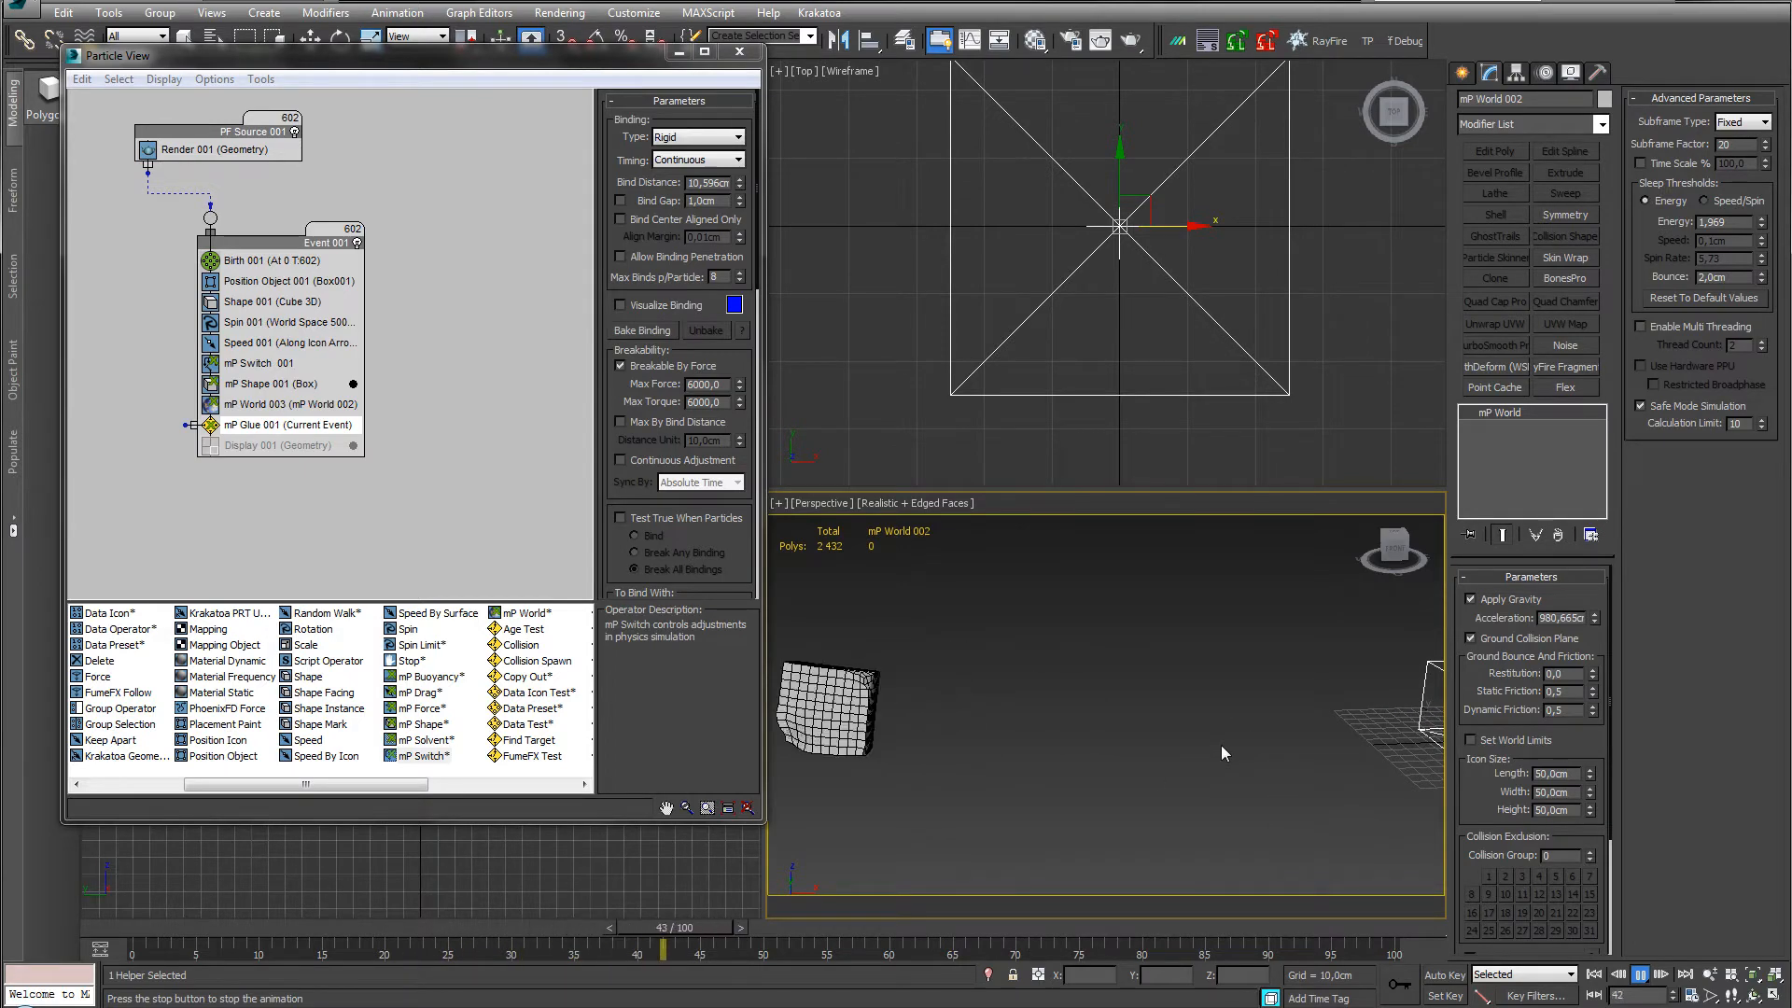
middle_drag(944, 761, 1245, 737)
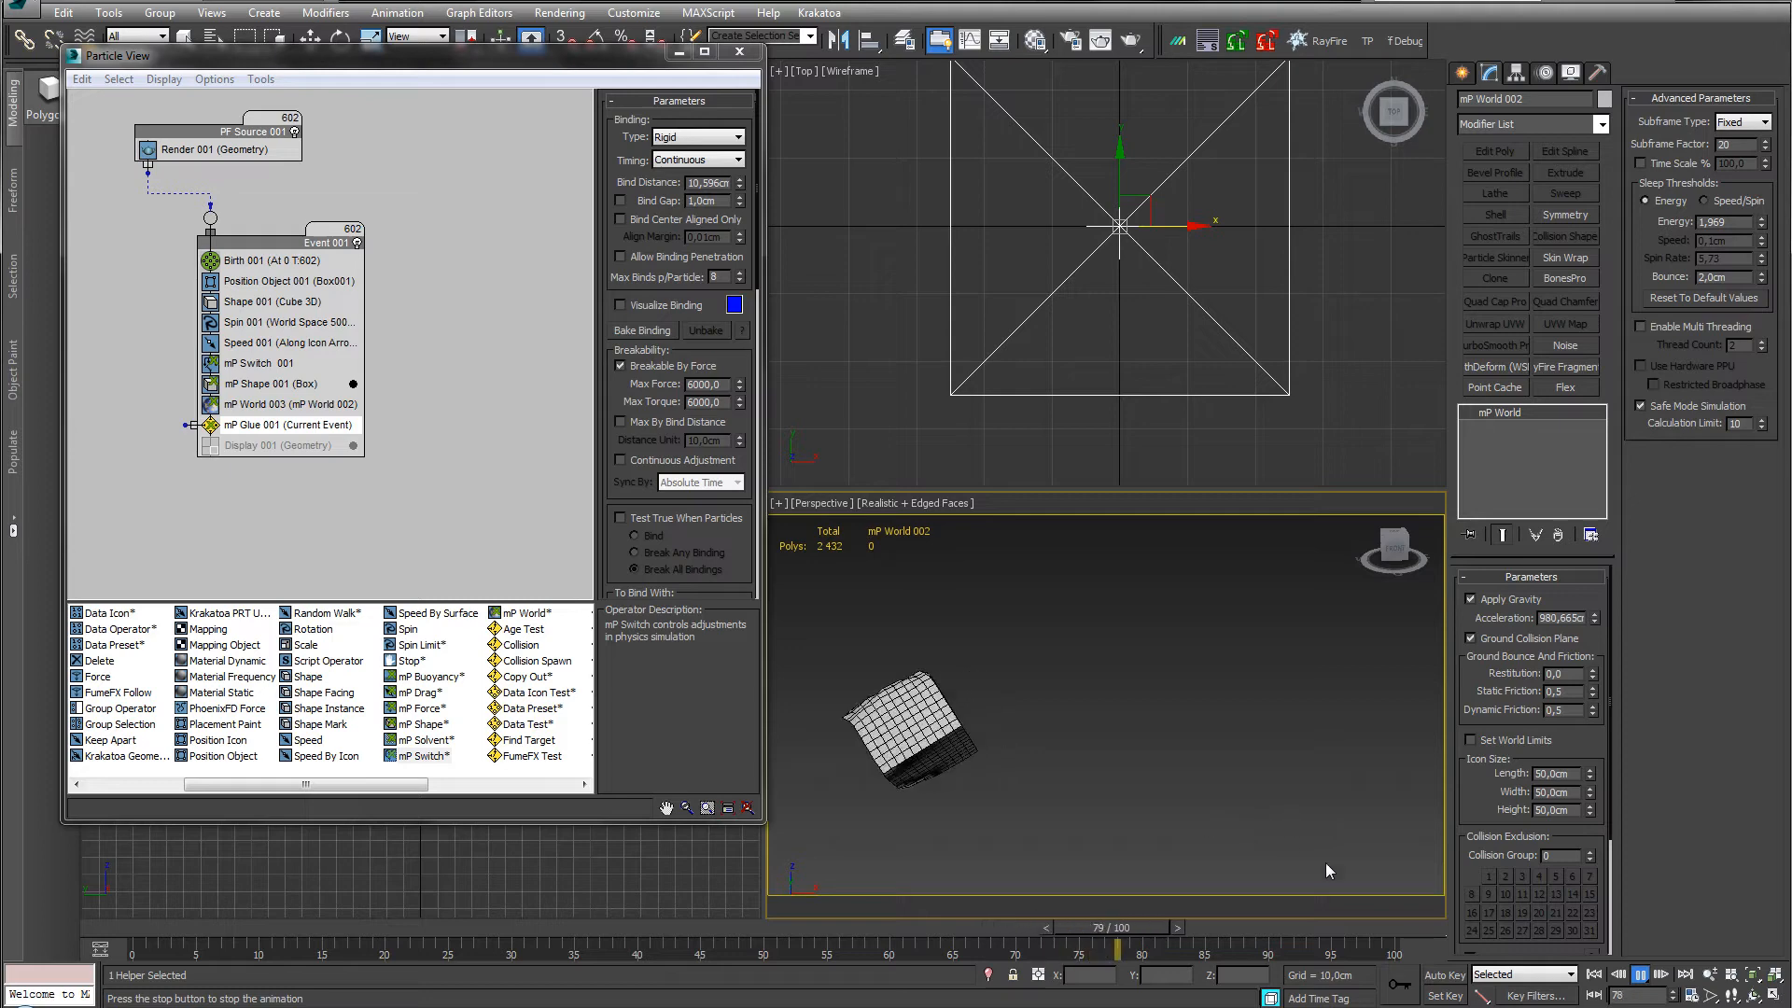
click(1639, 975)
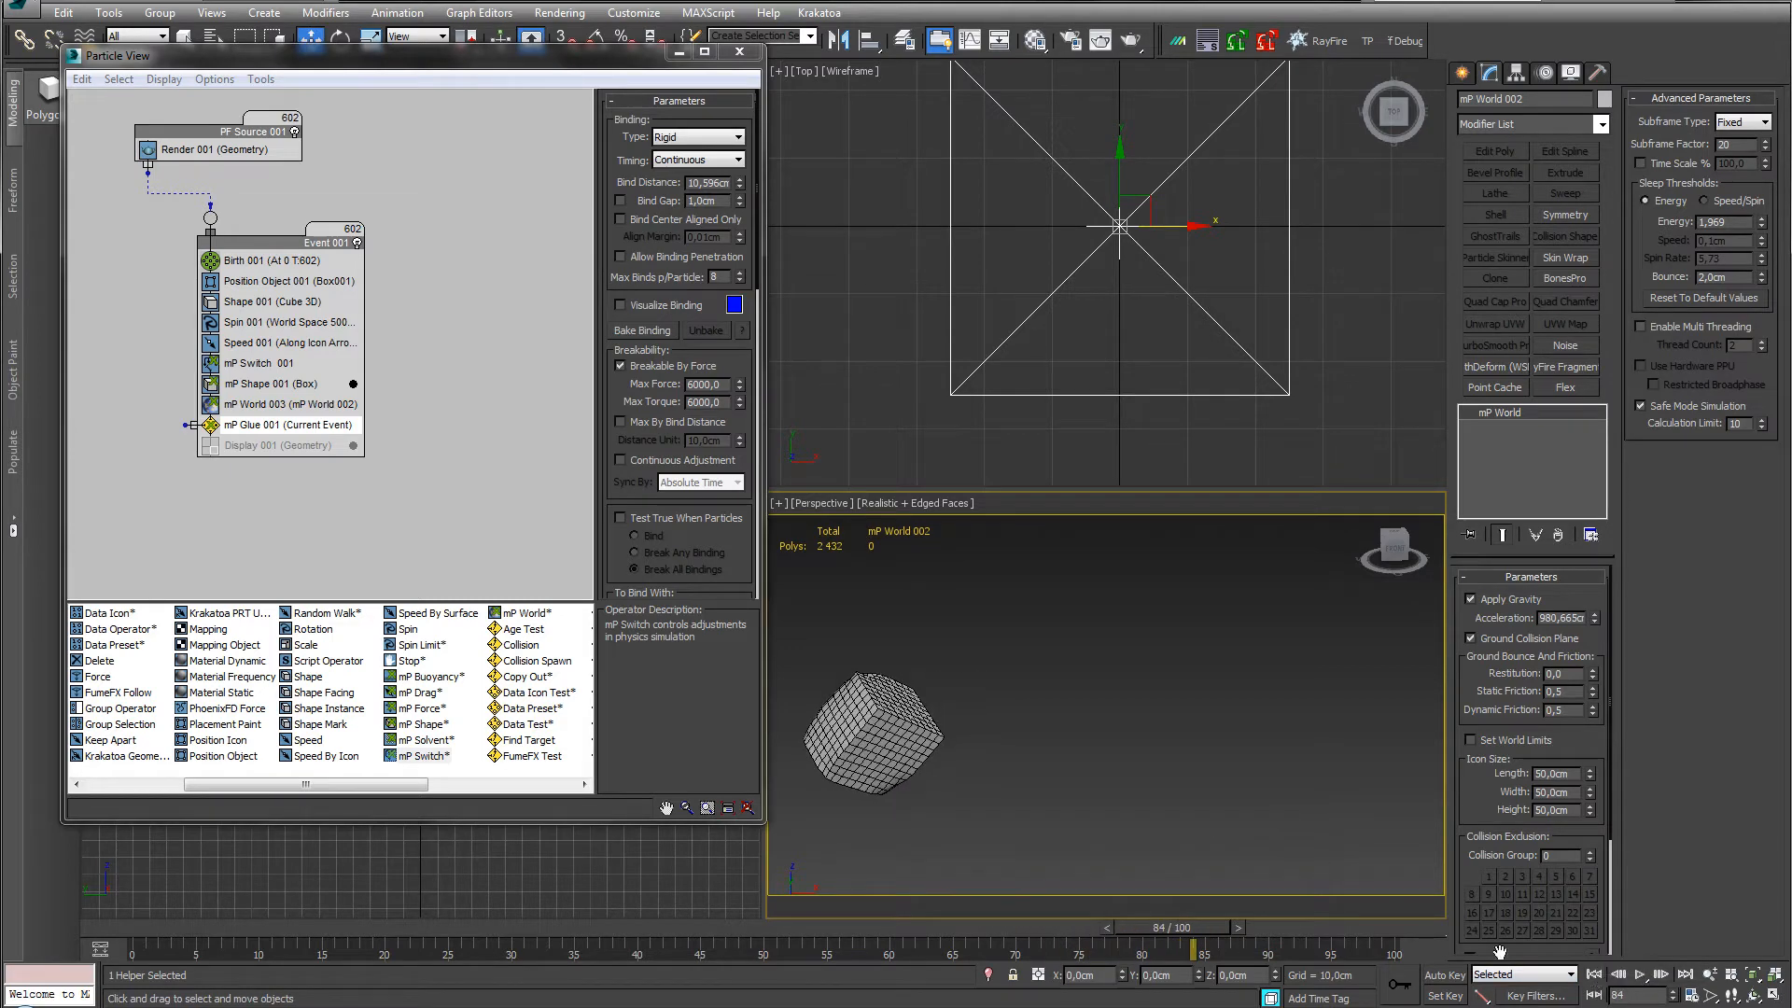
middle_drag(1088, 770, 1213, 810)
click(1594, 975)
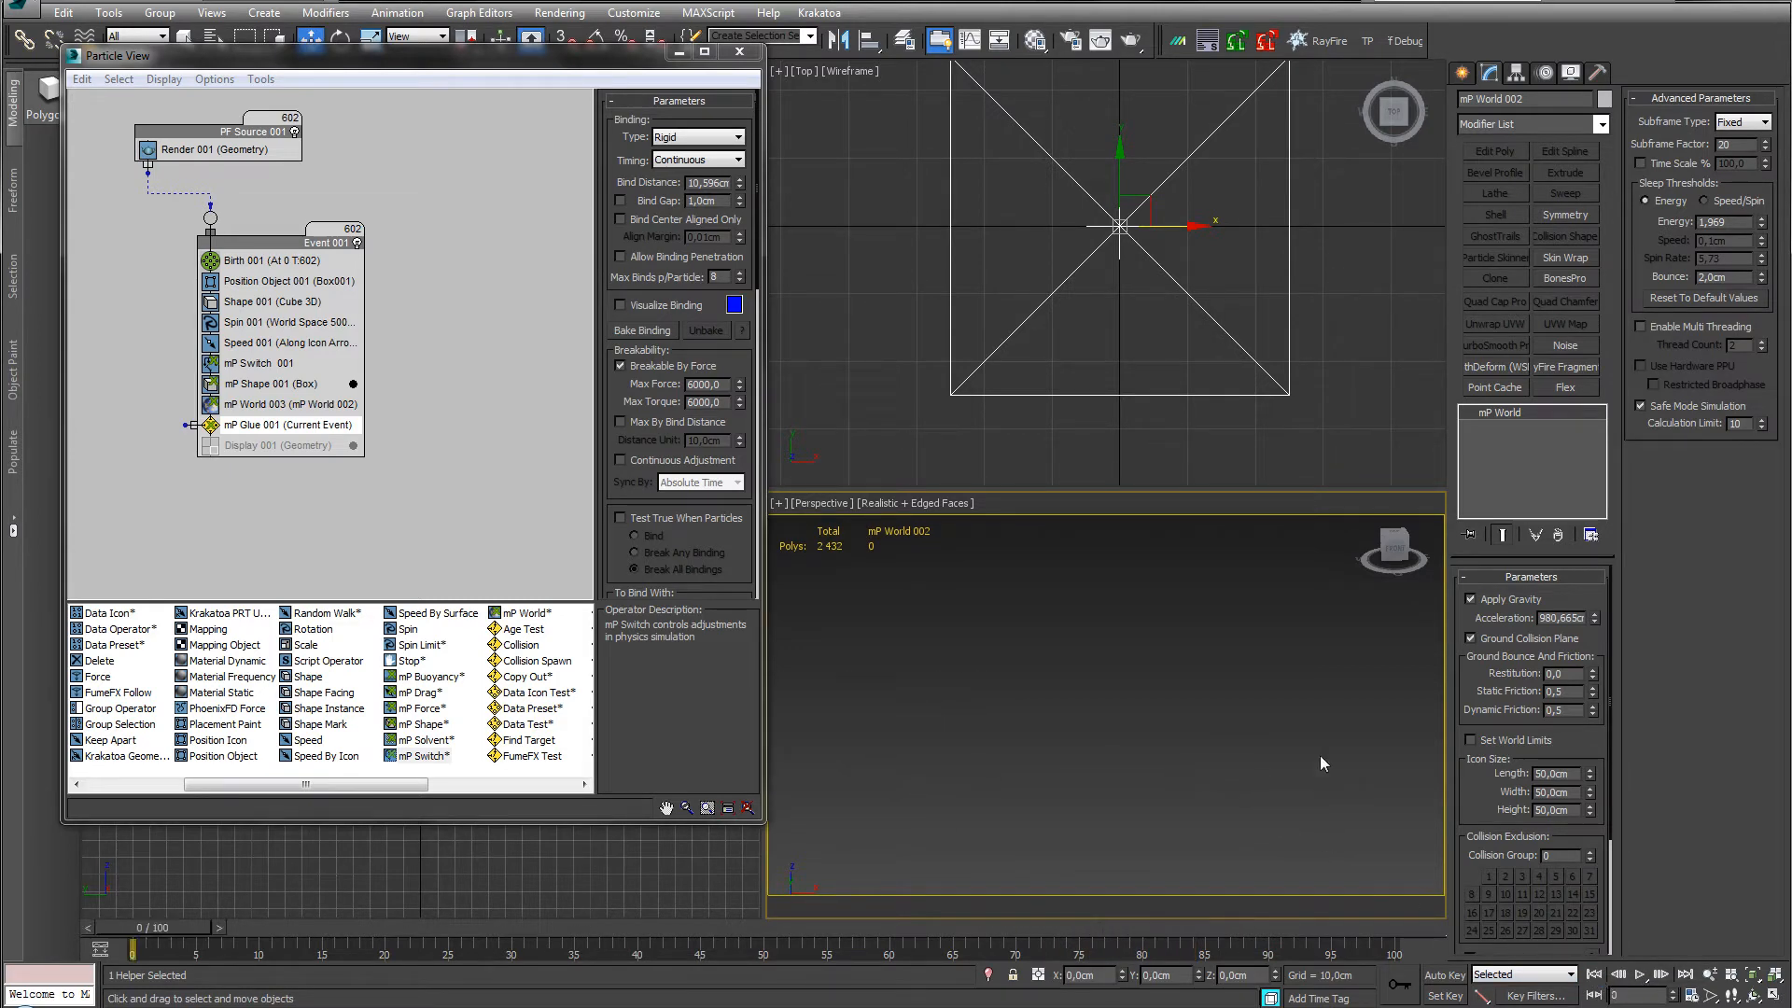
middle_drag(1320, 754, 1150, 748)
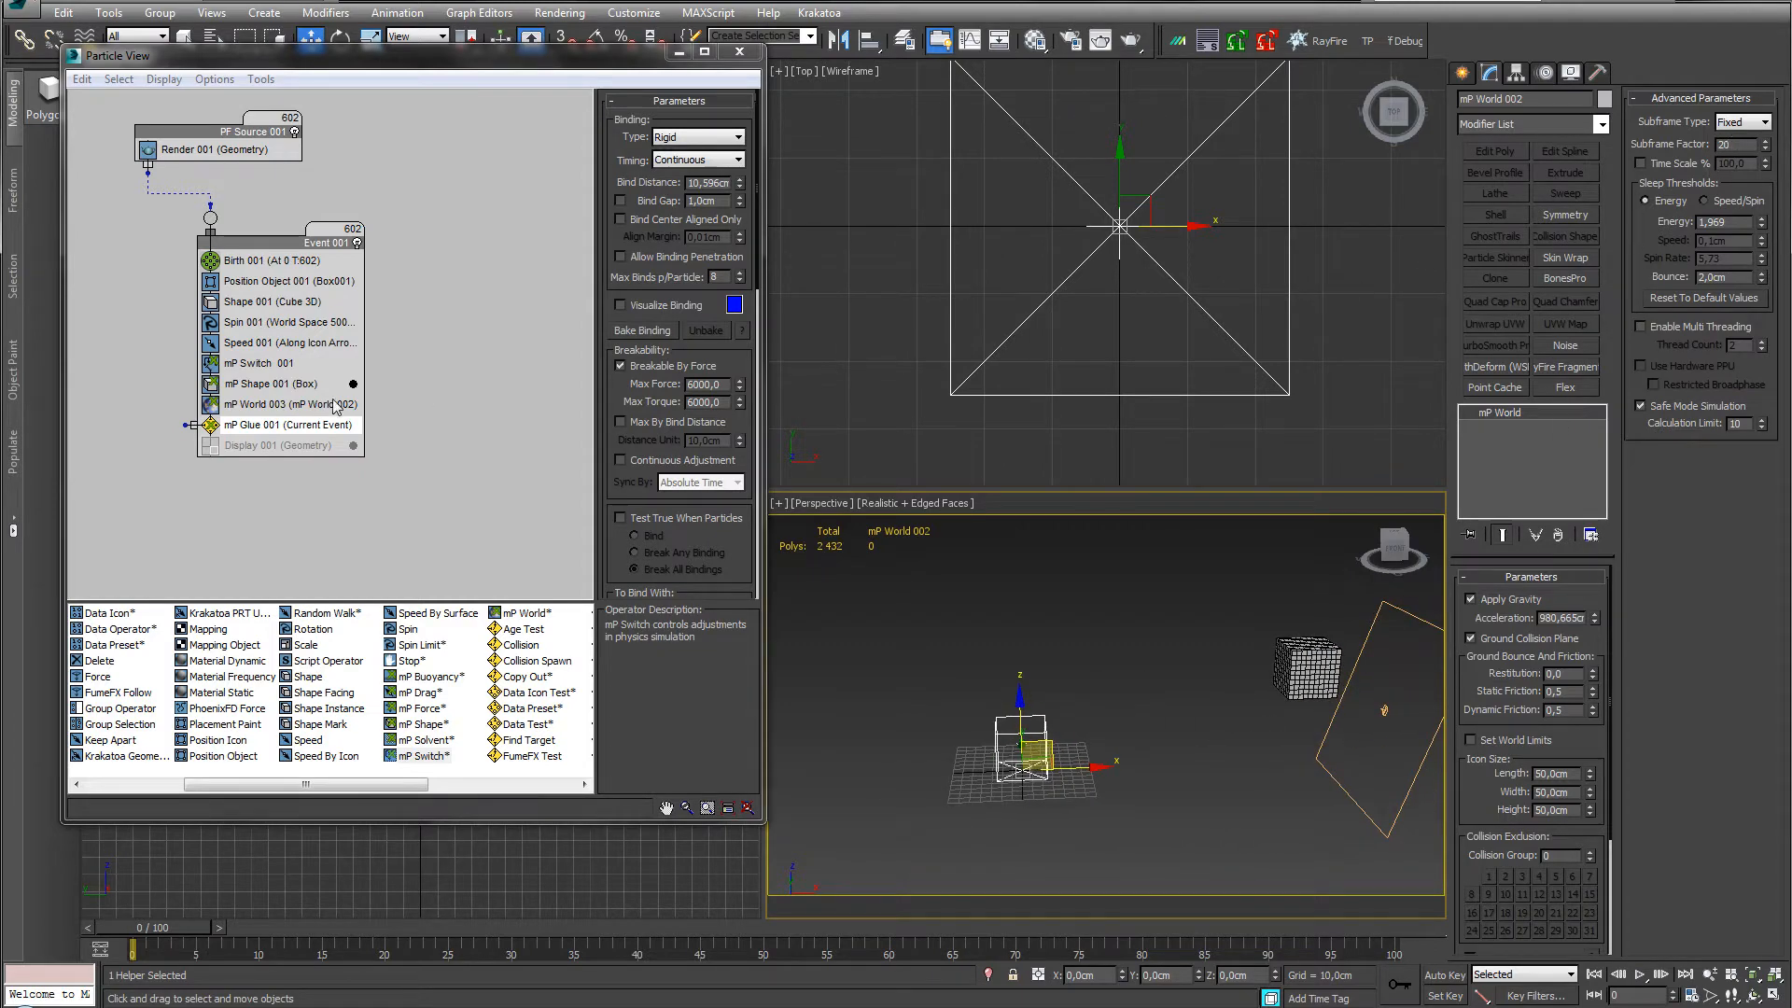
Review the settings of the mP Shape 001 and mP Glue 001 operators.
click(272, 383)
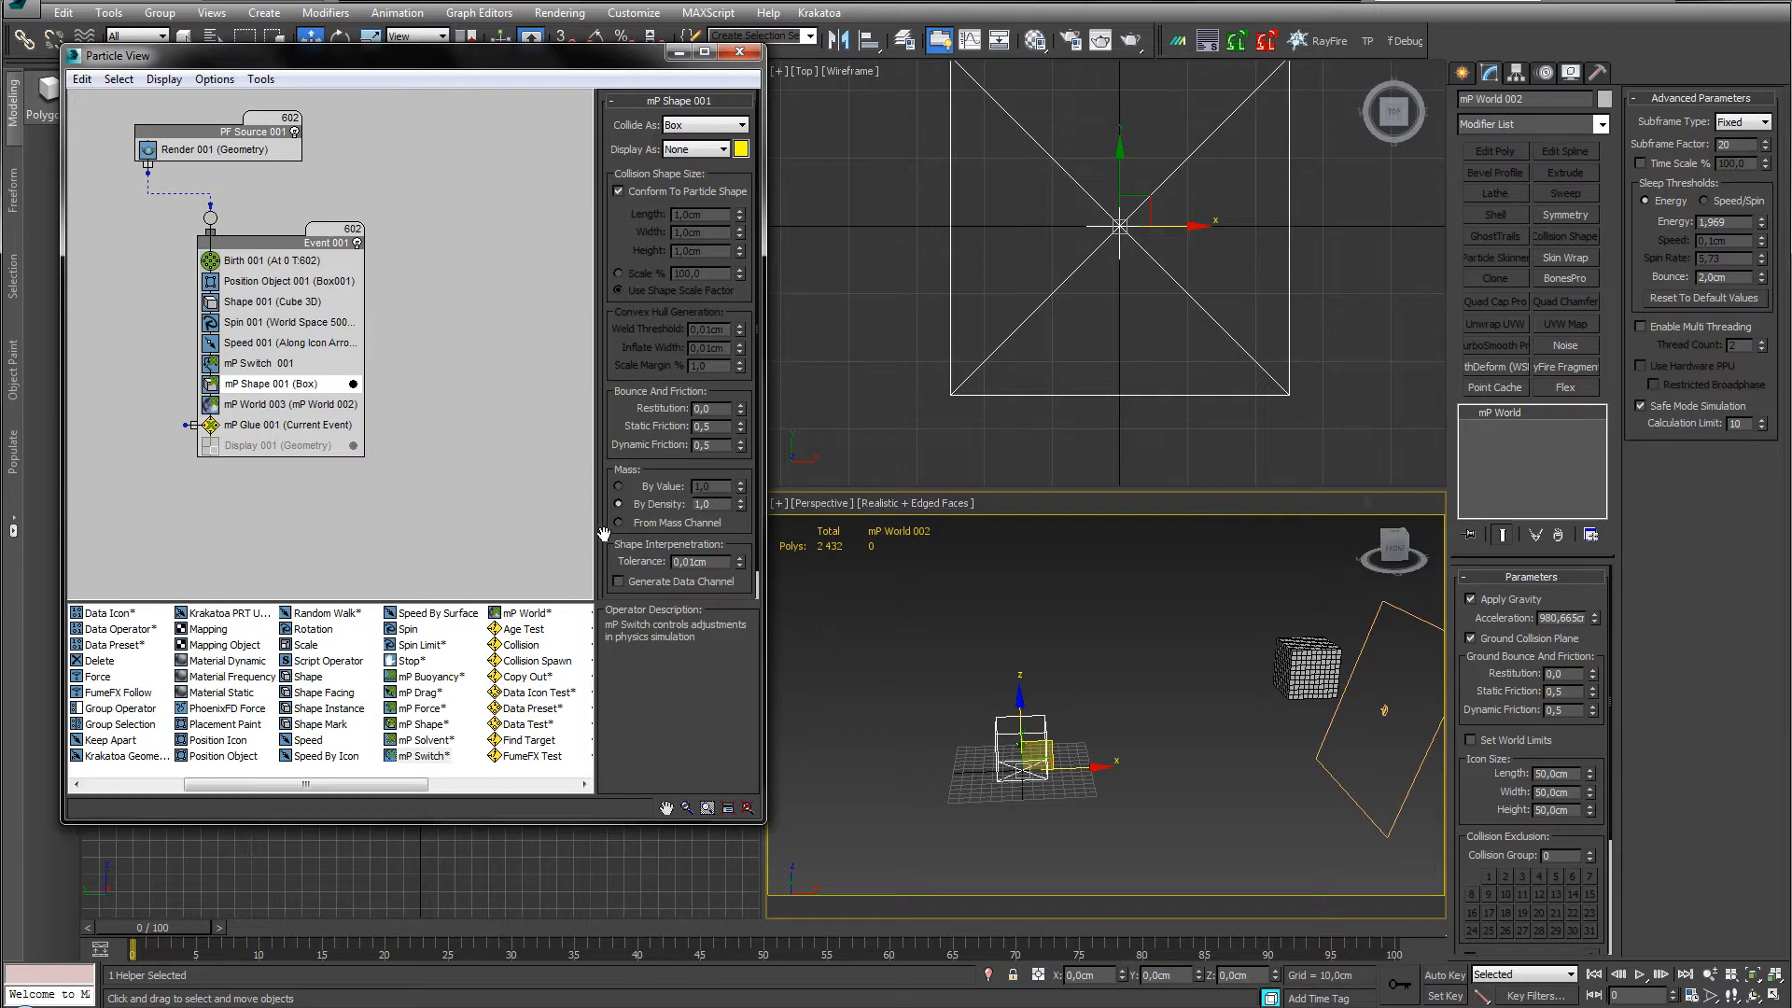
click(280, 425)
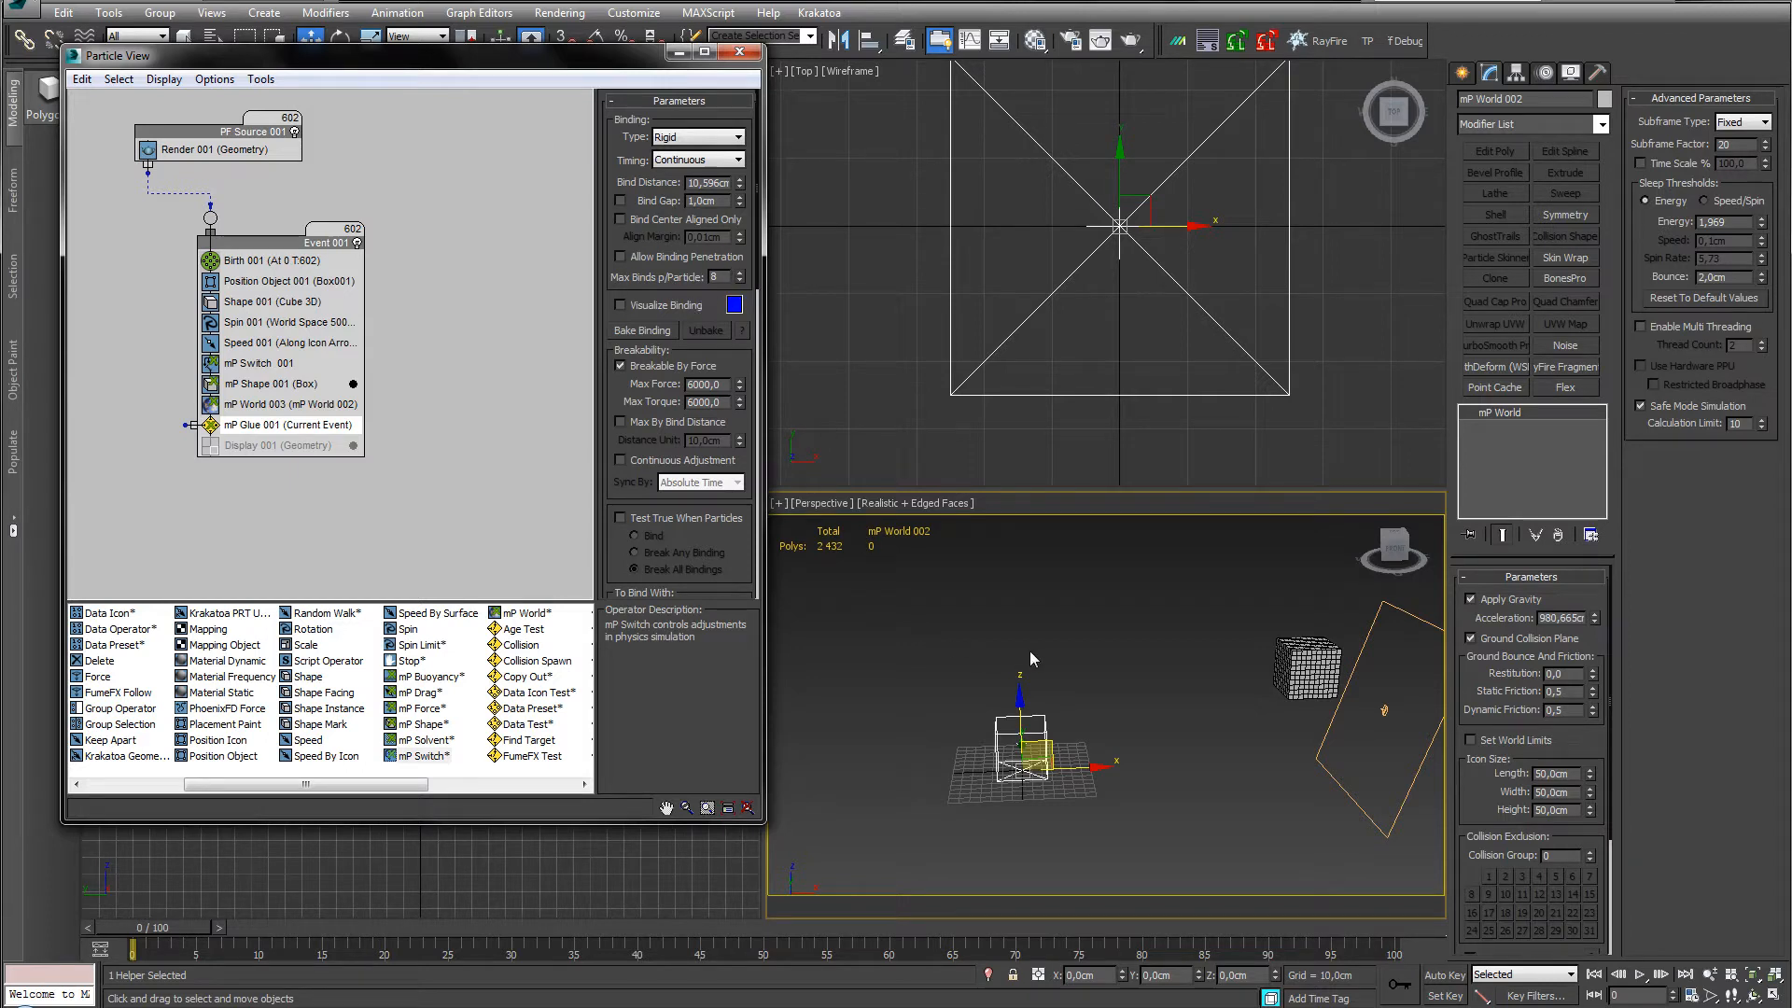
mouse_move(1090, 674)
middle_down()
mouse_move(1032, 704)
mouse_move(1068, 691)
middle_up()
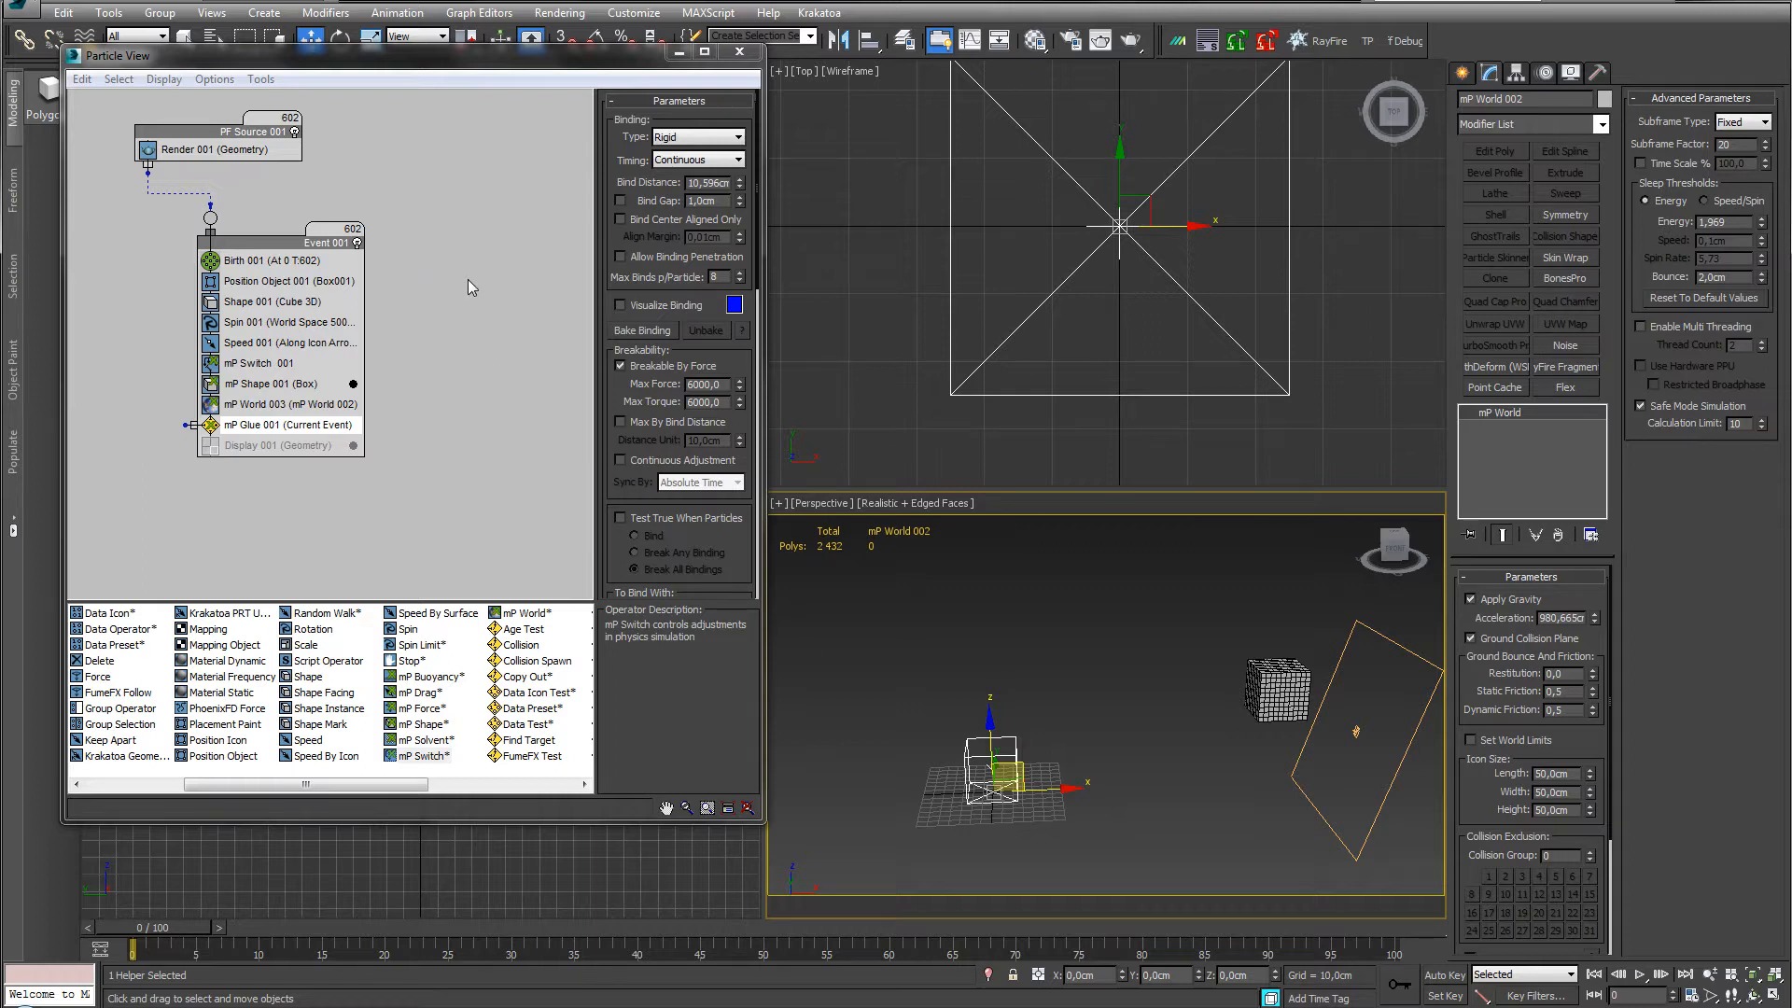
Minimize Particle View and unhide the layer listed directly above CamRigs, closing the layer manager when done.
click(679, 53)
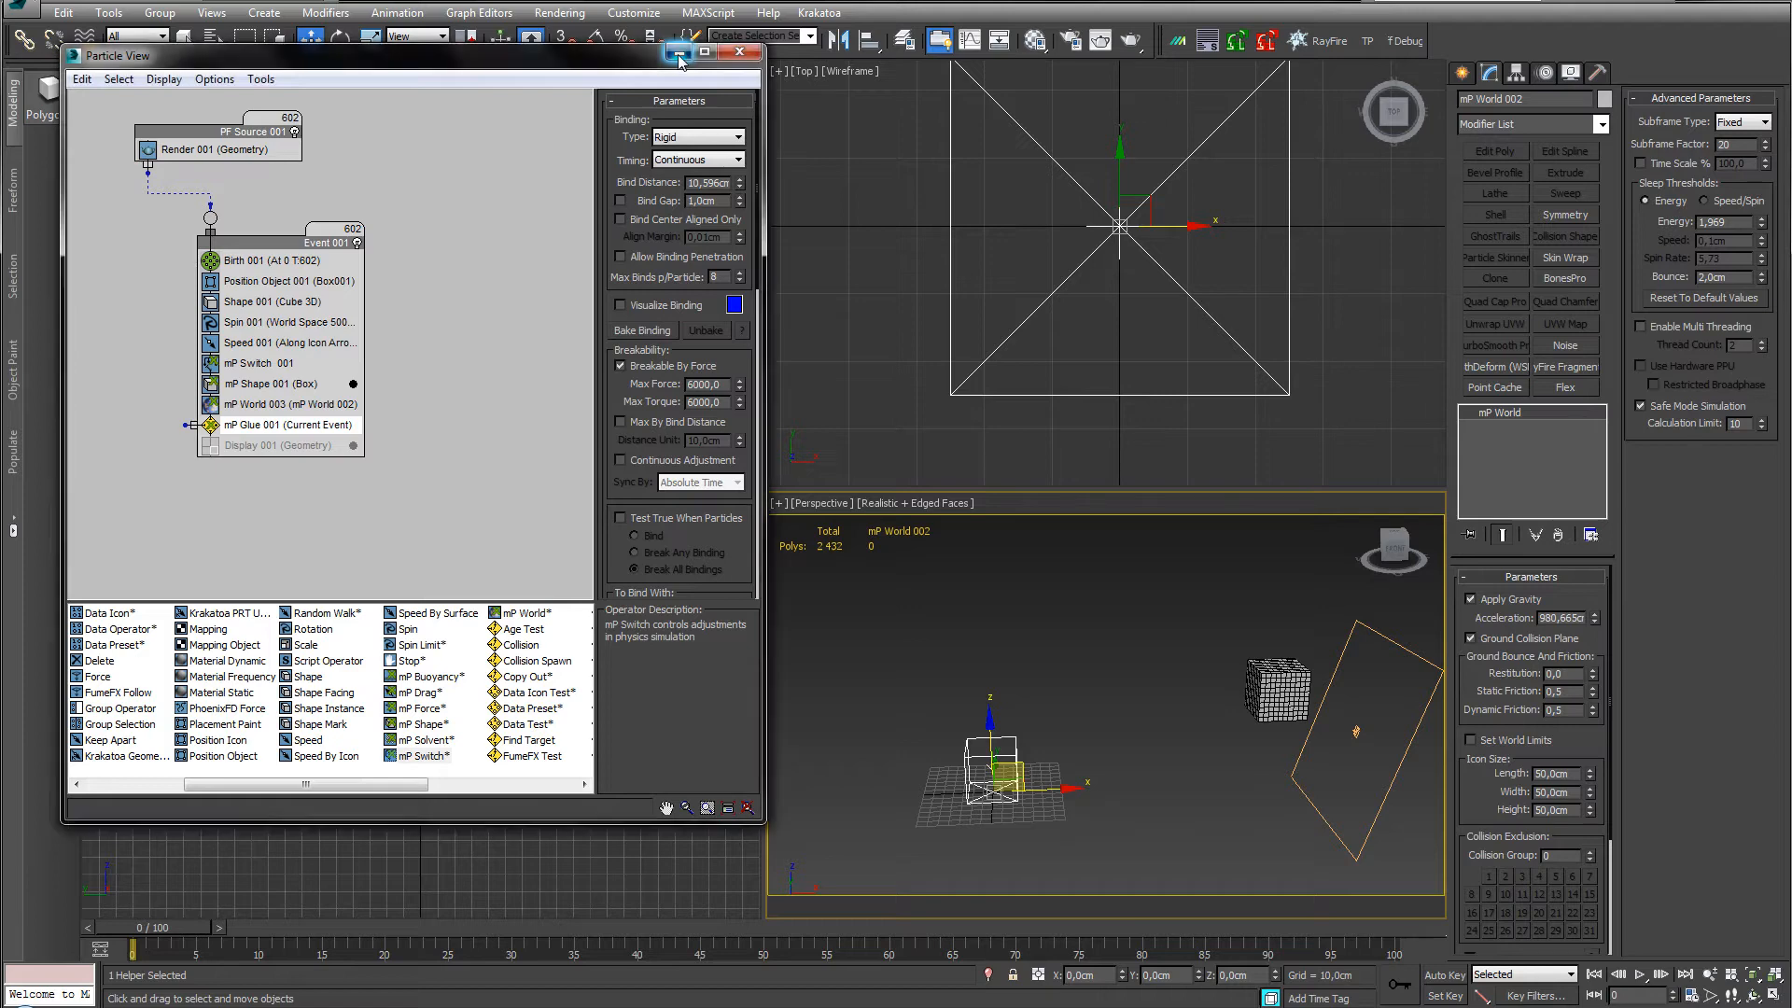
middle_drag(1045, 674, 1070, 638)
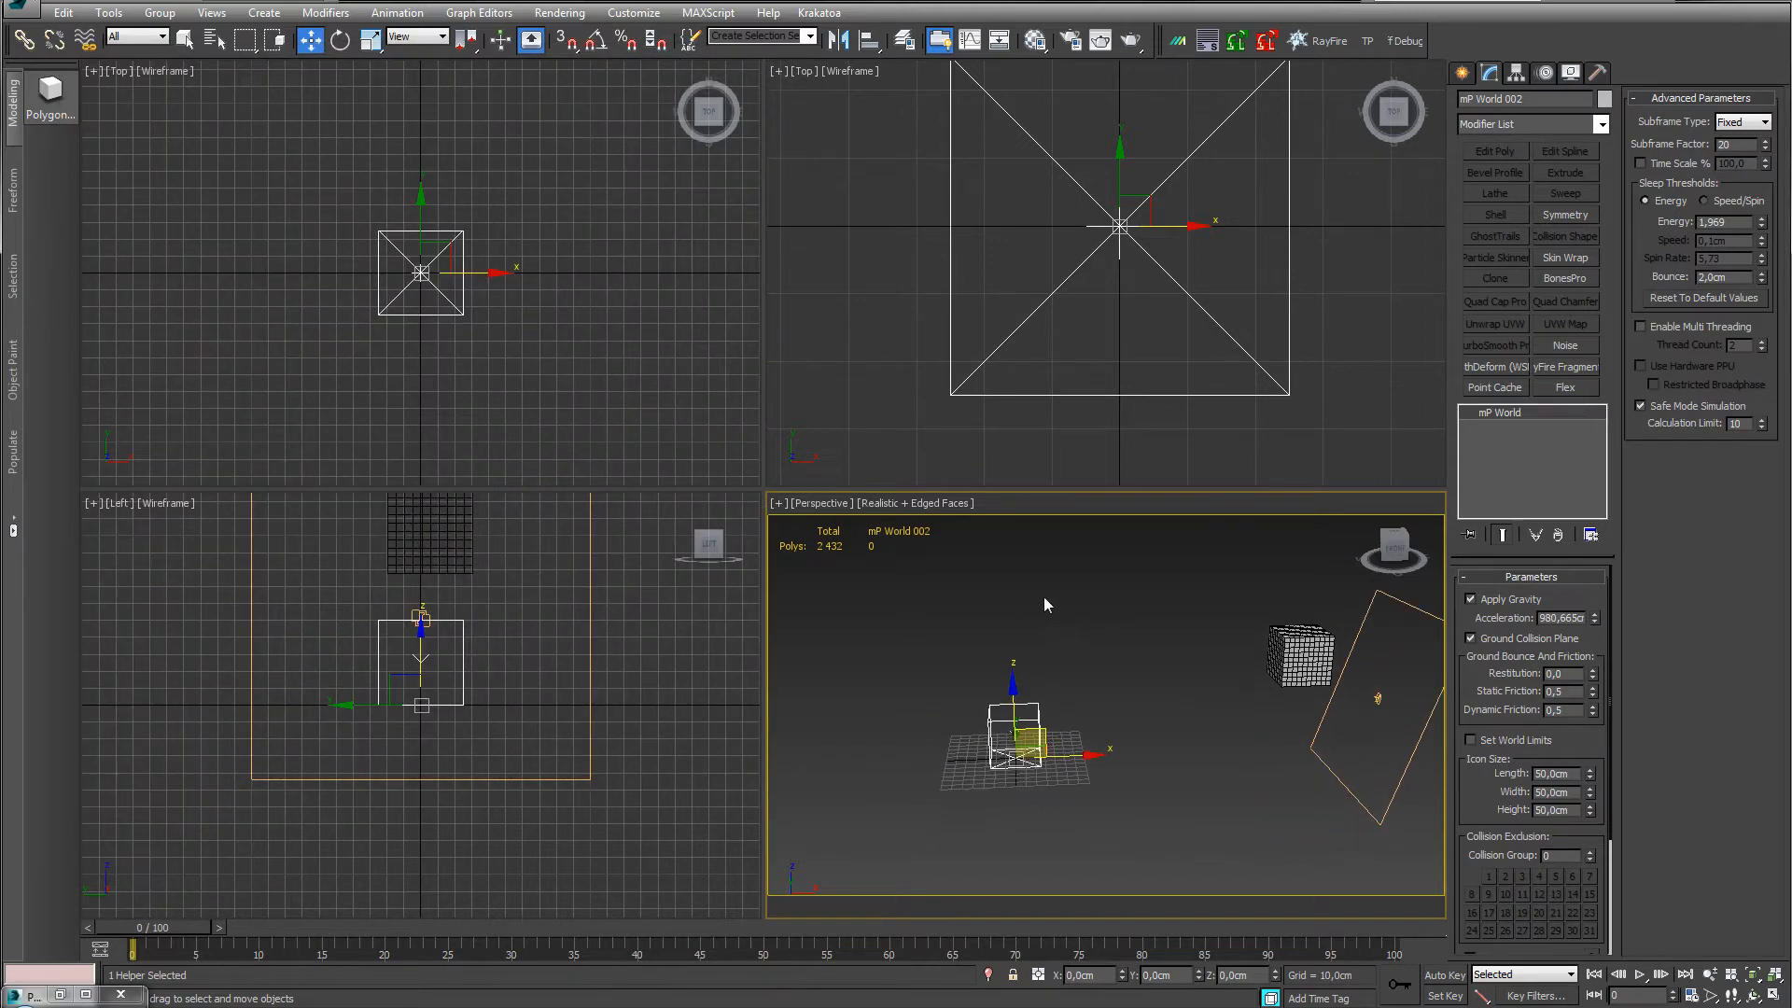
click(903, 41)
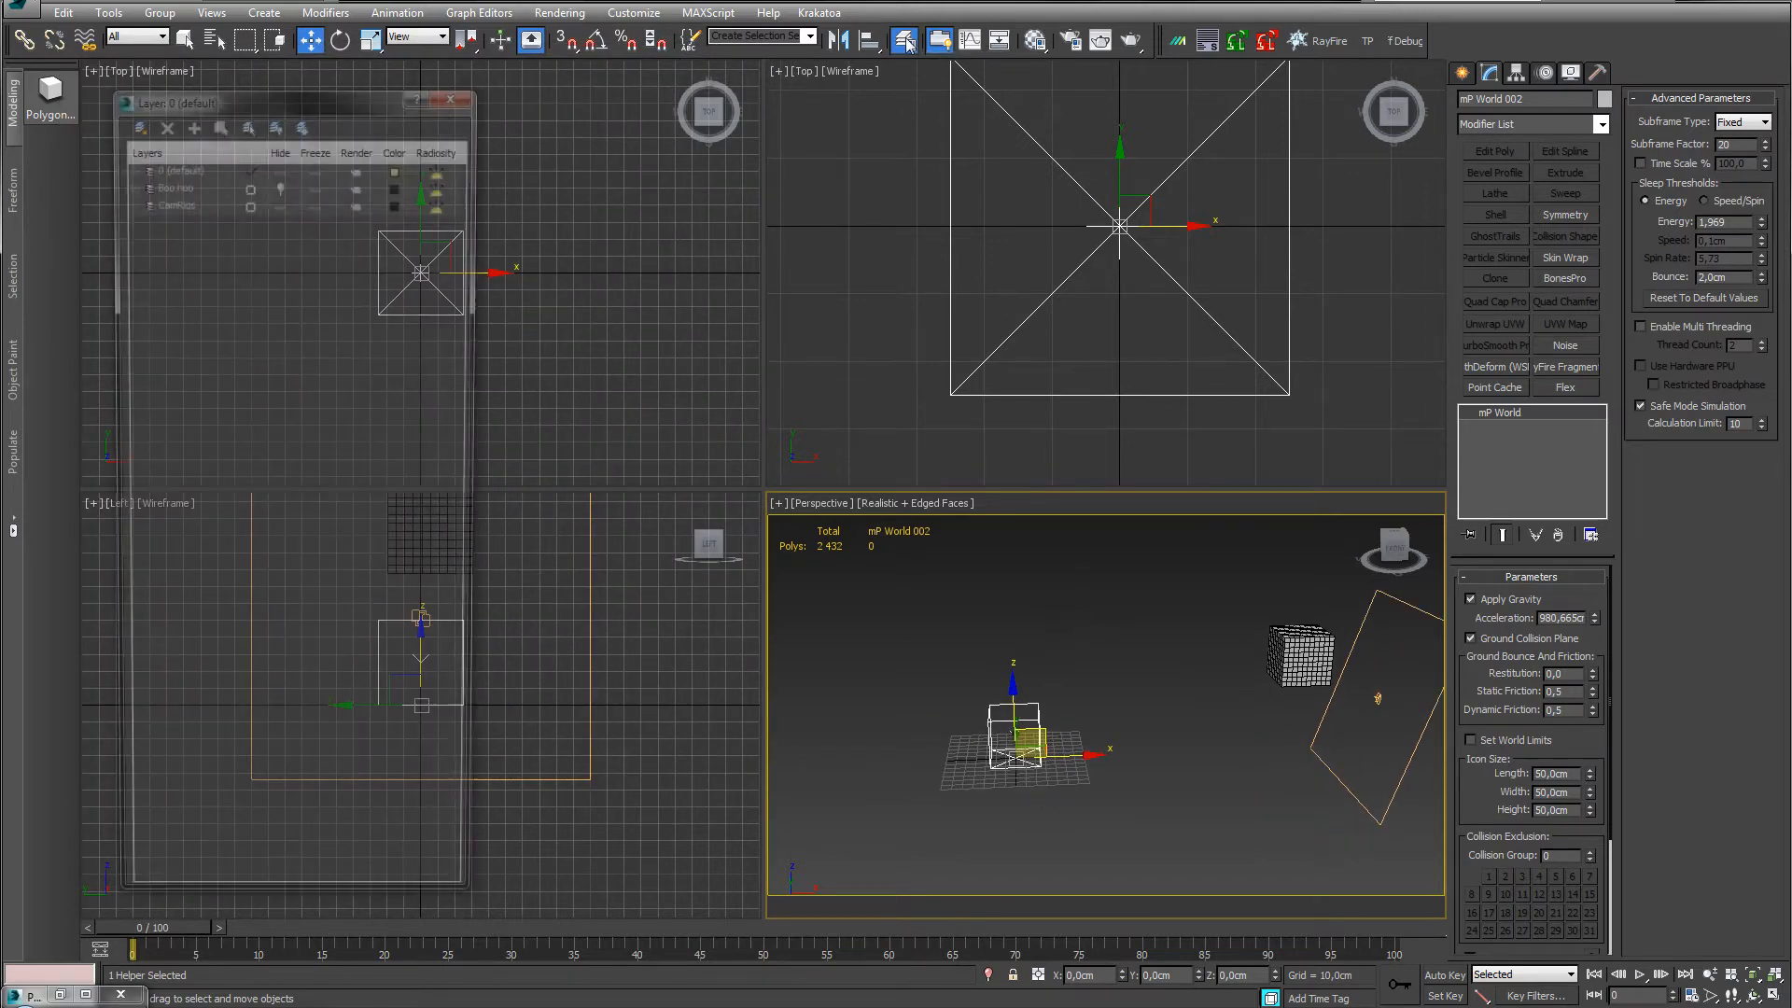
click(280, 182)
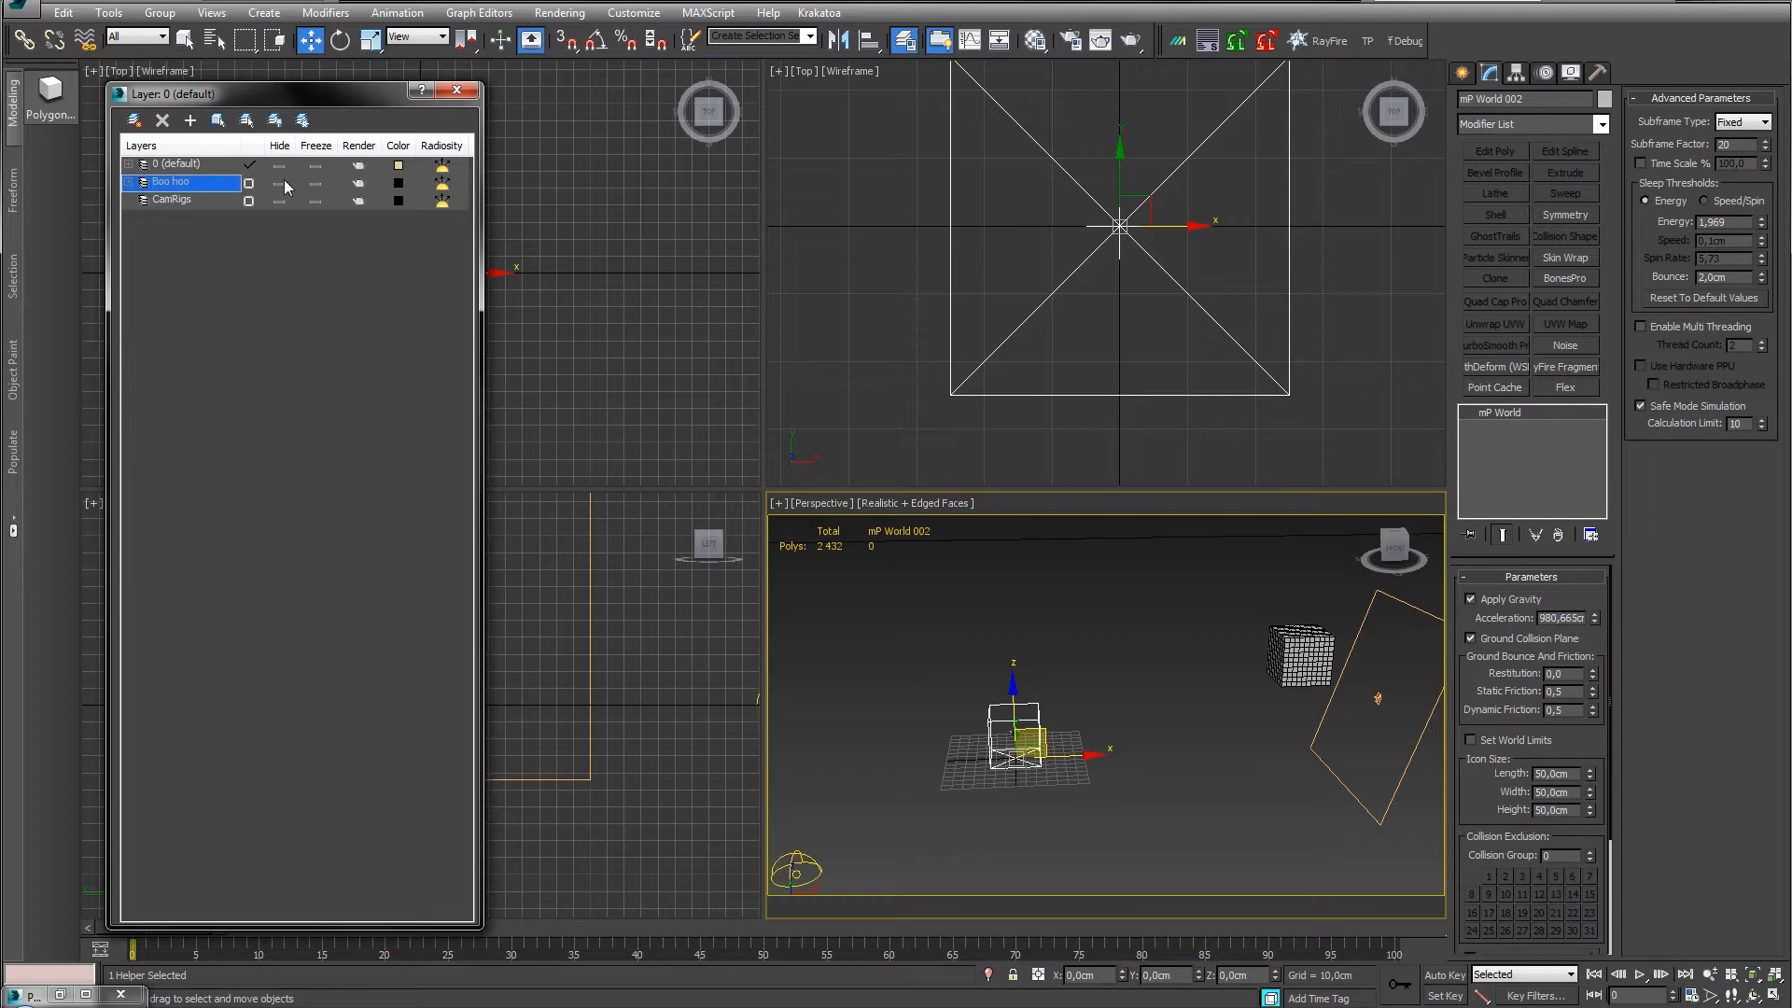
click(457, 91)
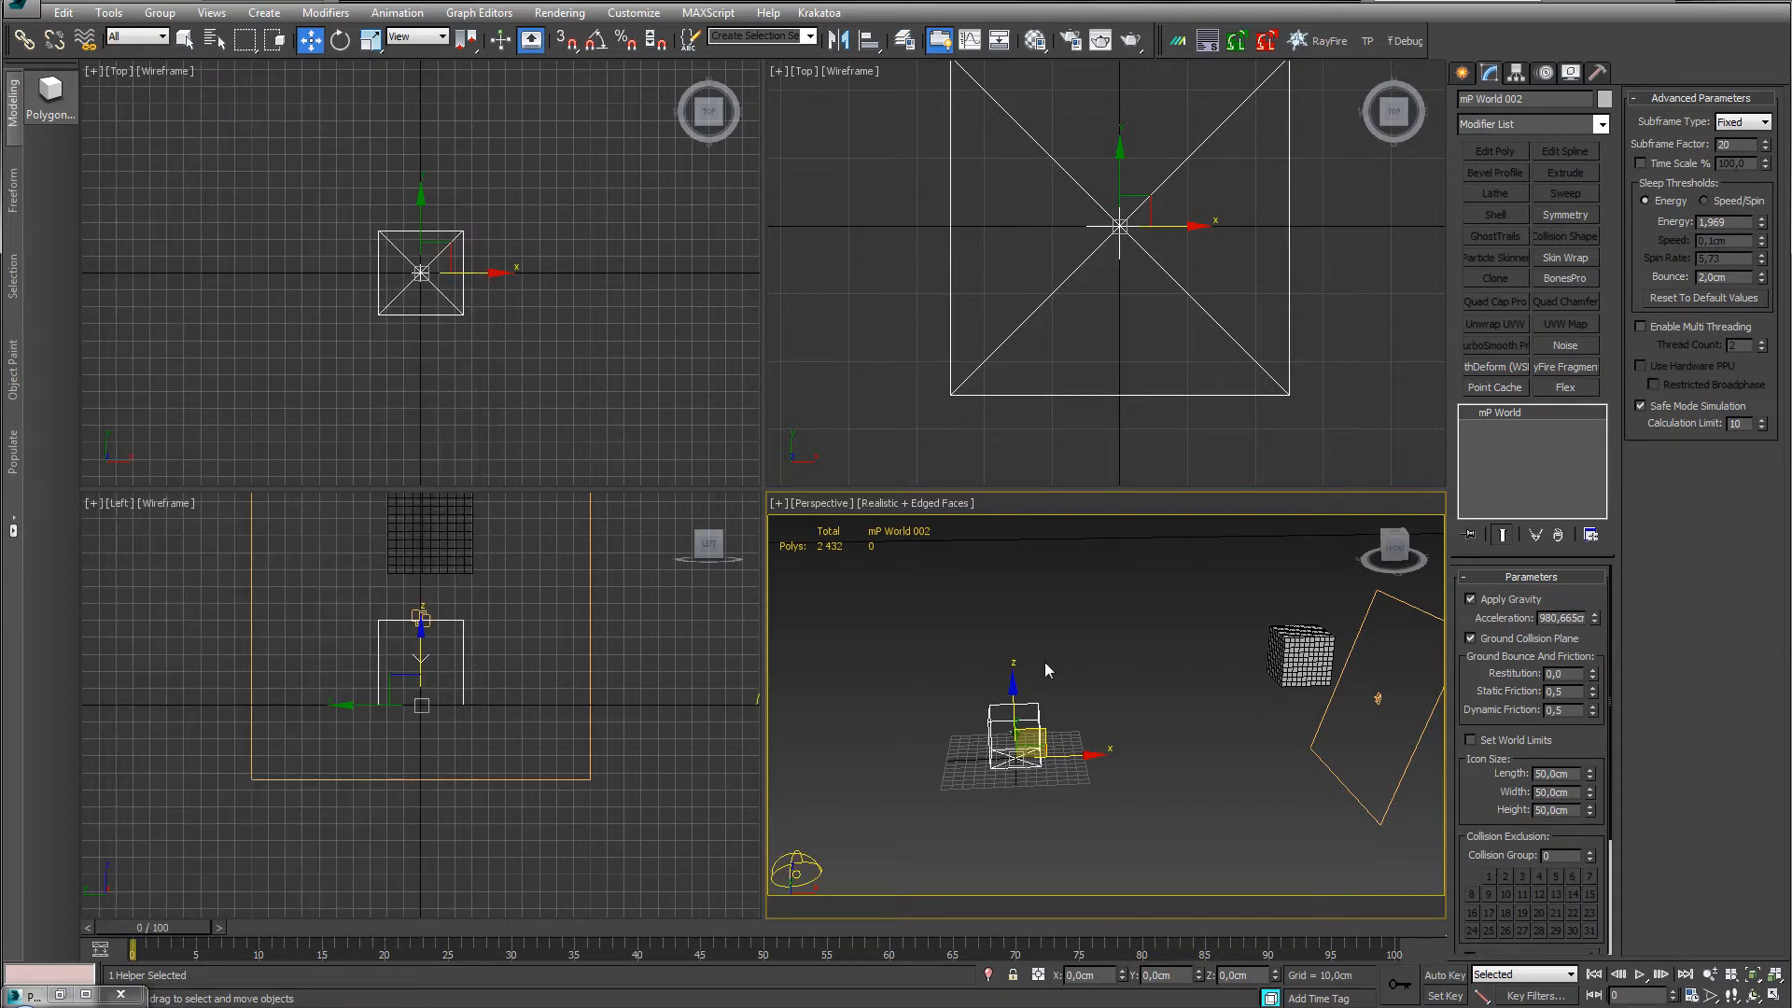
Assign the 19 - Default material to the gridded cube and change its type to VRayMtl.
middle_drag(1044, 663, 1034, 524)
click(1036, 41)
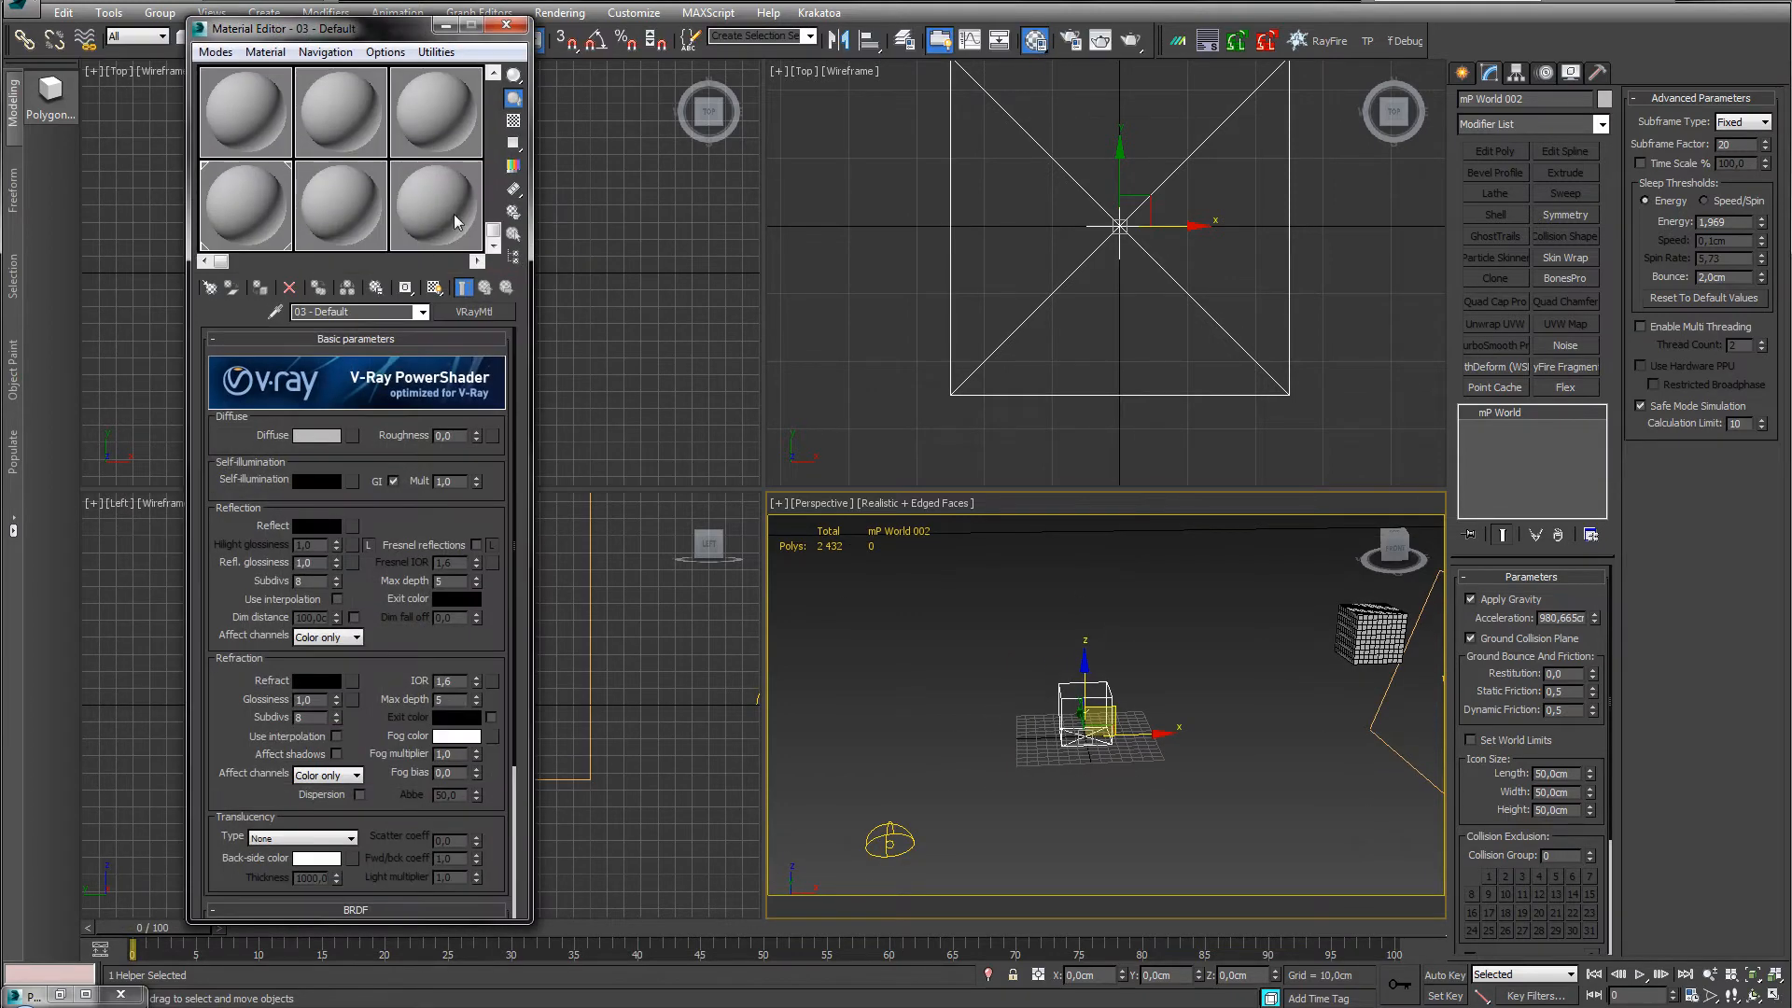
click(242, 216)
middle_drag(1073, 695, 923, 741)
drag(247, 190, 1252, 624)
click(485, 314)
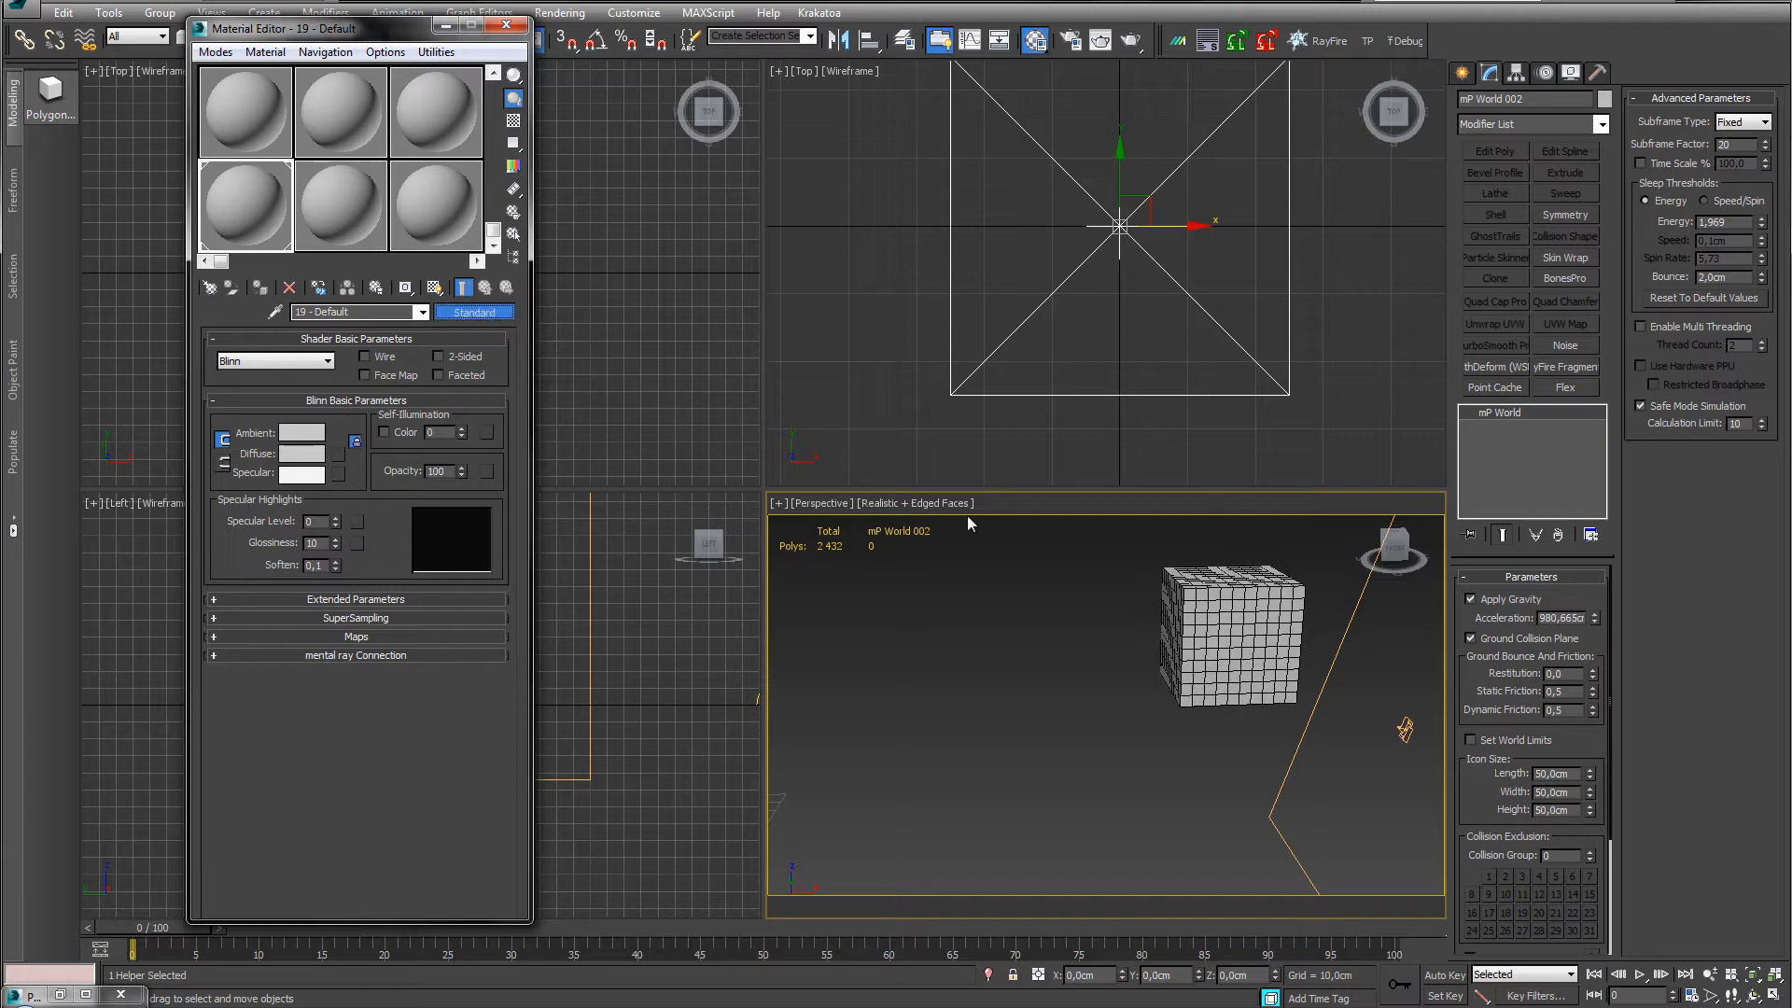
click(917, 198)
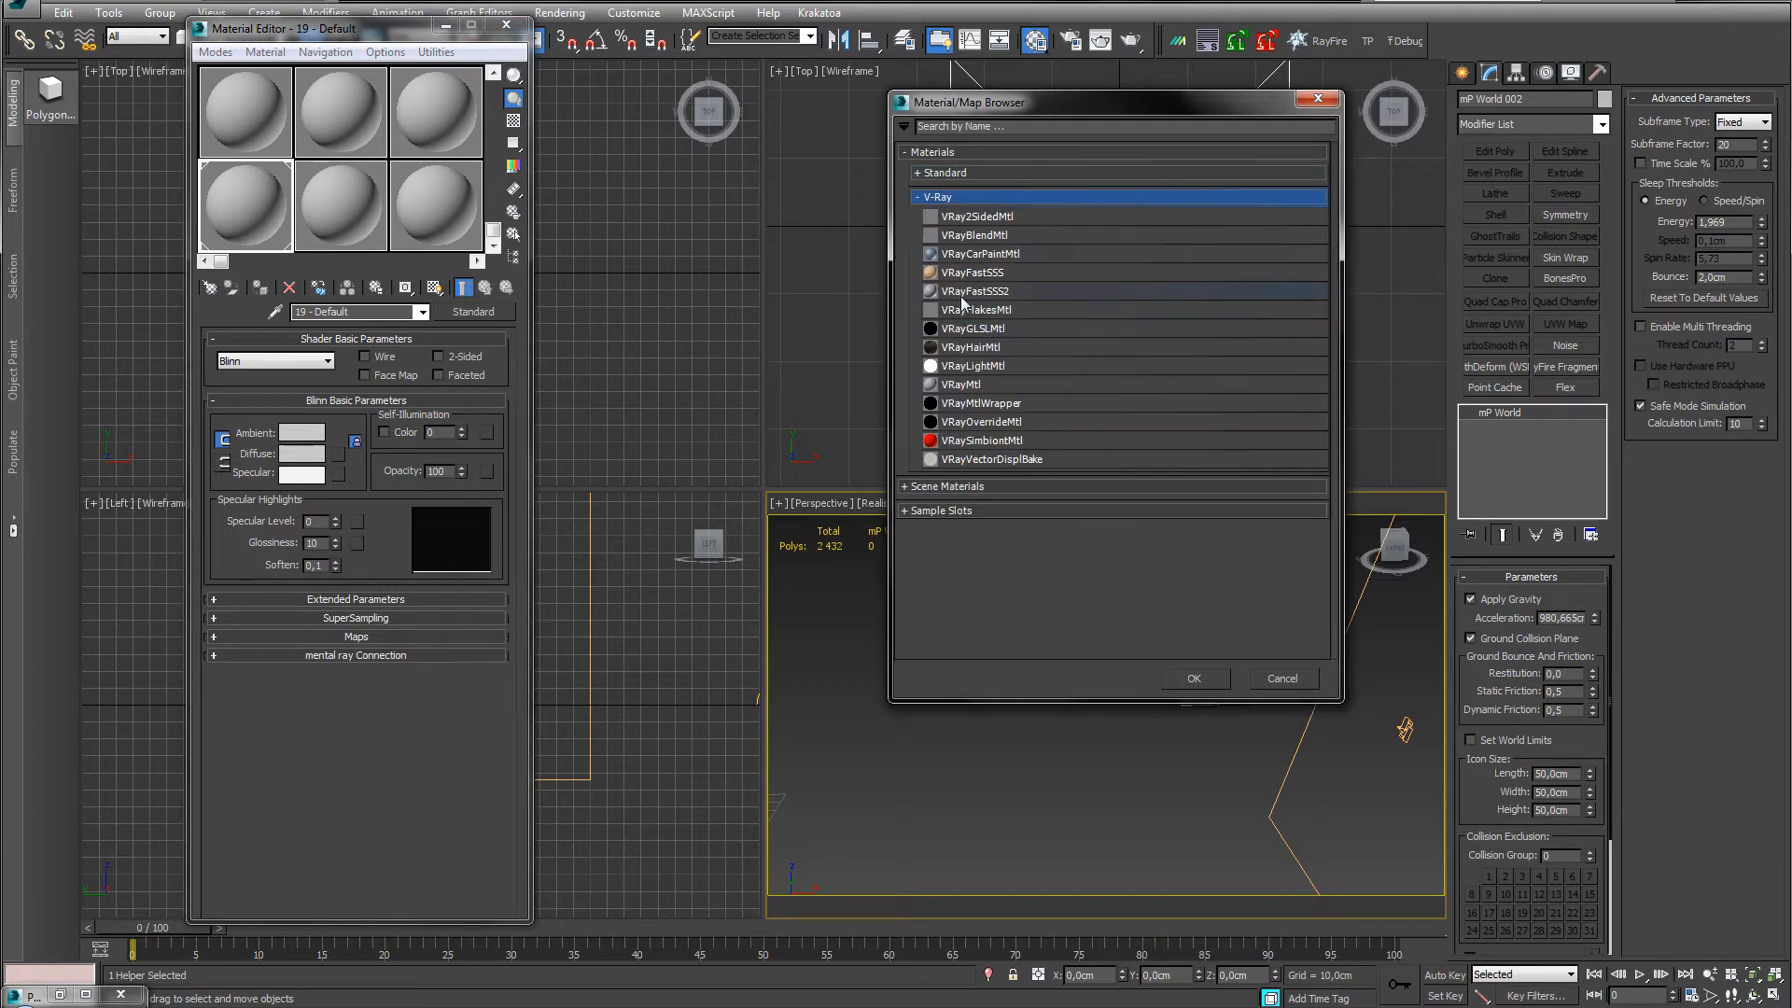
double_click(961, 384)
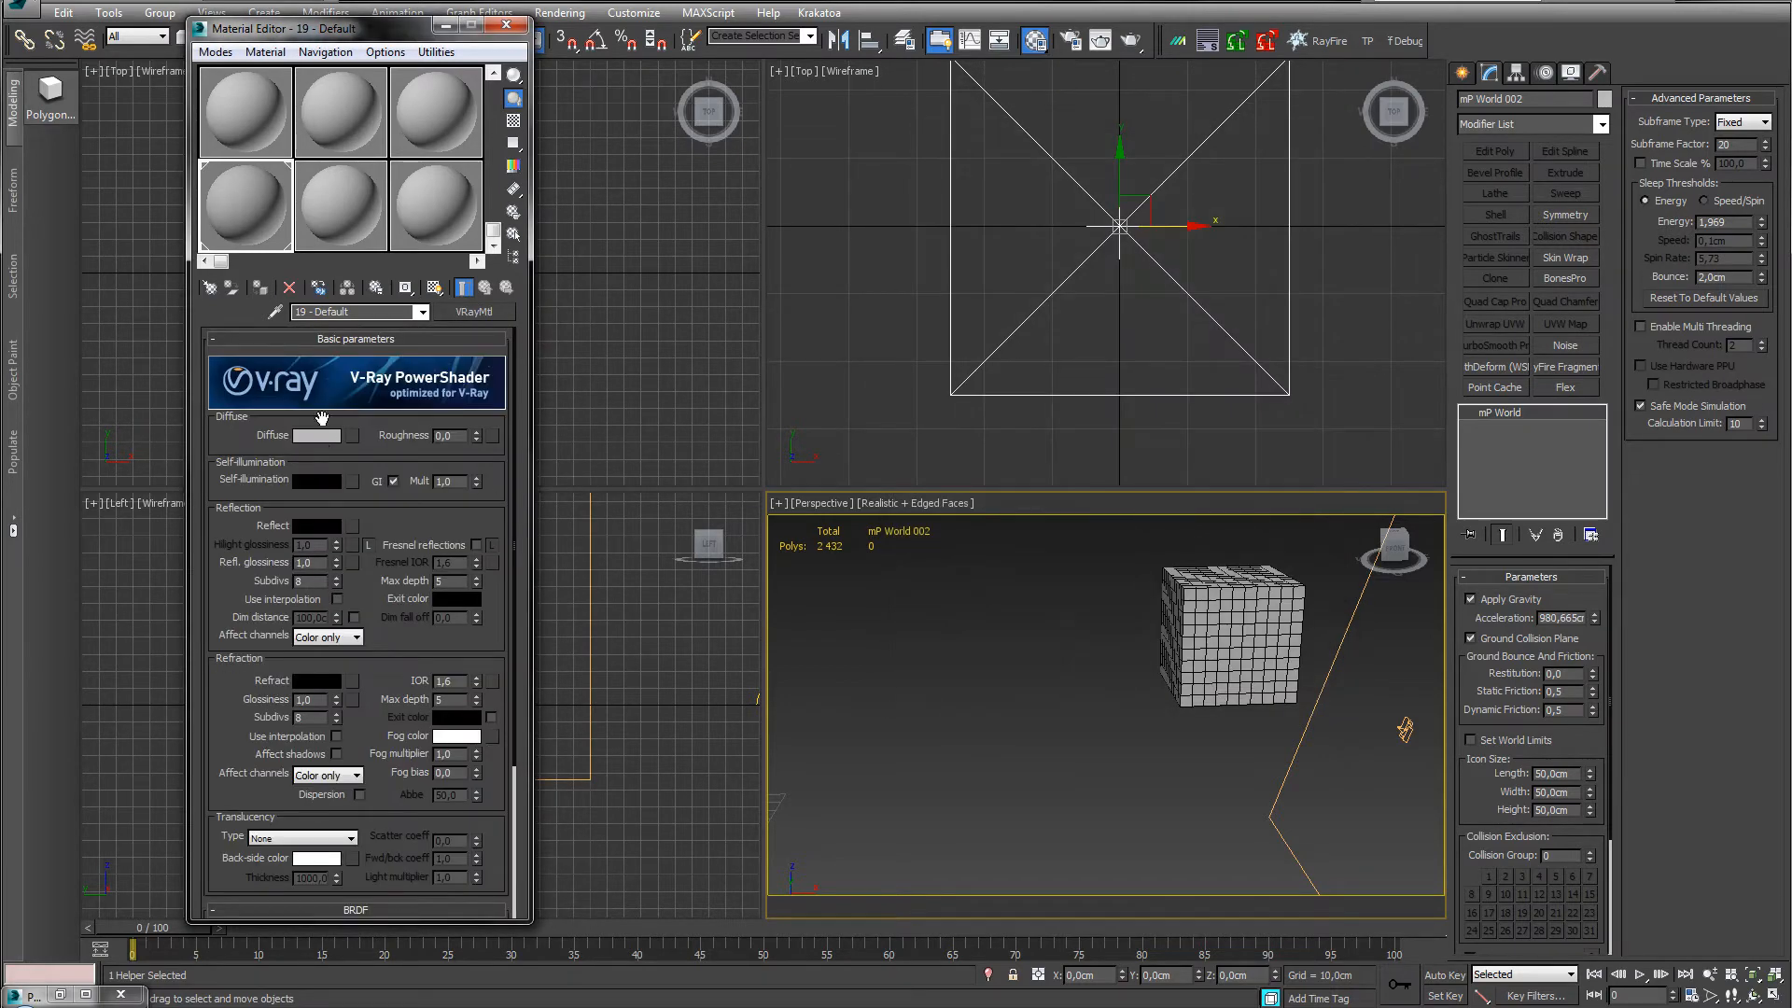
Change the 20 - Default material to VRayMtl and wrap it in a VRayMtlWrapper, keeping the old material as sub-material.
click(333, 211)
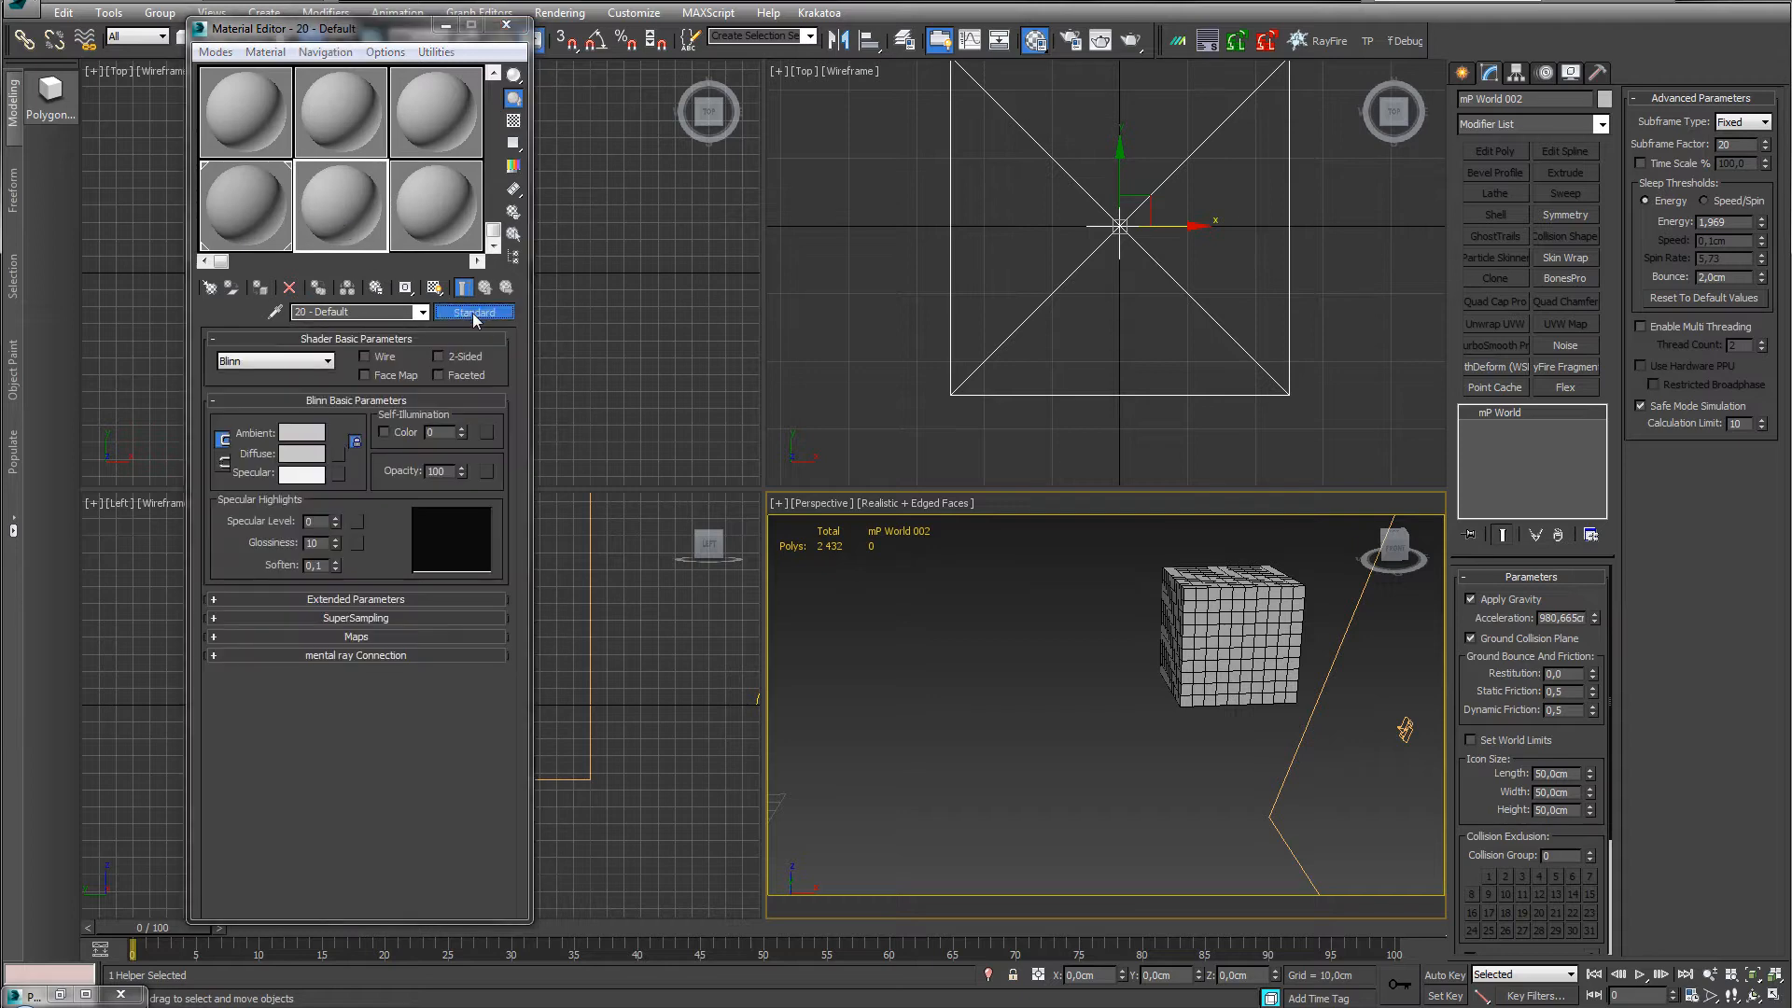
click(472, 313)
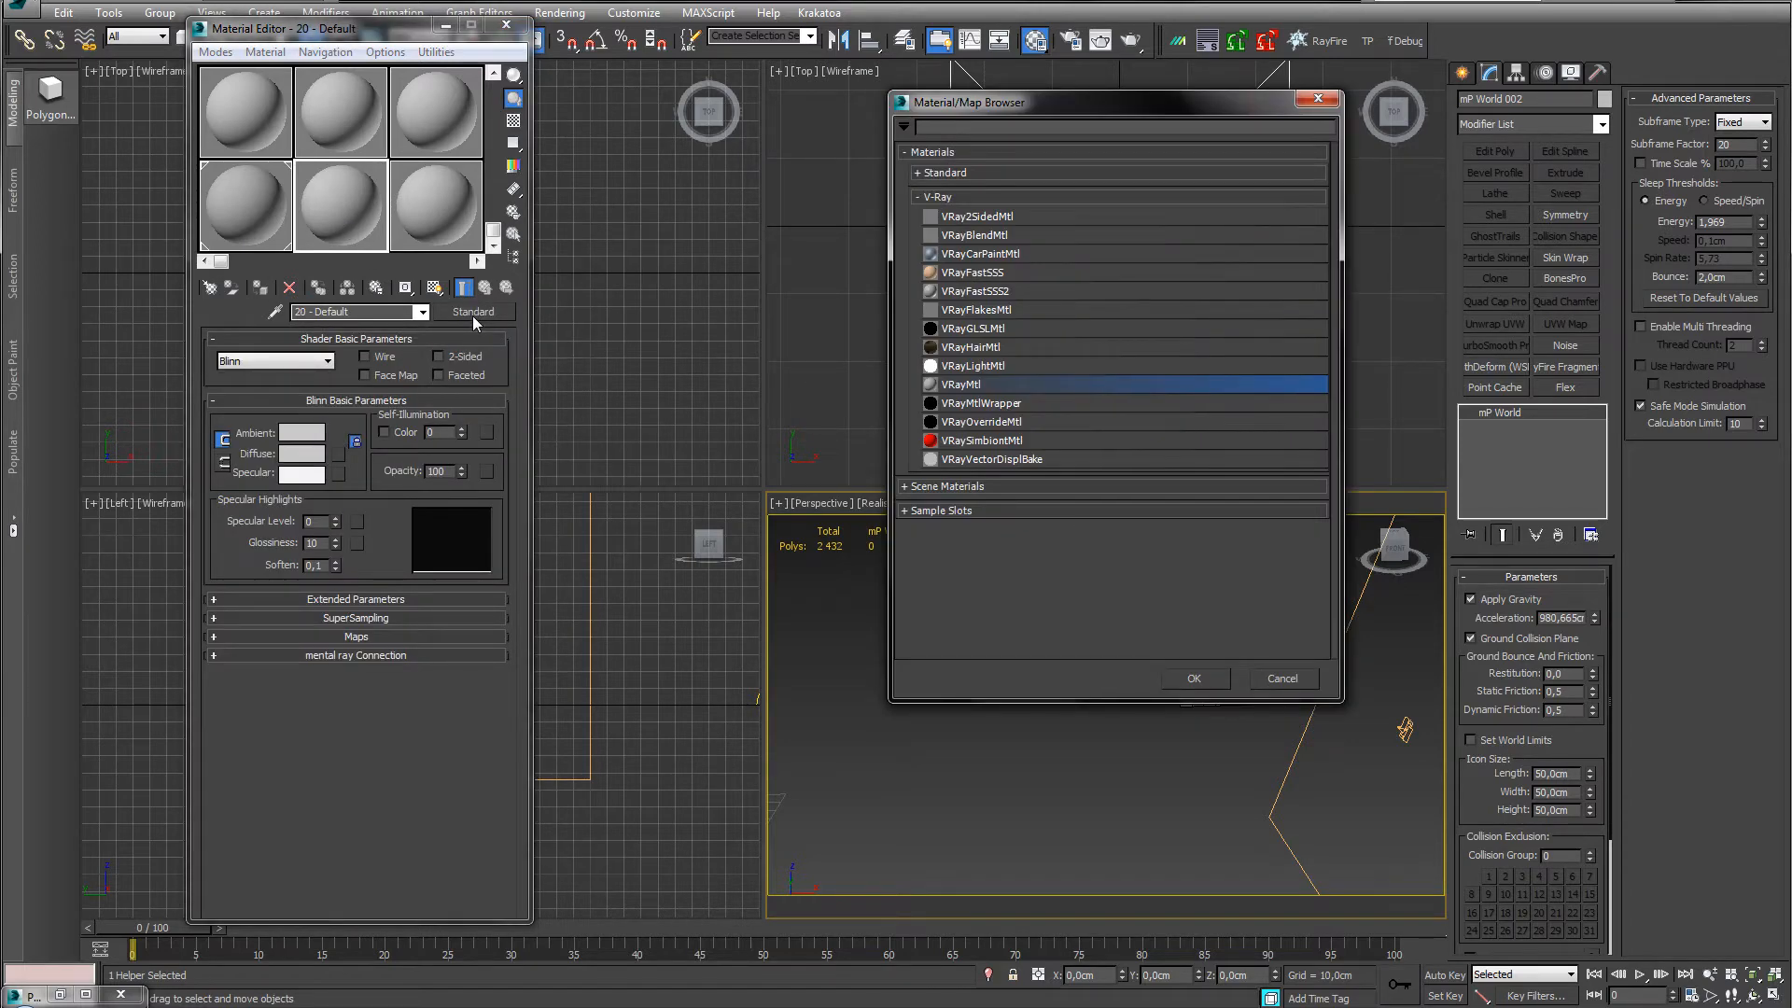
double_click(940, 385)
click(472, 312)
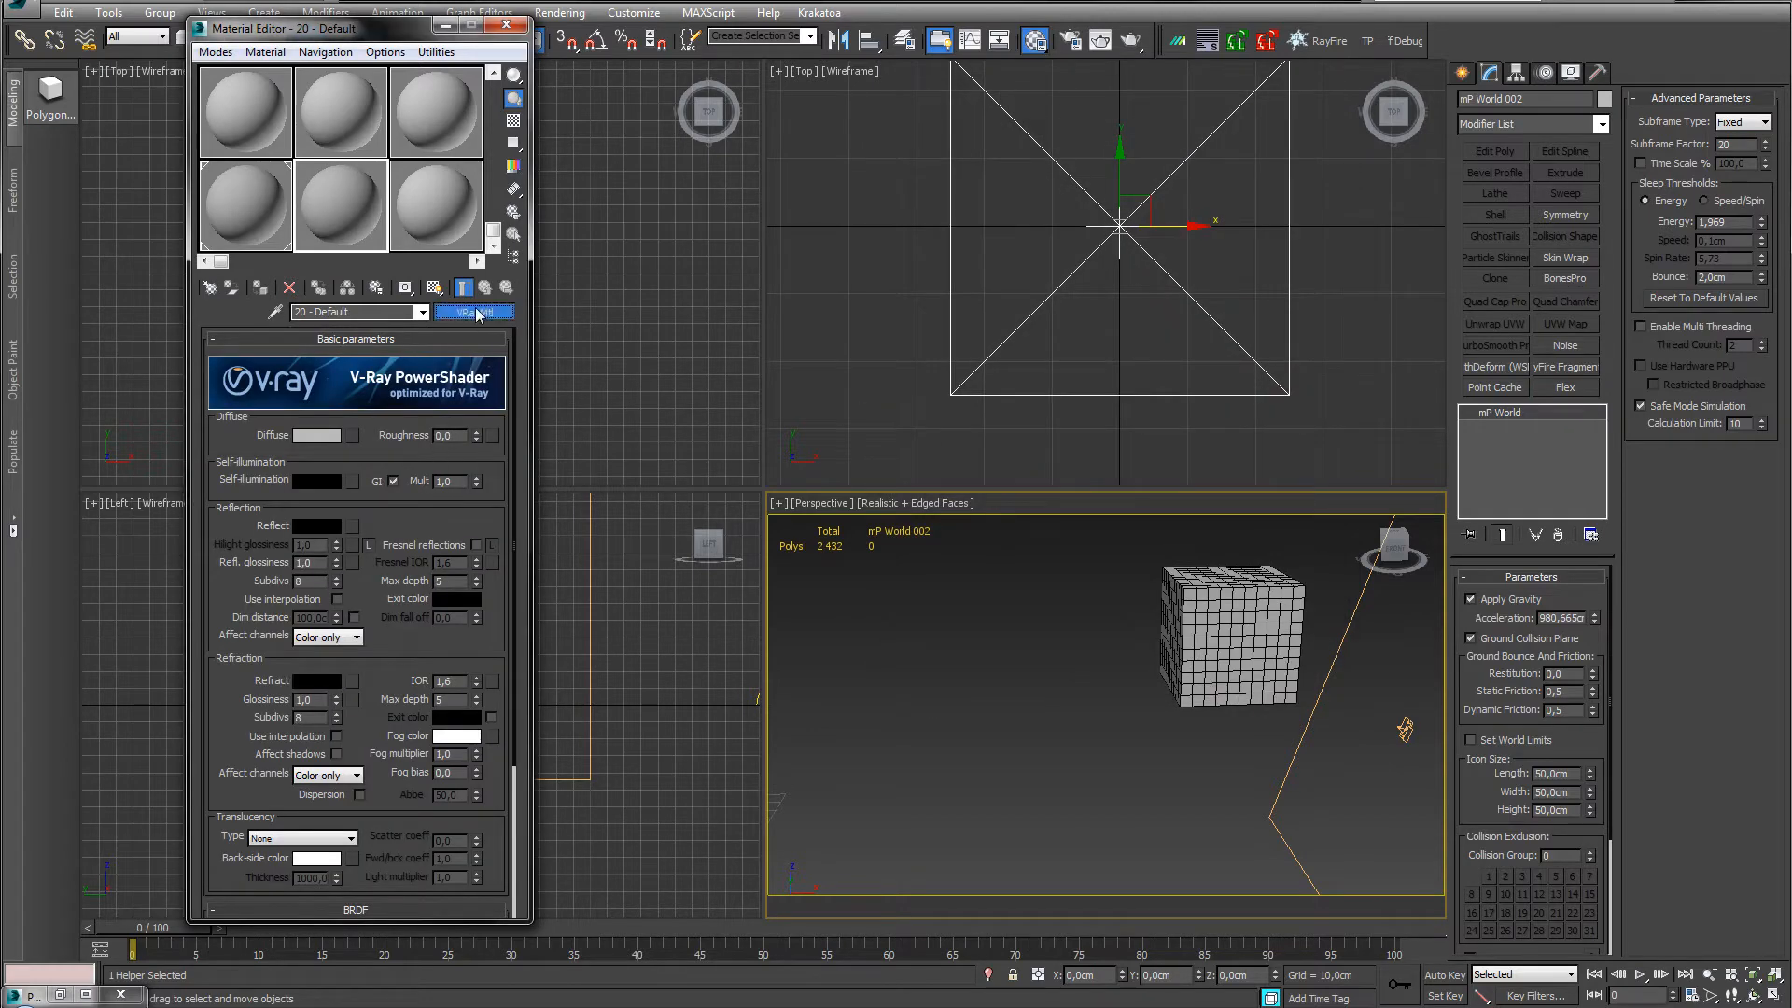
double_click(961, 404)
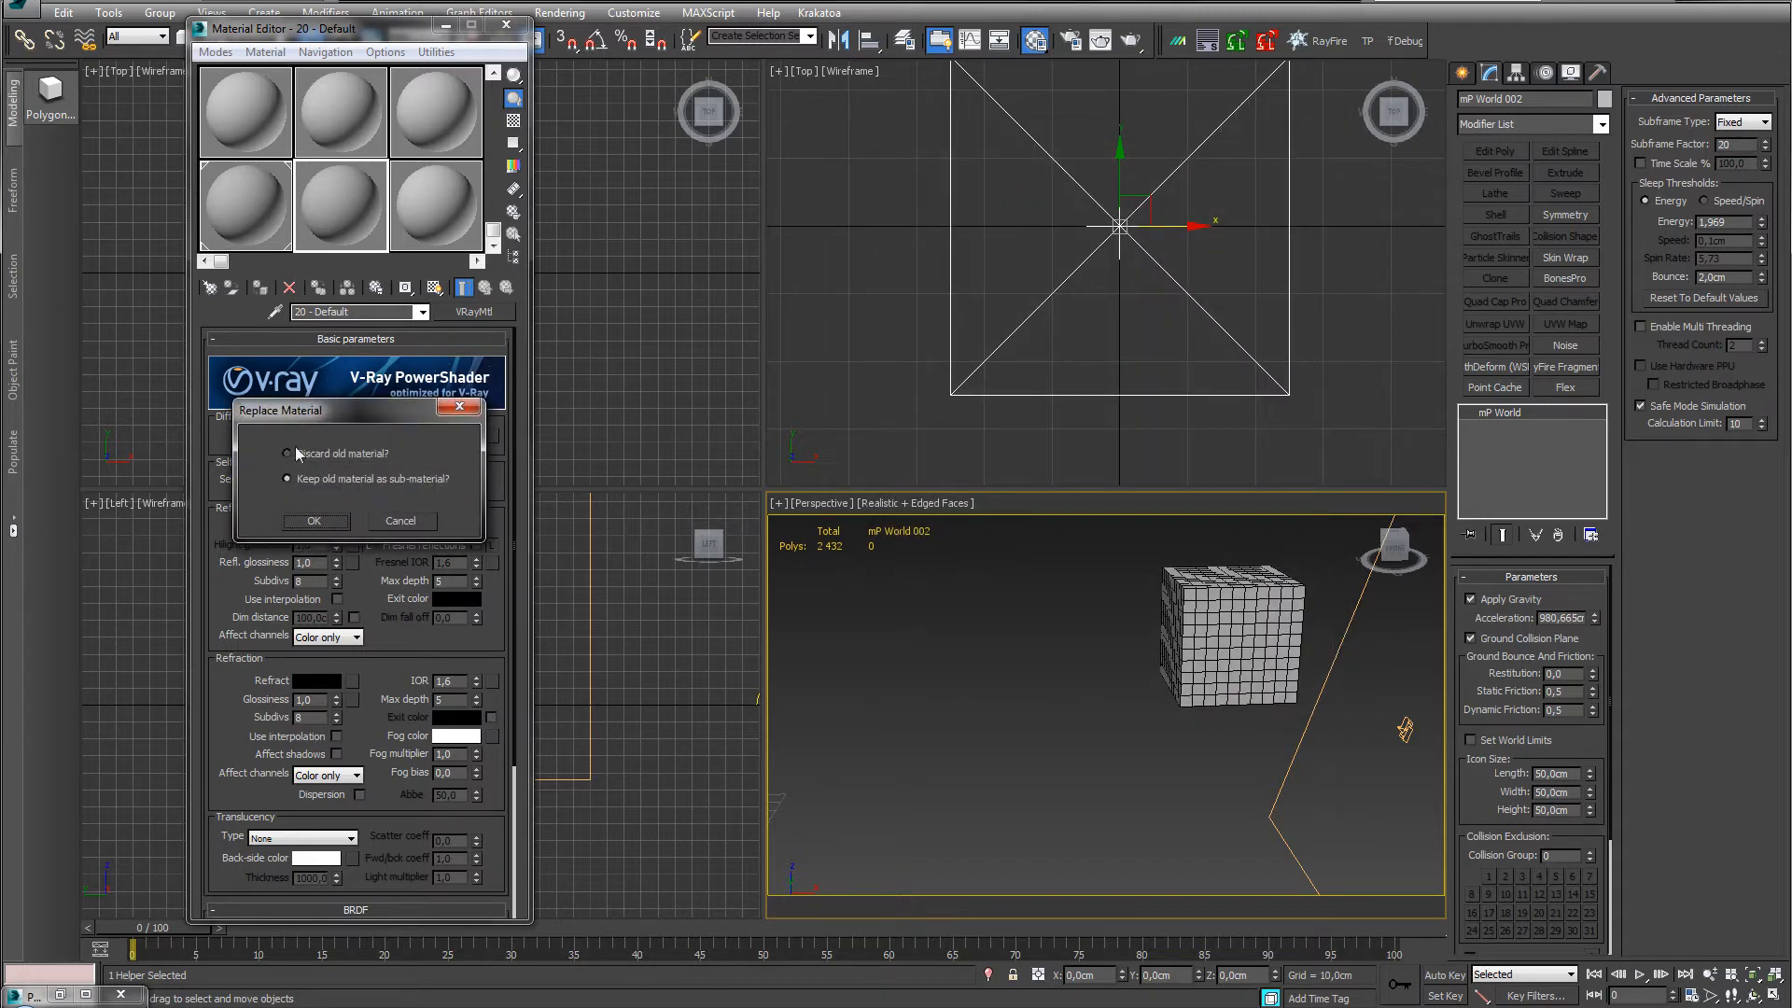
click(313, 522)
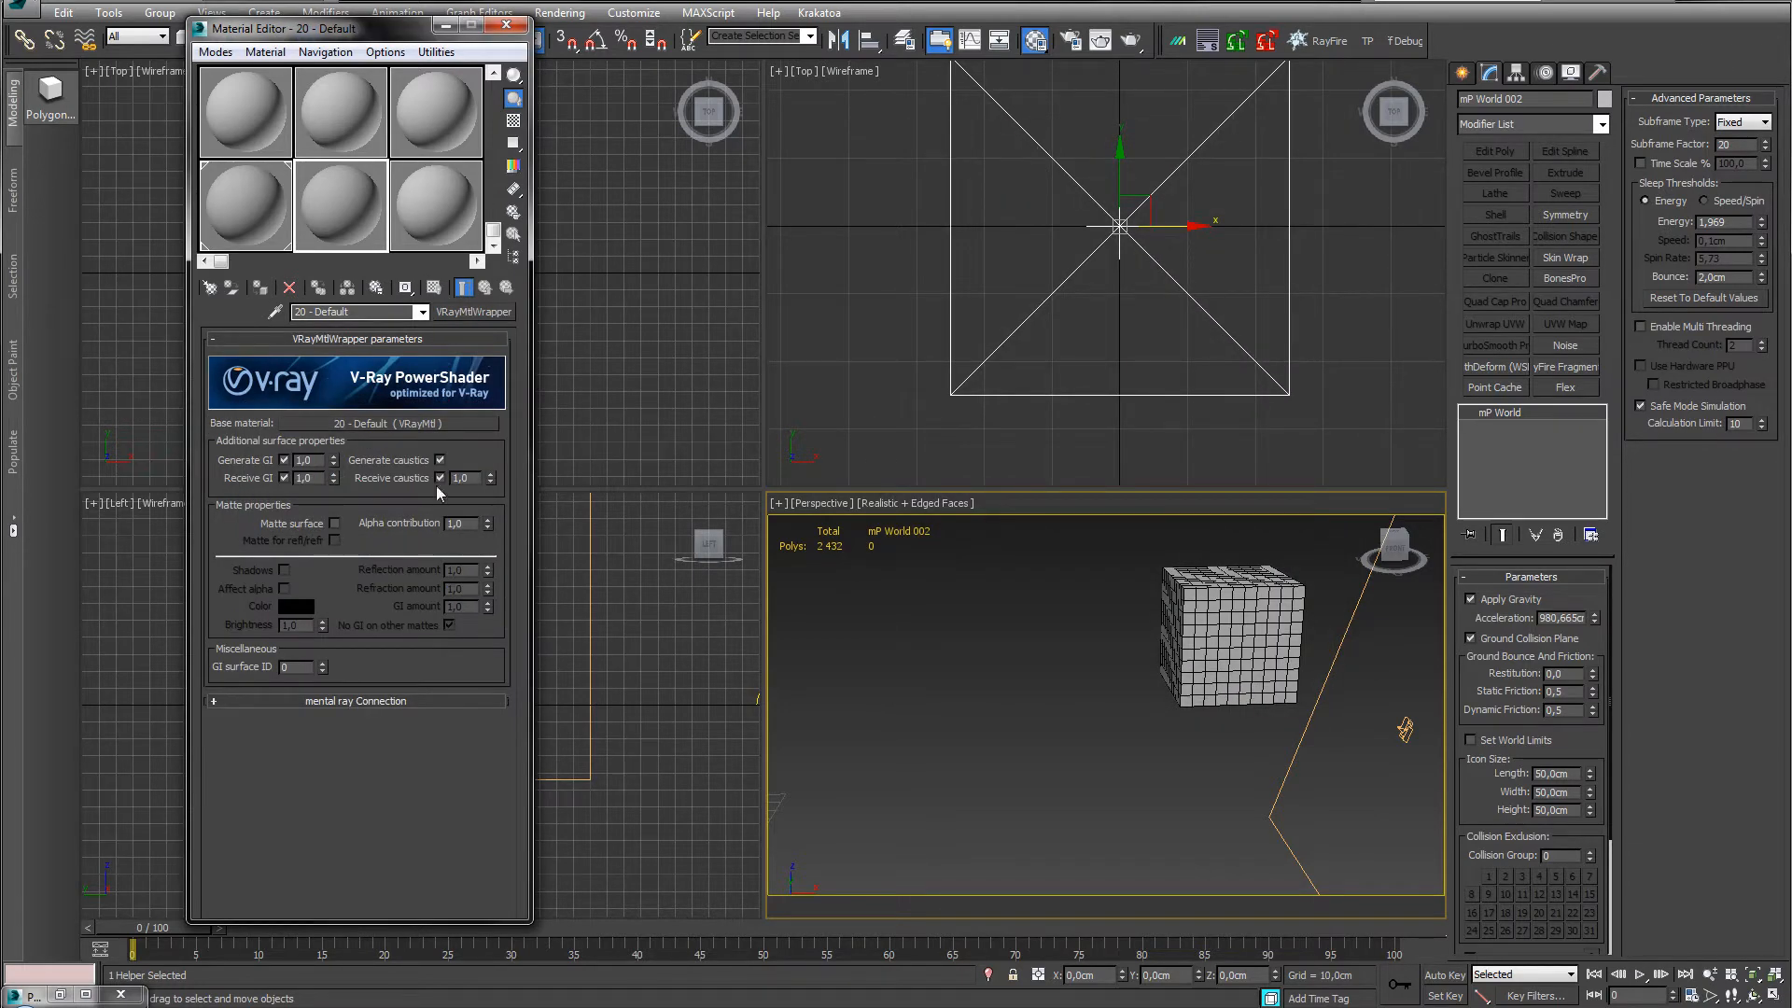
Make the wrapper a matte surface with alpha contribution -1, enabling Matte for refl/refr, Shadows, Affect alpha and No GI on other mattes.
click(335, 524)
drag(488, 522, 490, 557)
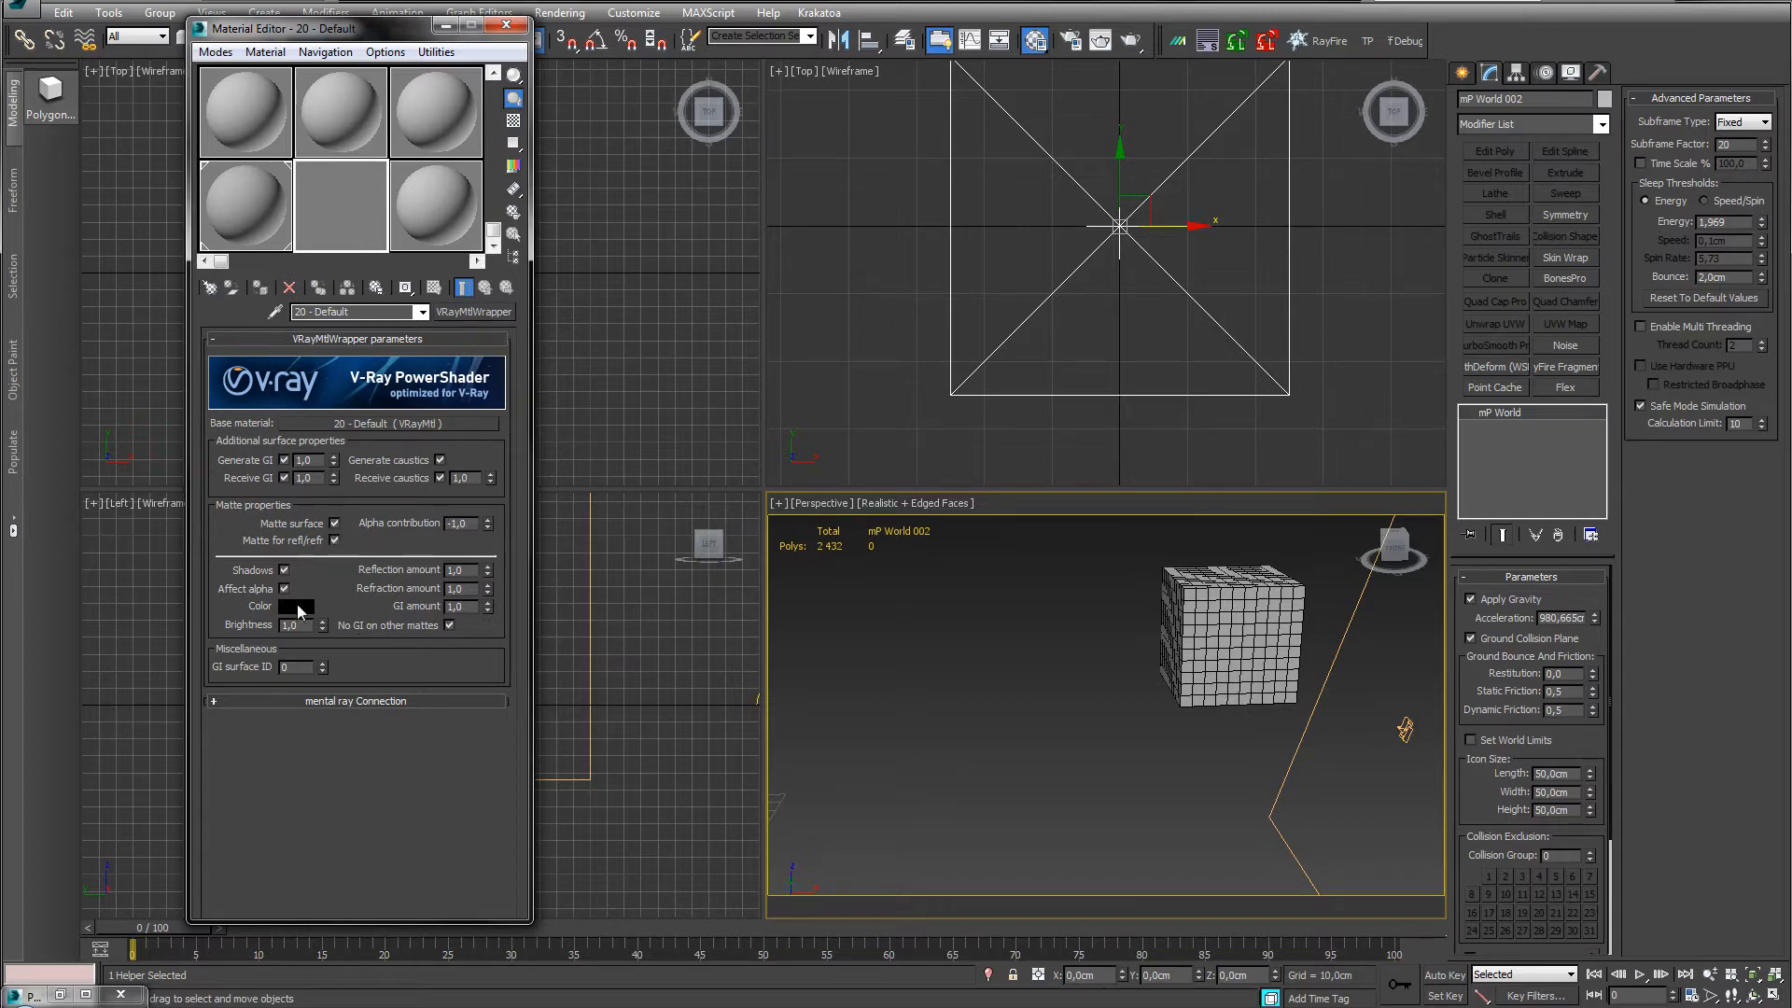
click(504, 25)
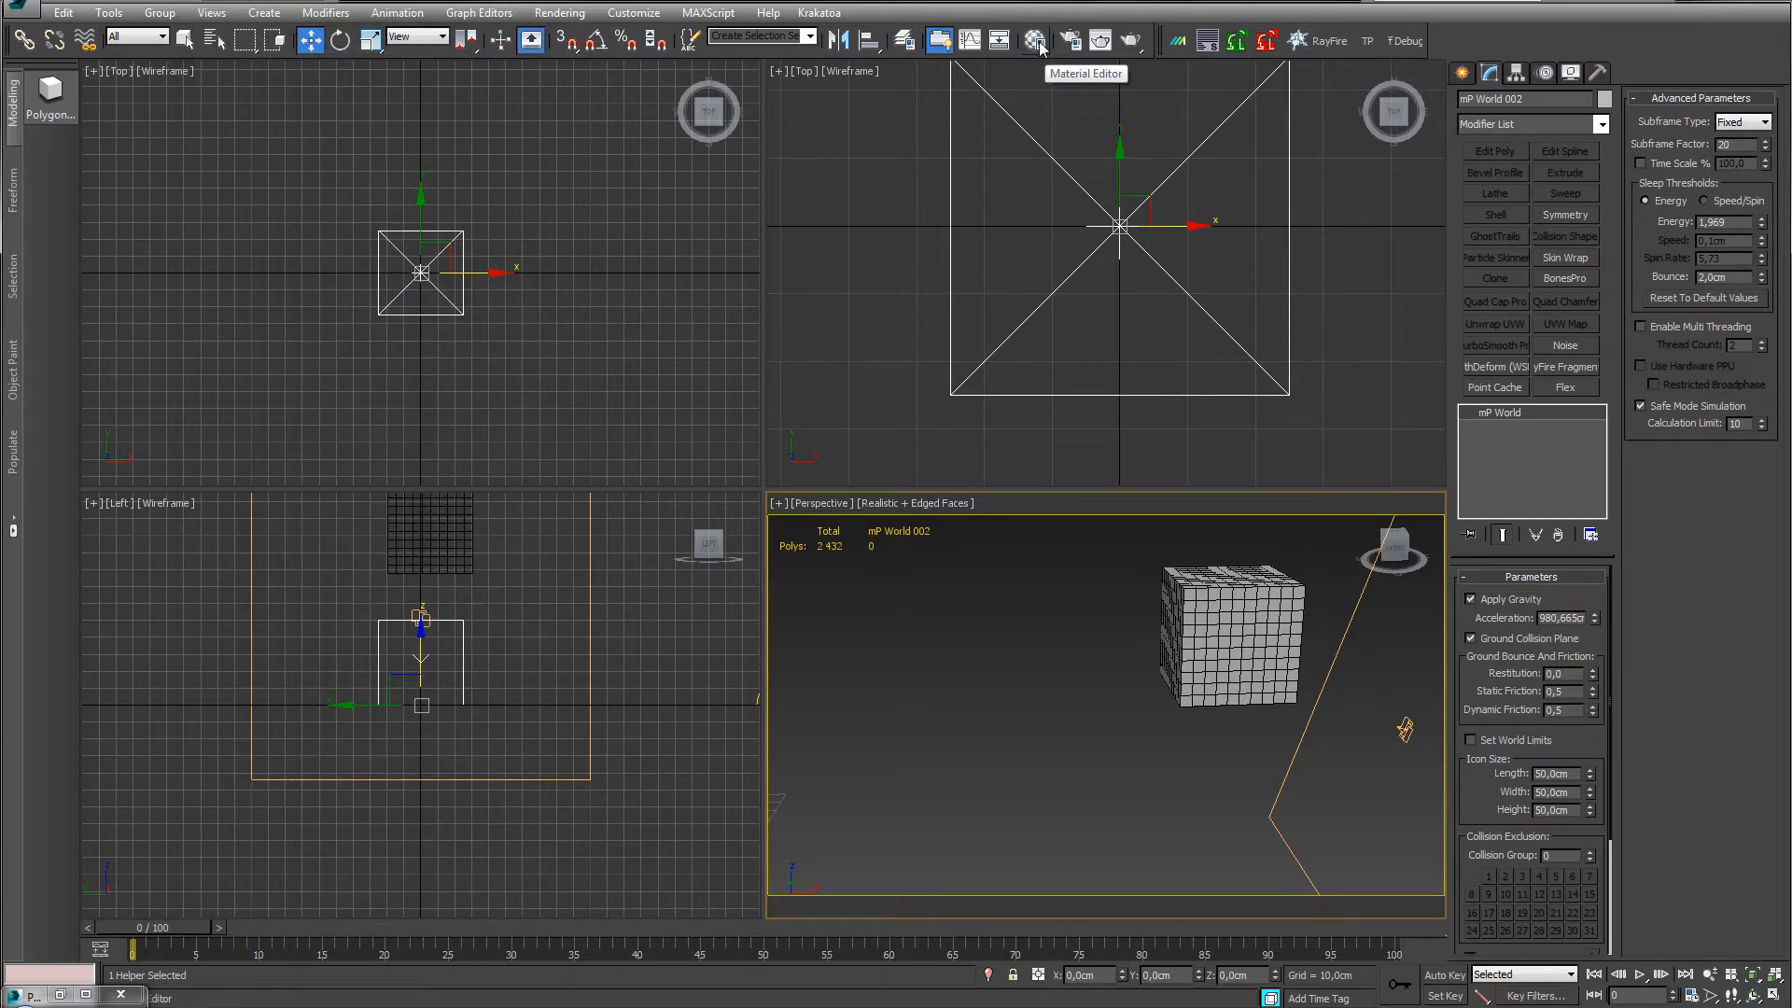
click(562, 15)
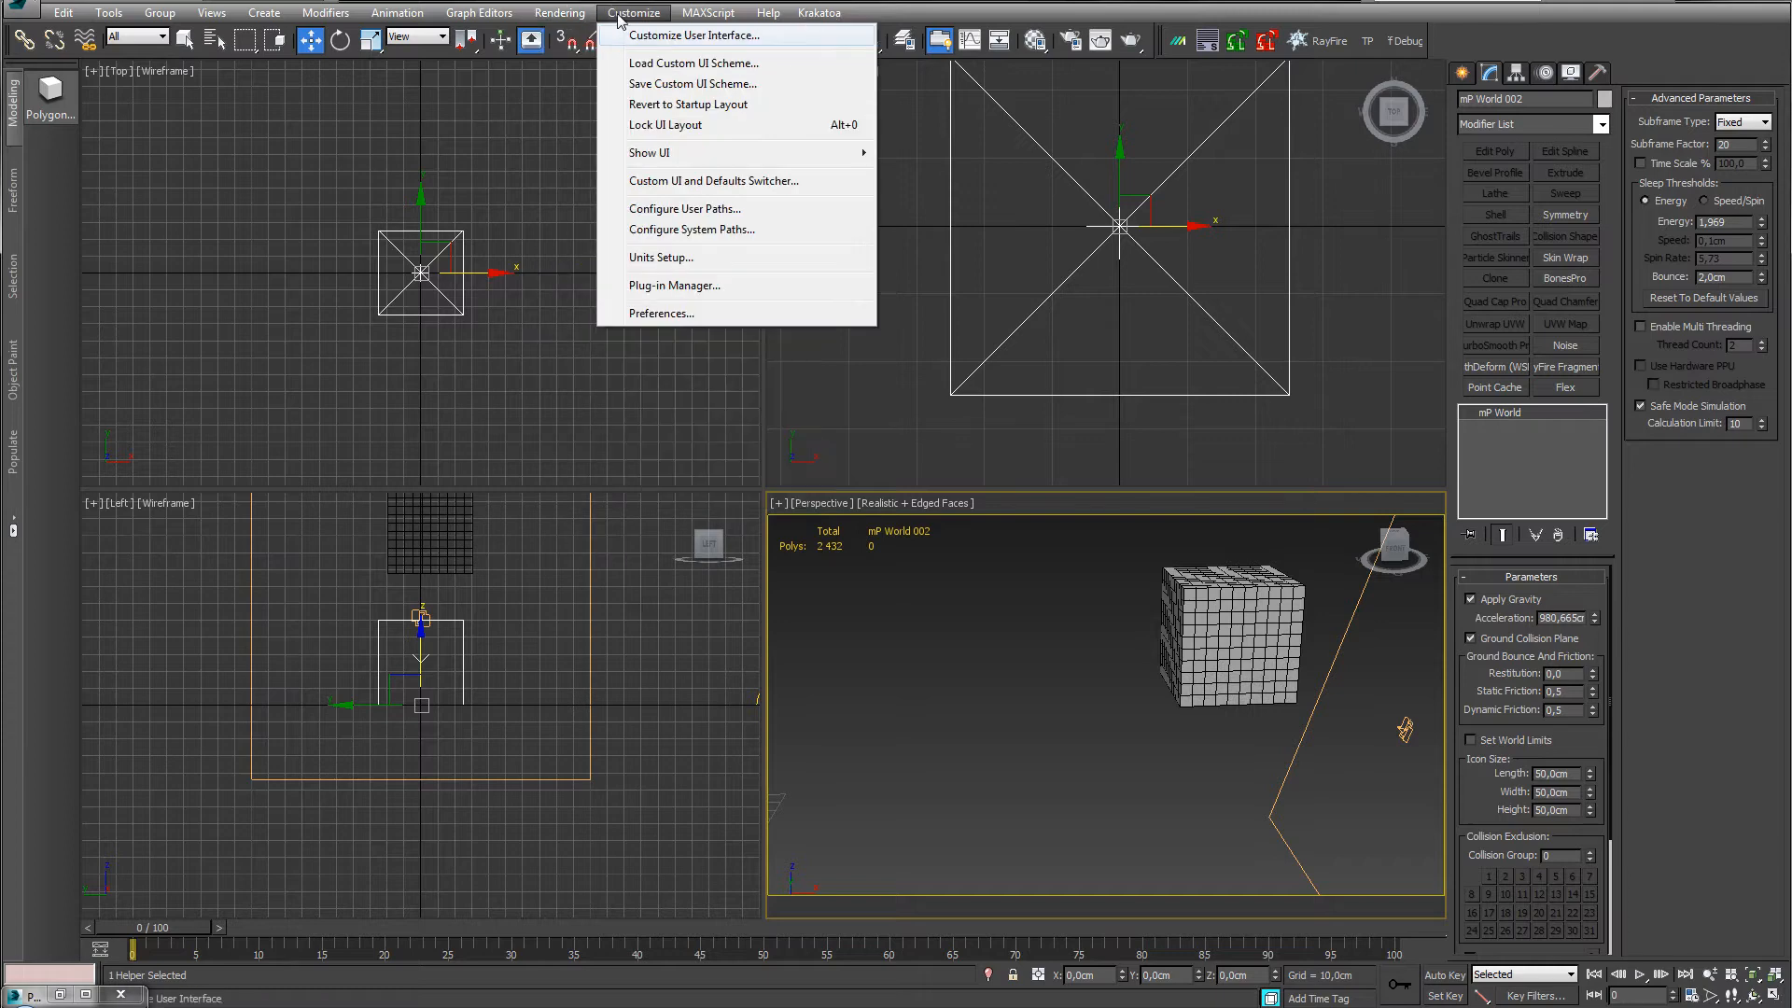
mouse_move(602, 17)
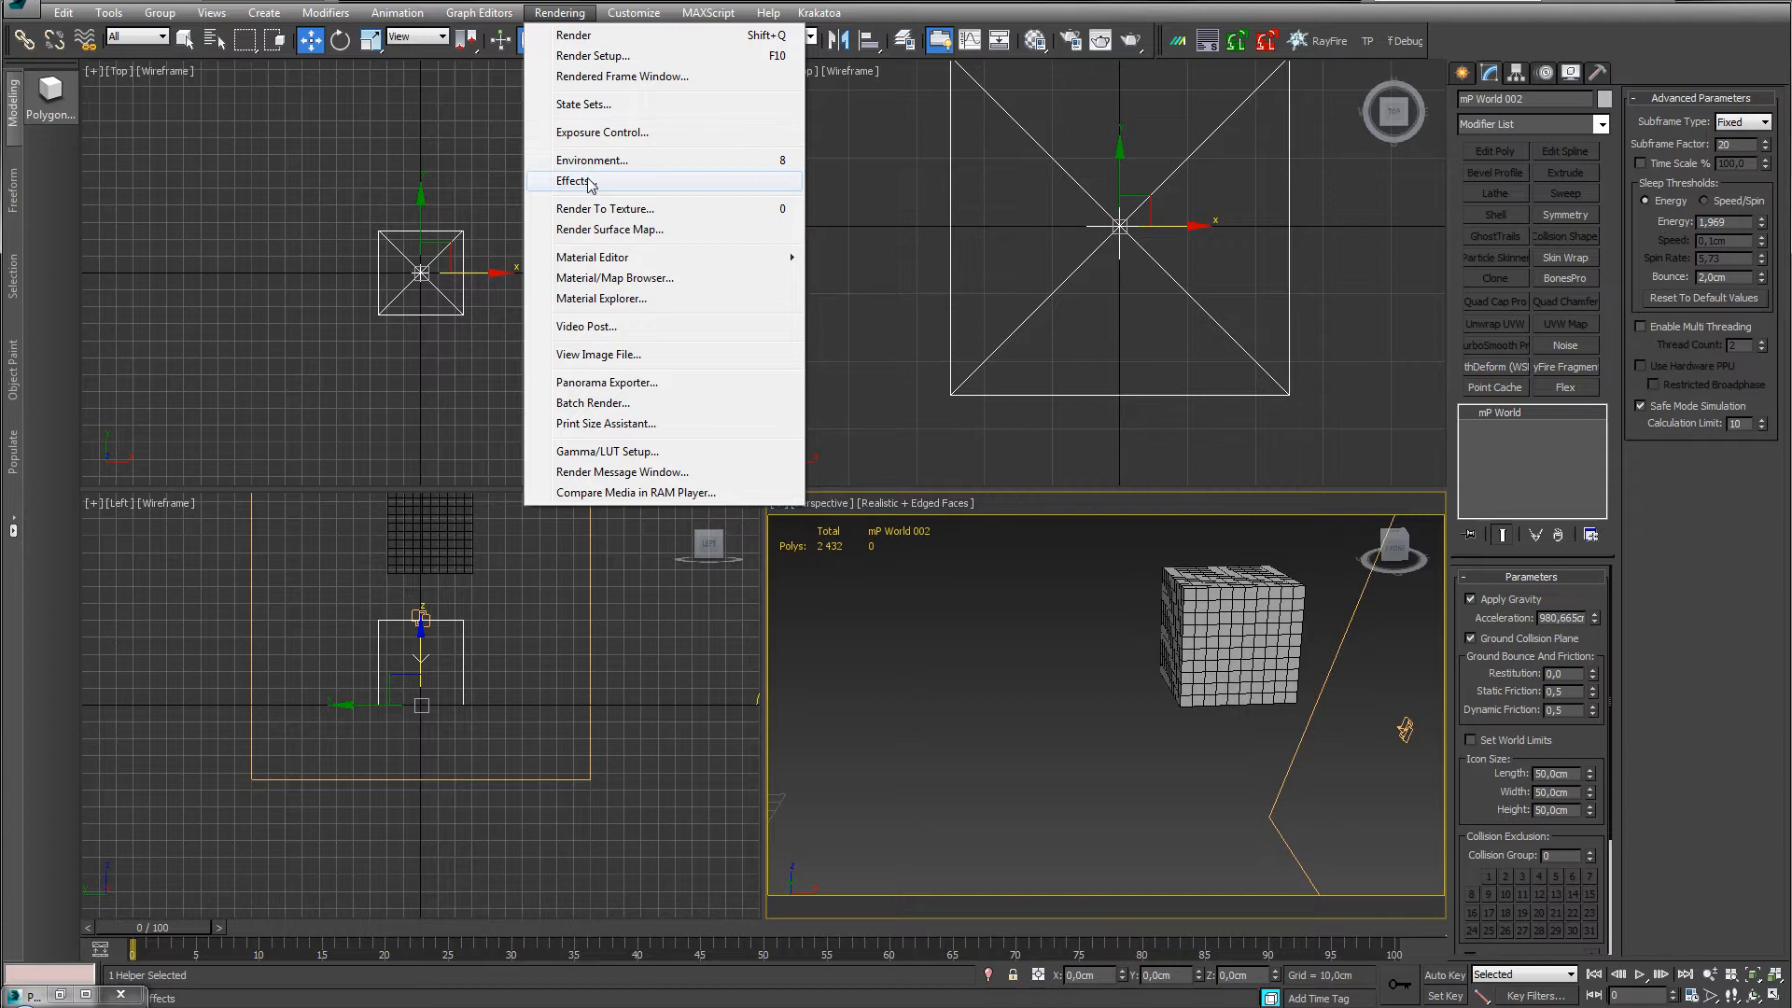
click(995, 708)
click(1036, 702)
Select the VRayLight001 dome light and examine its intensity, options, sampling and texture parameters.
scroll(1036, 702, down, 5)
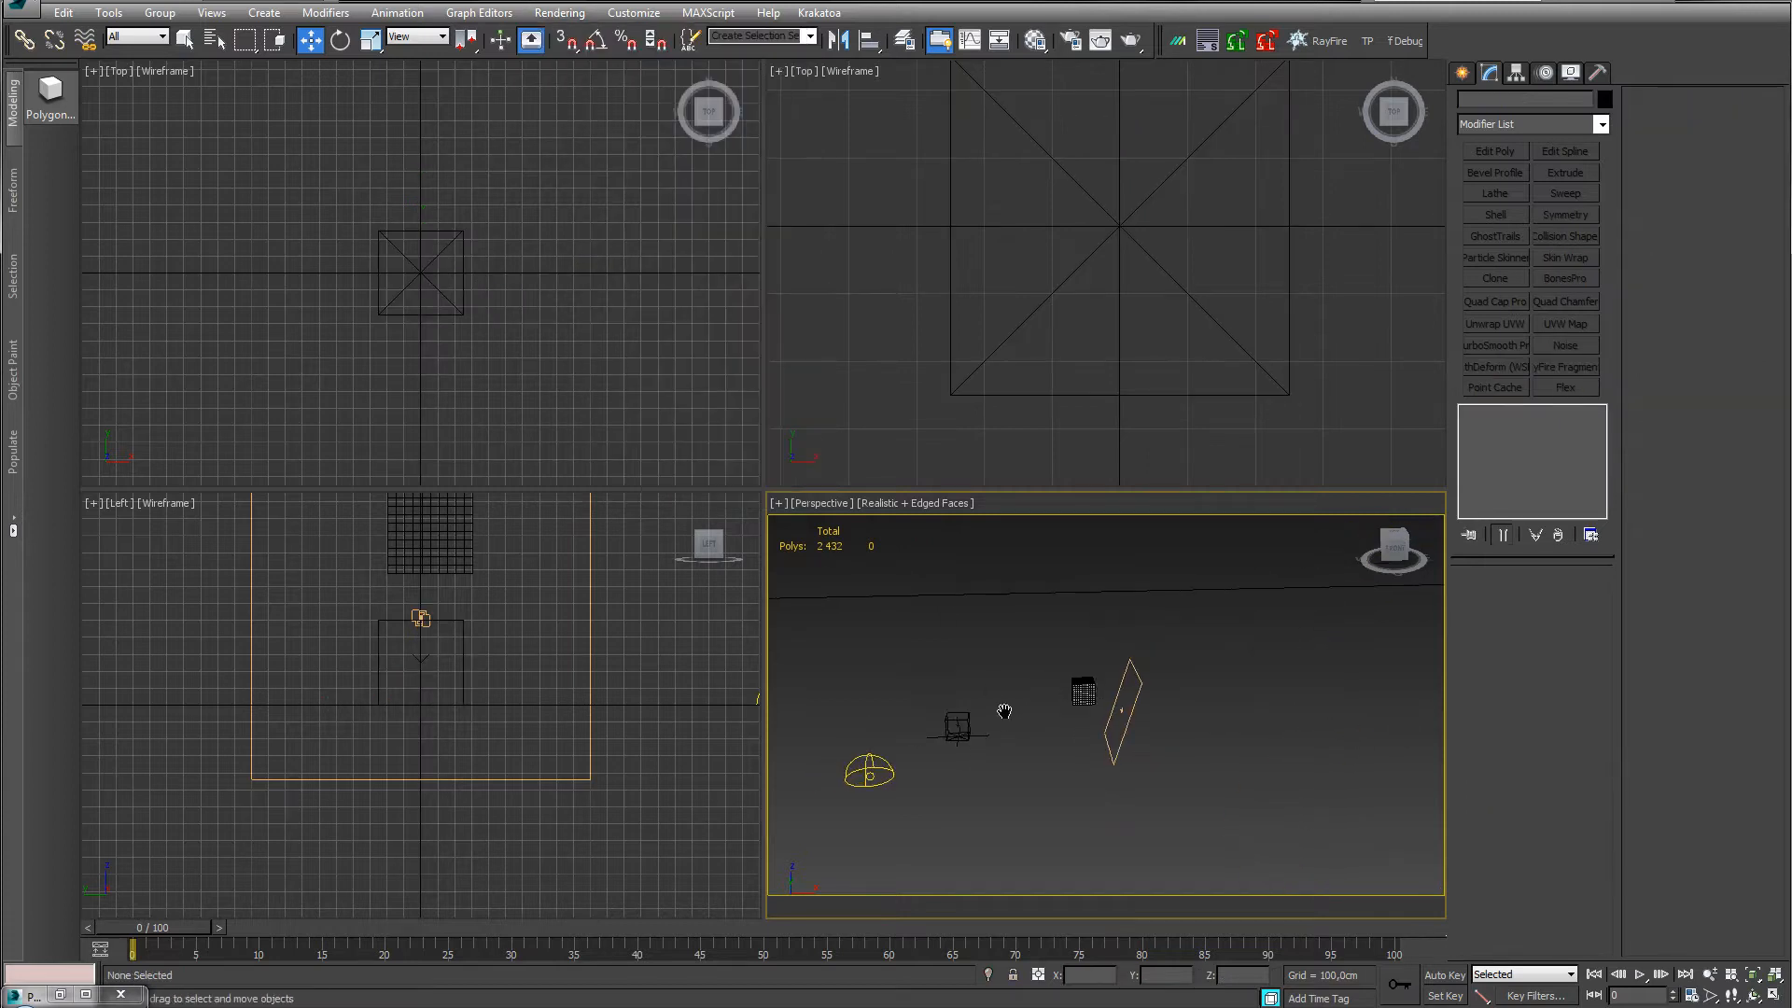
click(954, 750)
scroll(1108, 721, up, 4)
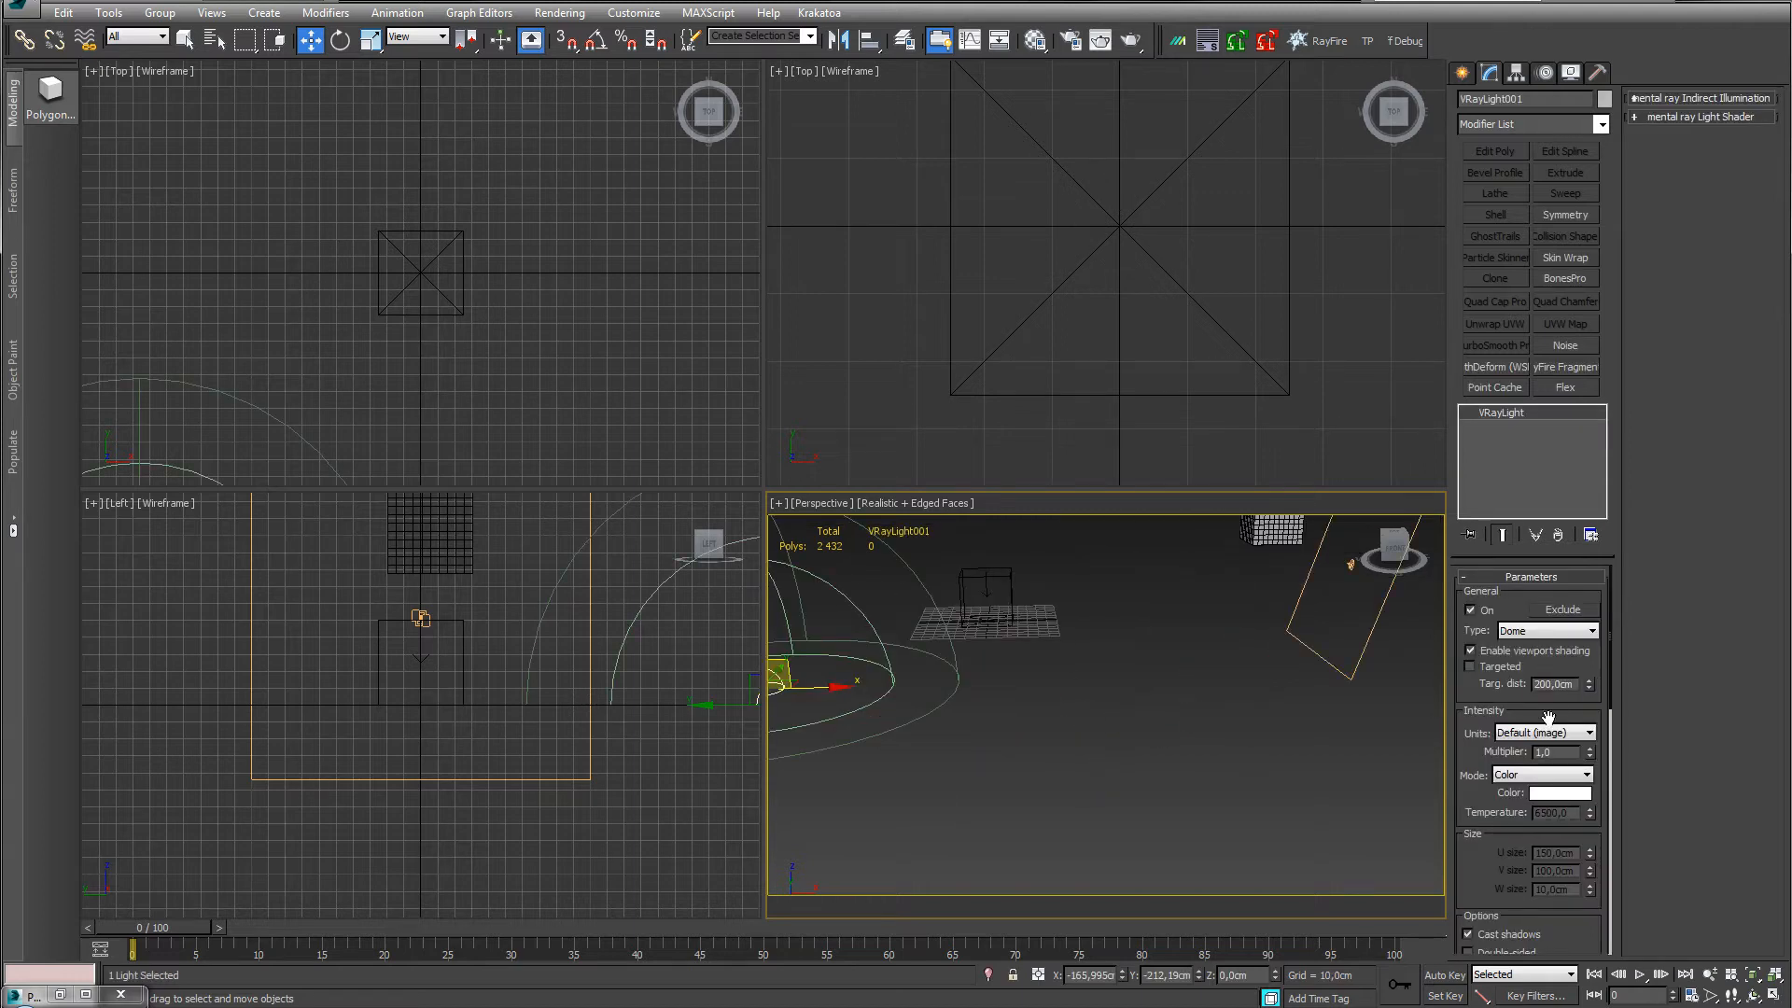
drag(1547, 717, 1558, 607)
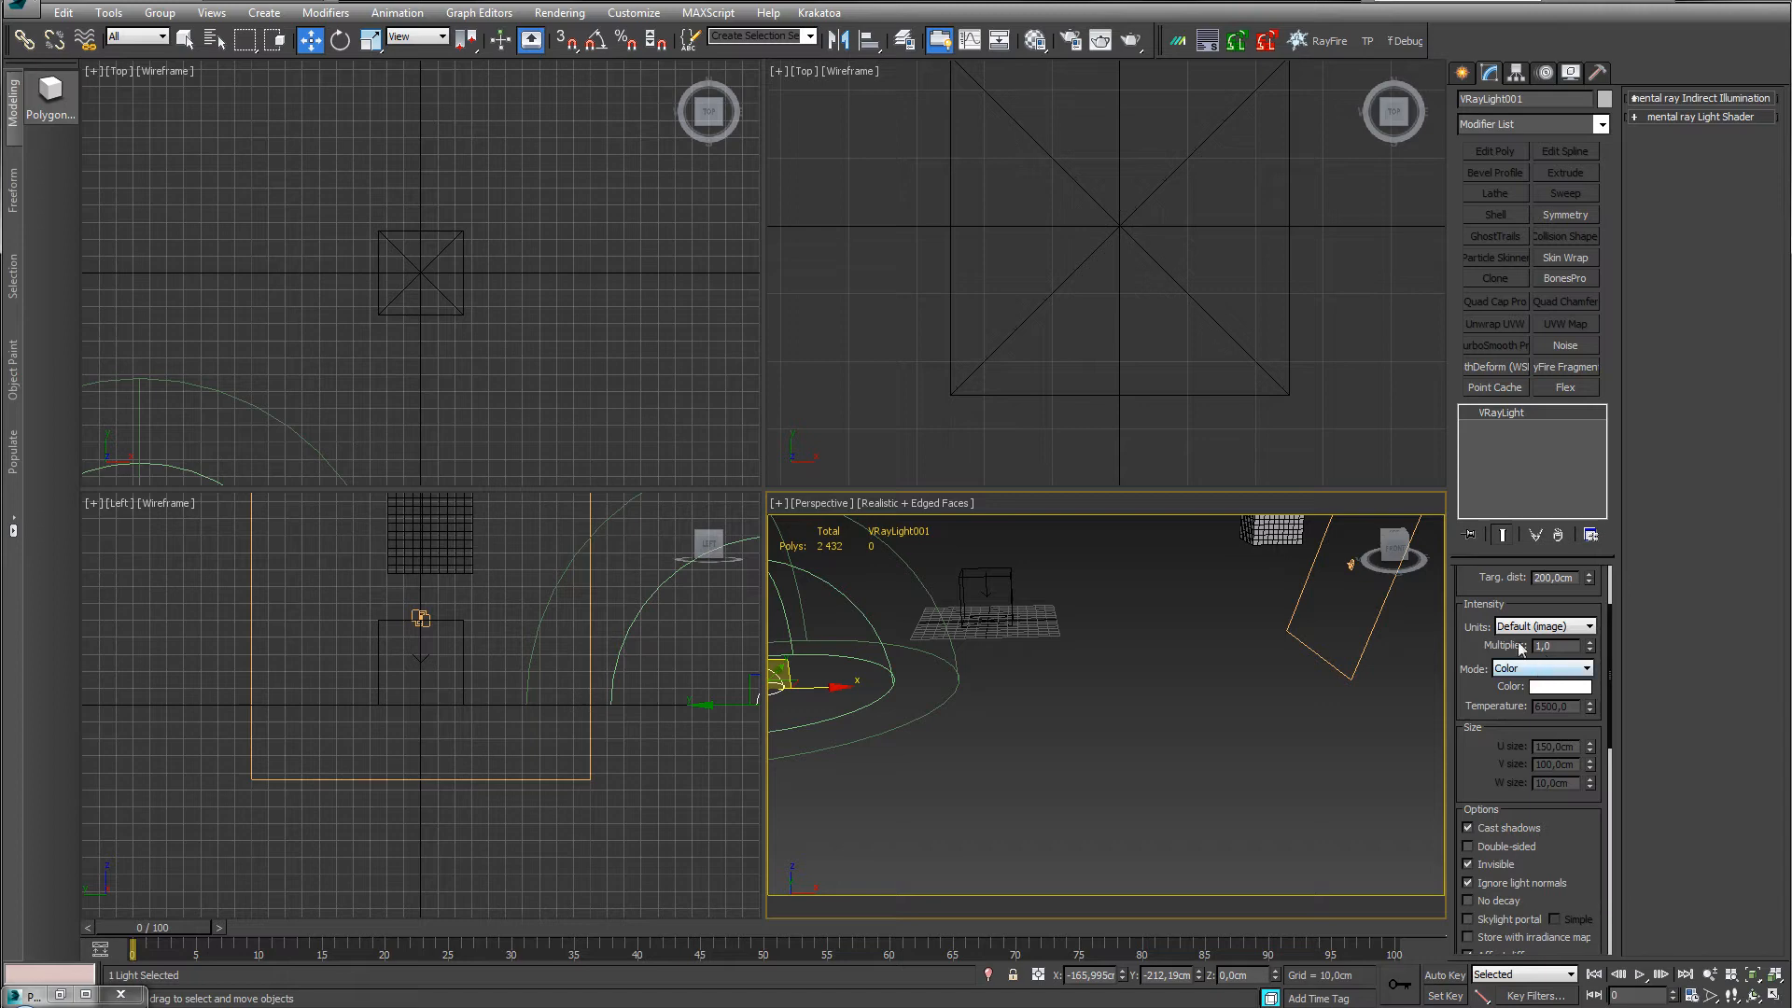
drag(1458, 641, 1486, 582)
drag(1587, 764, 1604, 616)
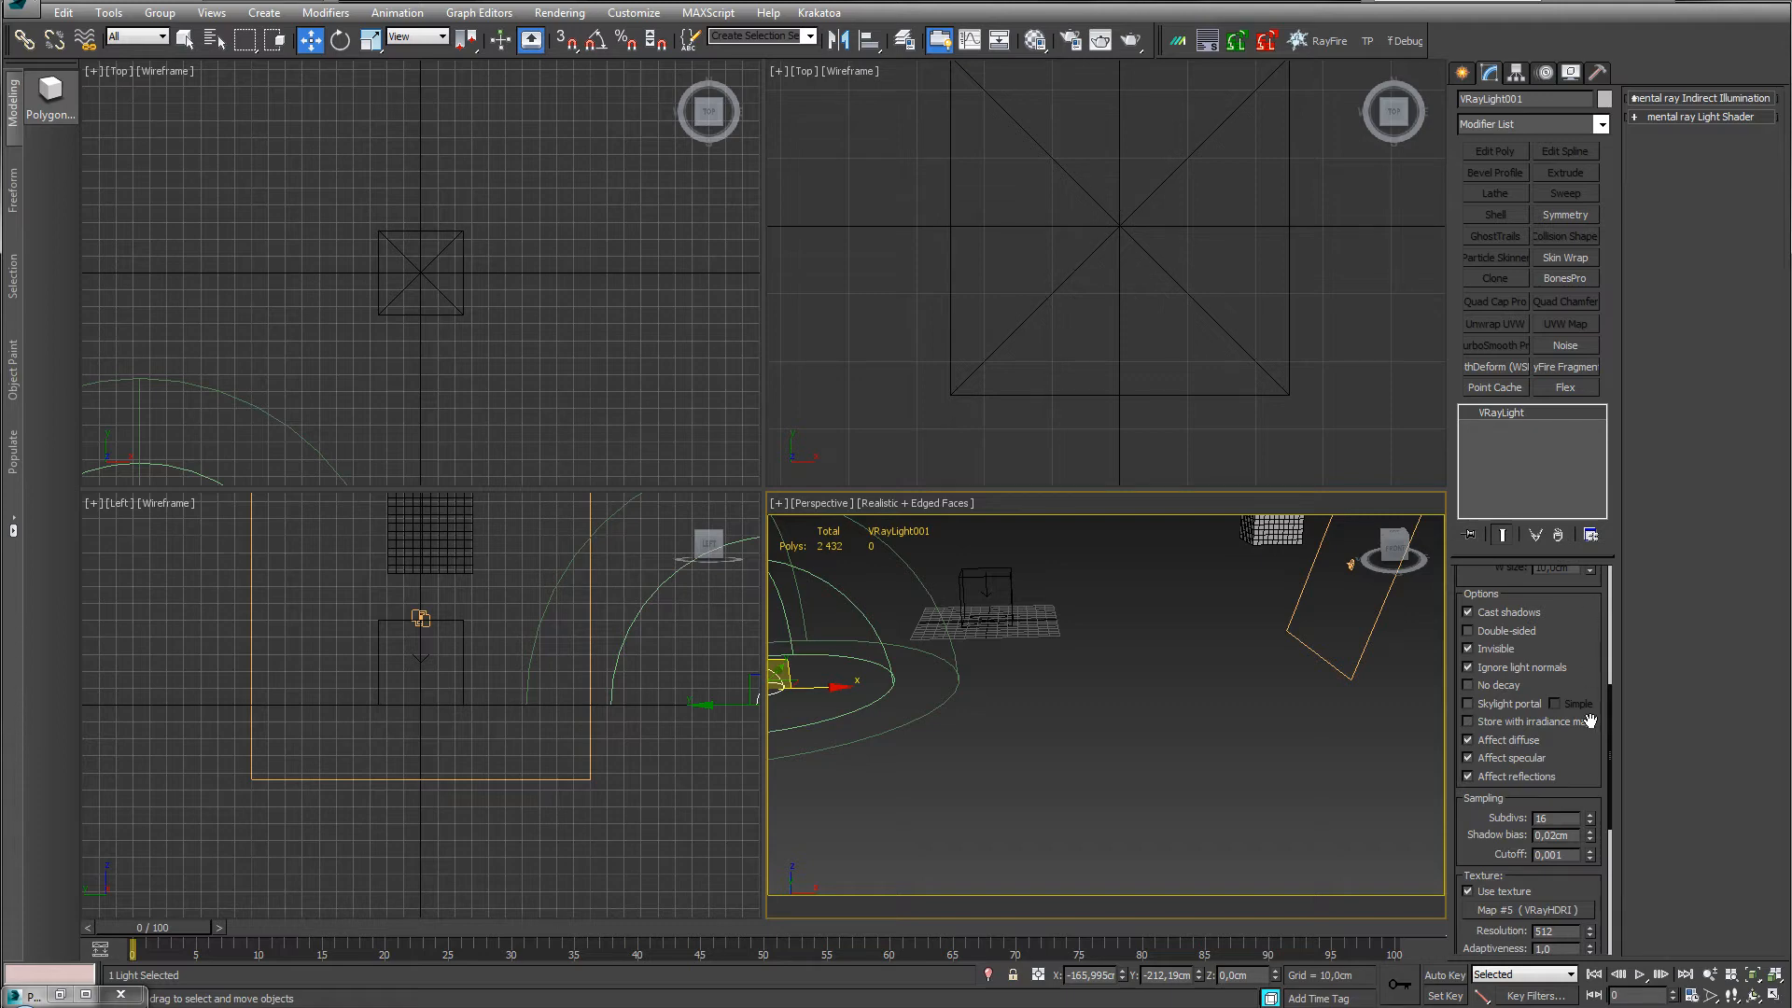
Open the environment settings and examine the background map, exposure control, shutter speed, f-number, ISO and white balance preset.
click(559, 13)
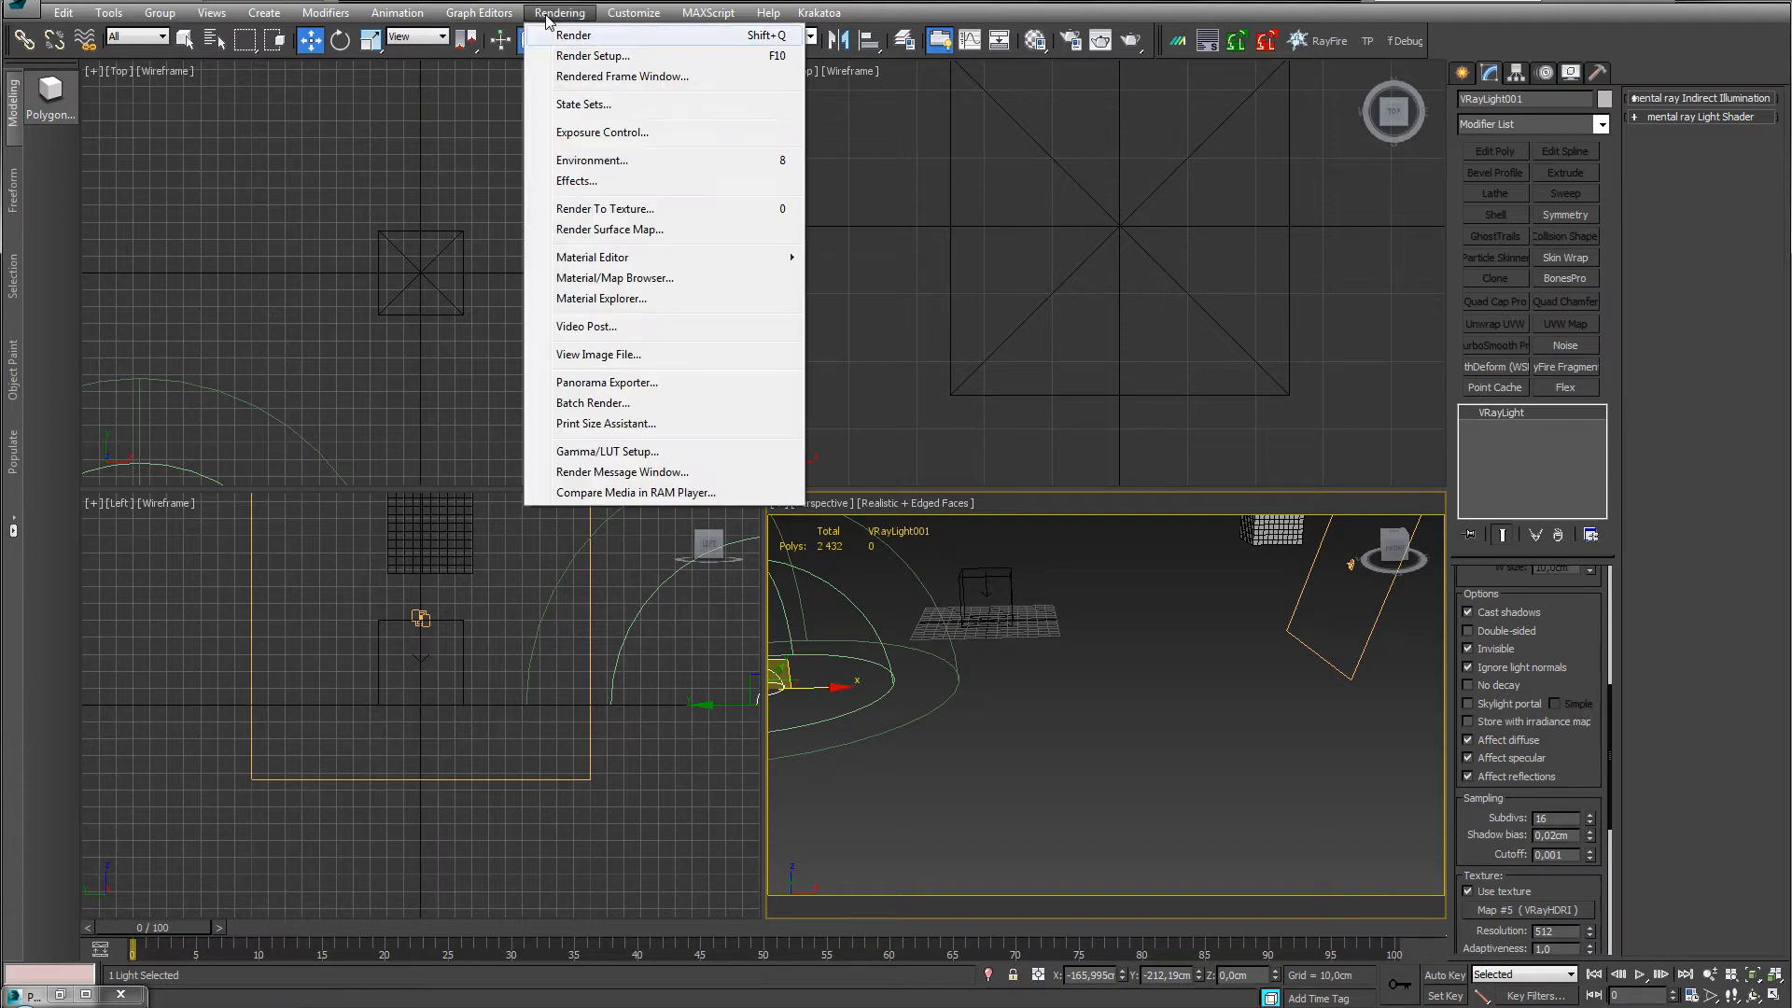
click(593, 162)
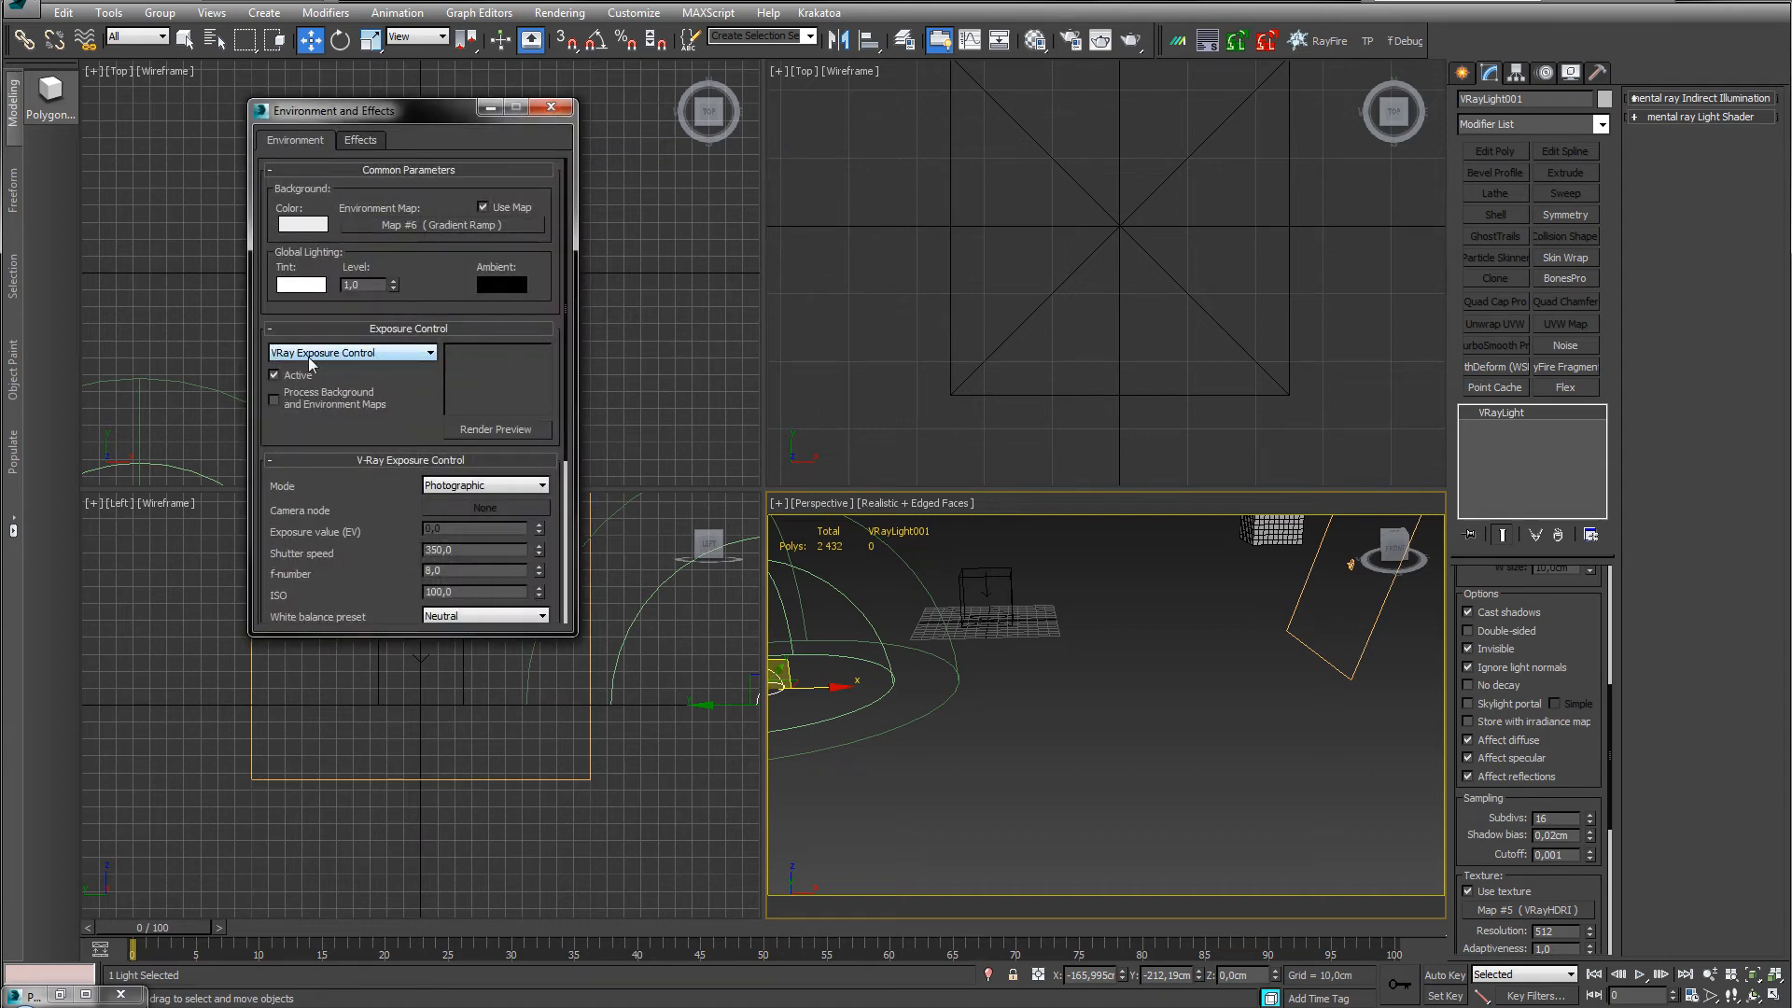
scroll(440, 406, down, 3)
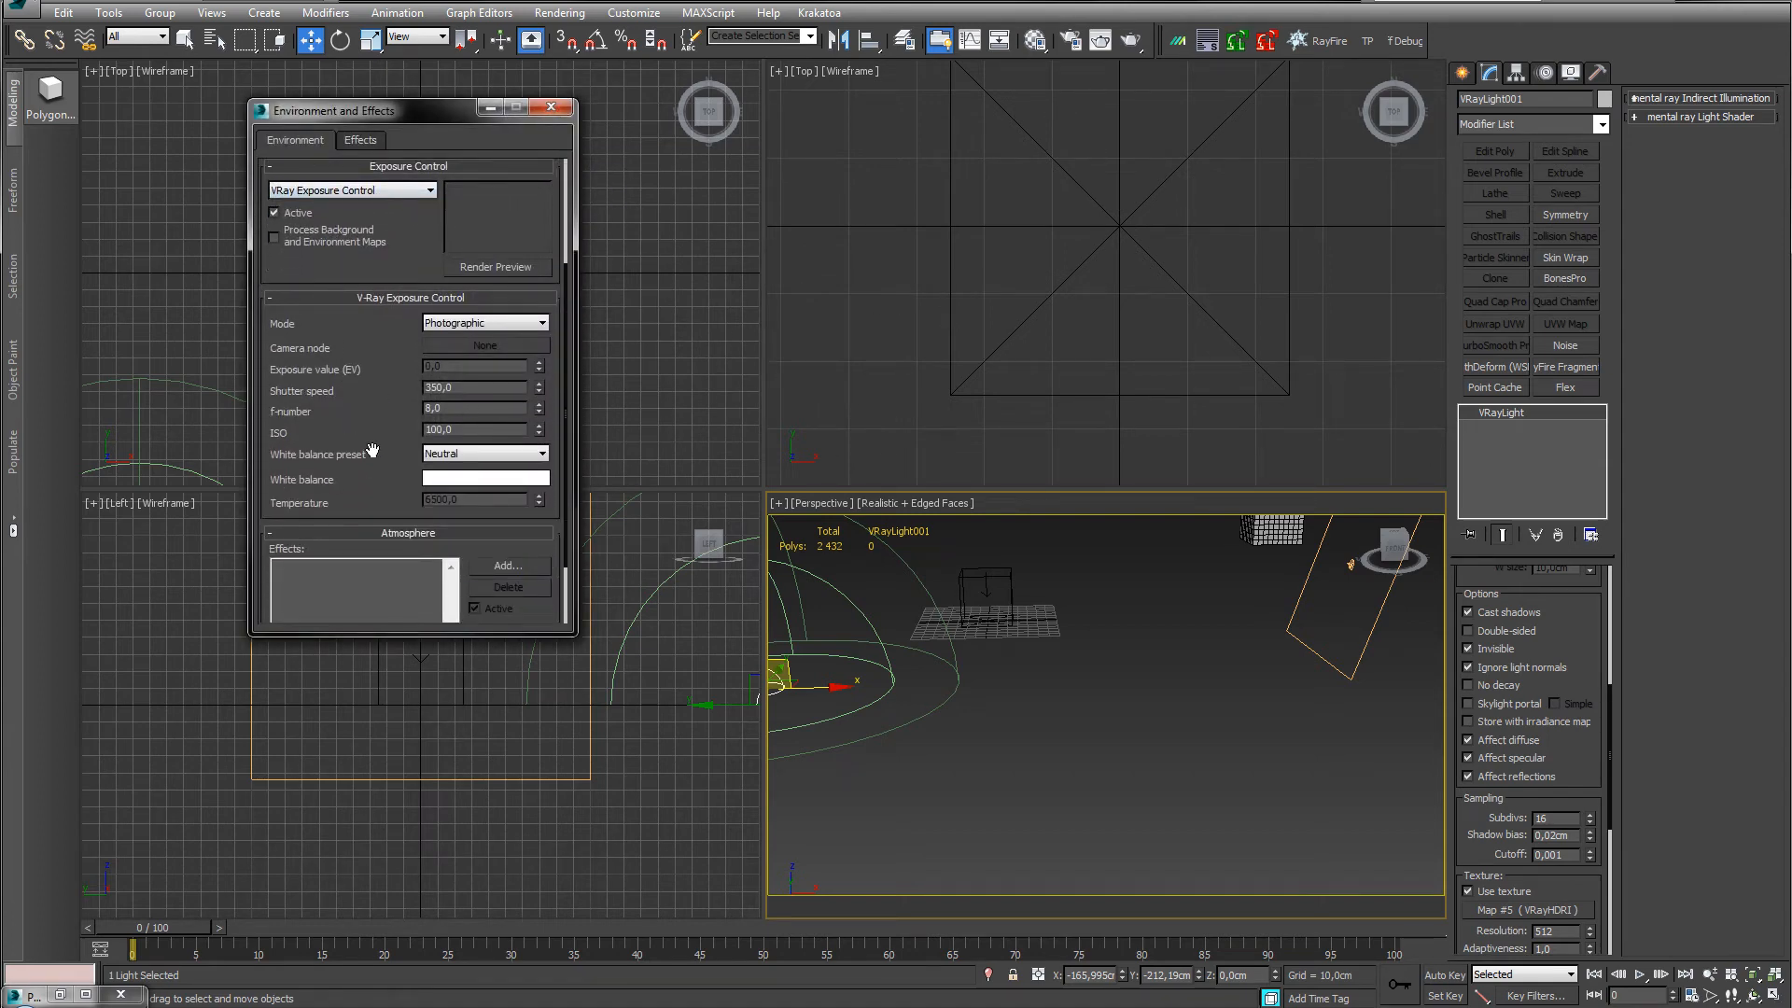
drag(348, 450, 372, 320)
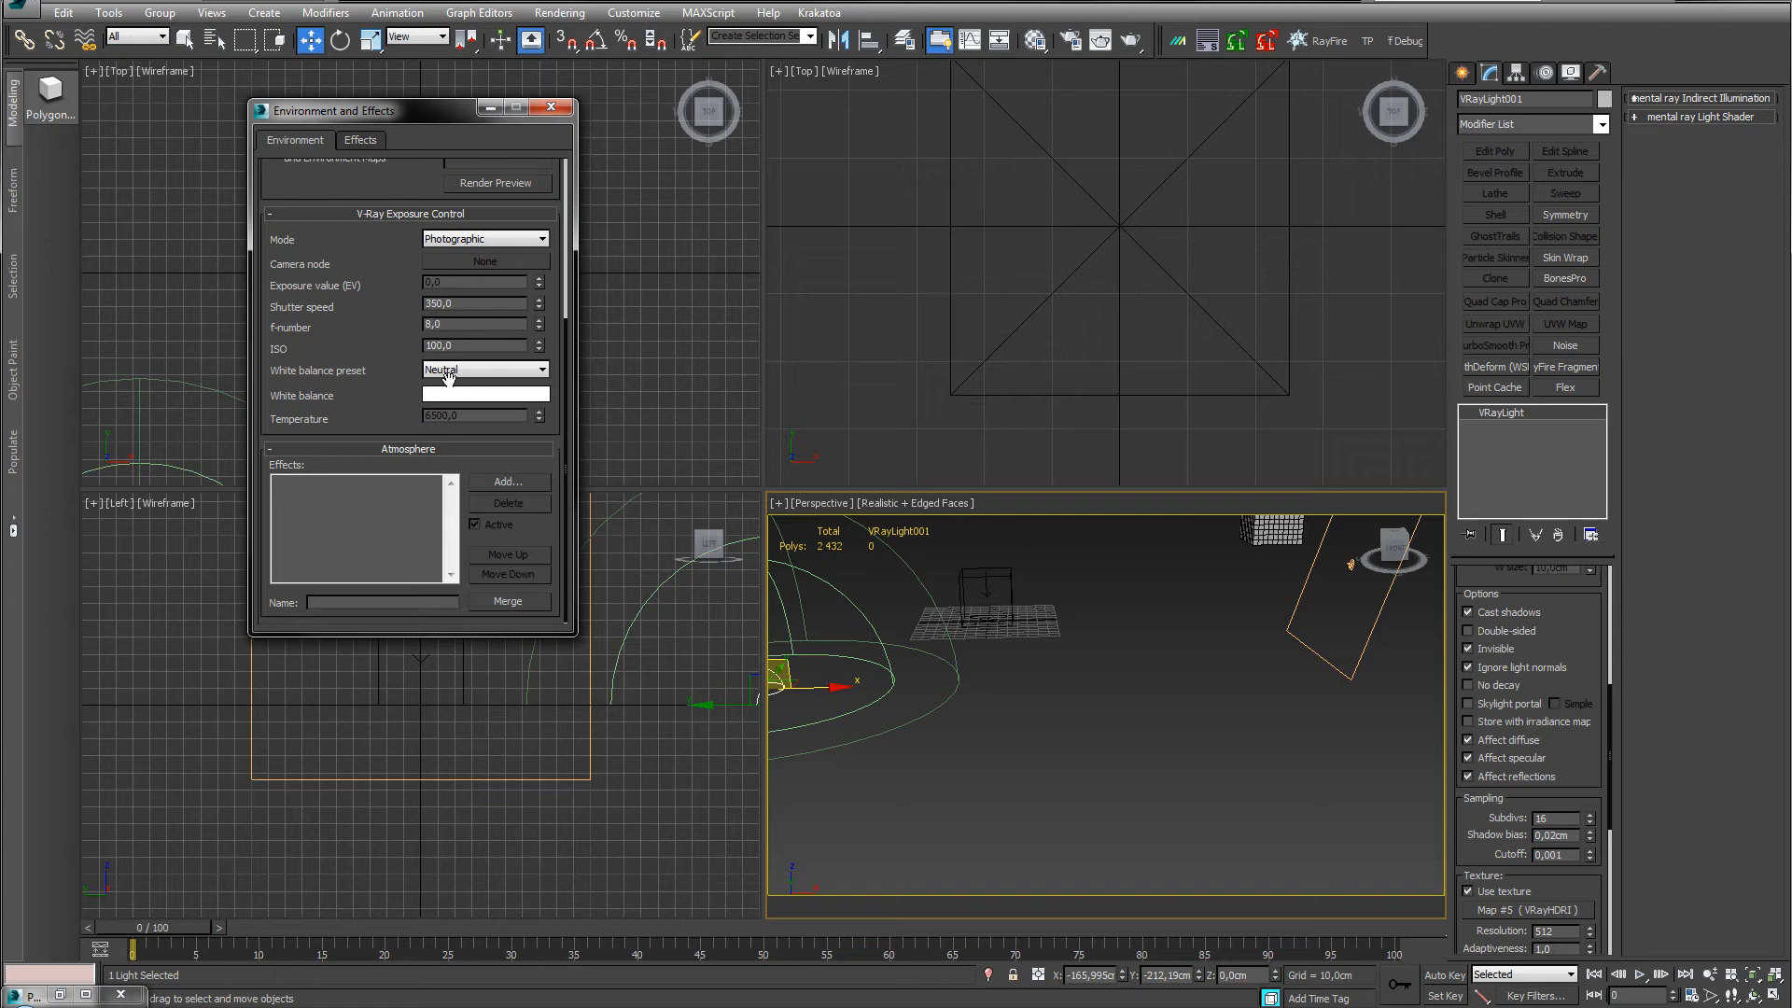
click(507, 369)
click(507, 369)
drag(350, 249, 339, 551)
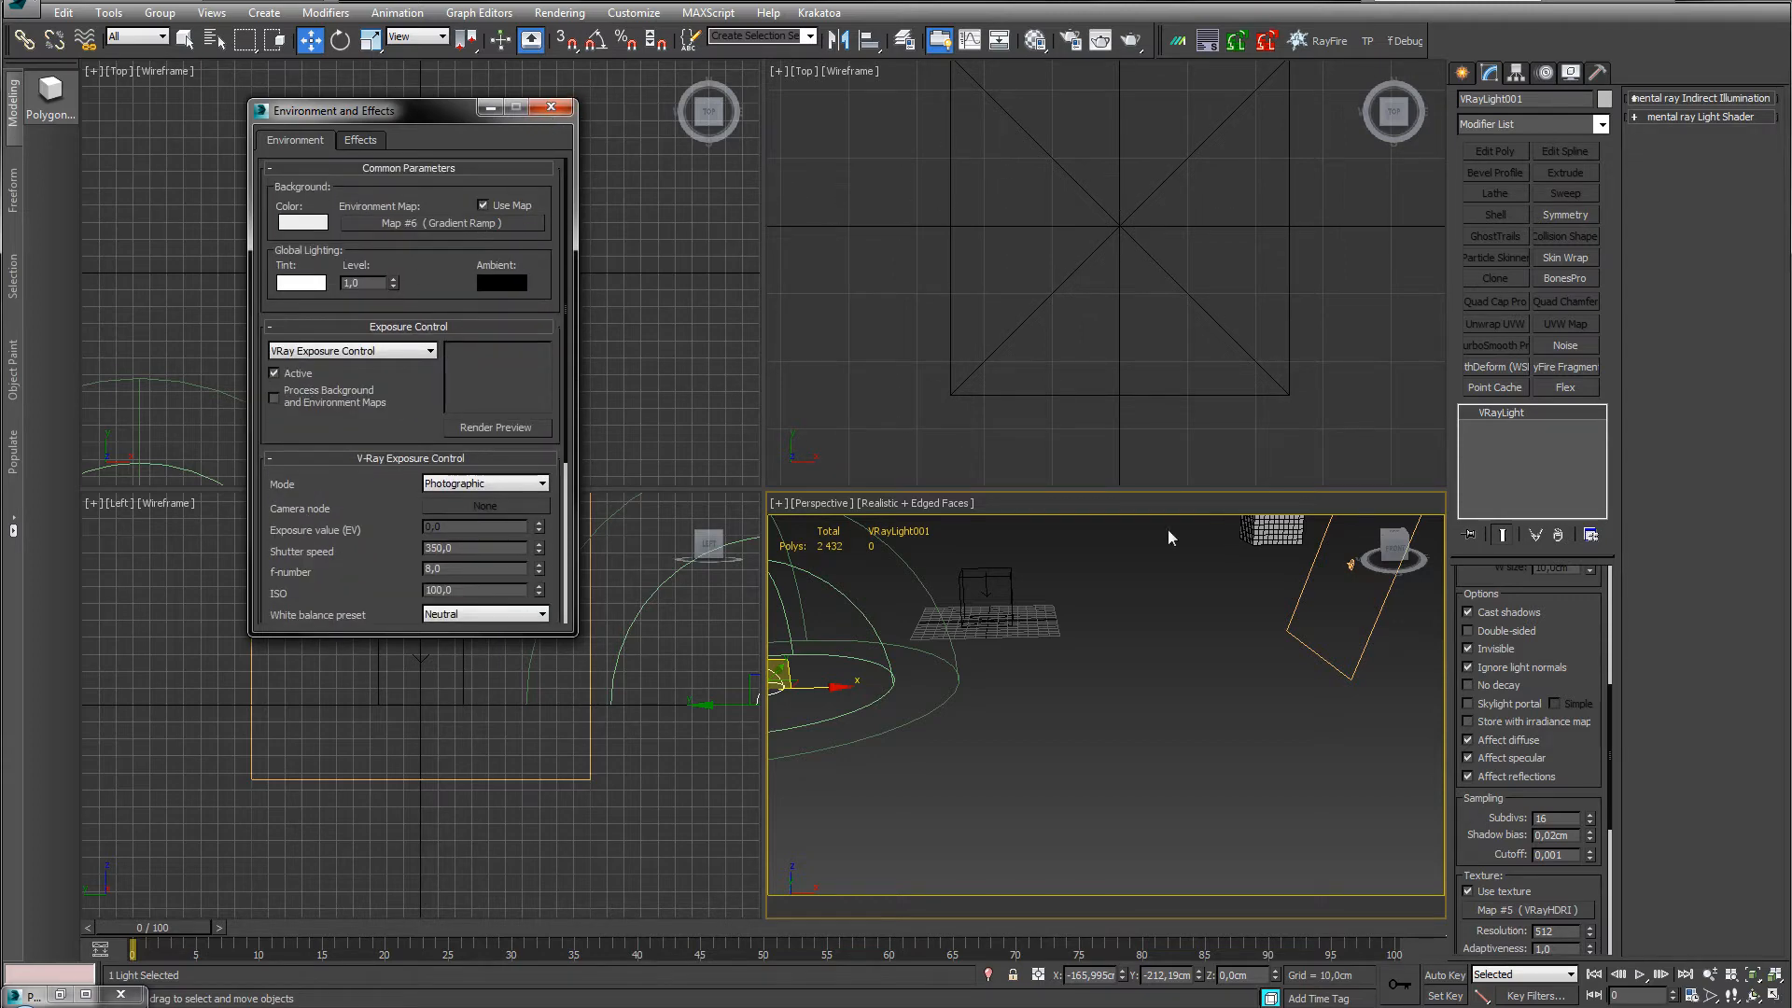
Turn off Display as Box in the object properties of the Plane001 floor so it displays shaded.
middle_drag(1167, 530, 1289, 808)
middle_drag(1138, 719, 1129, 758)
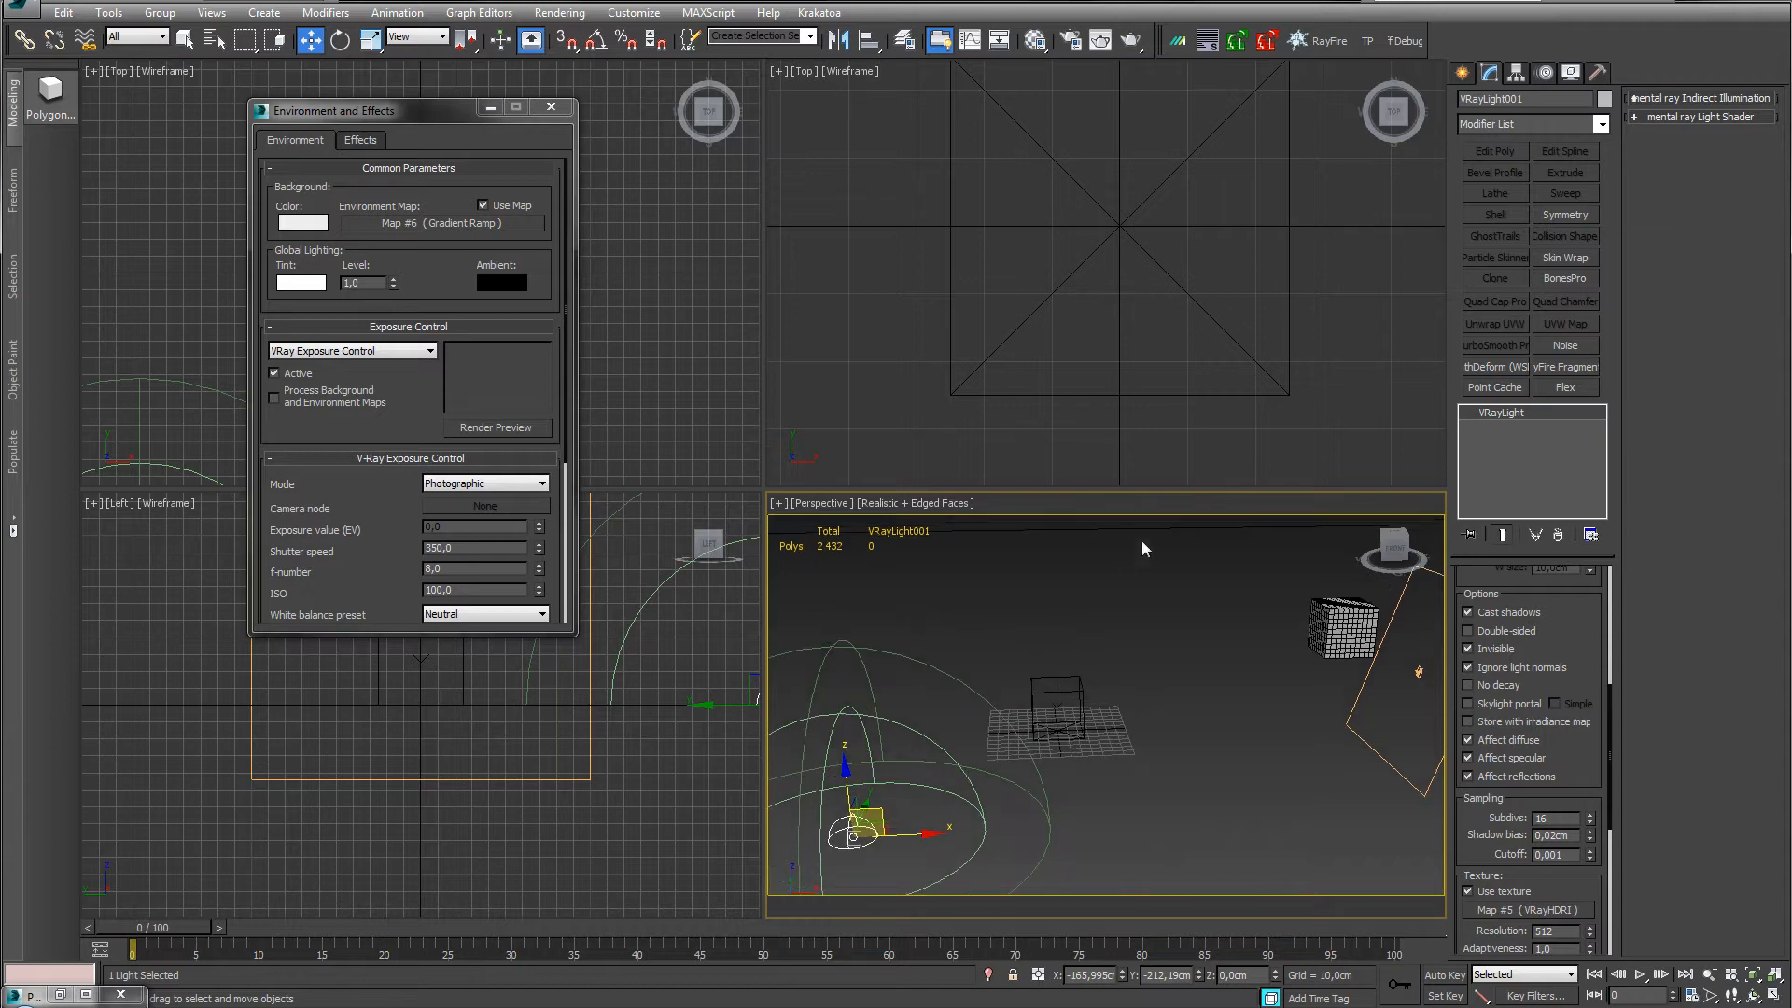
click(1077, 530)
right_click(1083, 530)
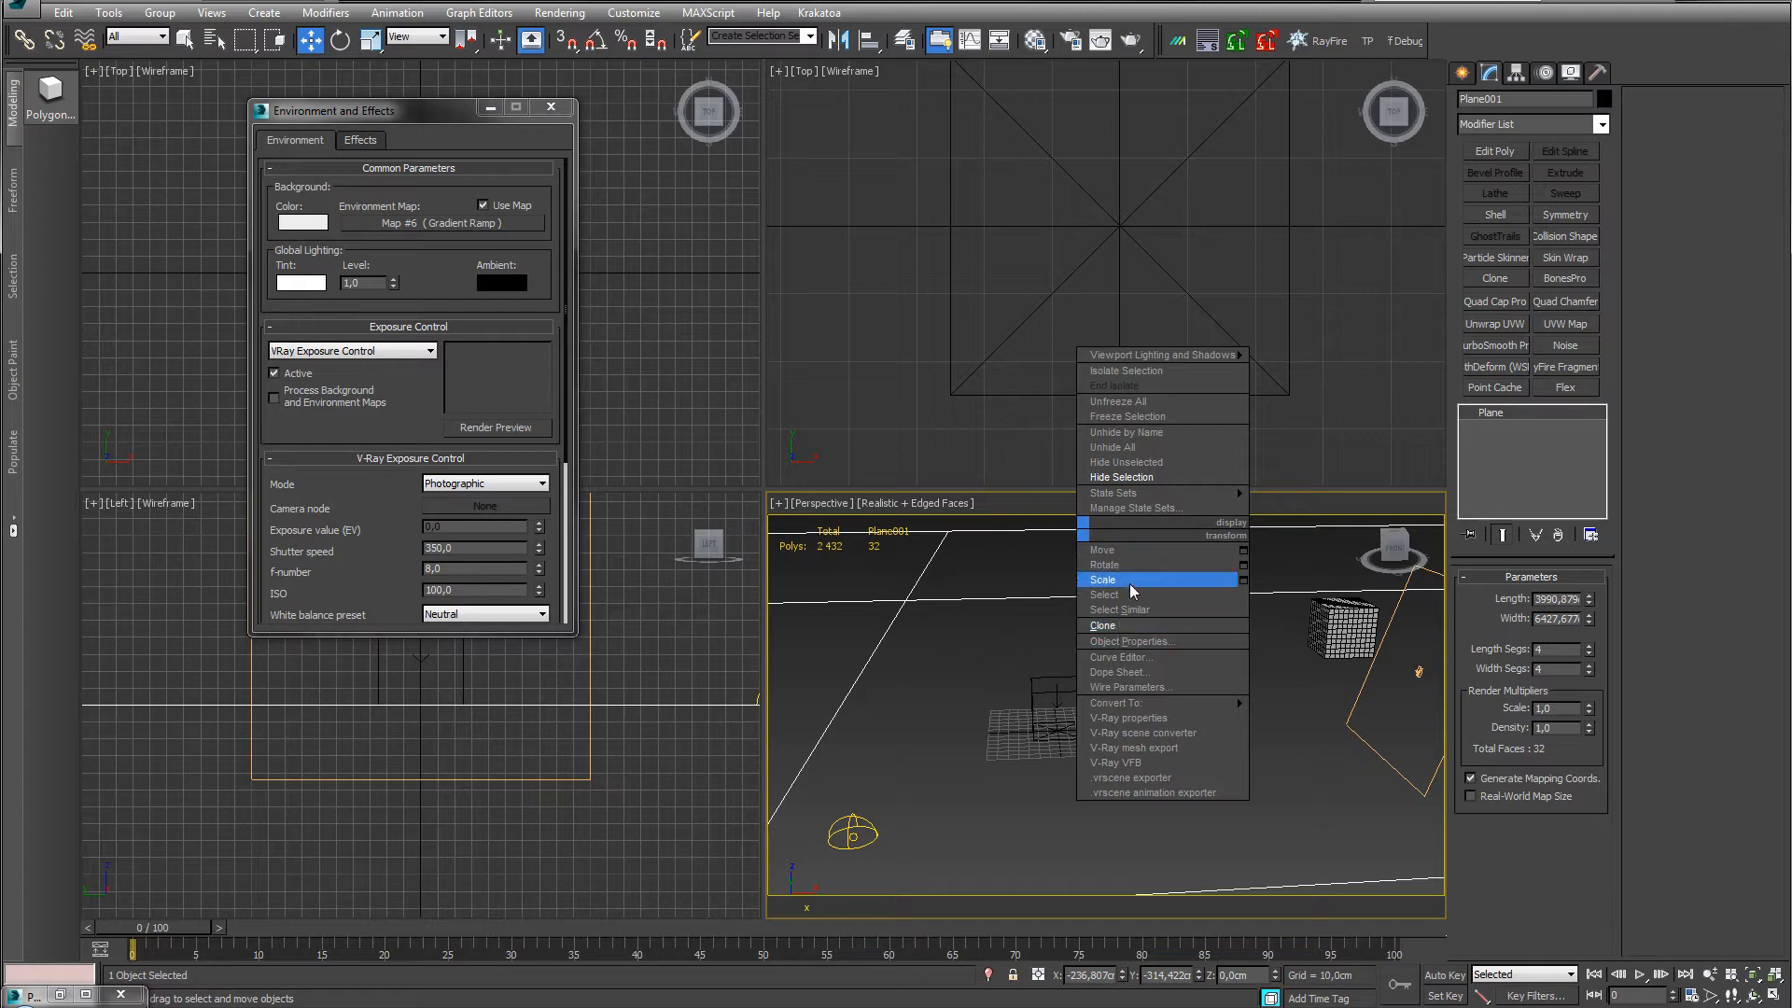
click(1131, 642)
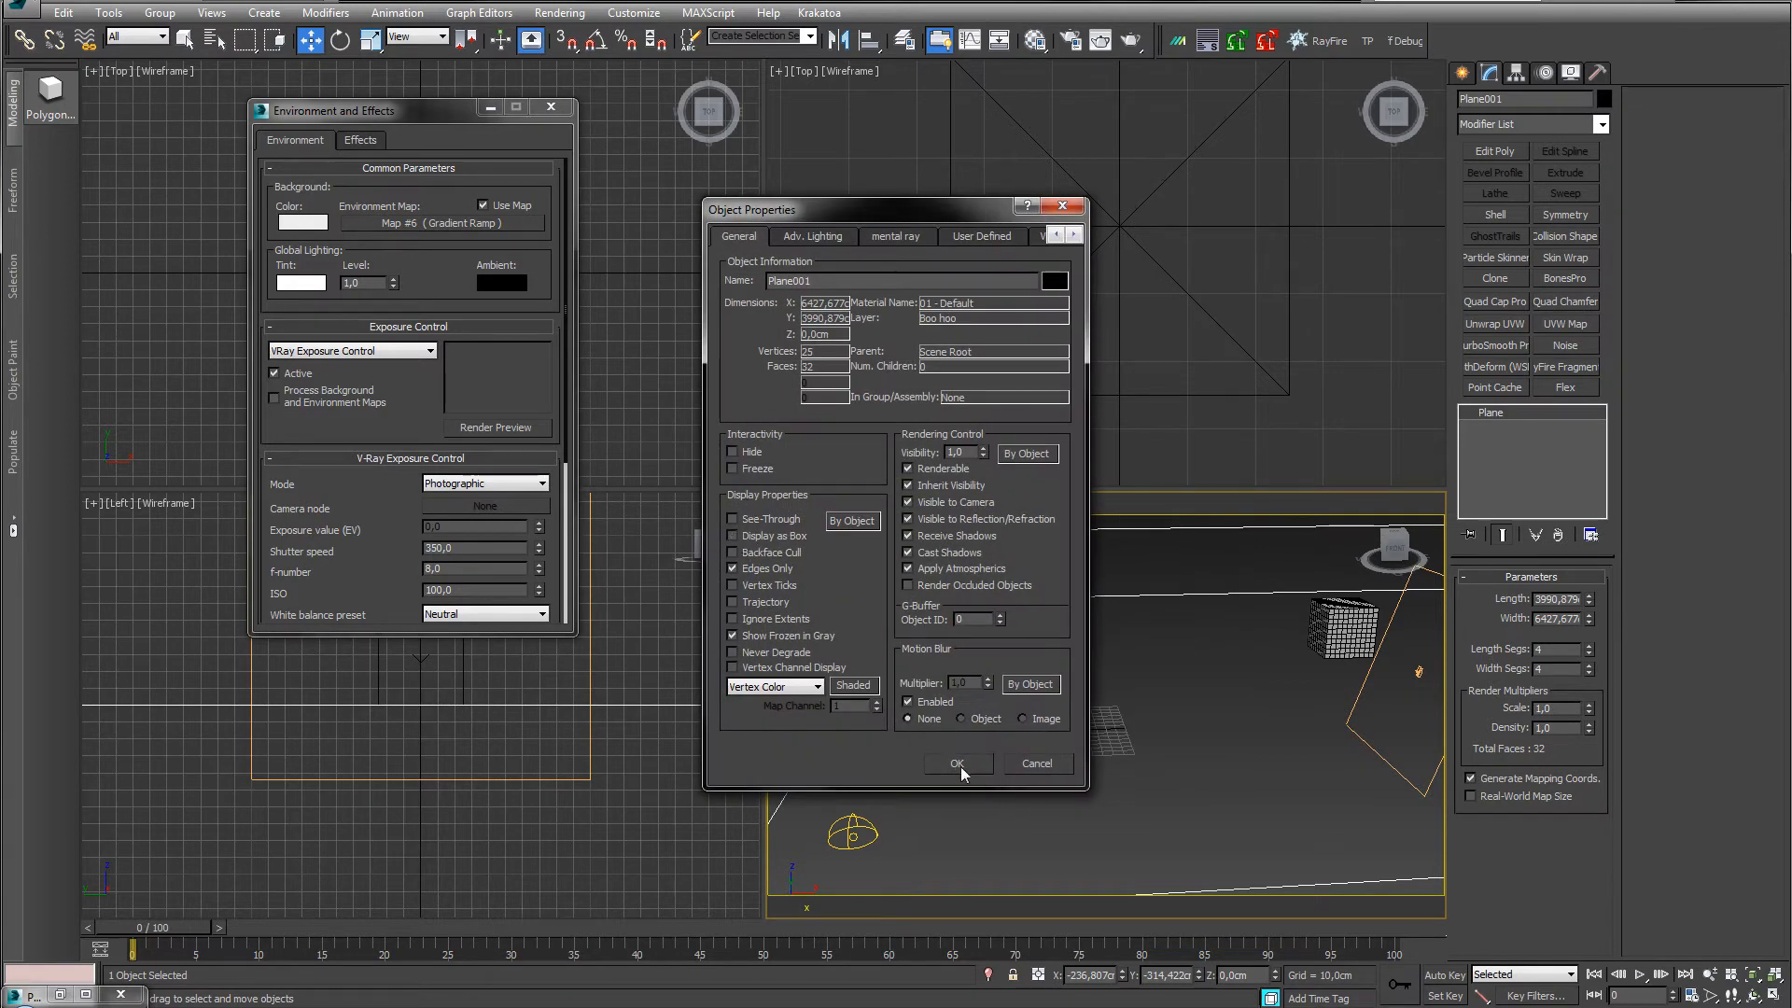
click(961, 768)
scroll(1213, 700, down, 5)
scroll(1175, 681, up, 3)
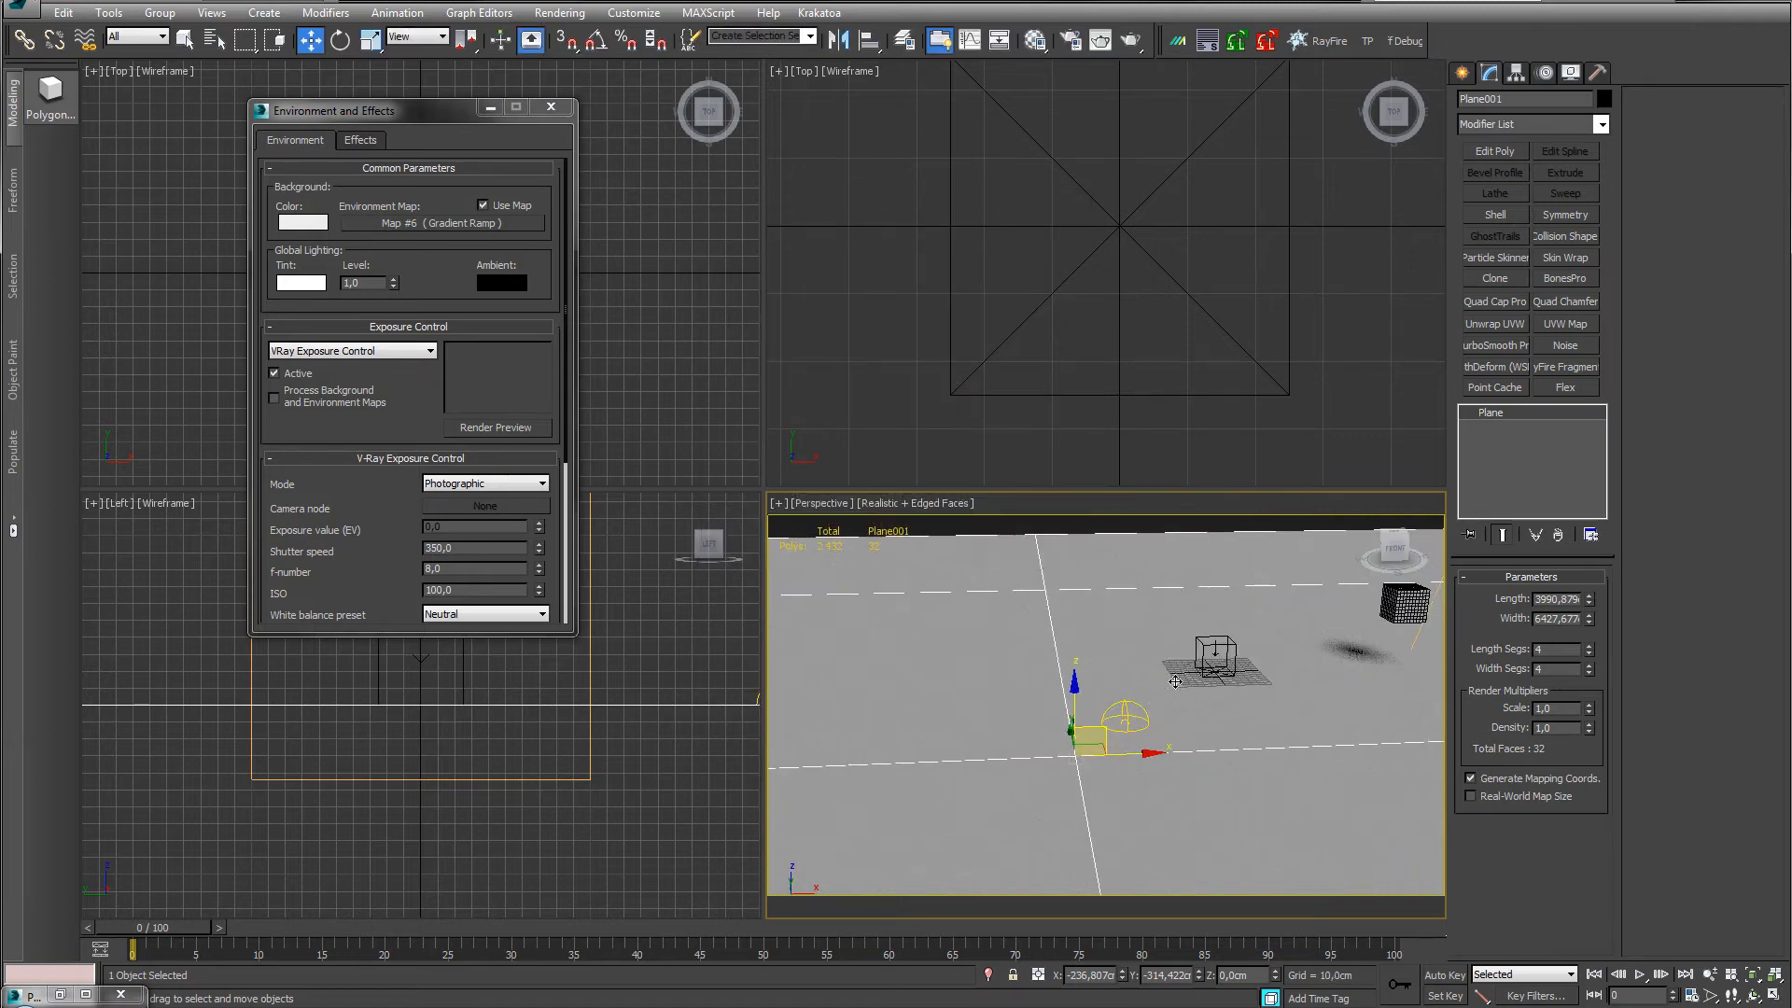
Clear the existing environment map and assign a new Gradient Ramp map as the environment background.
click(1034, 40)
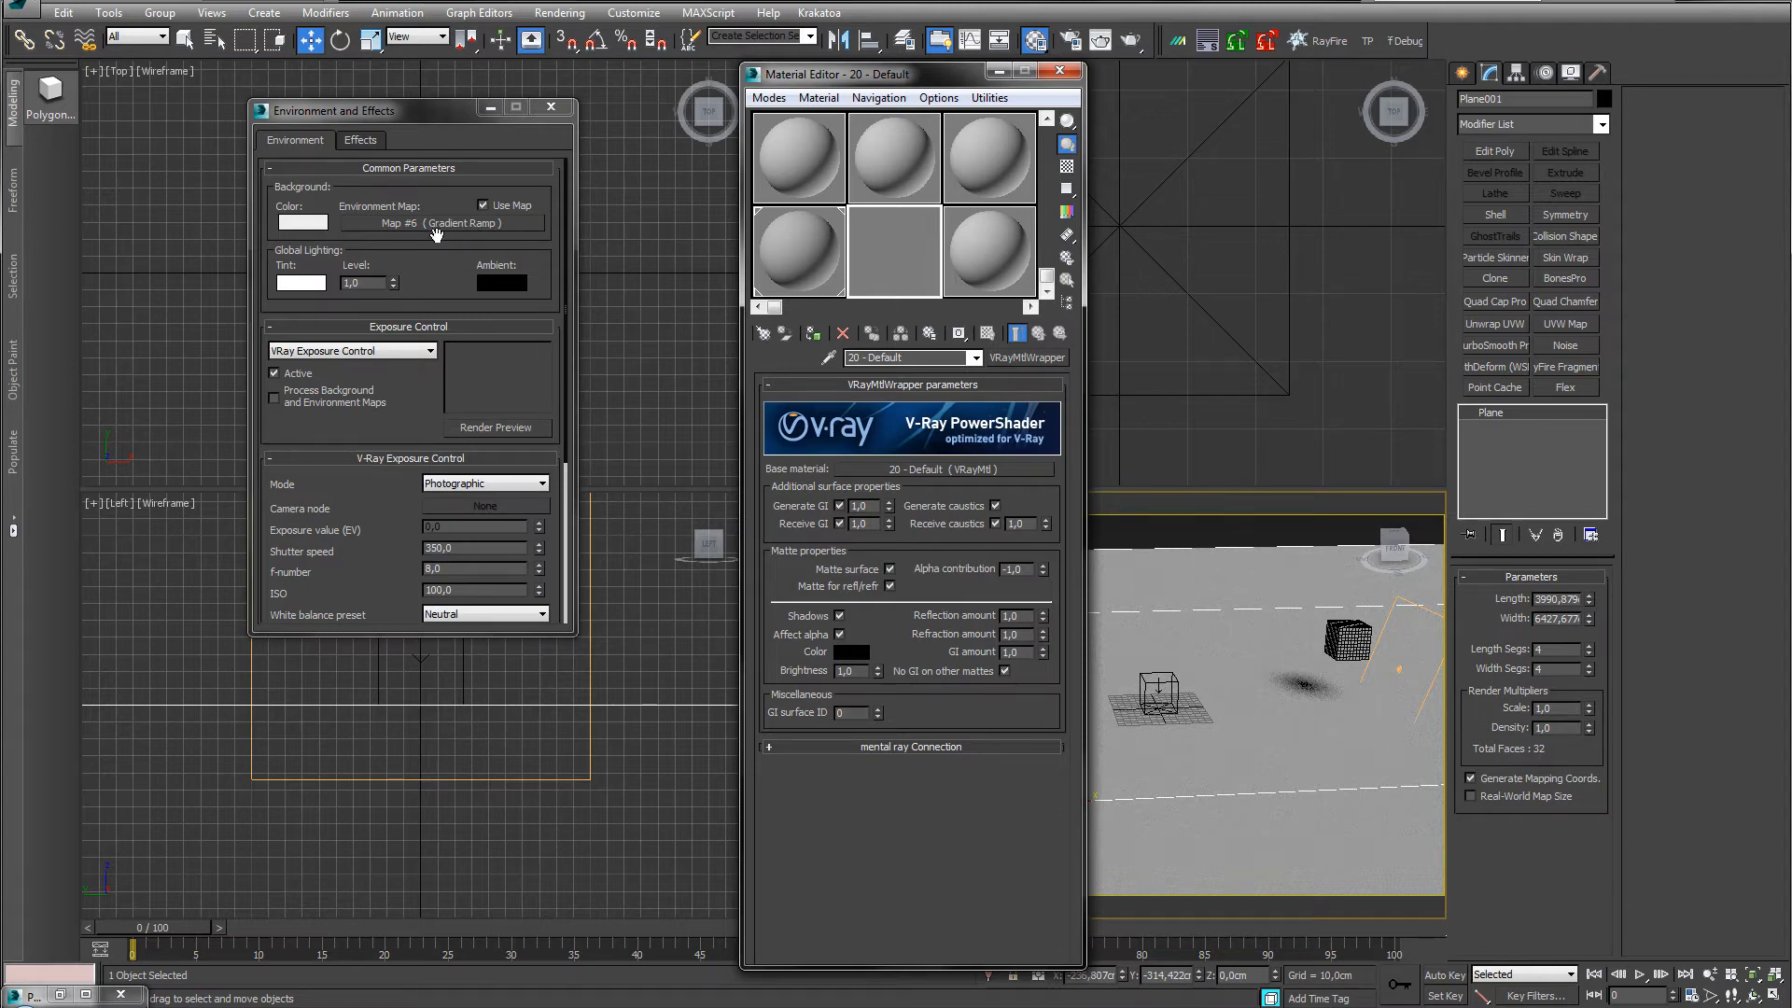
right_click(436, 234)
click(472, 283)
click(439, 223)
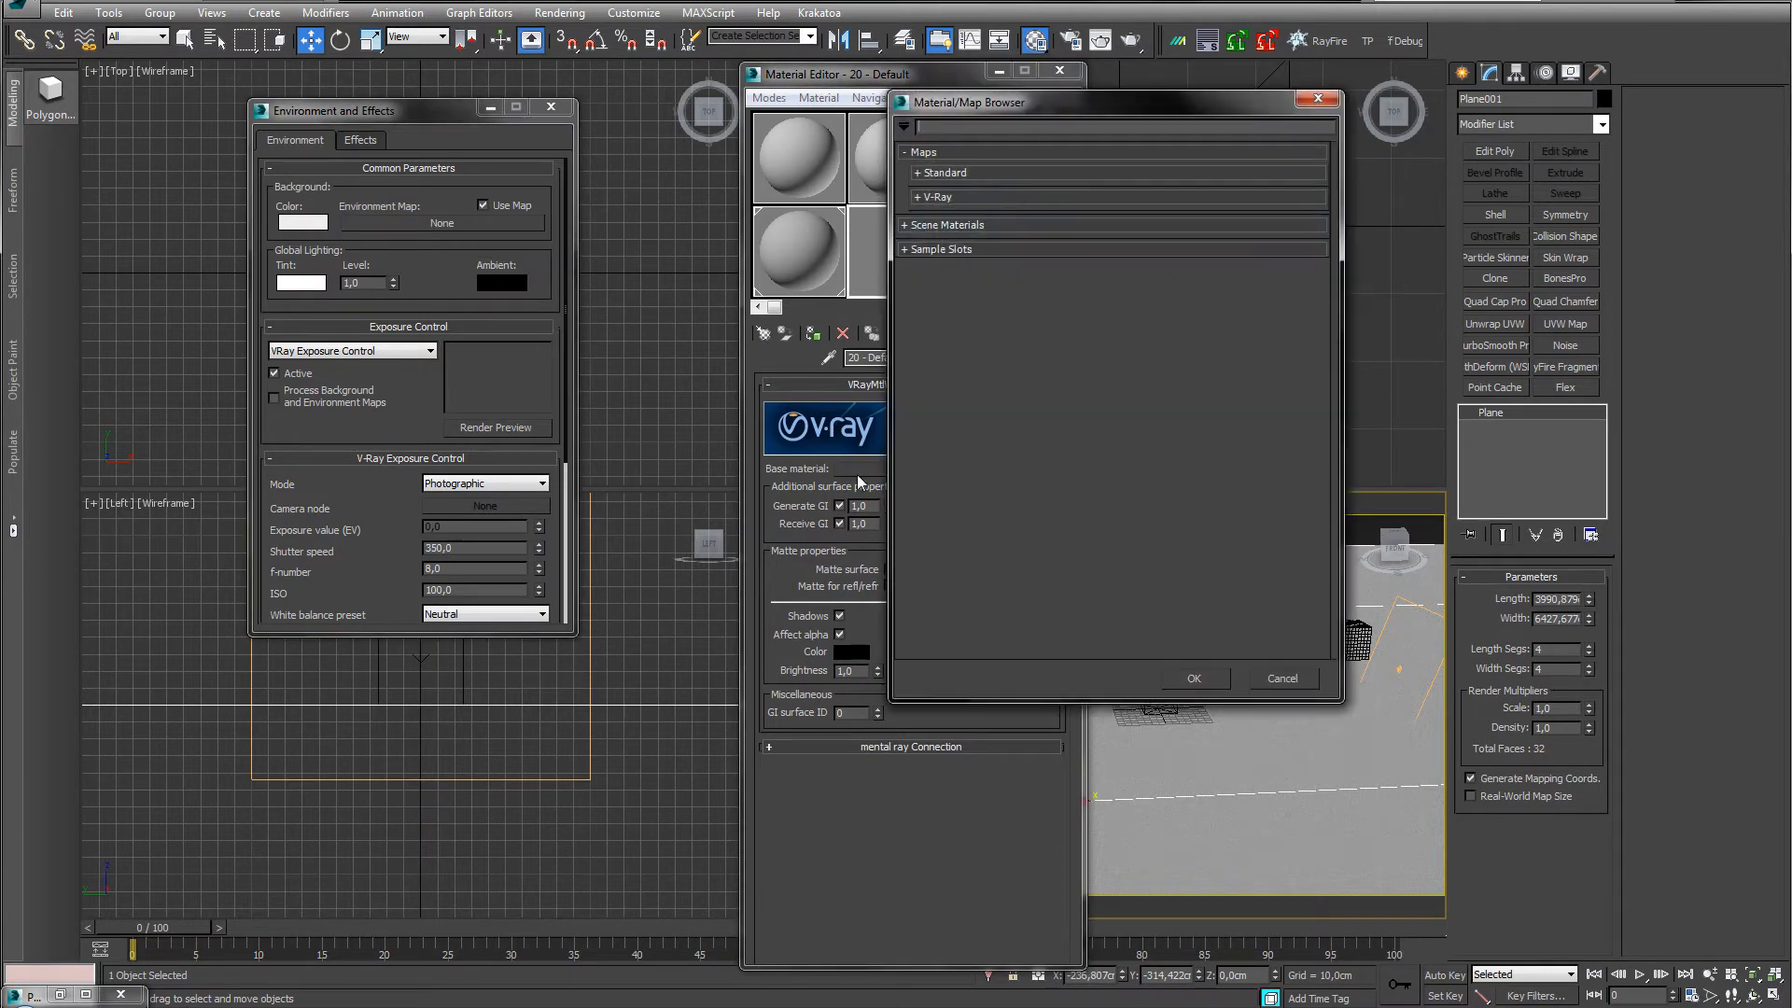
click(942, 172)
scroll(968, 446, down, 3)
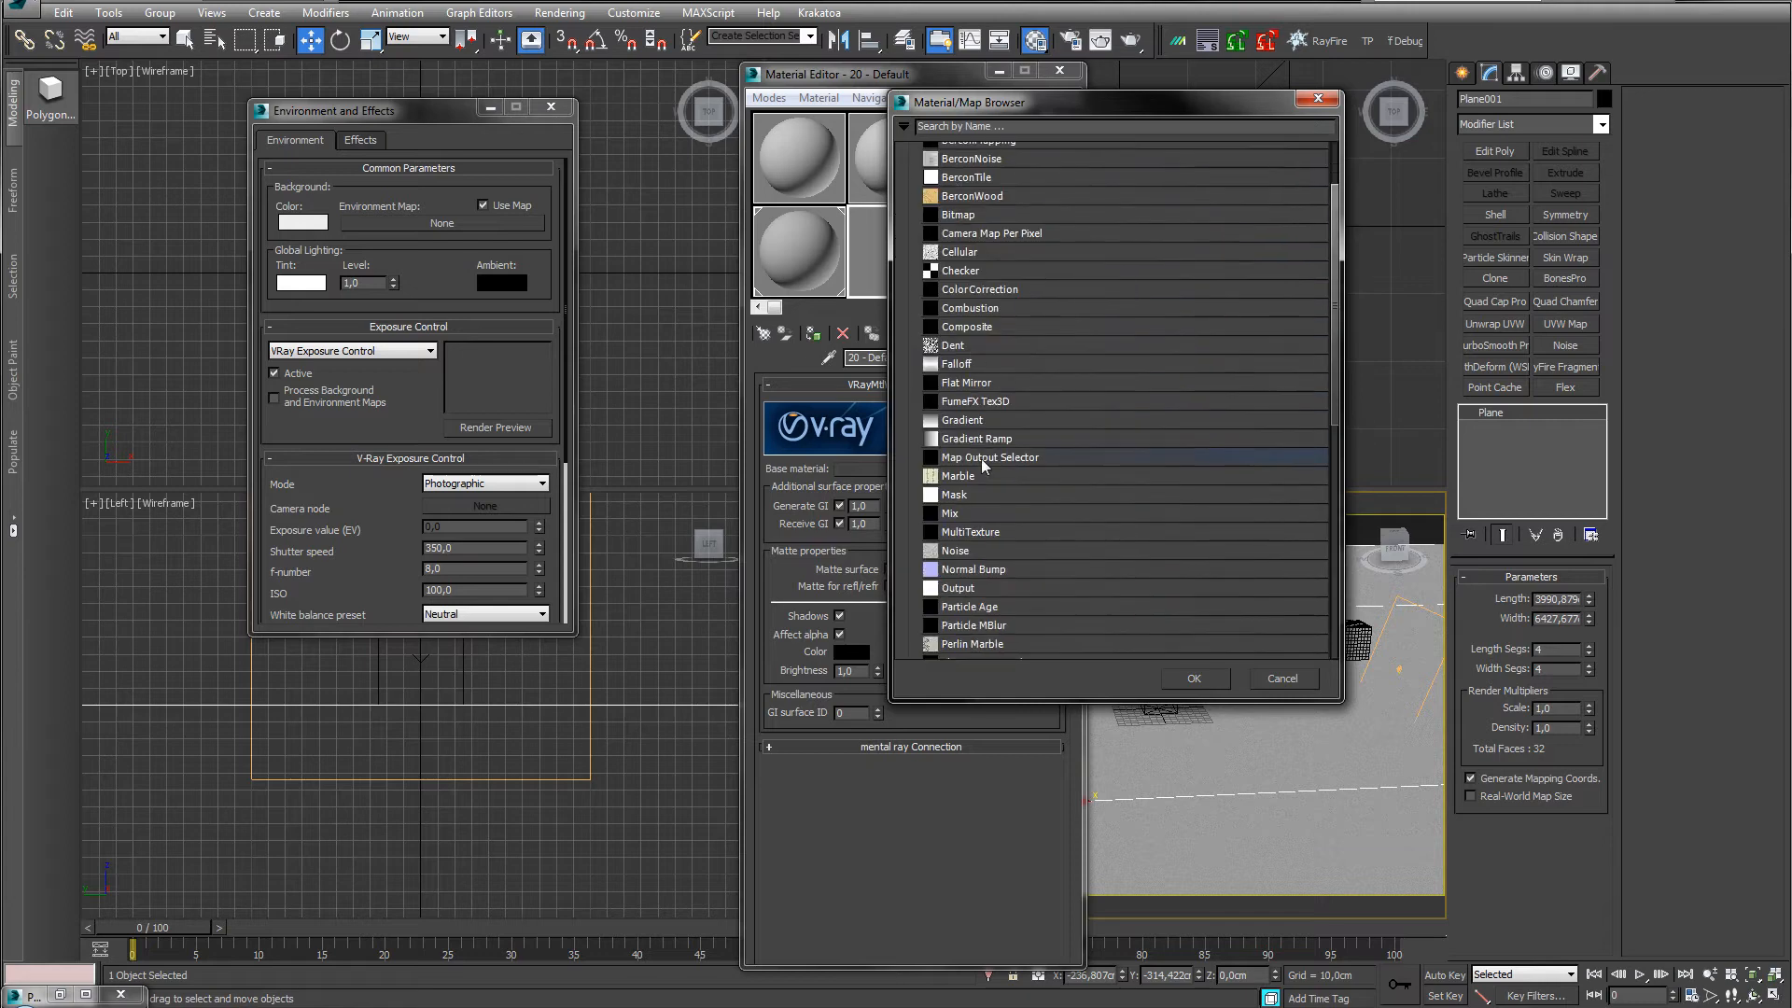
double_click(958, 445)
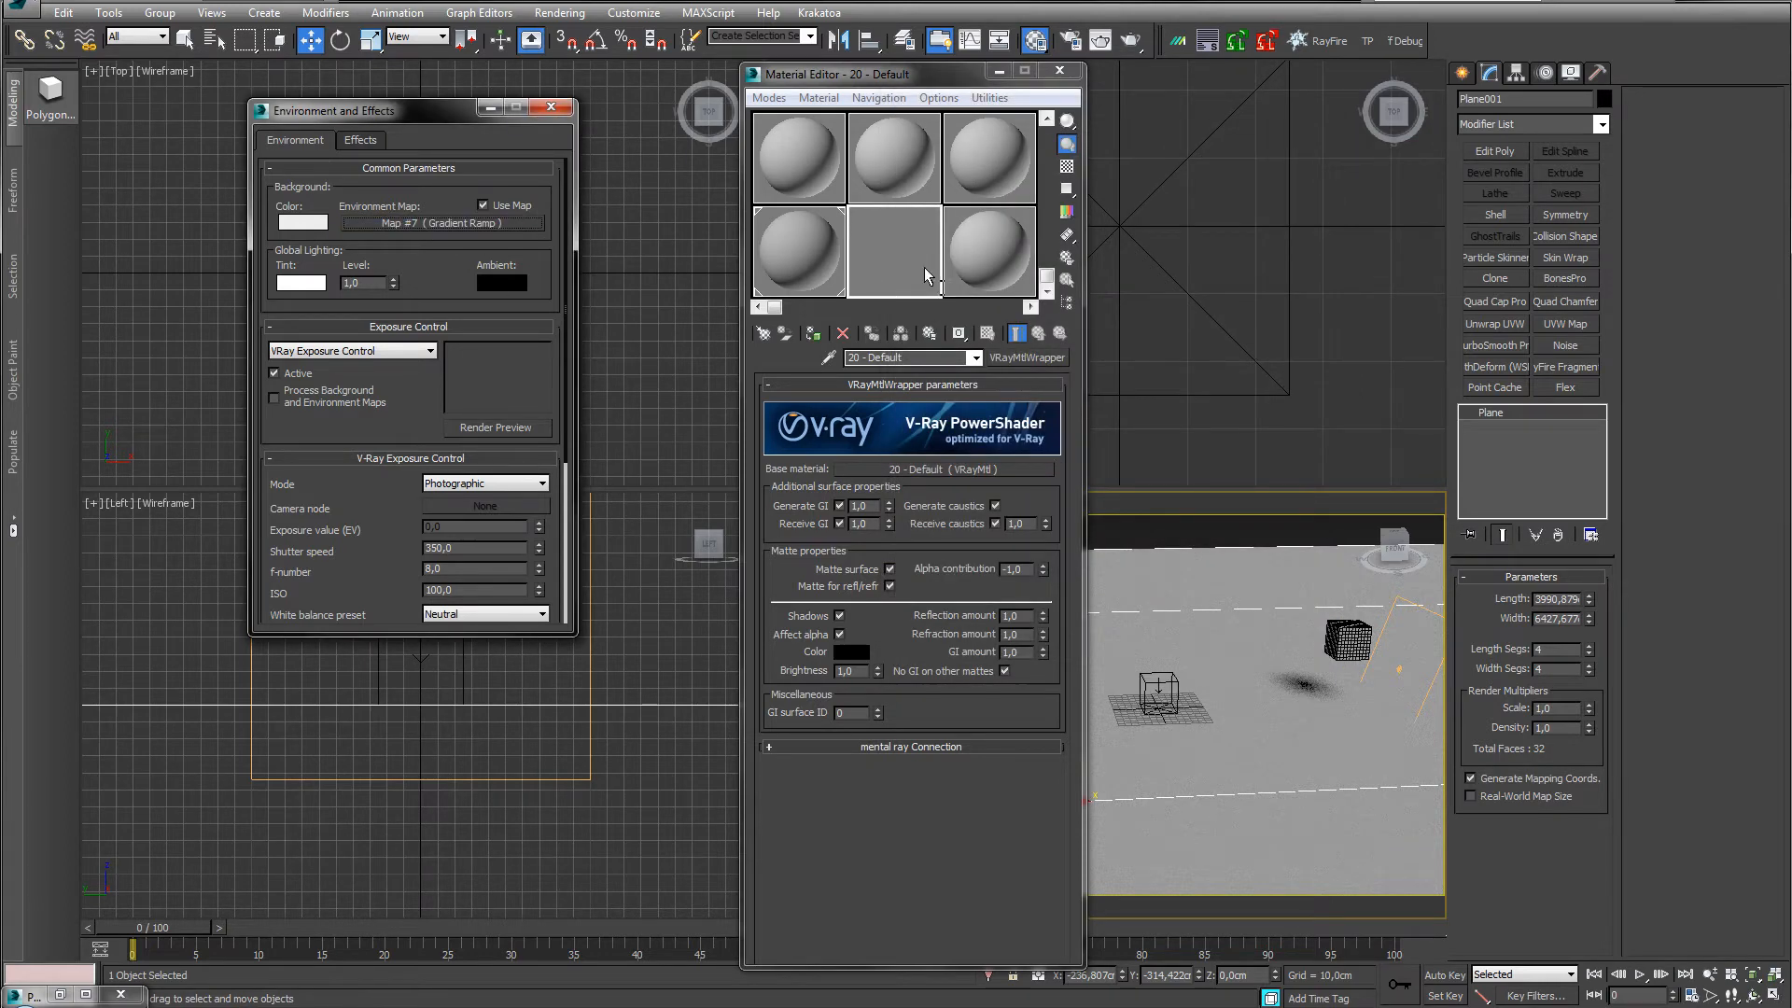
Instance the environment gradient into a free material sample slot and set it to Radial gradient type with Screen mapping.
drag(998, 265, 998, 265)
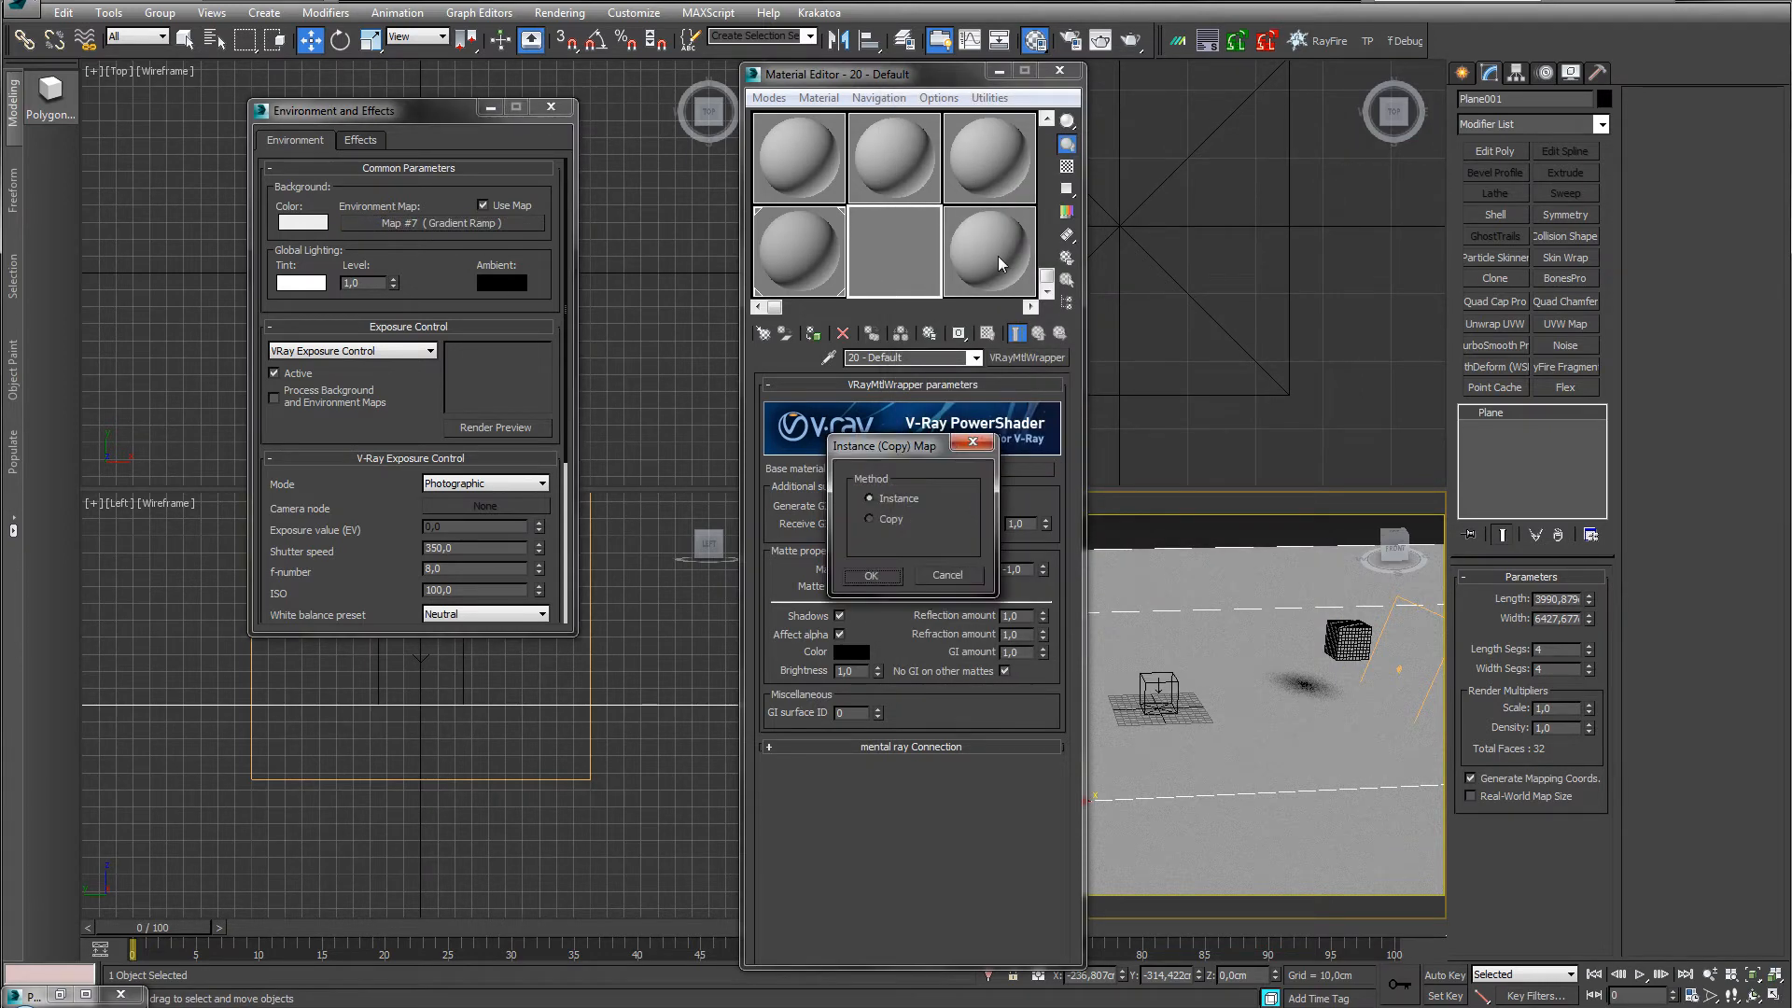
click(873, 576)
click(855, 700)
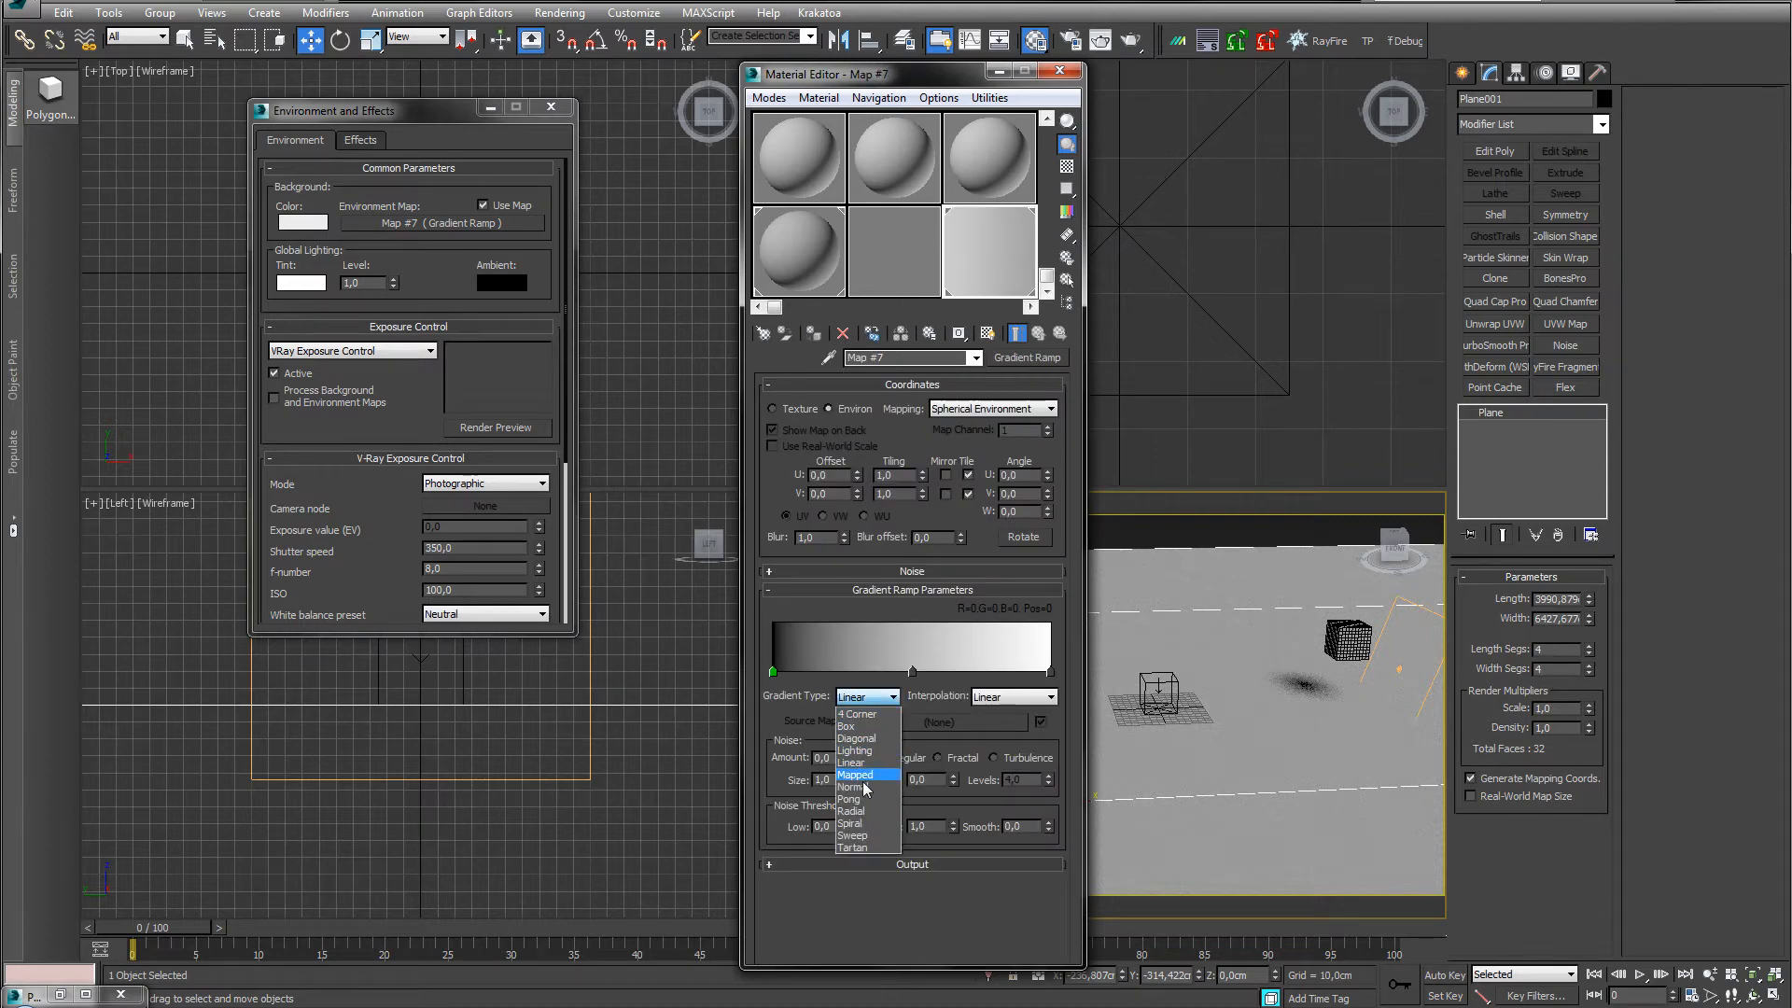
click(868, 816)
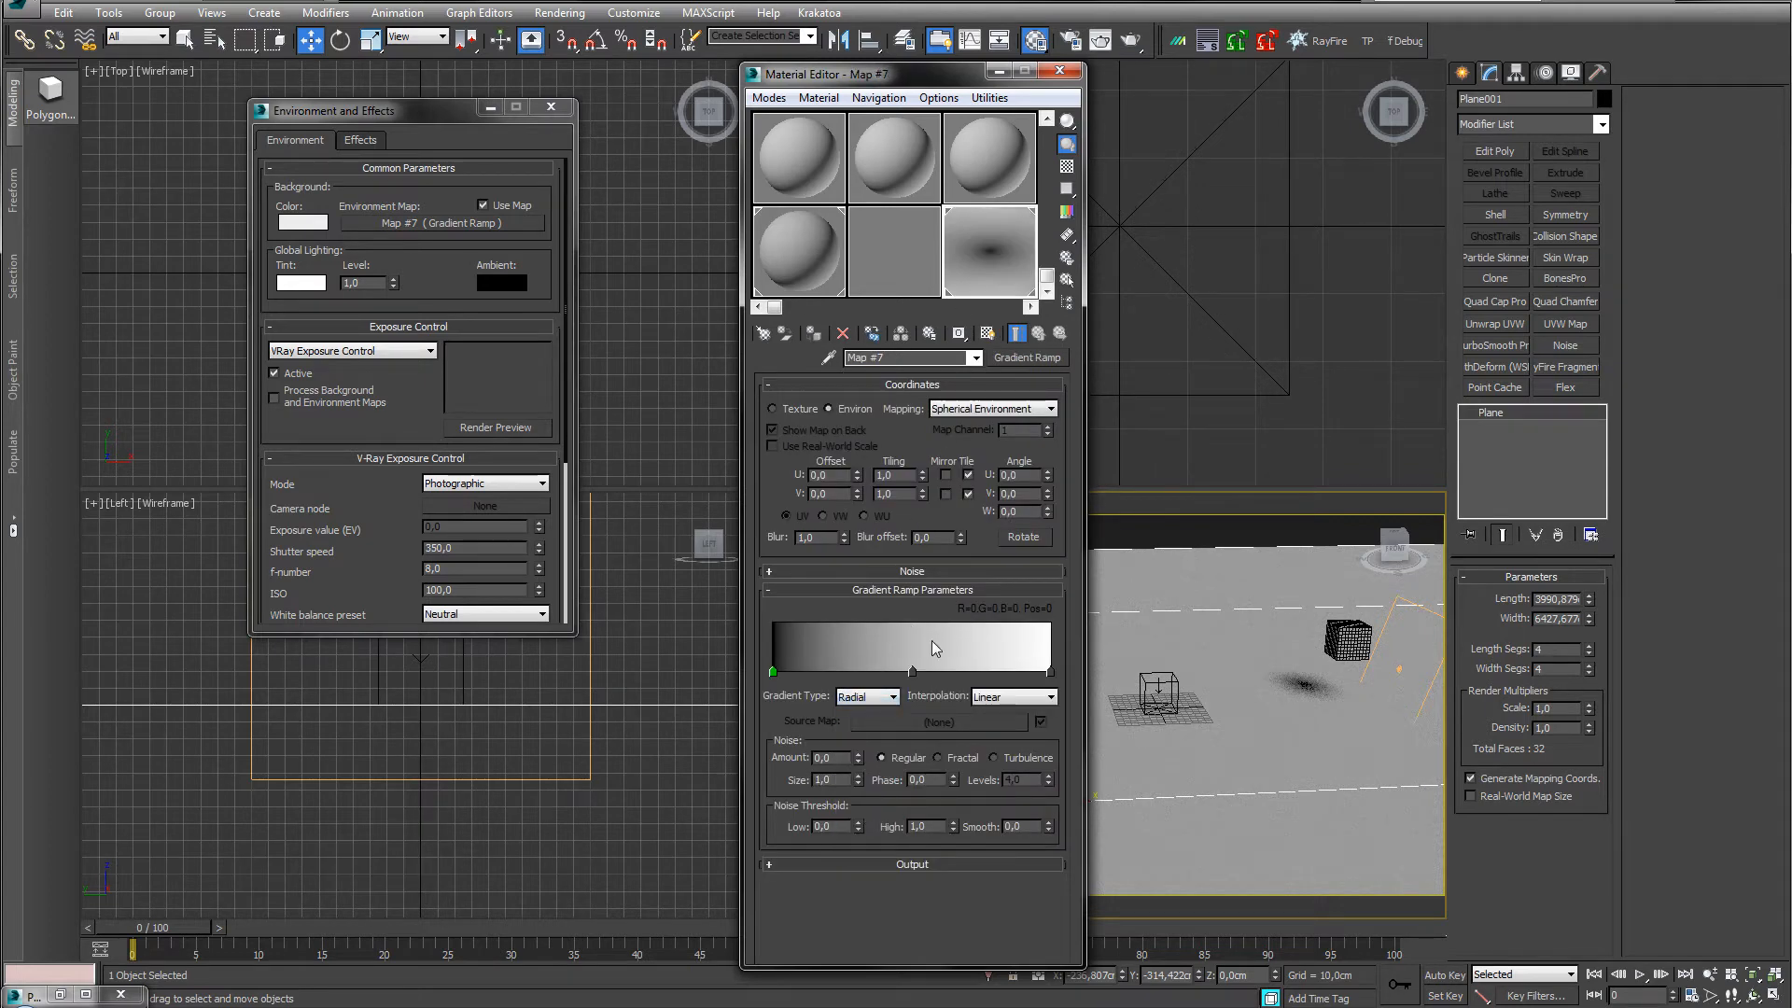
click(994, 409)
click(961, 467)
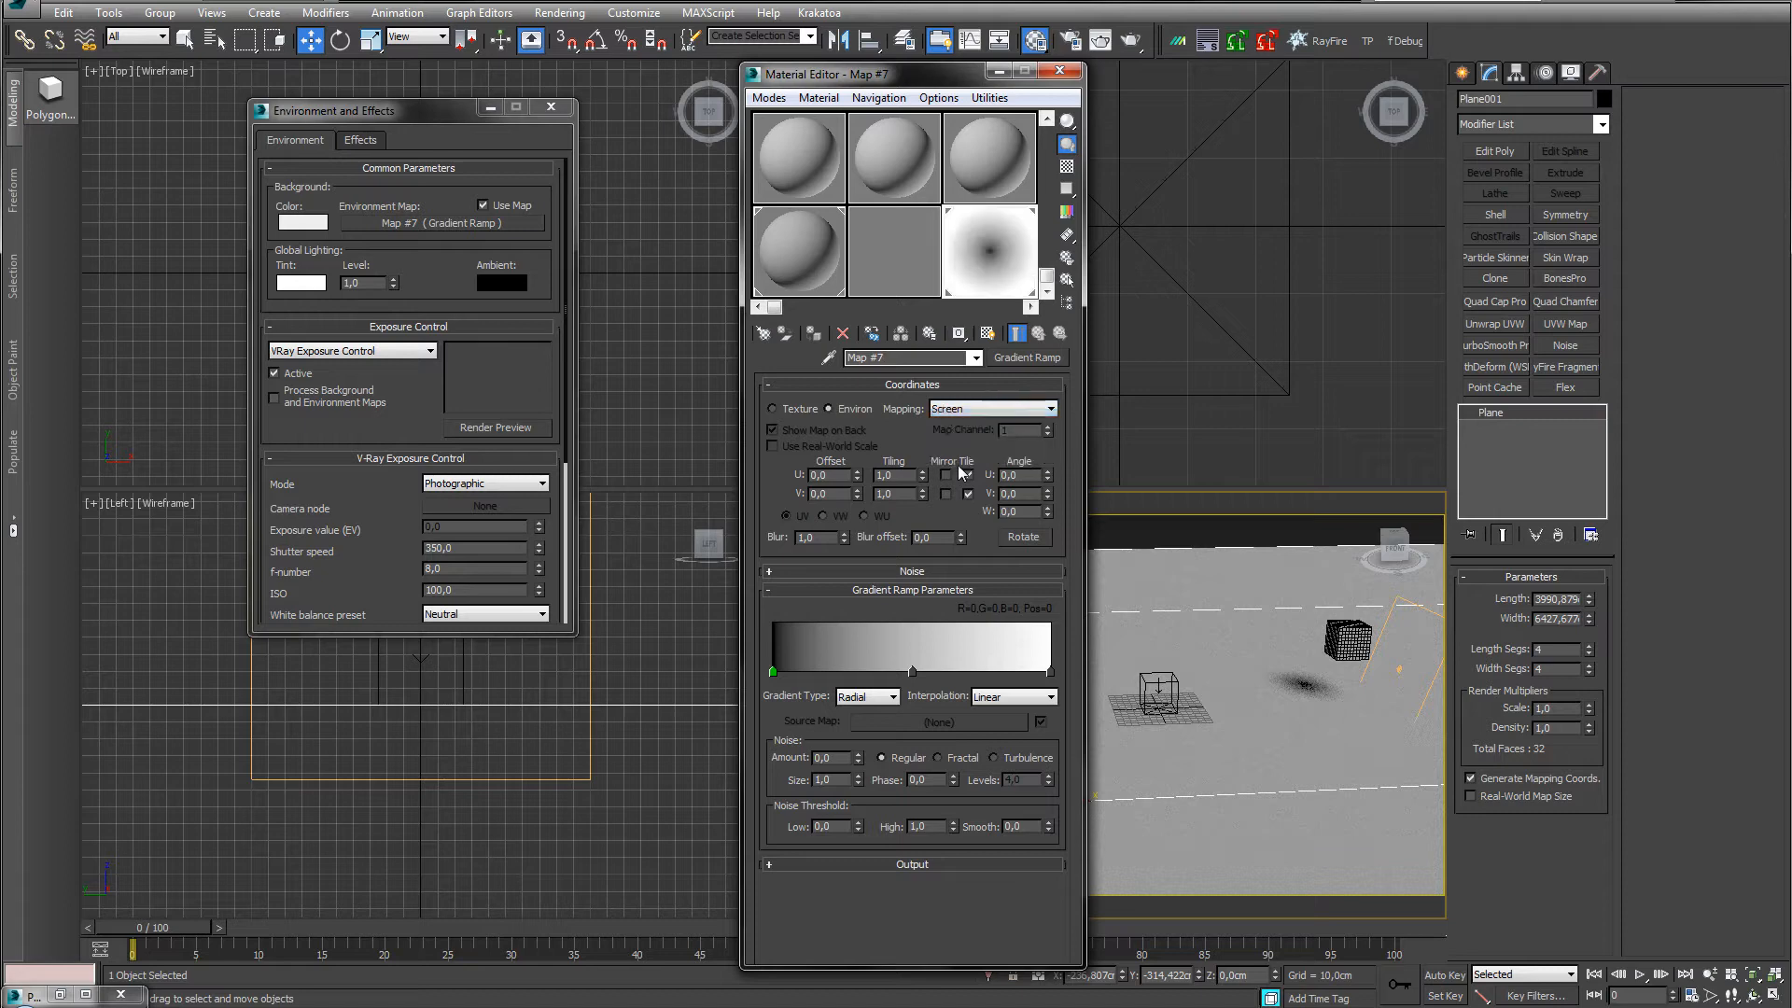
Delete the gradient ramp's middle flag and color its start flag light blue, RGB 146, 190, 255.
click(911, 672)
right_click(912, 672)
click(957, 784)
double_click(773, 672)
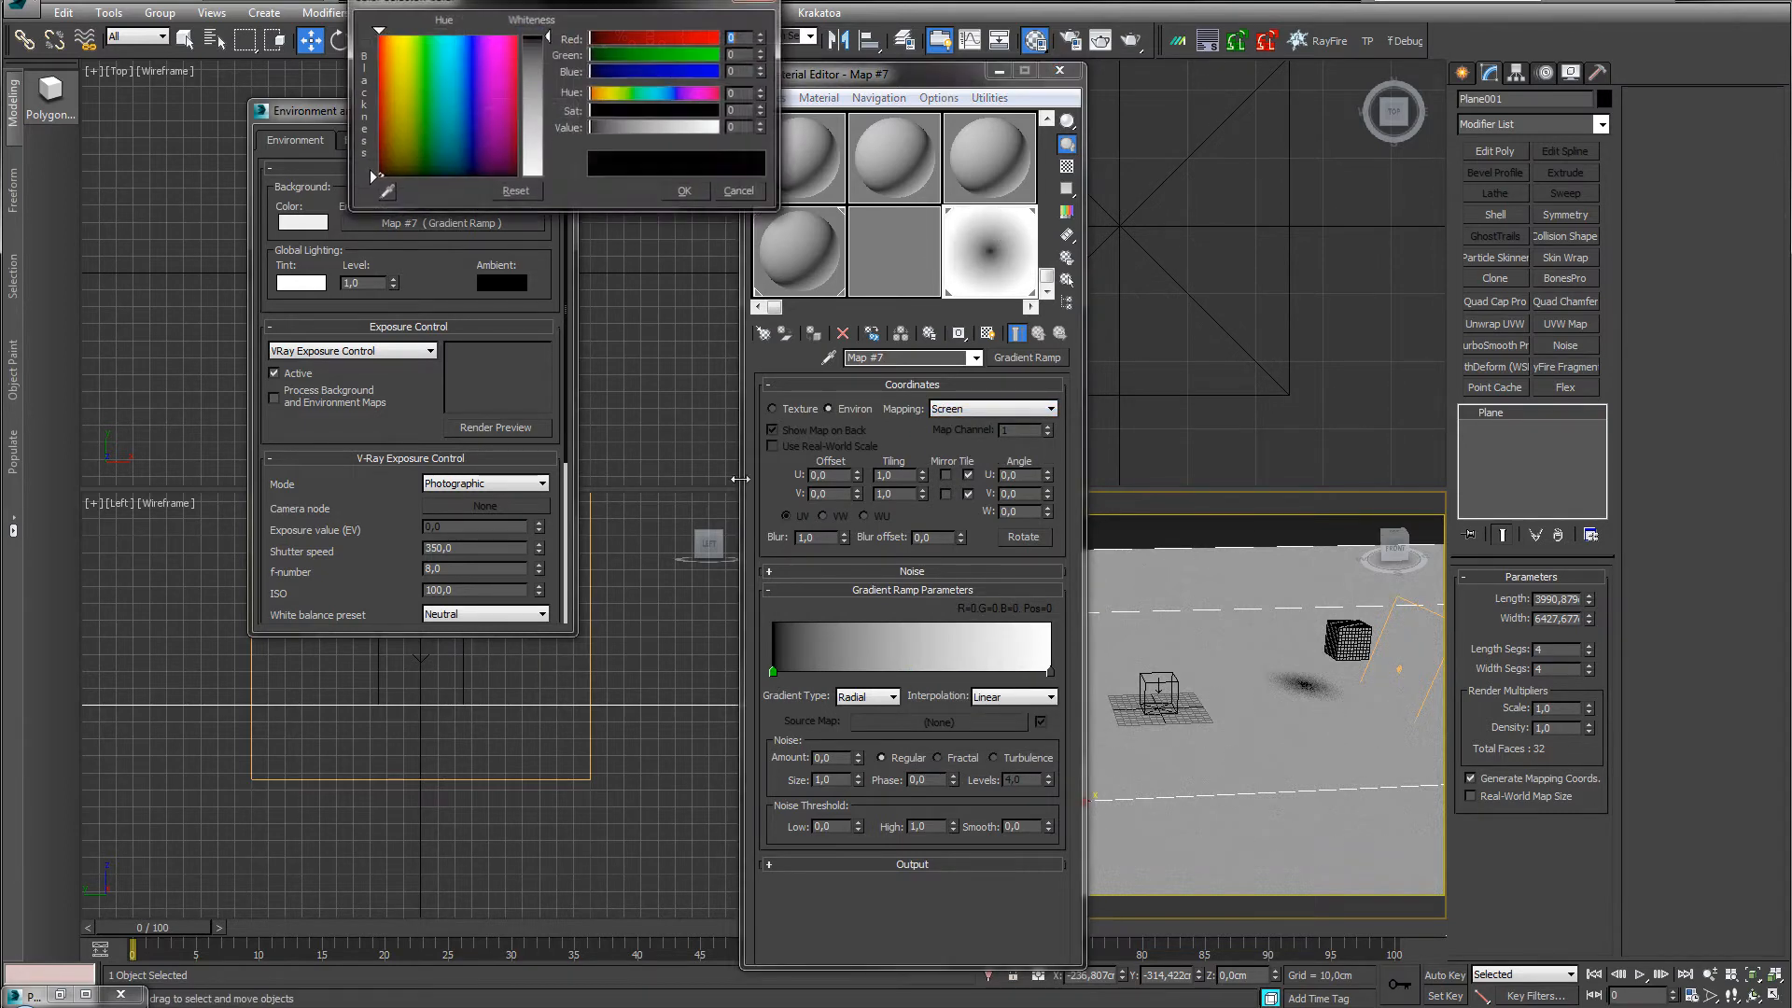
drag(483, 71, 461, 35)
drag(538, 86, 538, 116)
click(685, 191)
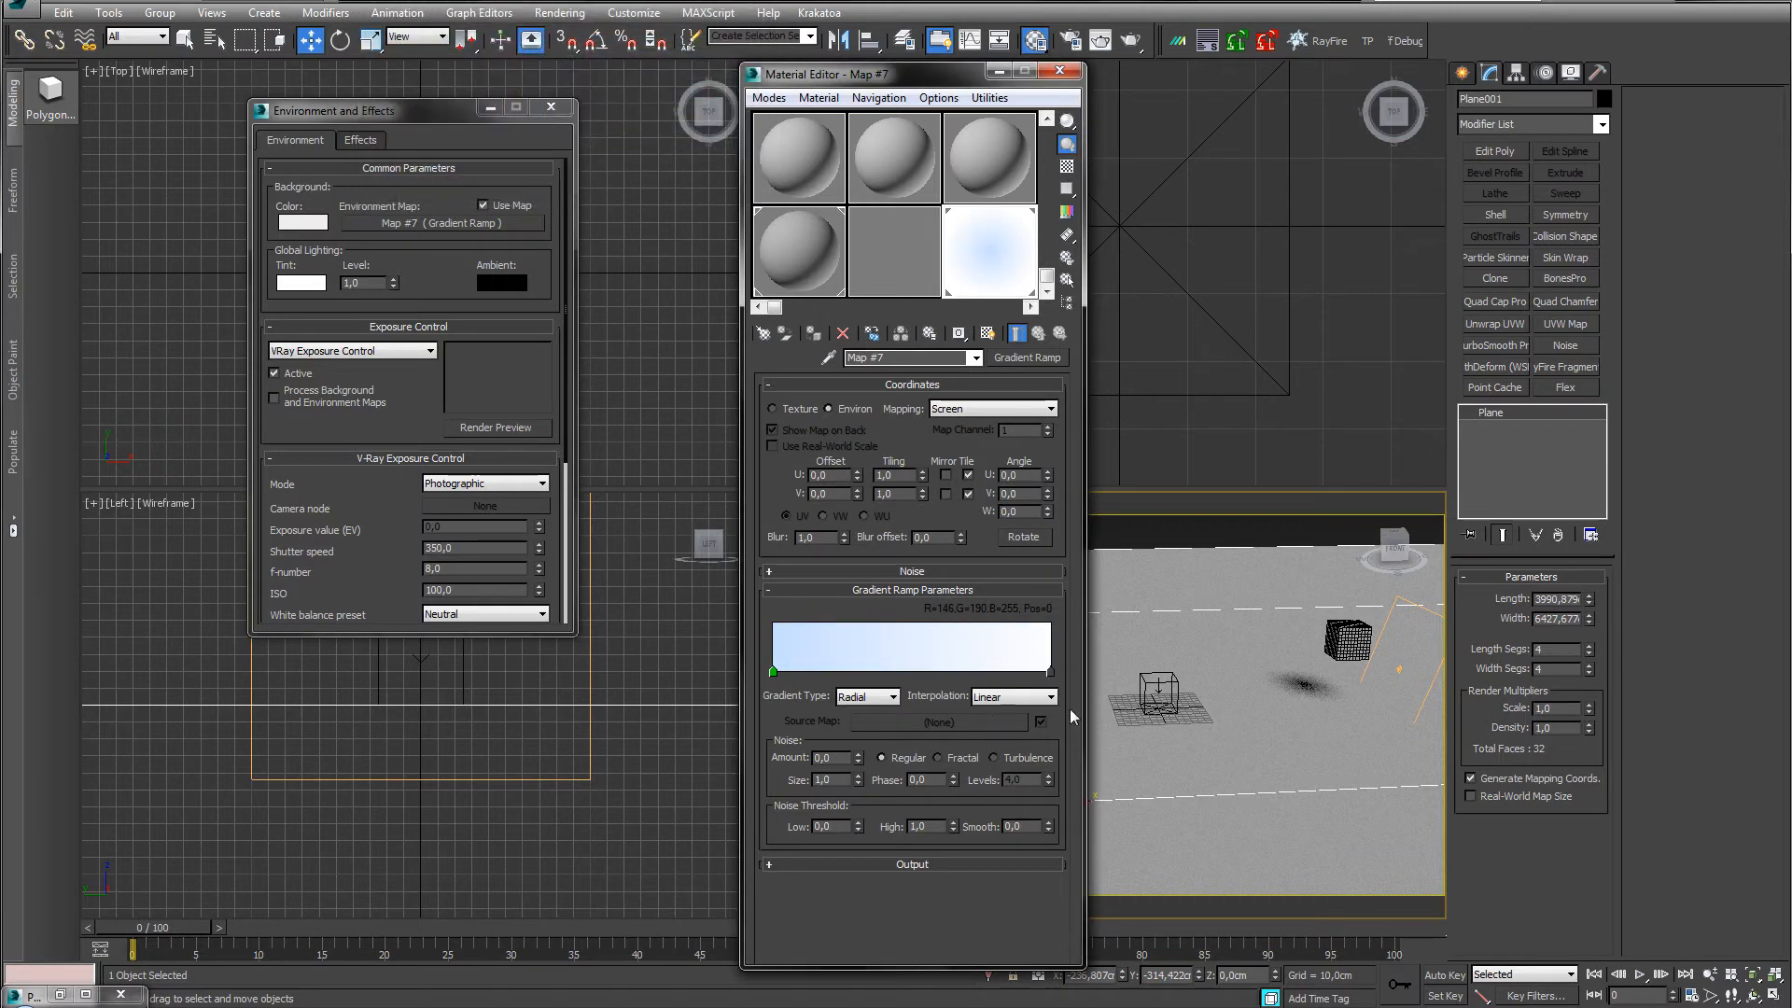
Color the gradient ramp's end flag a stronger blue, RGB 34, 138, 255.
double_click(1050, 672)
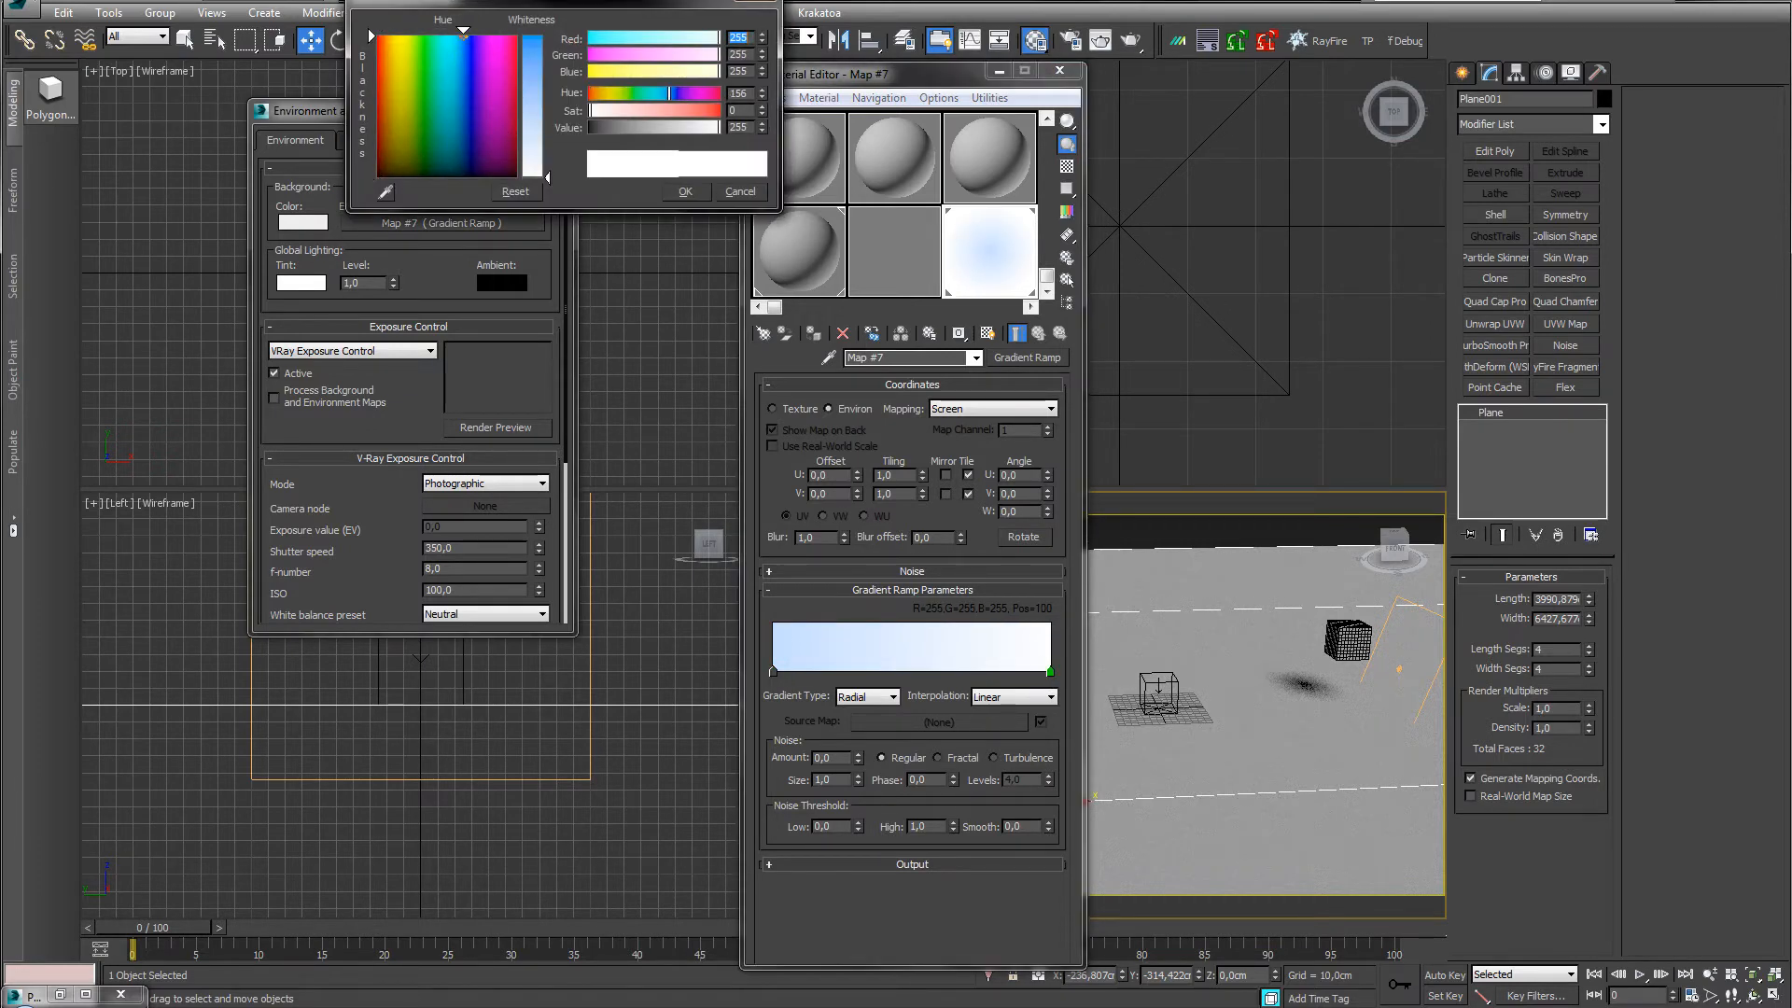
drag(533, 79, 536, 56)
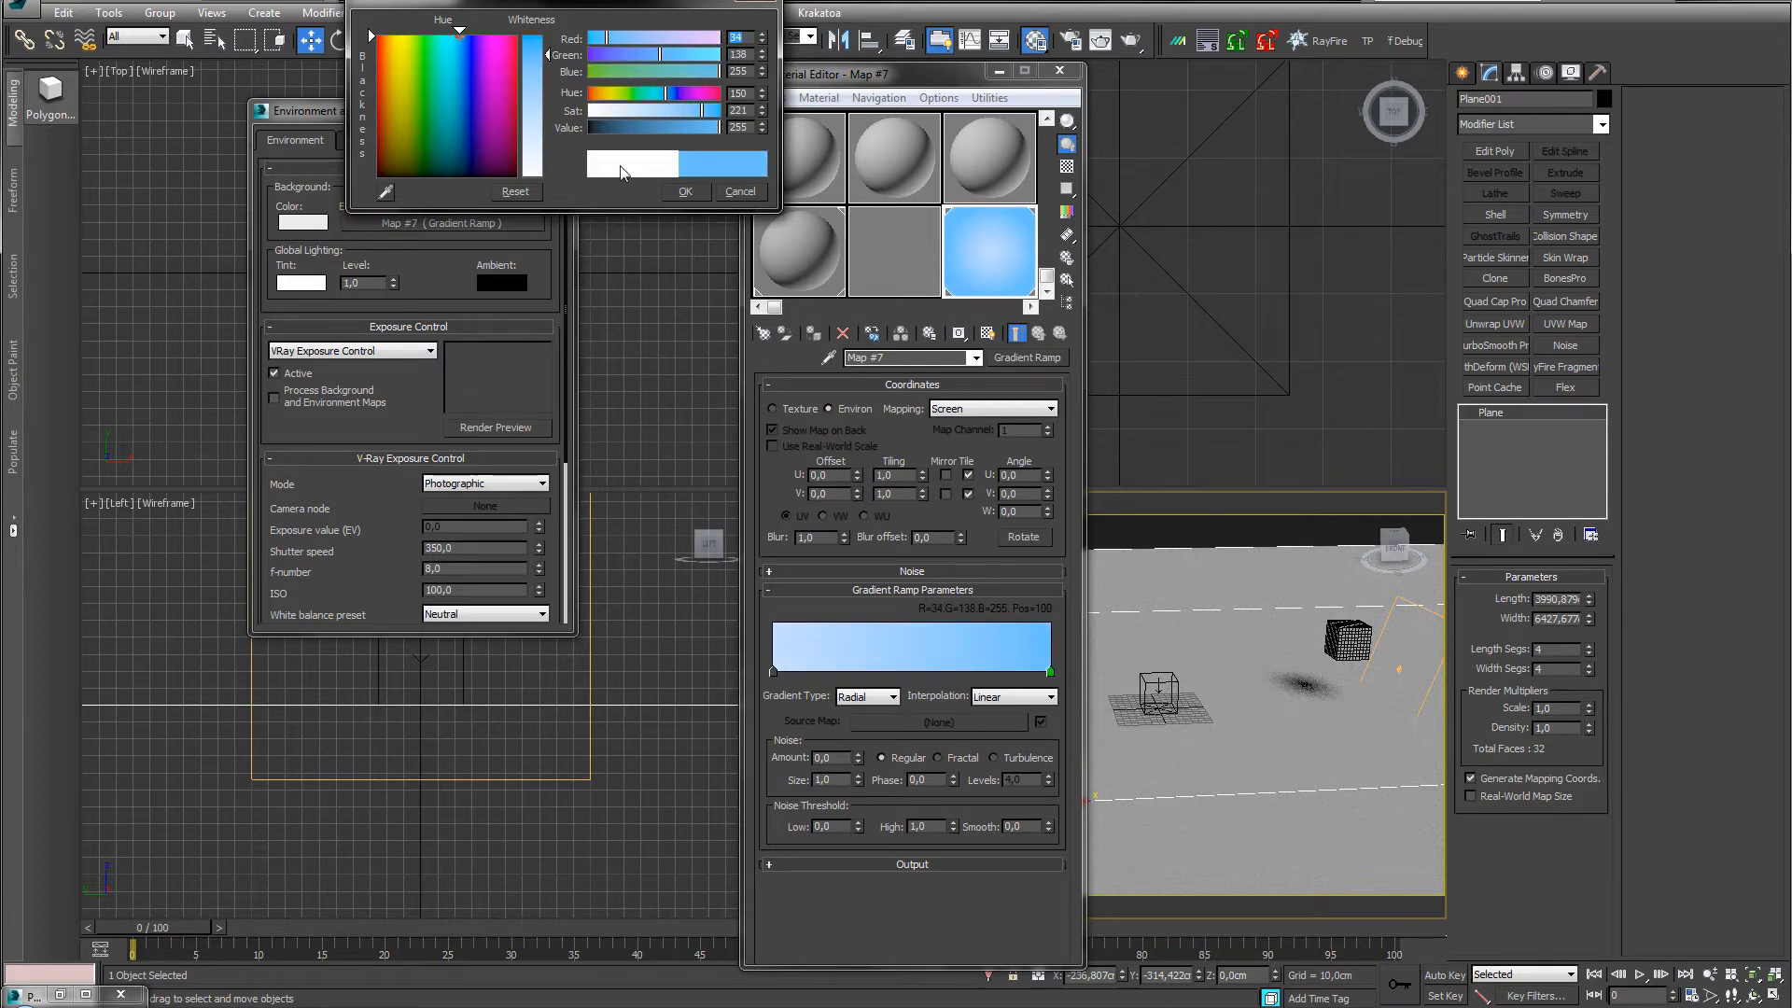
click(682, 192)
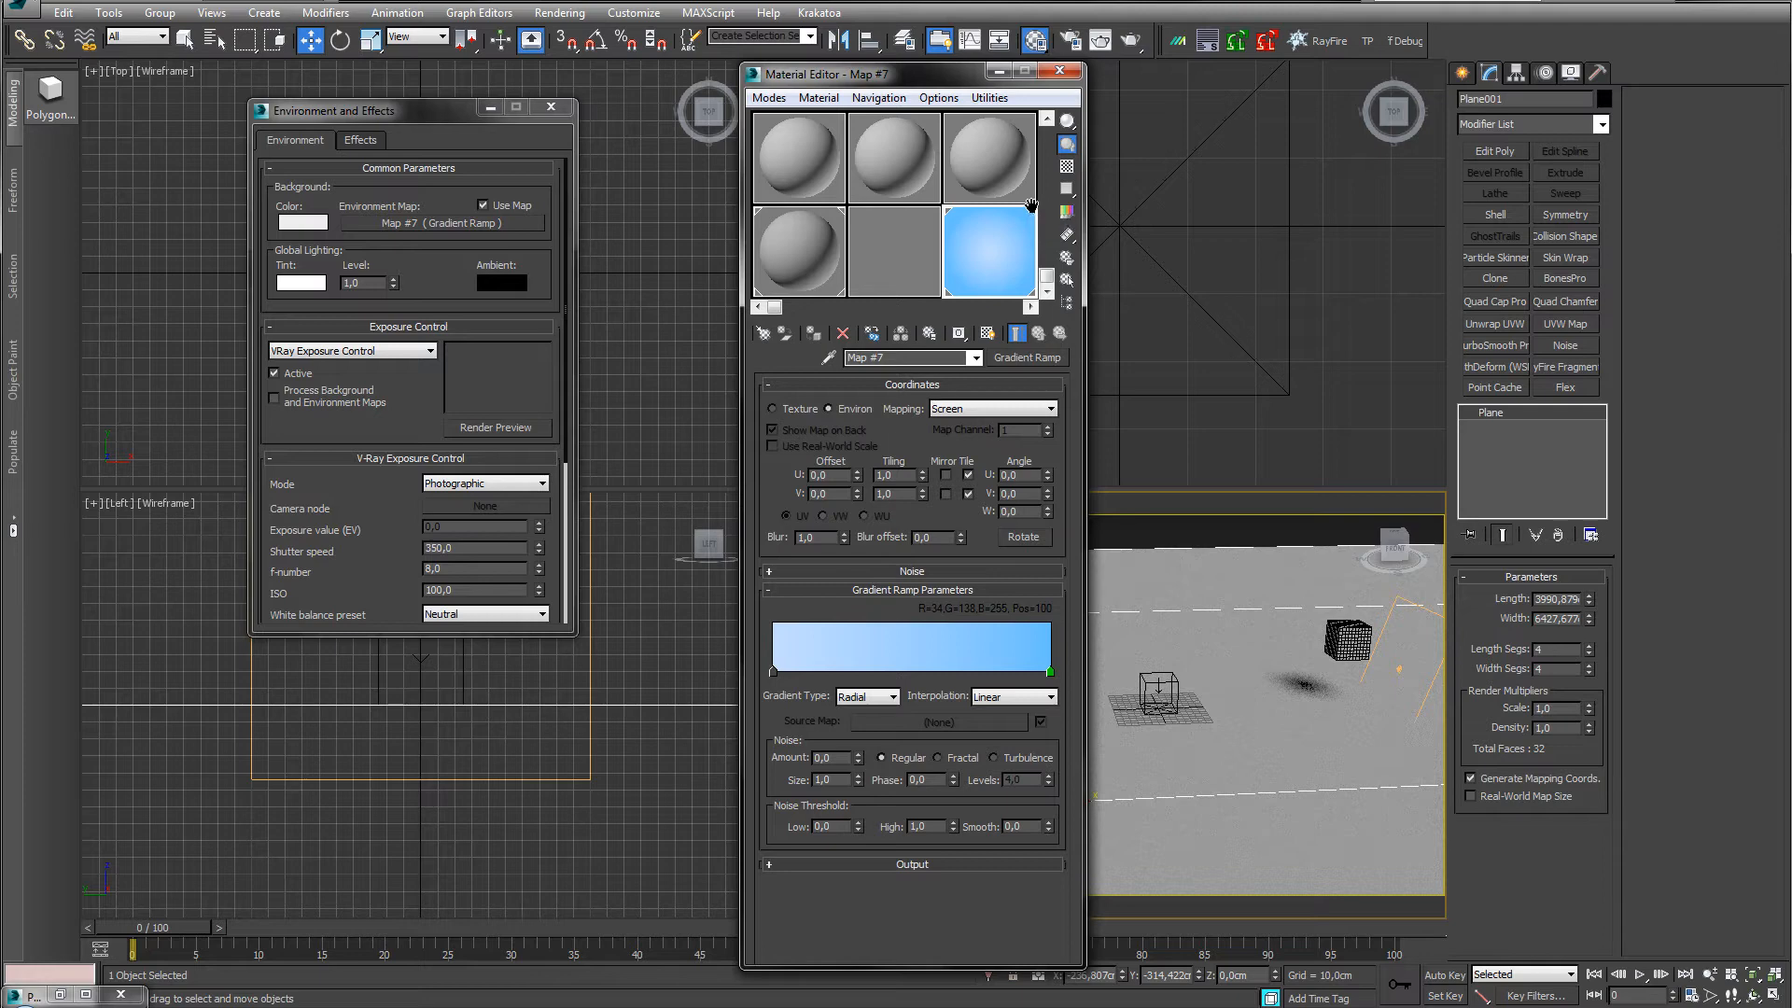
Review the V-Ray environment overrides in the render setup and toggle Affect background in the color mapping settings.
click(1070, 42)
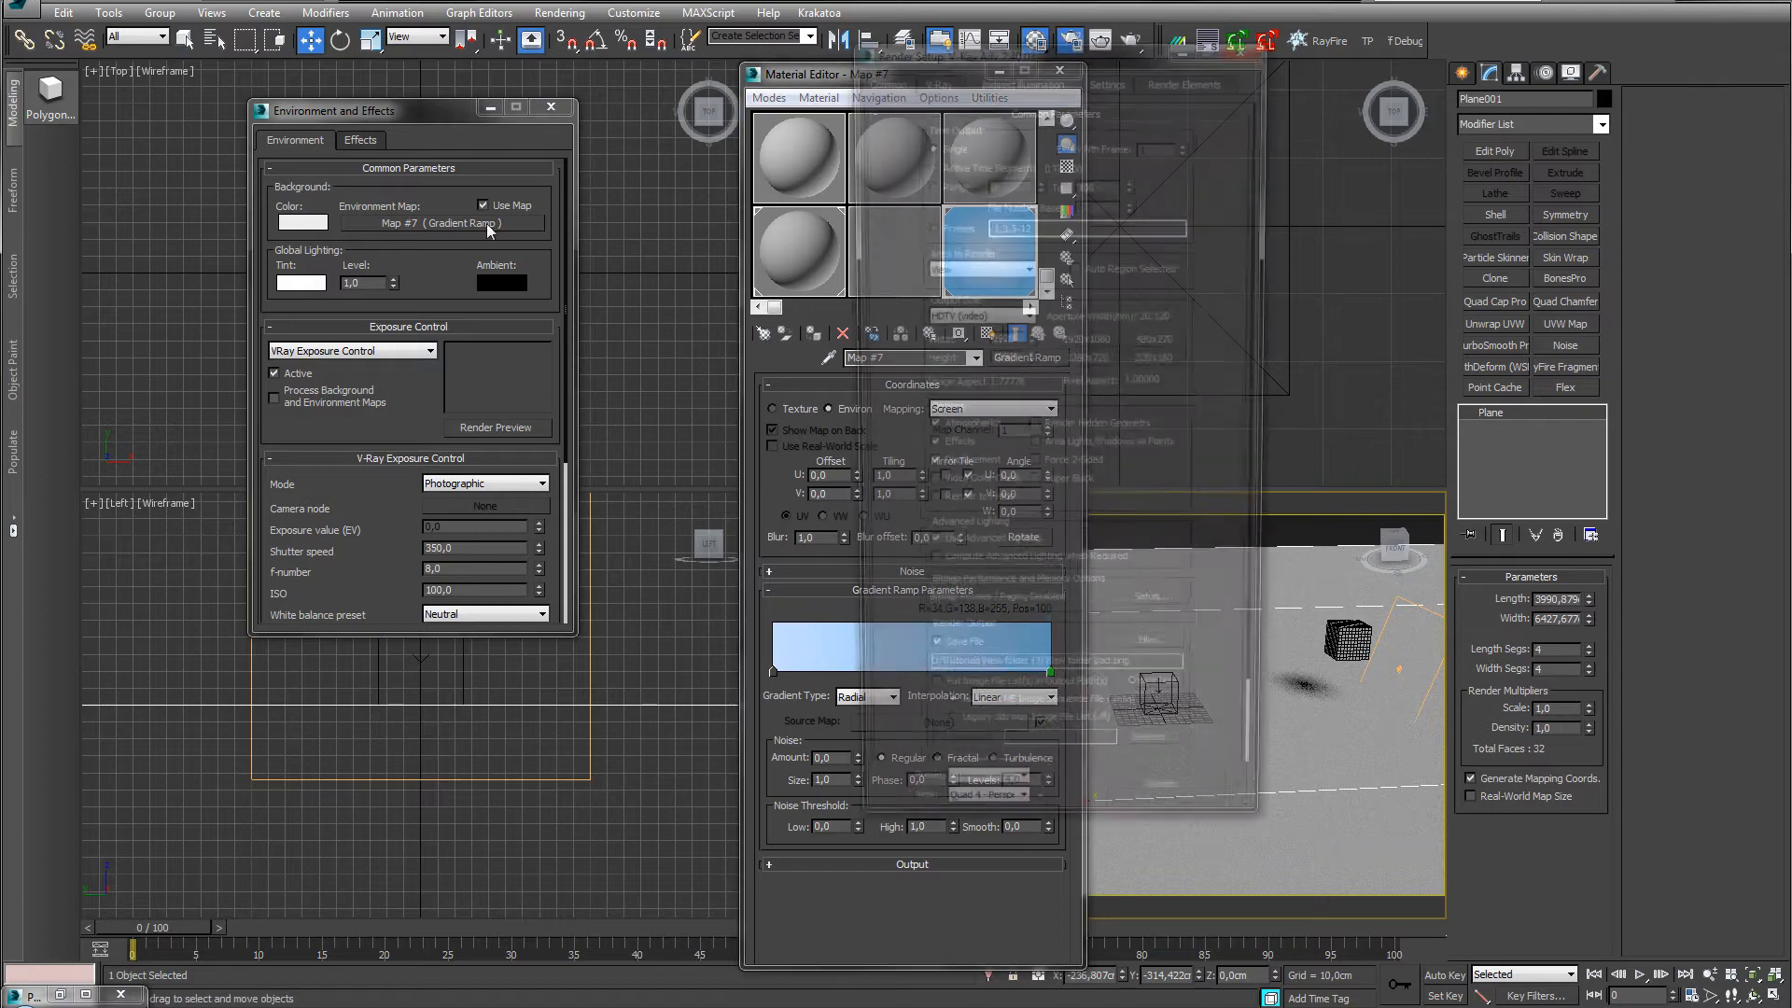
drag(996, 45, 295, 97)
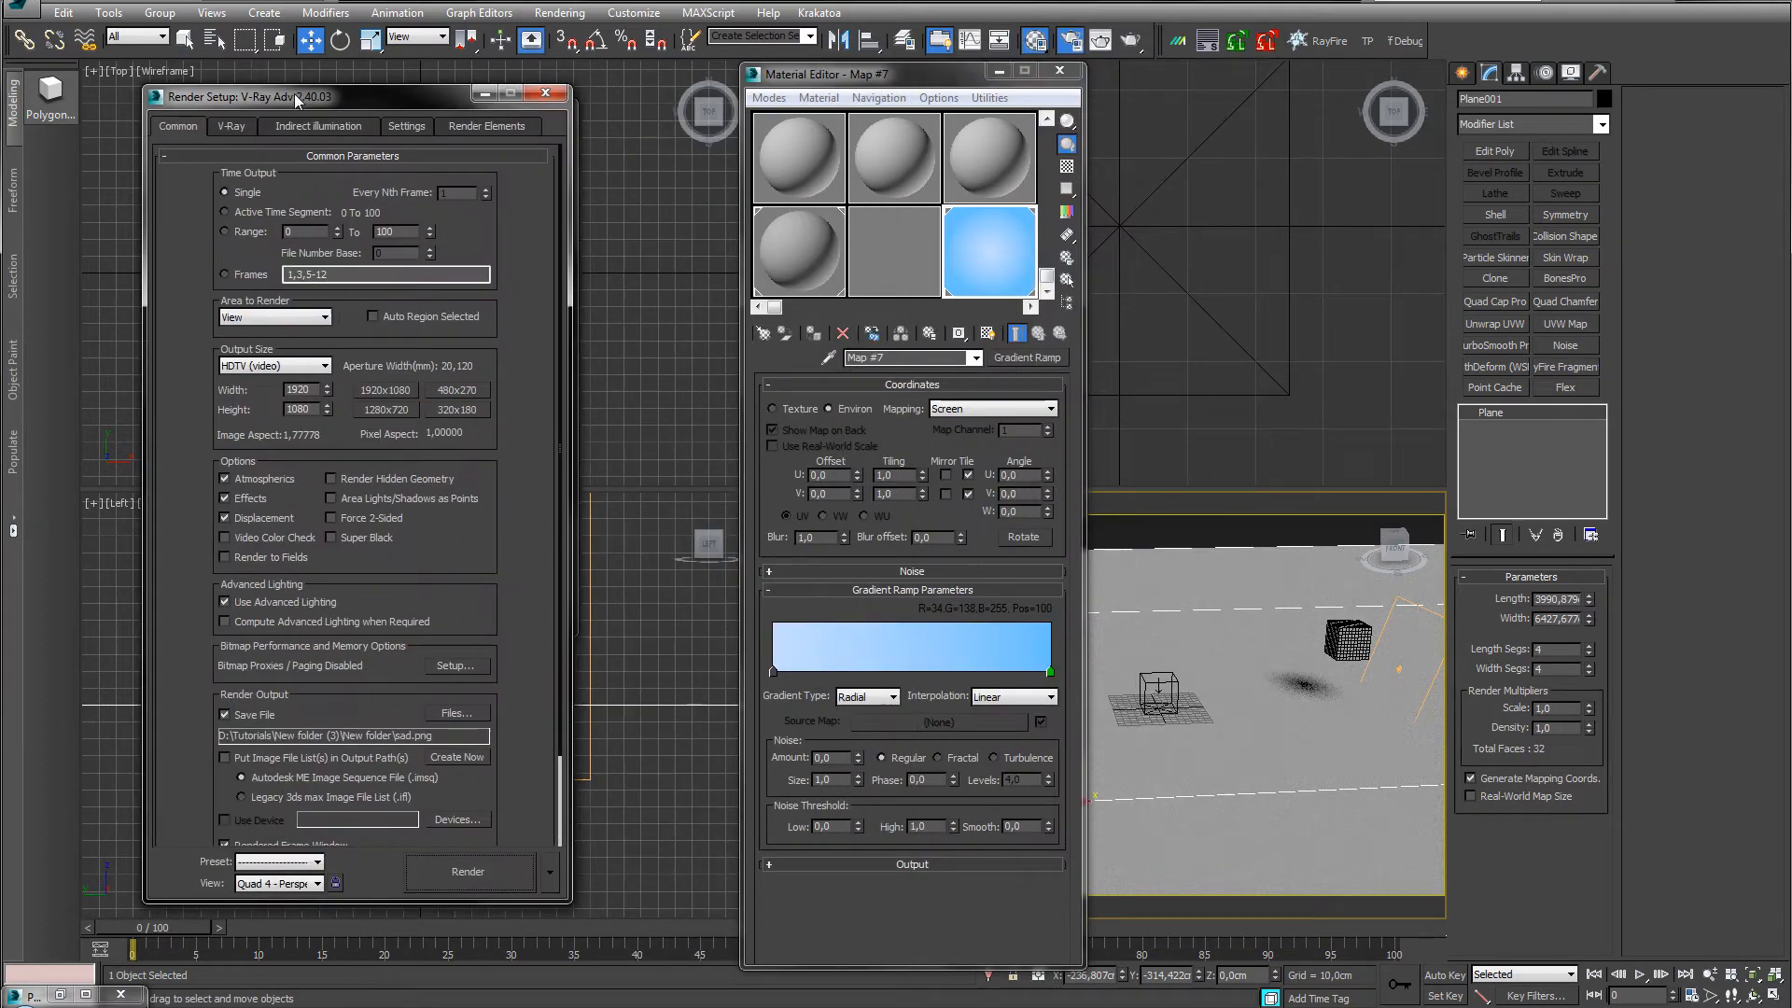
click(230, 127)
click(316, 412)
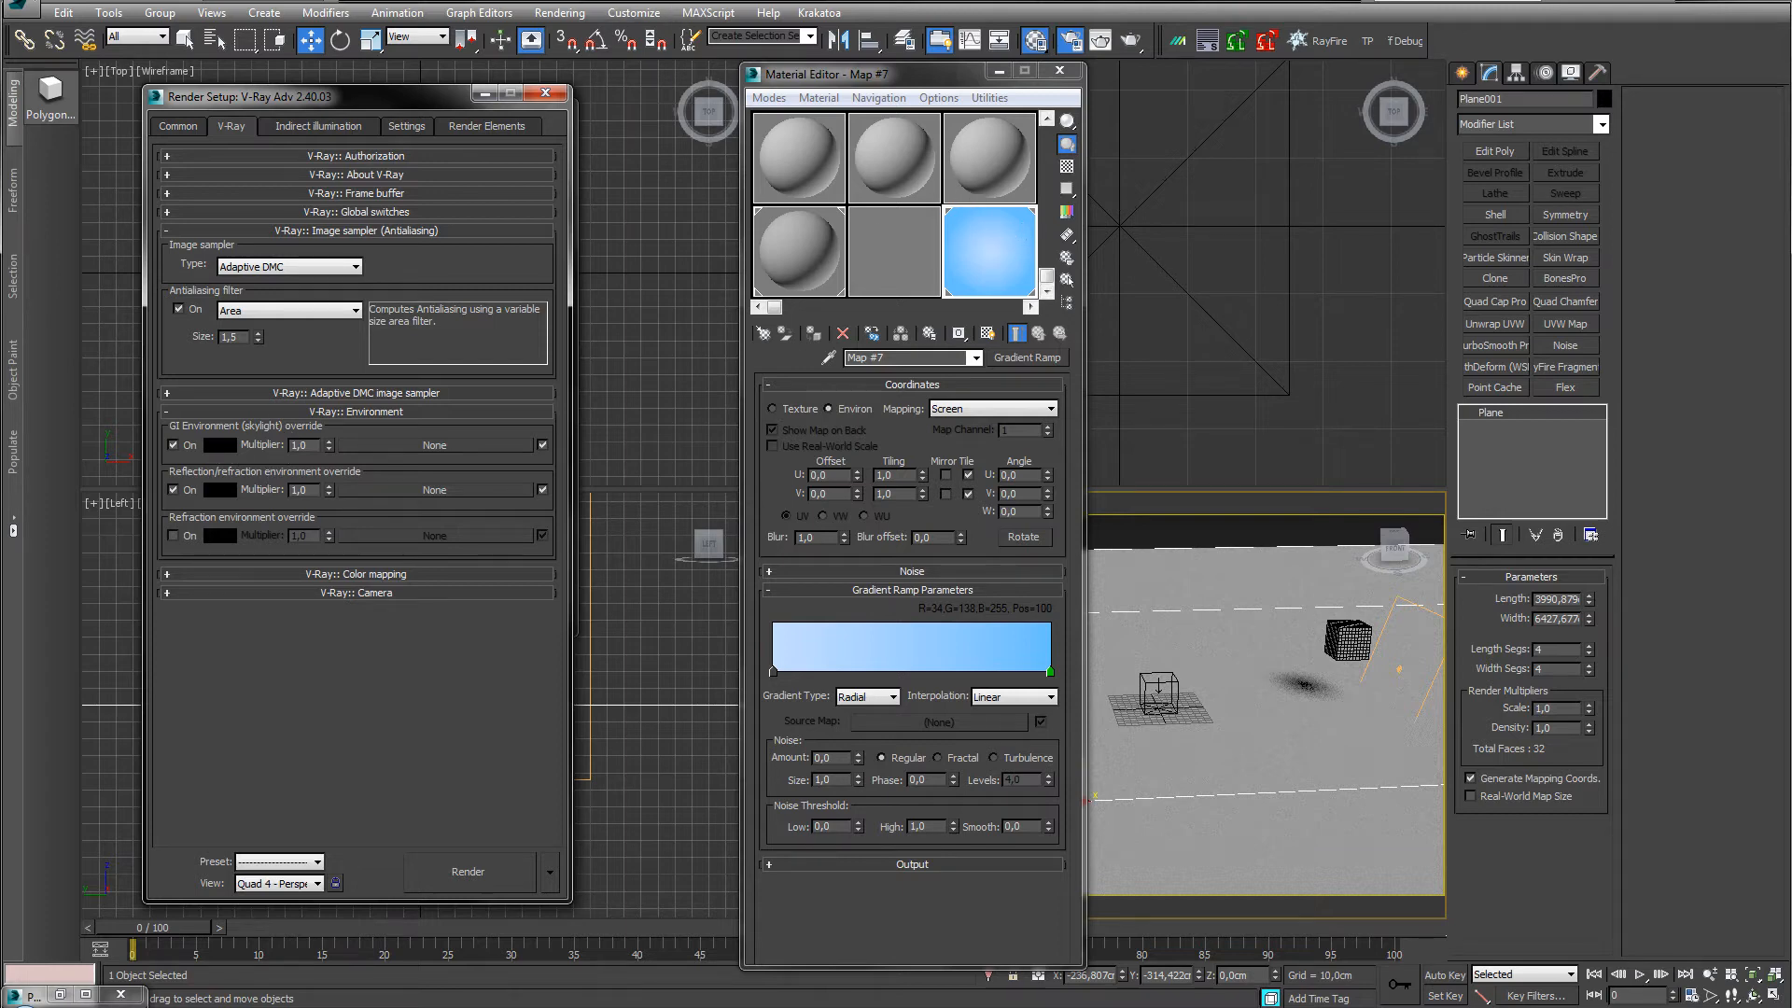
click(573, 13)
click(895, 81)
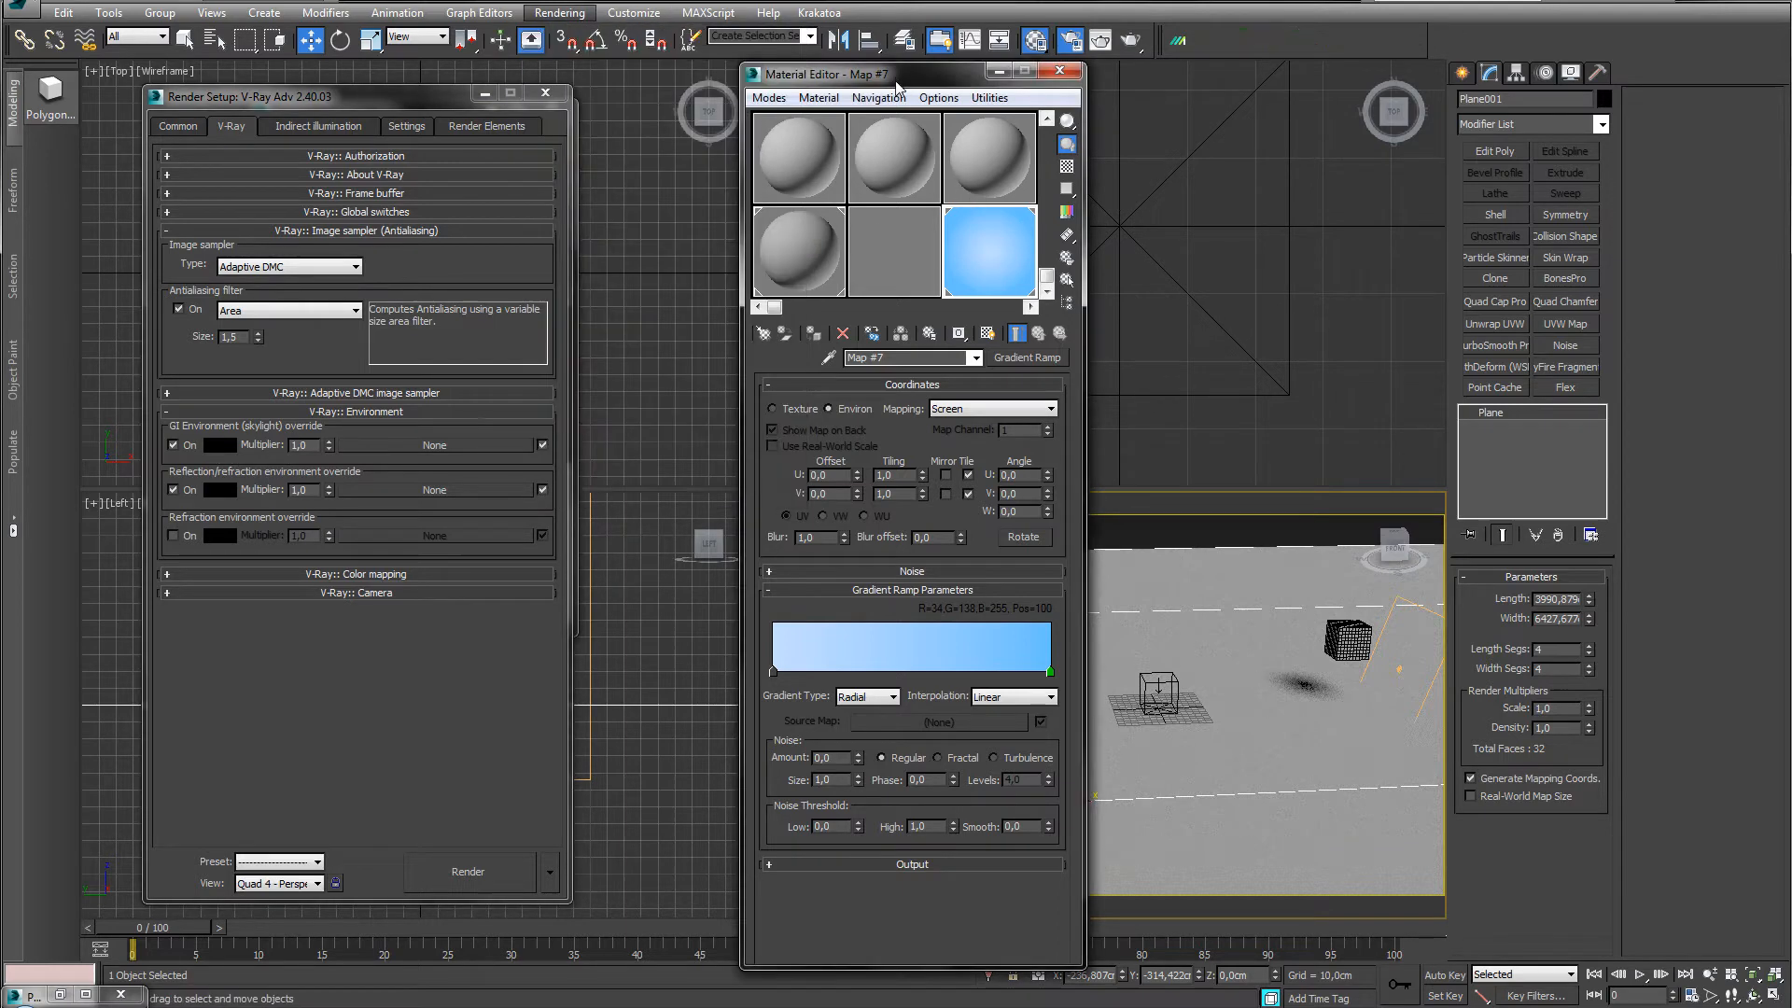
drag(372, 93, 402, 82)
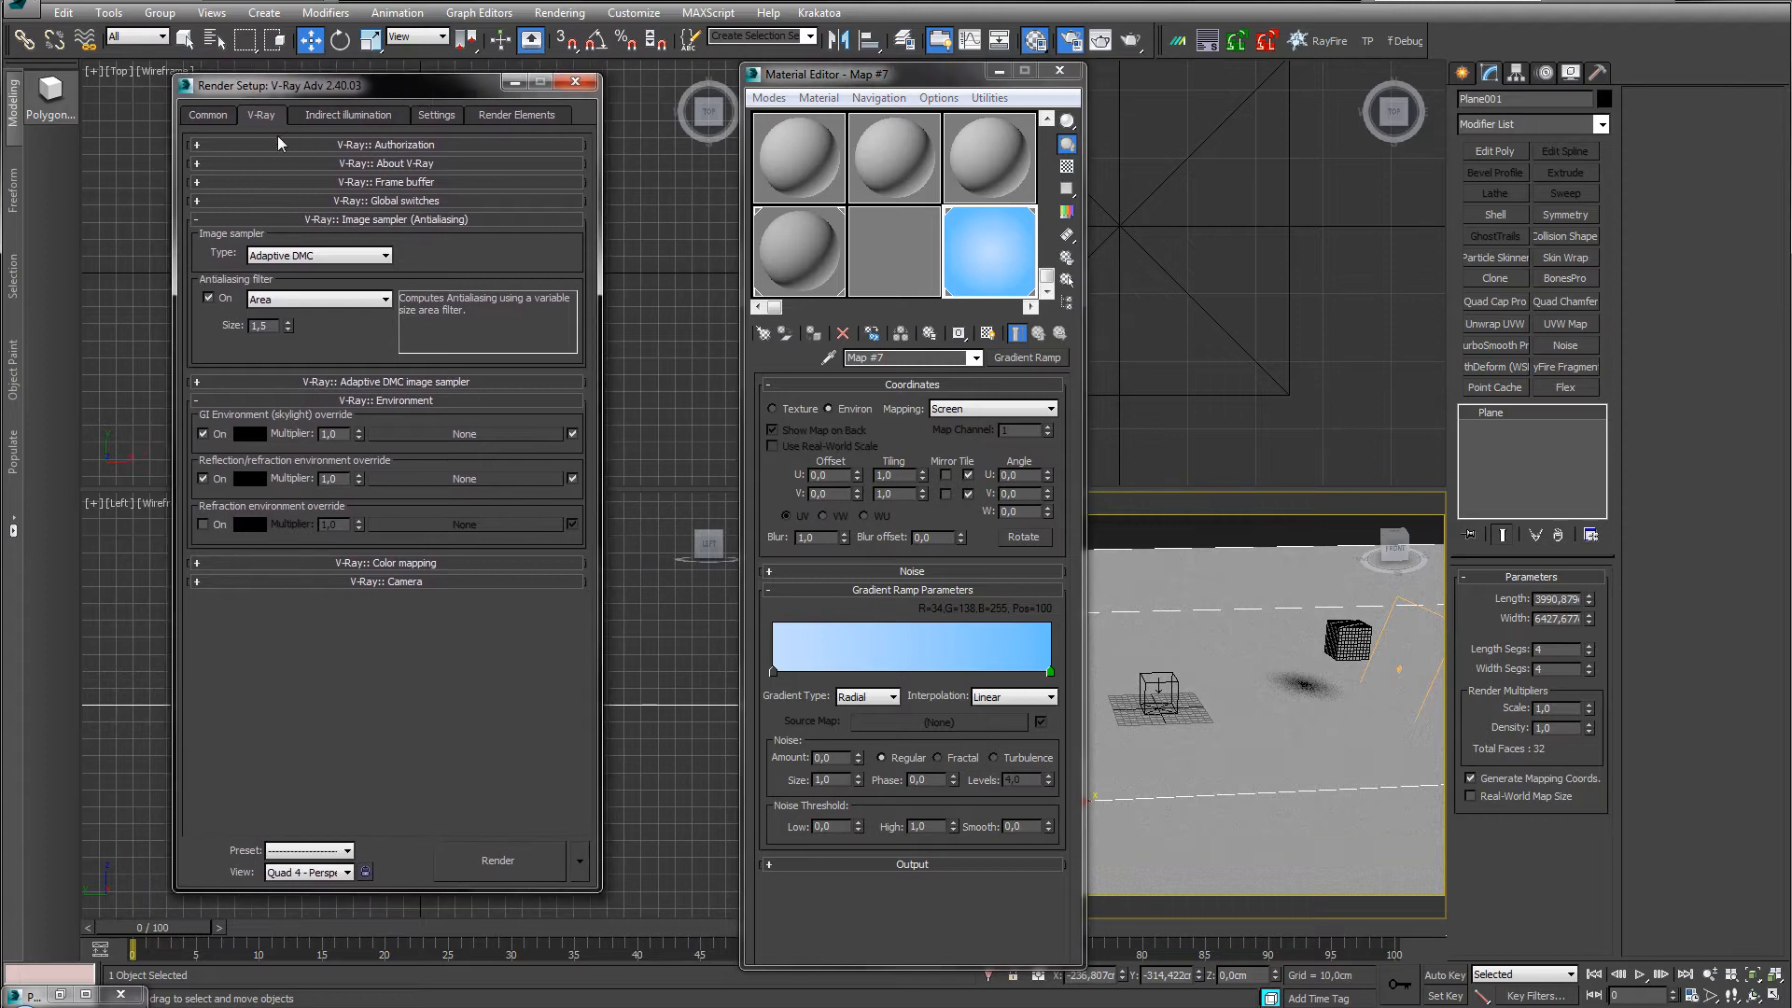
click(341, 563)
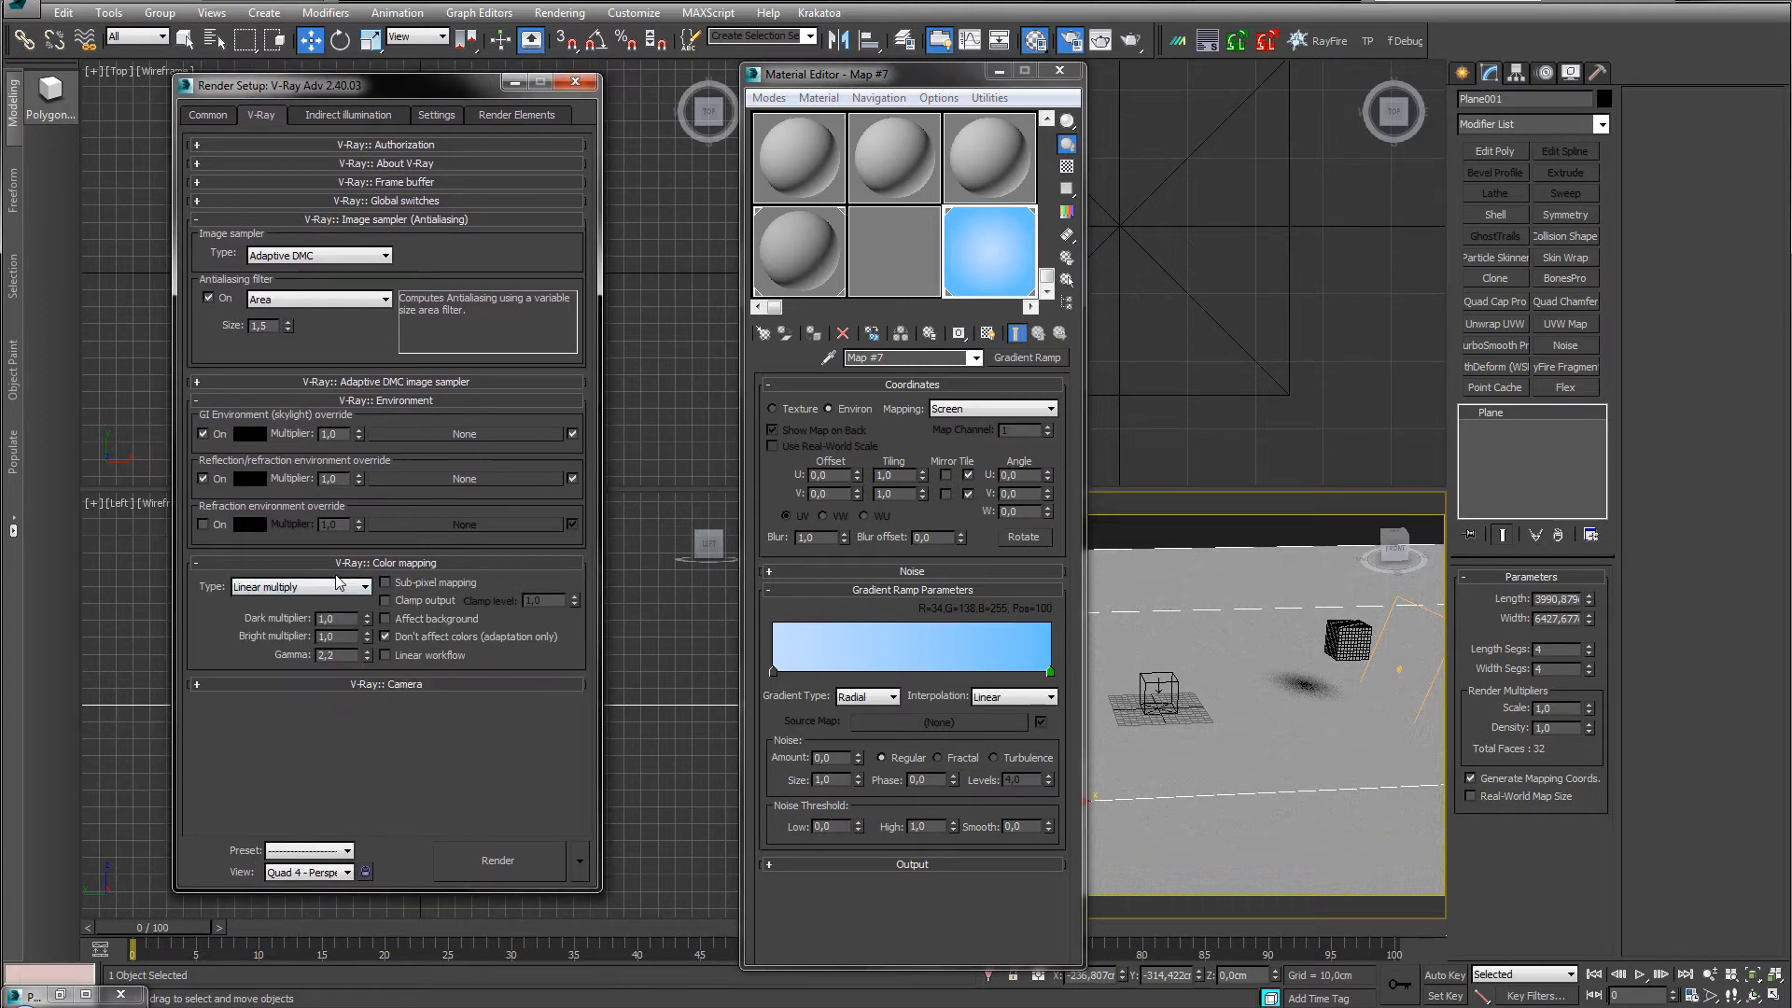
click(385, 617)
click(575, 81)
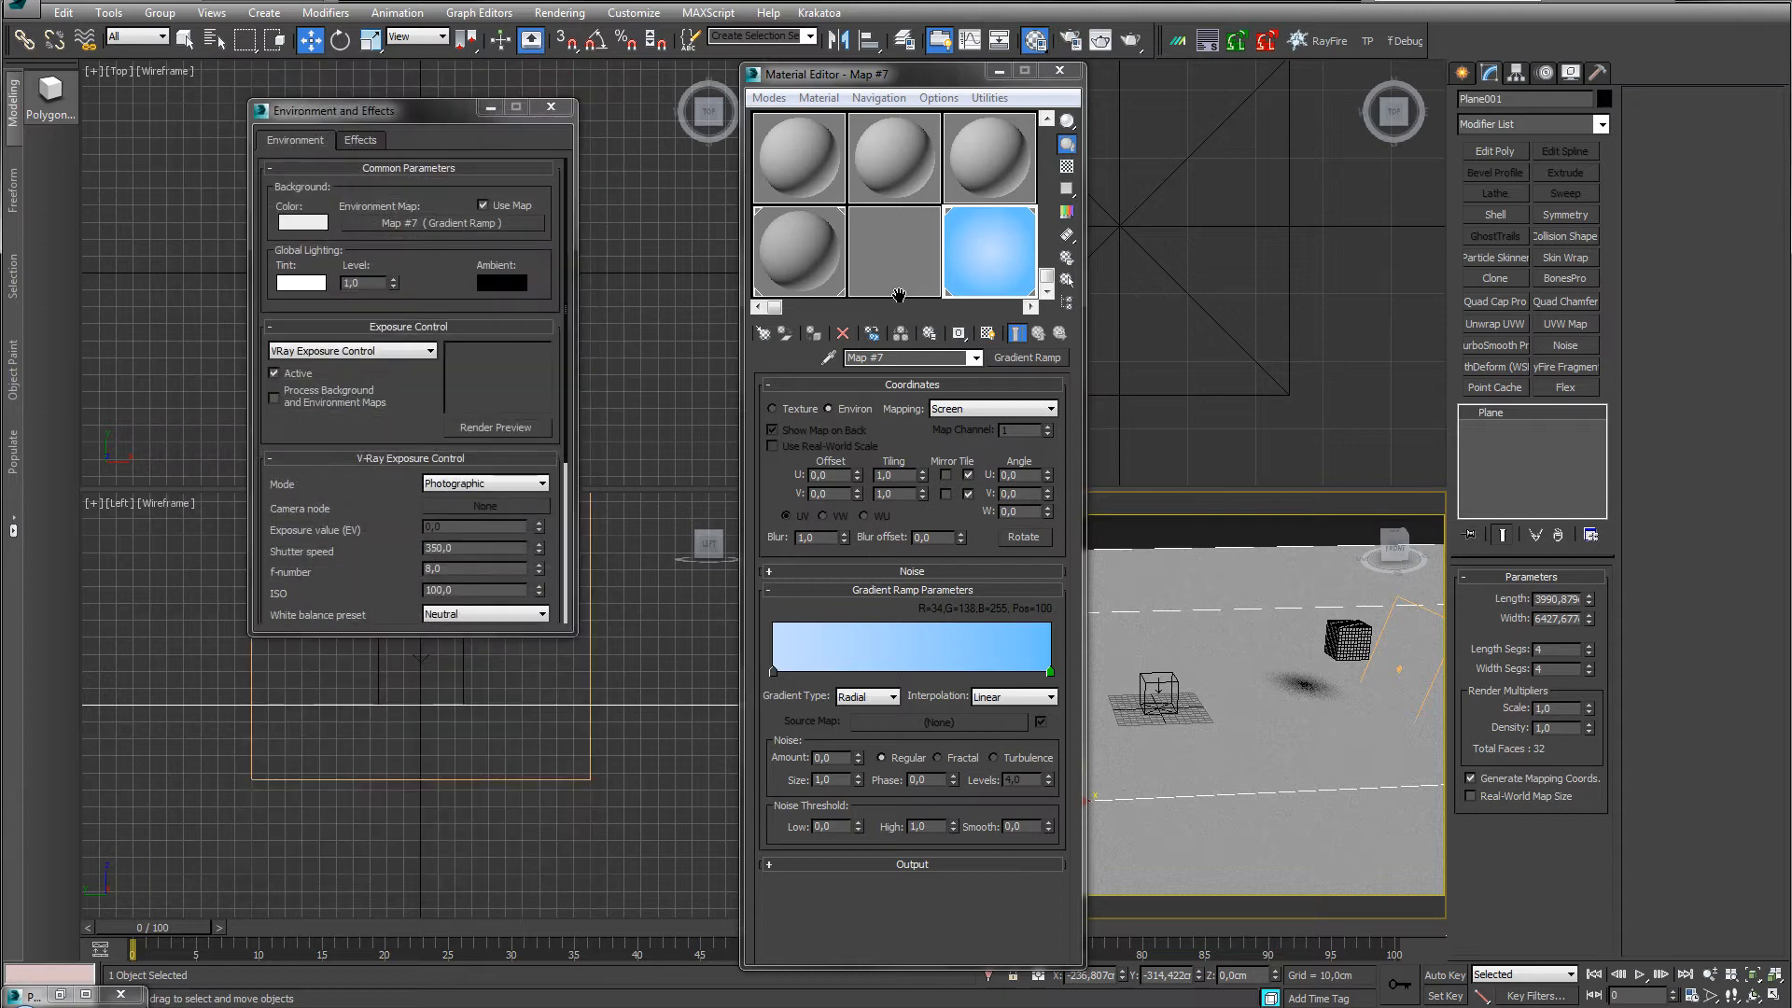
Close the environment settings and apply the matte VRayMtlWrapper material to the floor plane.
click(1060, 72)
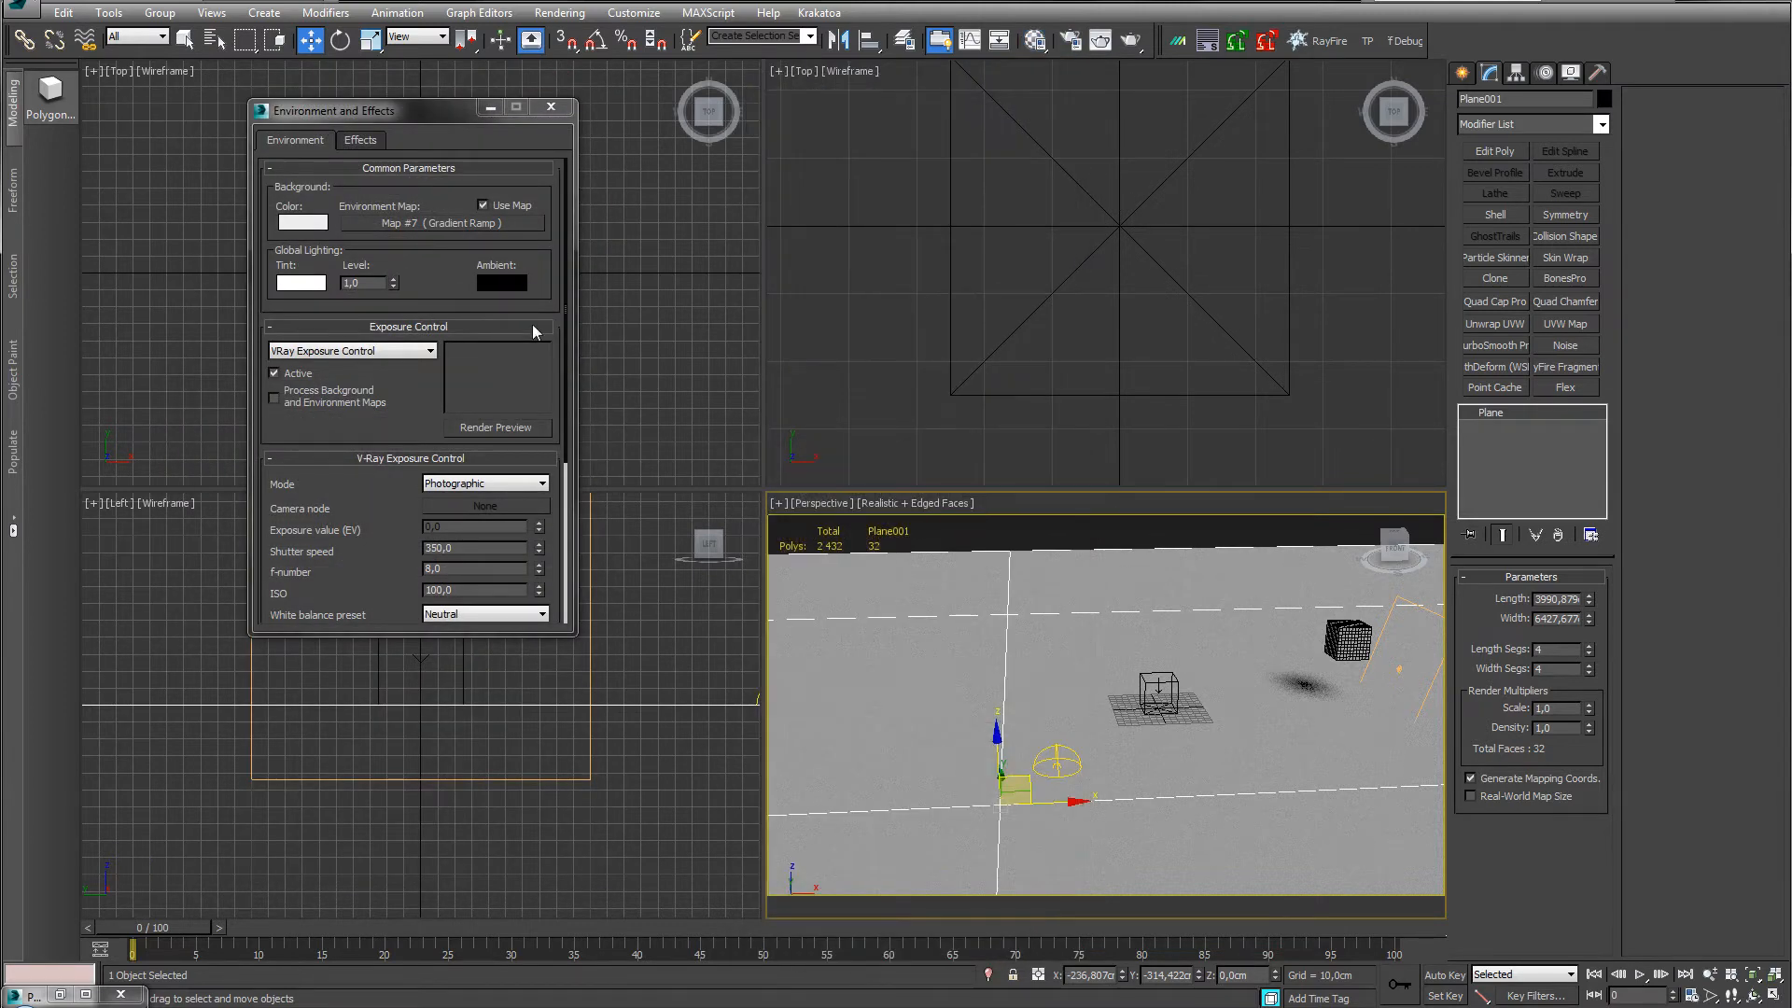
mouse_move(321, 438)
mouse_down()
mouse_move(327, 360)
mouse_move(330, 436)
mouse_up()
click(552, 109)
middle_drag(1126, 652, 1119, 625)
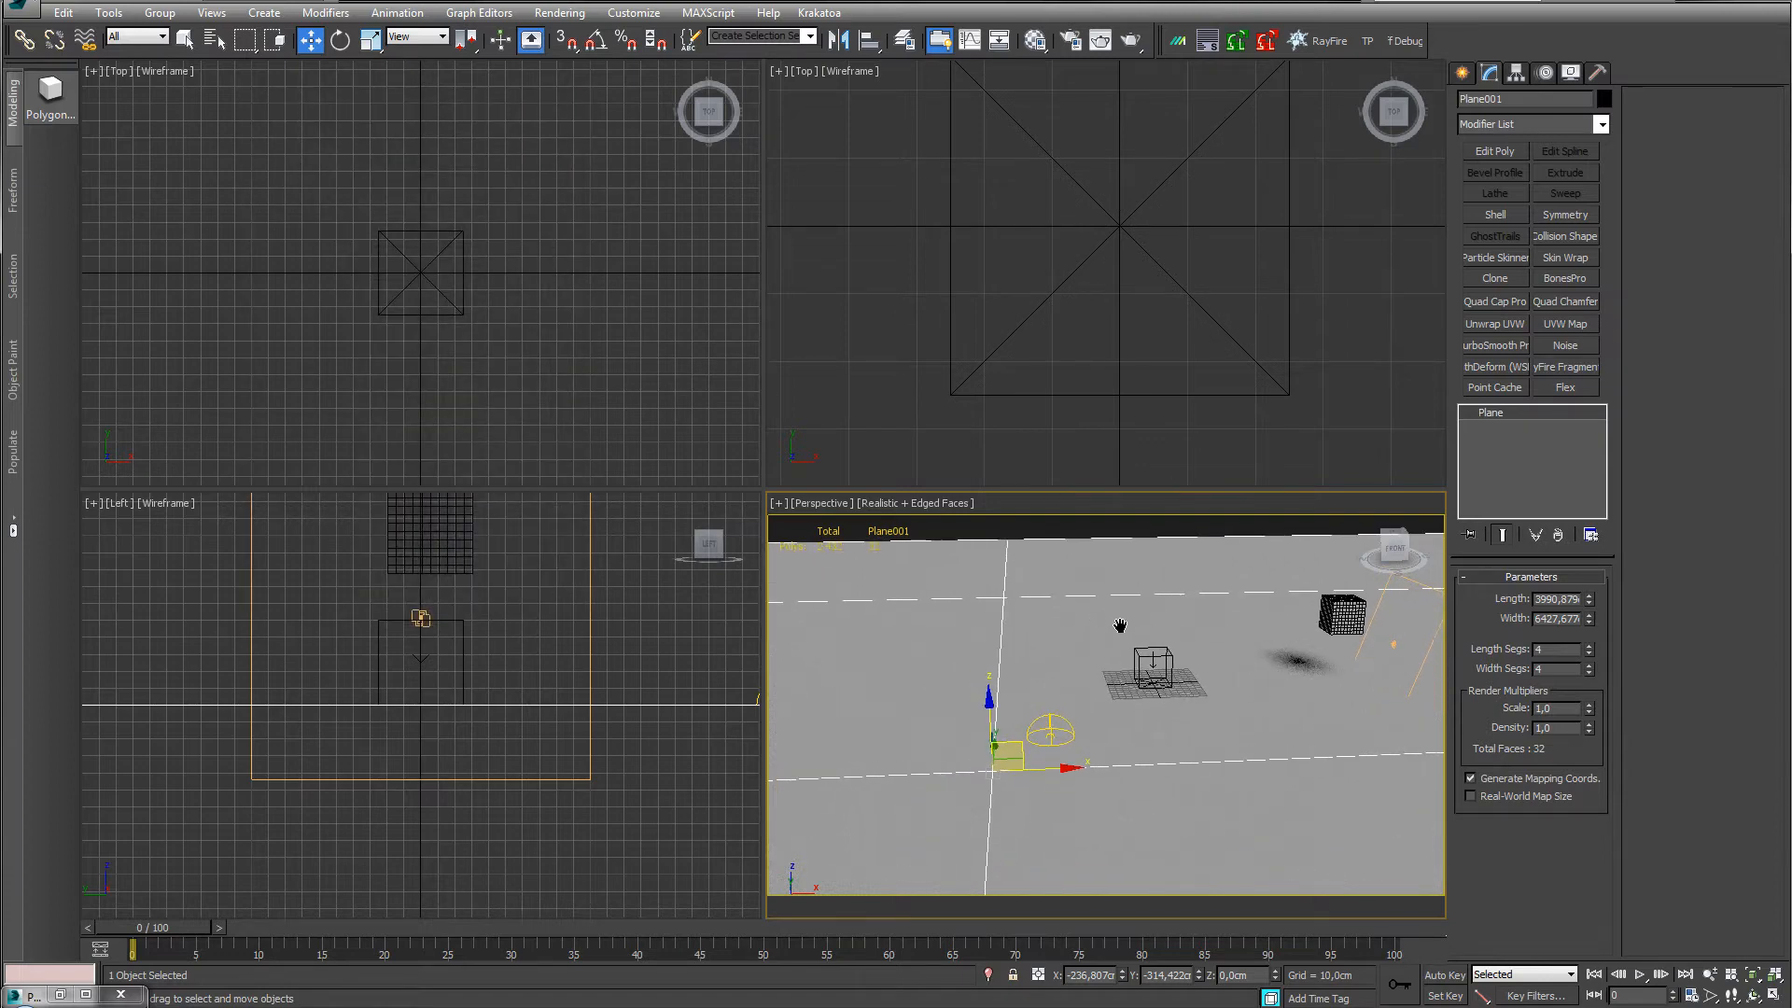
click(1034, 41)
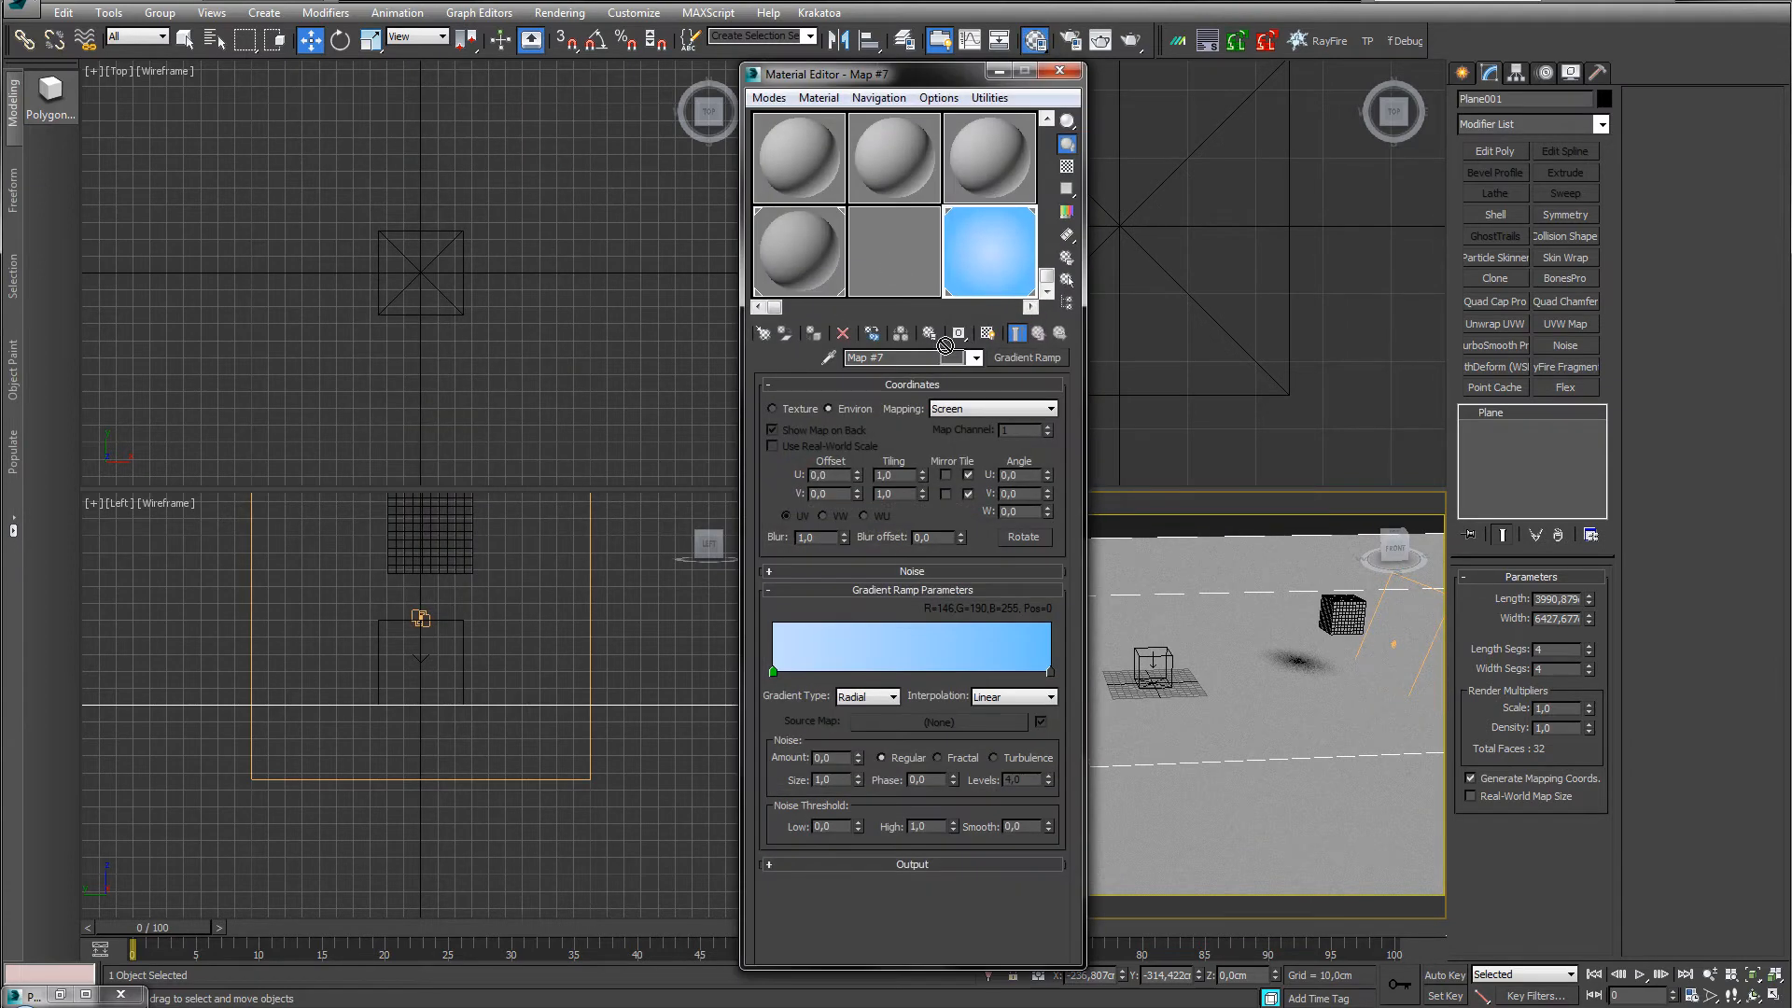
click(1060, 71)
Frame the gridded cube and its shadow in the perspective view and try to render it without overwriting sad.png.
middle_drag(1168, 594, 1031, 688)
scroll(1111, 676, up, 2)
scroll(1031, 688, up, 2)
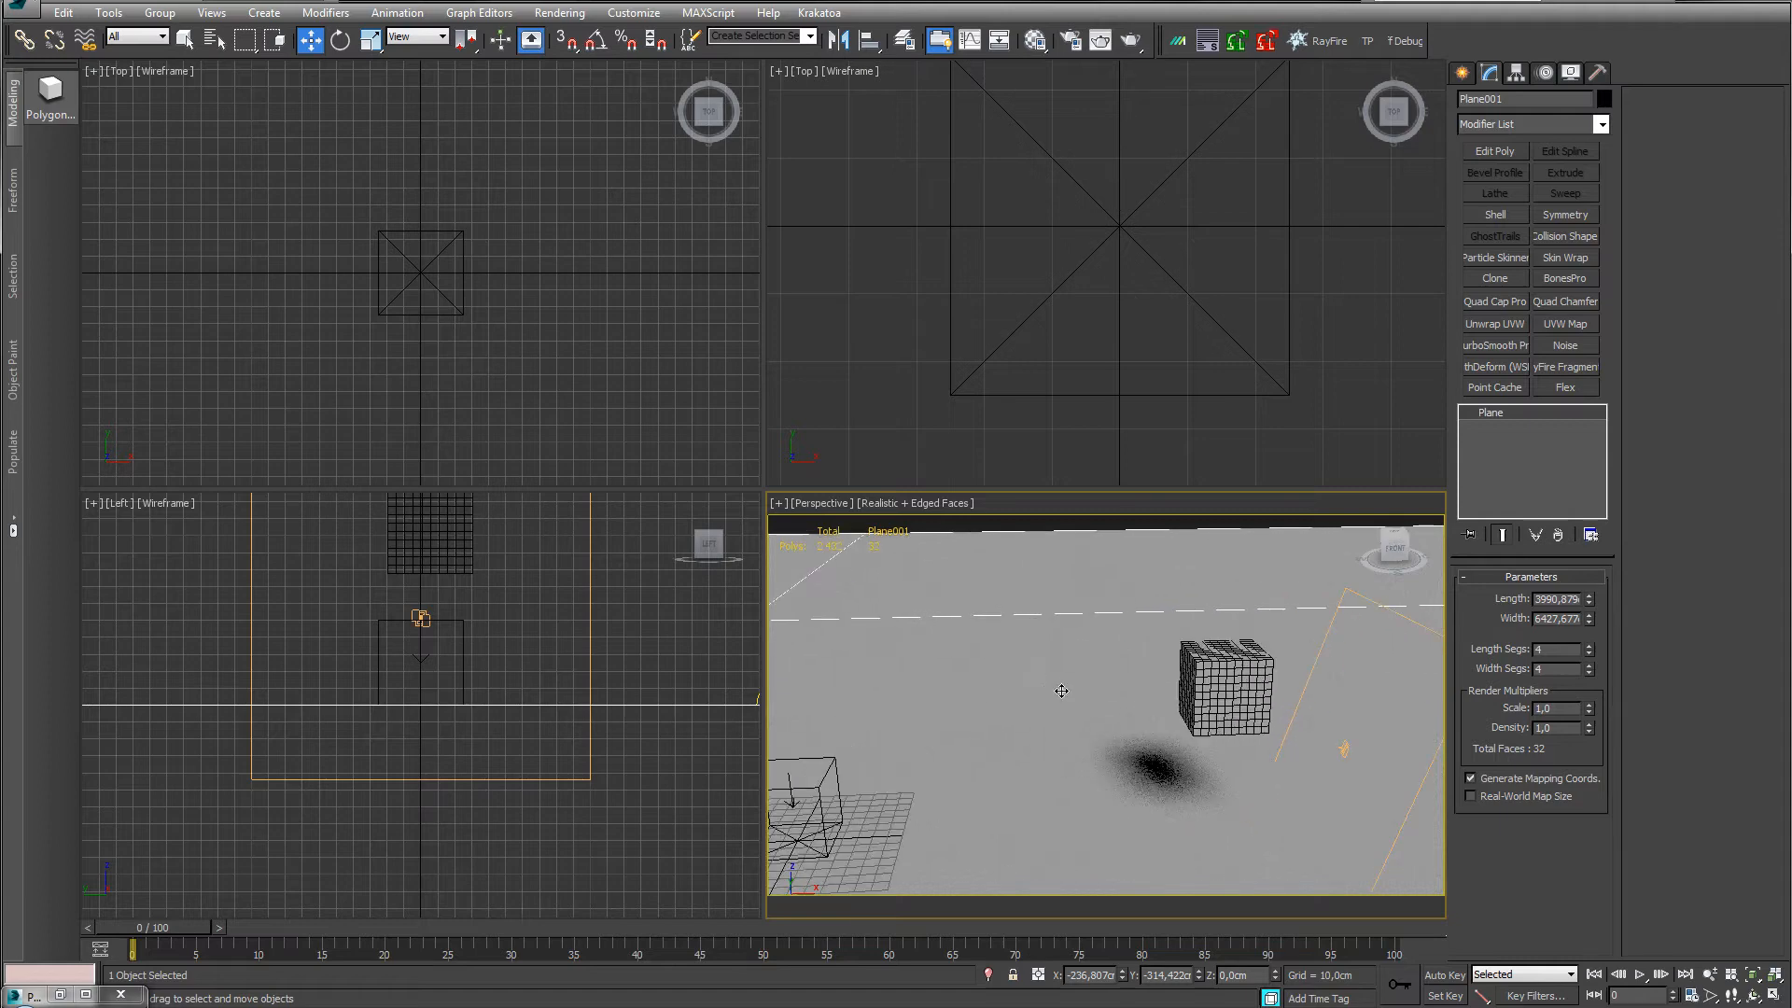
middle_drag(1161, 624, 1077, 622)
click(1127, 42)
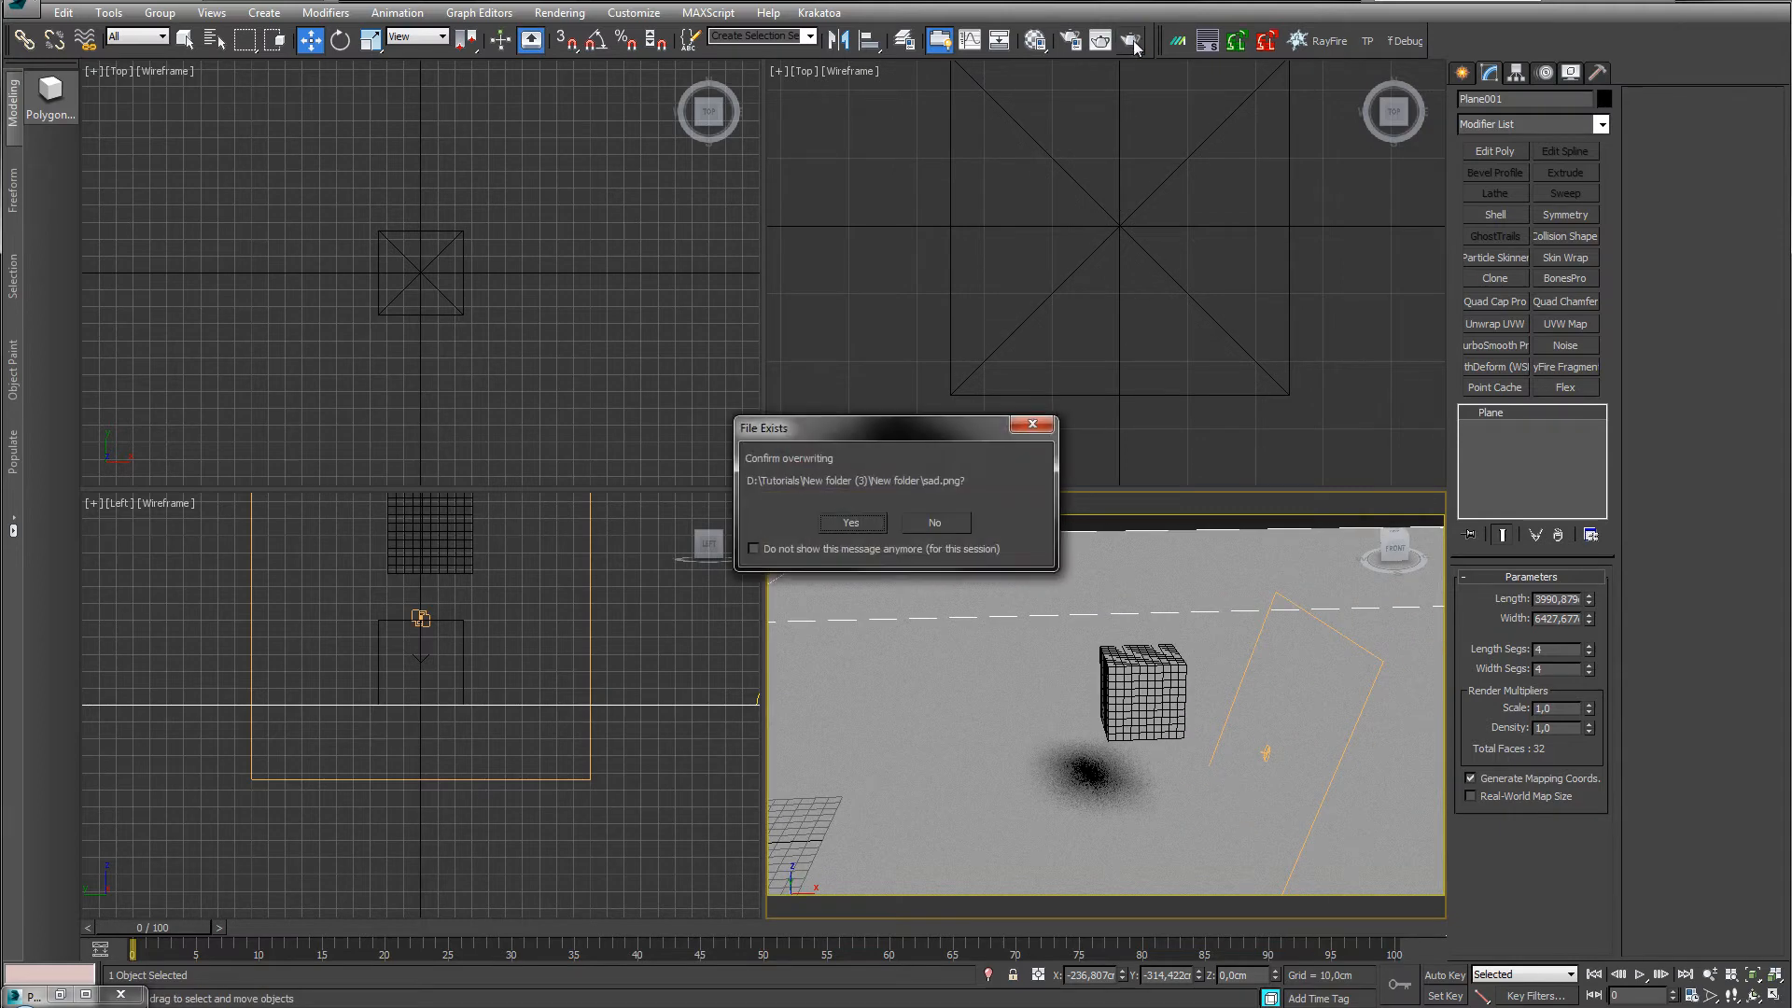
click(1043, 426)
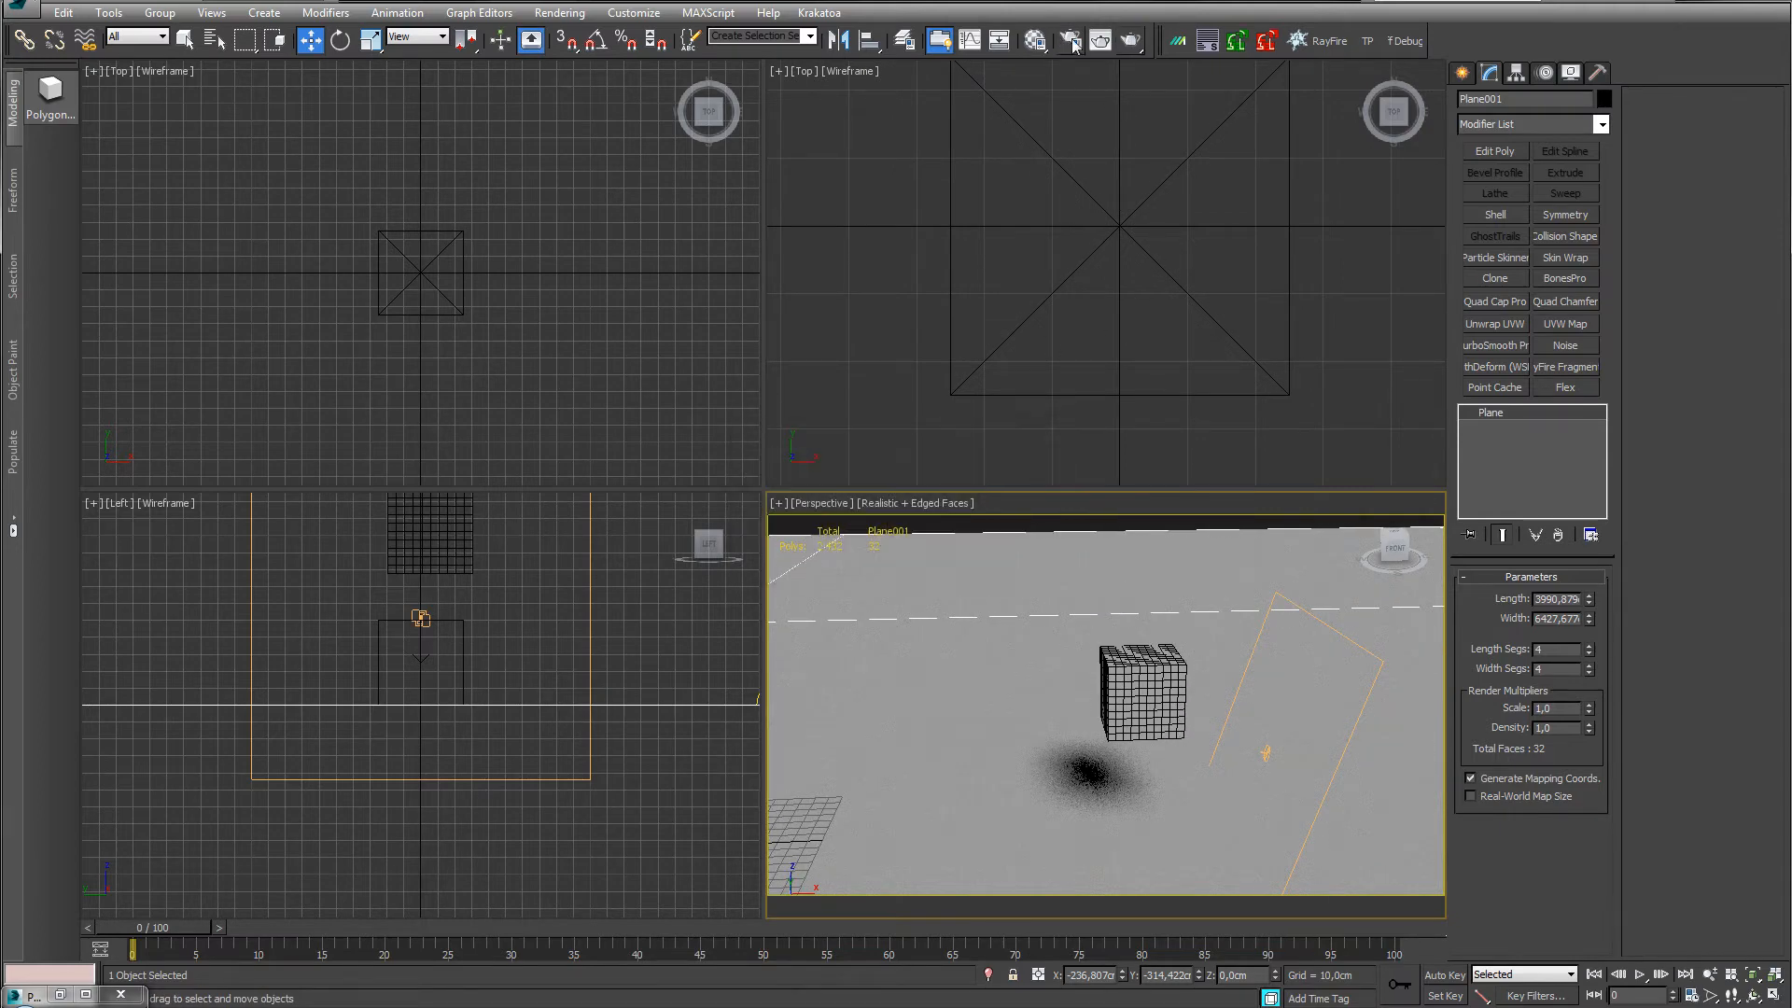
Turn off saving the render output to a file in the render setup.
click(1071, 40)
click(208, 115)
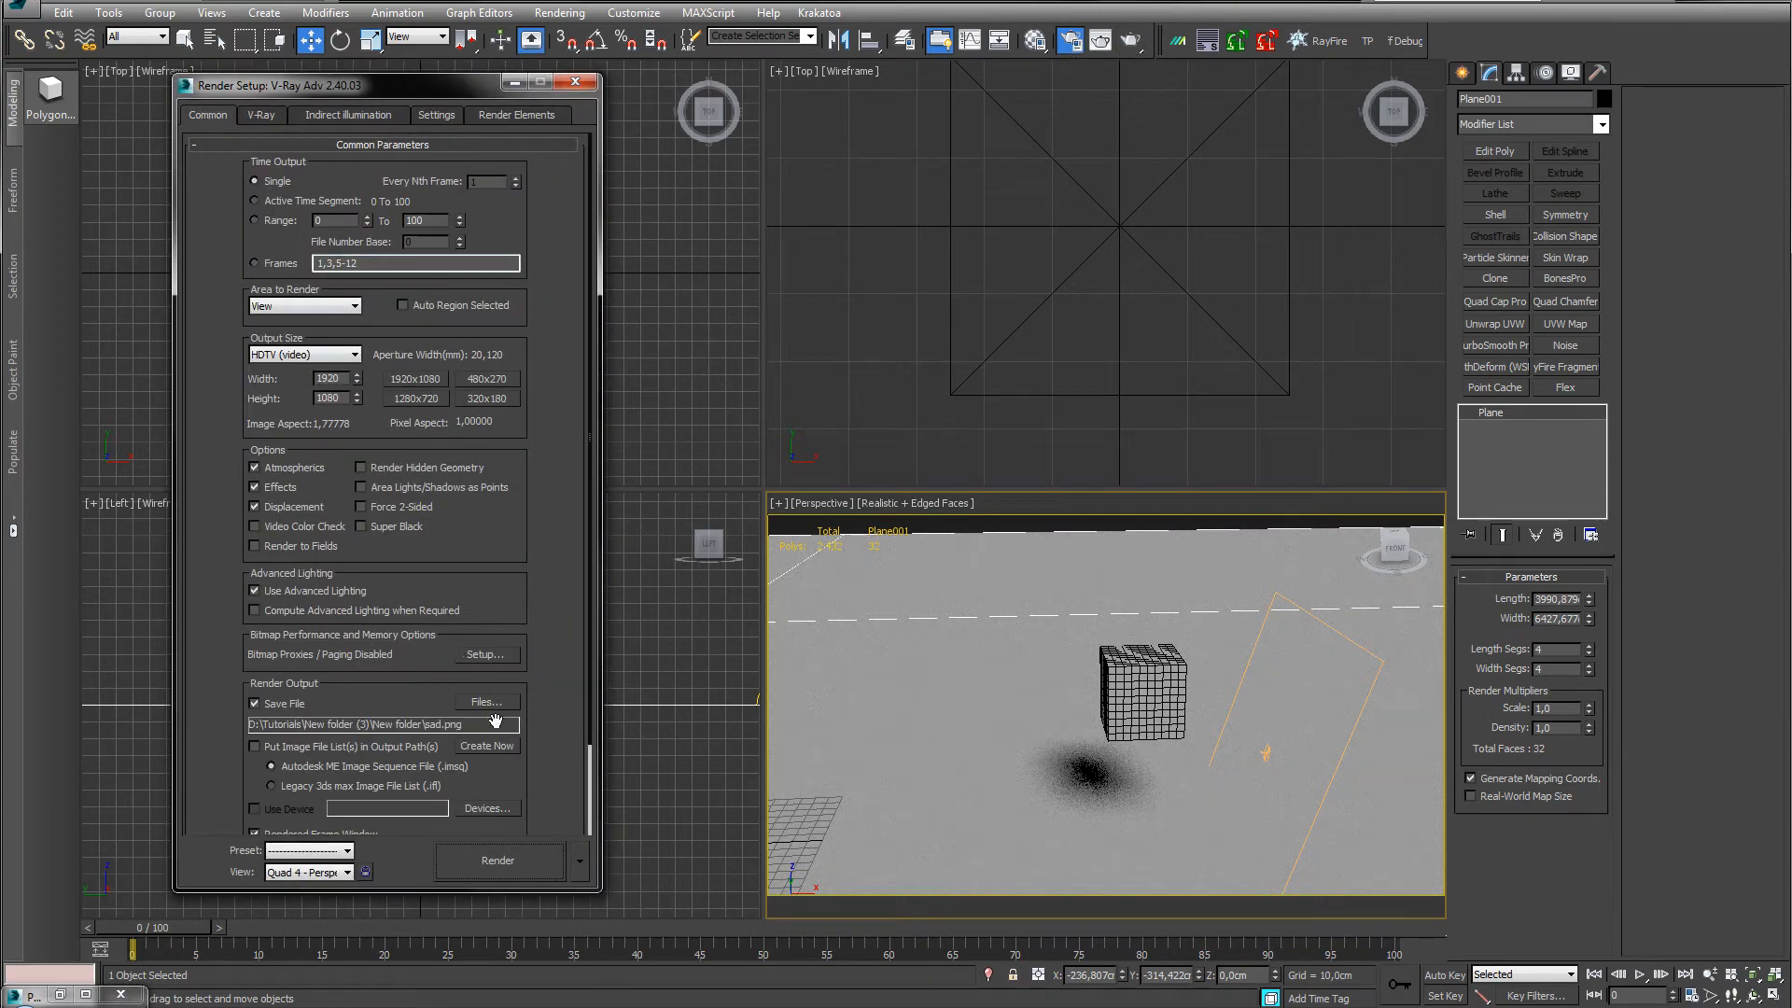
click(435, 115)
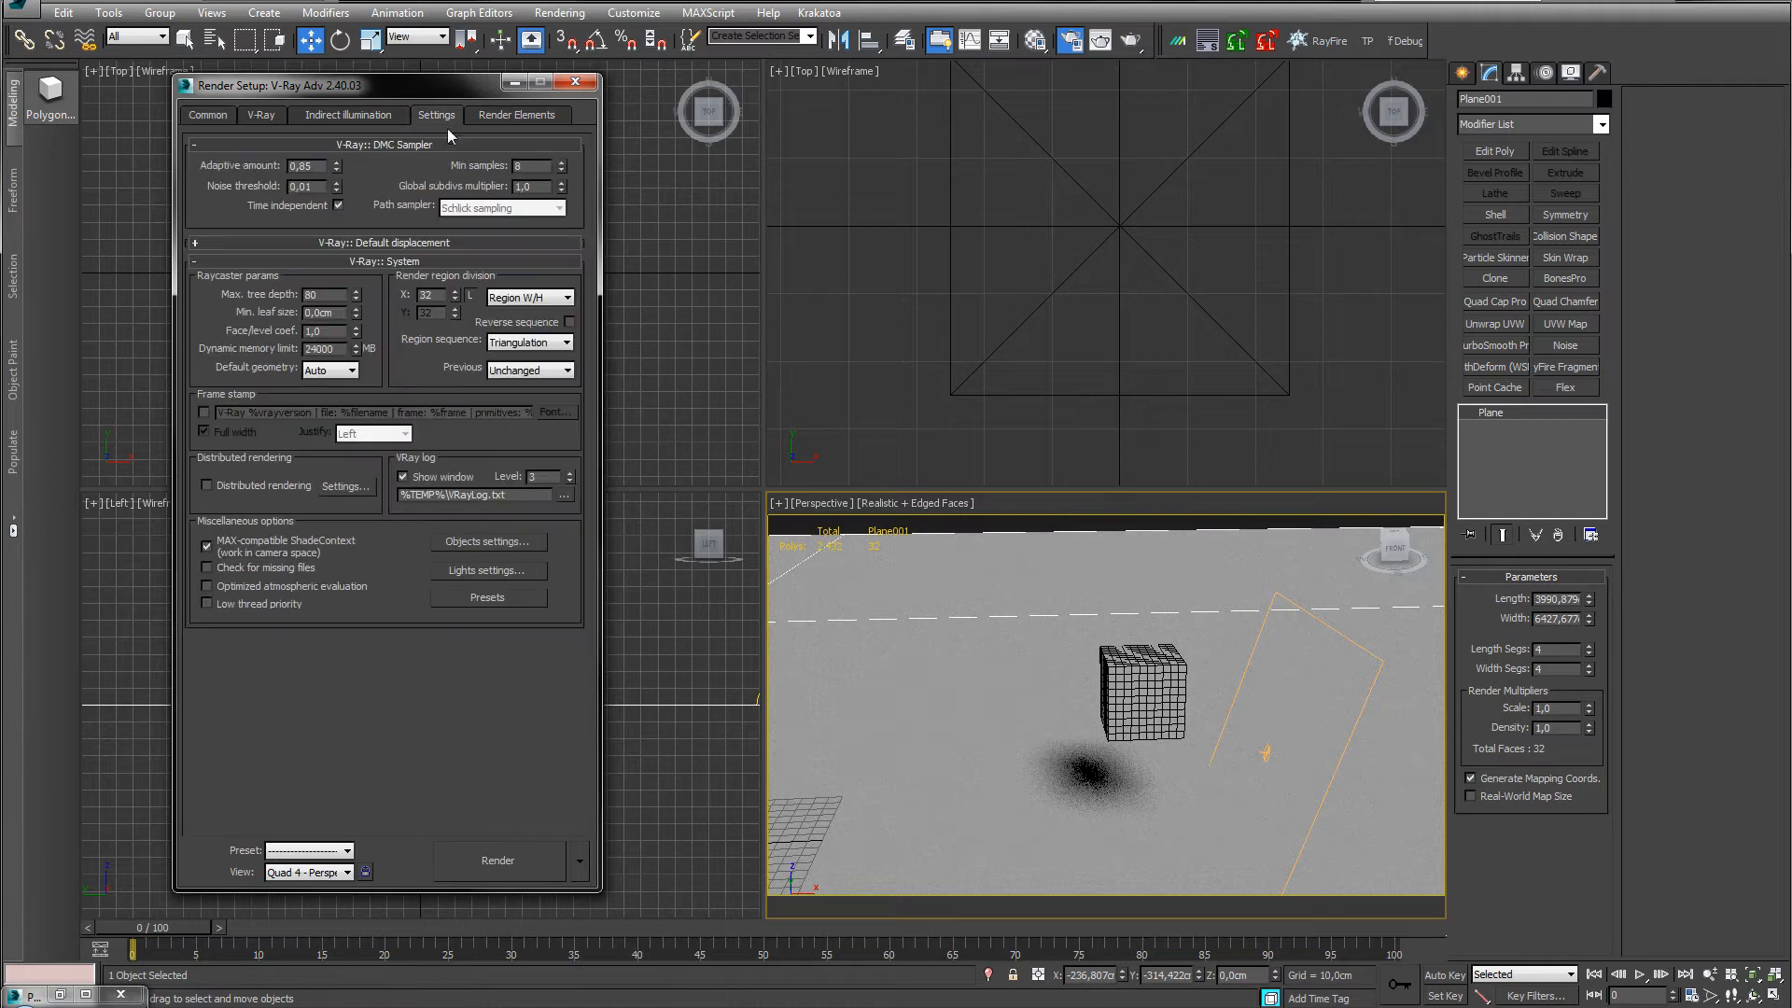
Keep the irradiance map in Single frame mode and disable its Don't delete and Auto save options on render end.
click(361, 116)
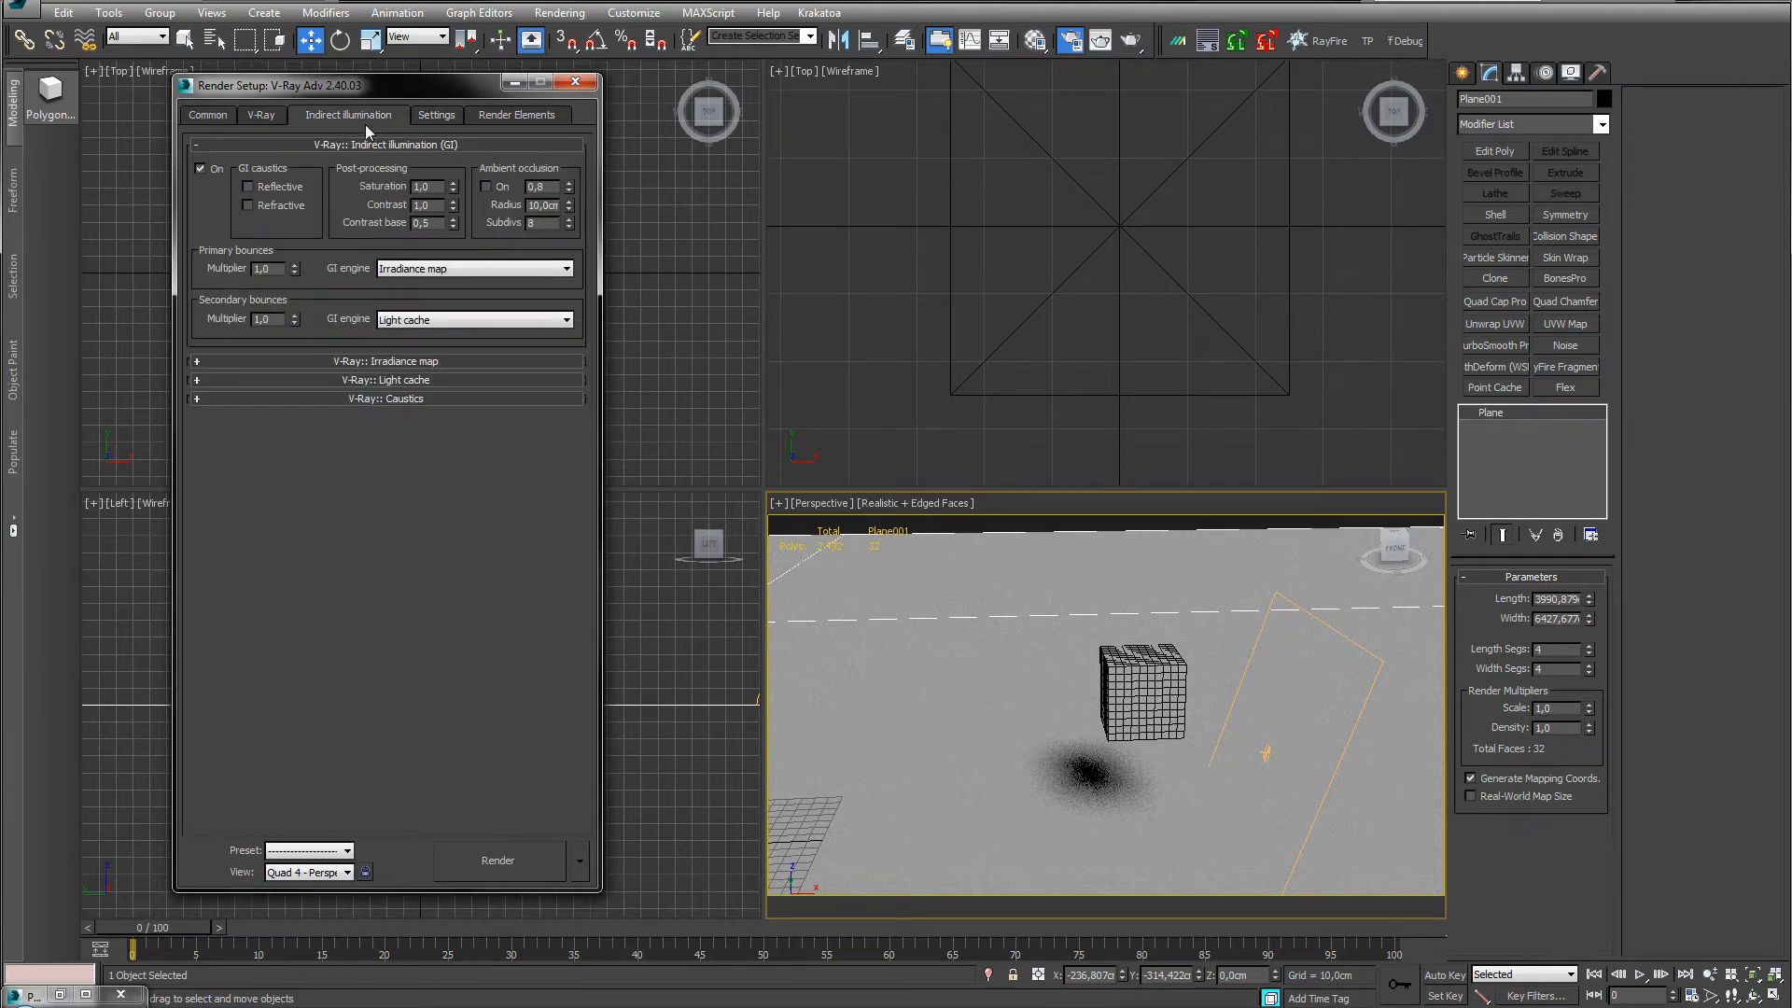
click(364, 362)
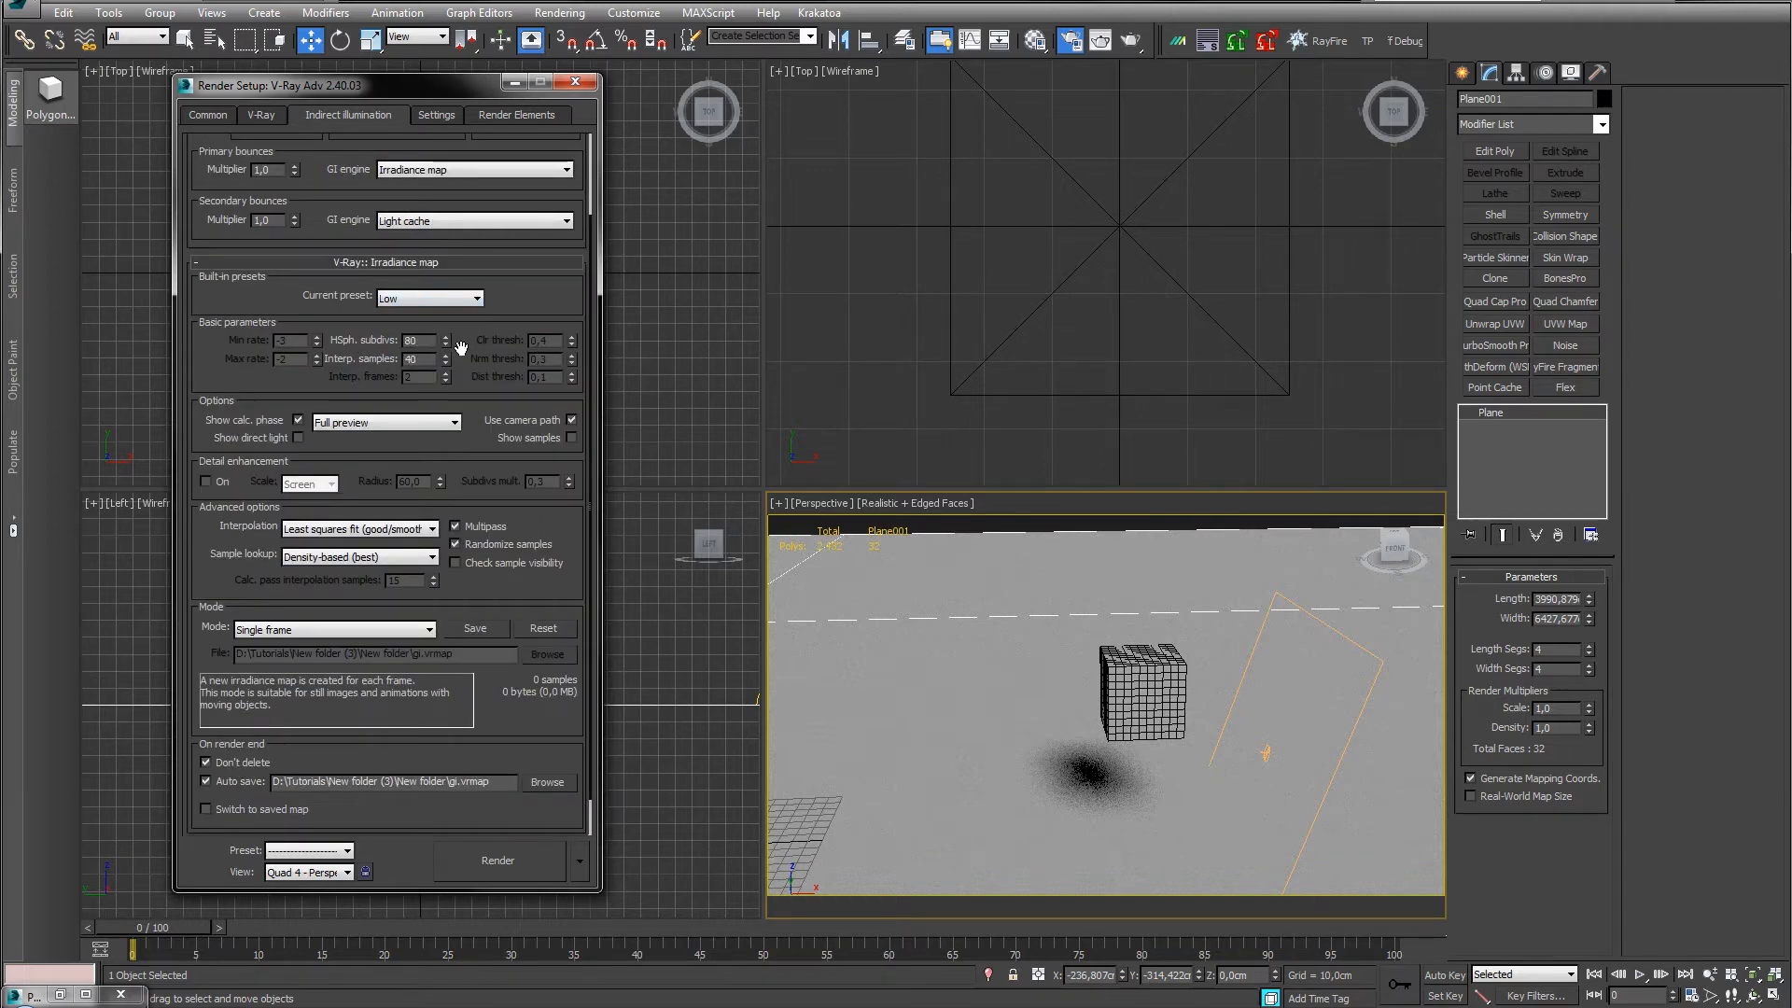
drag(462, 349, 466, 299)
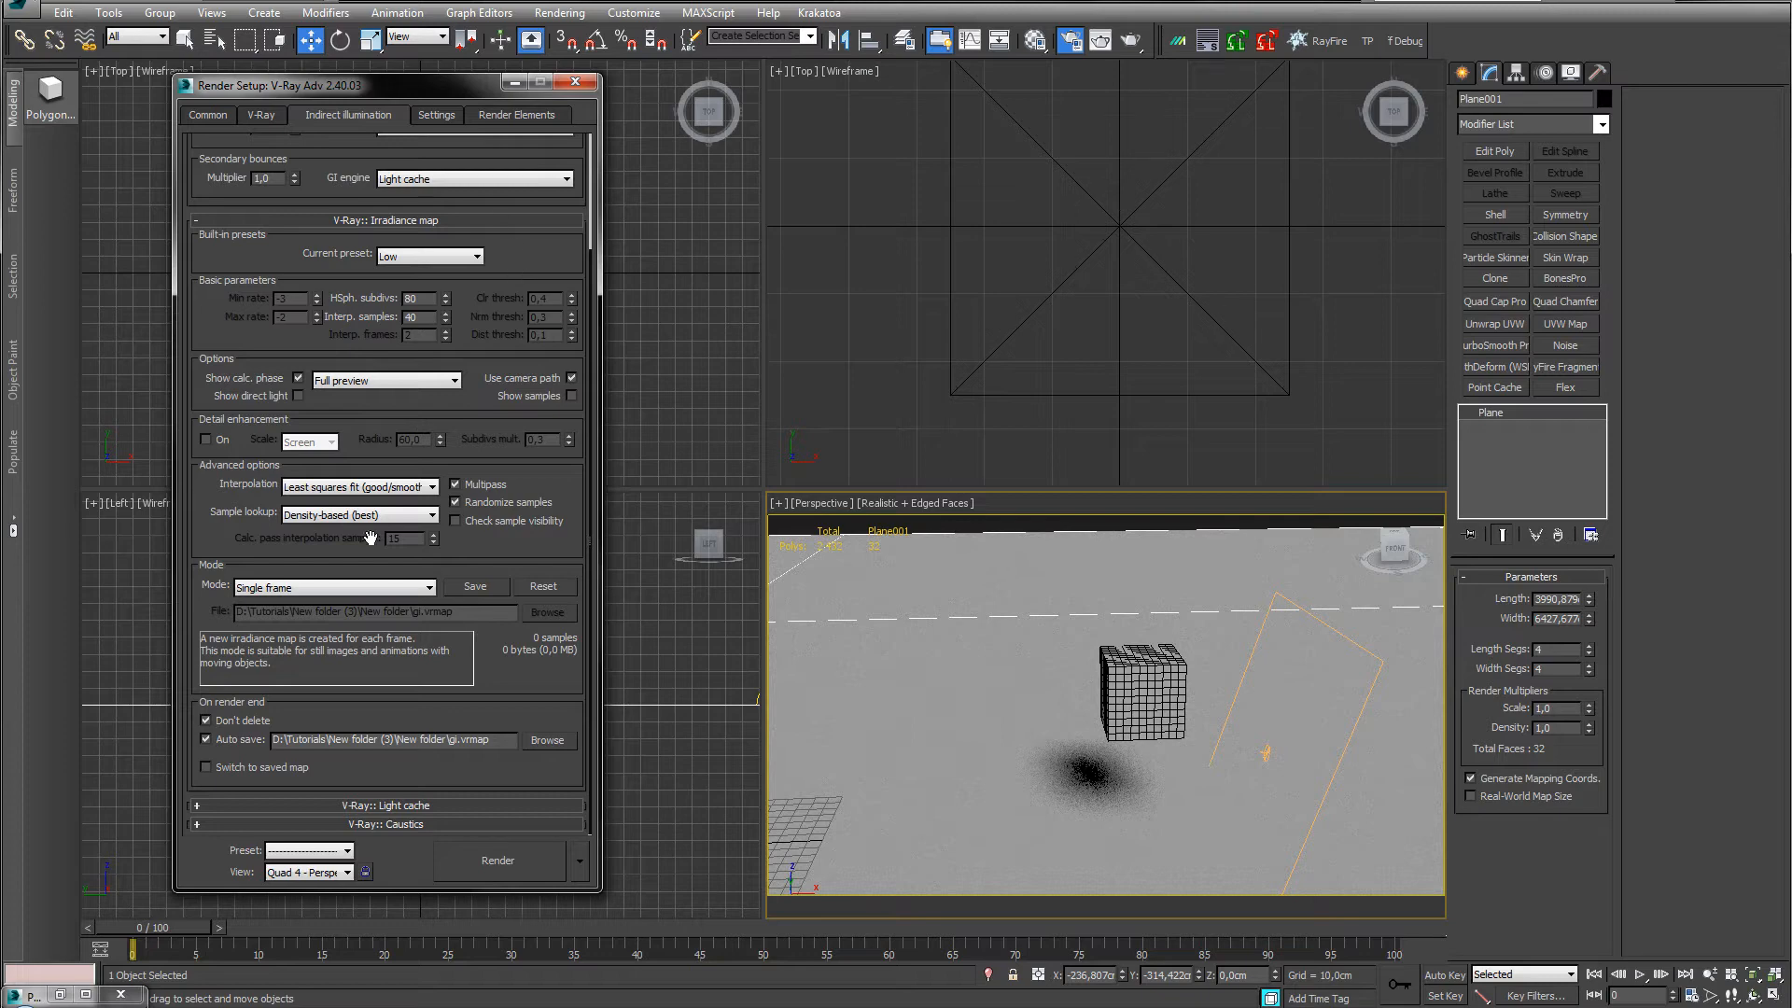
click(314, 588)
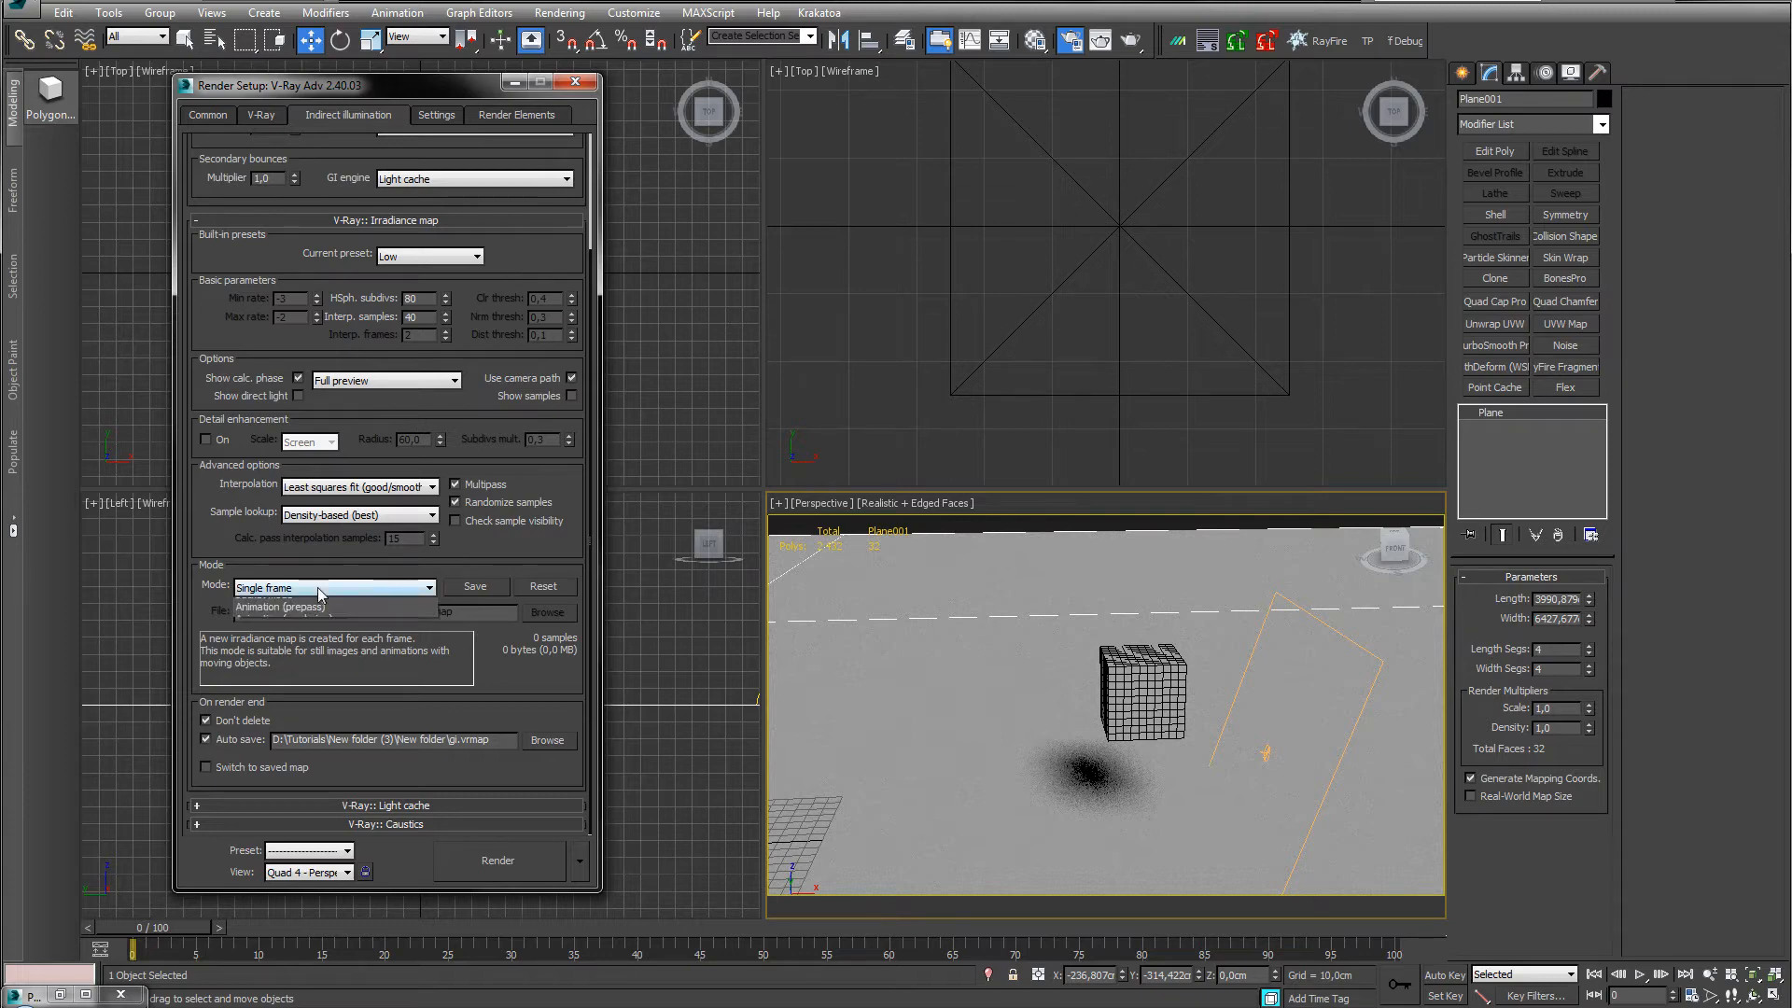
click(322, 595)
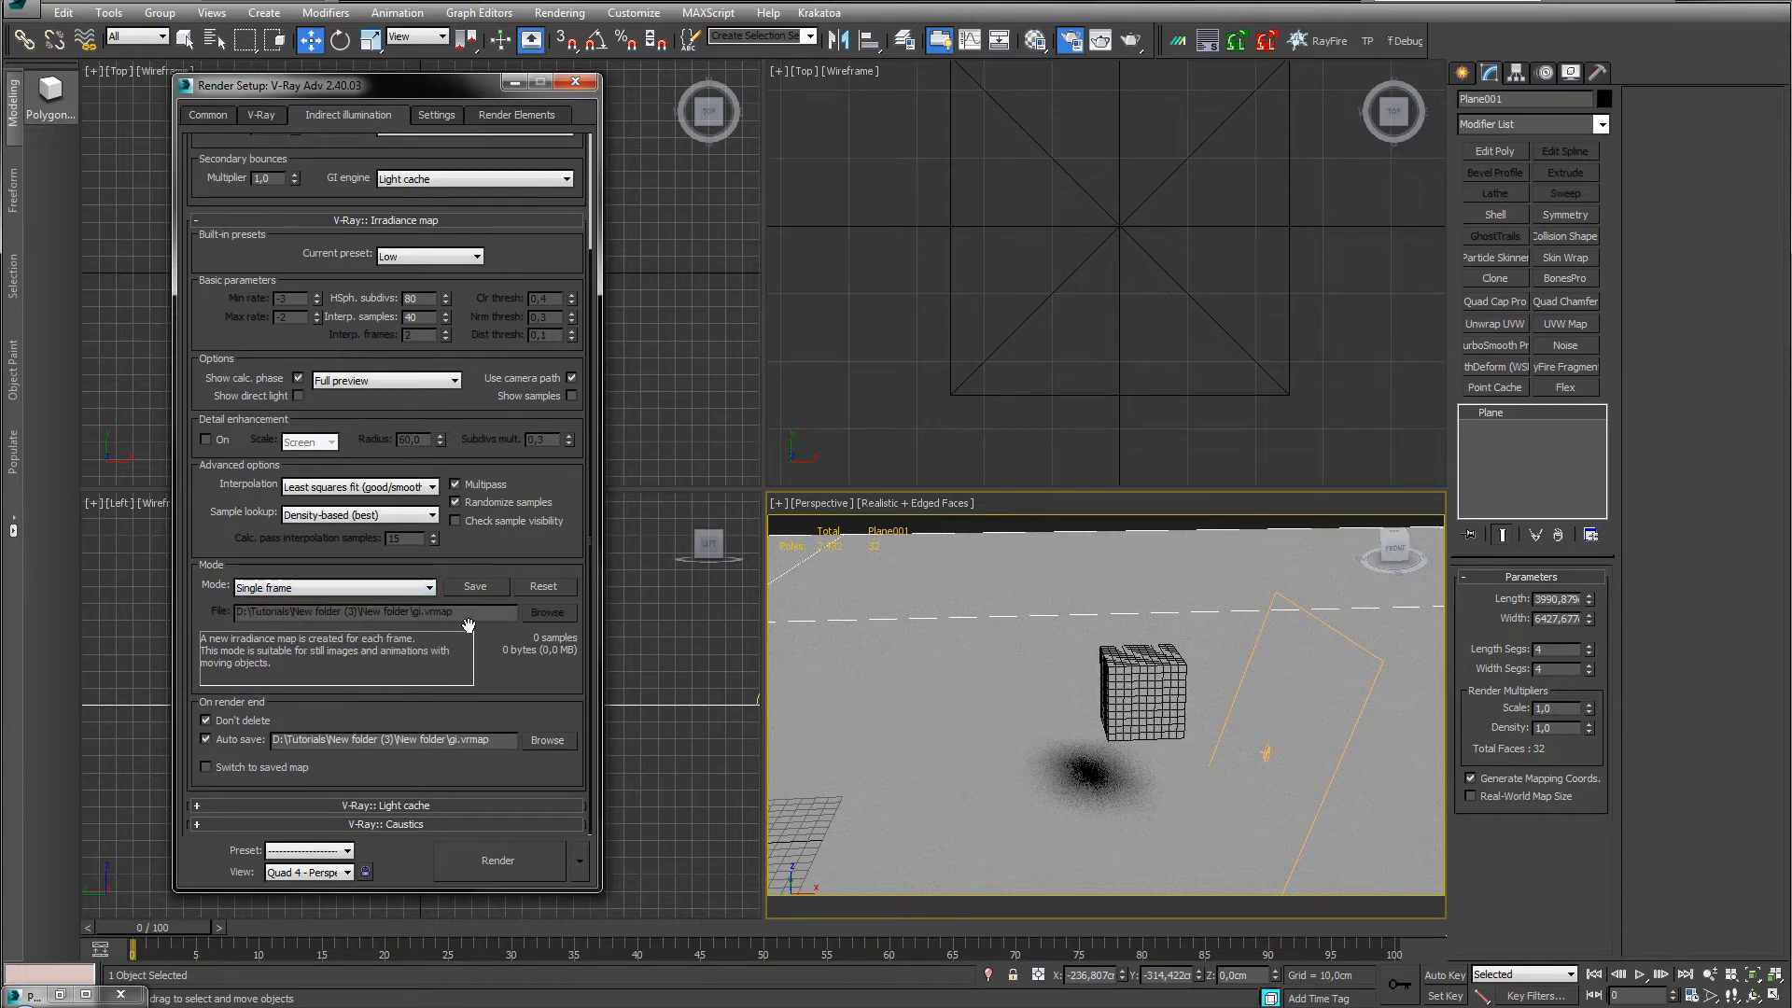
click(207, 739)
click(207, 721)
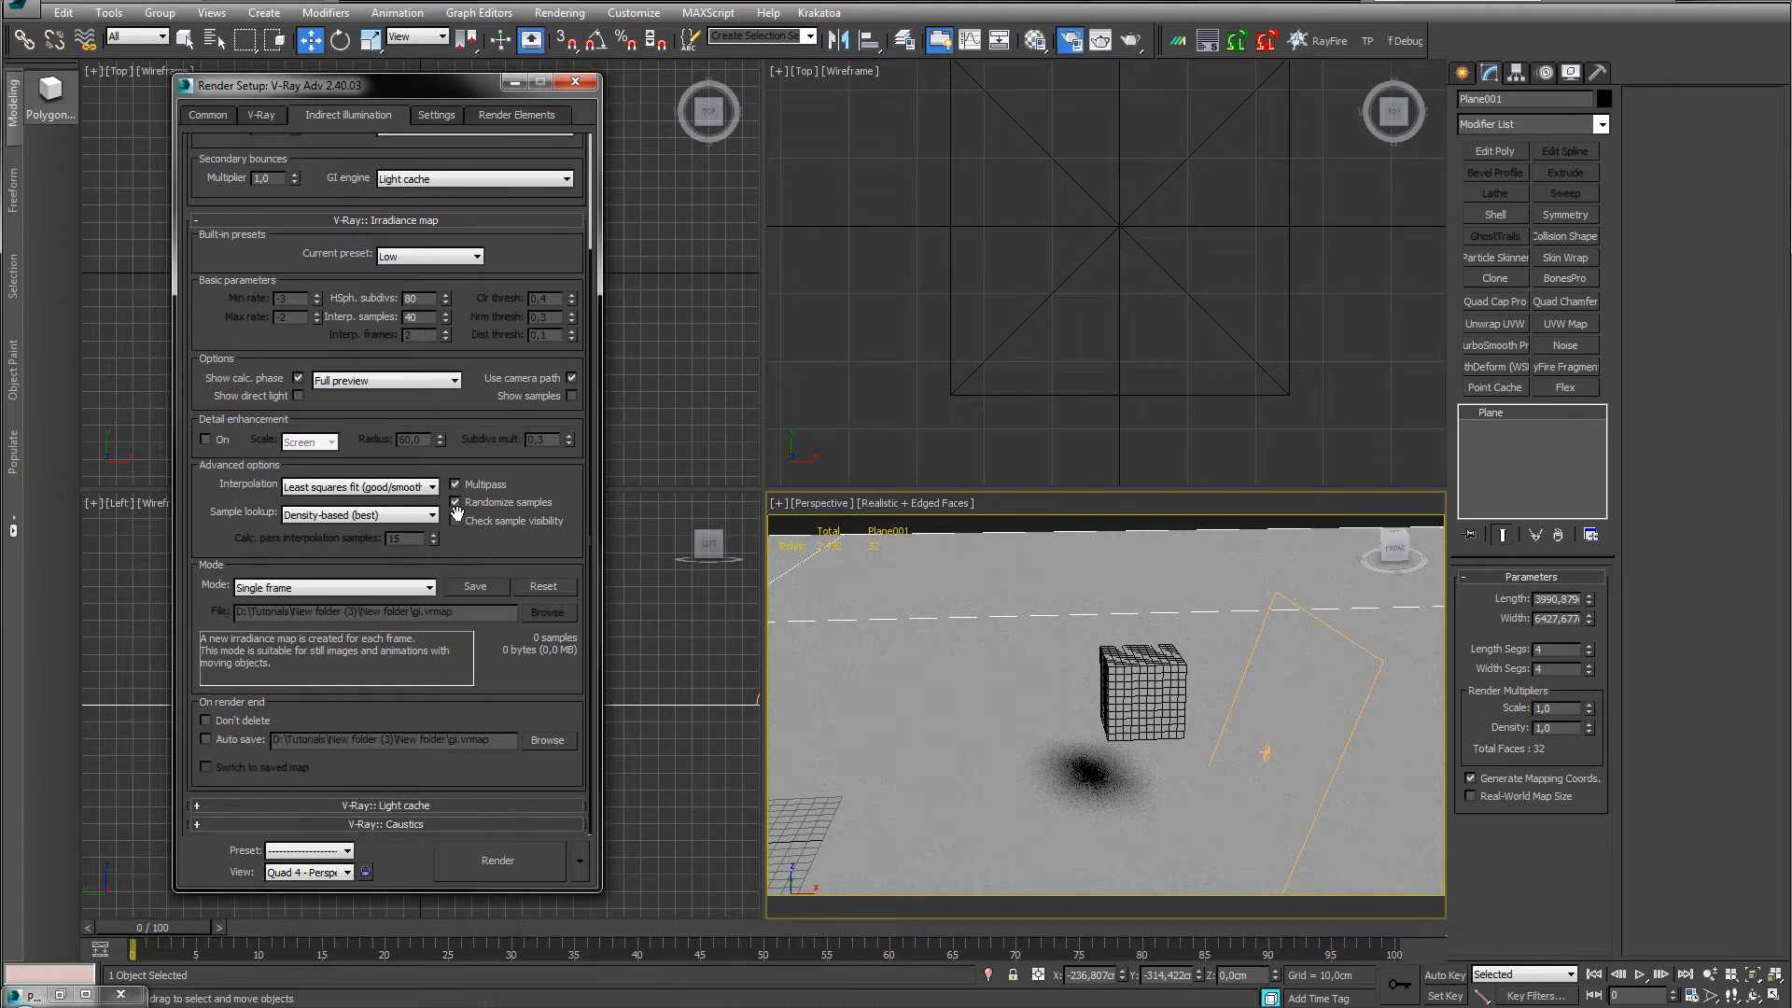
Review the light cache and irradiance map settings and close the render setup.
click(386, 806)
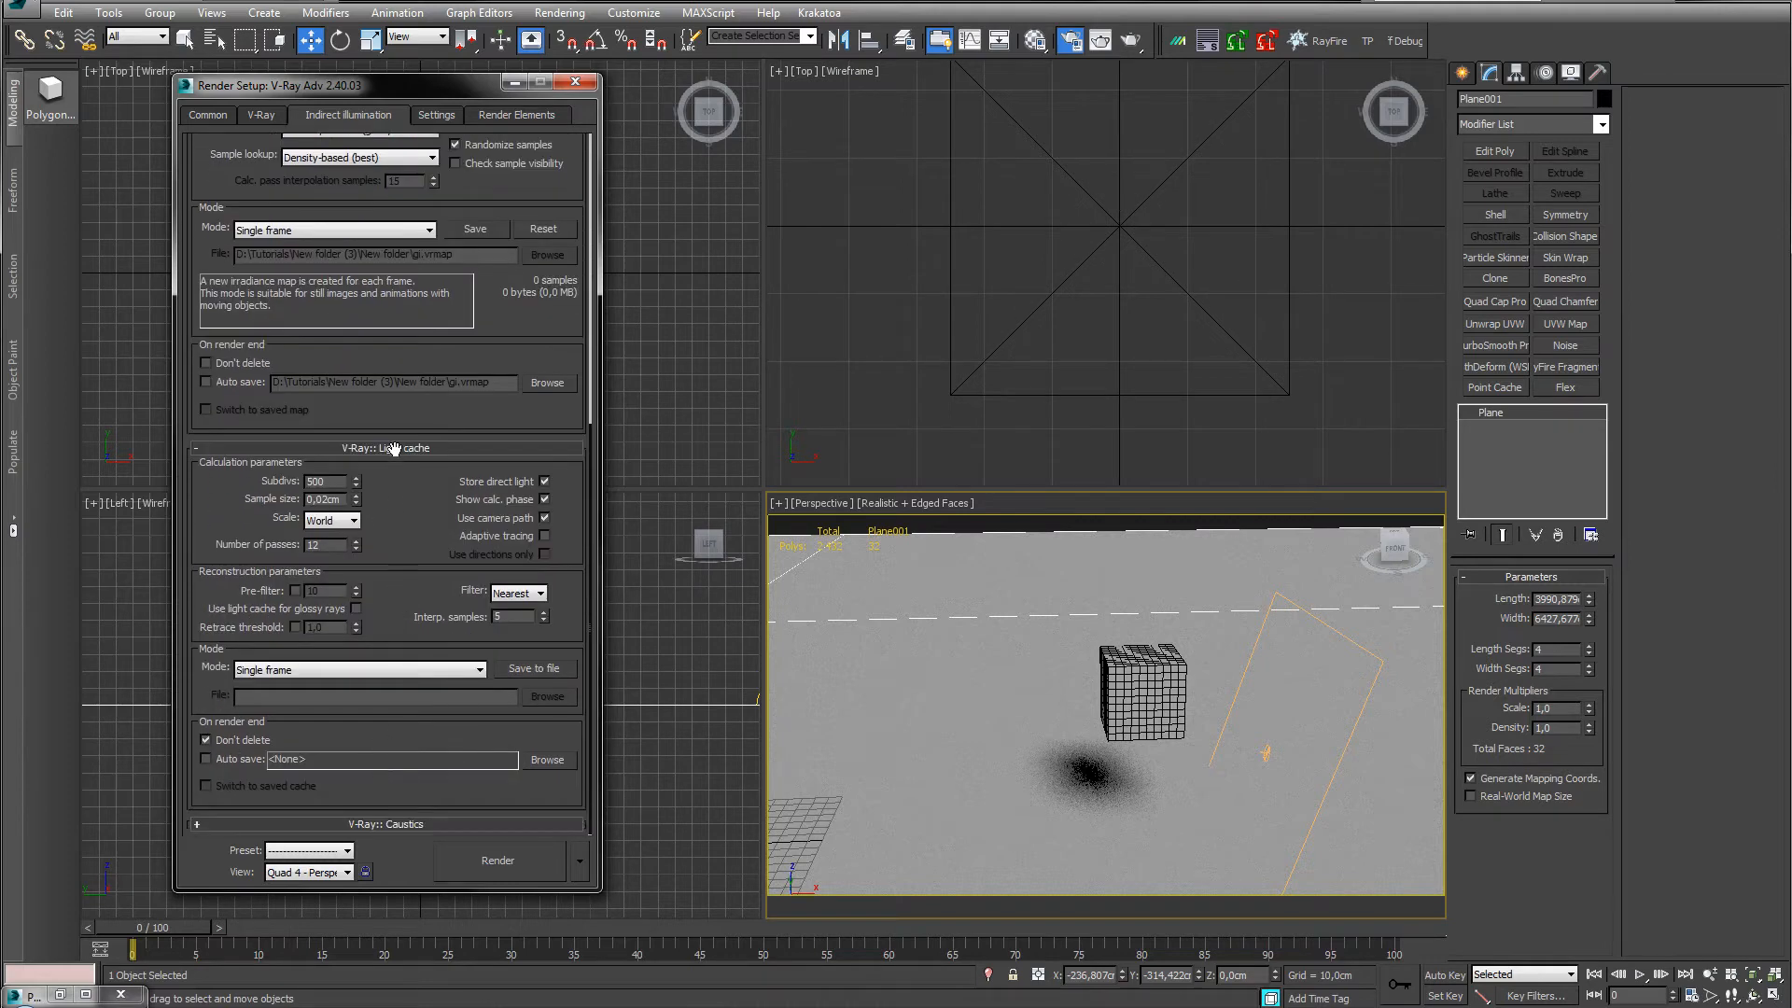
drag(395, 449, 436, 820)
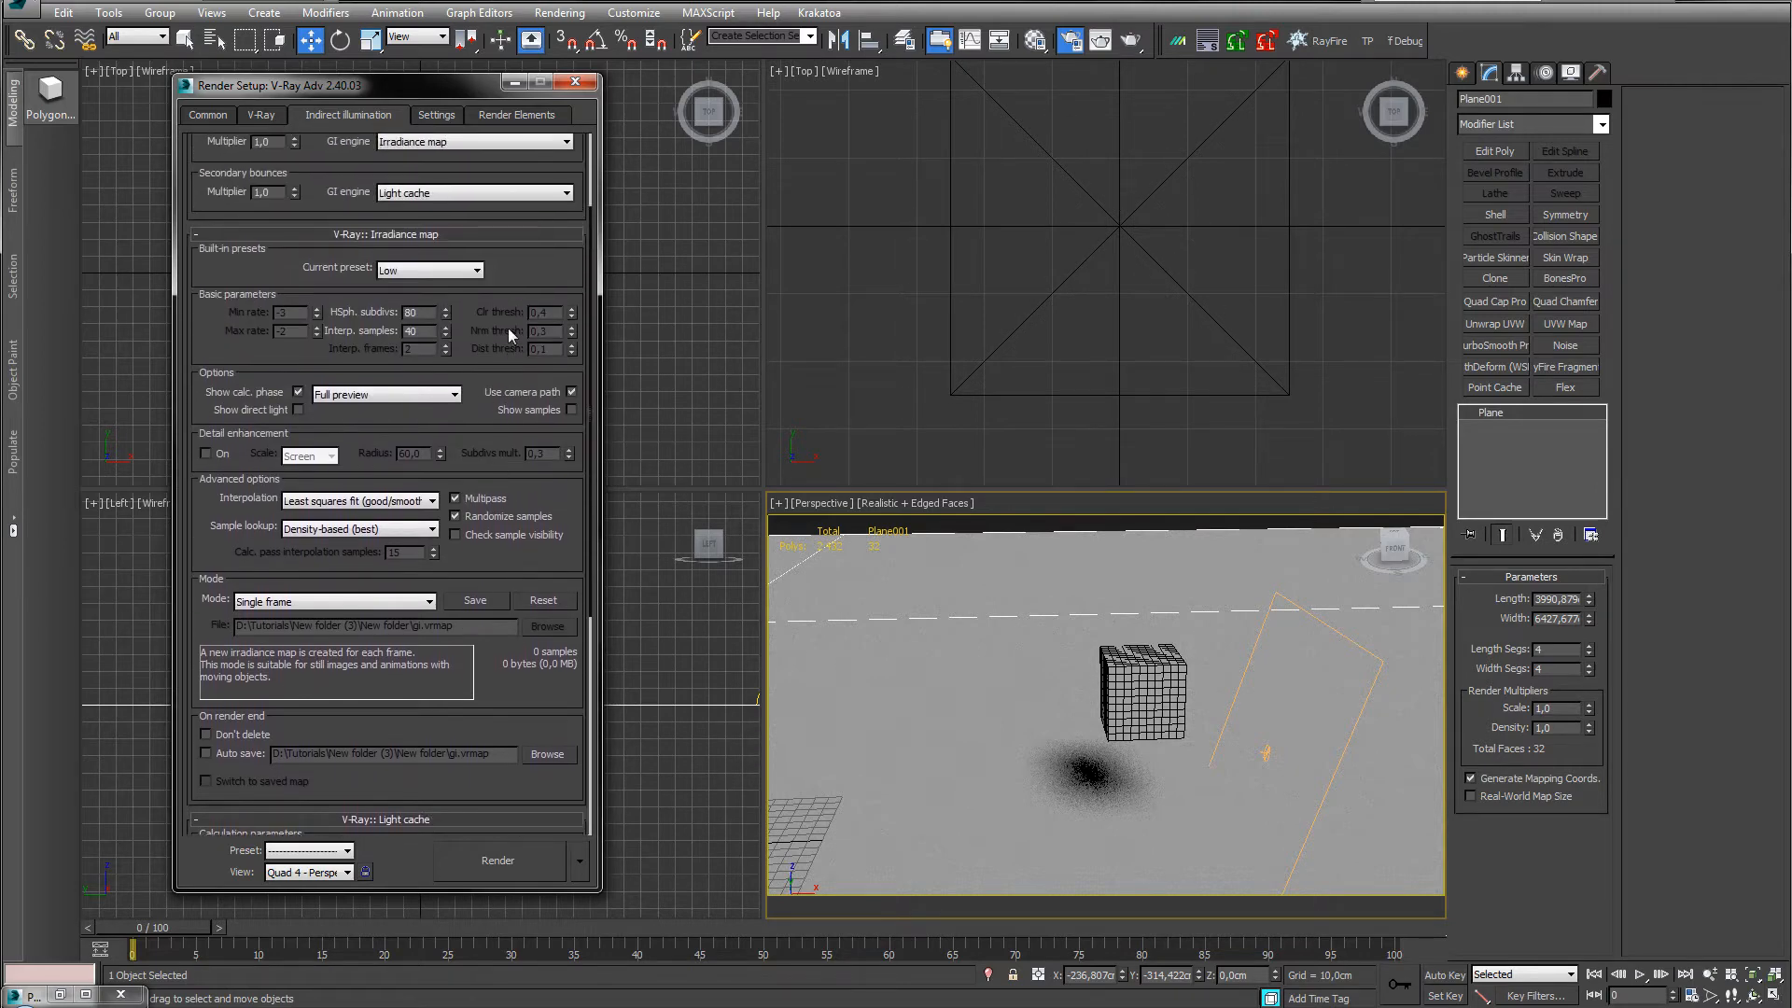
scroll(508, 328, up, 5)
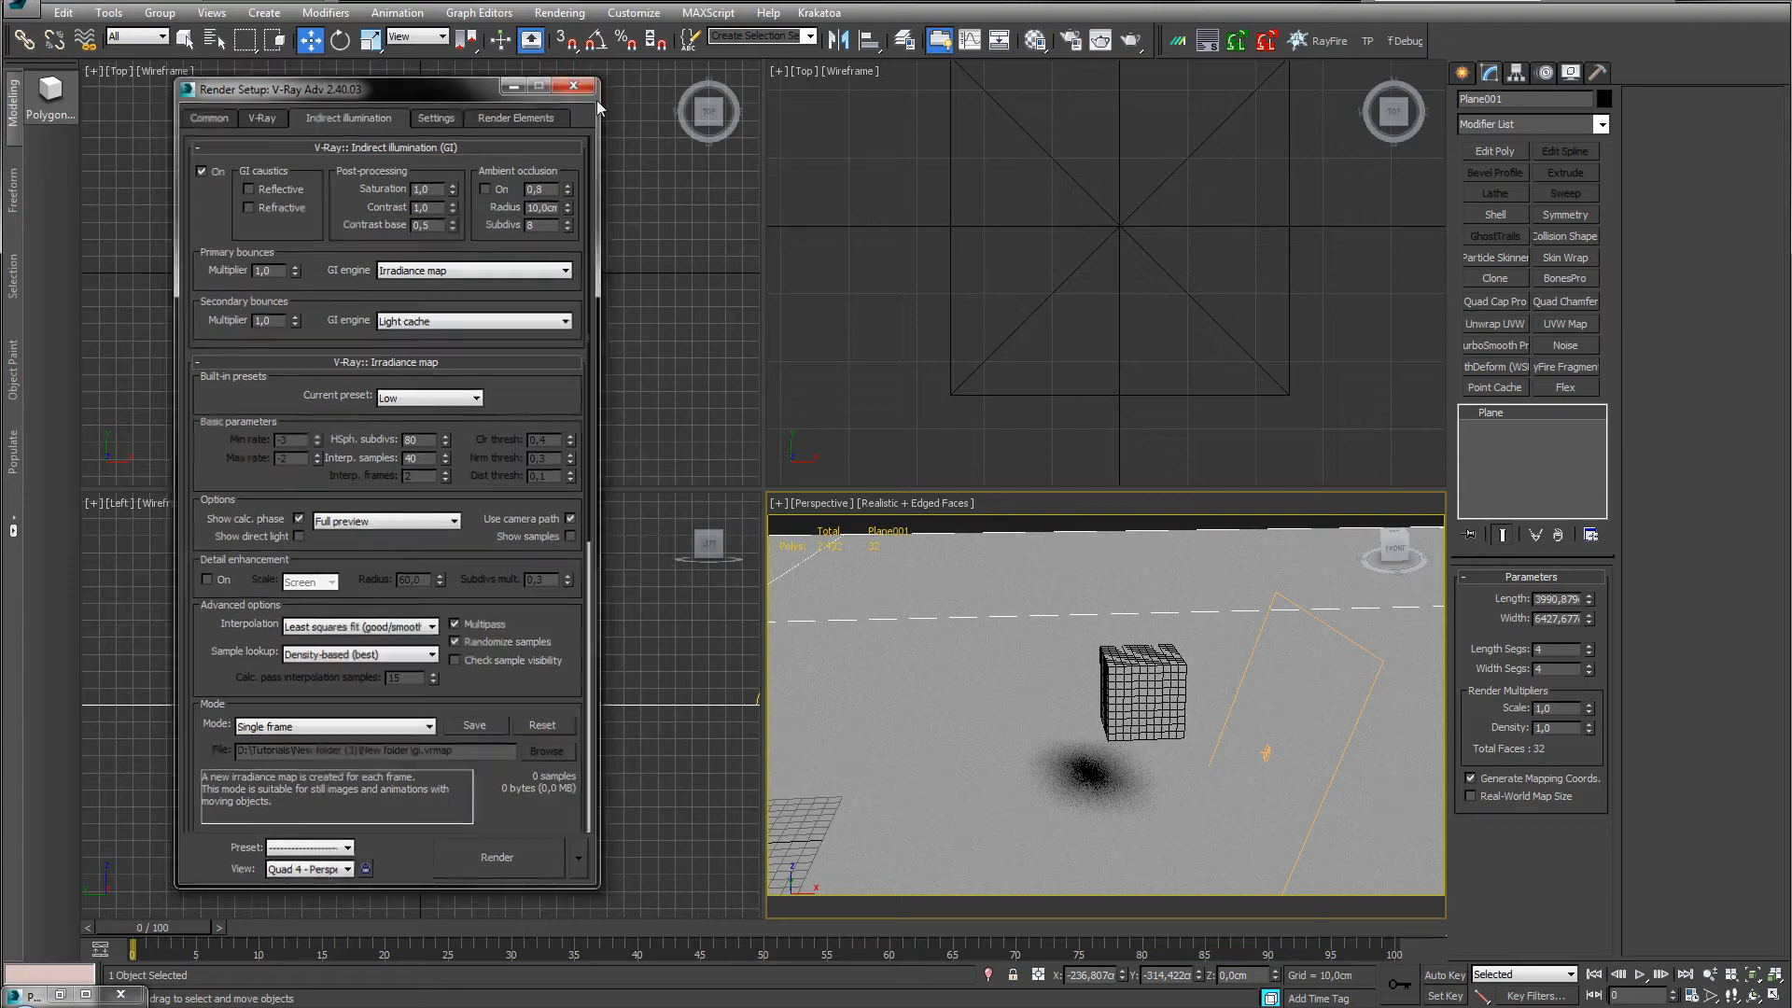
click(573, 86)
Try a test render of the perspective view at 1920 × 1080.
click(1130, 40)
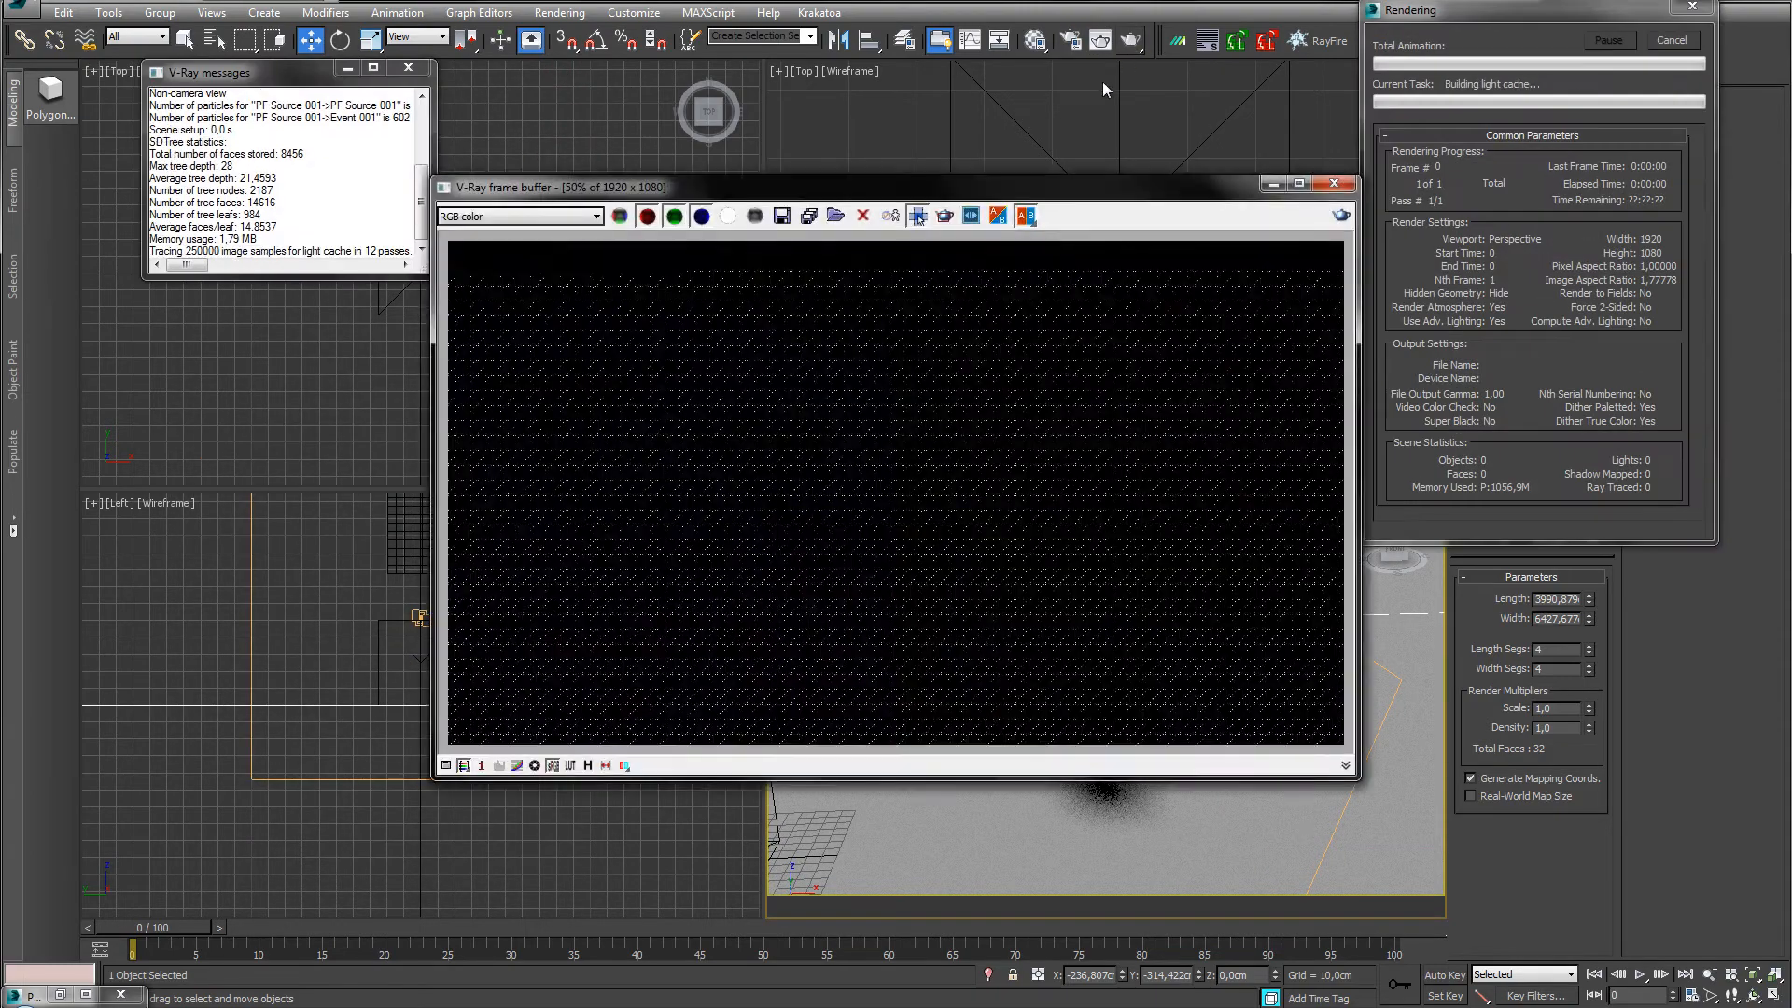
click(347, 68)
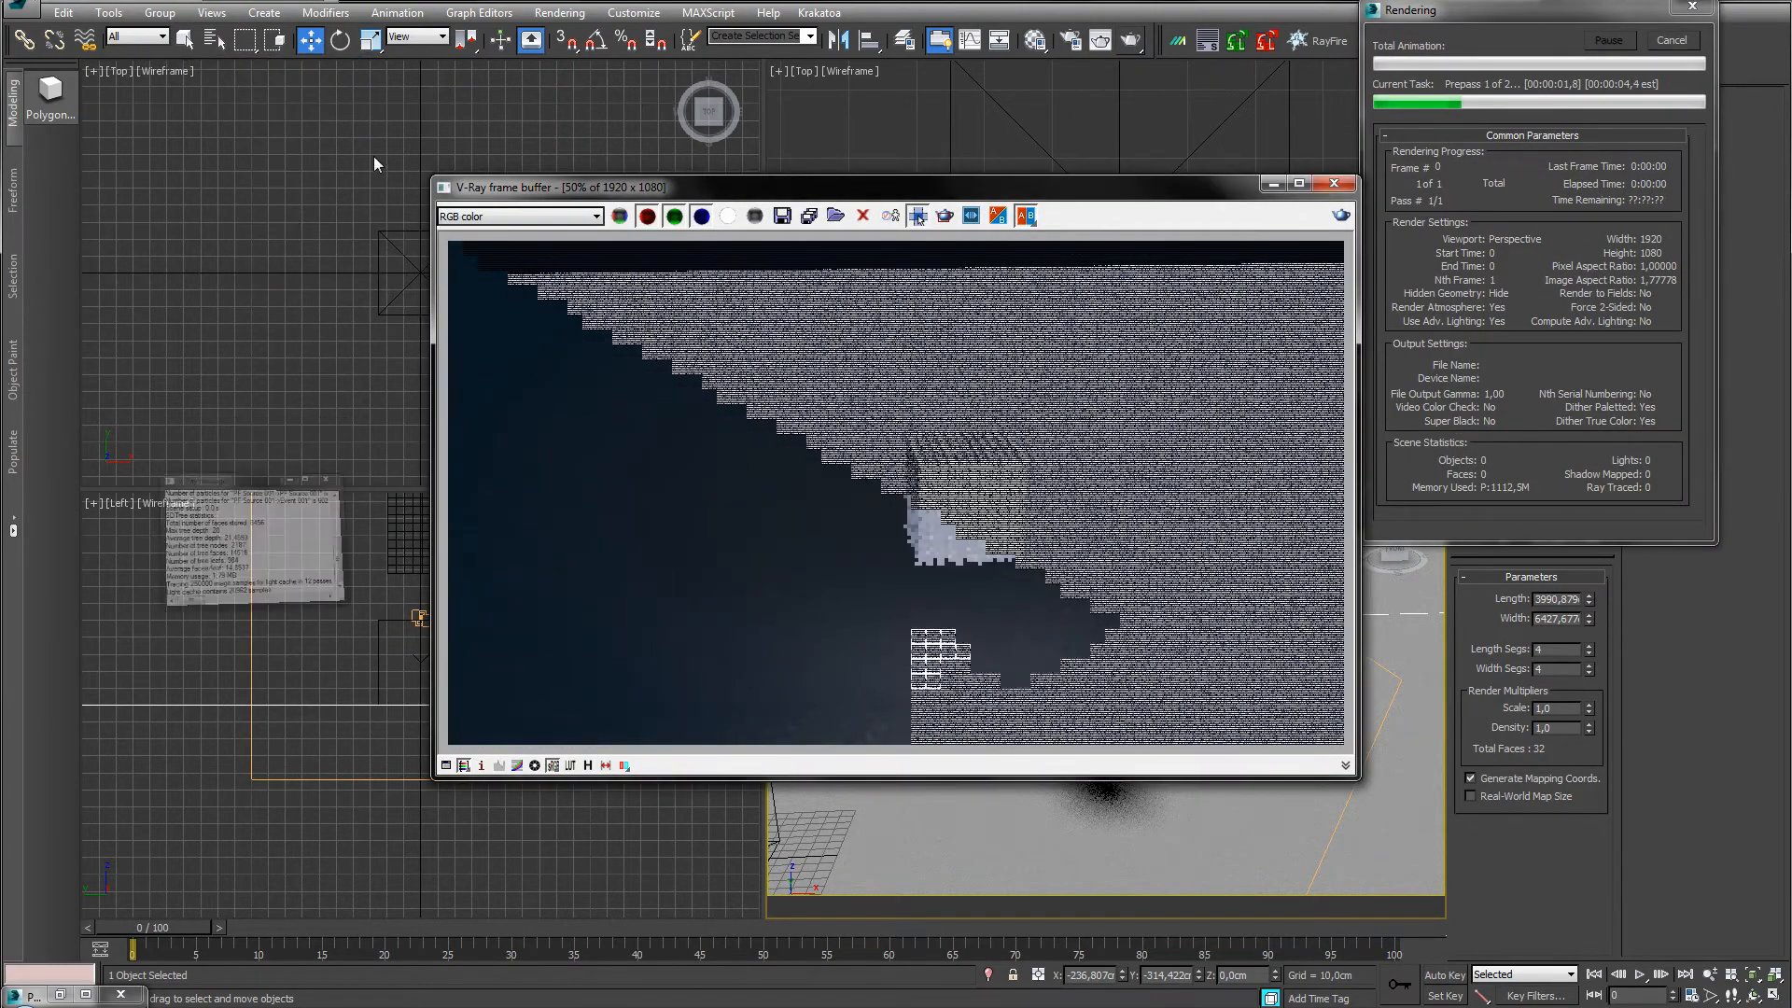
click(1670, 41)
Reduce the render output size to 816 × 459 and render the perspective view.
click(1069, 40)
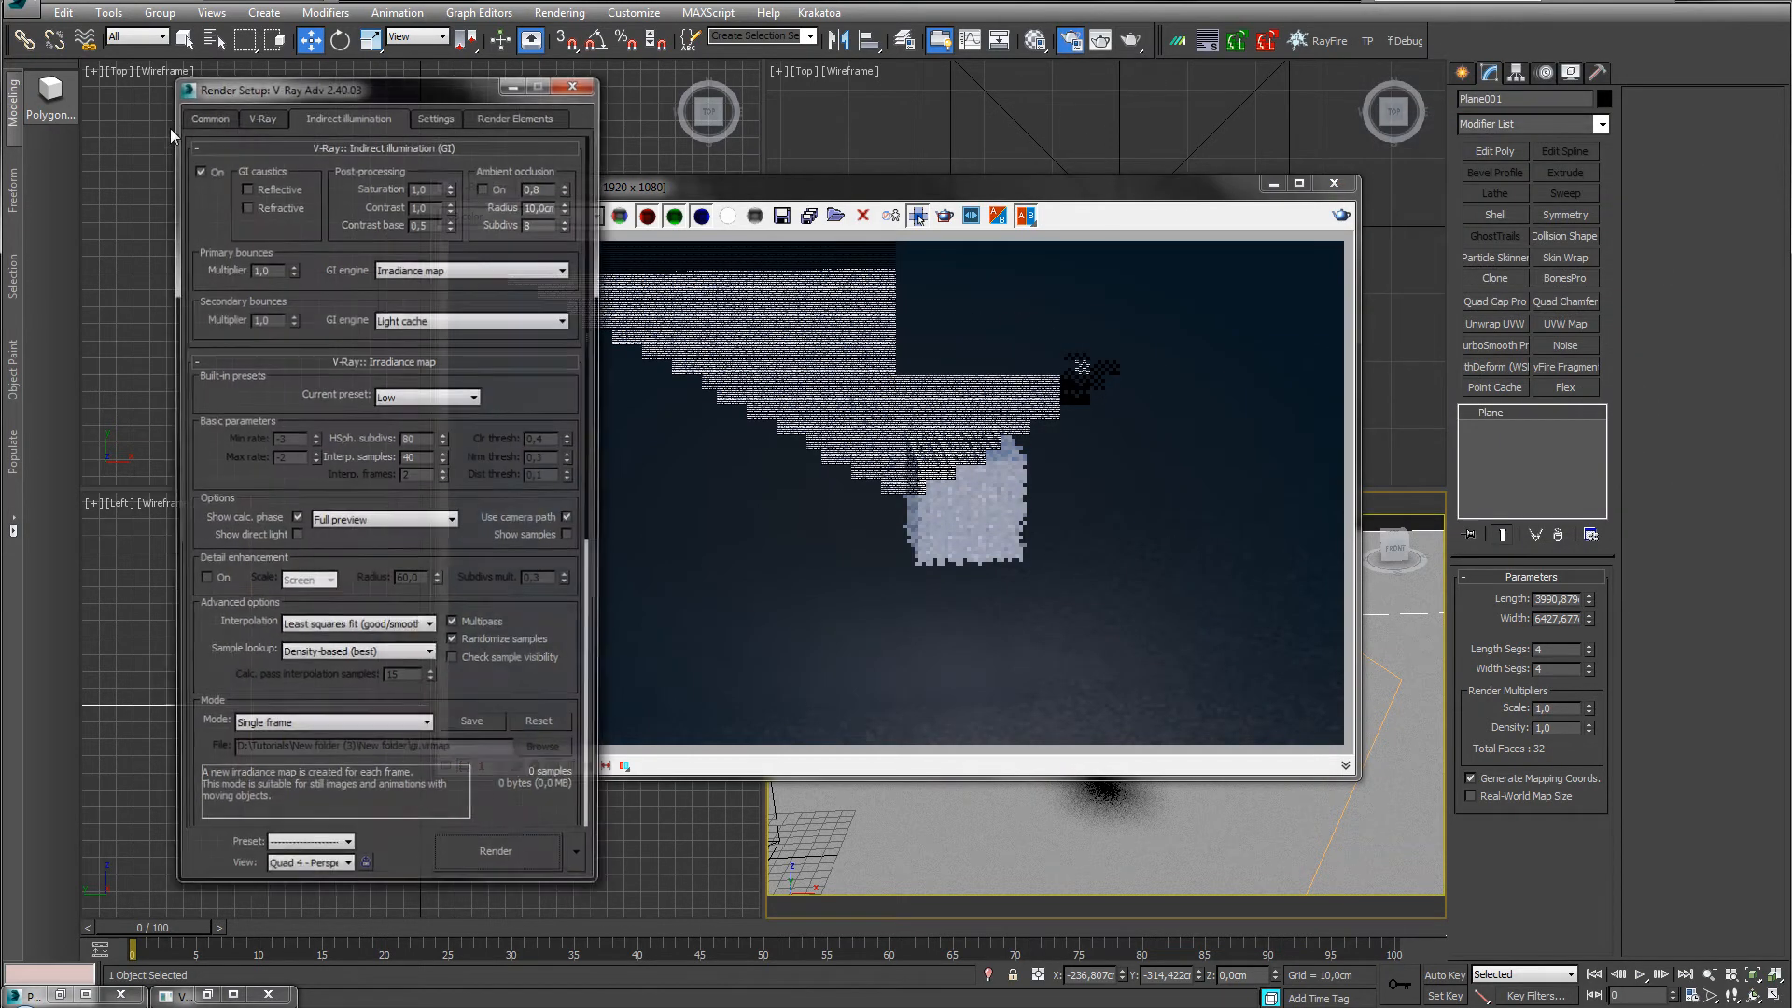
click(259, 114)
click(201, 116)
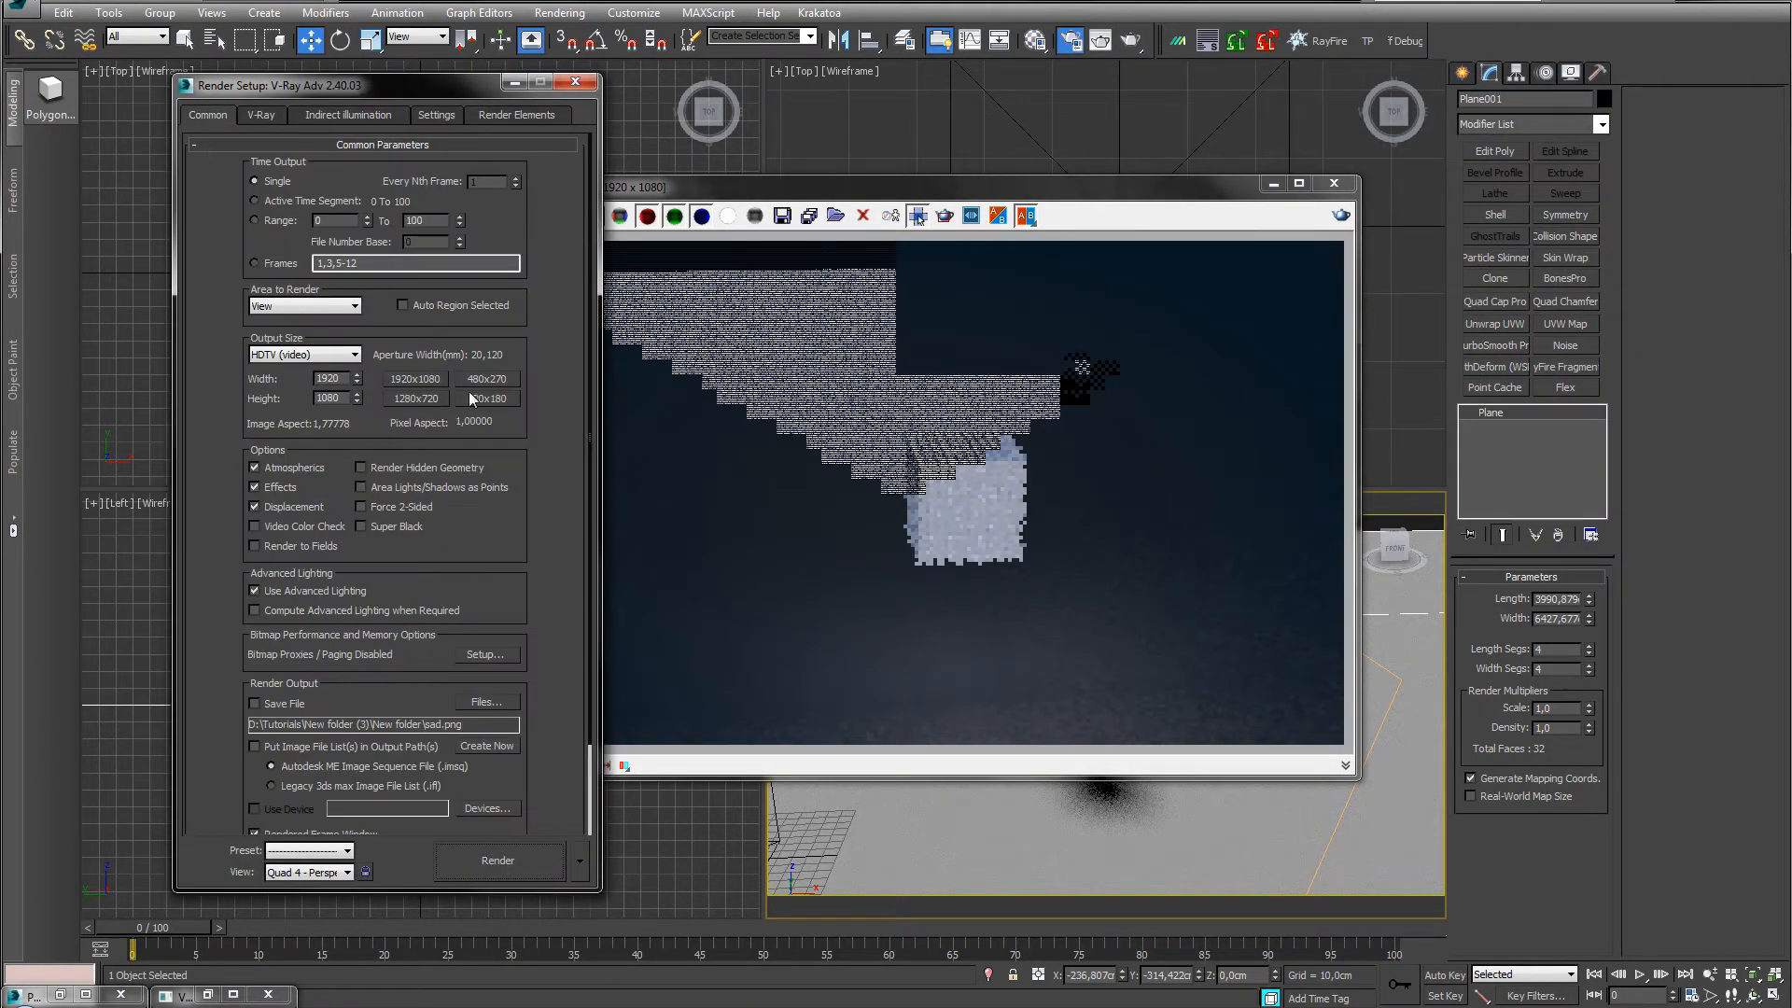
click(416, 399)
drag(361, 427, 374, 732)
drag(594, 296, 676, 26)
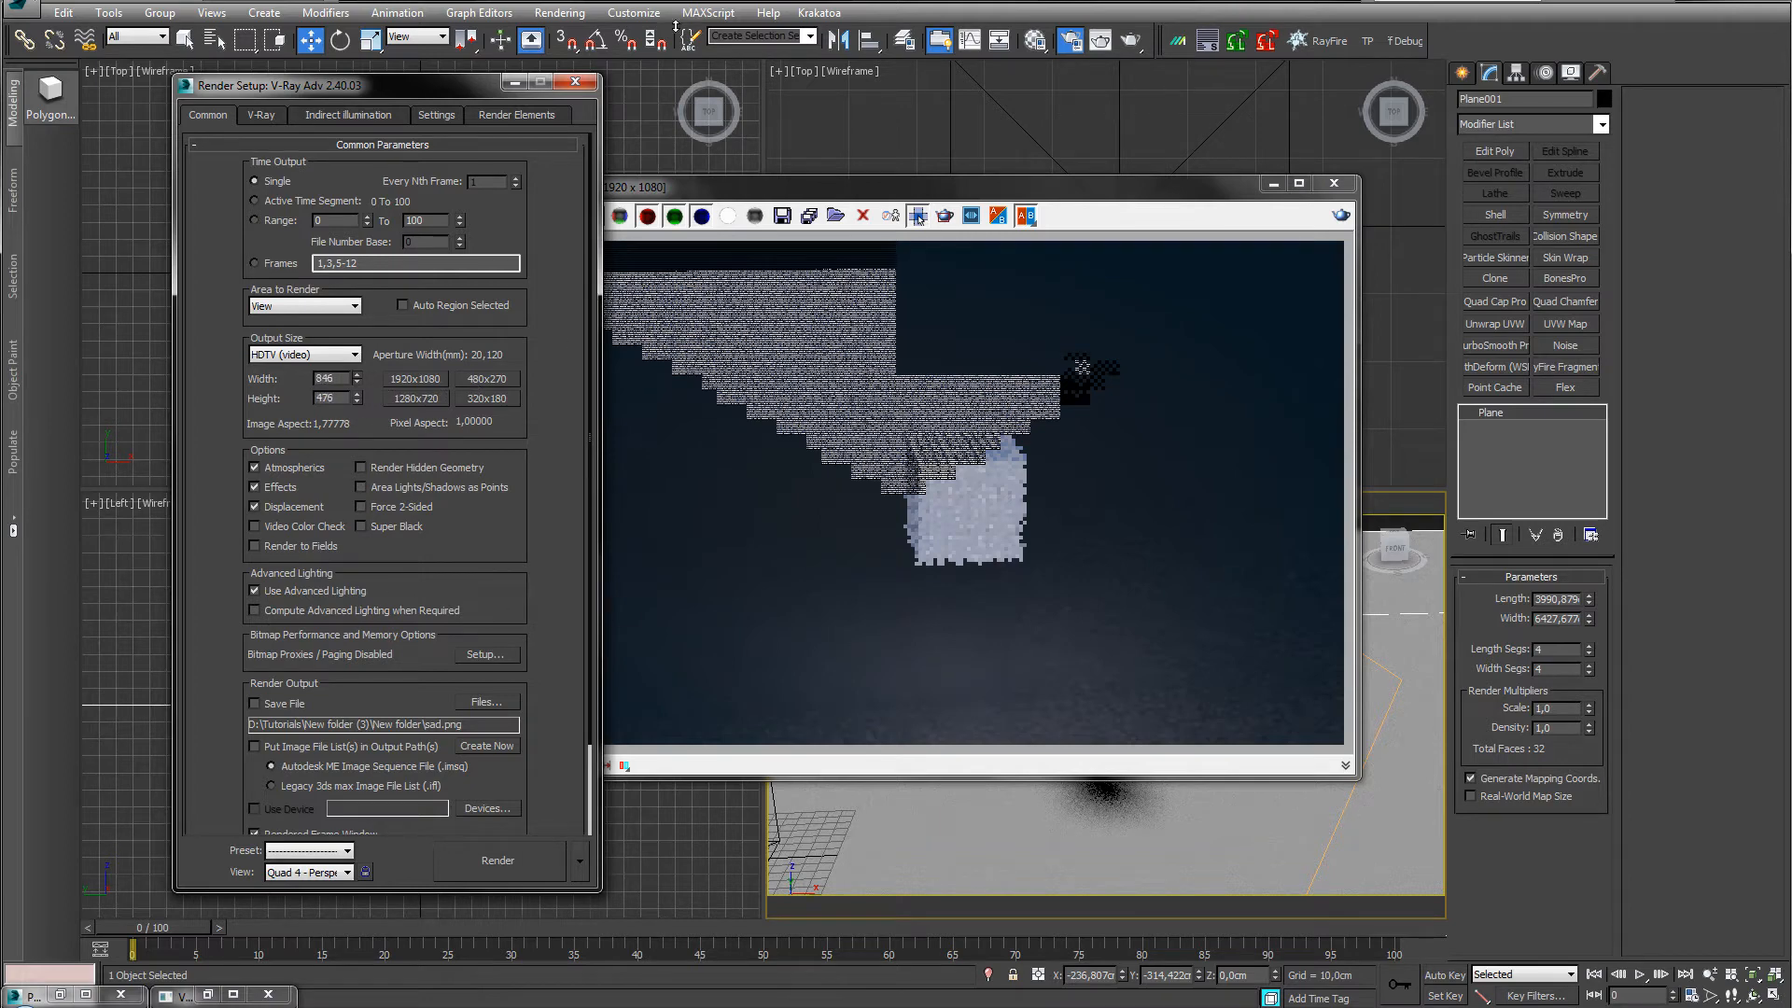
click(581, 88)
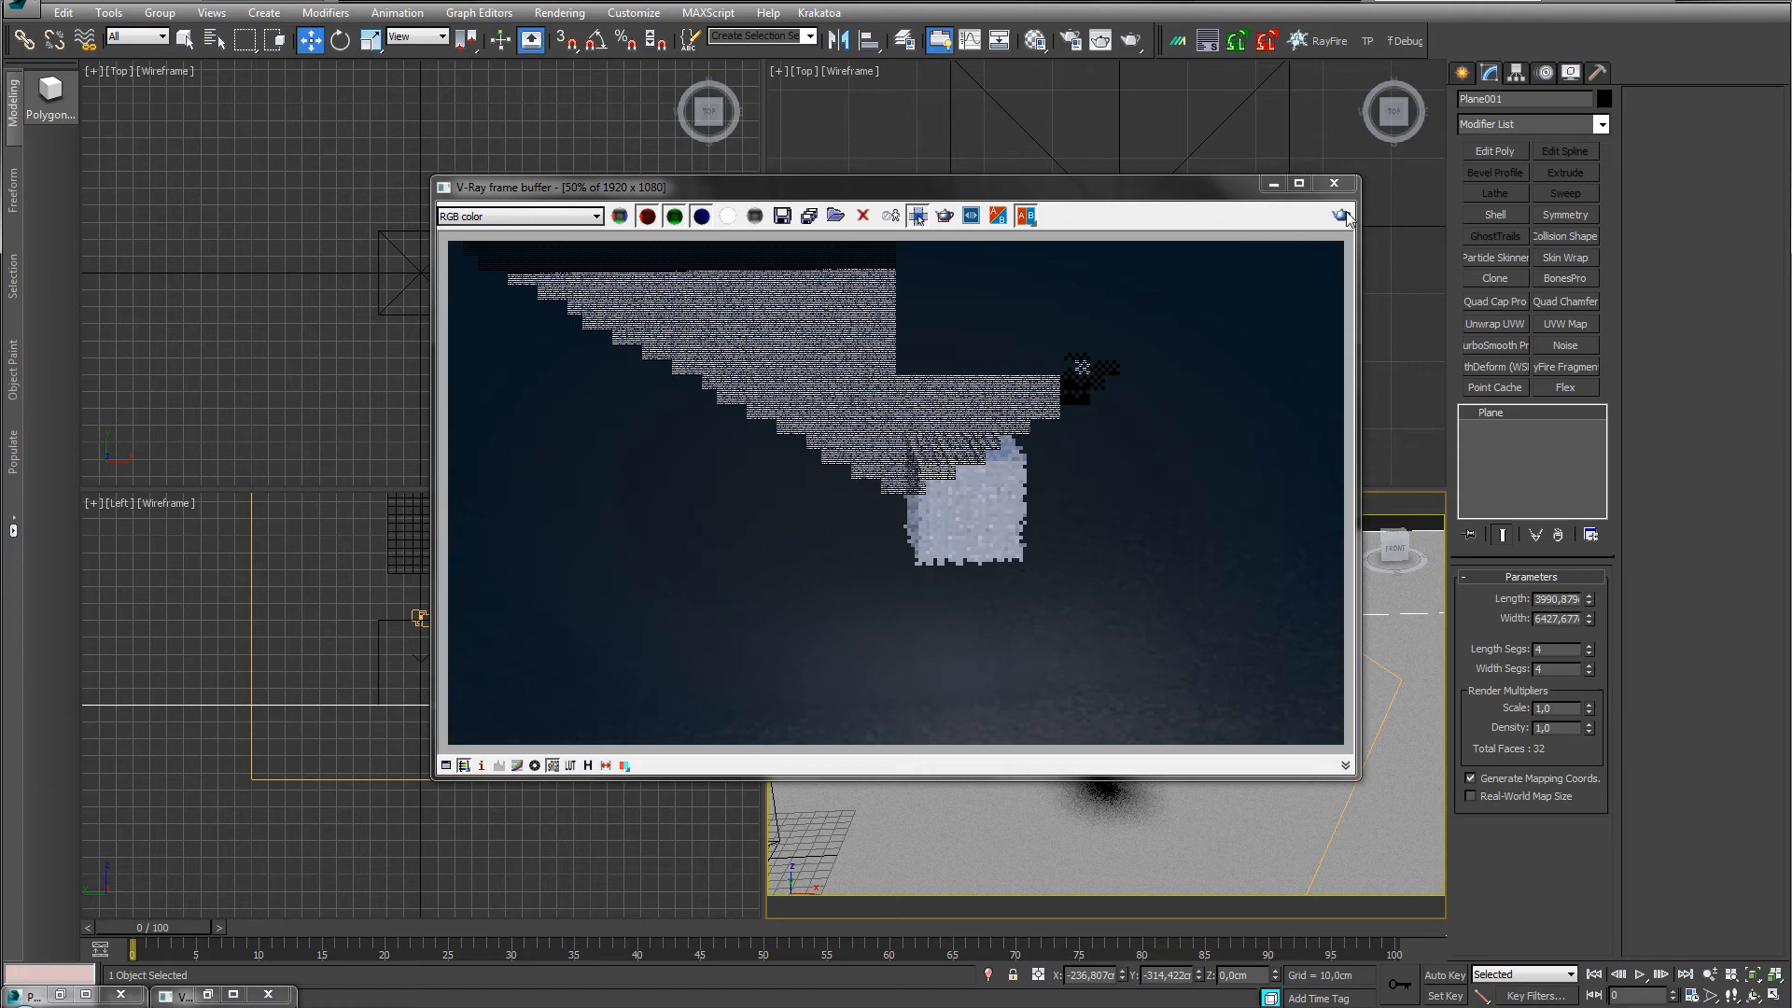
click(1341, 216)
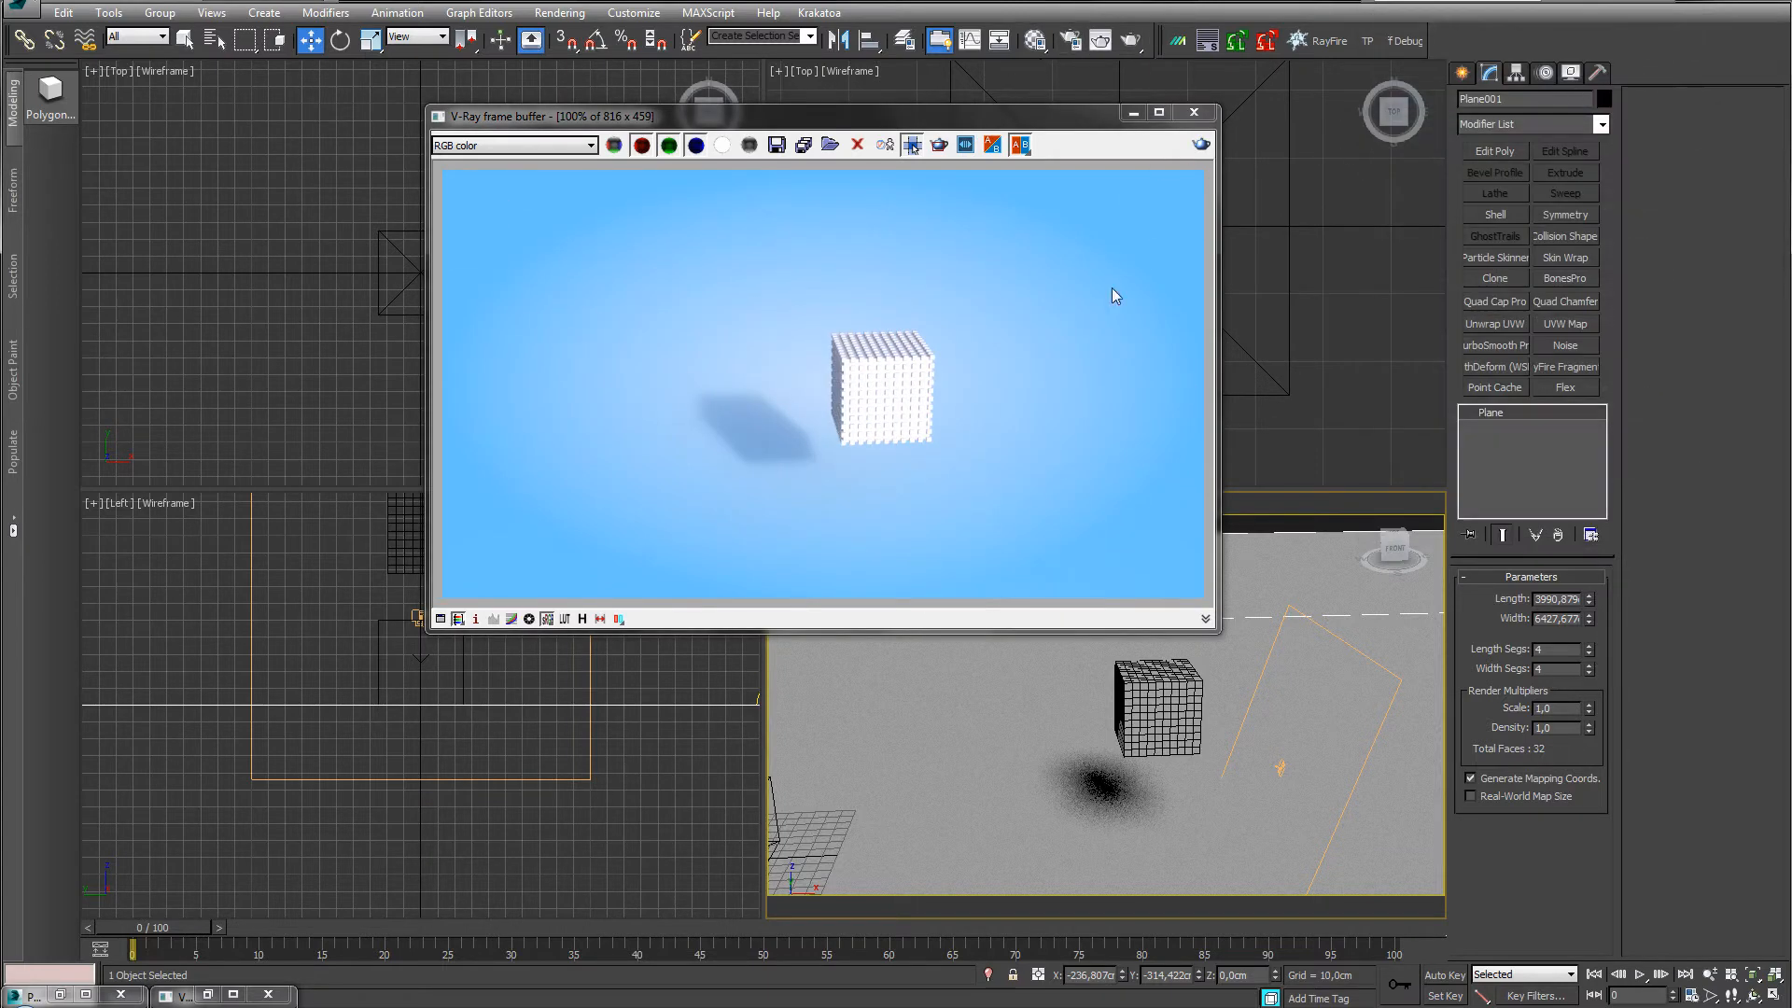
Set the particle source's Render operator type to None and start a test render of the cube.
key(6)
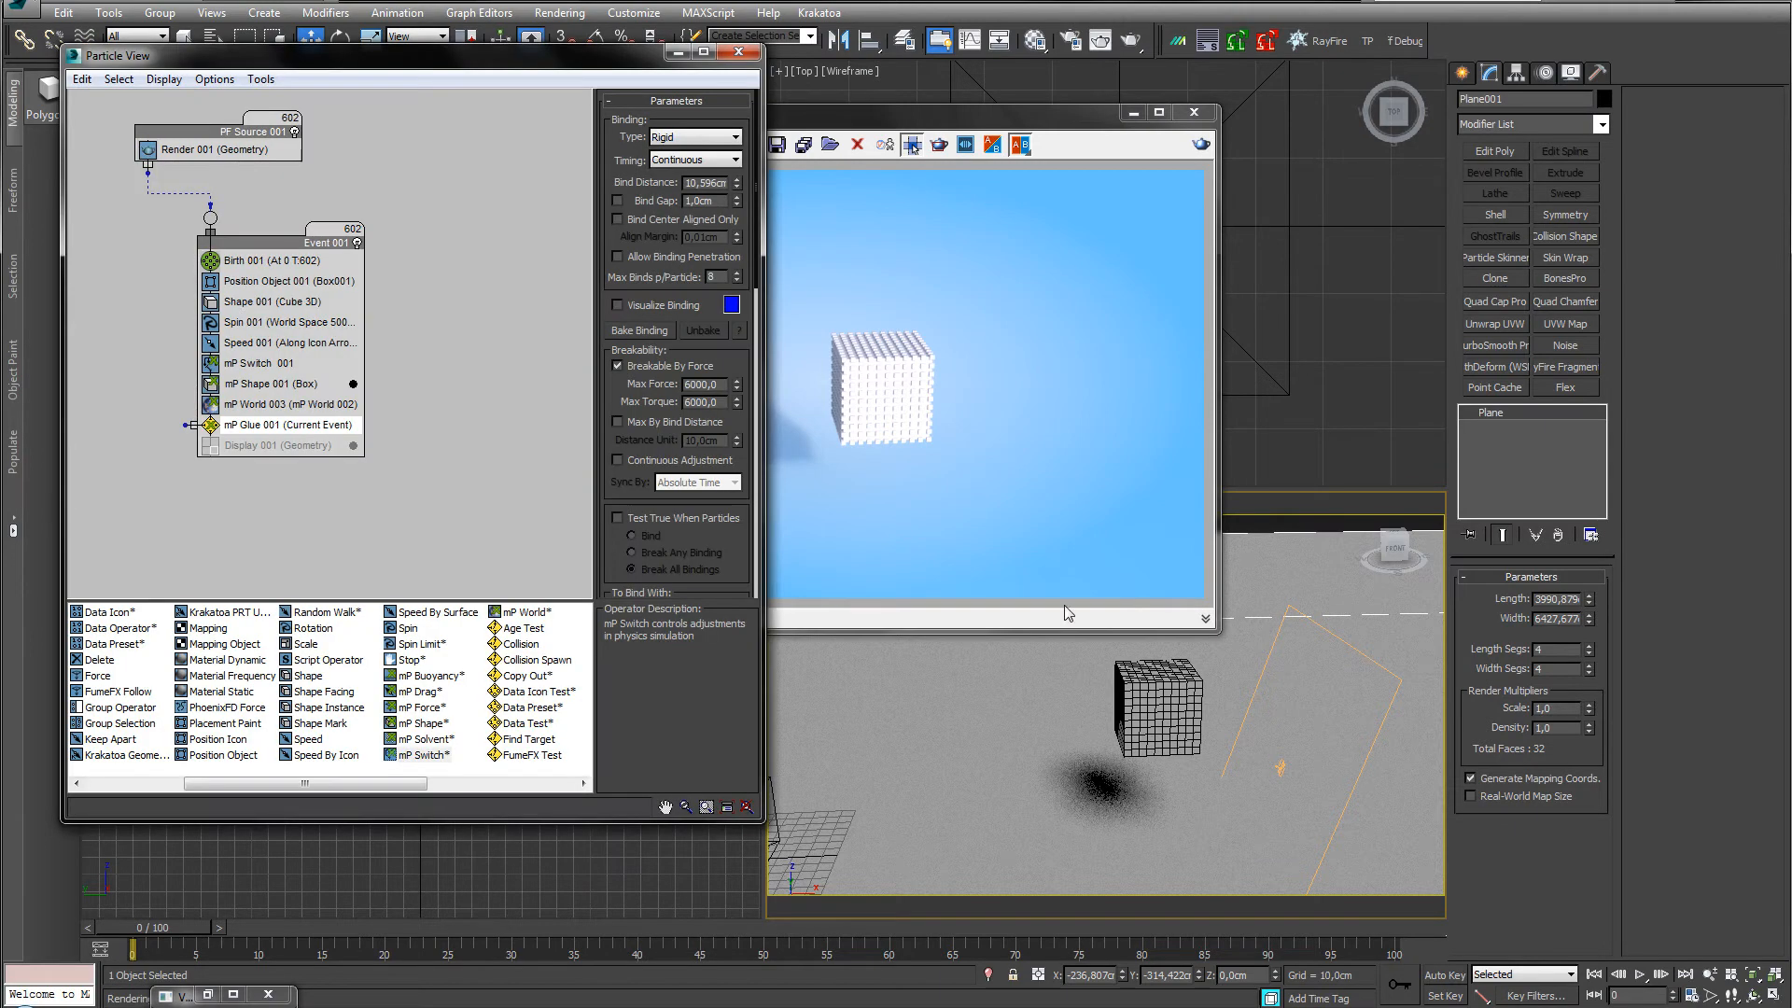
click(240, 152)
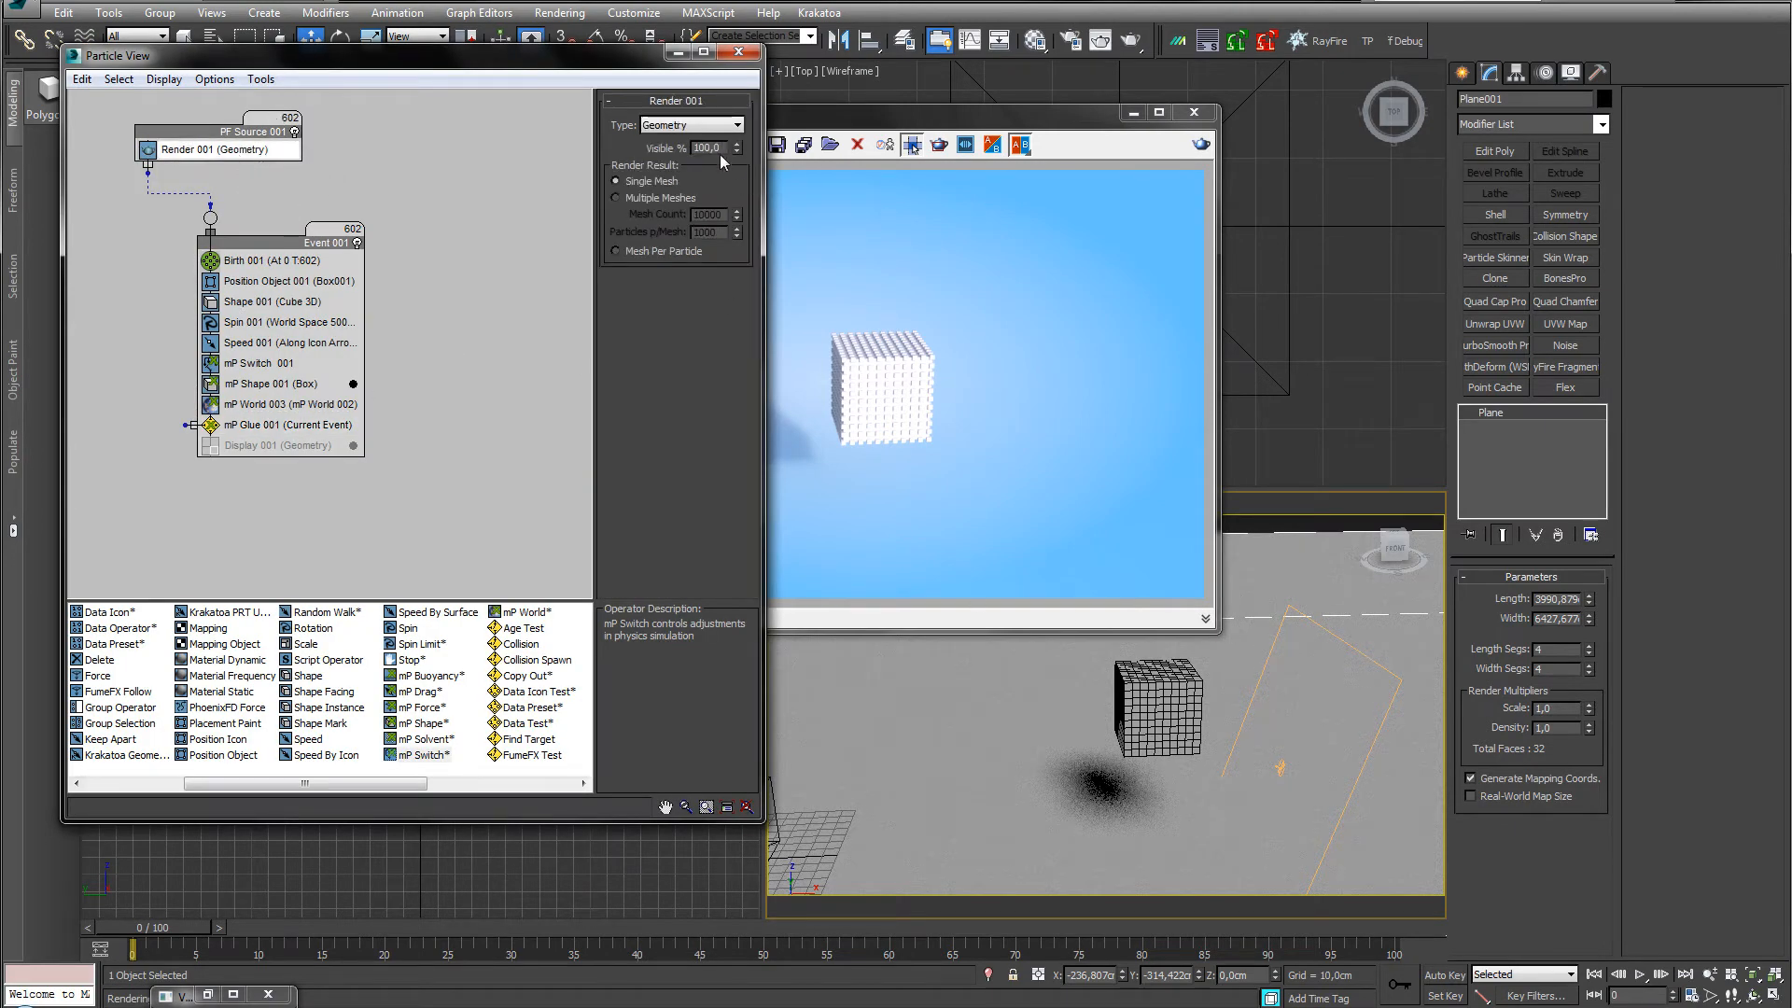
click(686, 127)
click(662, 142)
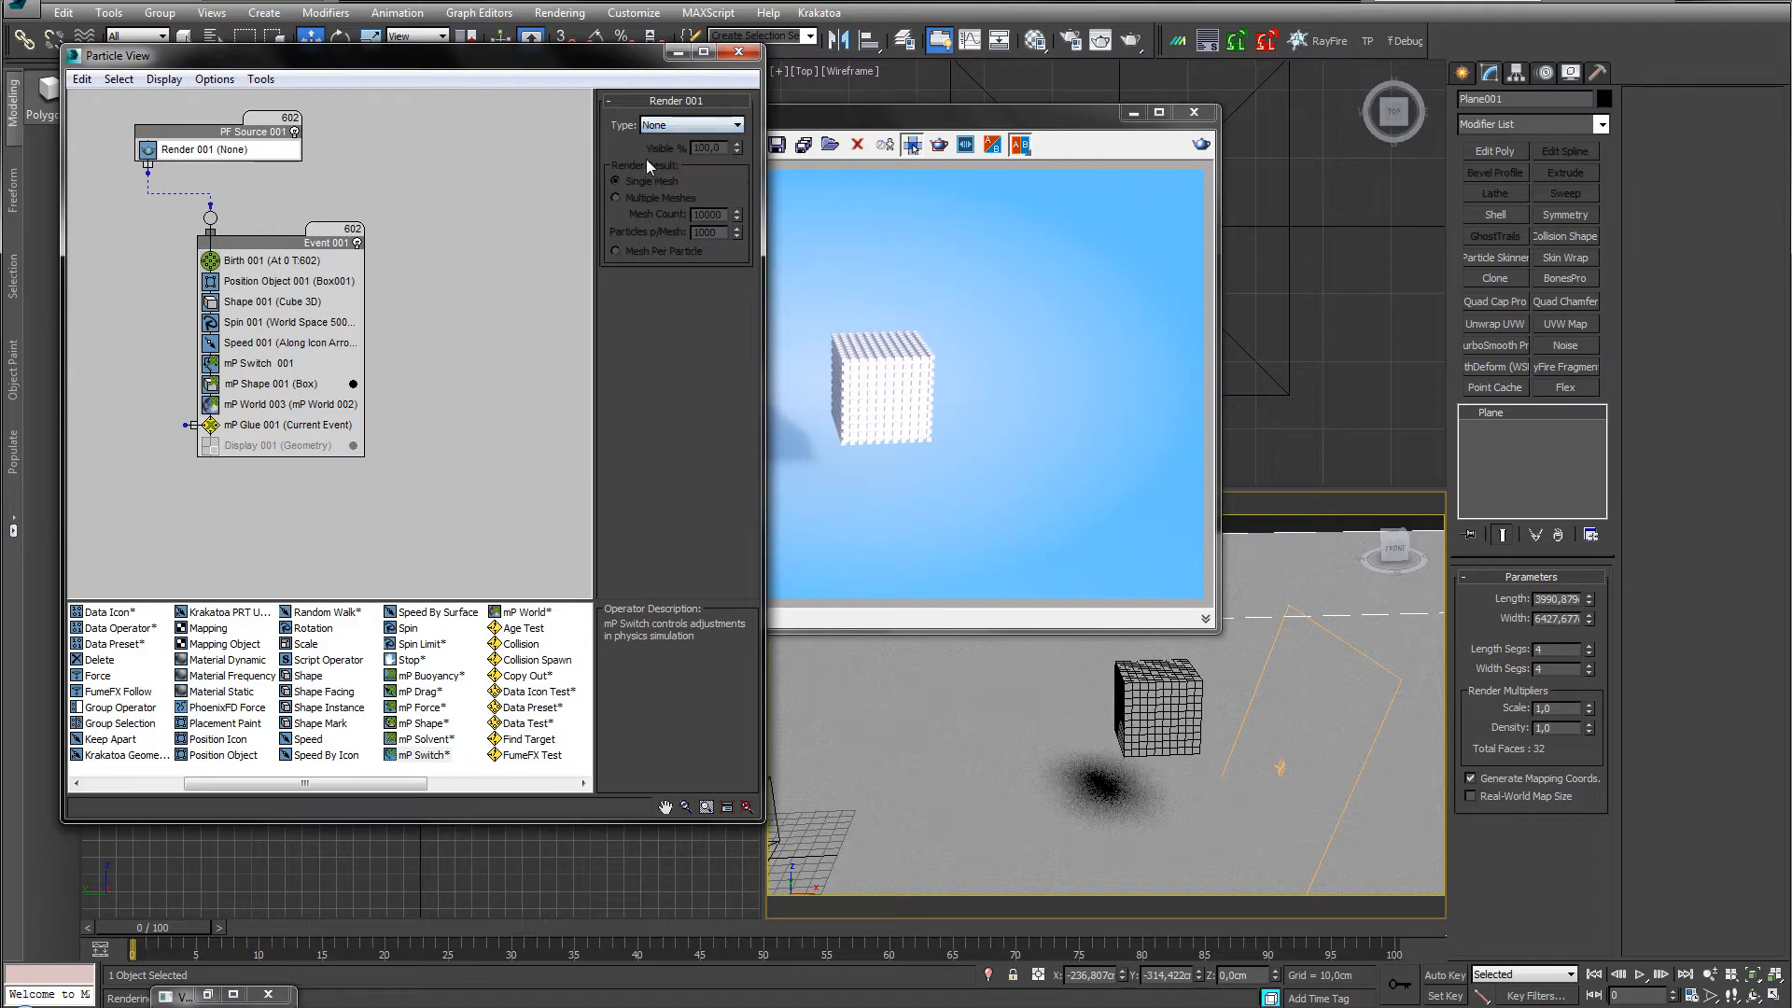
click(1201, 145)
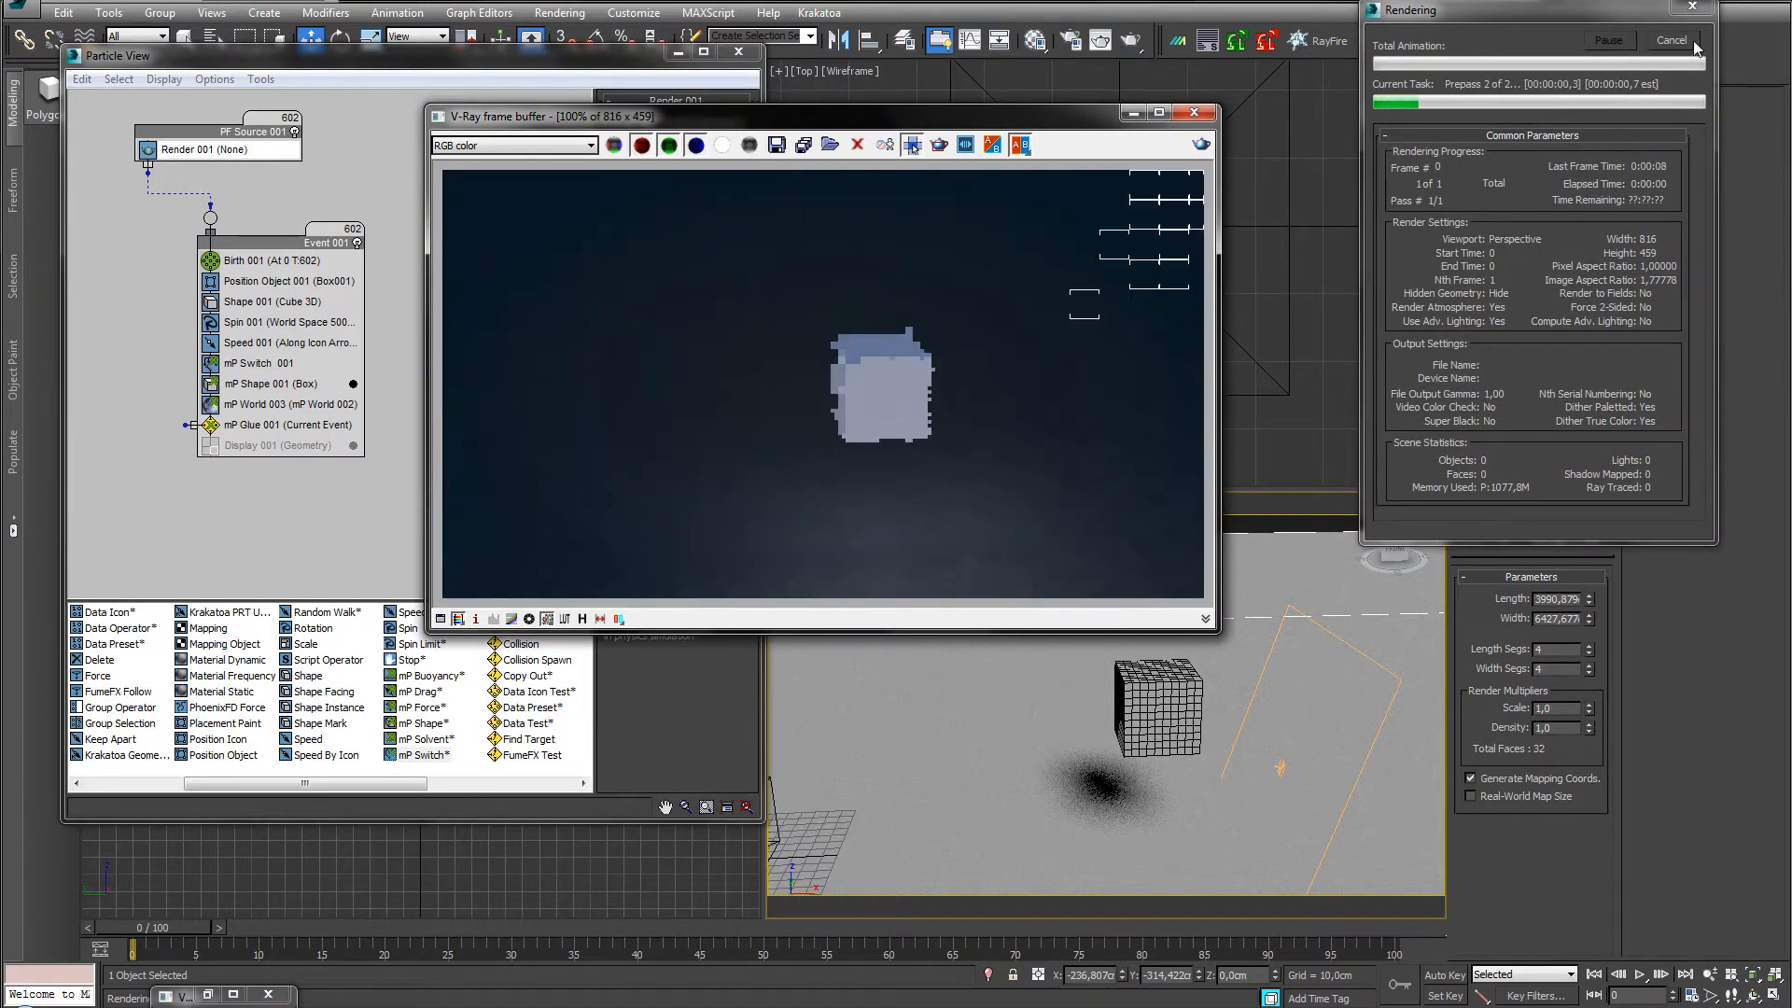
click(1680, 42)
click(1133, 113)
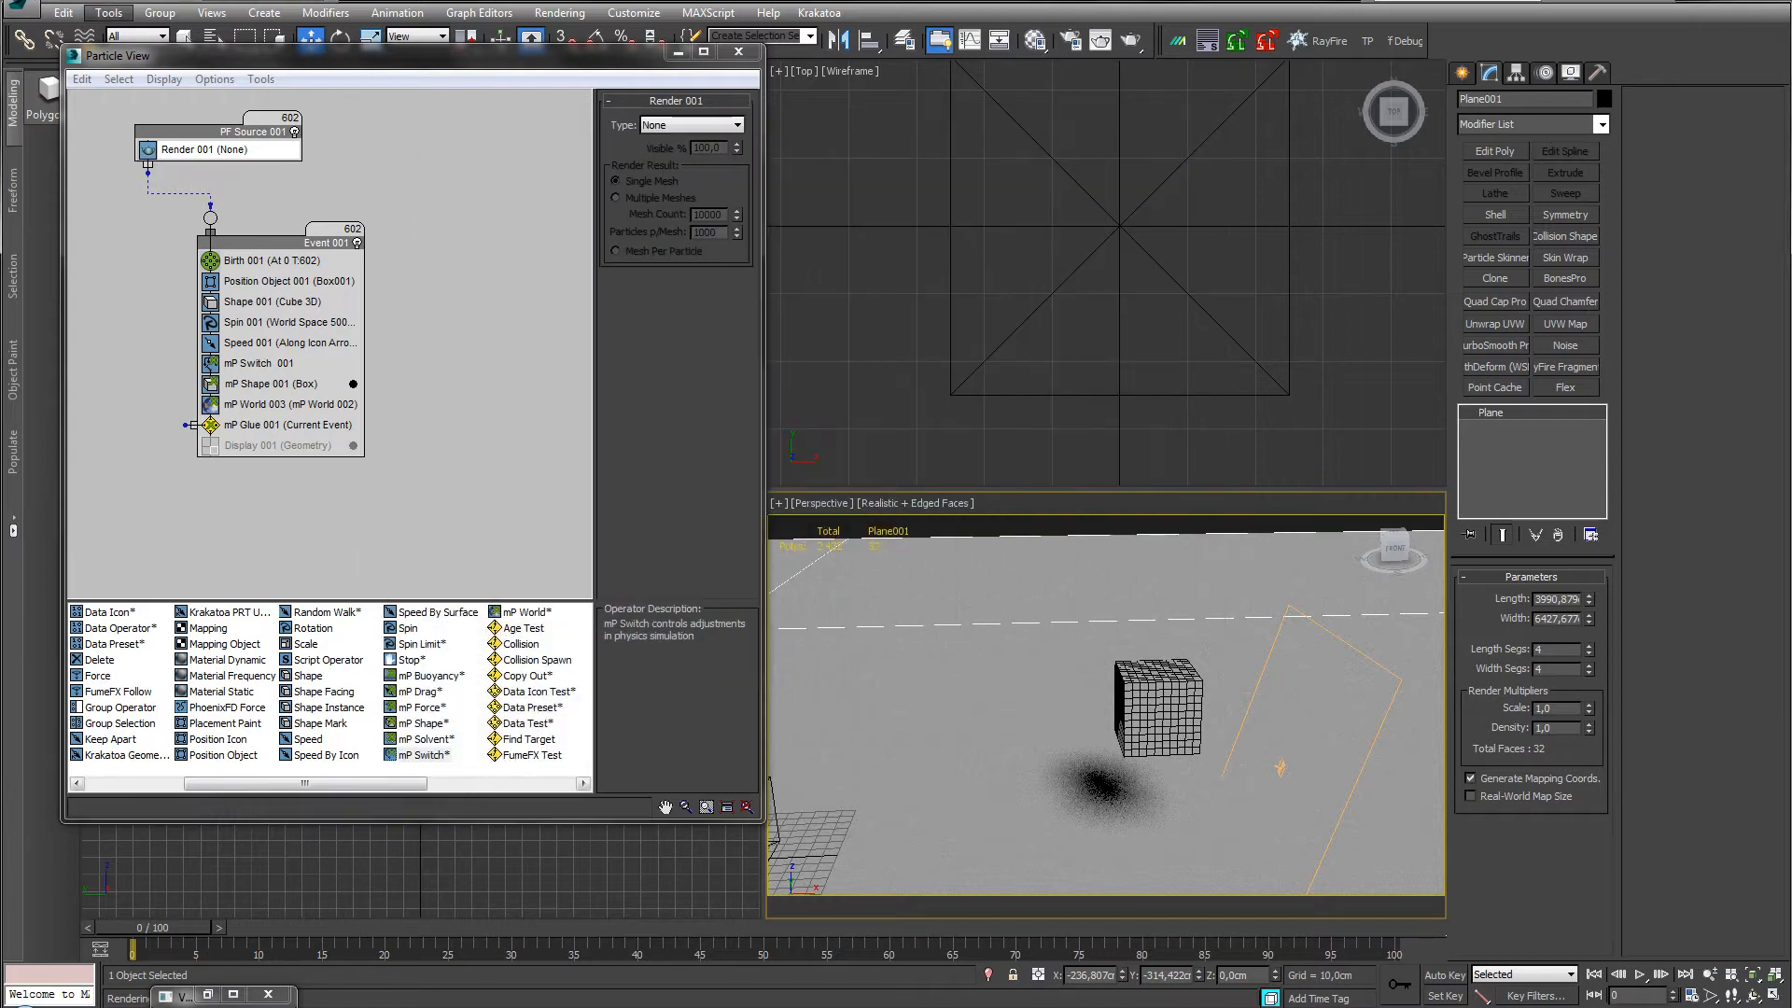
Add a Cache Selective operator to PF Source 001, used at Viewport/Render with Integration Step sampling.
click(489, 782)
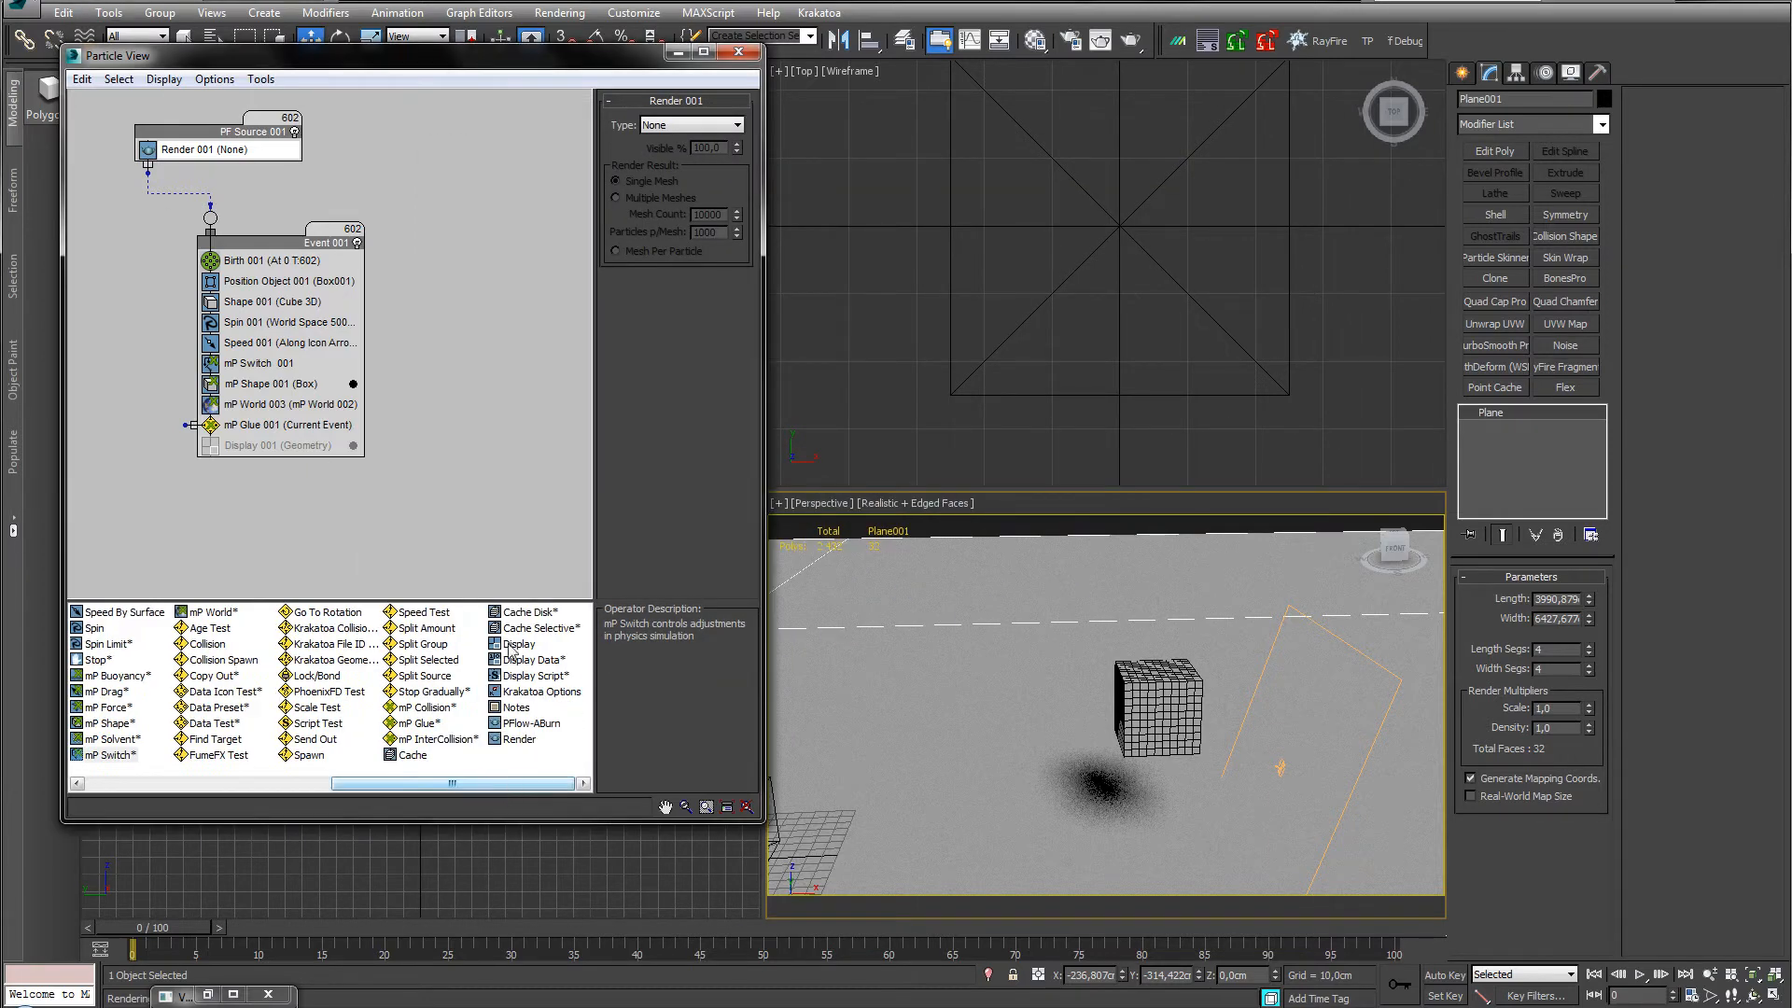
drag(532, 628, 213, 151)
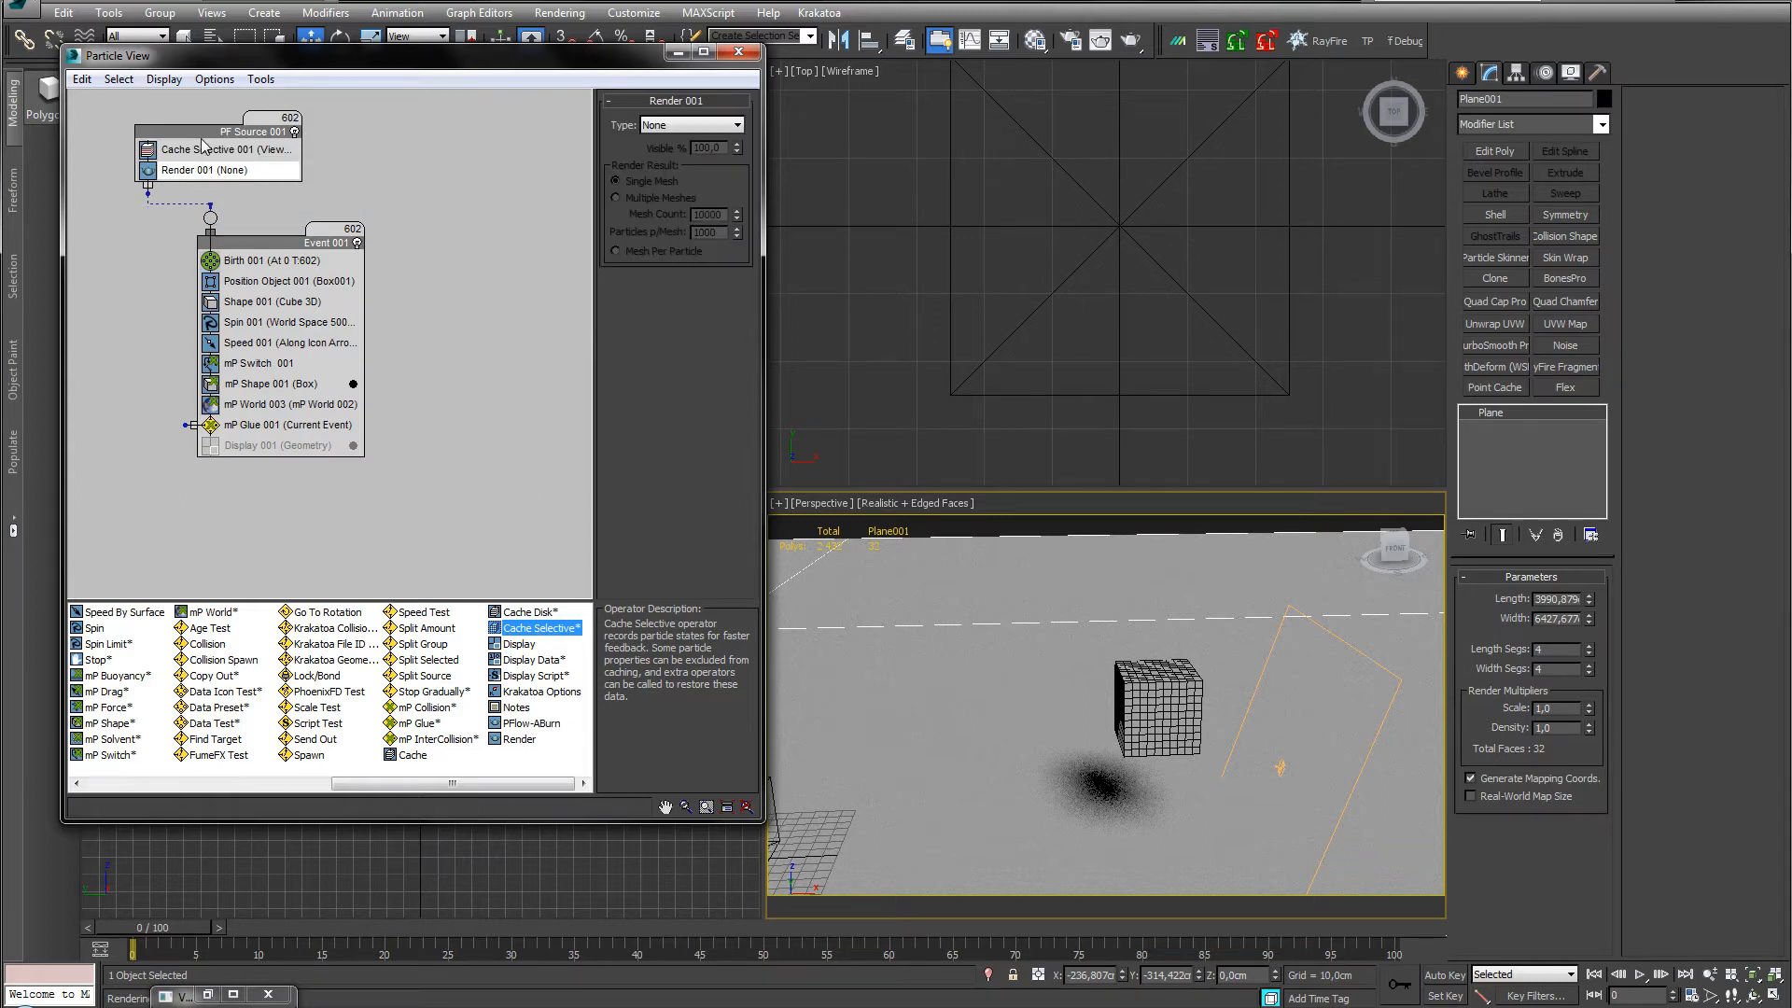
click(215, 149)
click(695, 126)
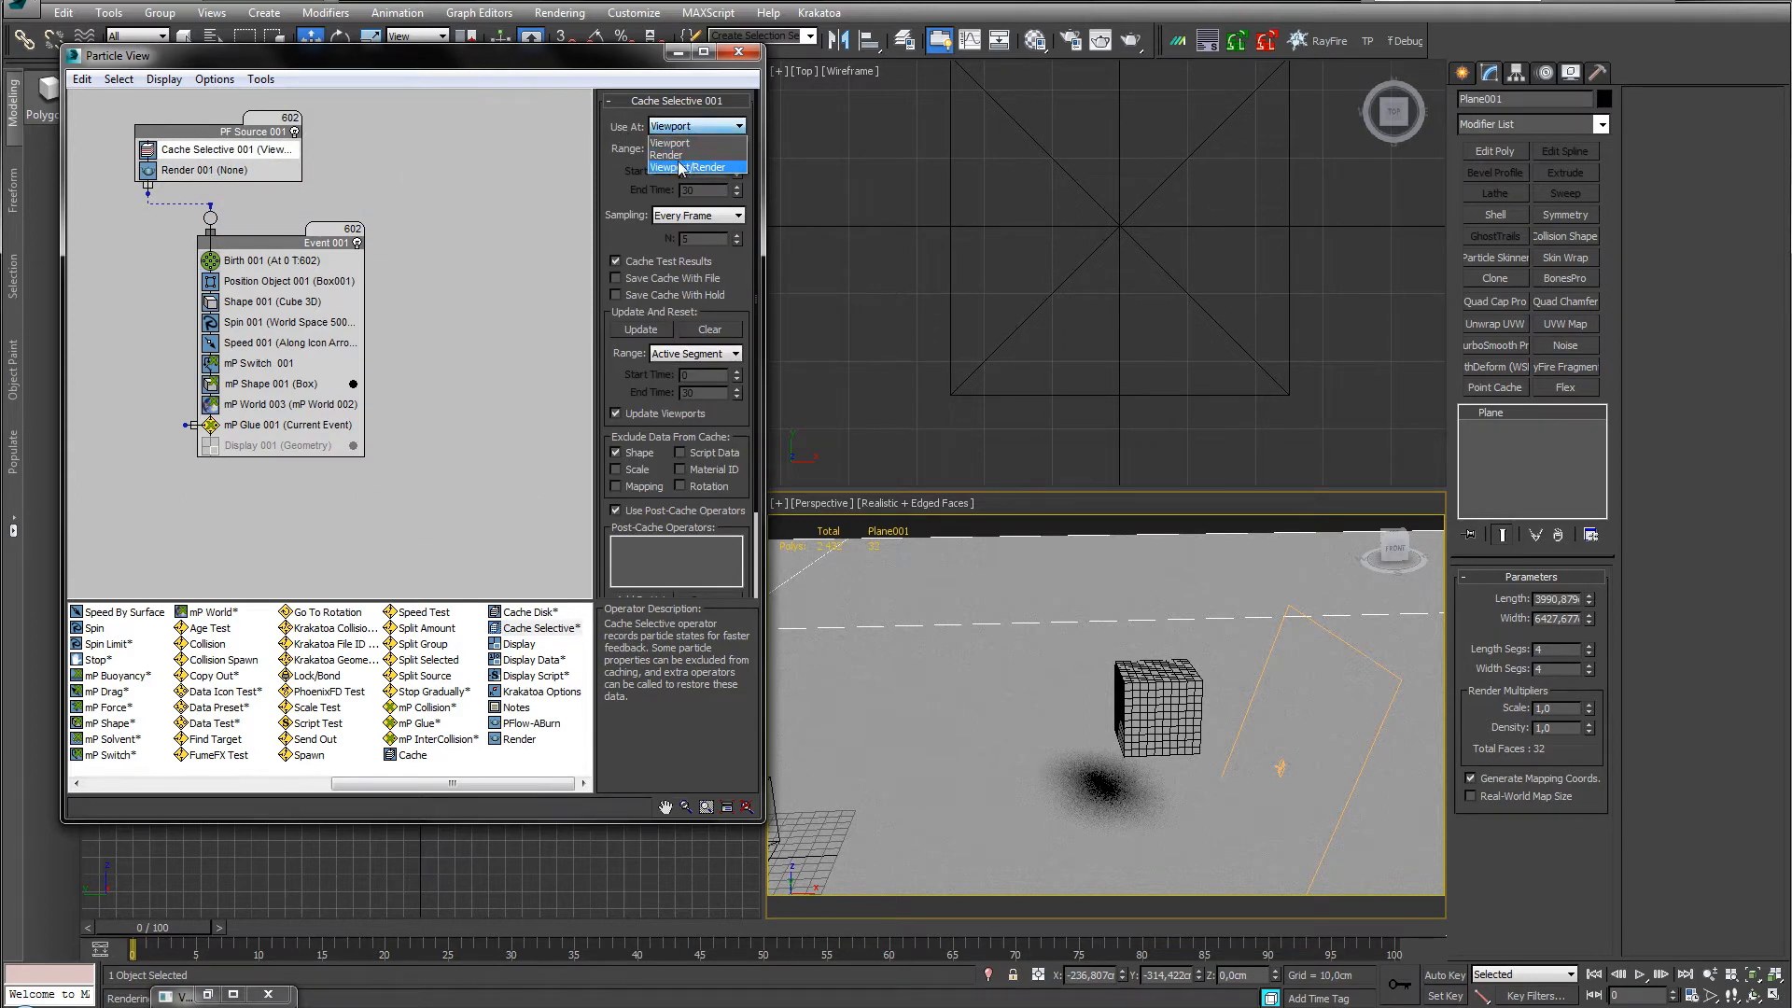
click(672, 162)
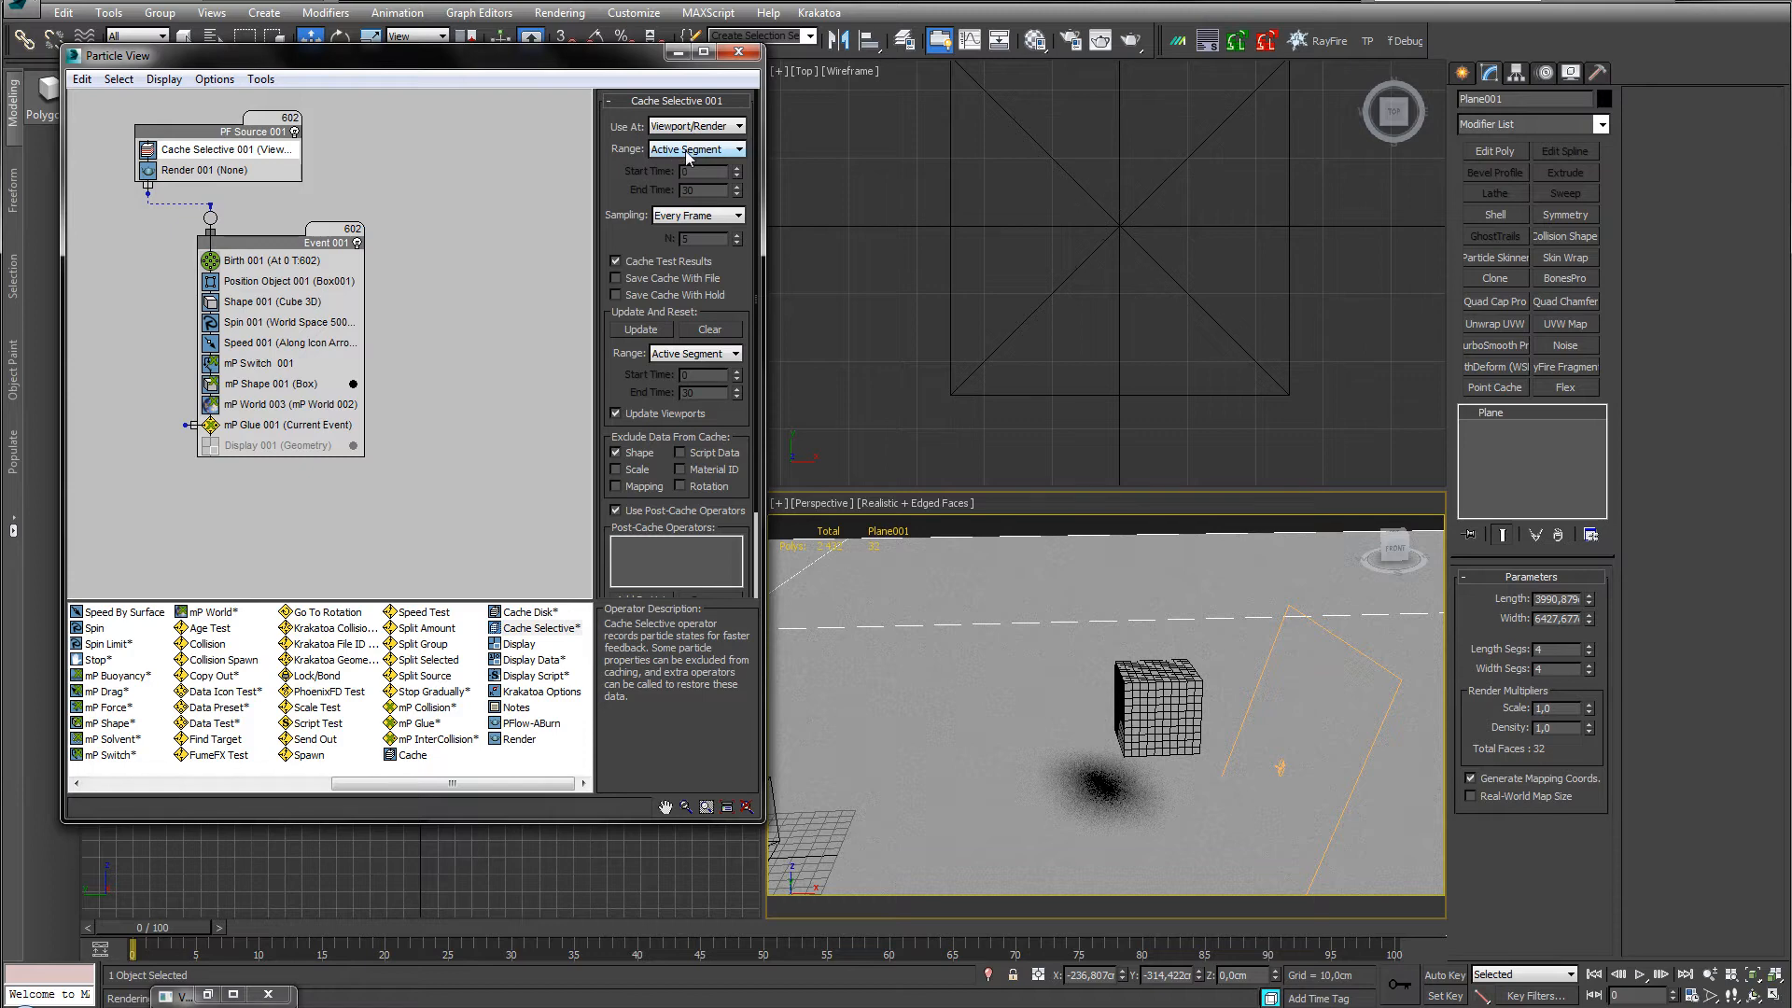
click(672, 218)
click(677, 245)
Disable Update Viewports, stop excluding Shape data from the cache, and generate the particle cache for the active segment.
drag(628, 244, 629, 203)
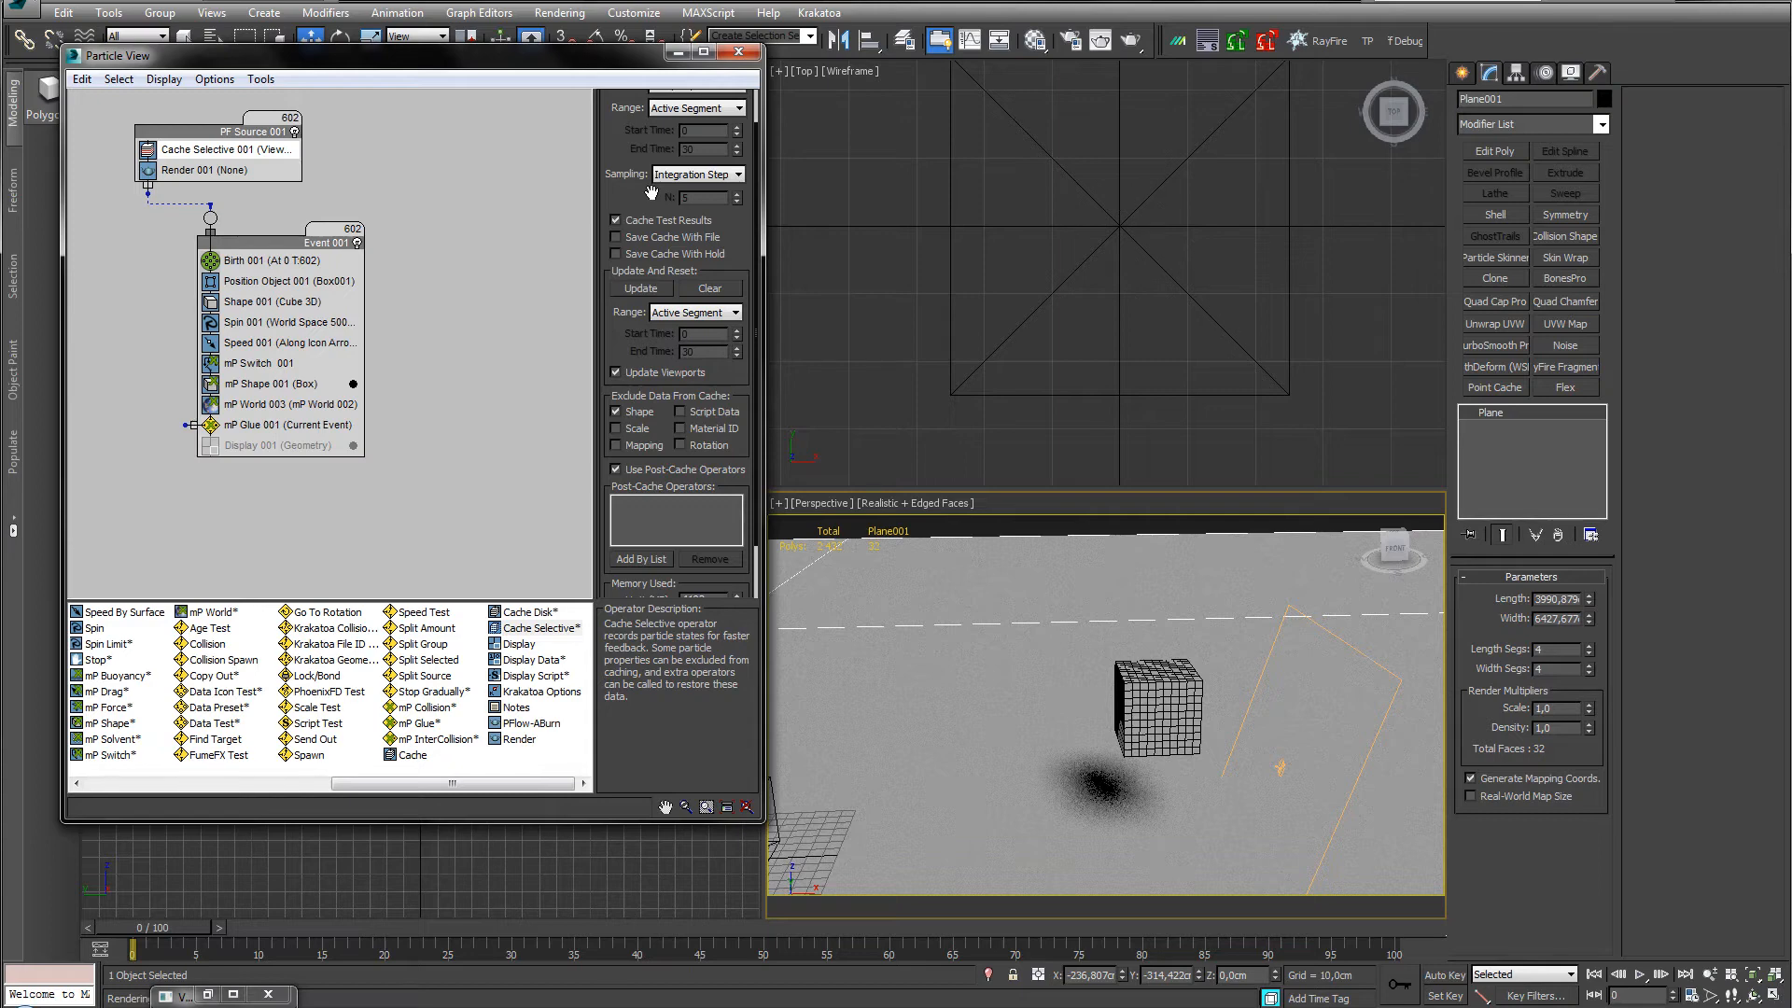
scroll(637, 194, down, 2)
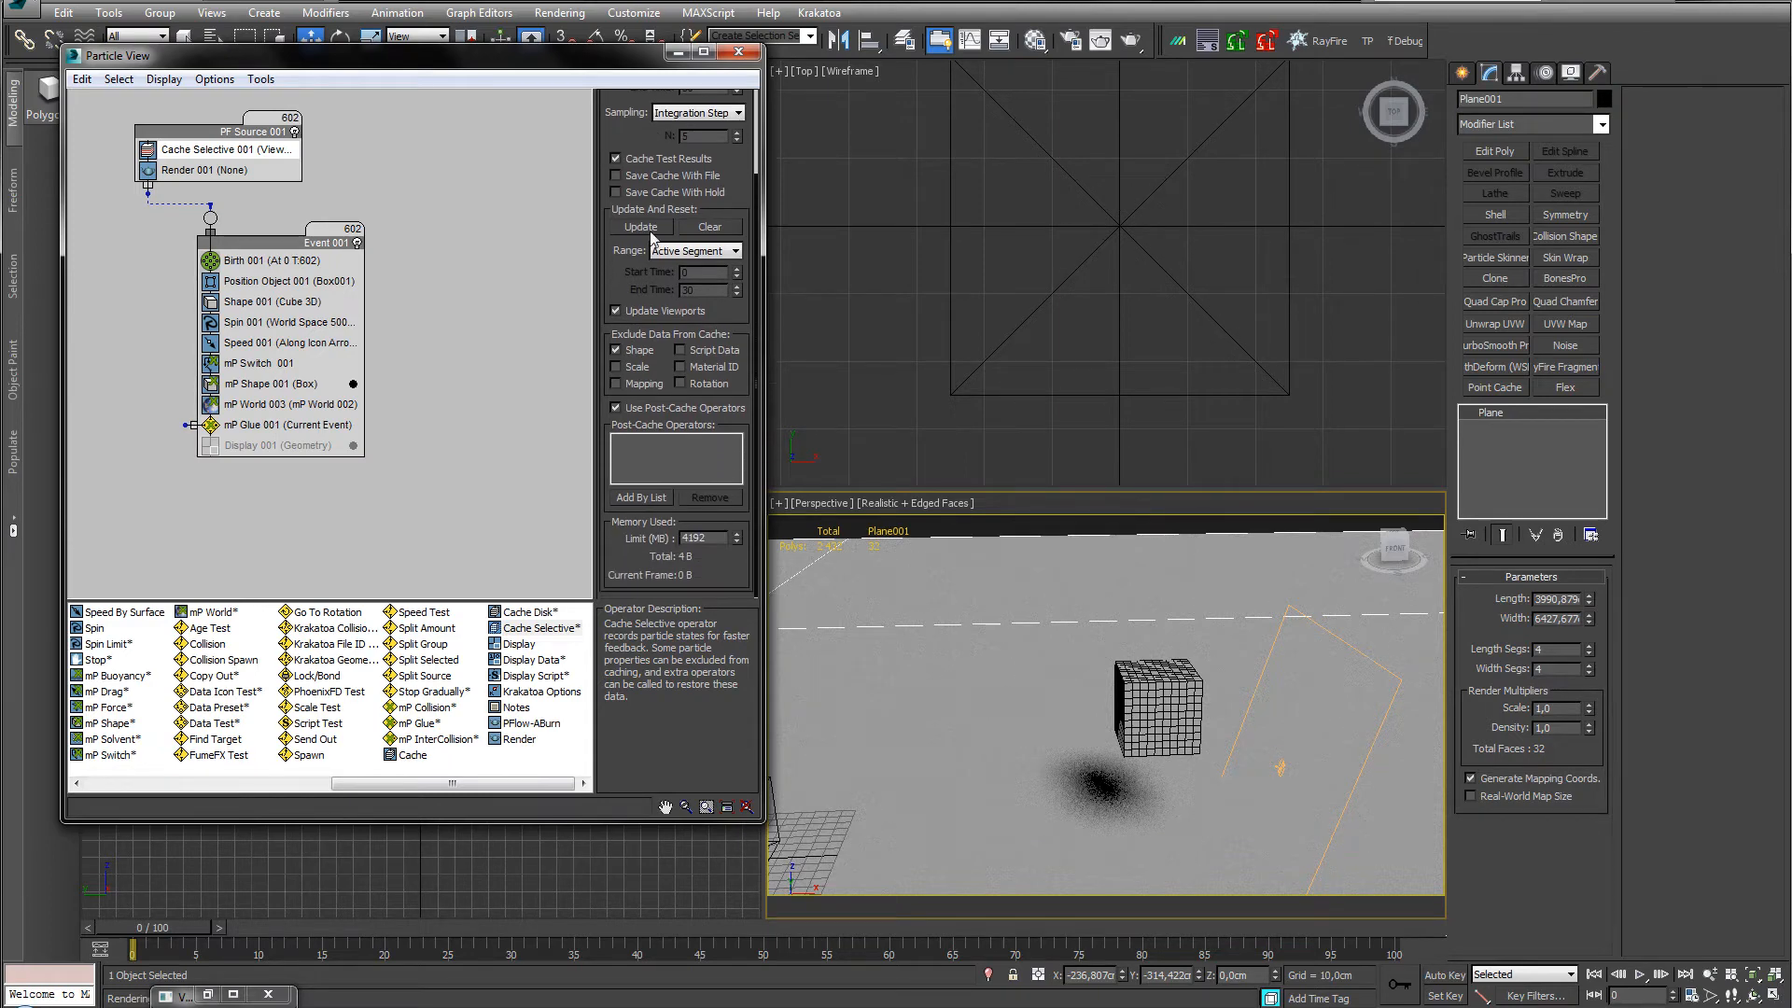
click(616, 310)
click(616, 349)
click(637, 228)
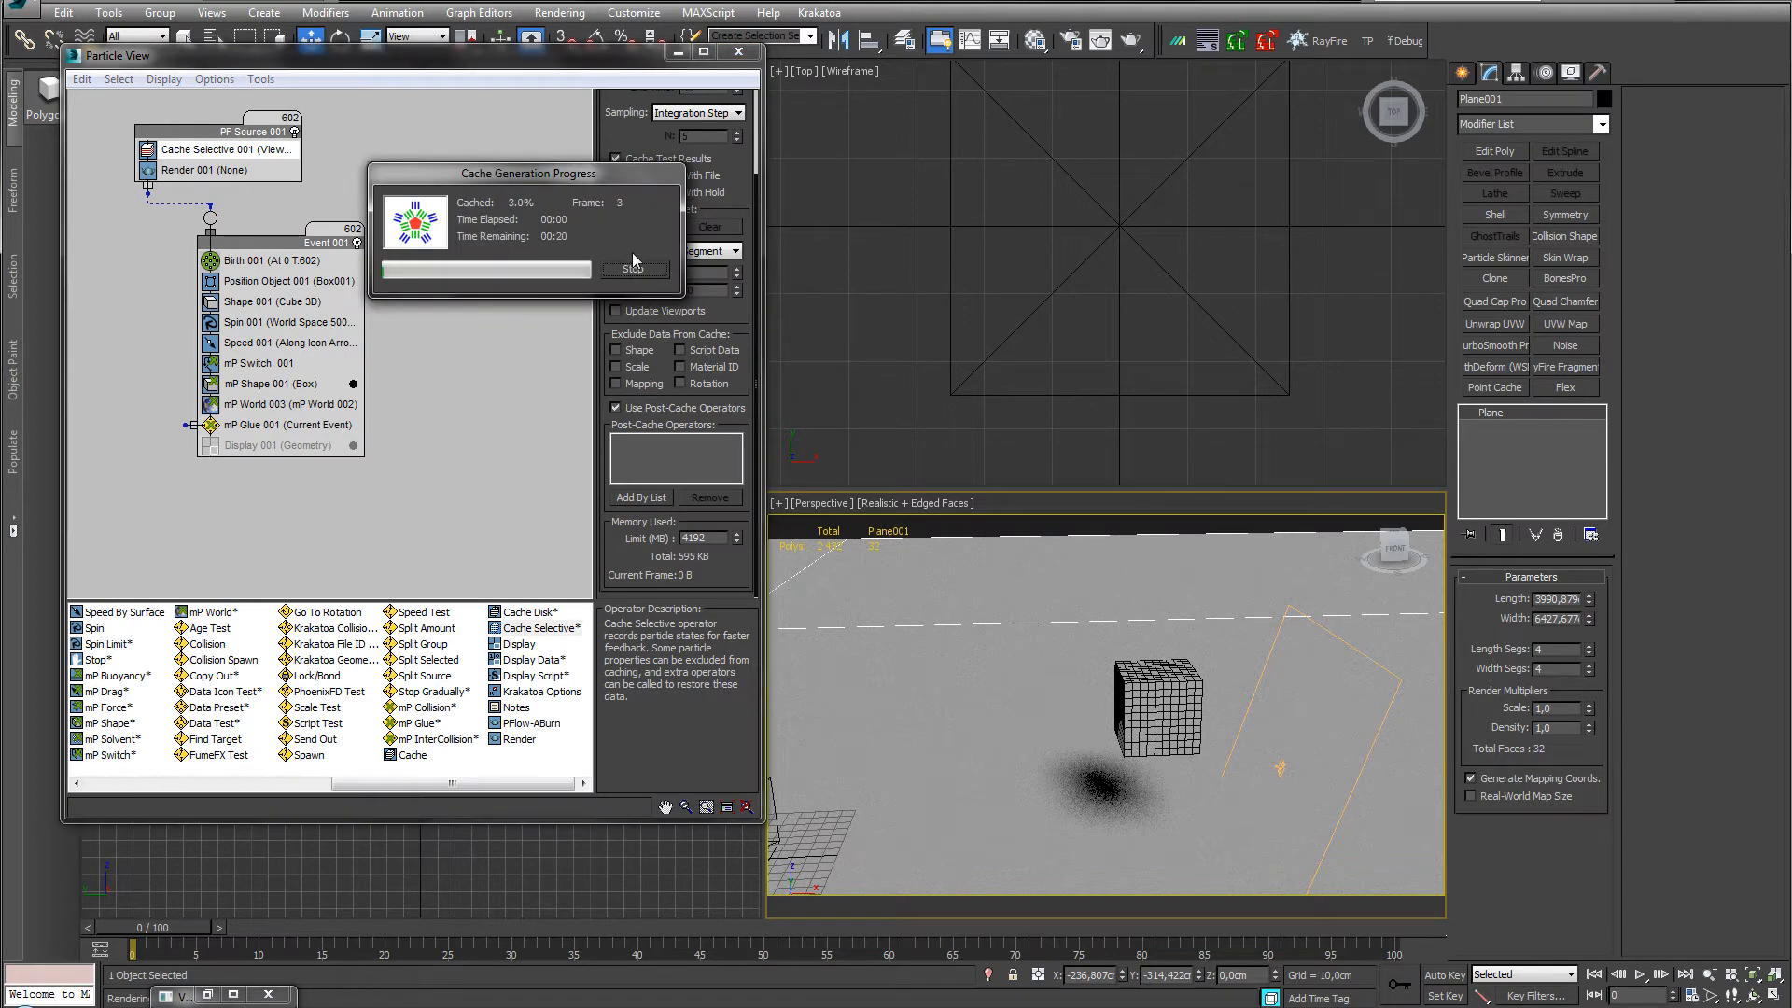
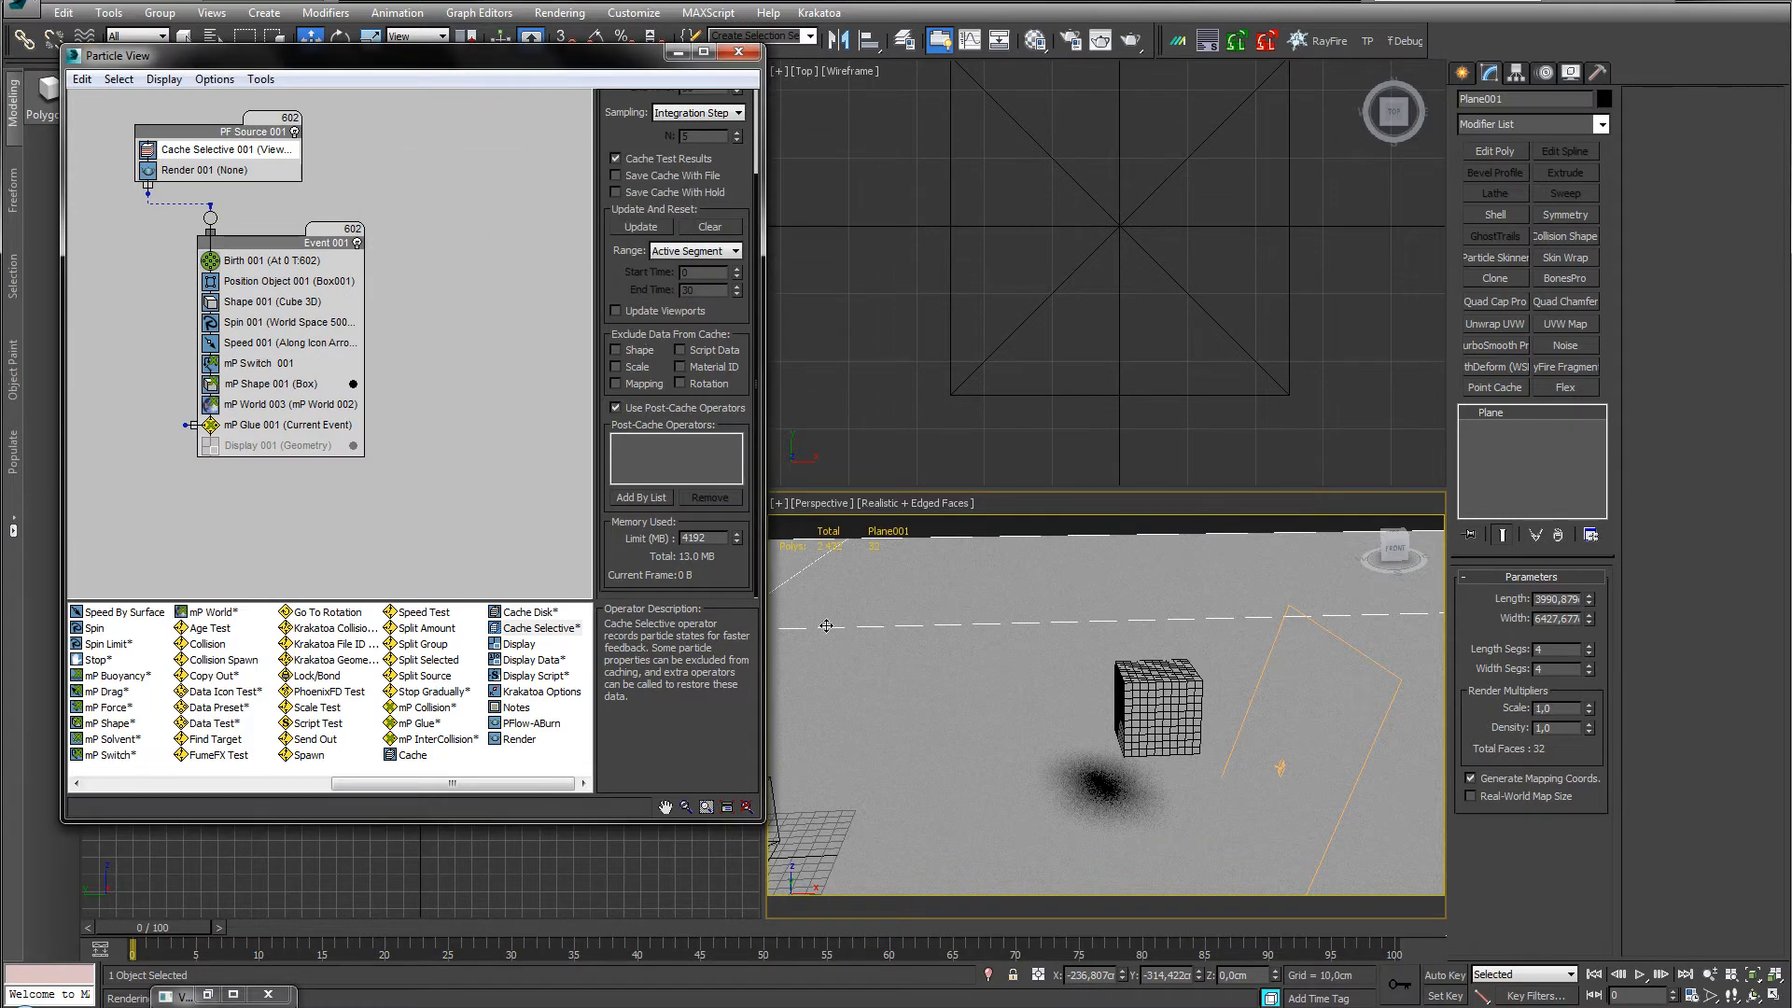
Select the particle-skinned cube Box002 in the perspective view and open the ATK animation toolkit.
mouse_move(149, 924)
mouse_down()
mouse_move(248, 935)
mouse_move(150, 939)
mouse_up()
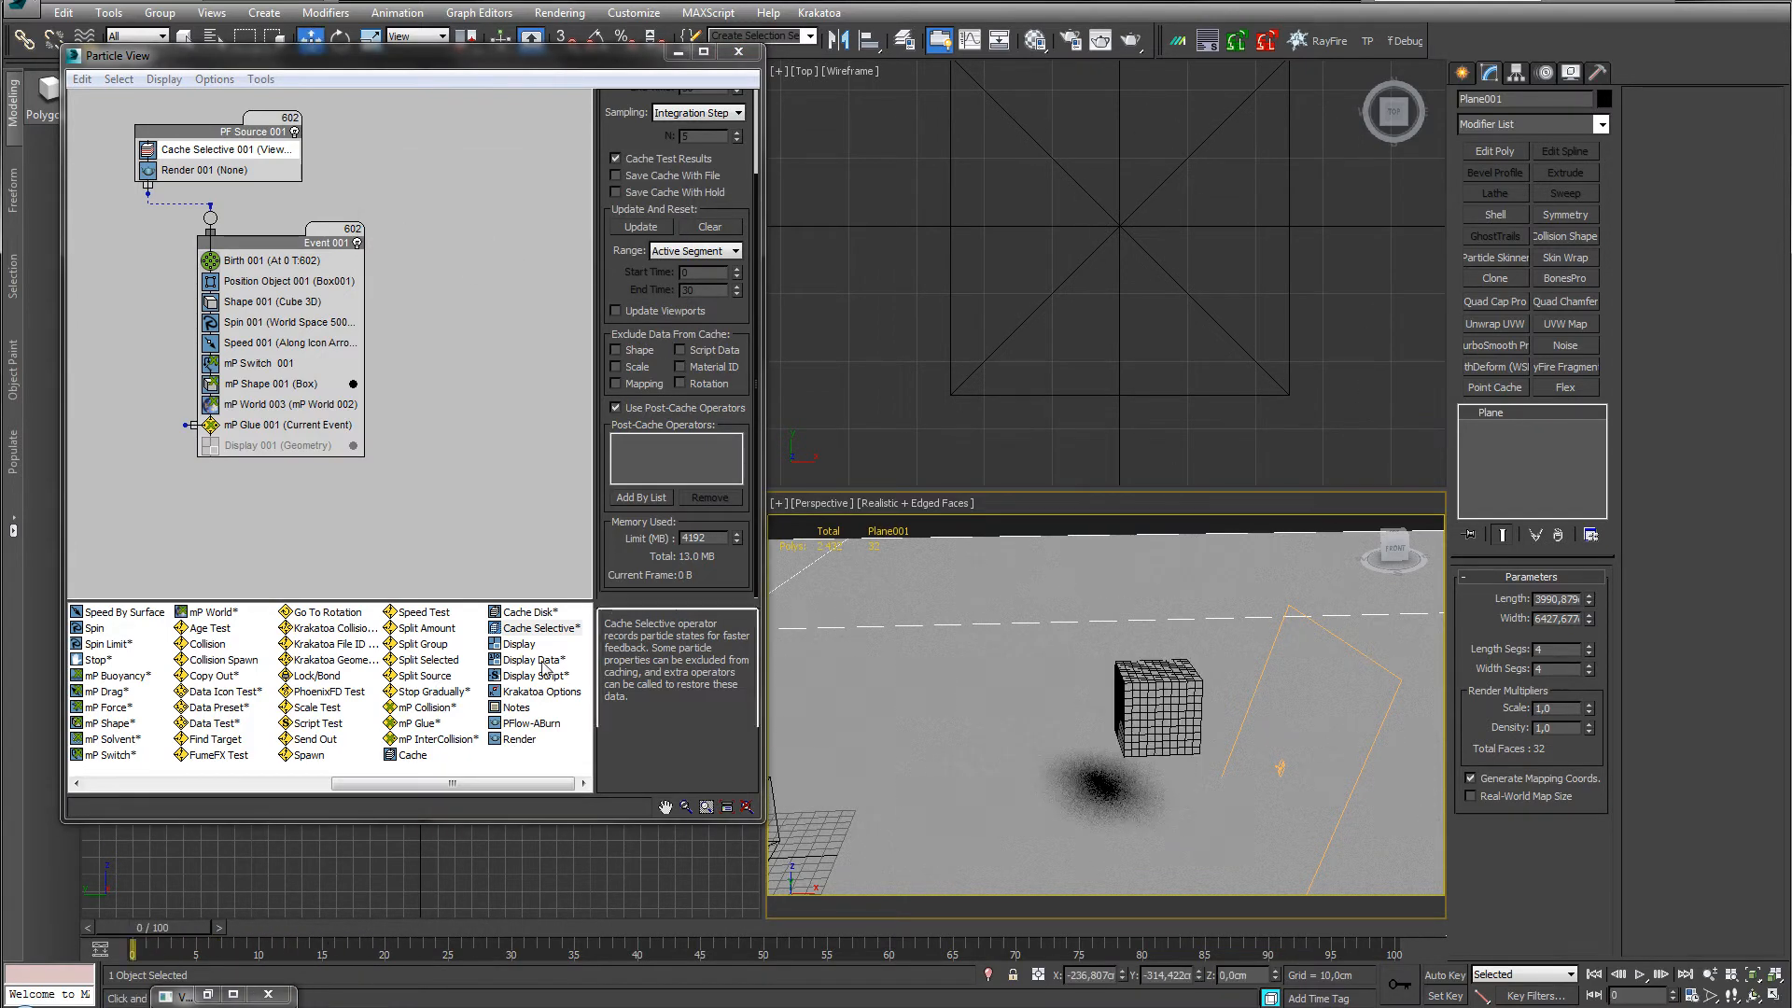
click(679, 53)
middle_drag(980, 754, 1143, 764)
scroll(1104, 717, down, 5)
scroll(1104, 717, up, 2)
scroll(1143, 764, up, 3)
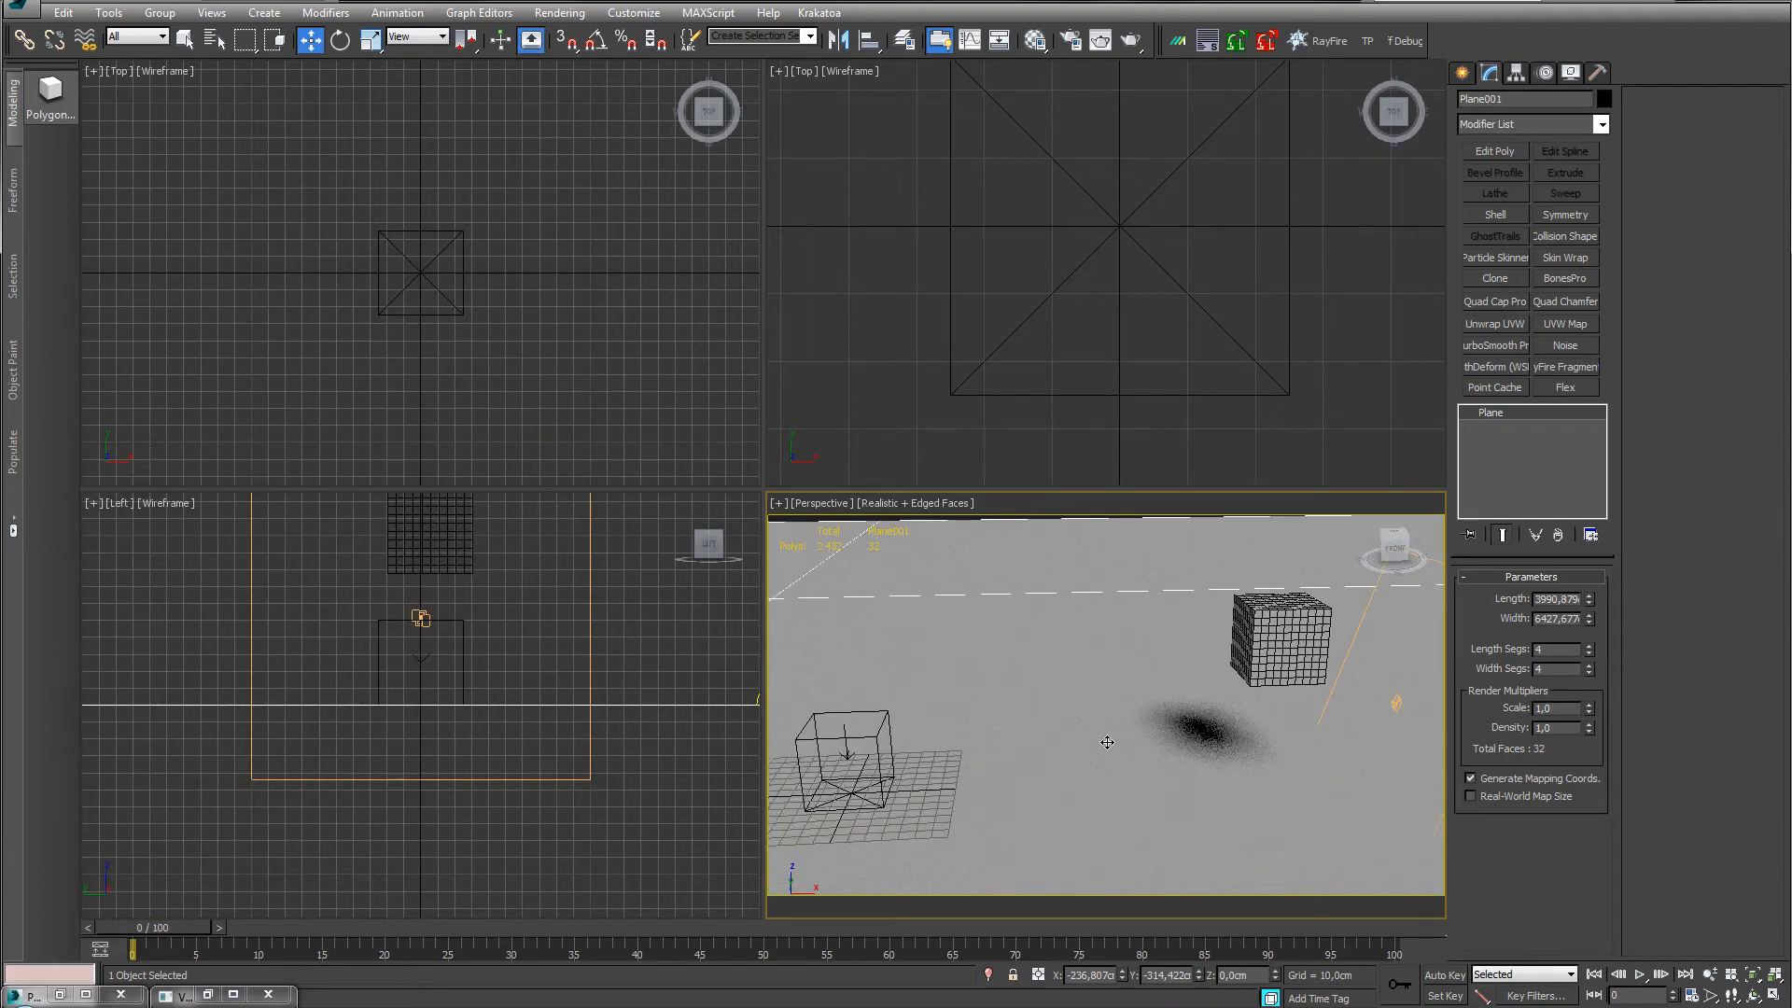
scroll(1106, 742, down, 3)
middle_drag(1094, 737, 1151, 721)
click(1226, 703)
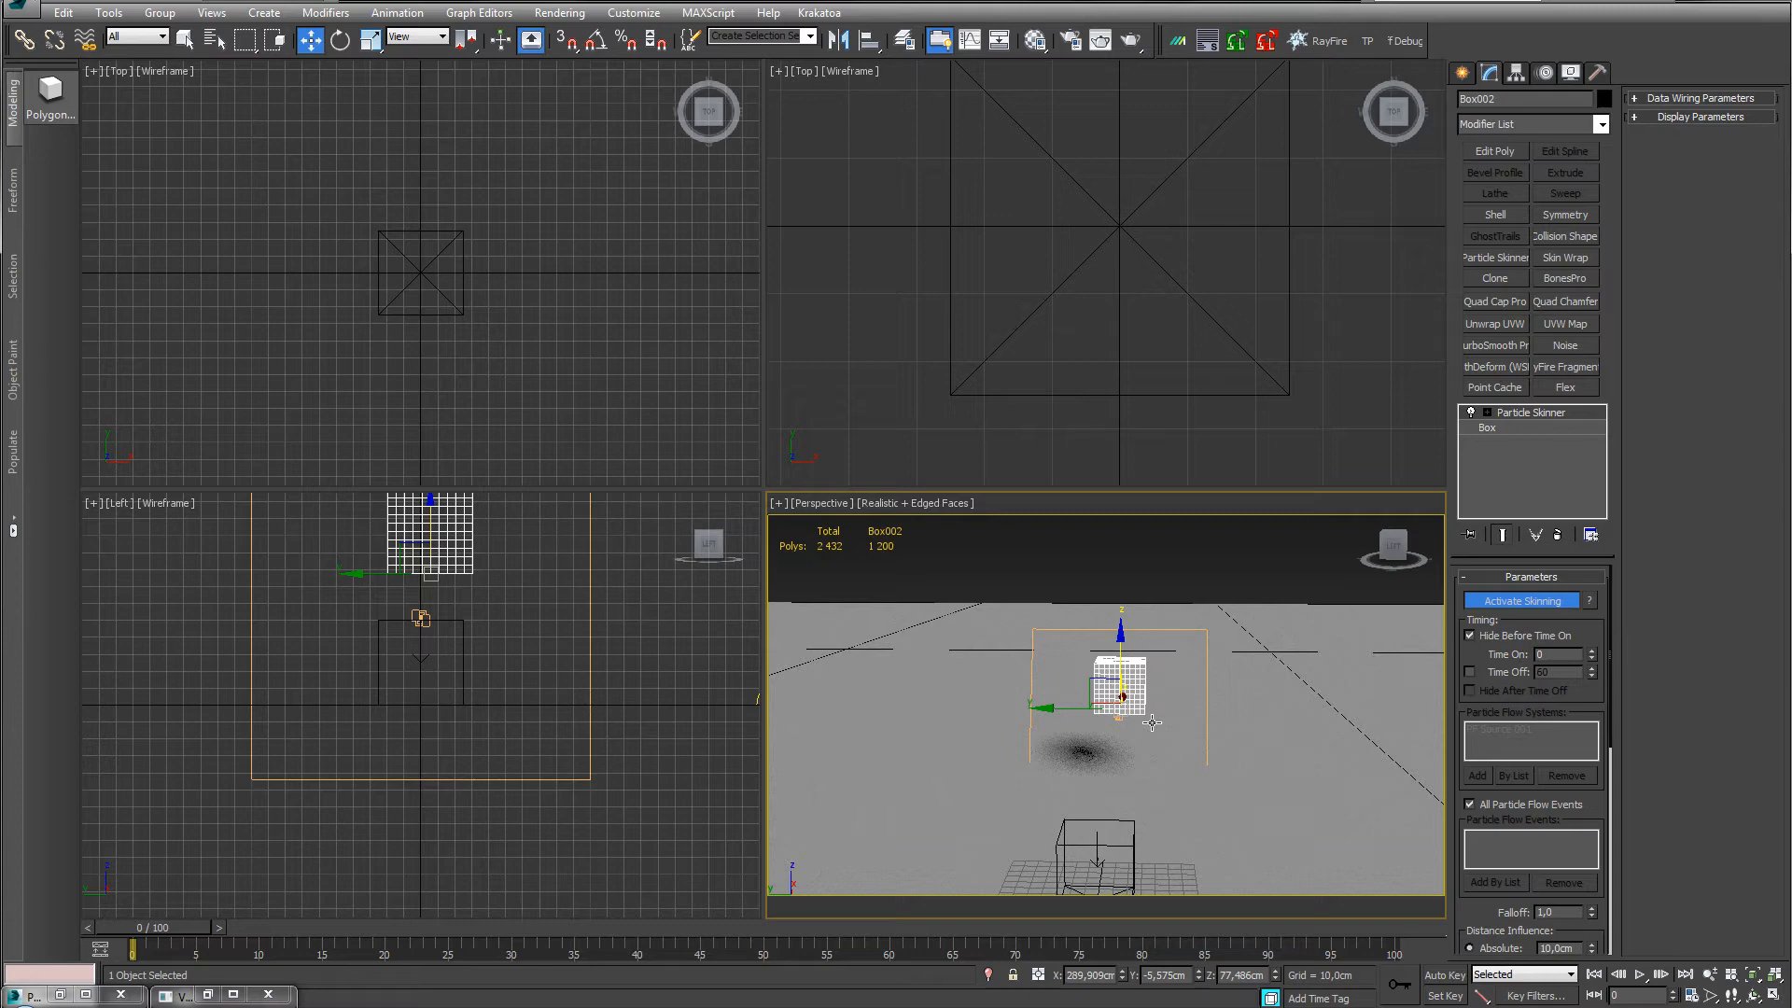
click(1177, 41)
drag(448, 297, 183, 181)
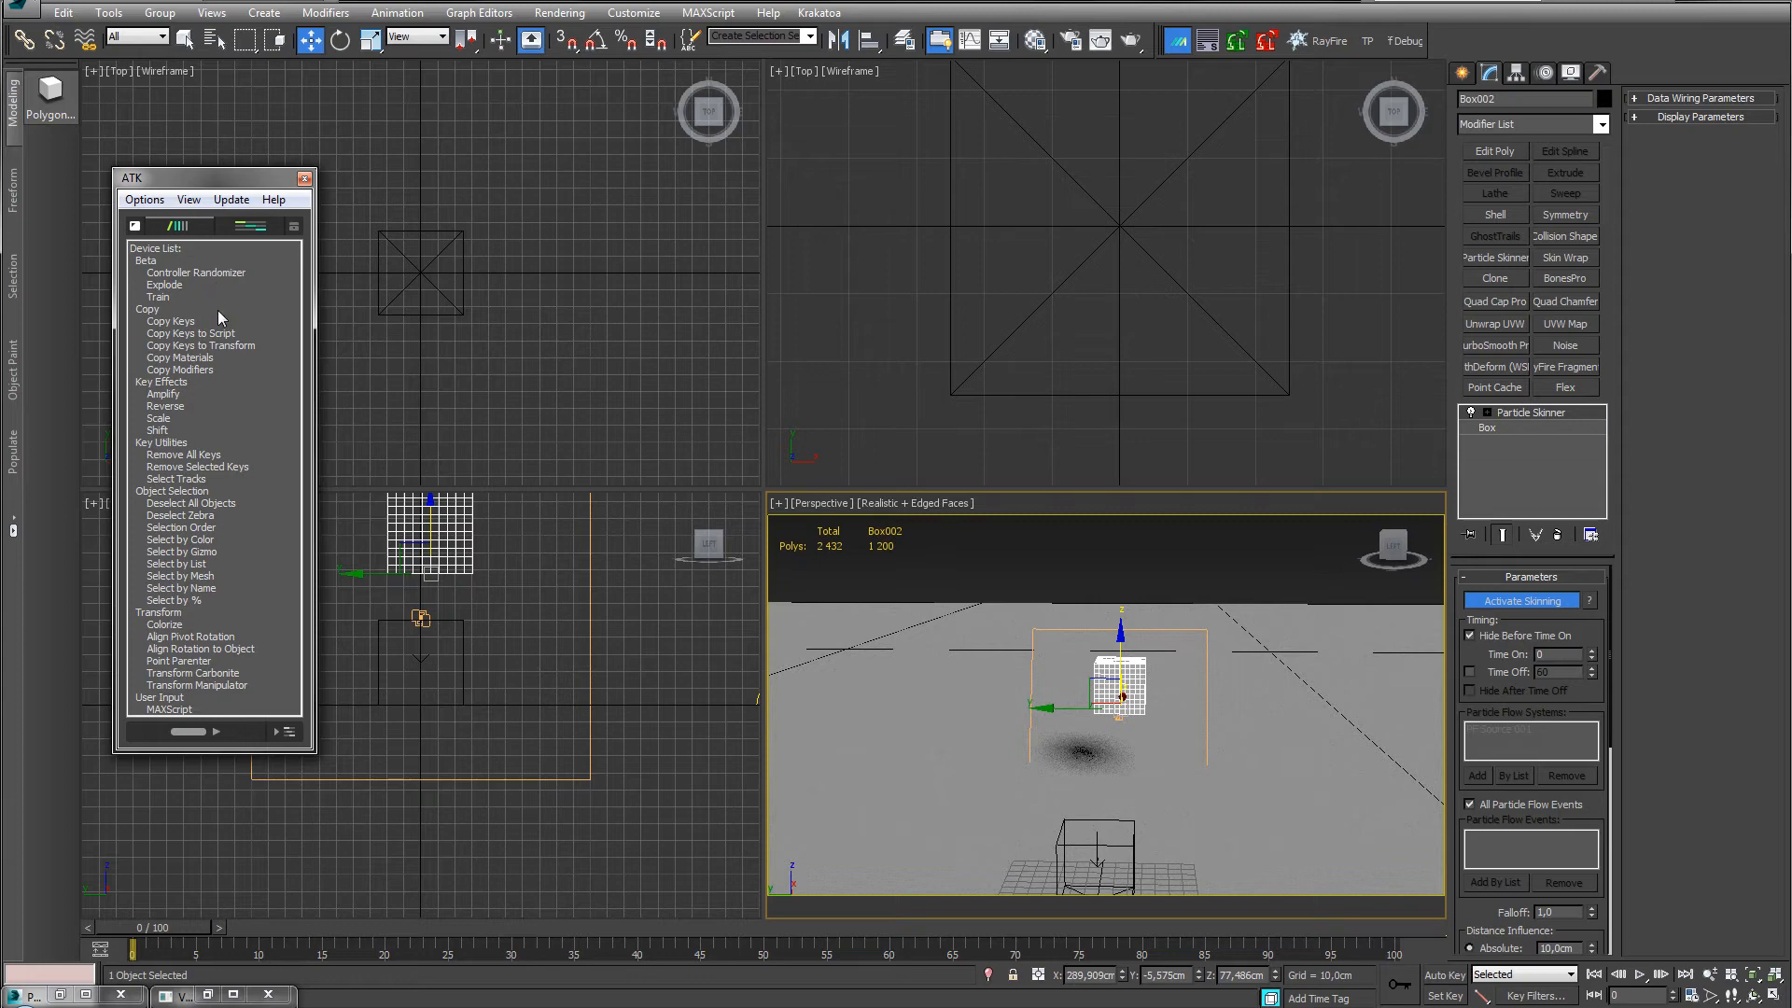
Launch CamRig from the ATK Treasure Chest, close the Treasure Chest and ATK windows, and move CamRig clear of the objects.
click(165, 407)
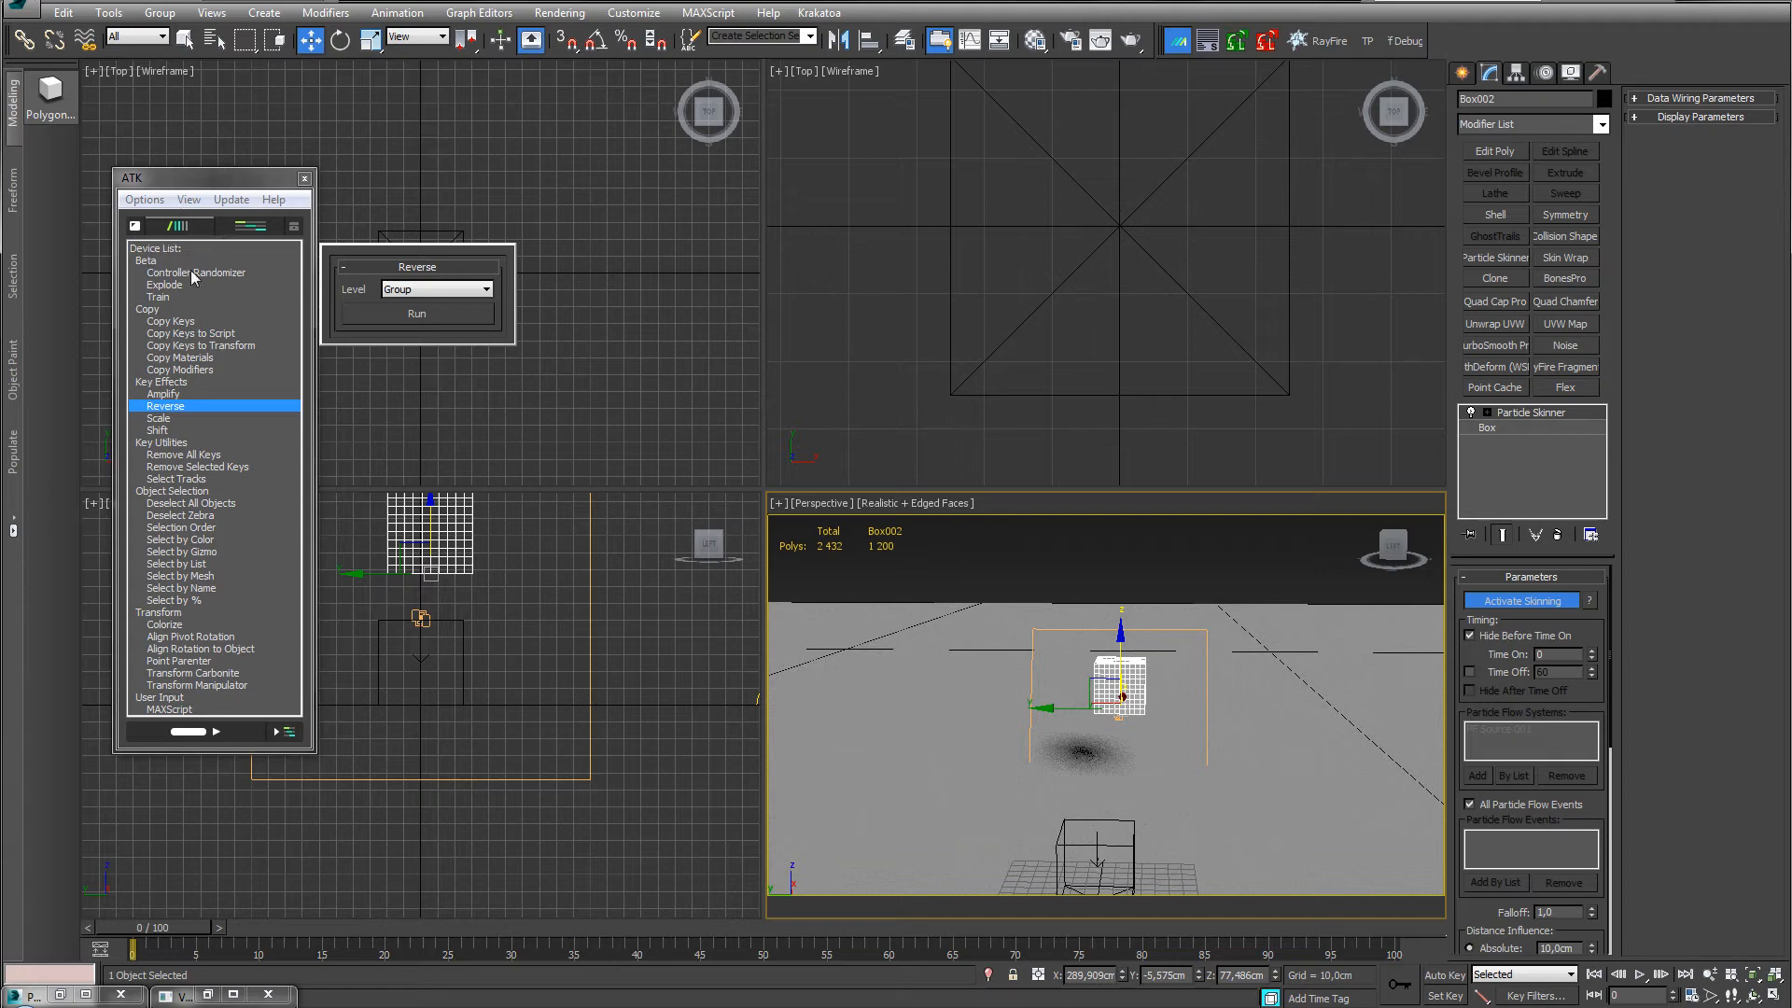
click(249, 229)
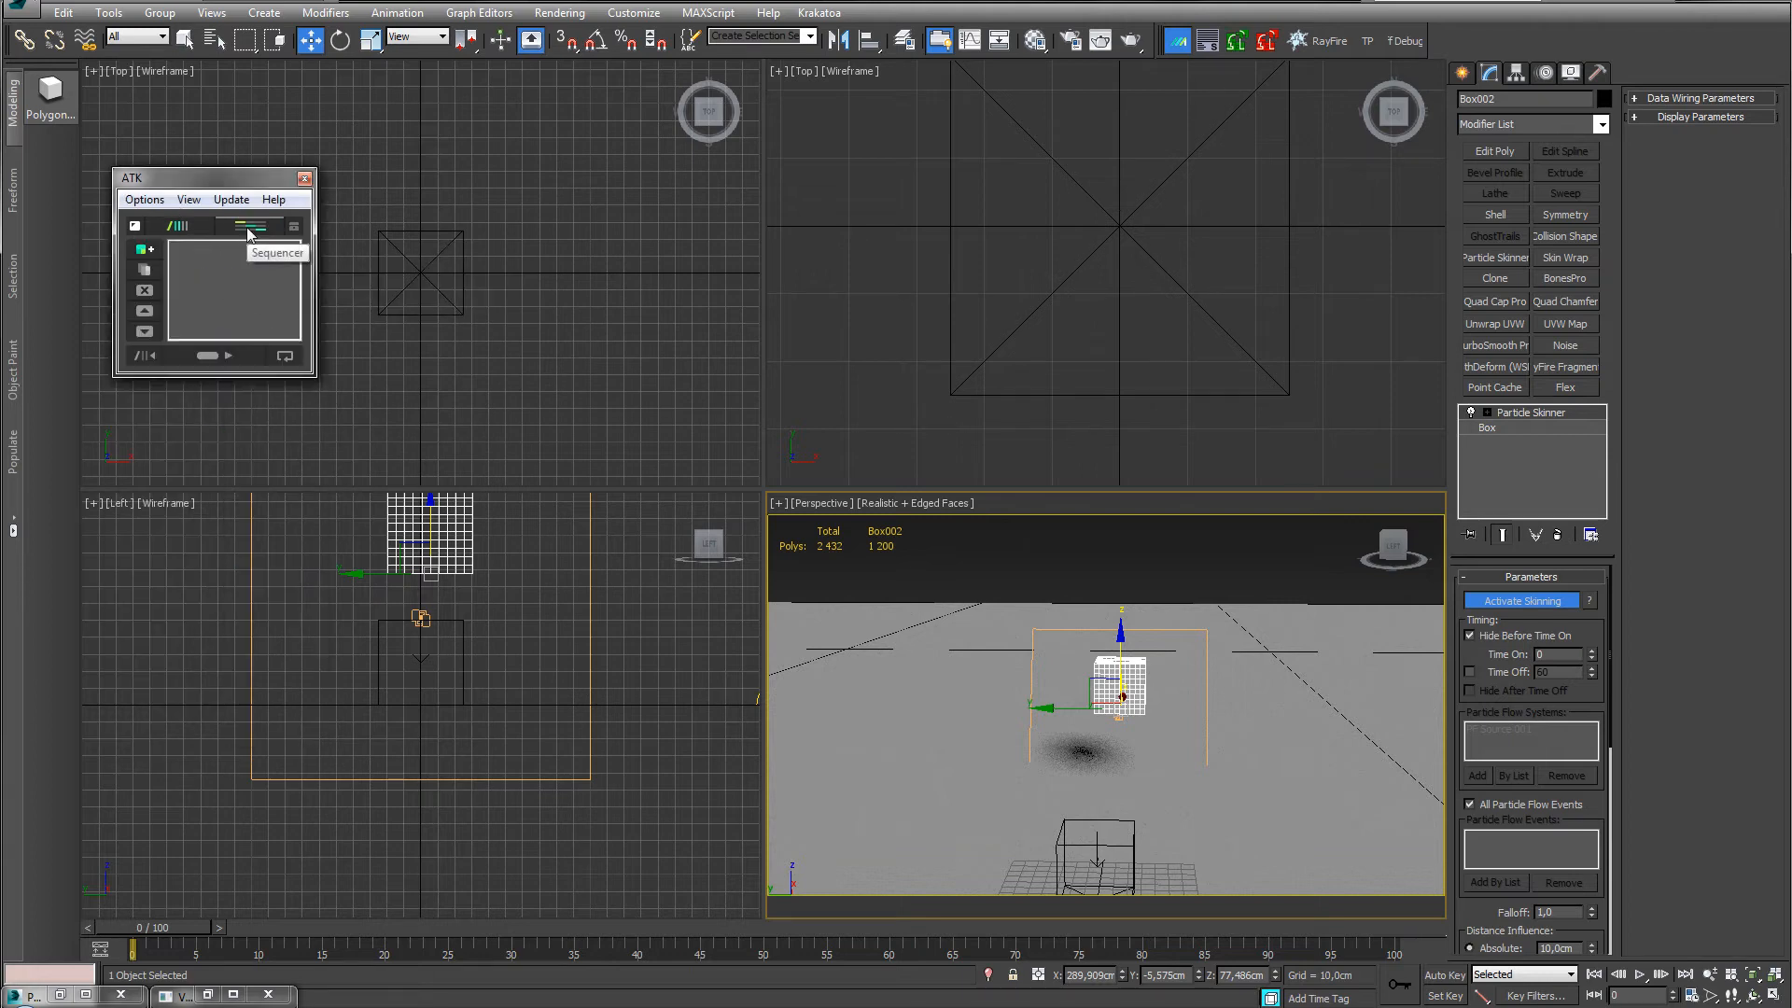
click(293, 228)
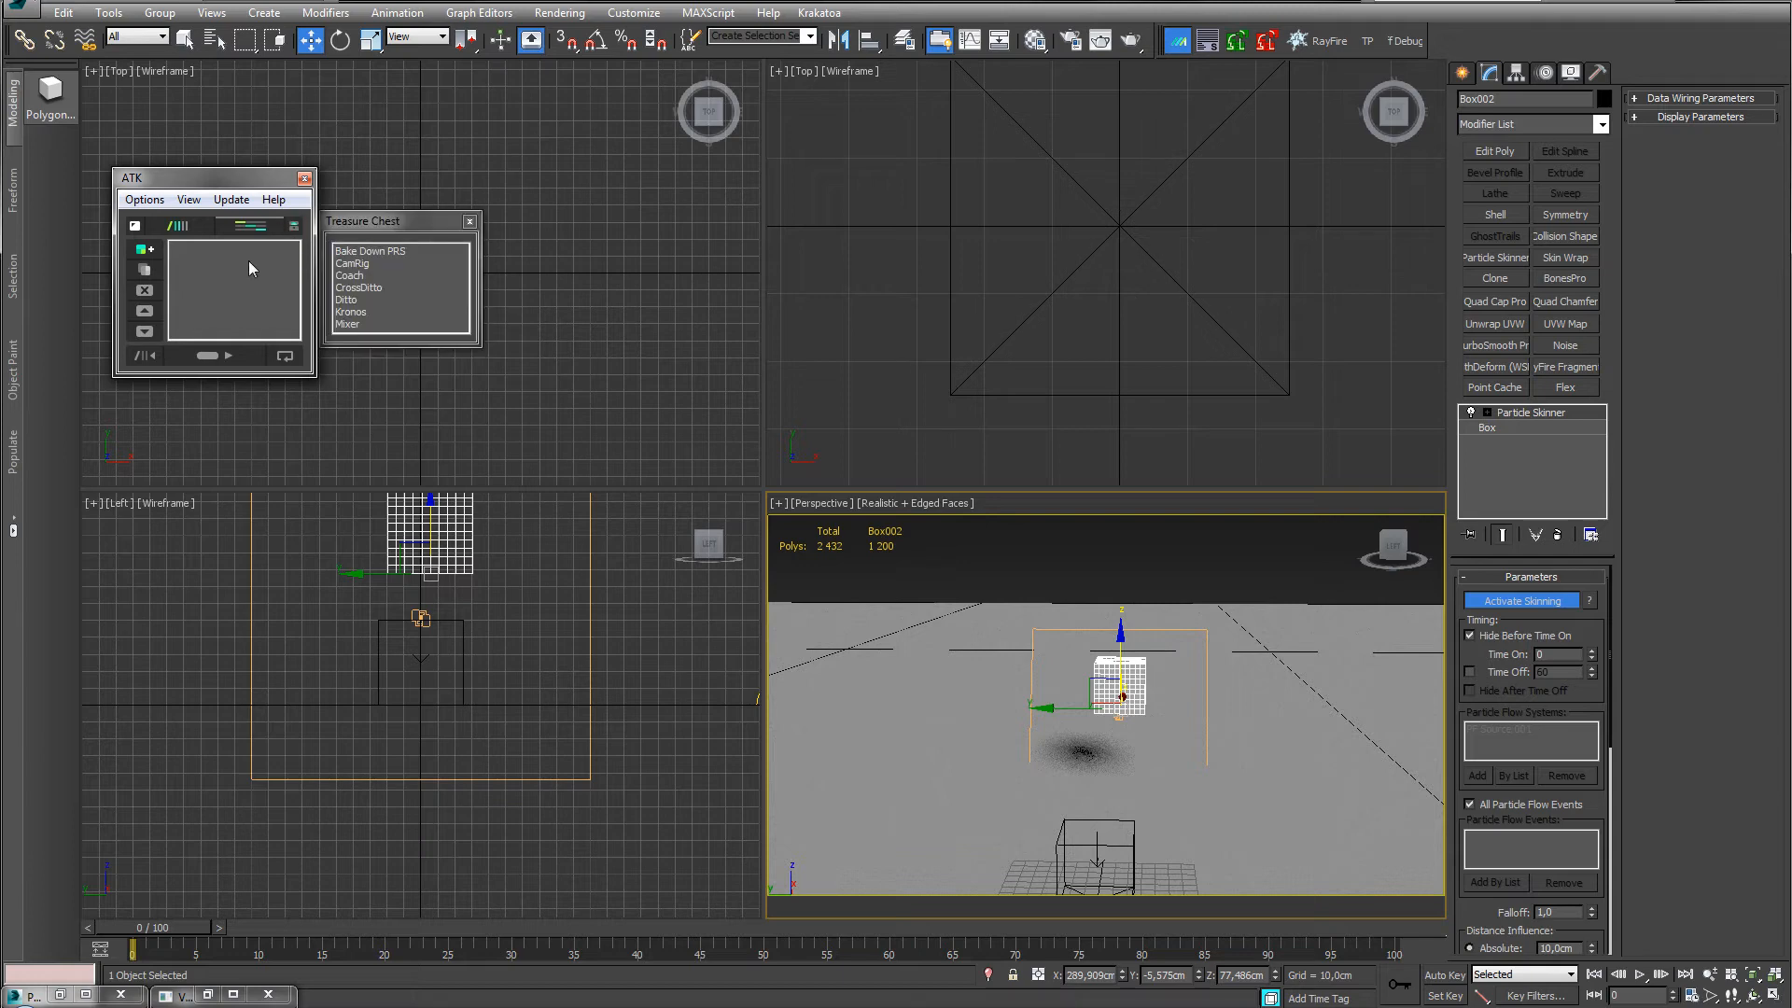
double_click(353, 264)
click(469, 221)
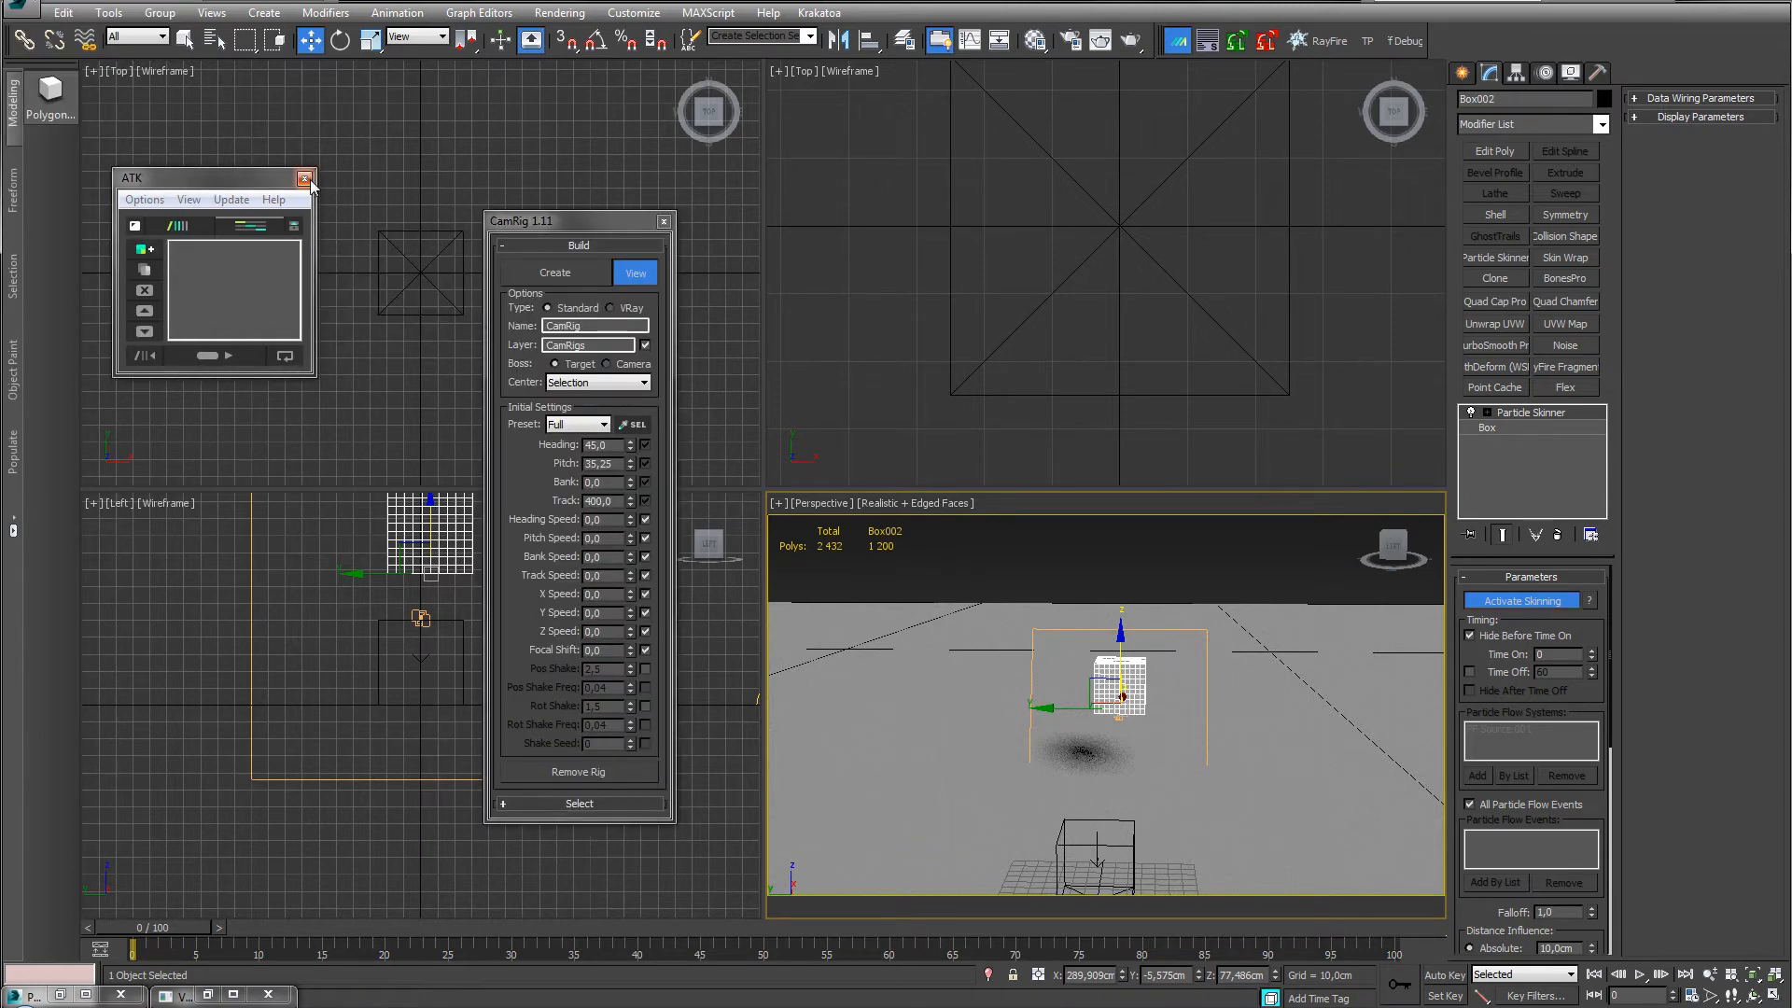
click(304, 179)
drag(560, 221, 174, 154)
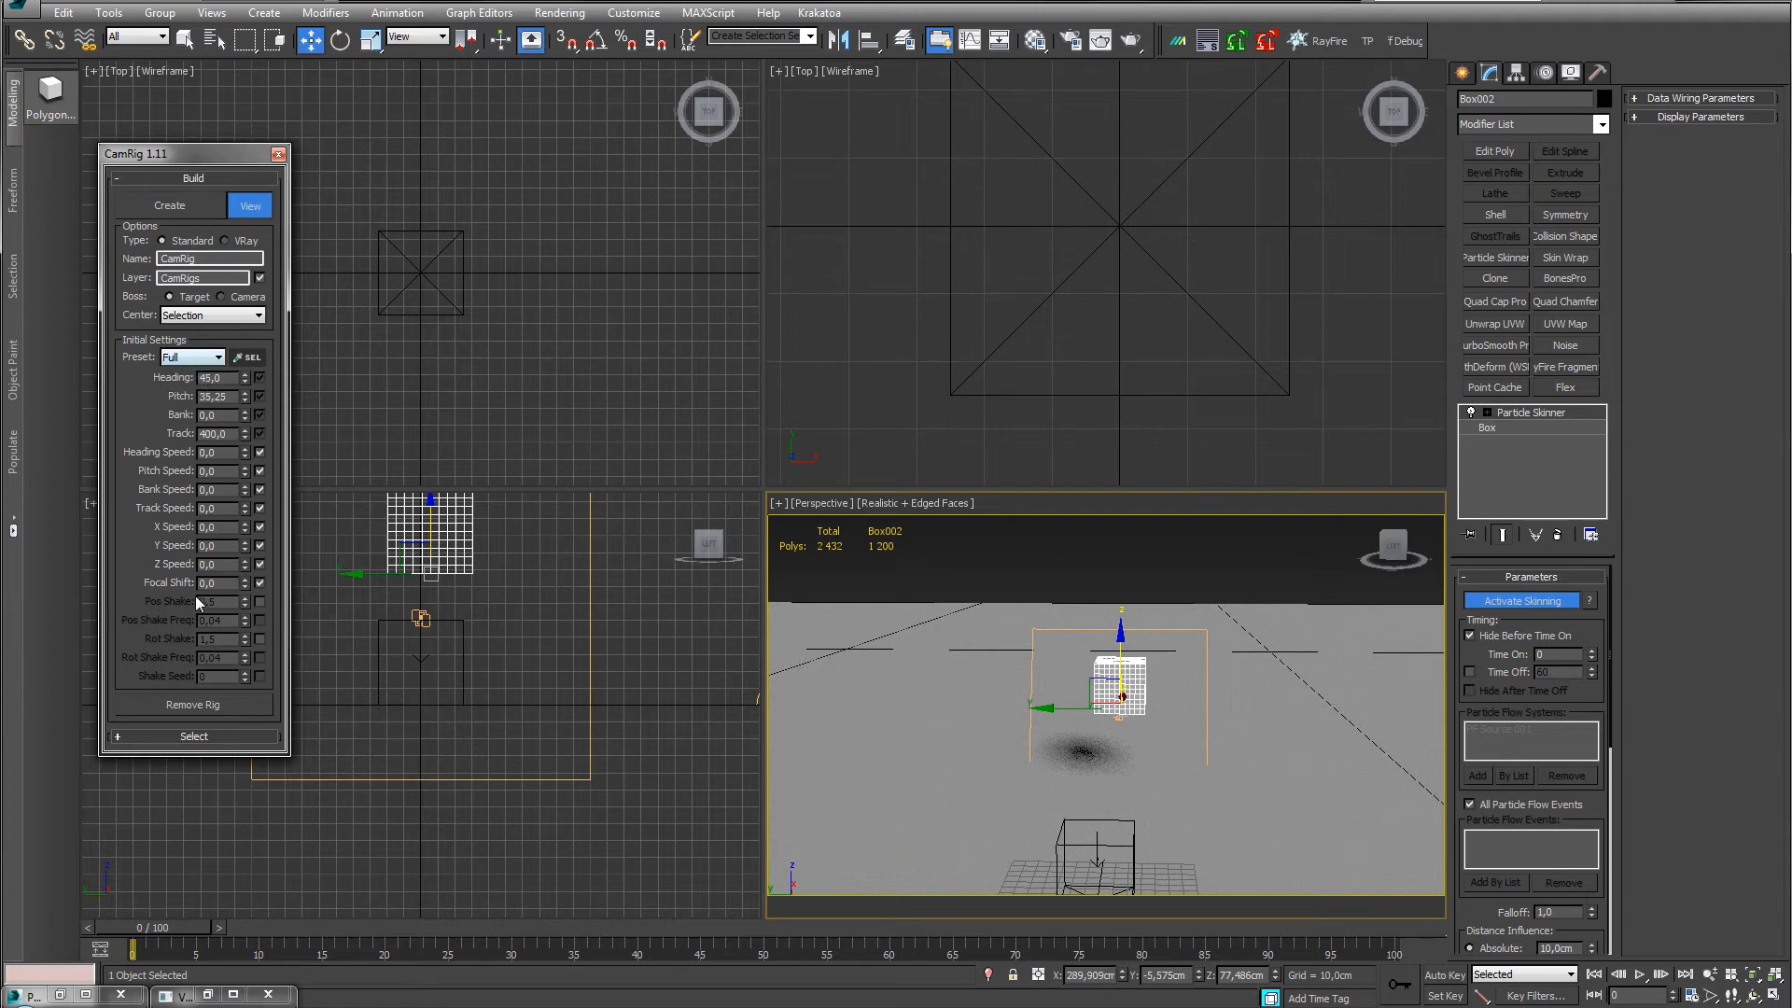
Create a standard camera rig centred on the selected cube with the Plus preset, and enlarge its target box to about 137 cm.
click(200, 357)
click(186, 434)
click(171, 198)
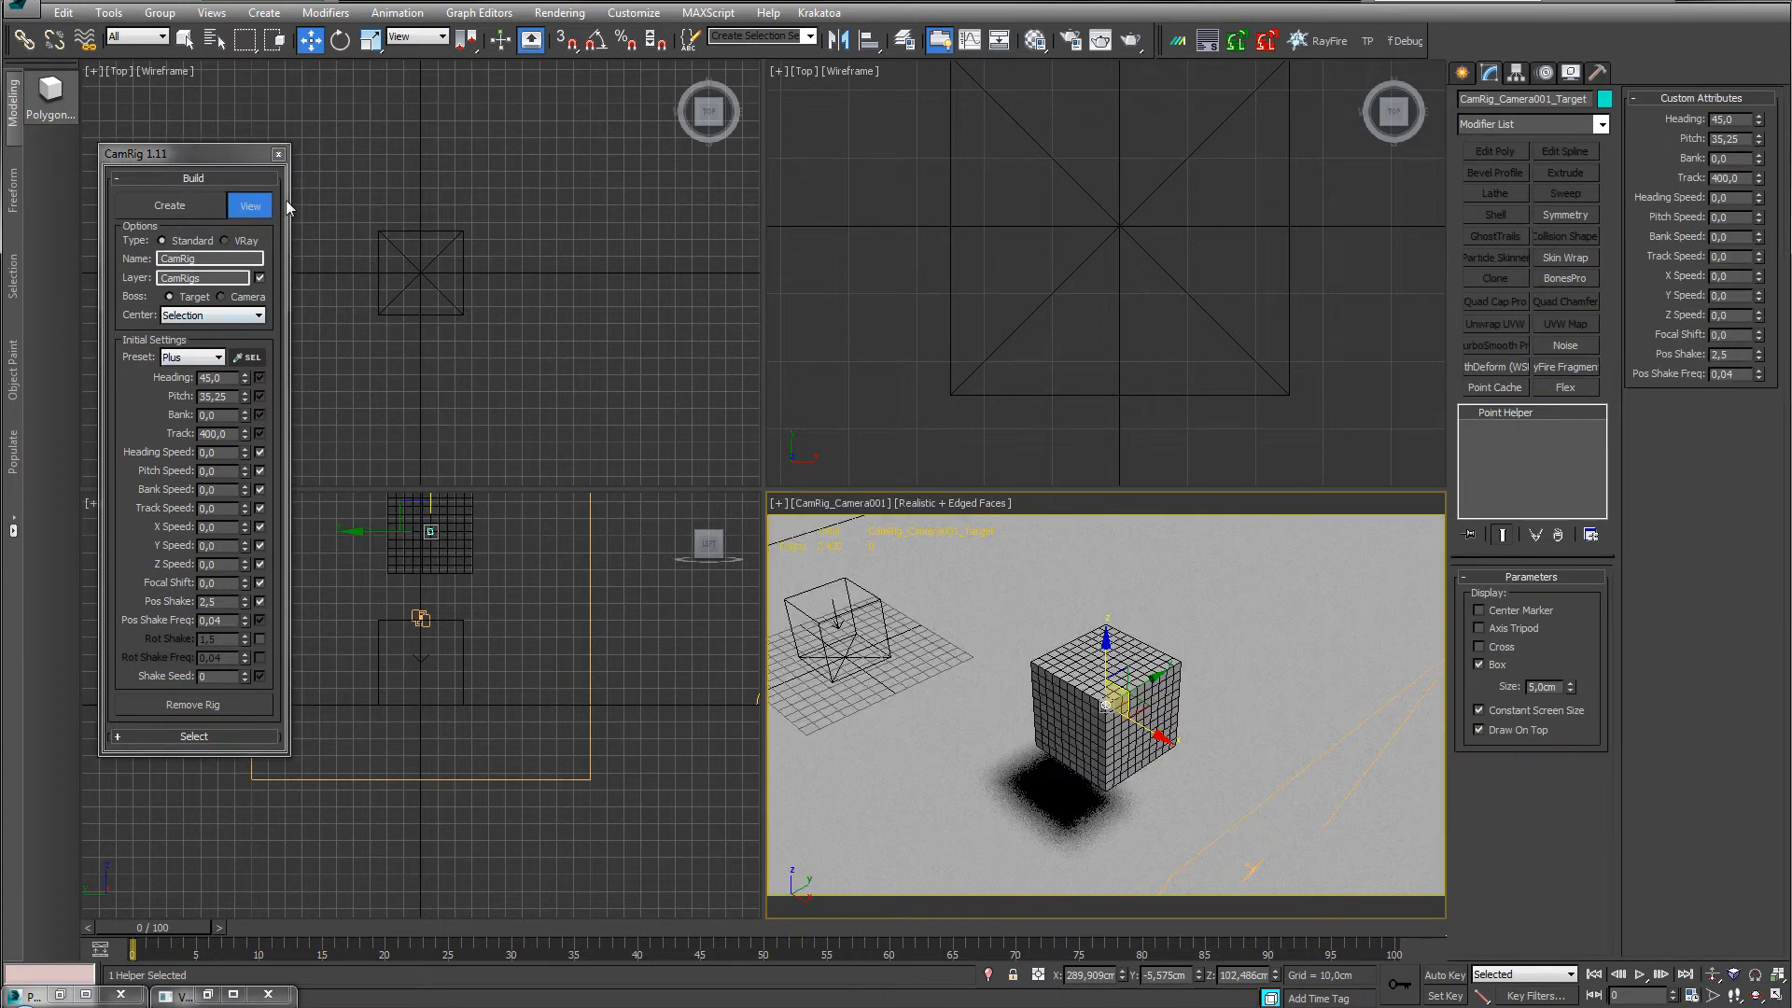
click(278, 154)
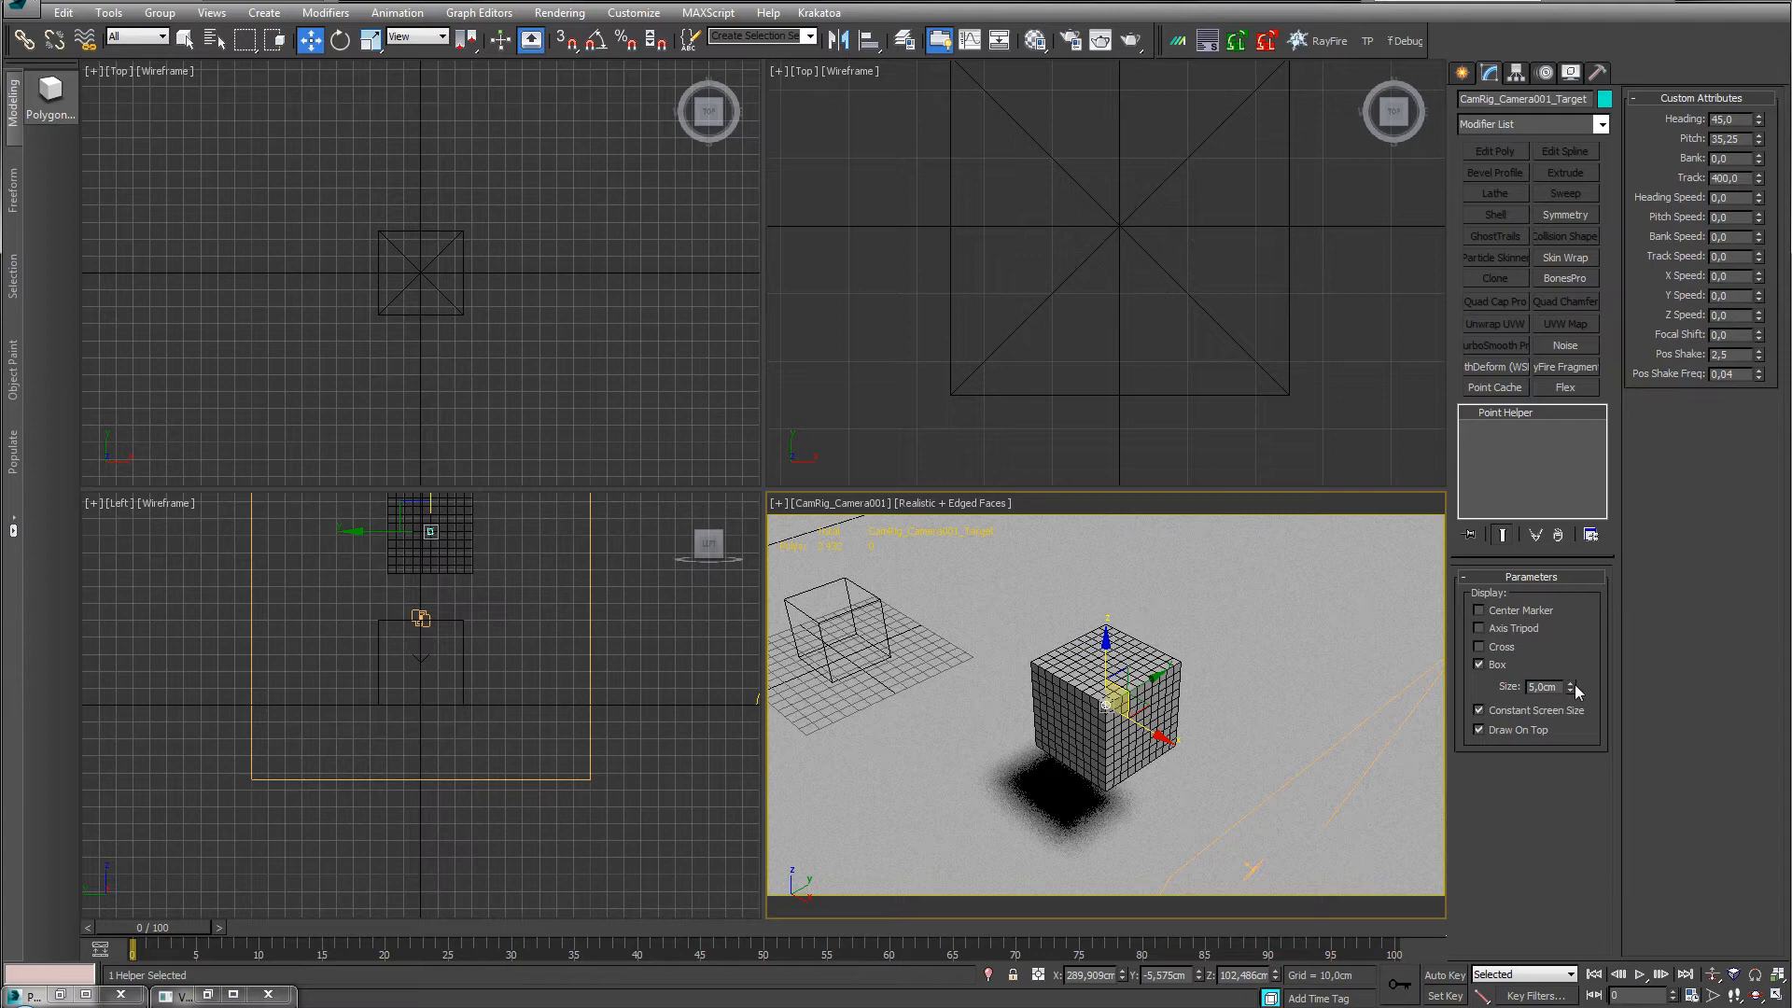
drag(1575, 685, 1512, 439)
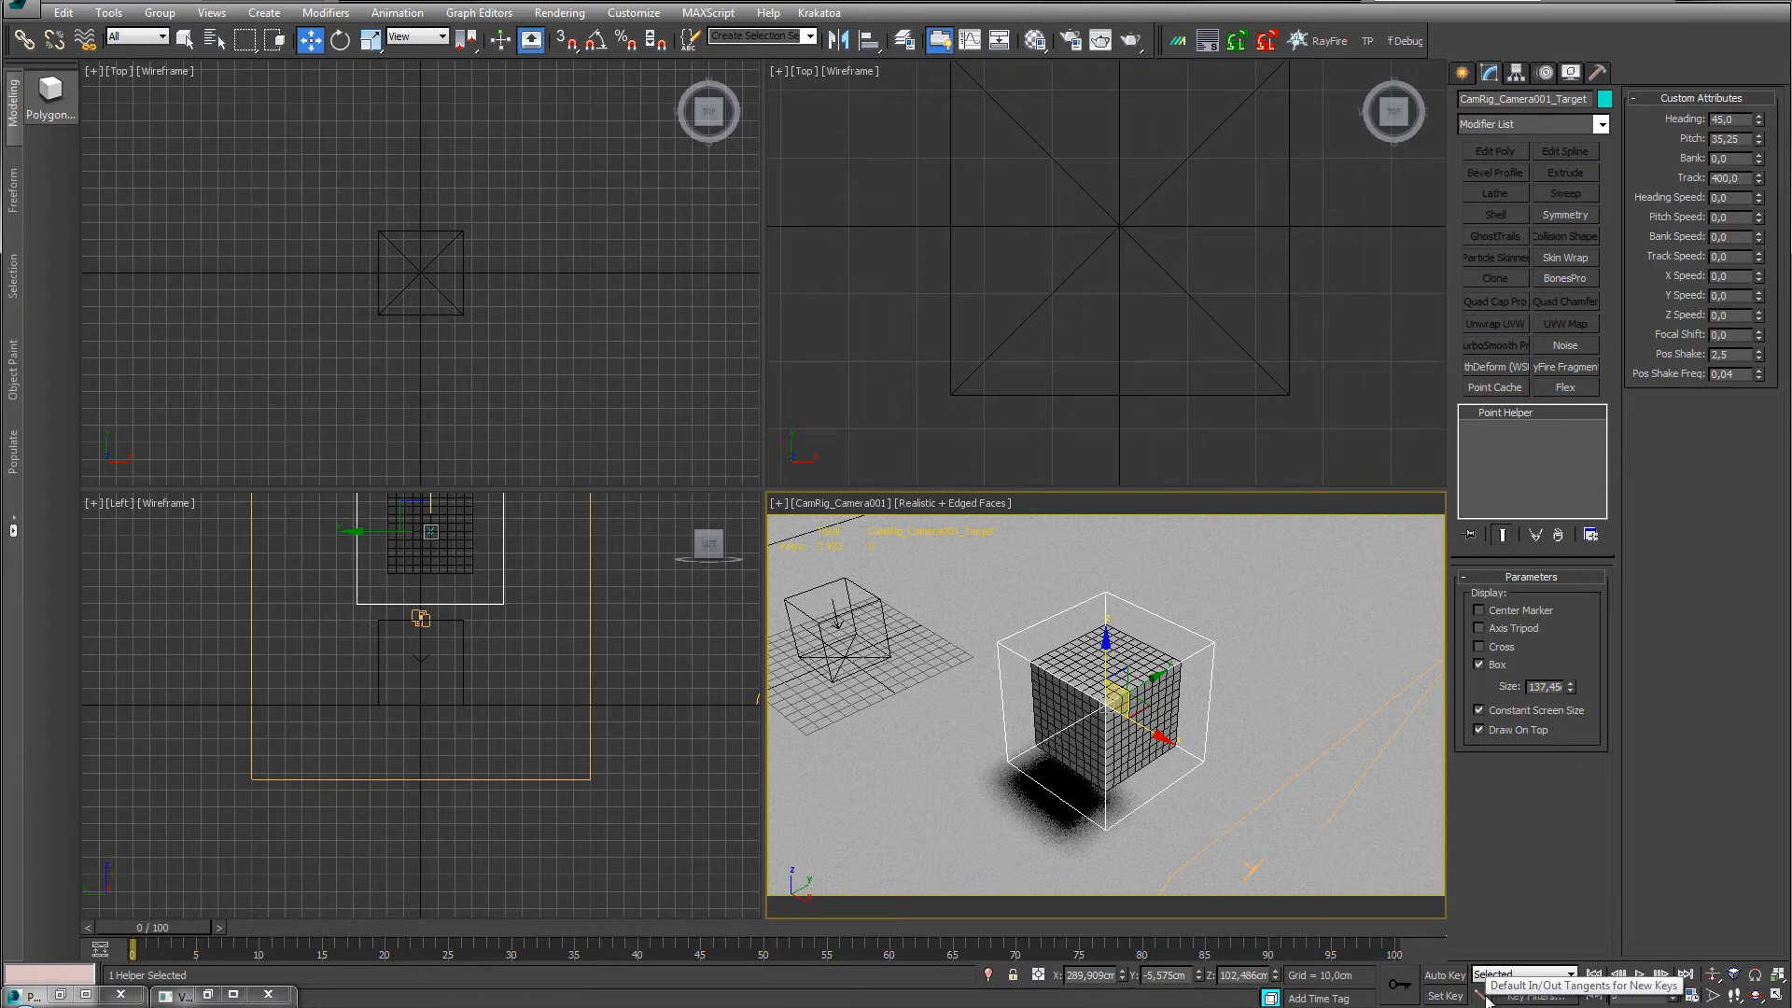
drag(1486, 997, 1553, 866)
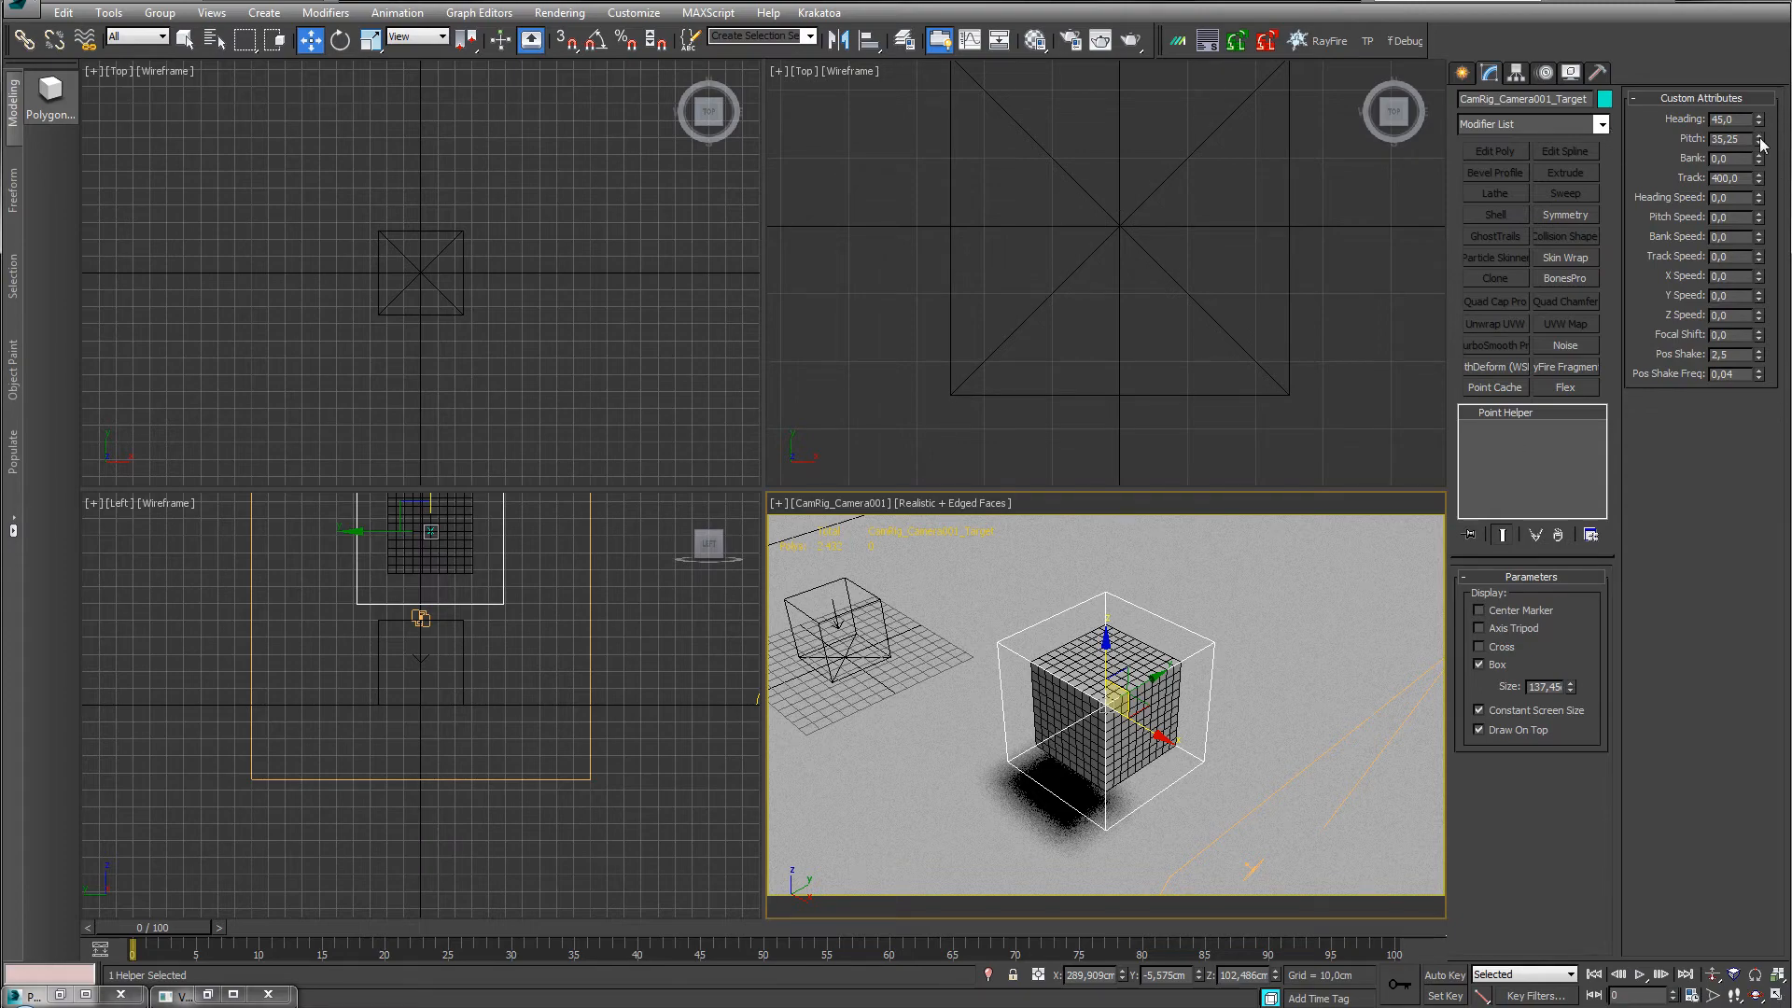
Adjust the camera rig's Heading to -87.3, Pitch to -3.65 and Track to 935.8, checking the framing at frame 35.
drag(1759, 140, 1713, 527)
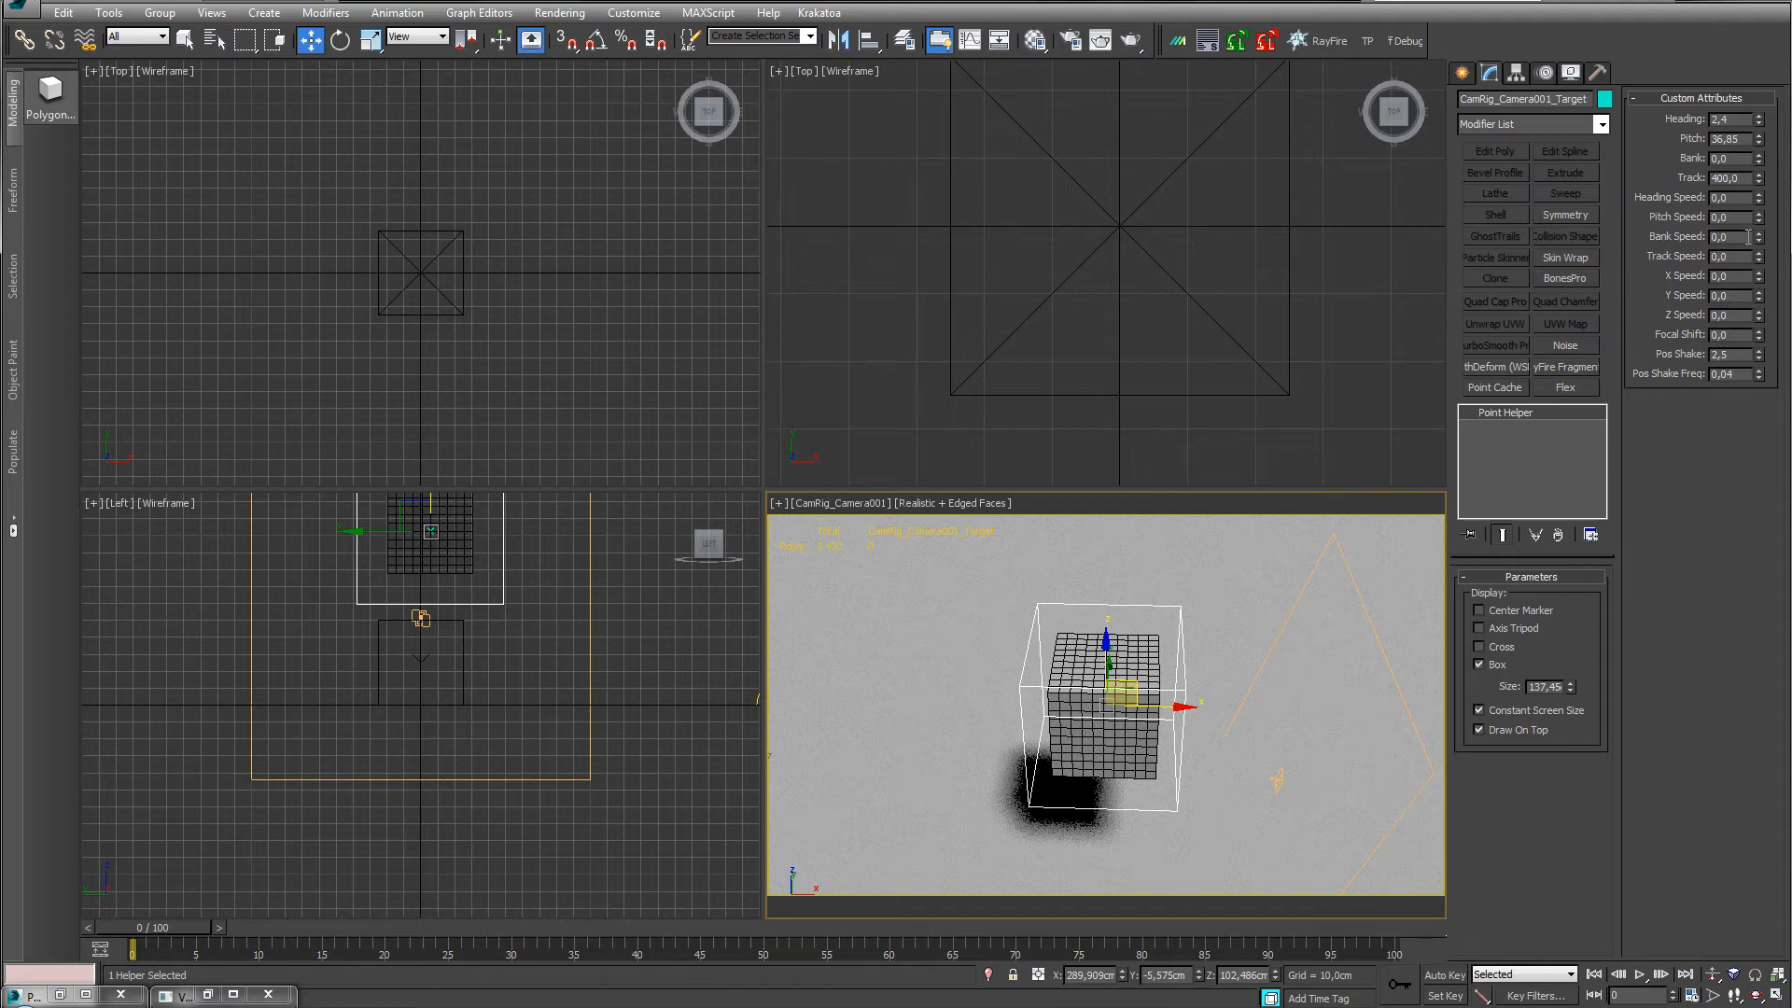
drag(1759, 178, 1759, 102)
drag(1788, 884, 1780, 386)
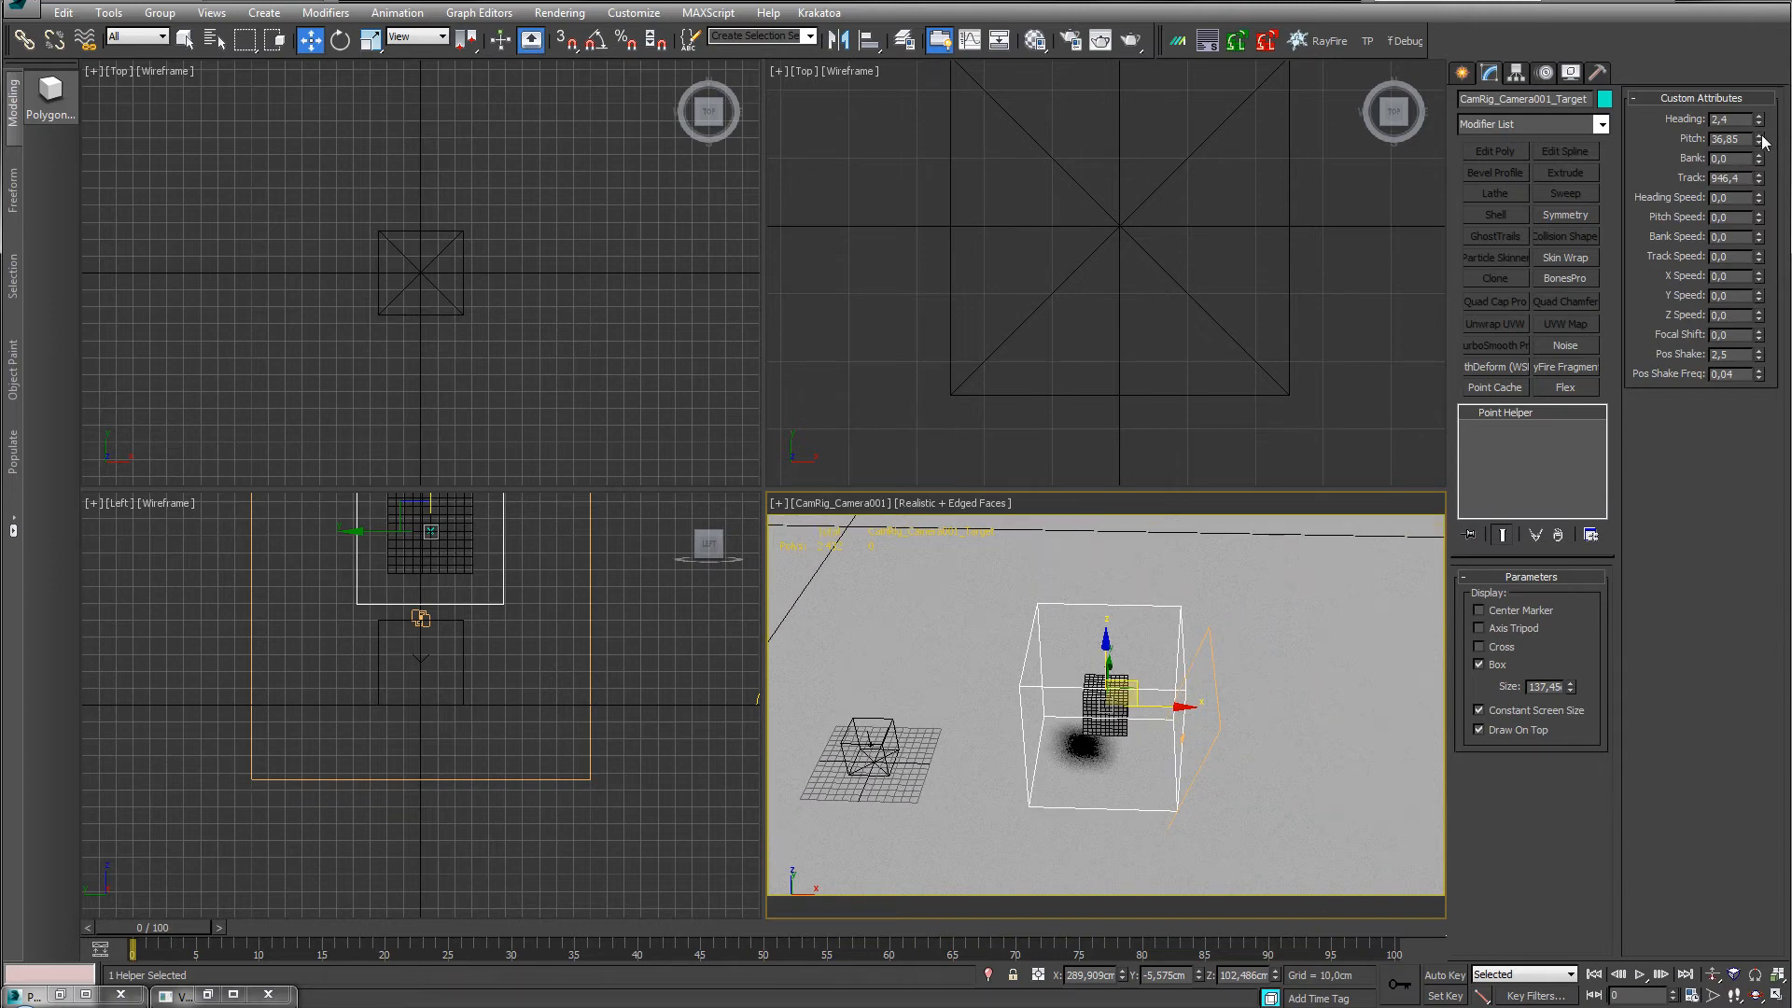
drag(1762, 140, 1699, 961)
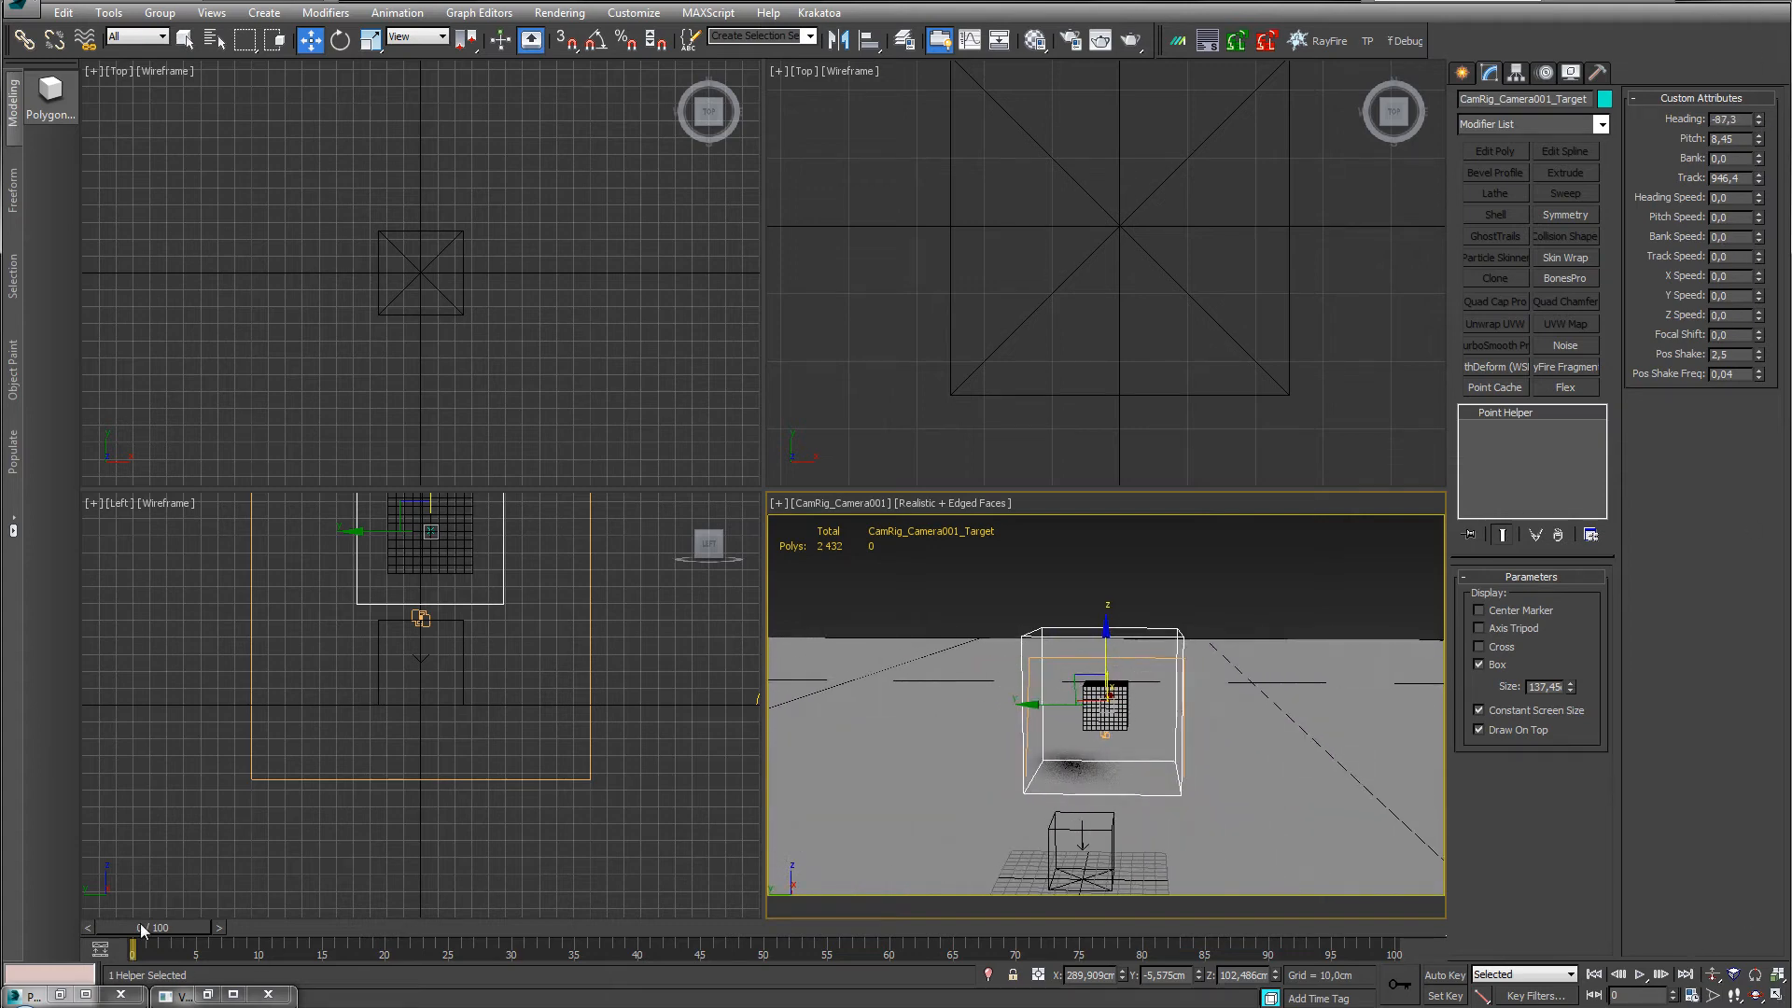
drag(142, 929, 573, 929)
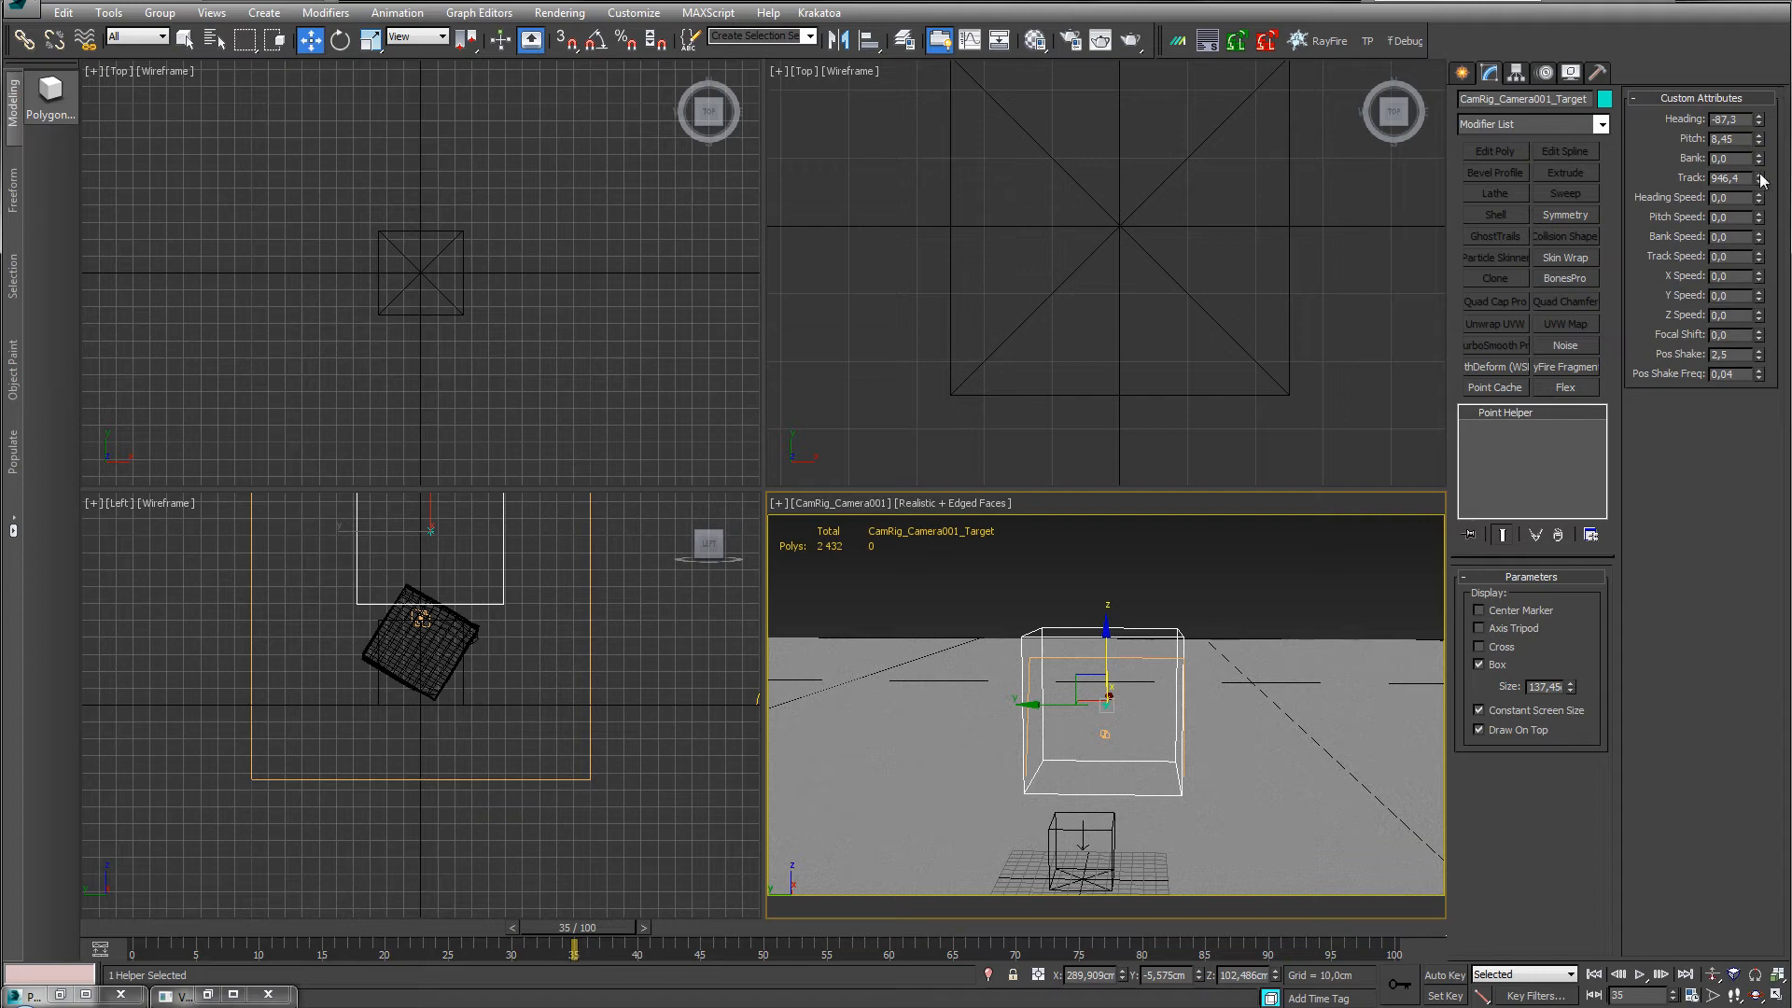
drag(1760, 180, 1778, 262)
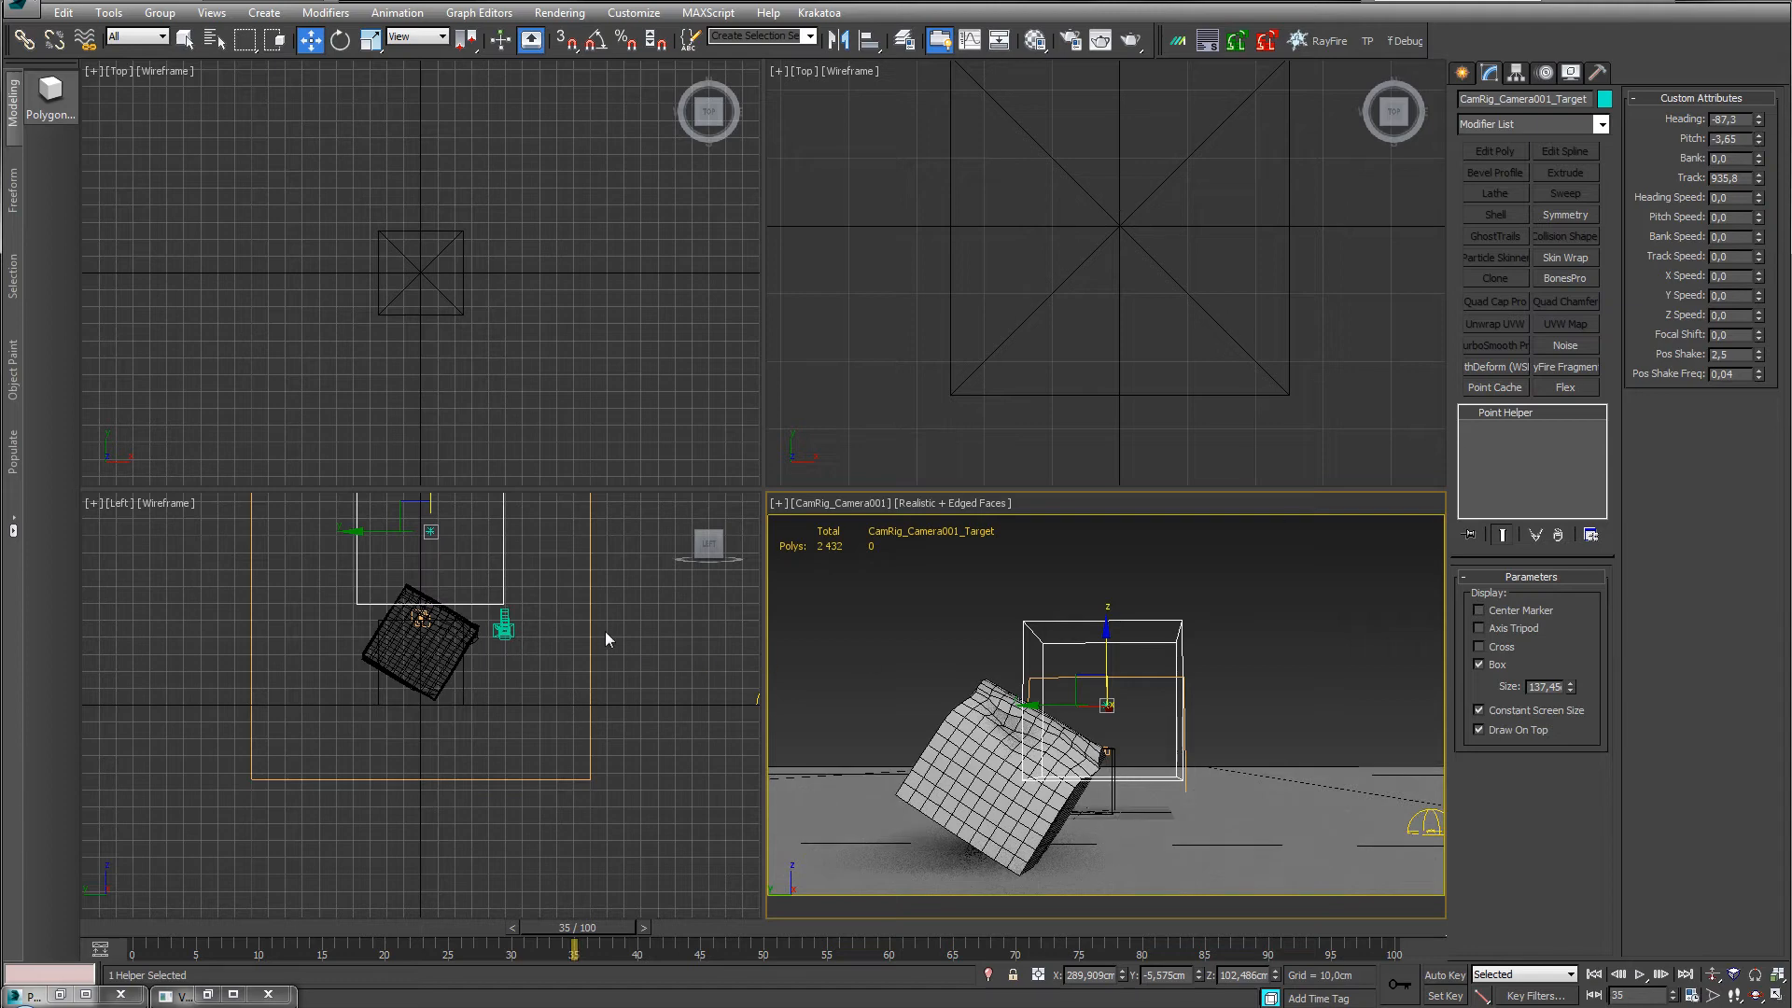
Frame the camera rig in the orthographic viewports and switch the second Top viewport to the Front view.
scroll(965, 298, down, 5)
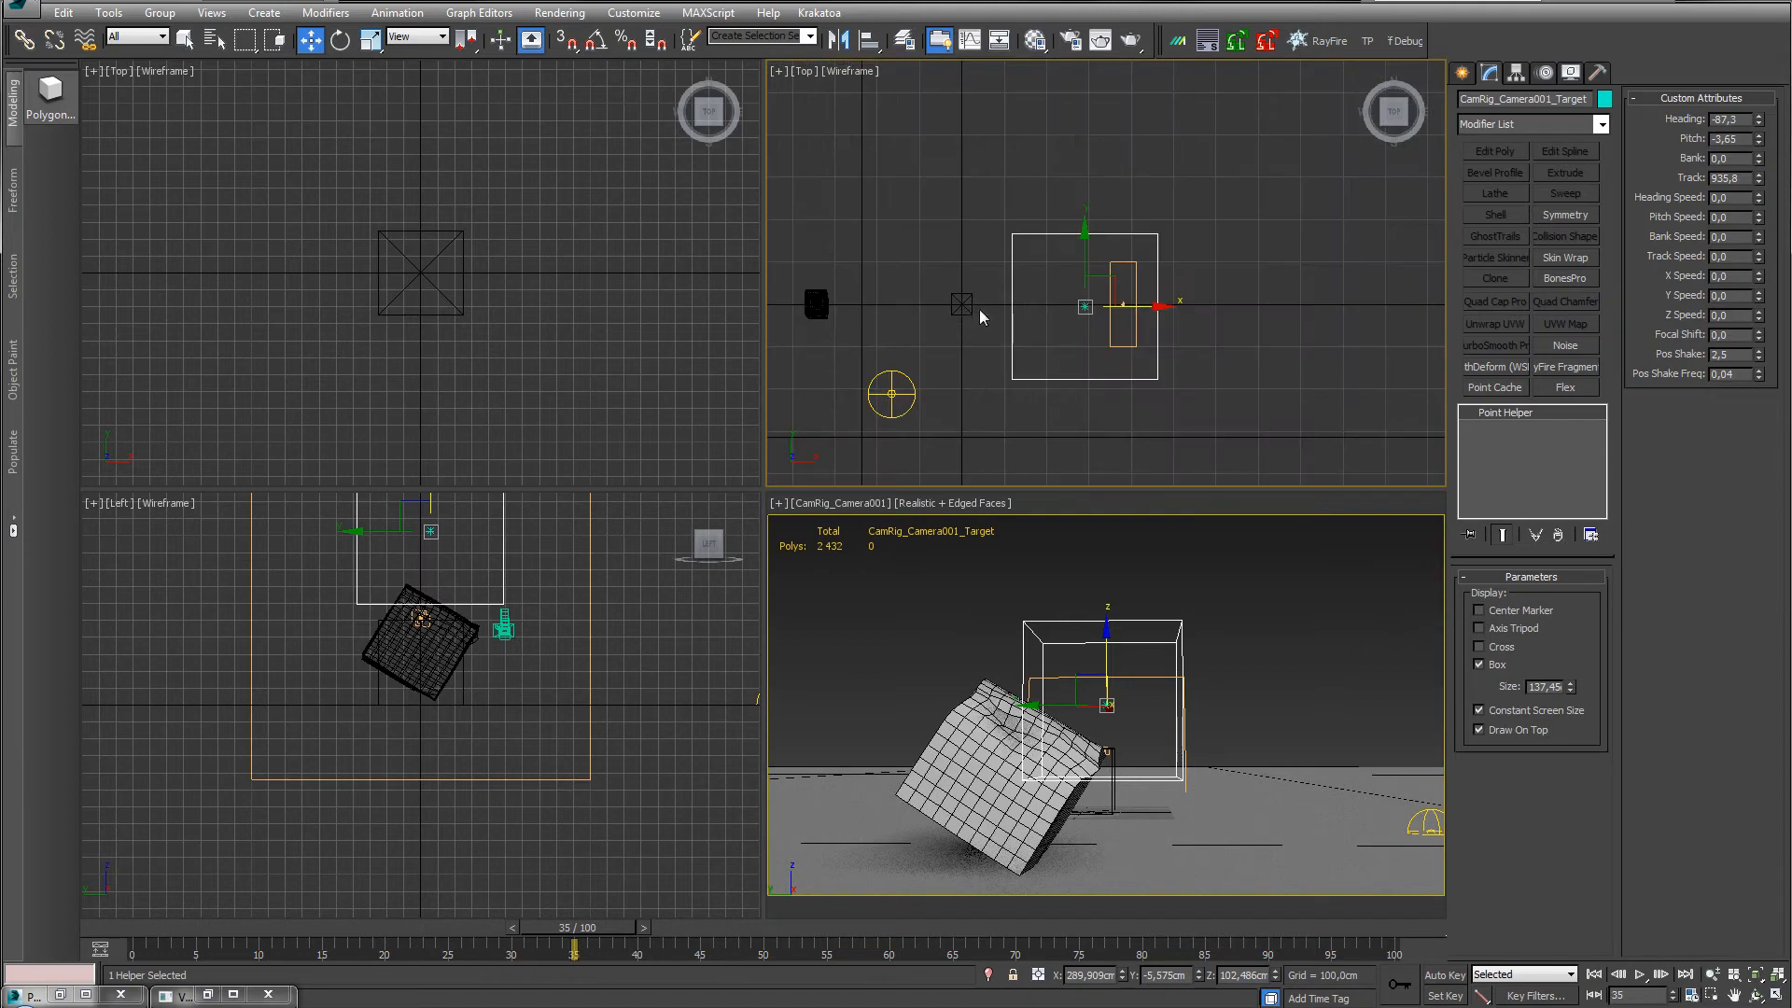
middle_drag(978, 309, 1143, 354)
scroll(518, 351, down, 5)
mouse_move(536, 349)
middle_down()
mouse_move(495, 322)
mouse_move(528, 341)
middle_up()
scroll(518, 597, down, 1)
middle_drag(525, 614, 478, 673)
click(867, 250)
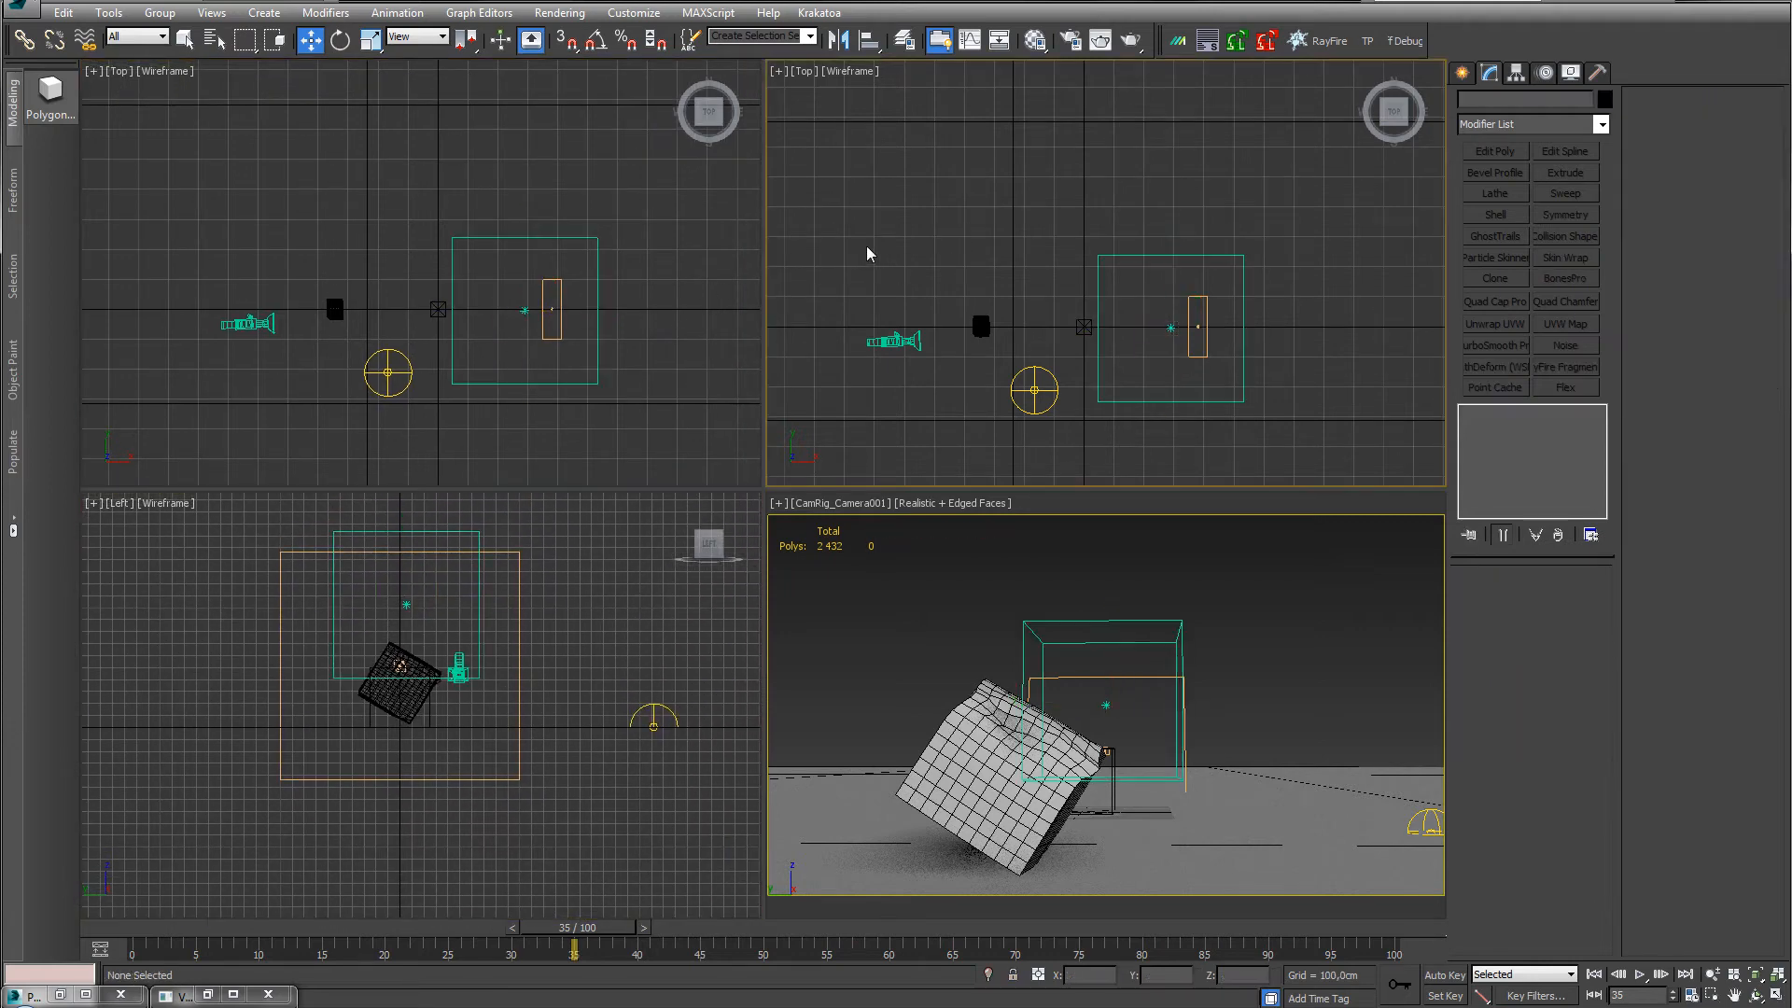
key(l)
middle_drag(1004, 357, 1064, 342)
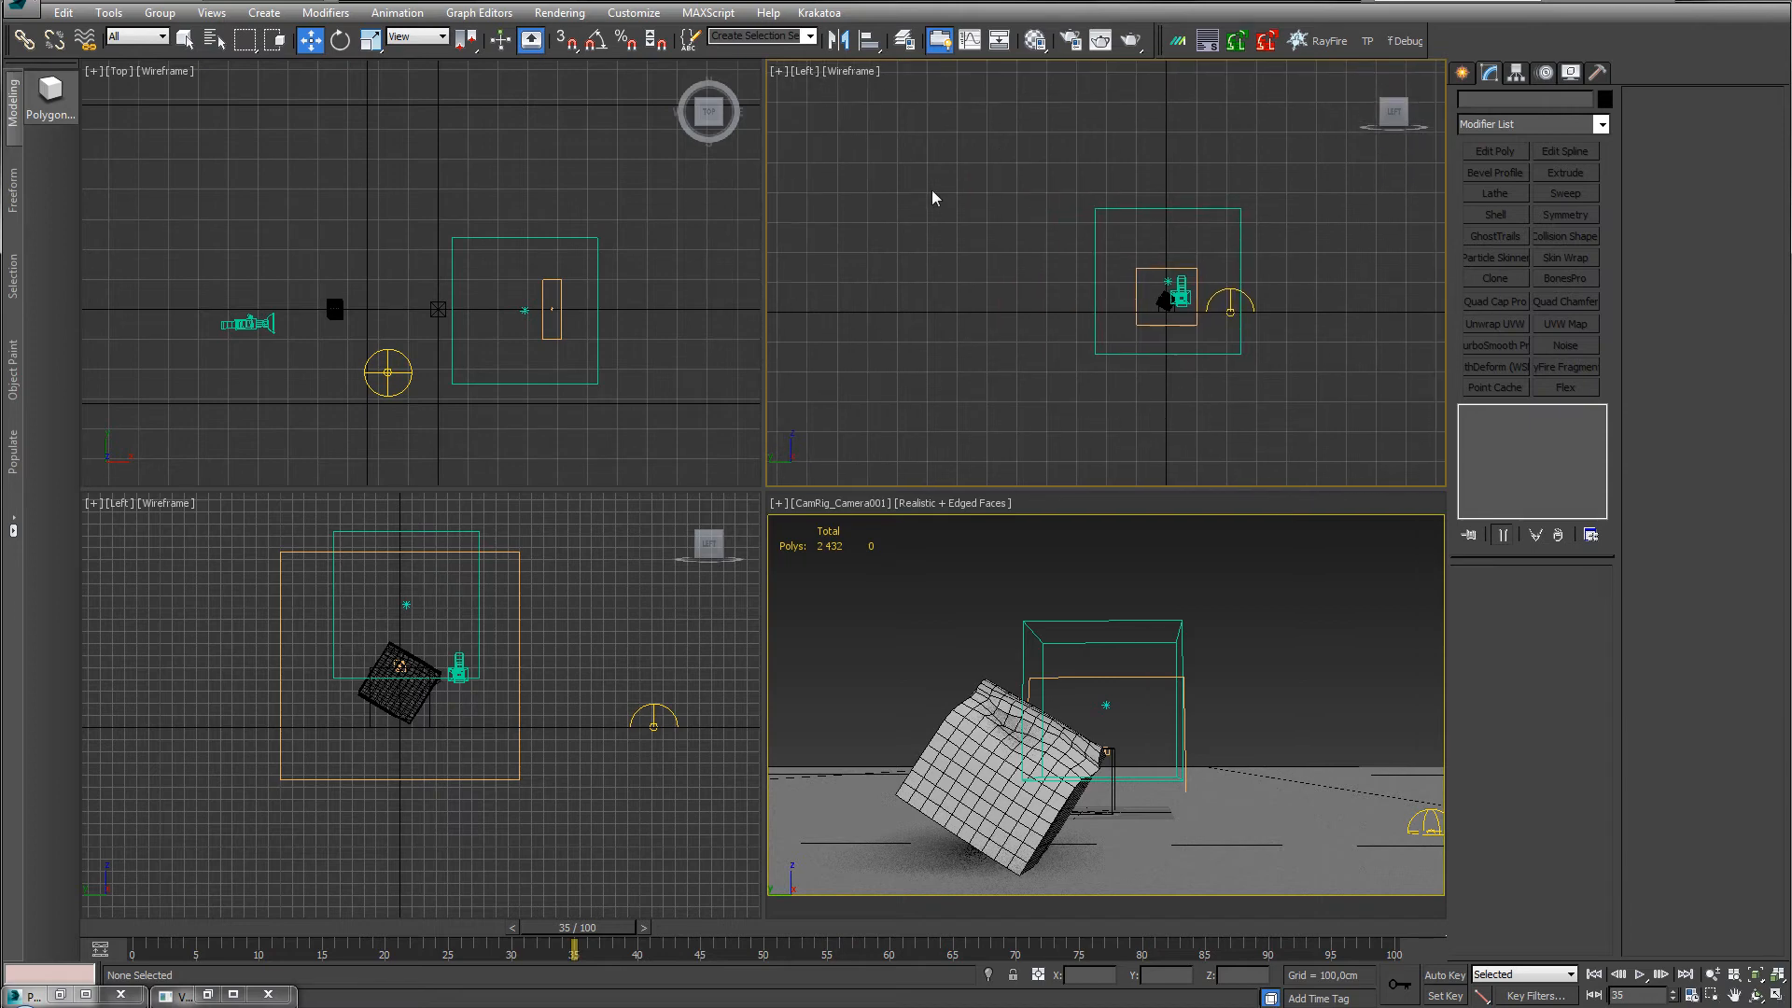
key(b)
middle_drag(1061, 288, 1089, 327)
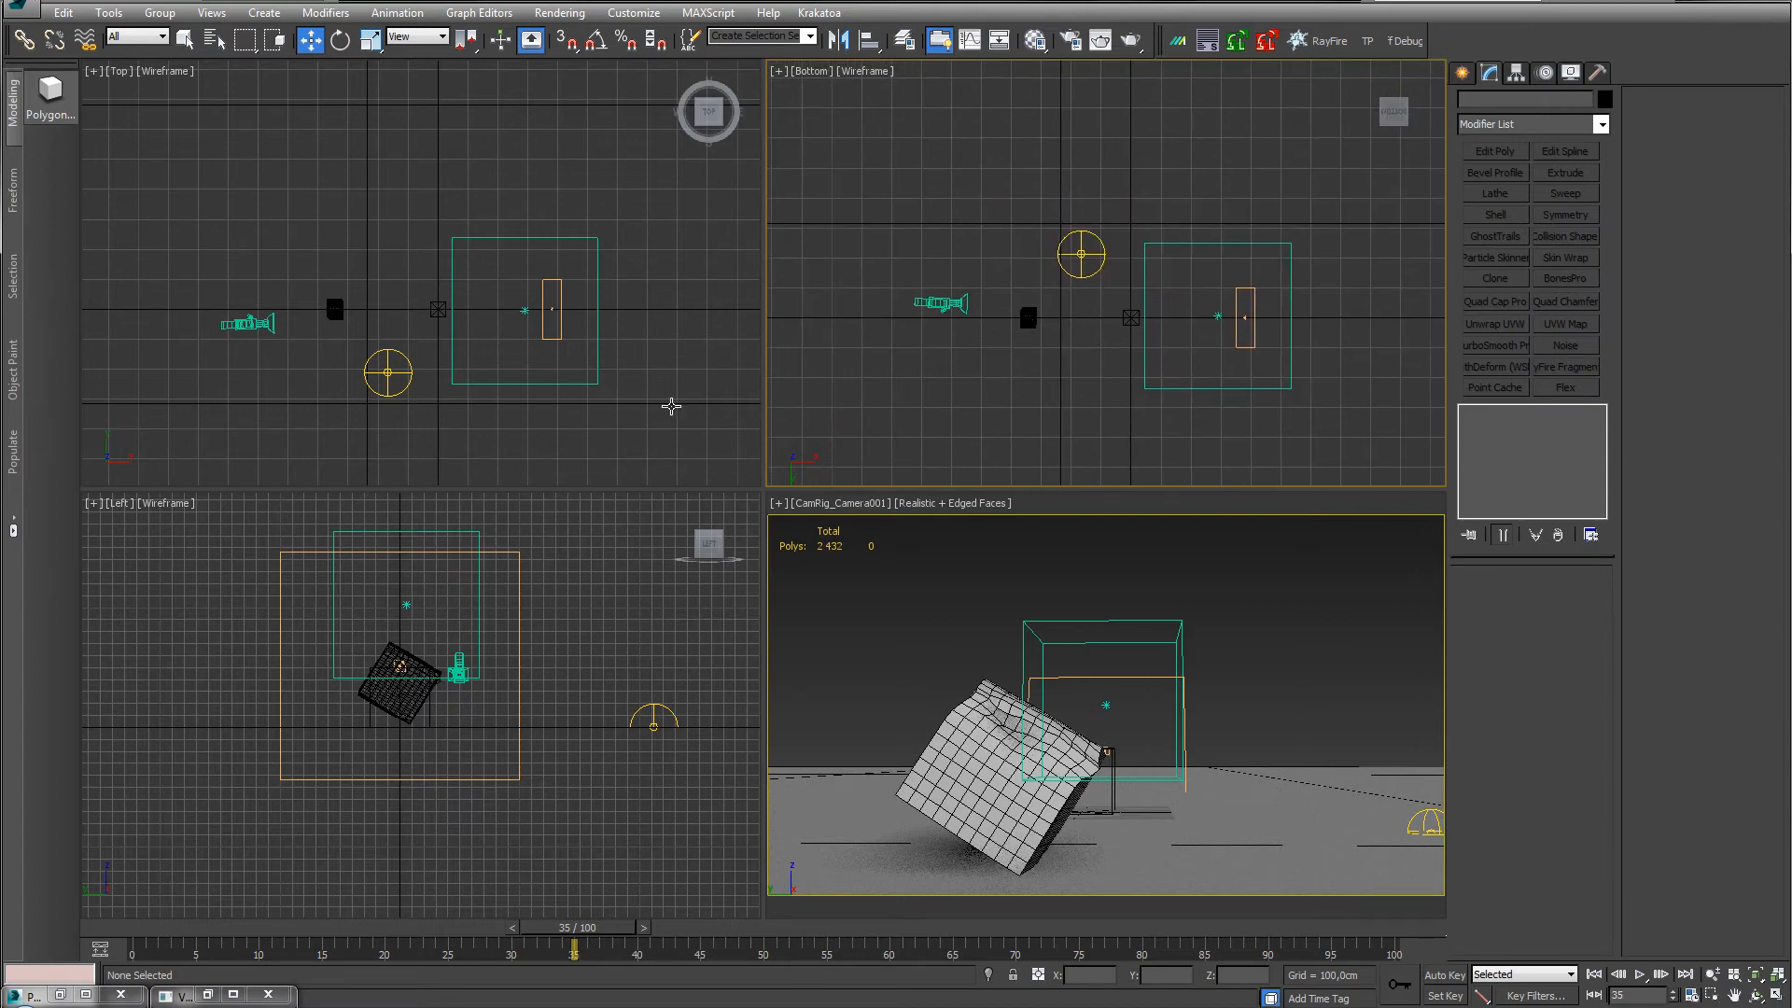
middle_drag(571, 607, 532, 642)
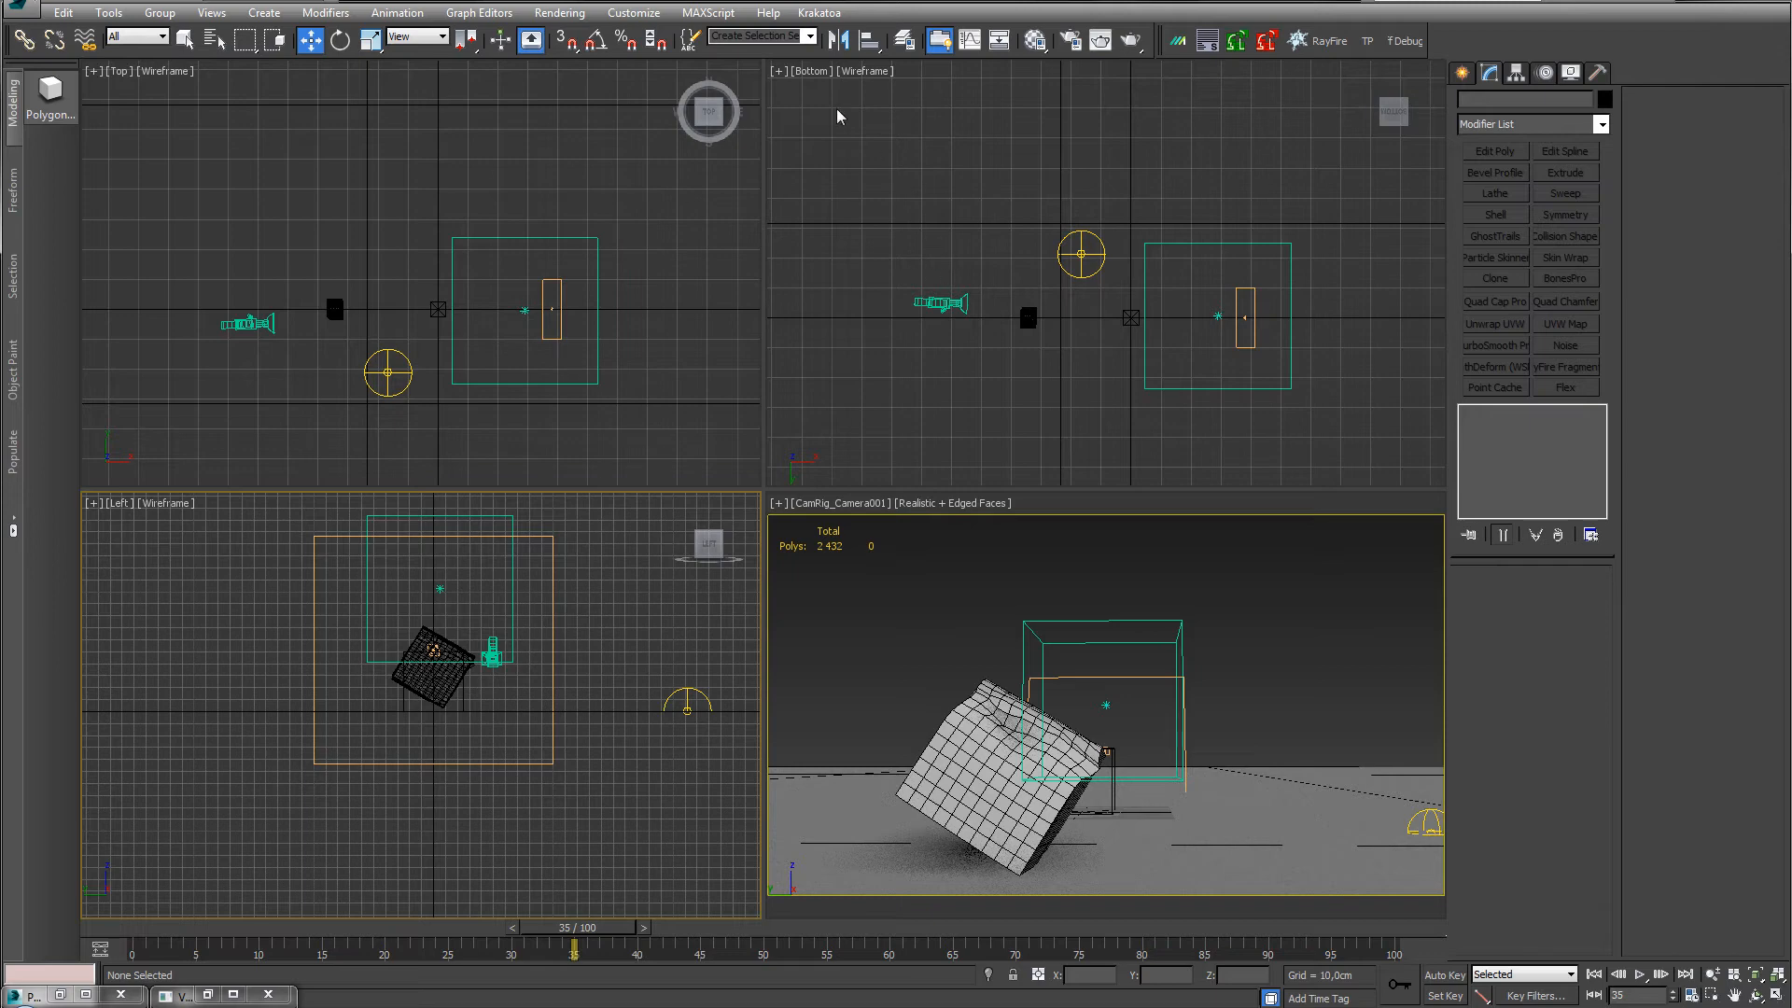
click(808, 70)
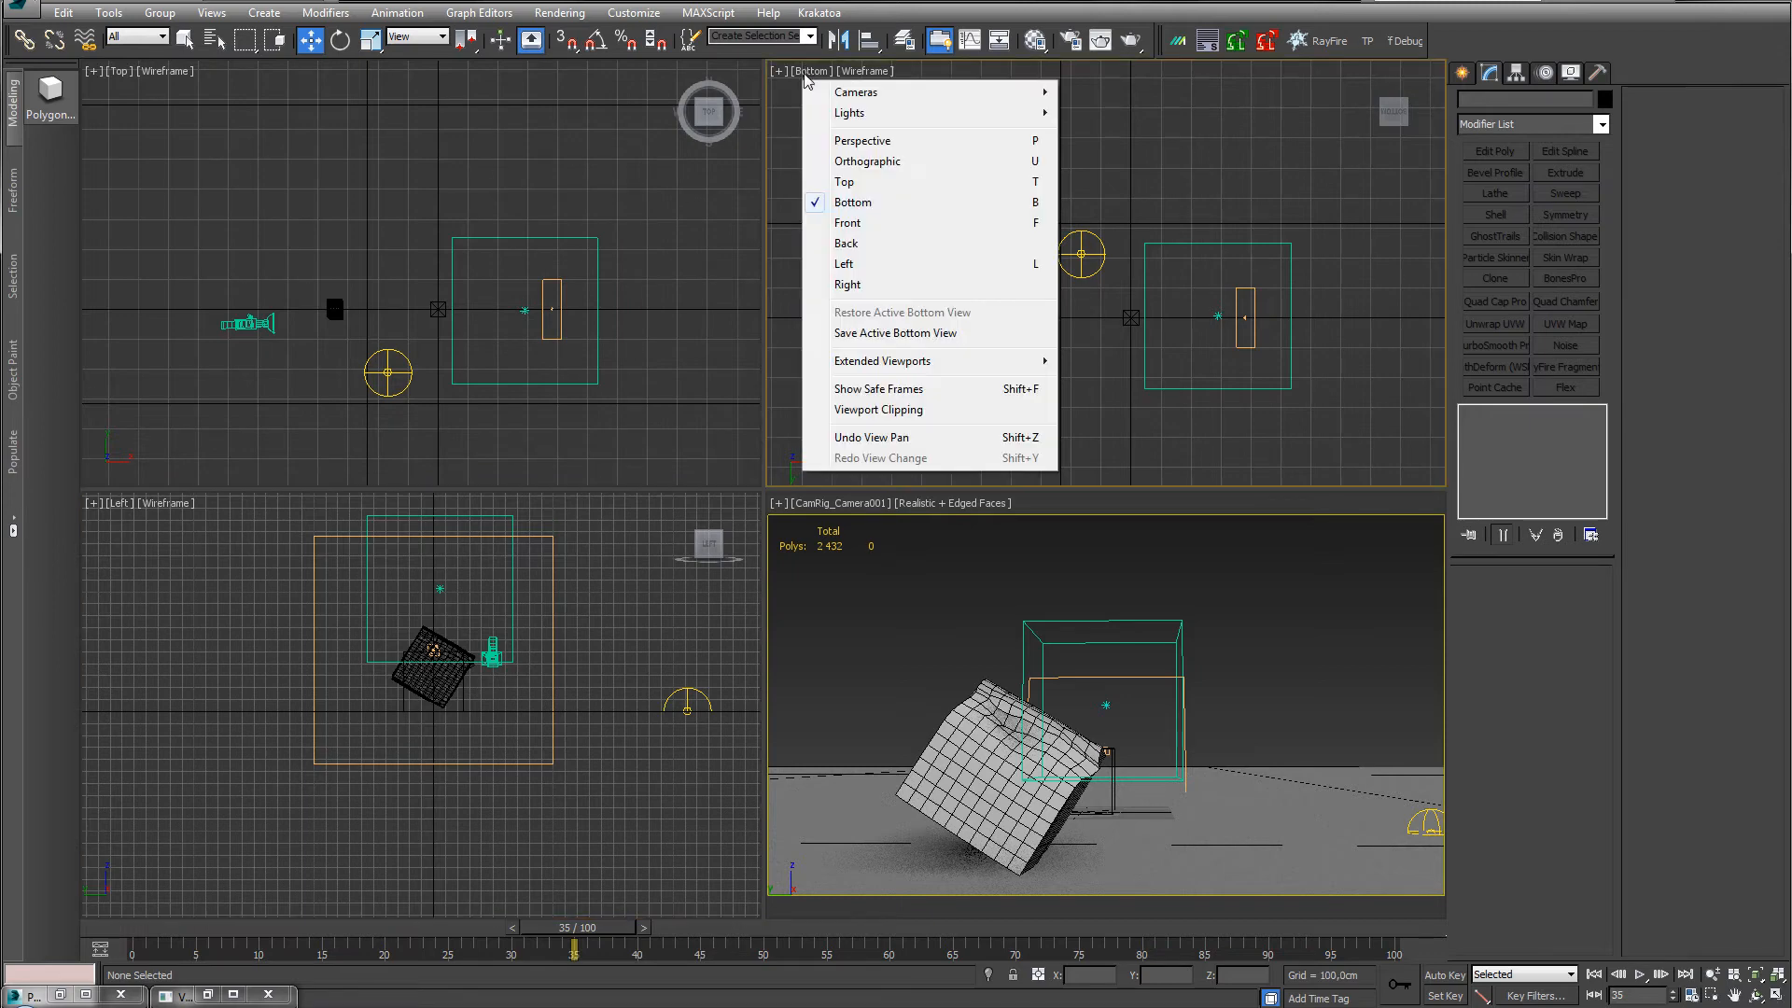
click(877, 224)
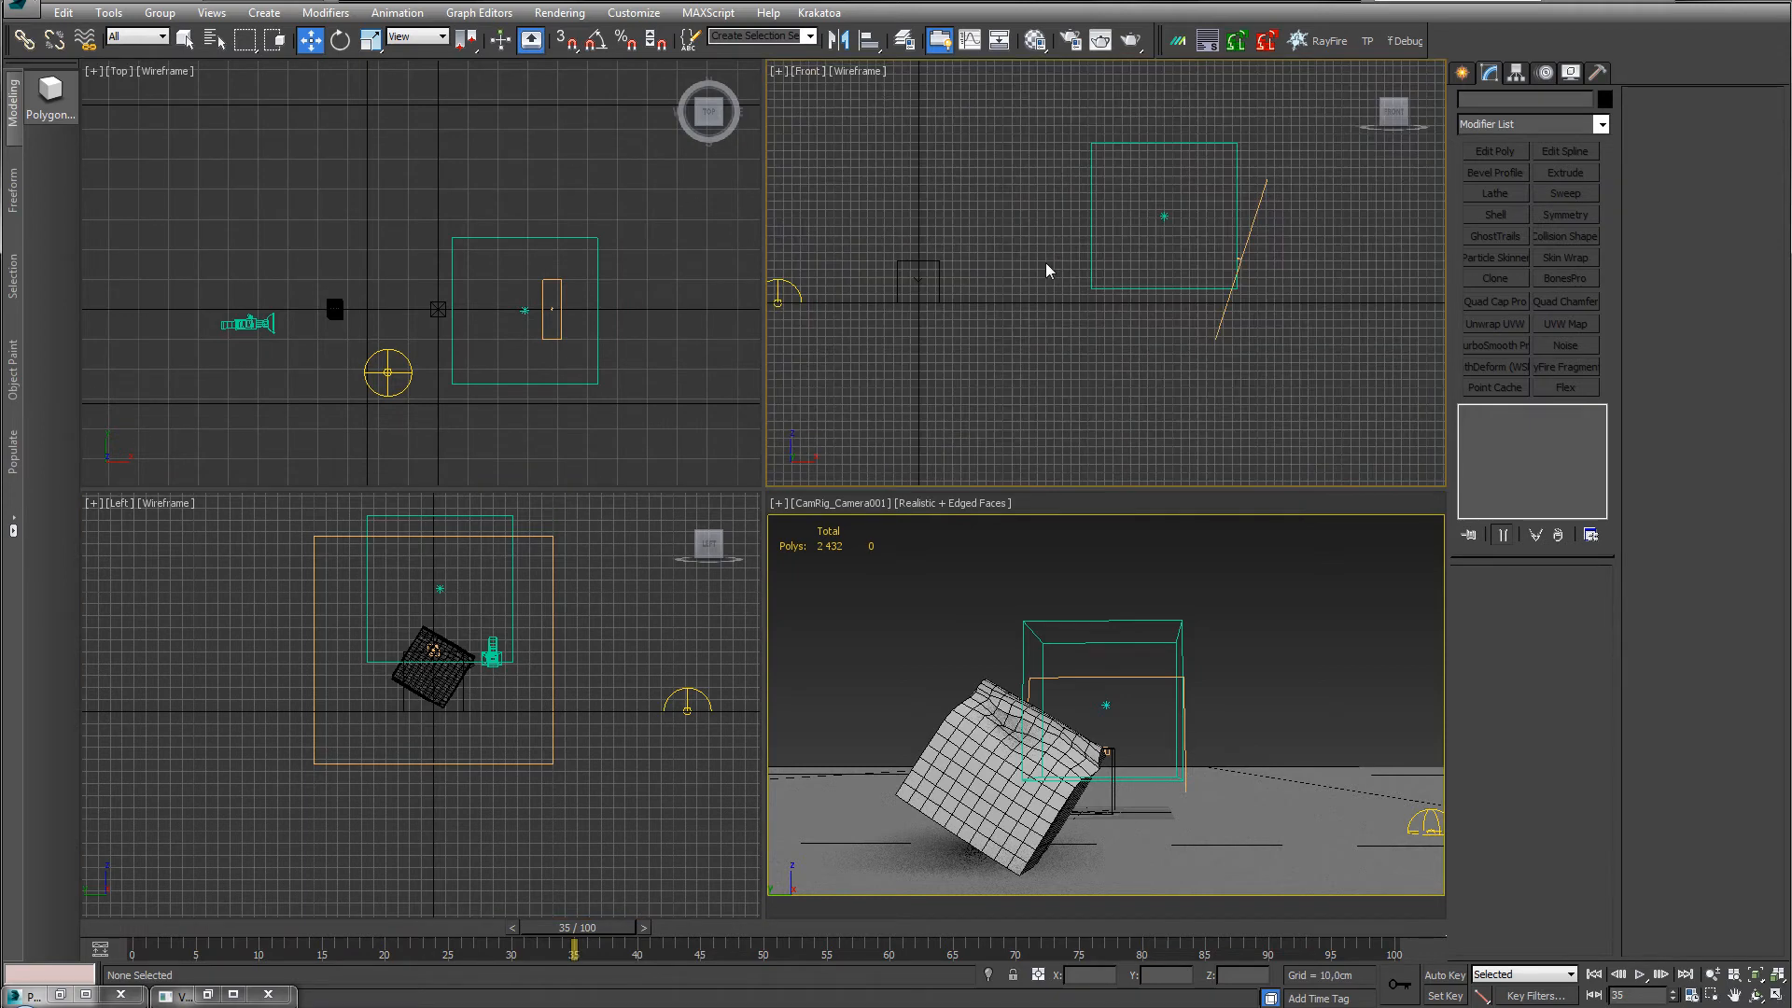
middle_drag(1174, 277, 1123, 285)
Lower the camera rig target to about Z 8.7 cm, then set Heading to about -90, Pitch to 2.65 and Track to 1420.3.
click(1110, 153)
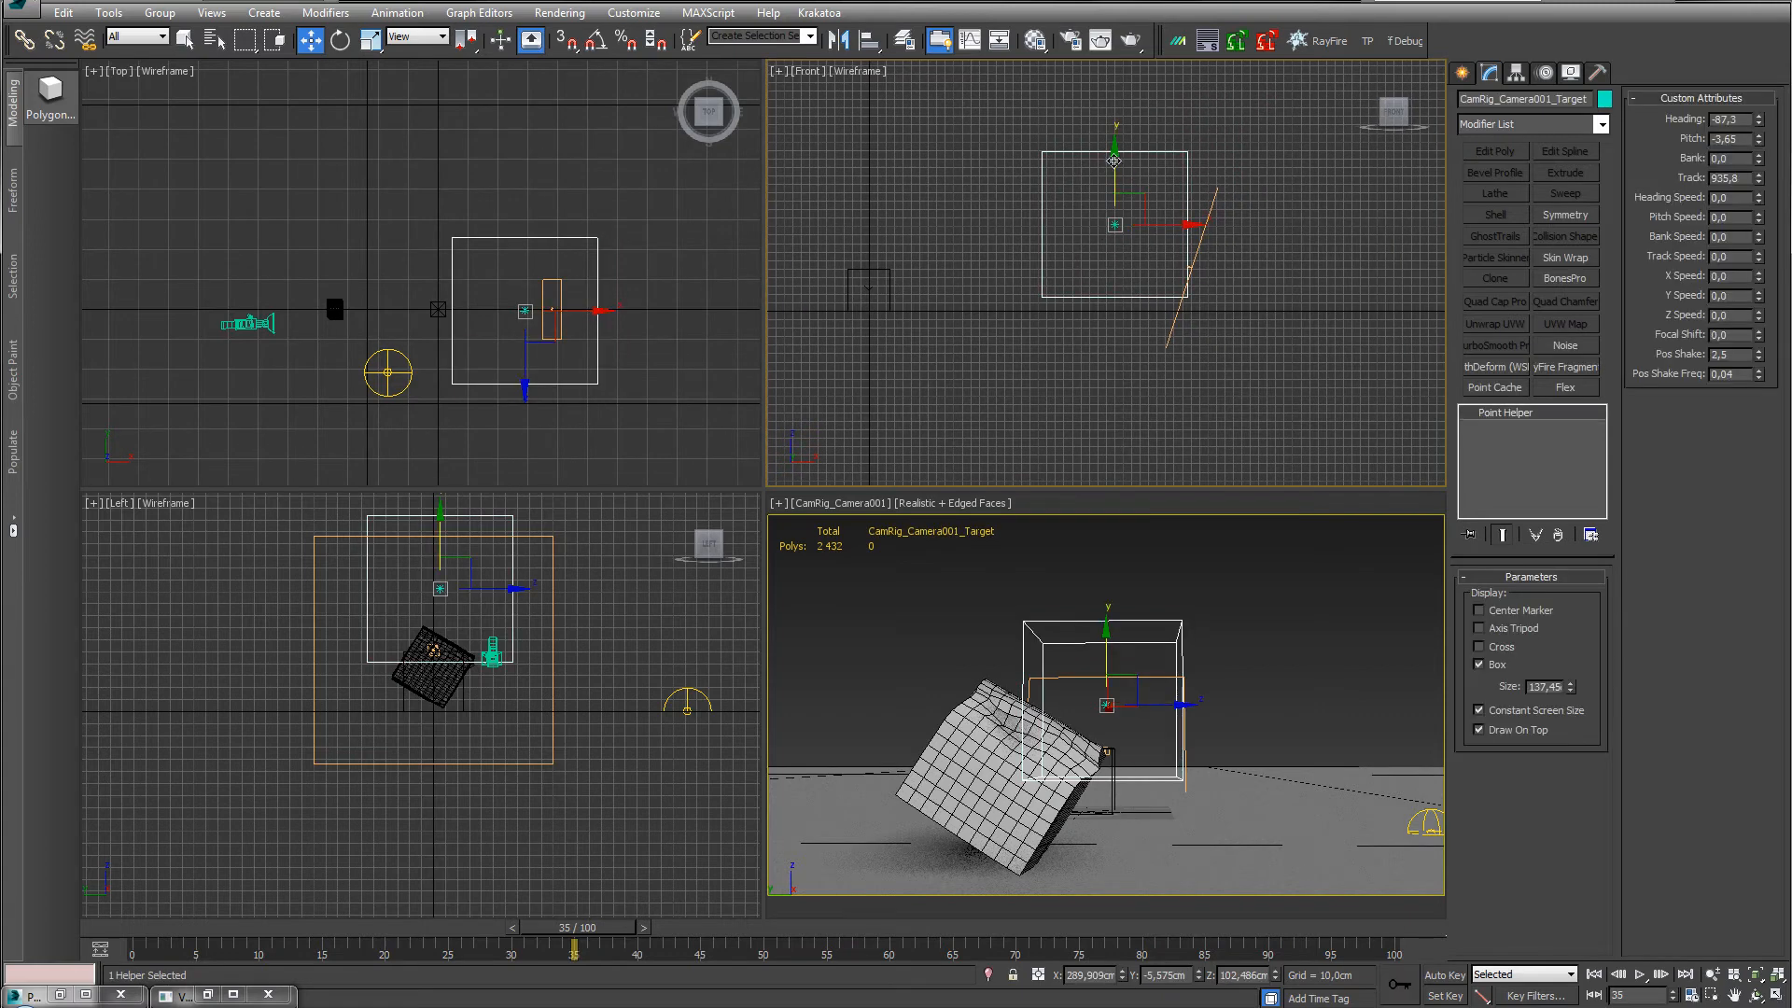
drag(1116, 157, 1114, 240)
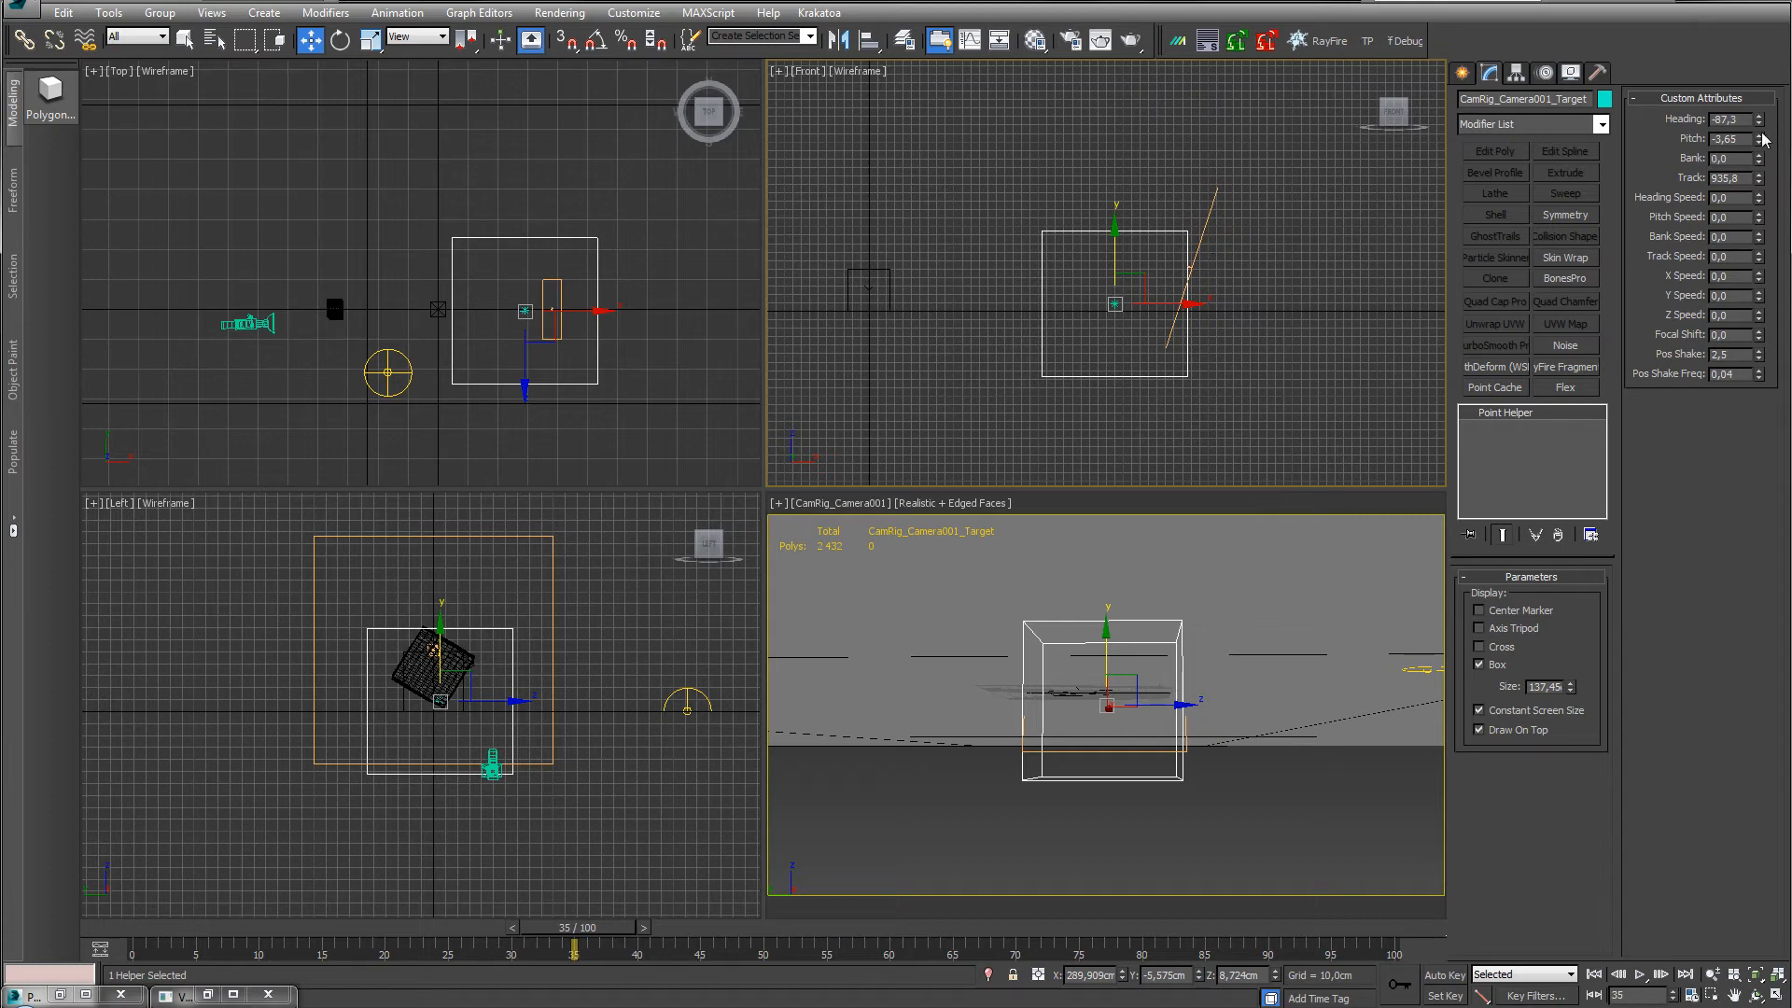
drag(1763, 139, 1775, 73)
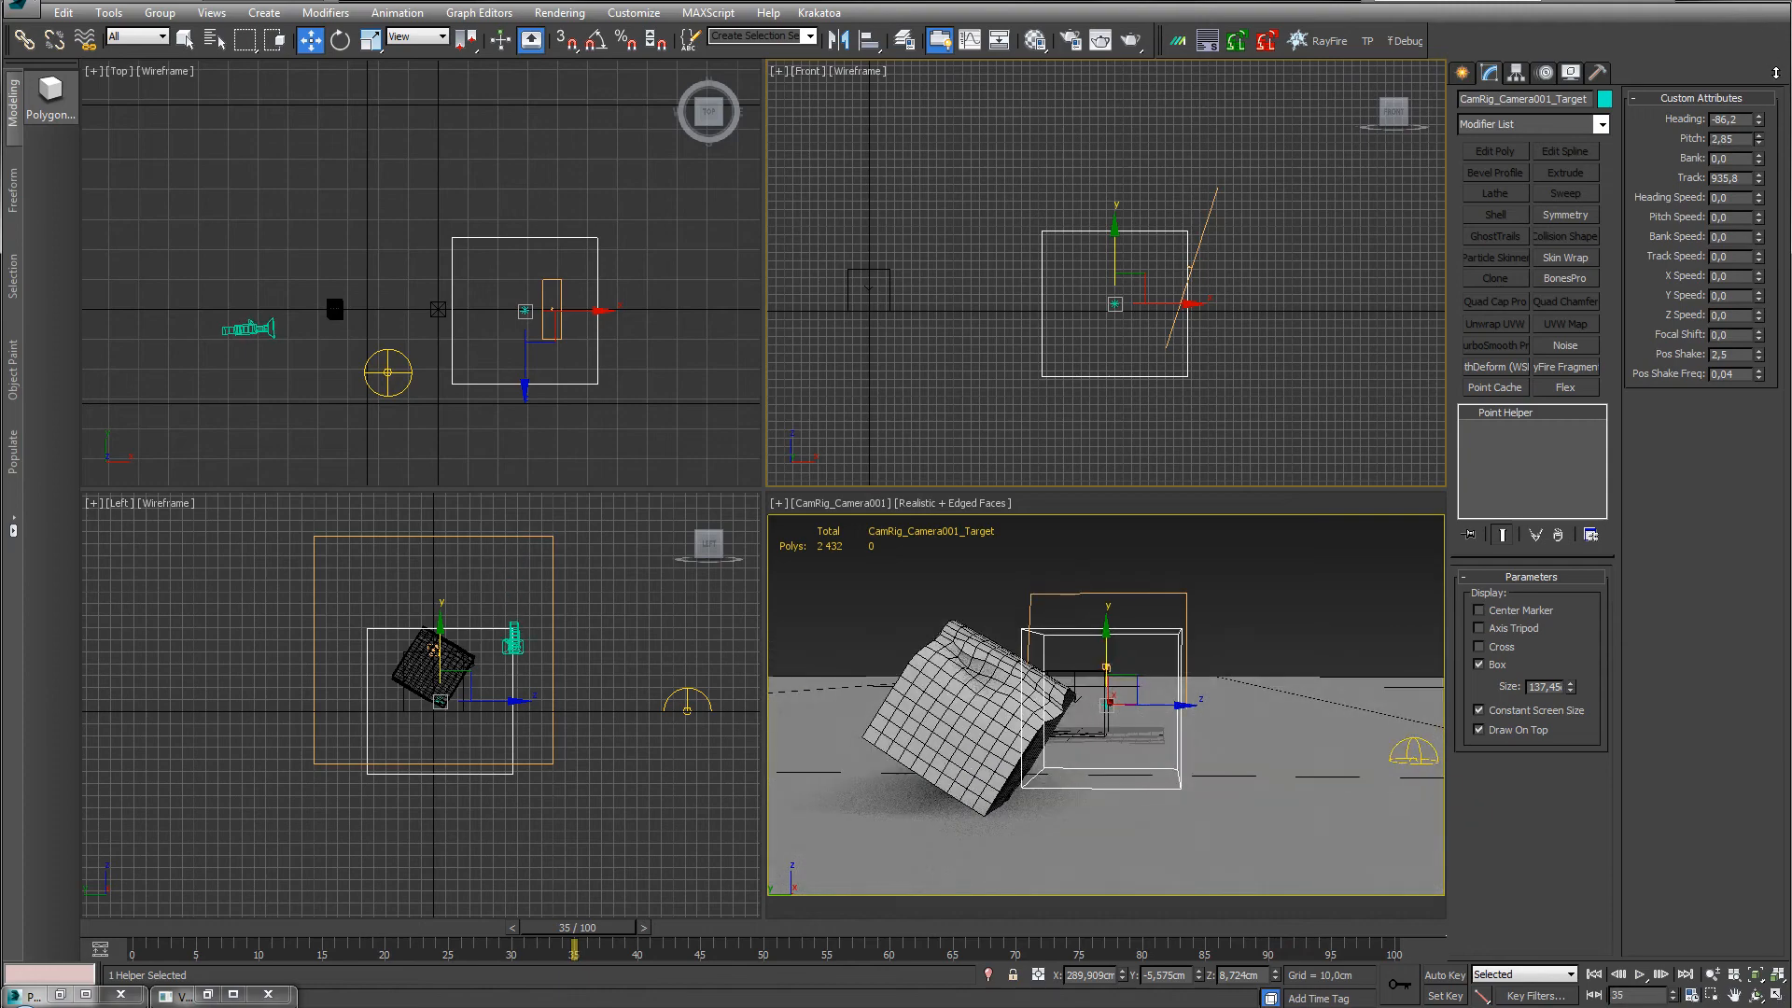
drag(1762, 180, 1760, 130)
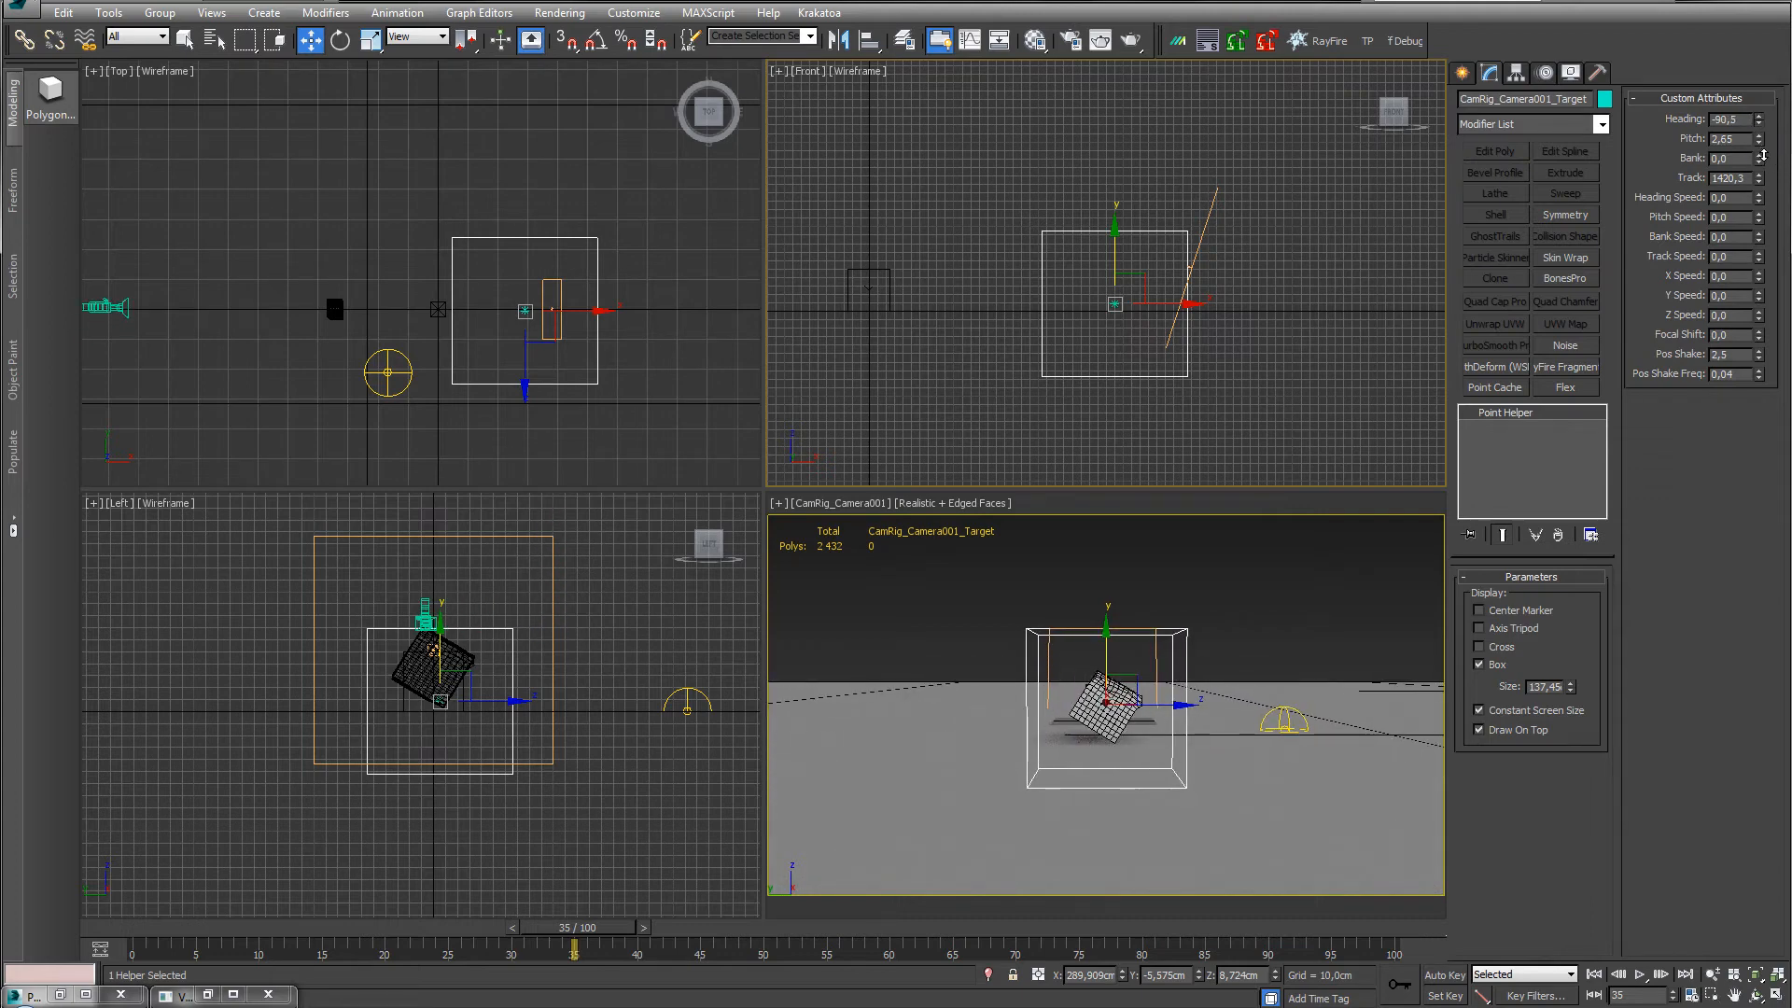
Enable Auto Key at frame 19 and key the camera rig's Pos Shake at 2.5.
drag(165, 927, 341, 922)
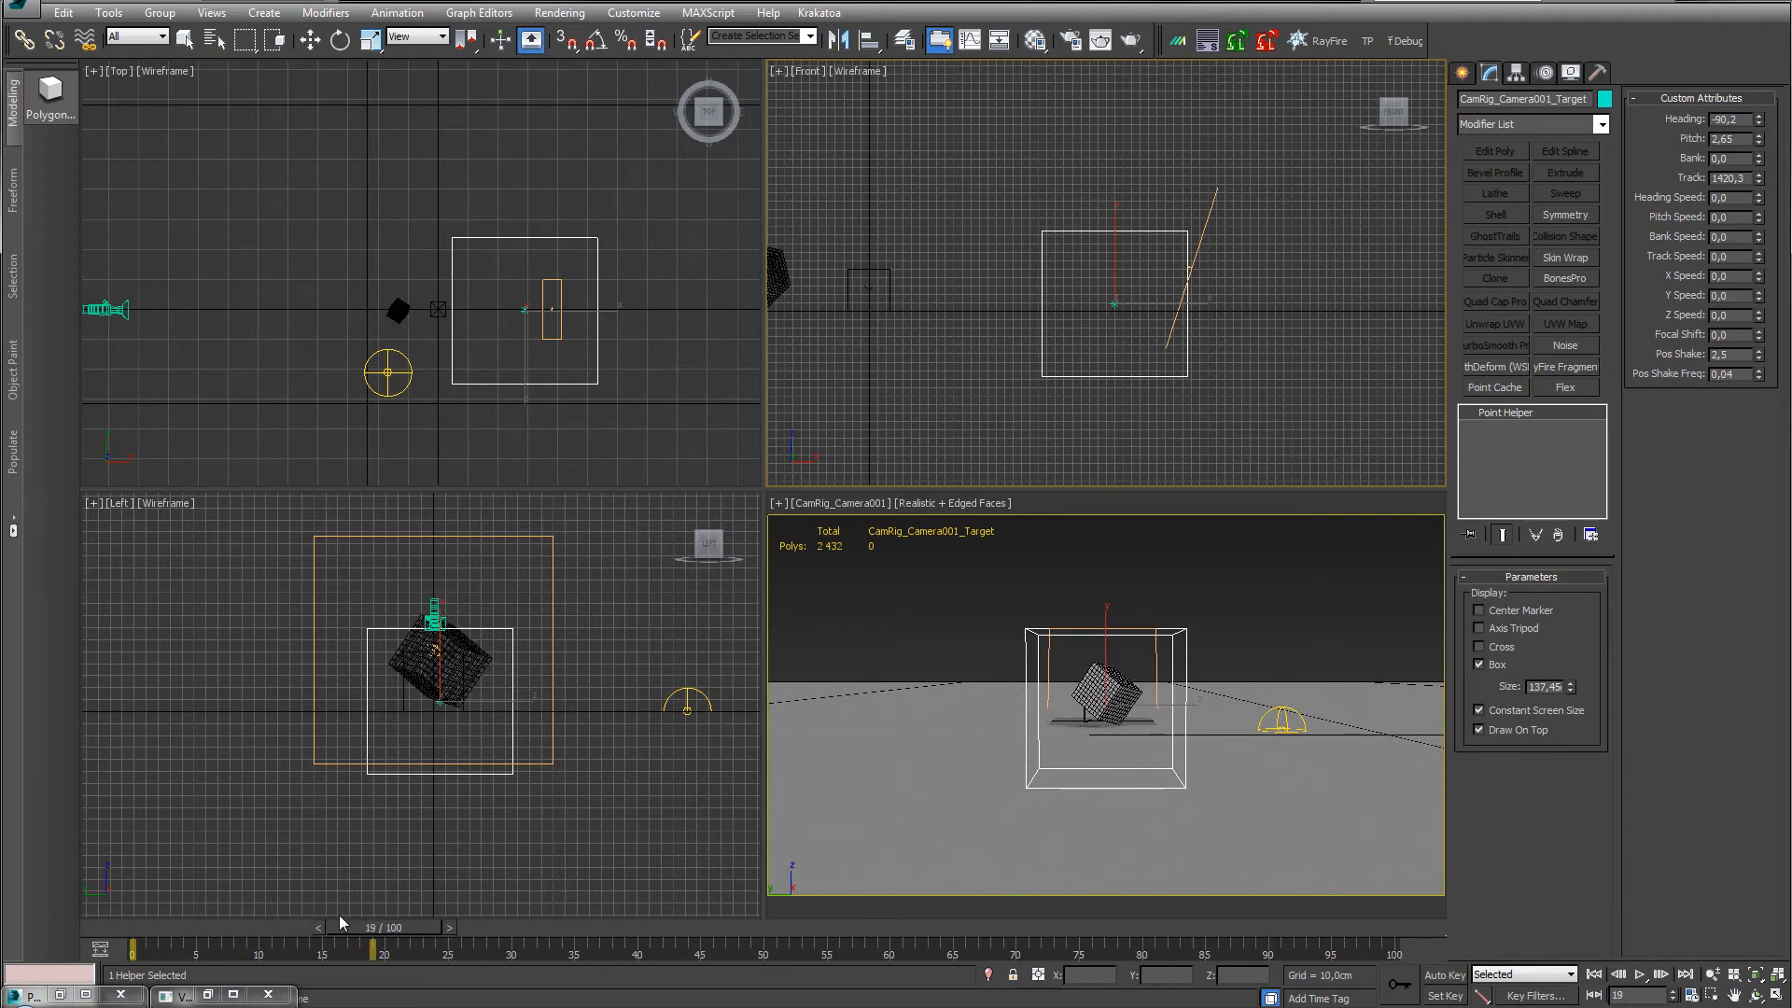
key(w)
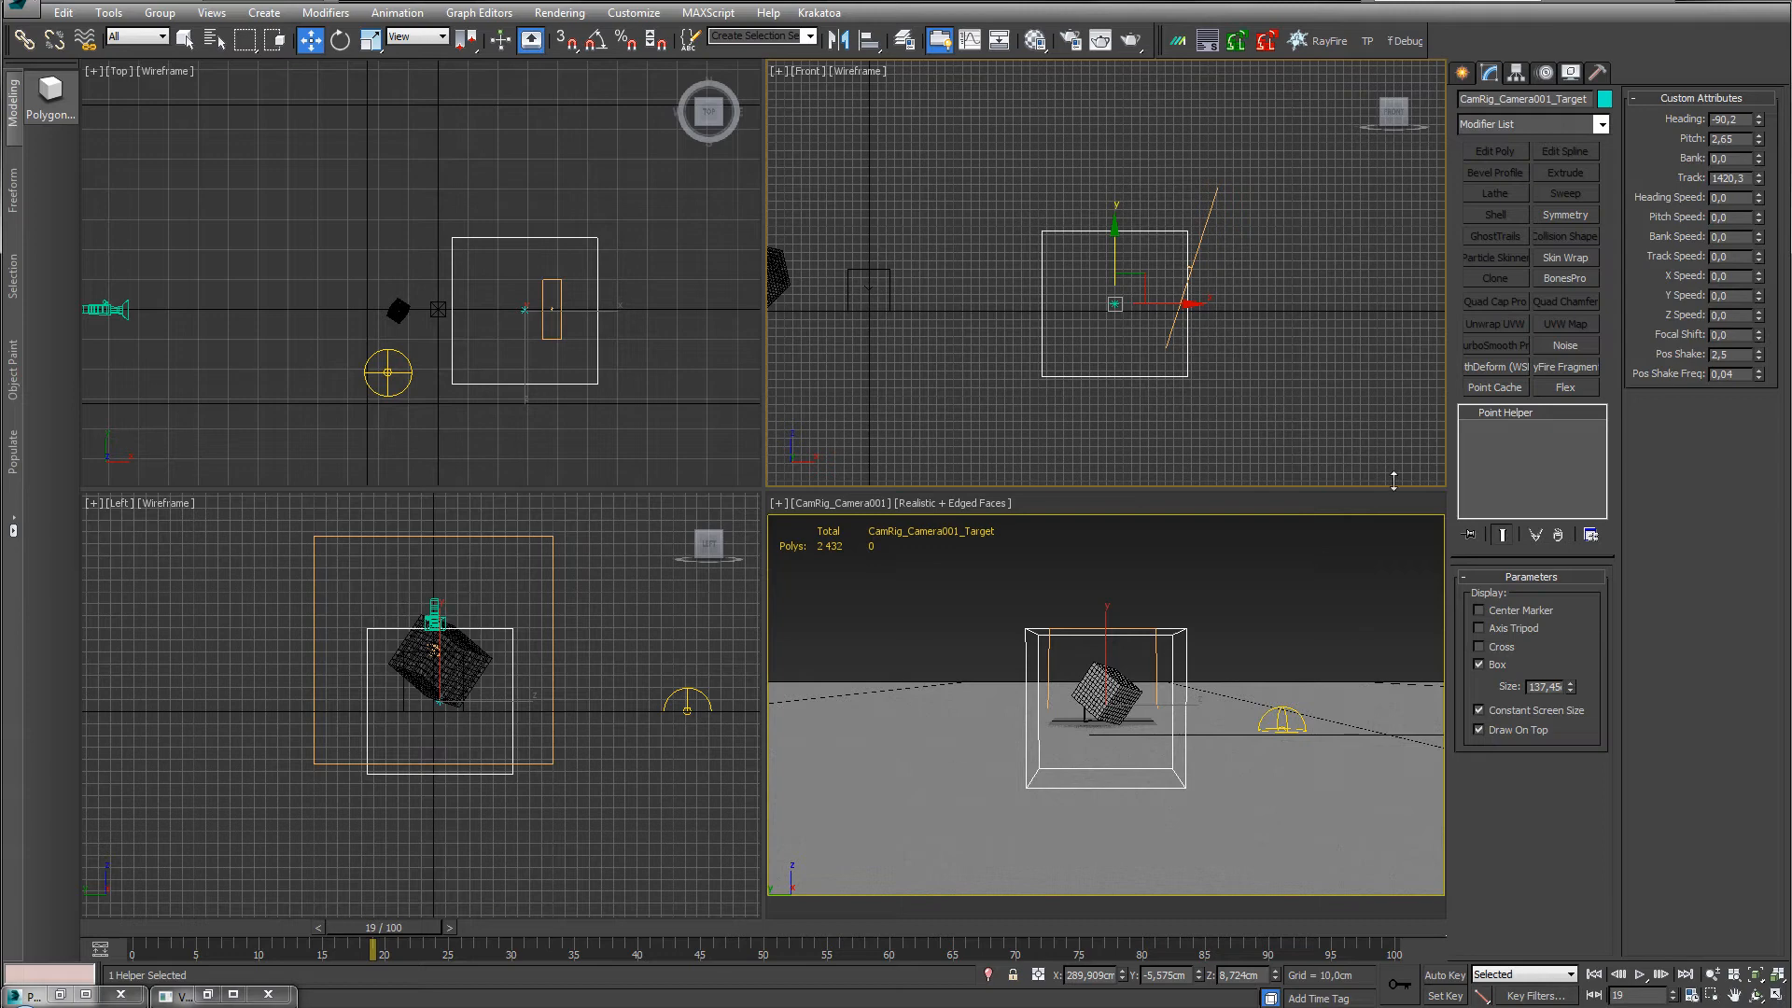
click(1443, 975)
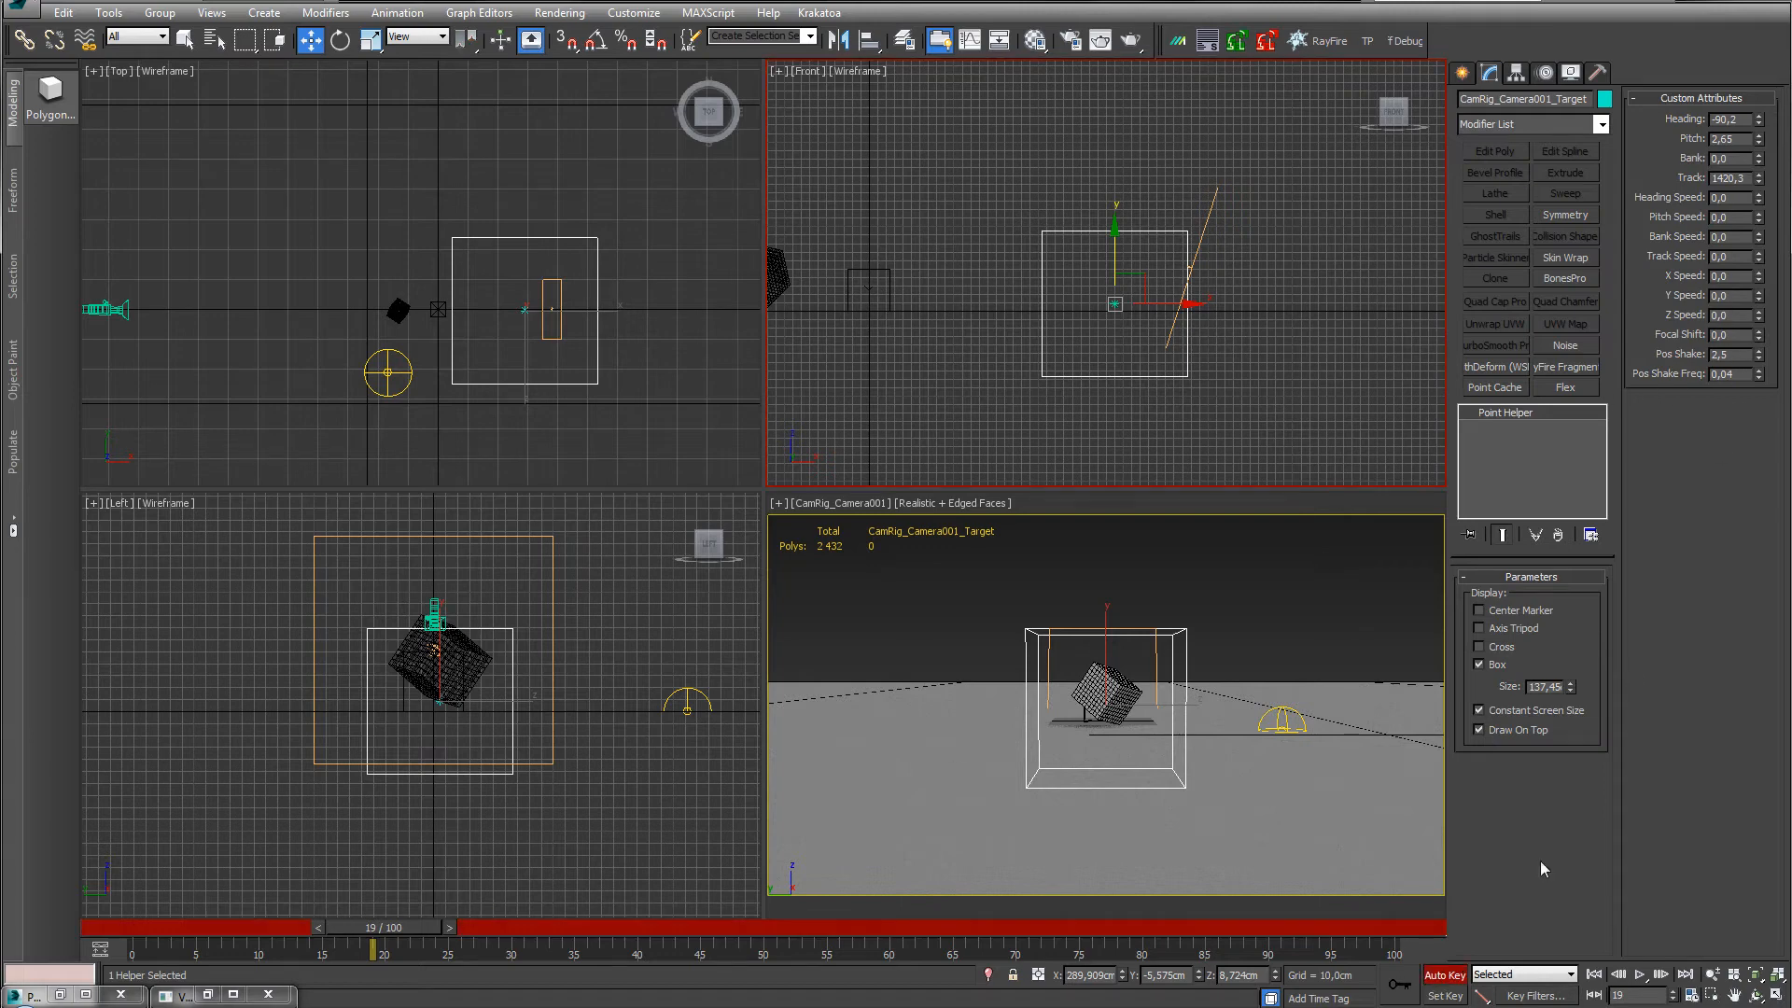
click(1758, 352)
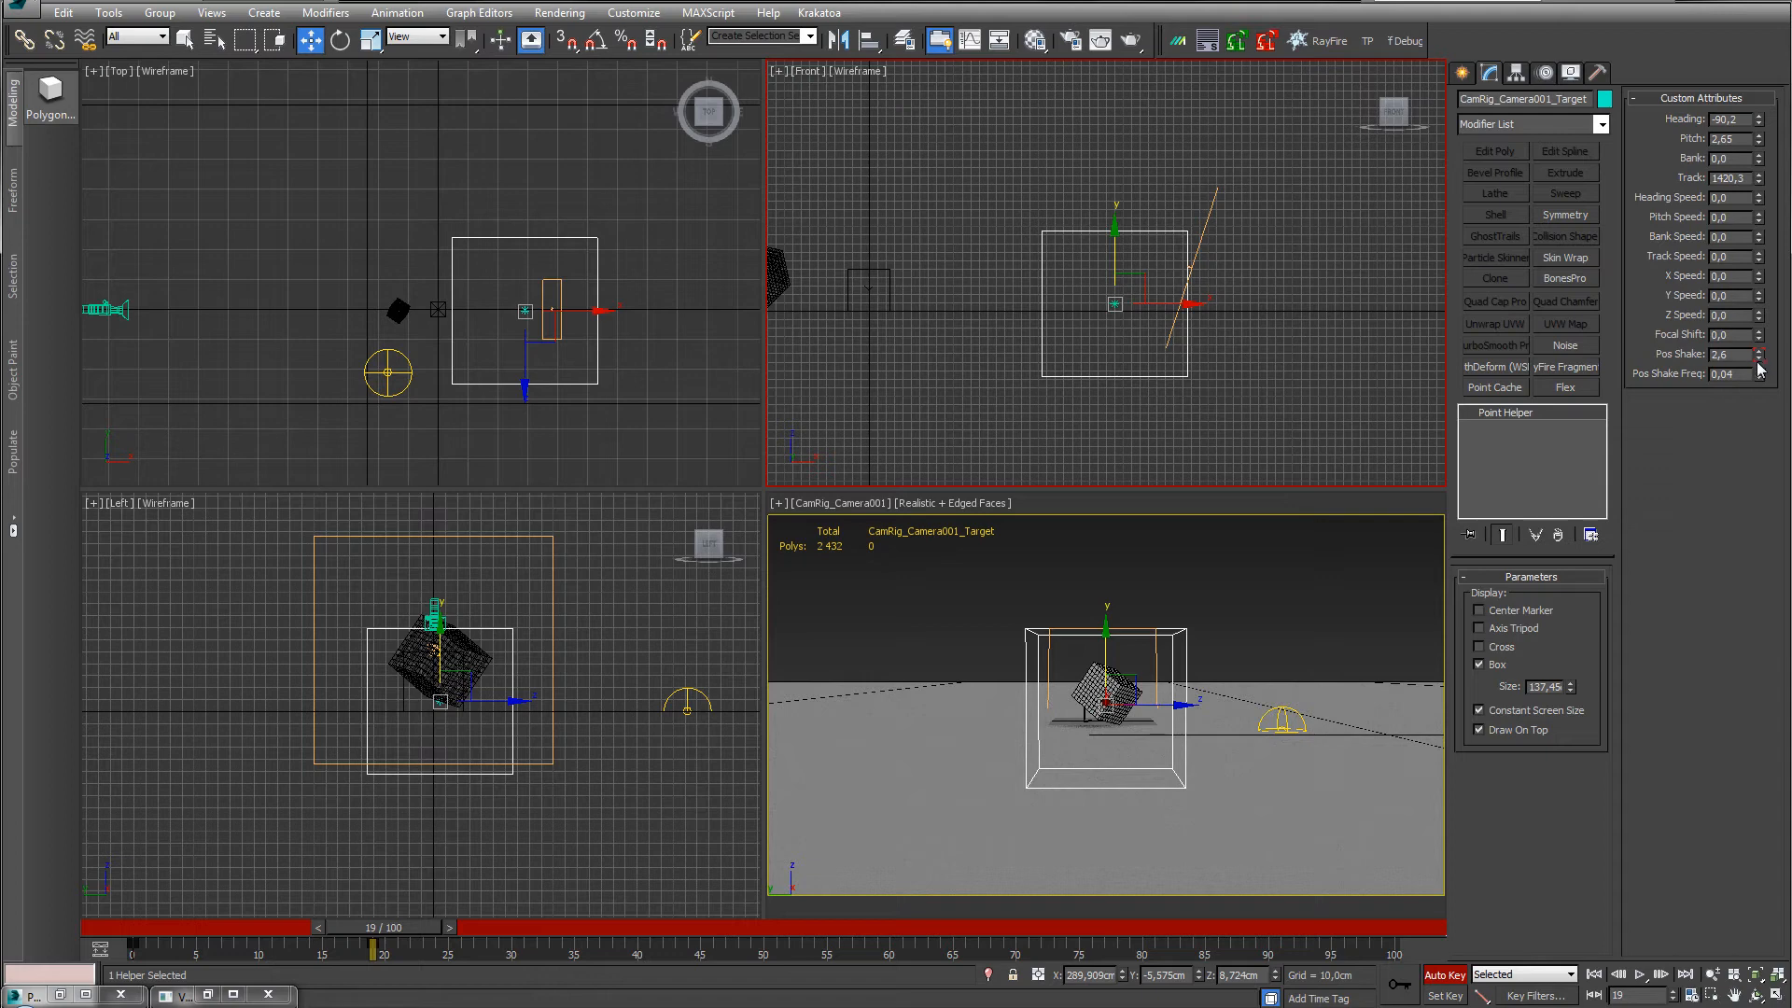
click(1759, 378)
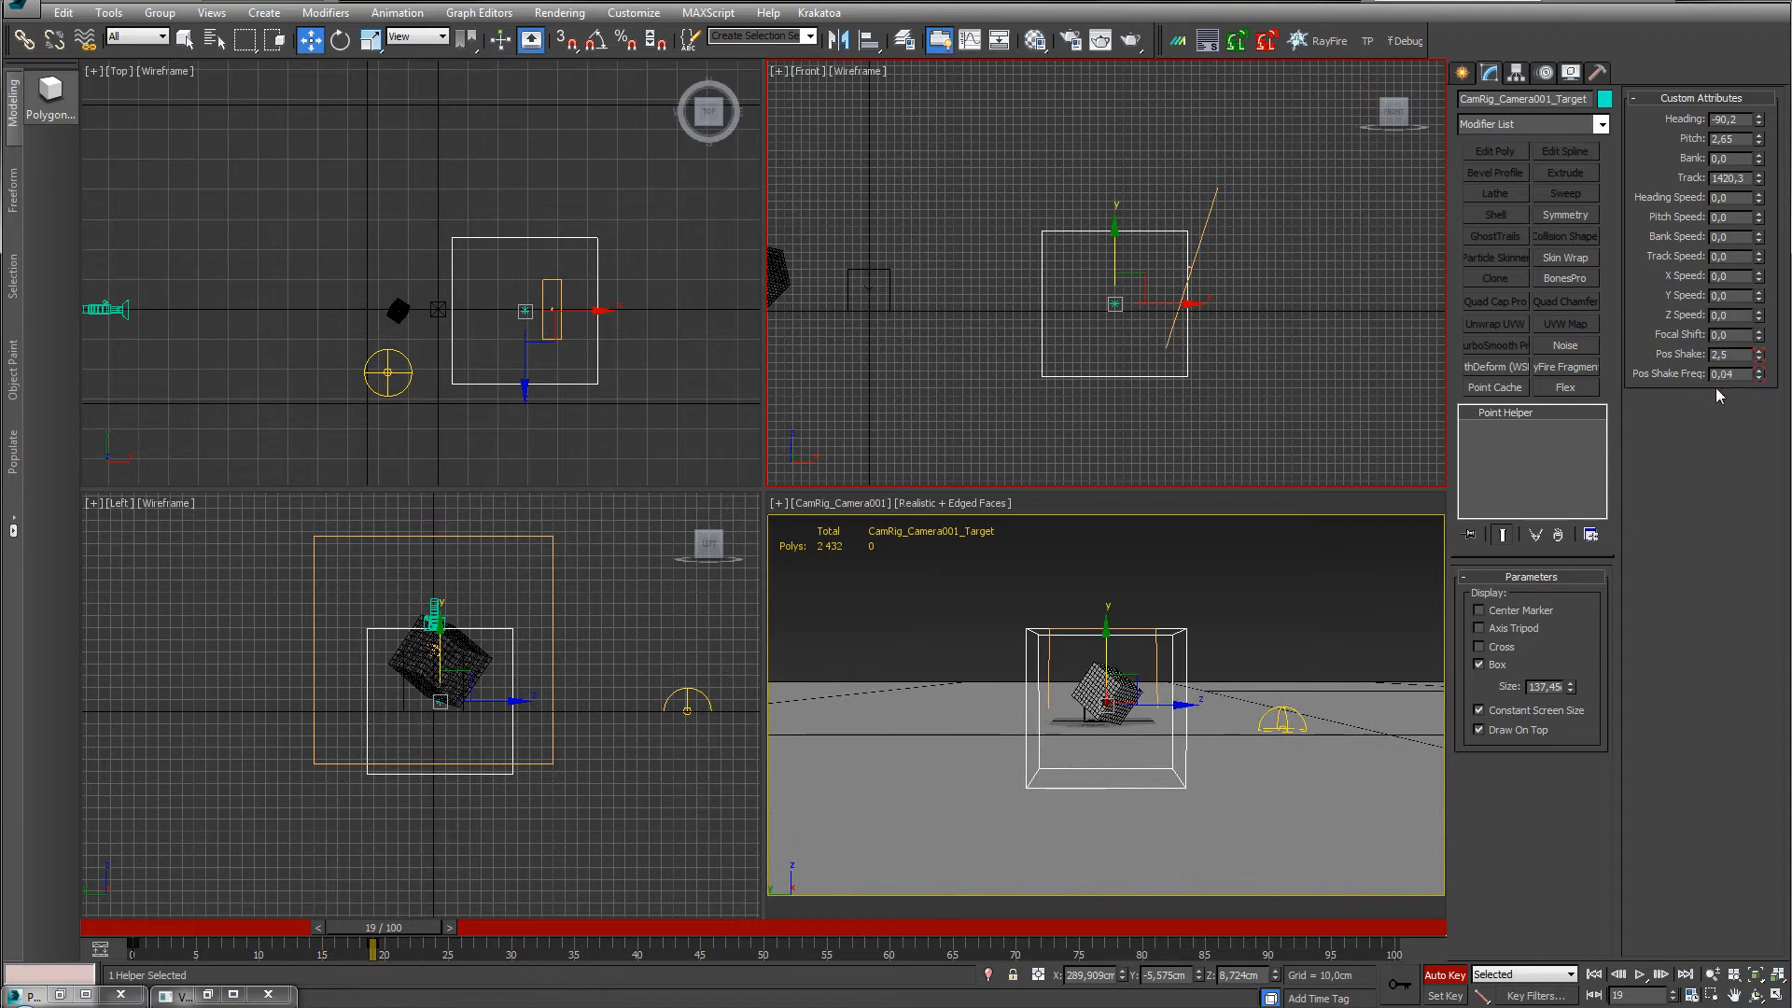
Key the camera rig's Pos Shake at 20 on frame 20 and scrub the timeline to preview the shake.
drag(381, 930, 393, 930)
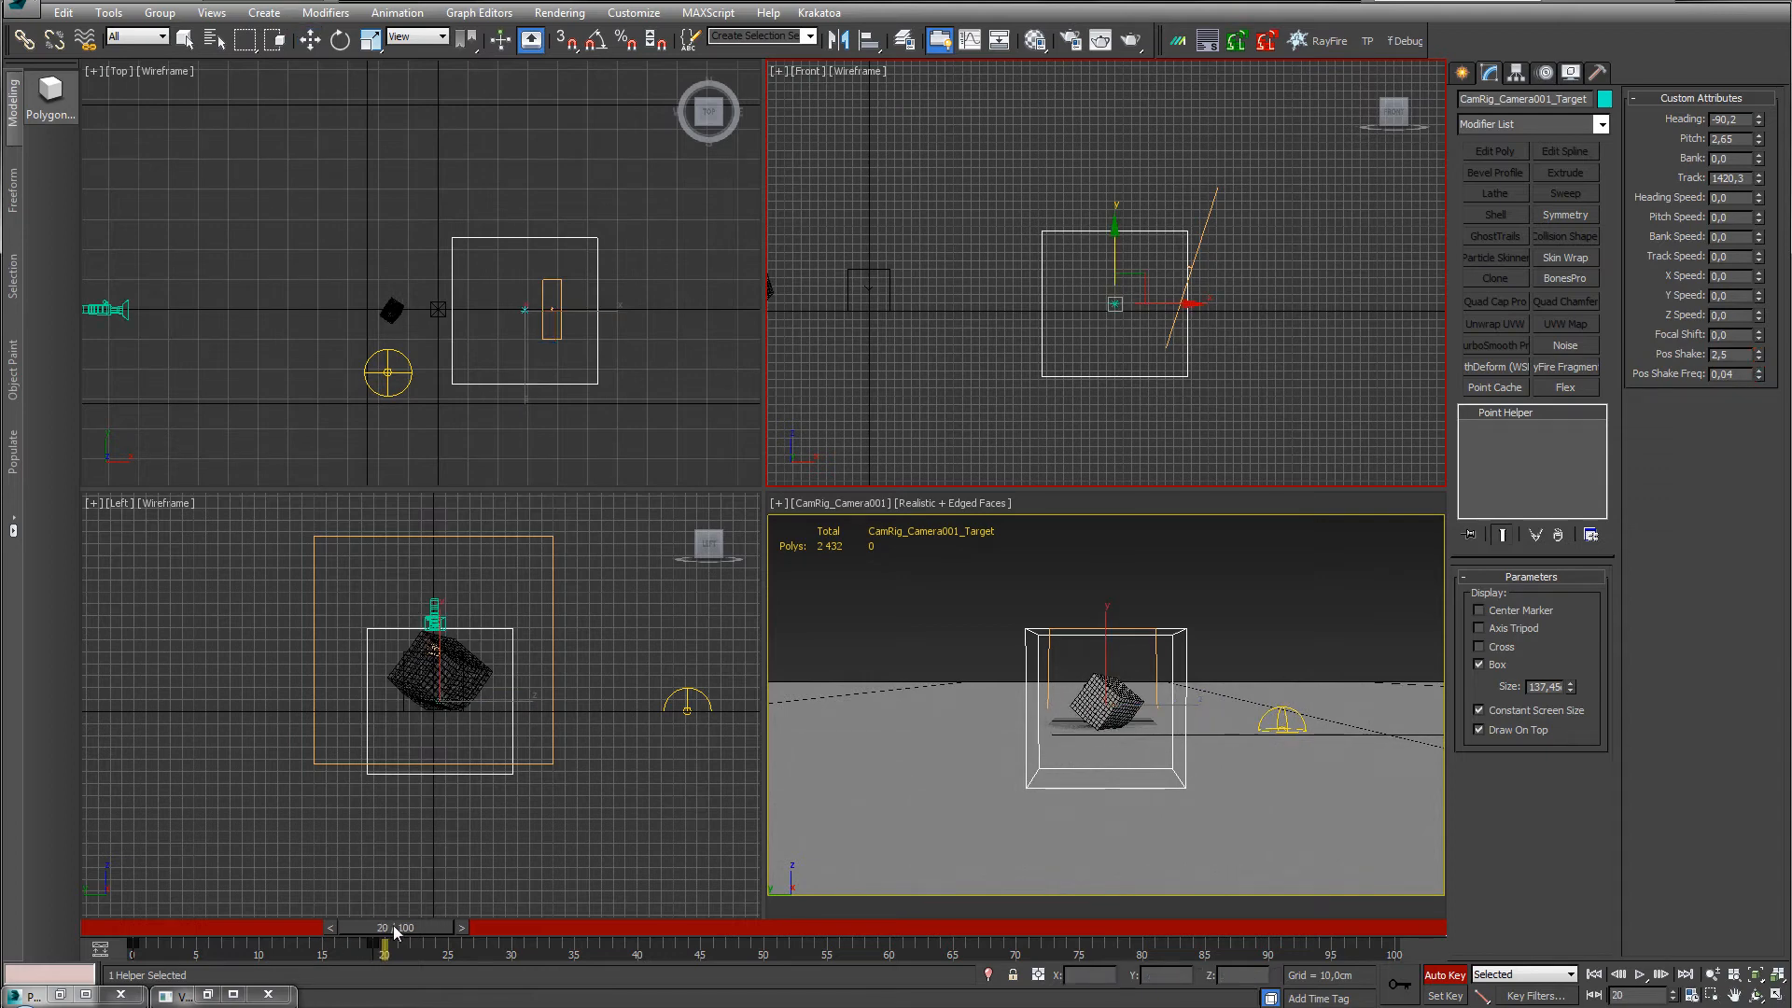
drag(1763, 356, 1721, 972)
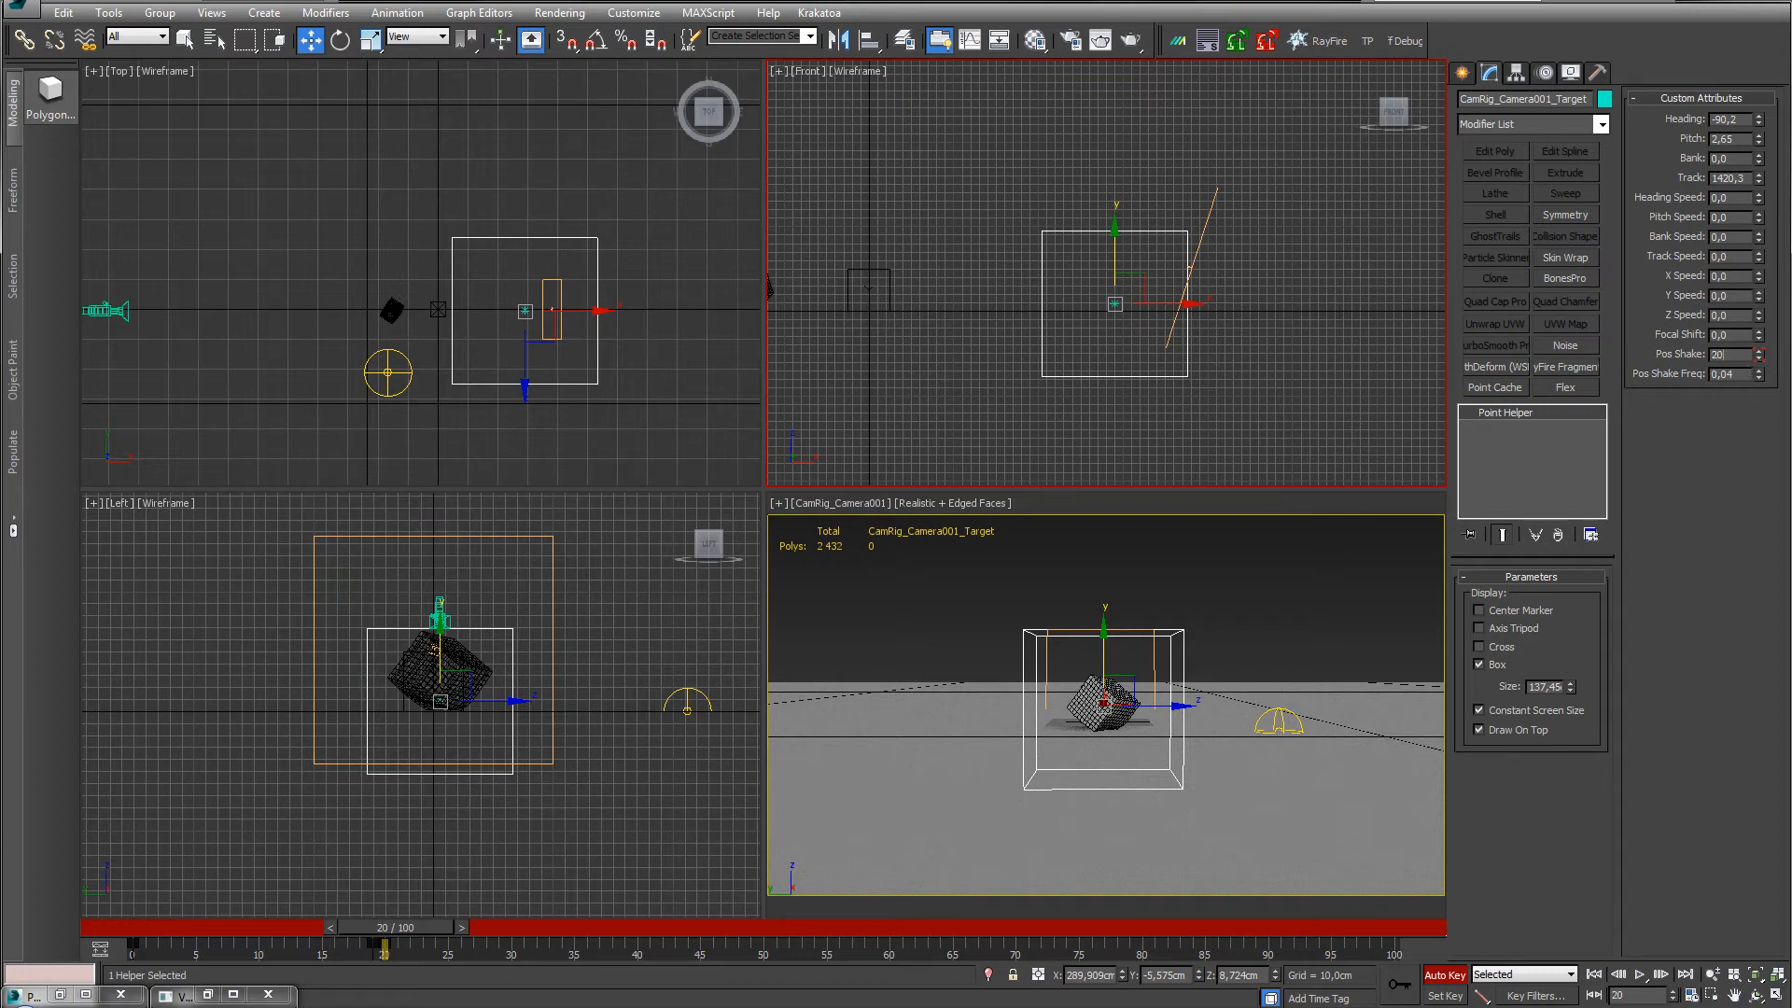
key(Return)
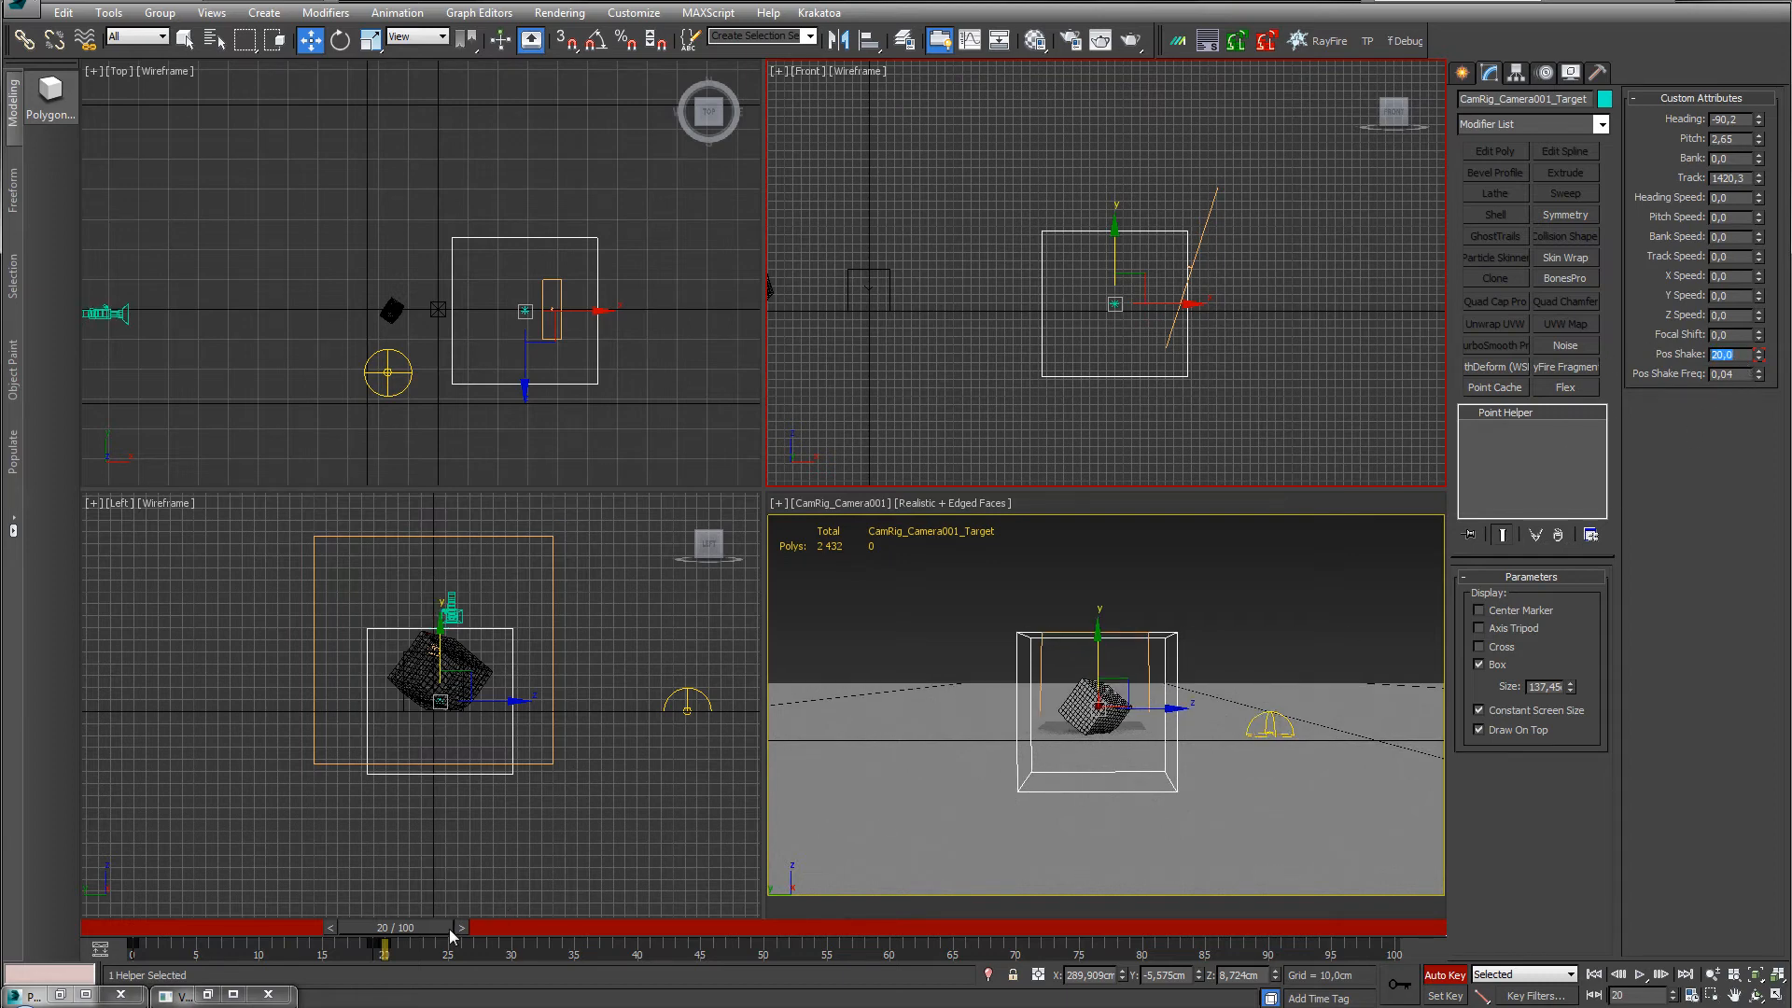
drag(450, 928, 396, 928)
key(w)
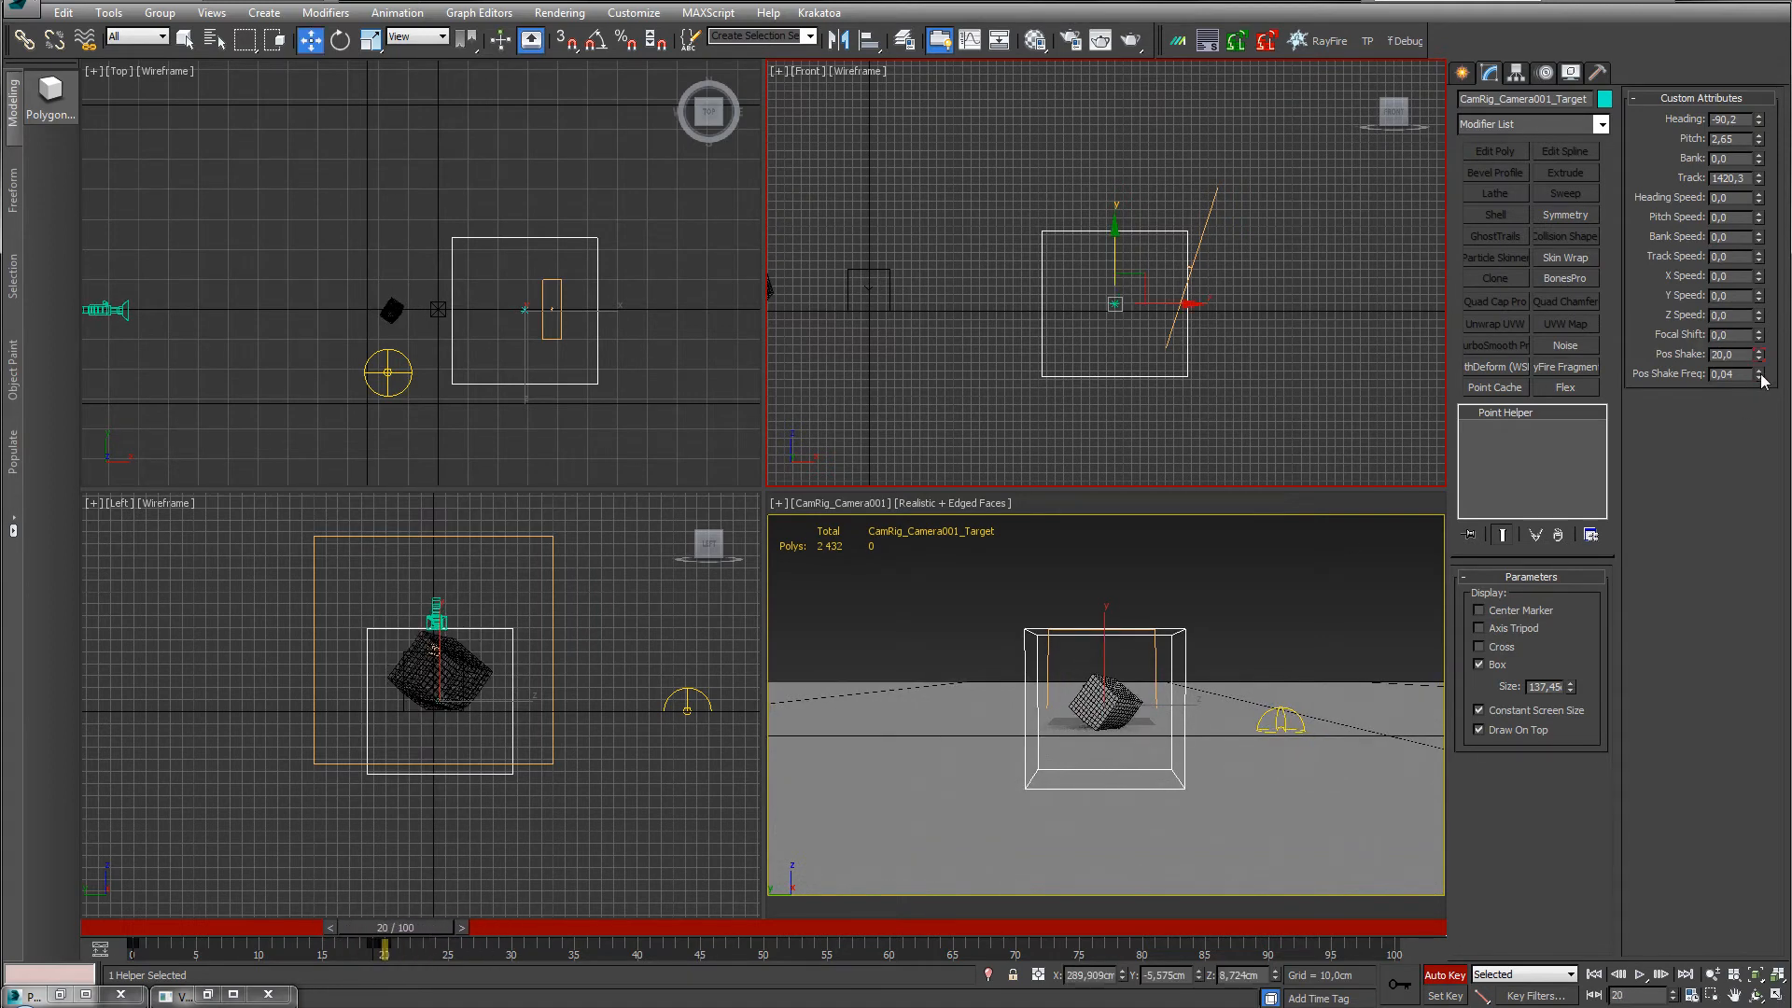
Set the camera rig's Pos Shake Freq to 0.64 and scrub to frame 25 to preview the shake.
drag(1761, 377, 1765, 369)
mouse_move(431, 923)
mouse_down()
mouse_move(586, 905)
mouse_move(382, 924)
mouse_move(459, 915)
mouse_up()
key(w)
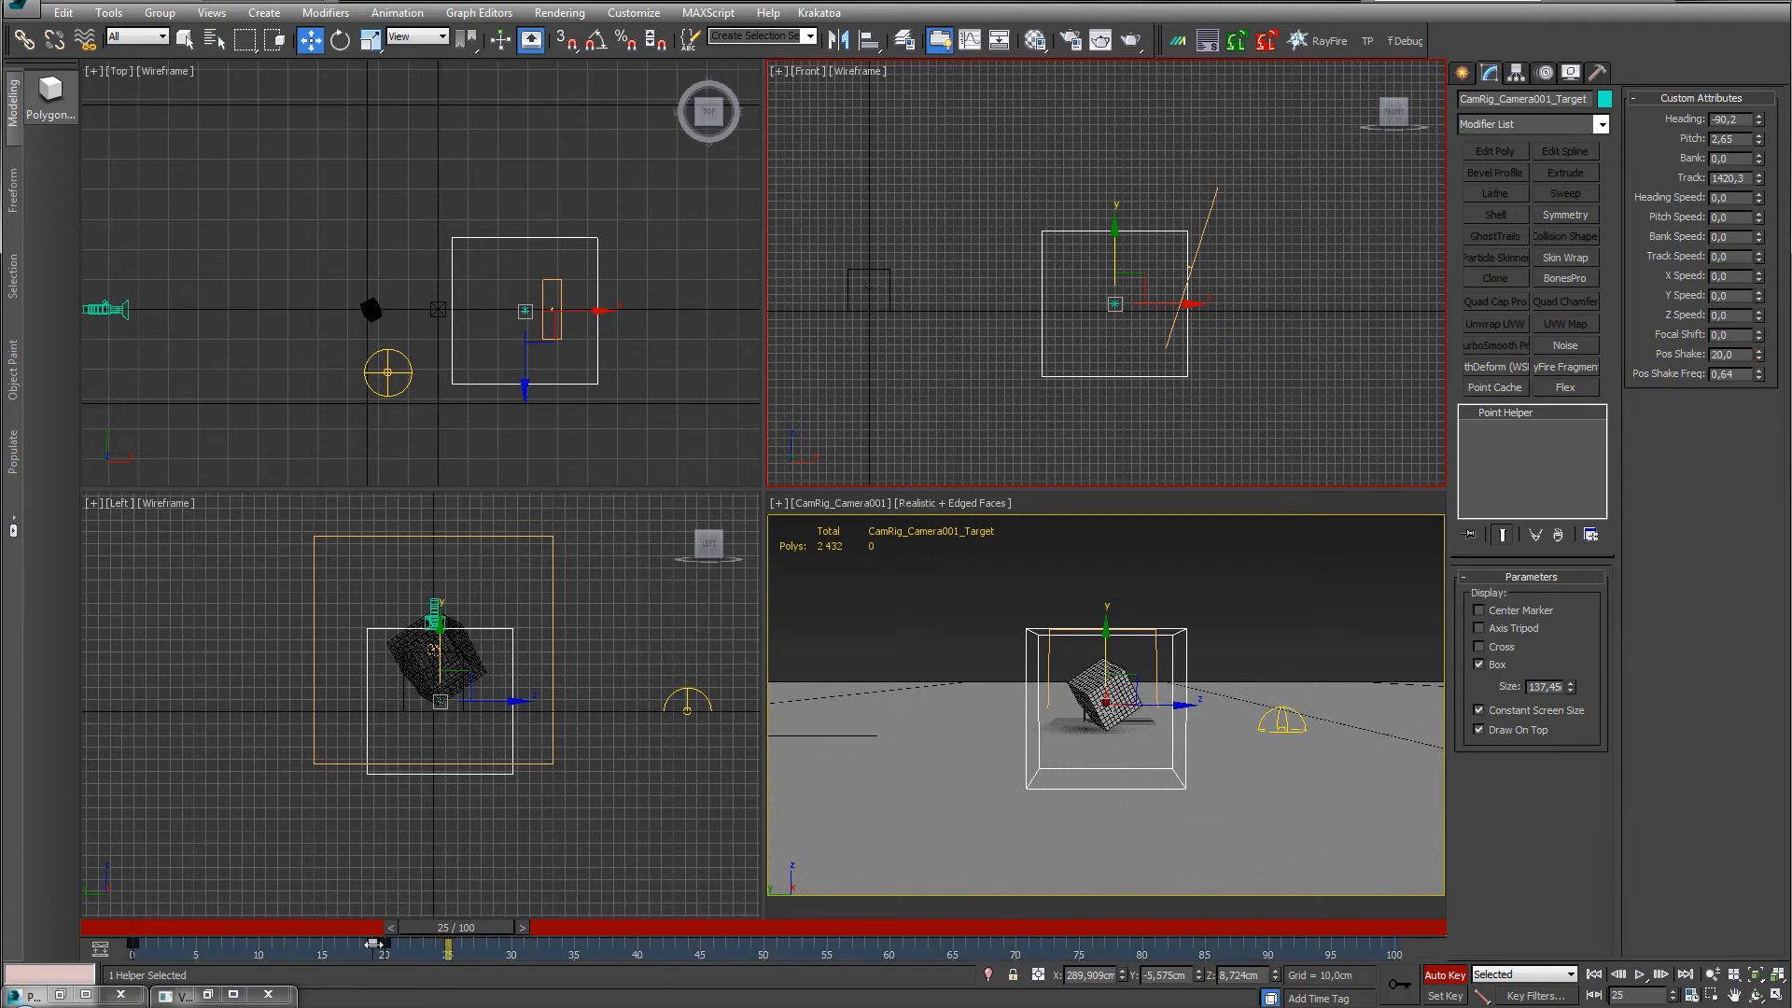
Set the camera rig's Track to 1412.9 on frame 0 and copy that frame's keys to frame 54.
drag(436, 947, 154, 907)
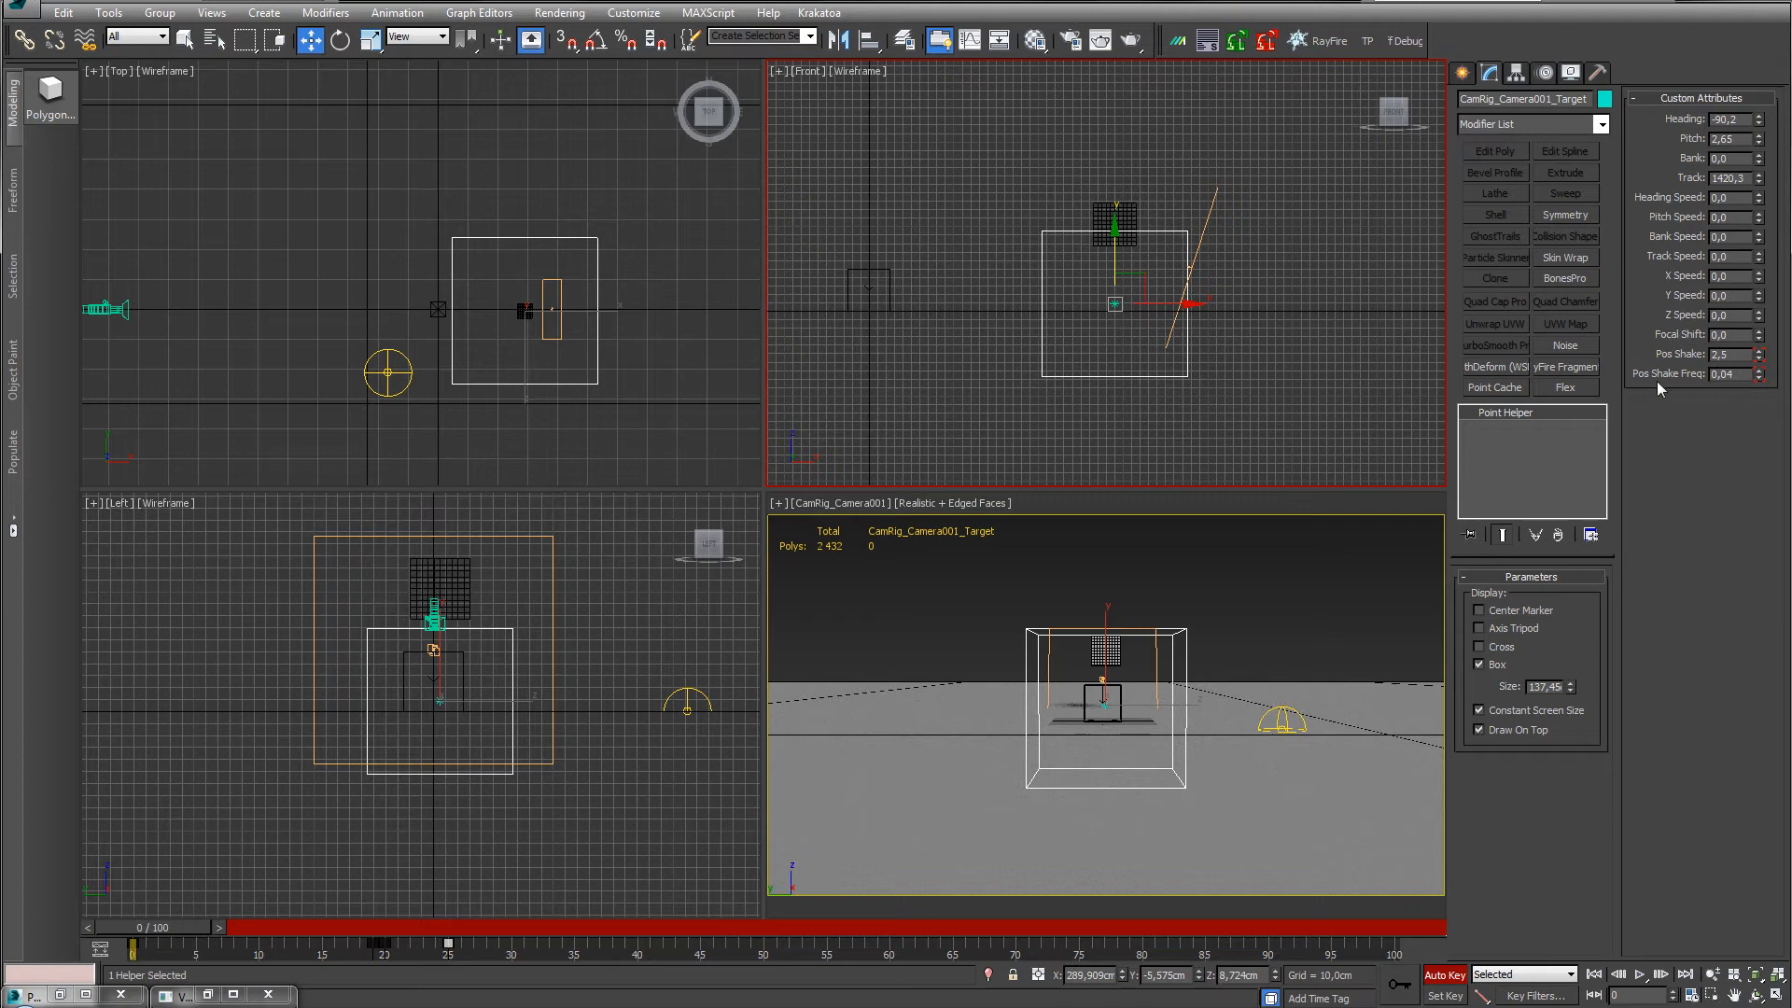
drag(1760, 179, 1749, 259)
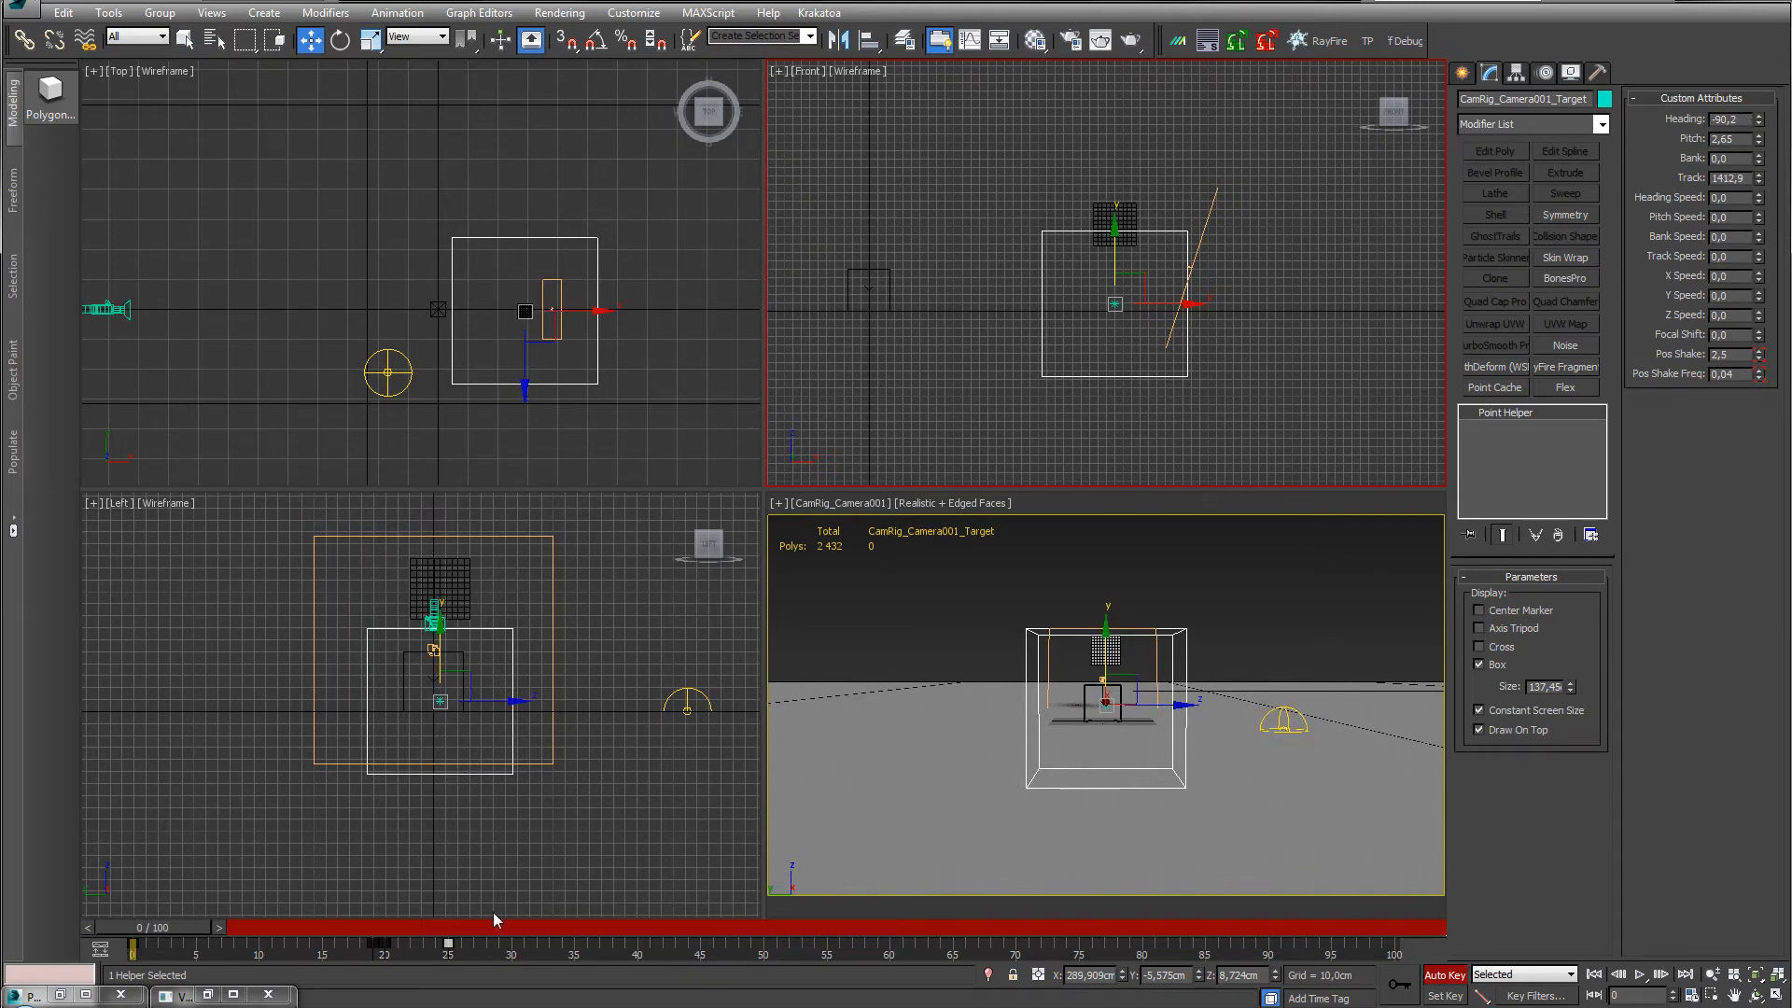
click(130, 948)
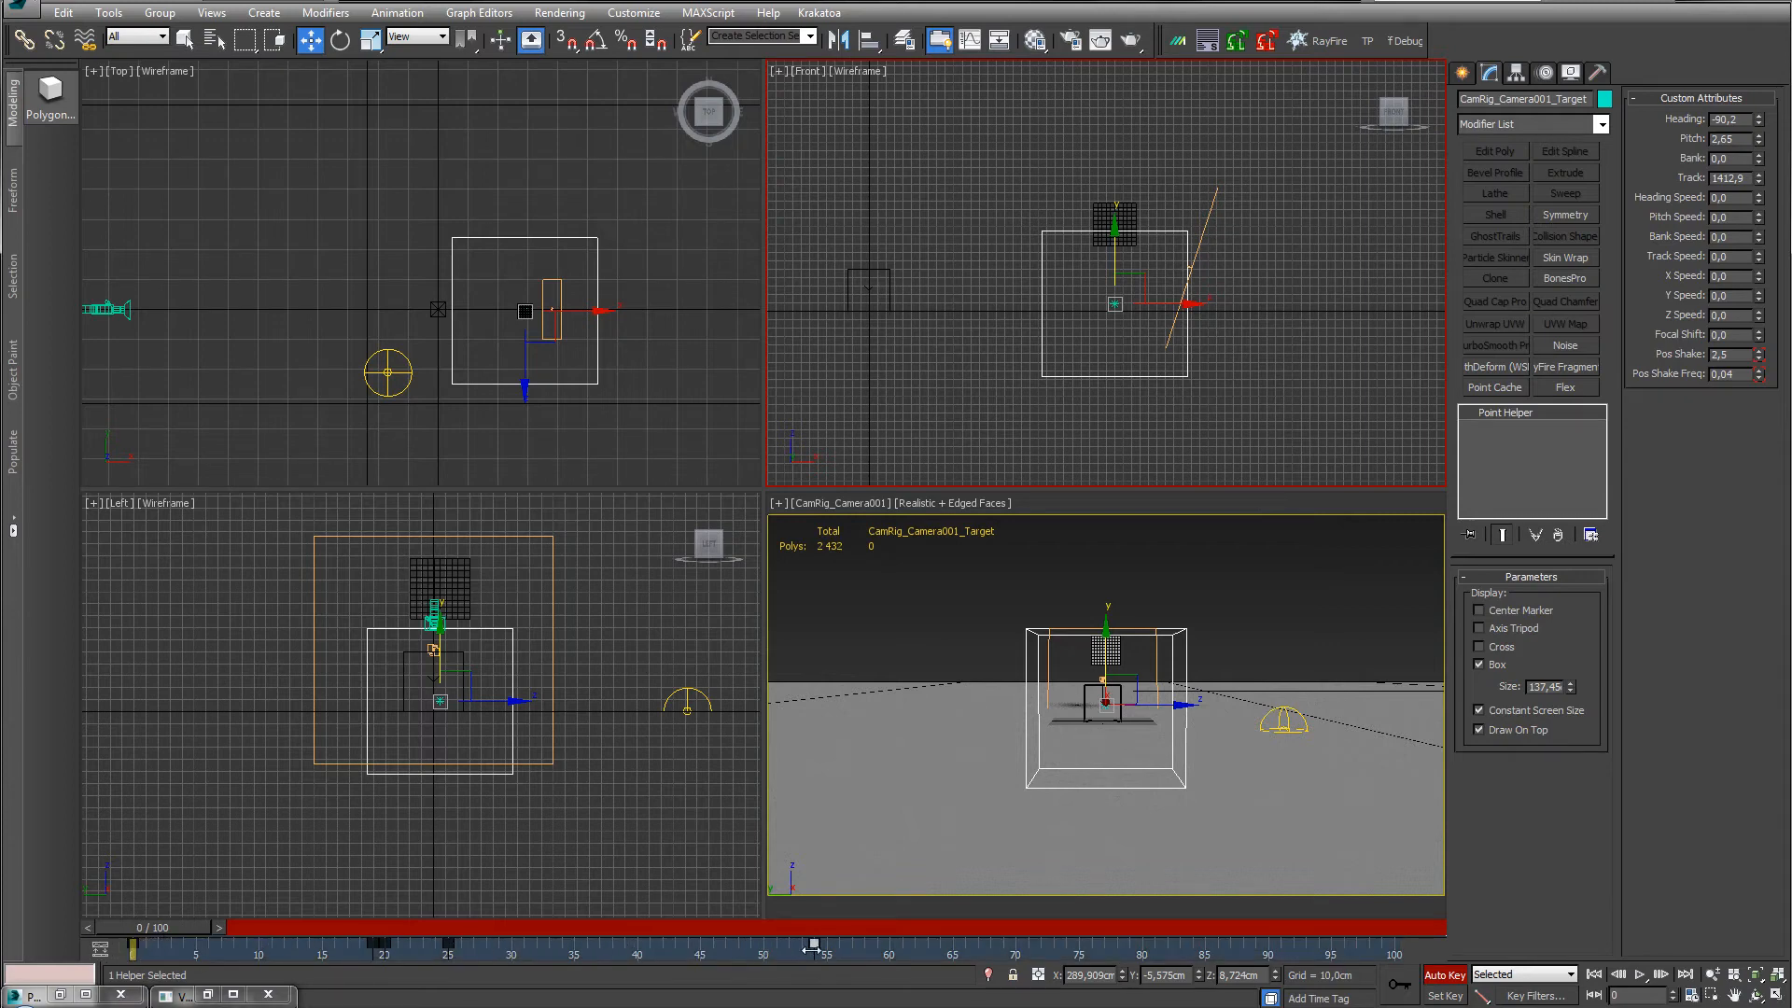
On frame 0, set Heading -60.2, Pitch 55.05, Bank -7.4 and Track 462.4, and move the rig target to about X 342.9, Y 28.4 cm.
drag(188, 920, 143, 918)
drag(1763, 181, 1755, 75)
drag(1759, 140, 1747, 626)
drag(1758, 160, 1763, 200)
drag(1760, 126, 1760, 89)
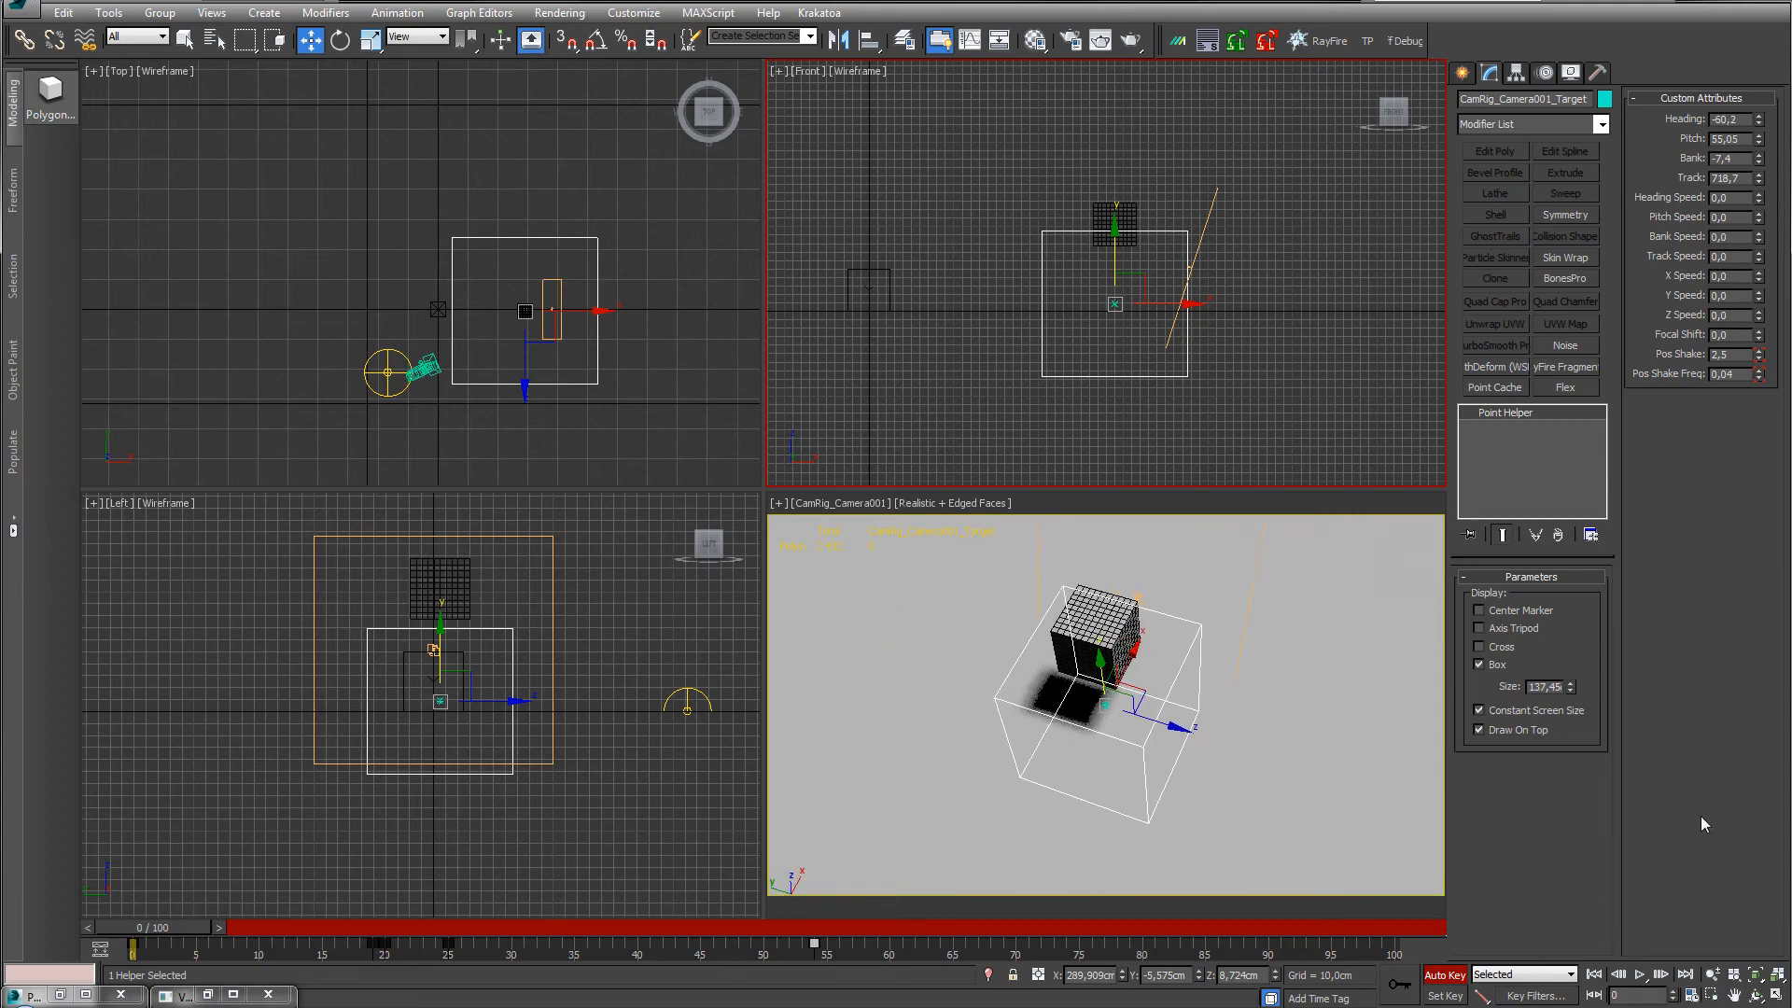
drag(1759, 182, 1638, 425)
click(1137, 690)
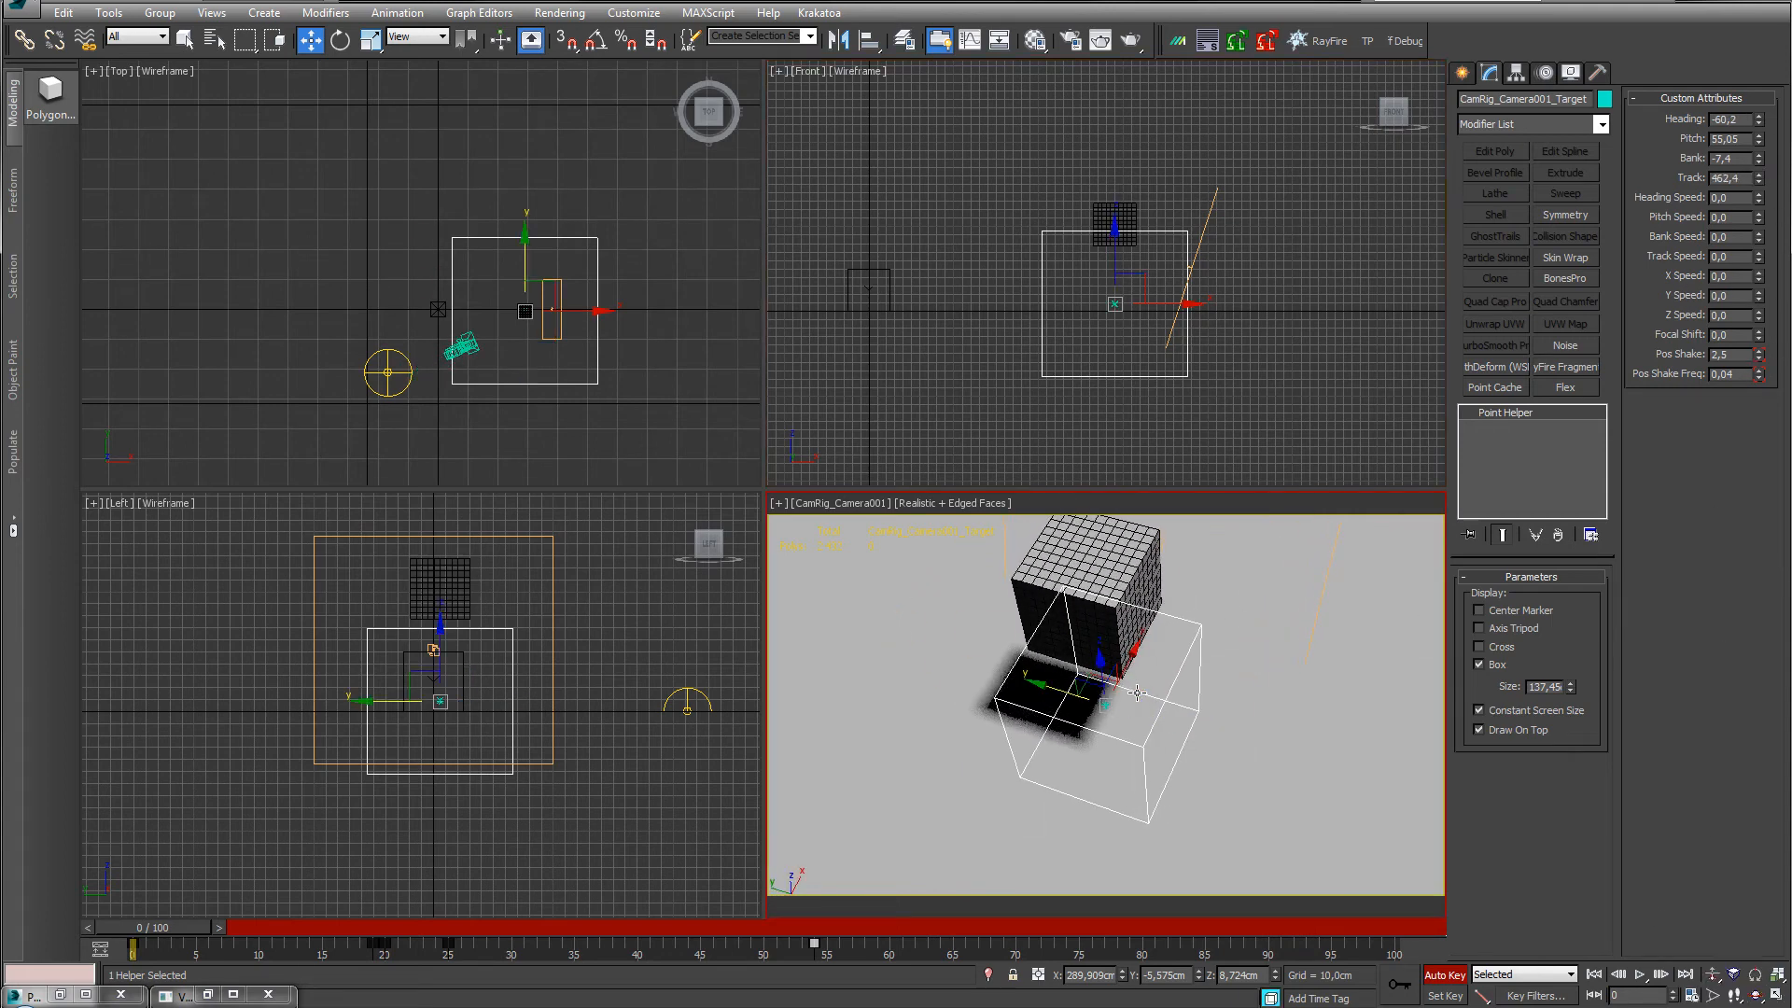
drag(1091, 679, 1015, 620)
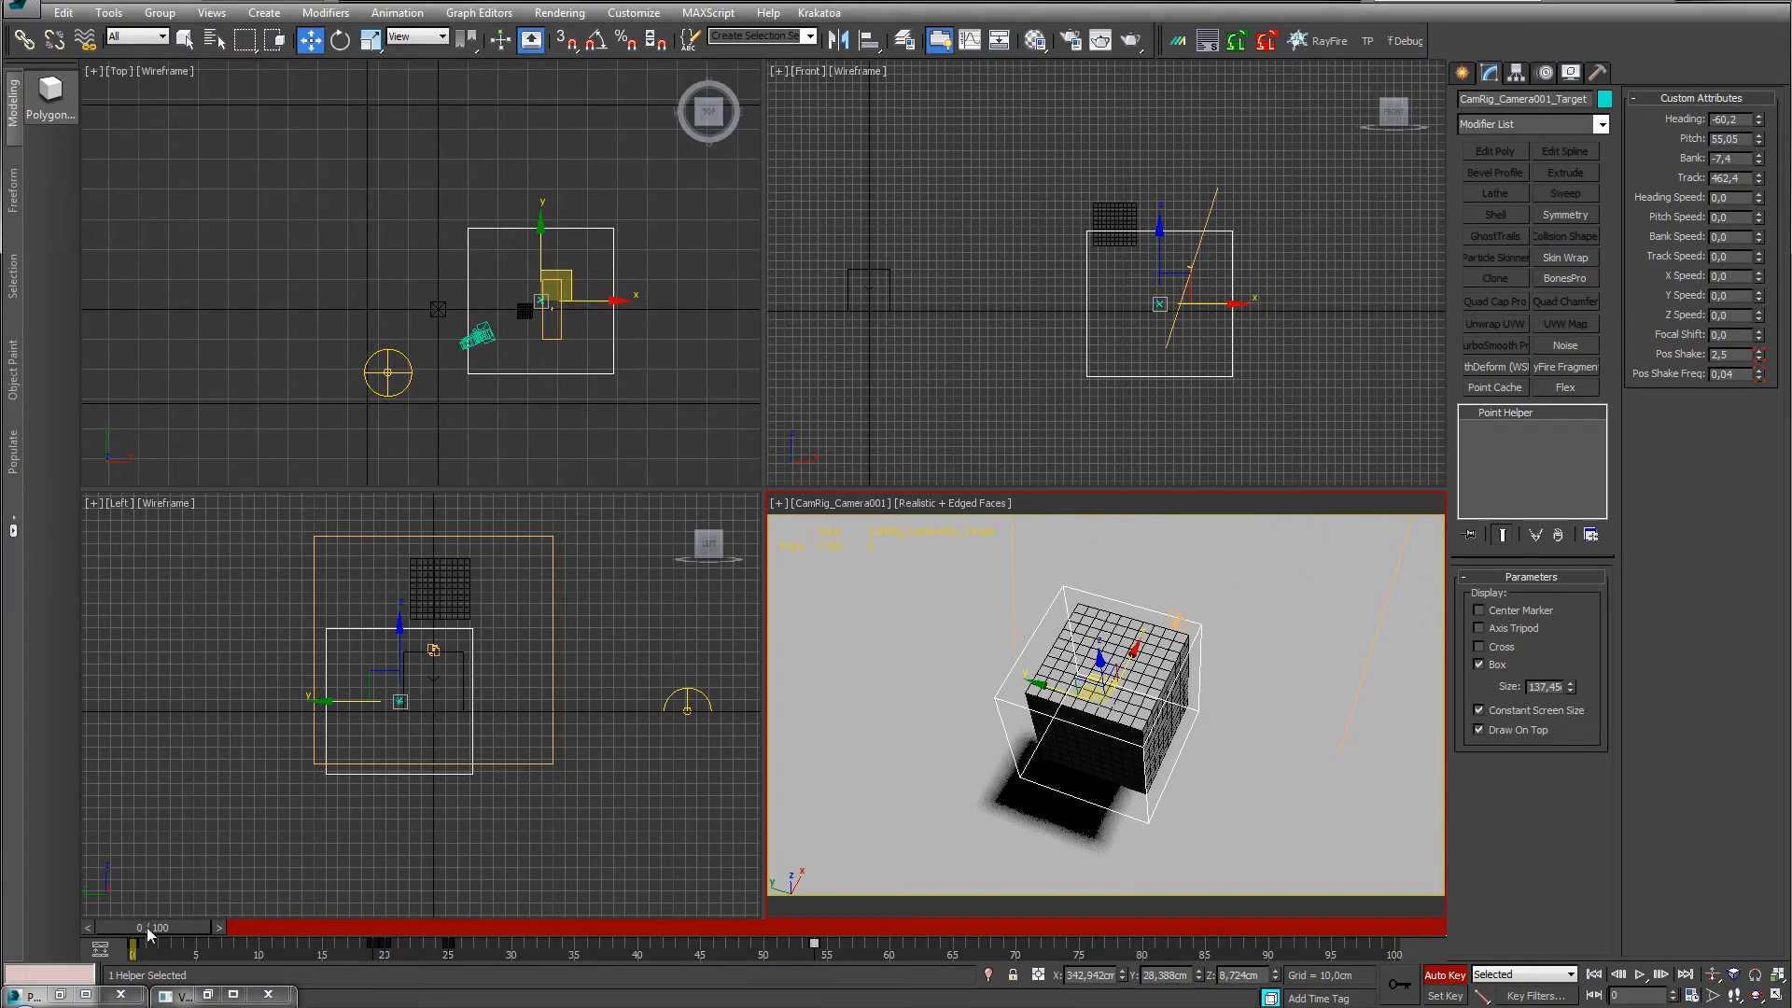
Key the camera rig on frame 54 with Heading -87.0, Pitch 2.55, Bank 7.6 and Track 1279.3.
drag(147, 927, 814, 900)
key(w)
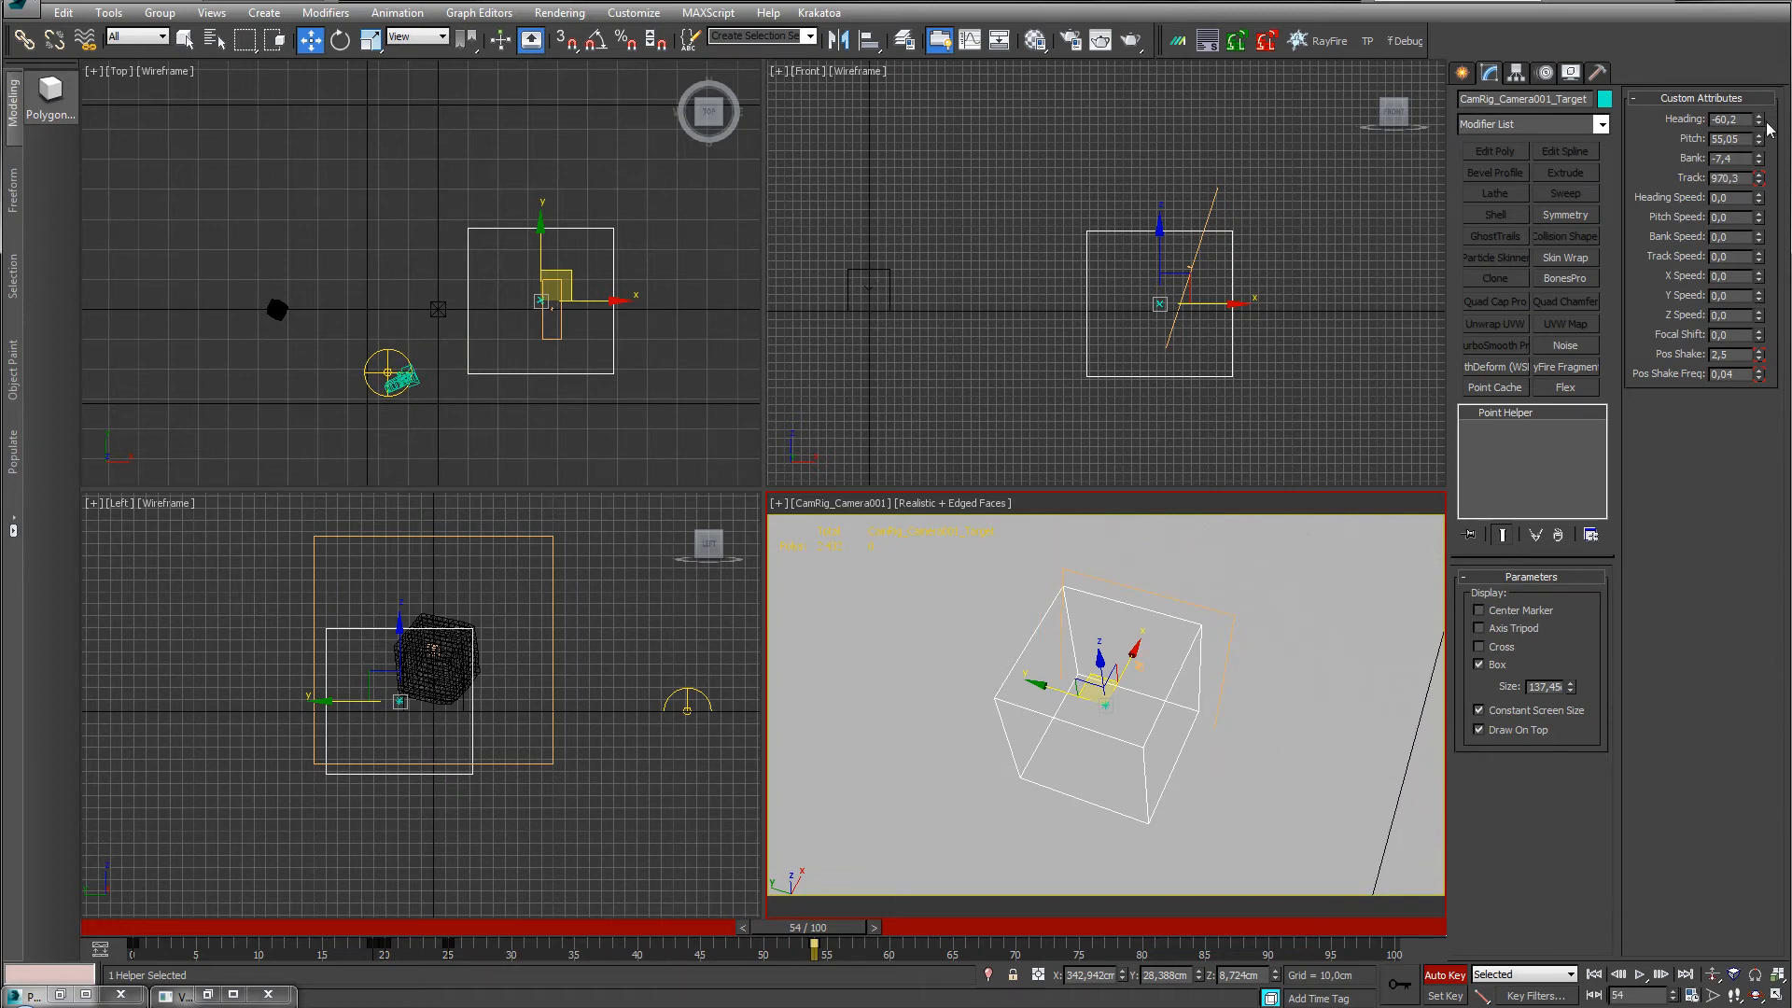
drag(1761, 114, 1734, 360)
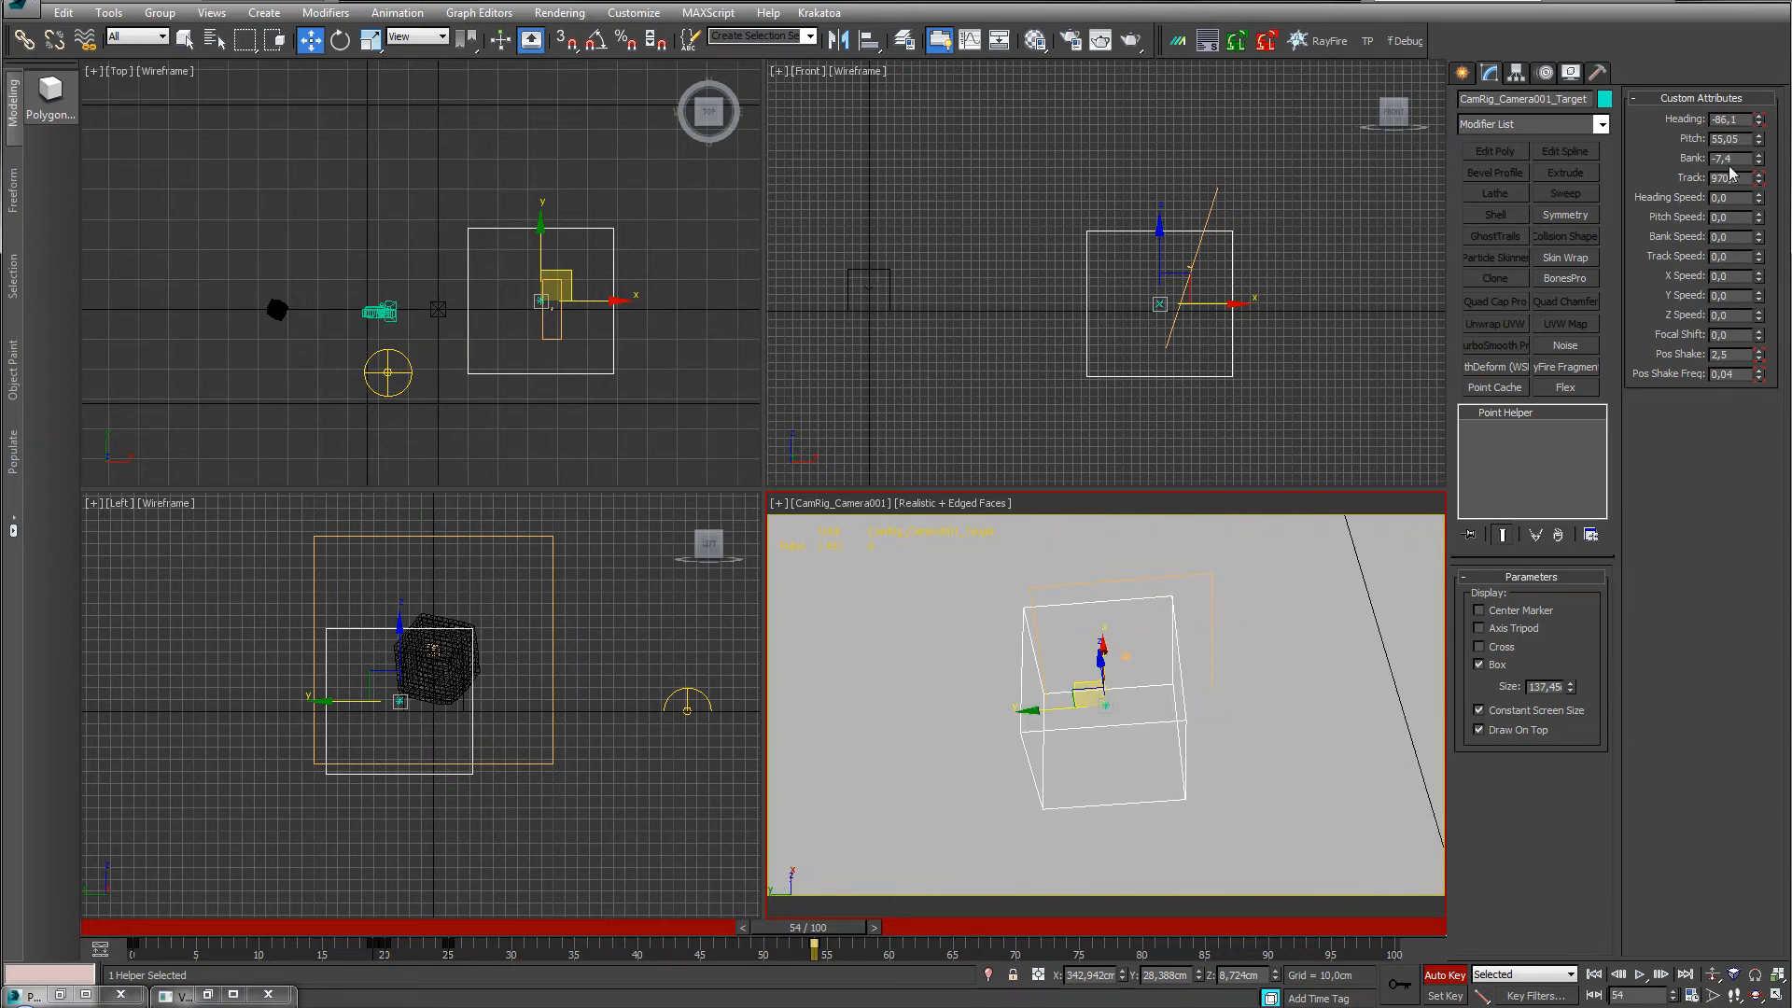
drag(1758, 139, 1732, 631)
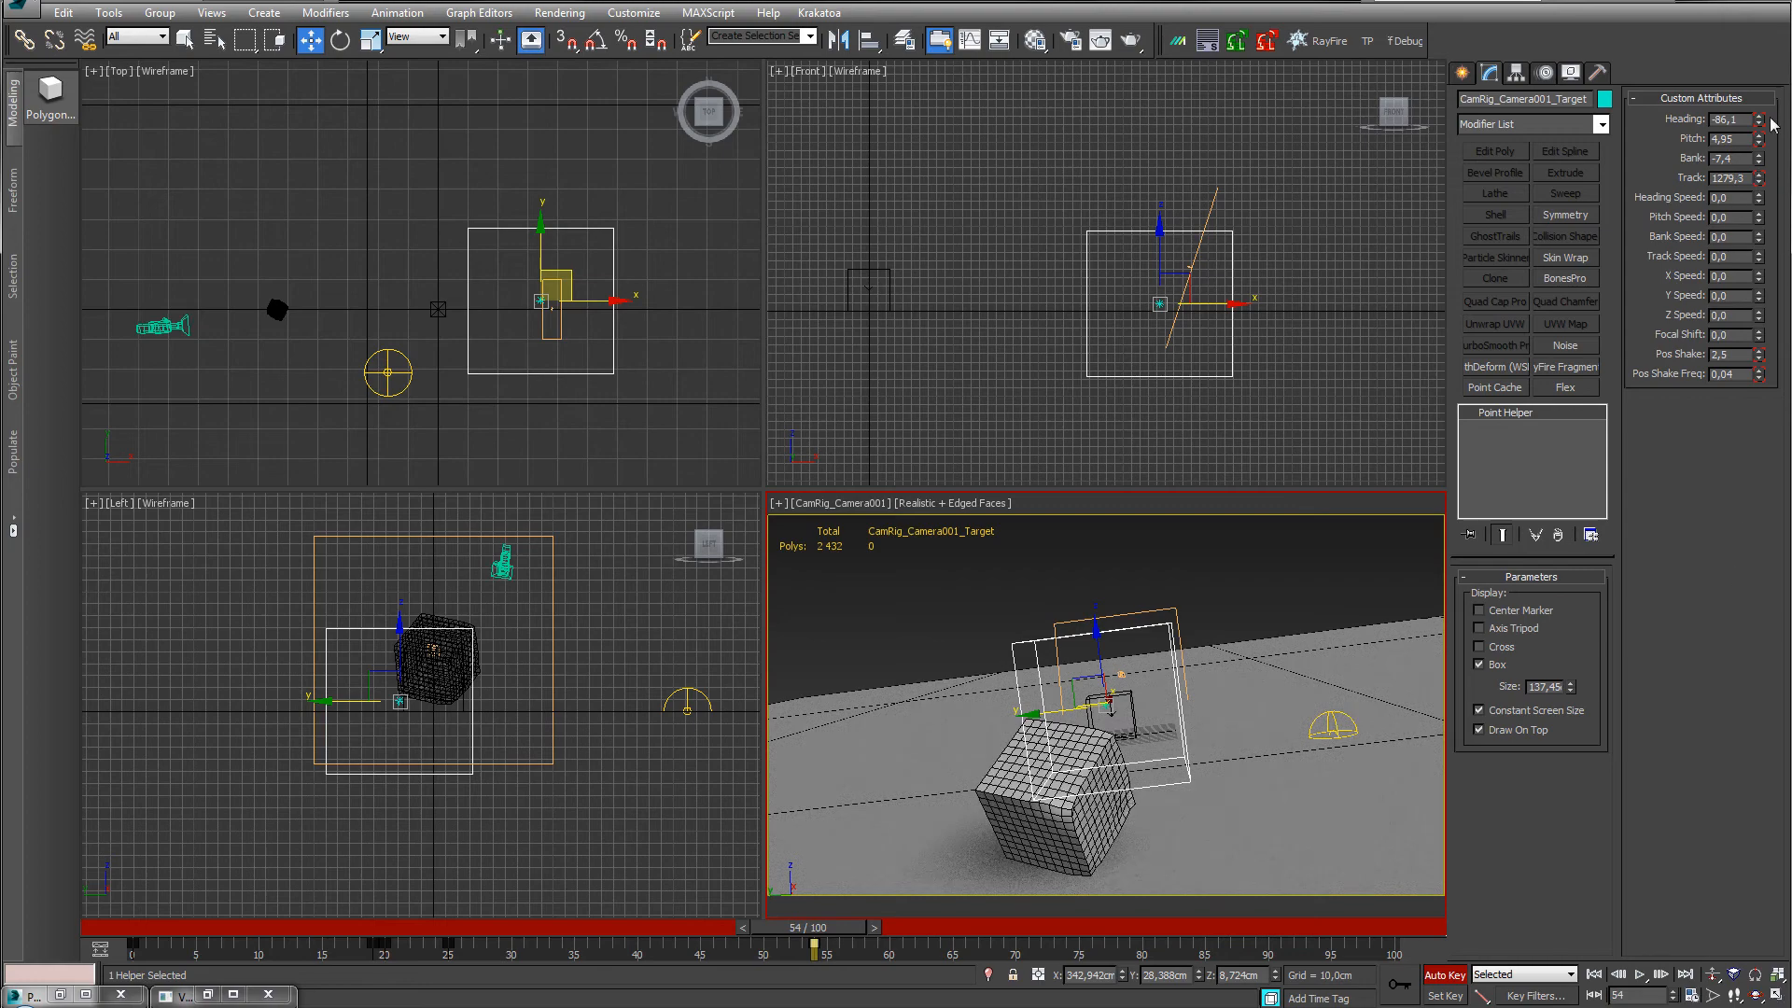
drag(1758, 123, 1770, 21)
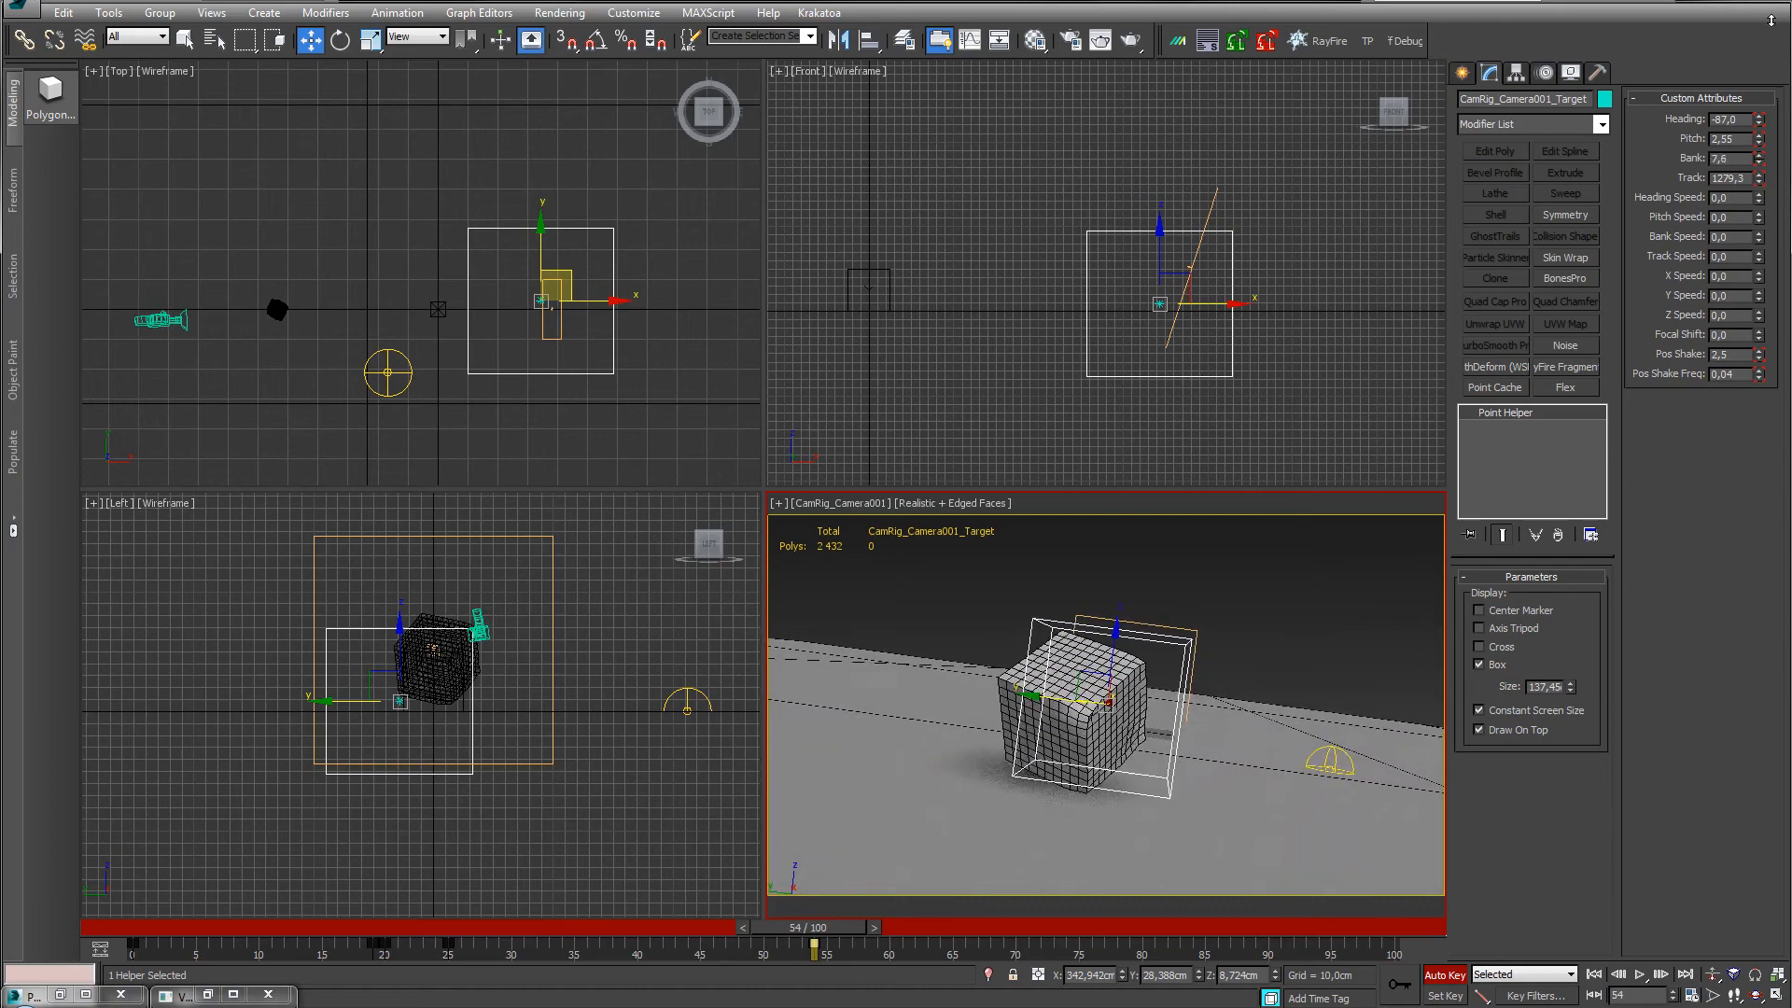
Move the frame 54 camera keys to frame 28, and key Heading -88.8, Bank -5.9 and Track 1456.5 on frame 72.
drag(807, 933, 1020, 885)
key(w)
key(w)
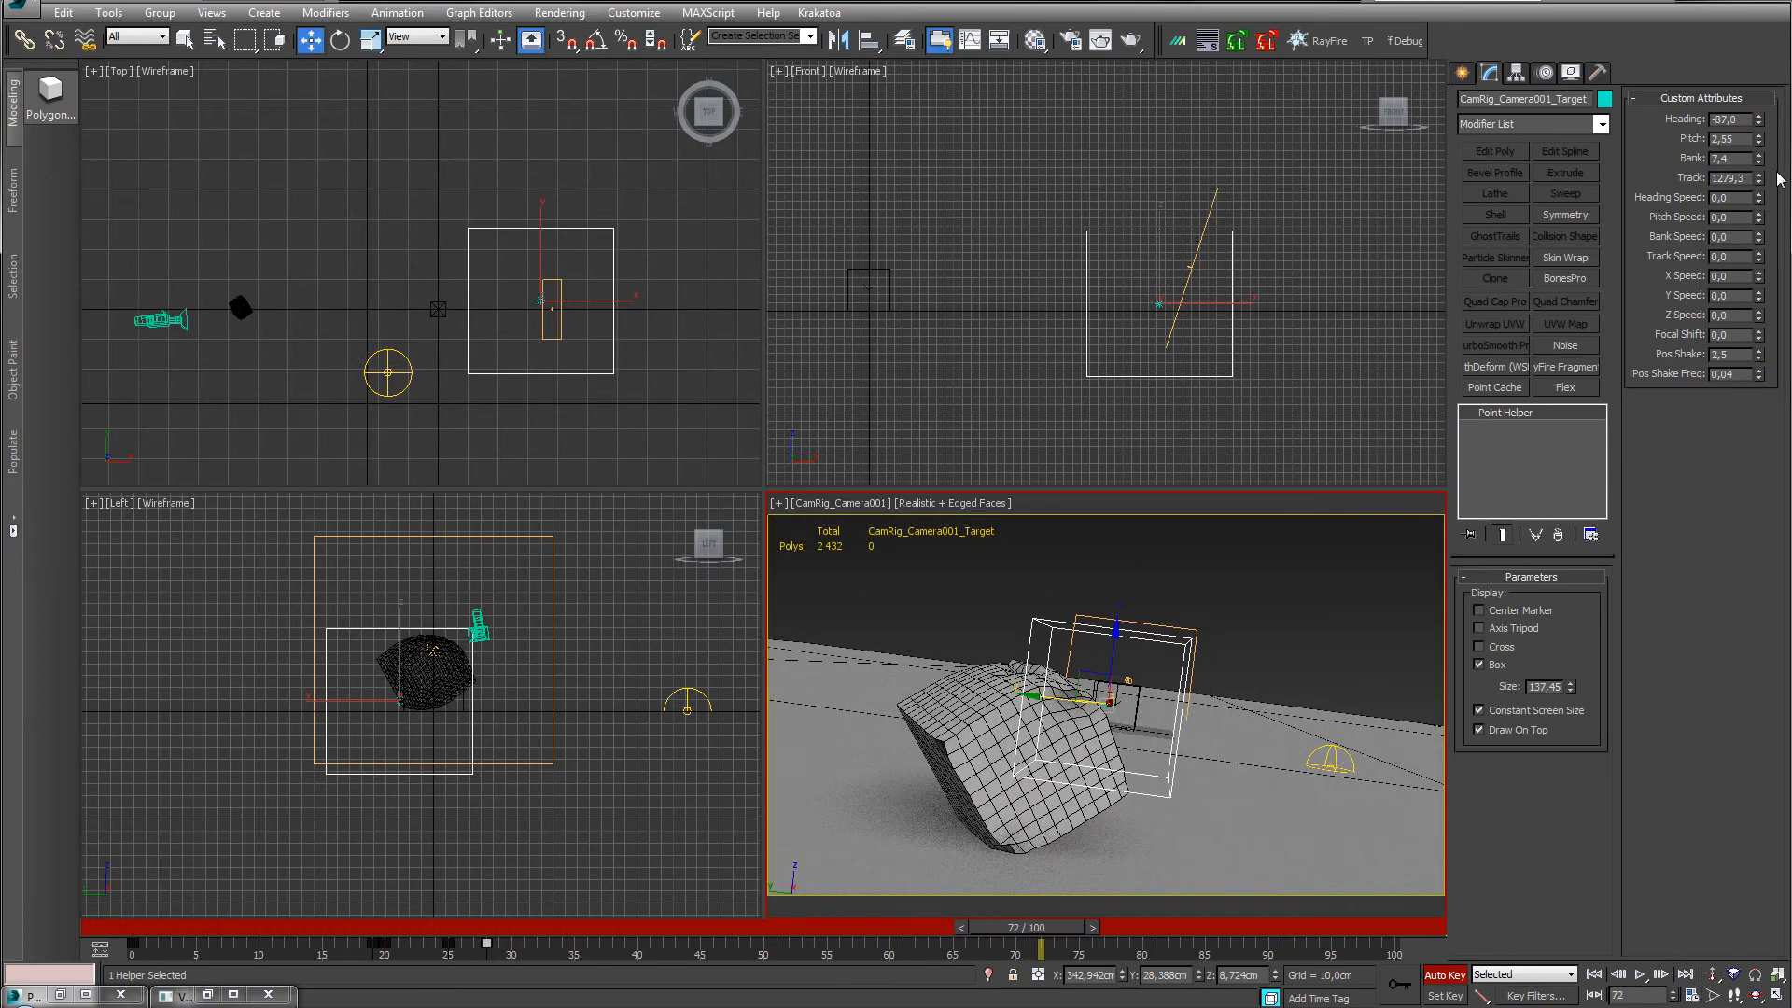
drag(1758, 177, 1758, 140)
mouse_move(1789, 726)
mouse_down()
mouse_move(1789, 9)
mouse_move(1790, 749)
mouse_up()
drag(1760, 124, 1757, 281)
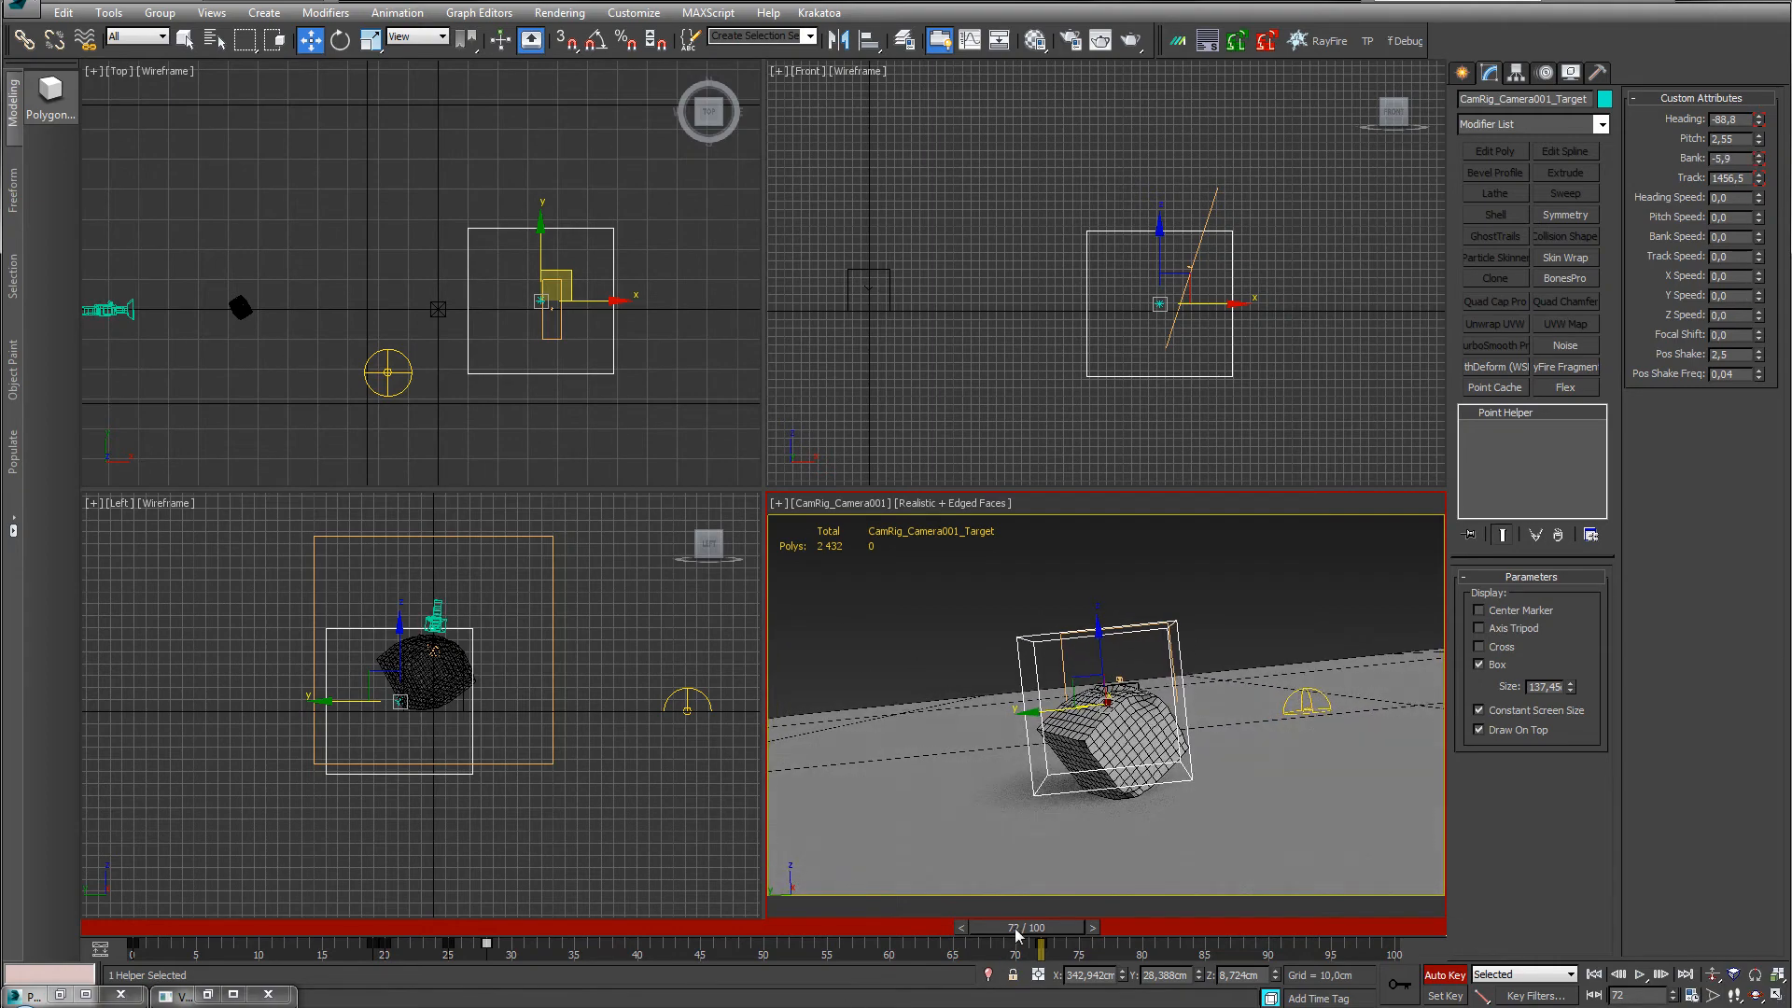
Move the frame 72 camera keys to frame 46, and key Heading -90.214, Pitch 7.35 and Track 702.6 on frame 16.
drag(1017, 934, 332, 952)
key(w)
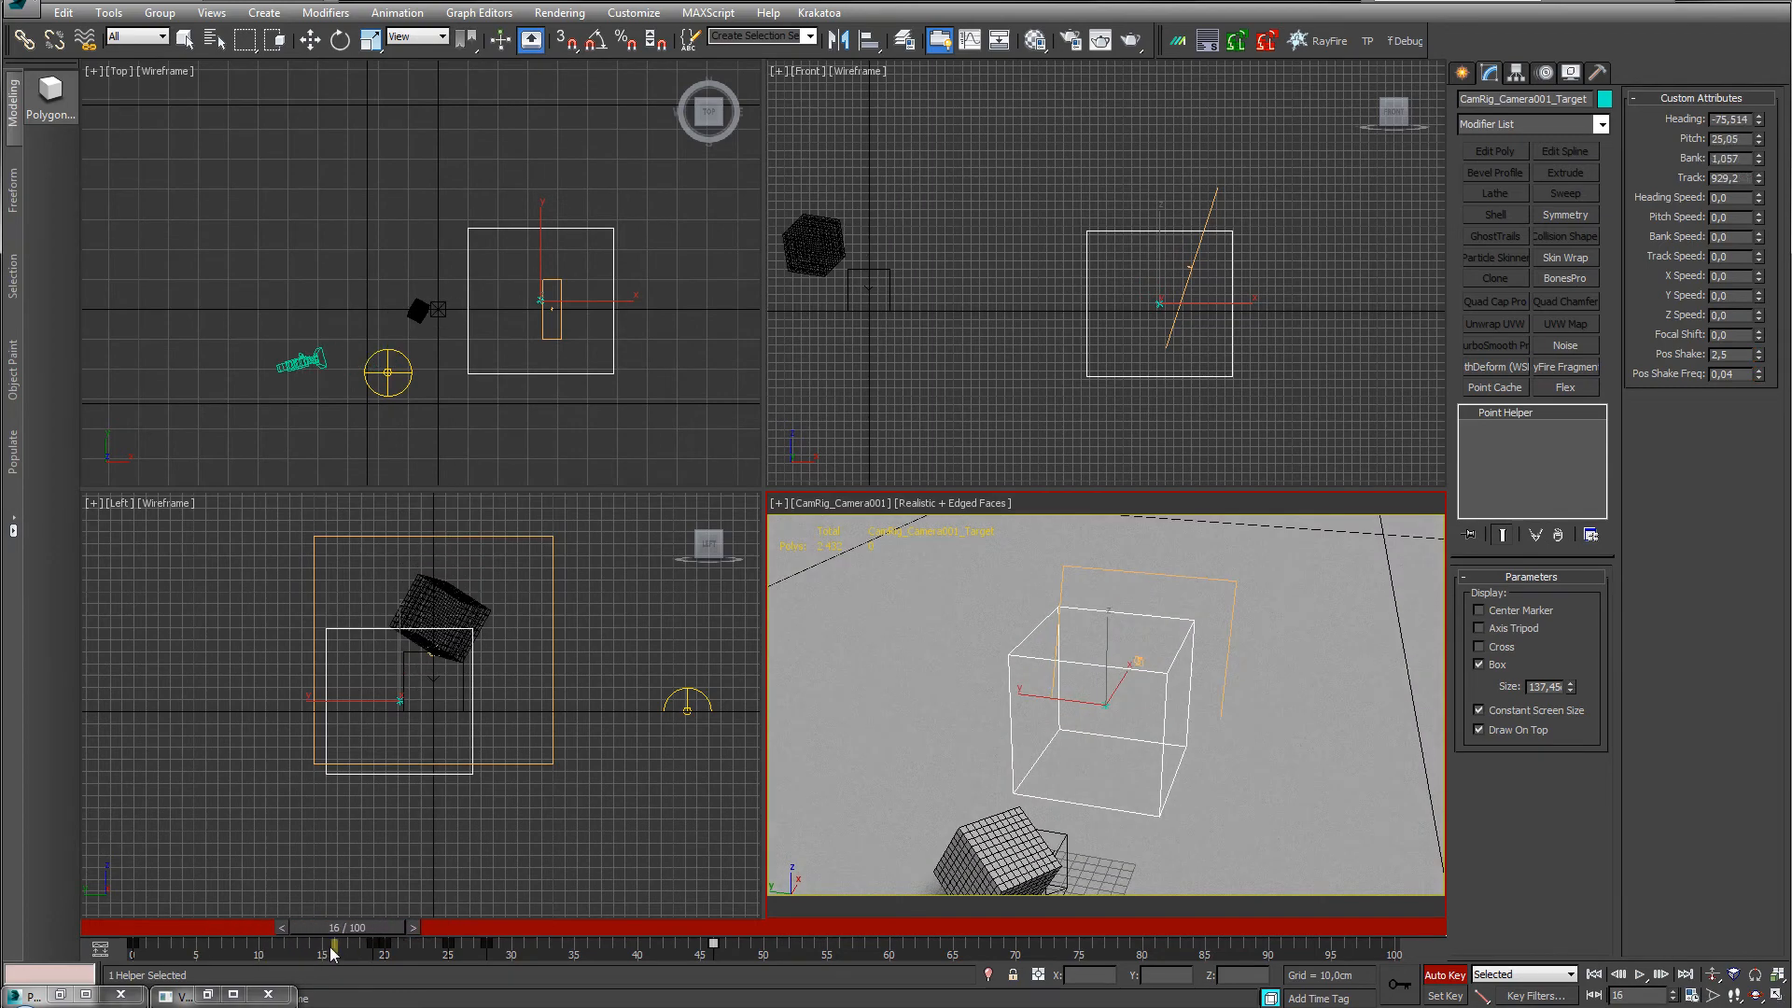
drag(1754, 186, 1652, 228)
drag(1758, 119, 1741, 253)
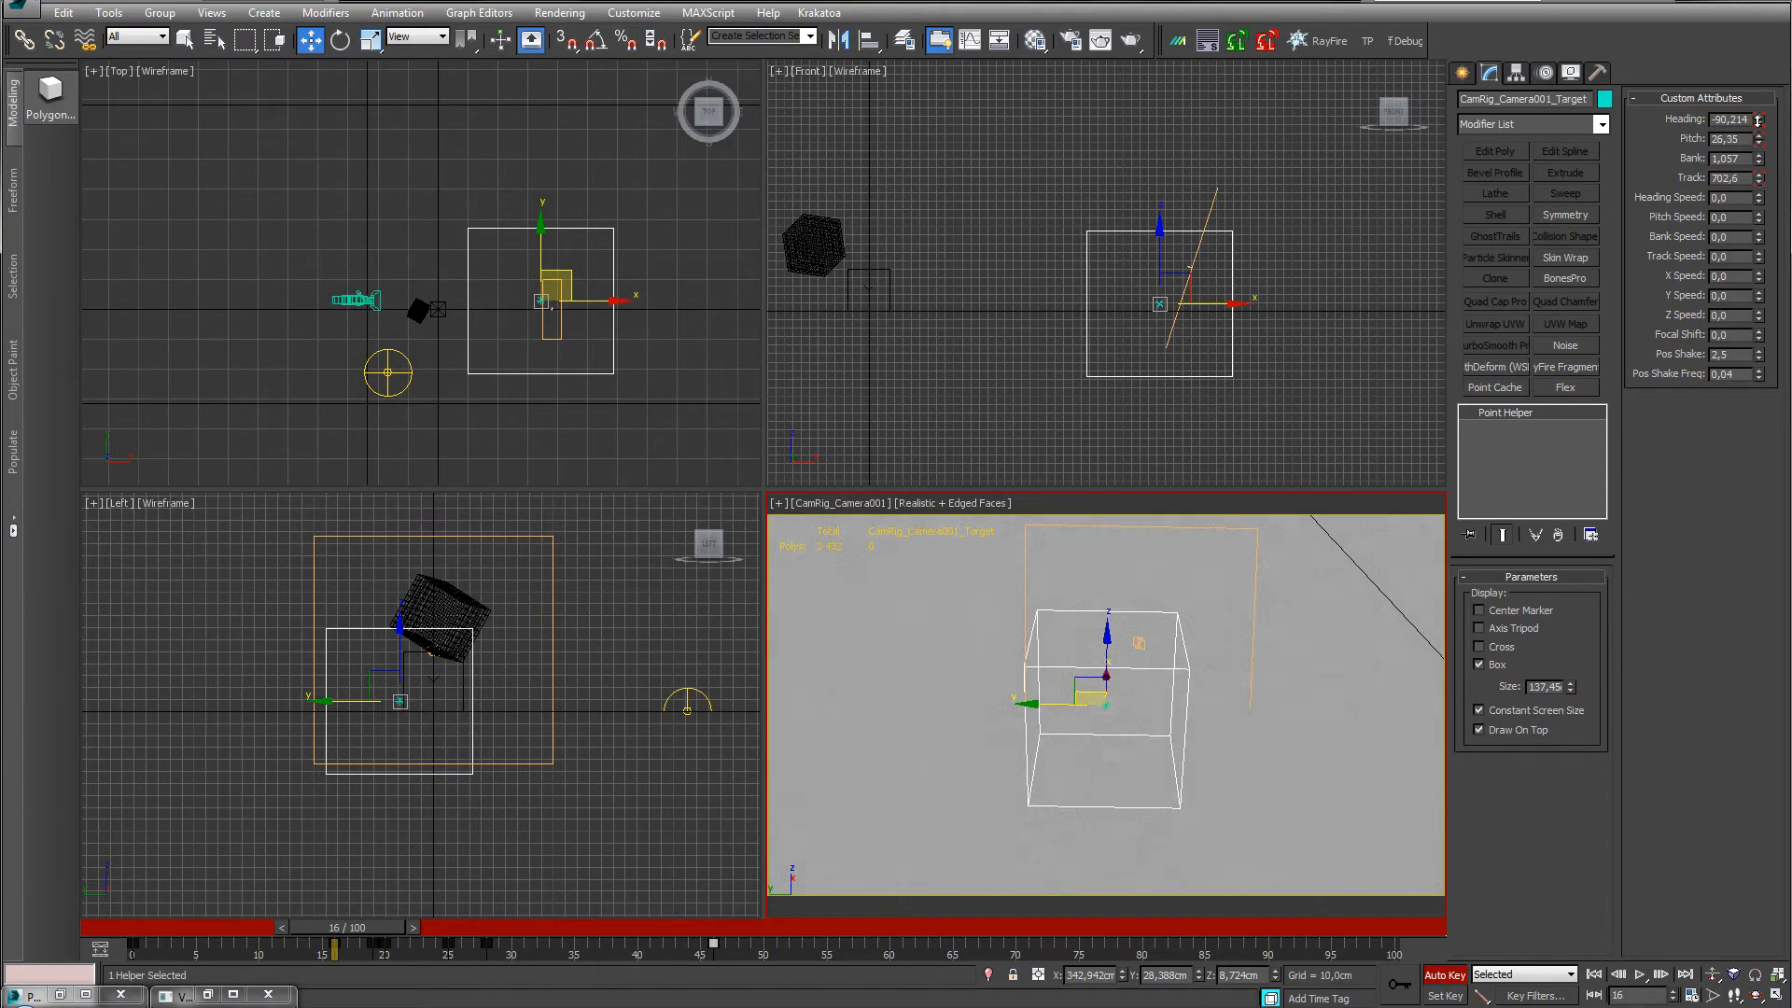
drag(1758, 138, 1704, 318)
Move the frame 46 camera keys to frame 35, and key Heading -87.4, Pitch 1.35, Bank 4.3 and Track 1329.4 on frame 100.
drag(358, 930, 518, 888)
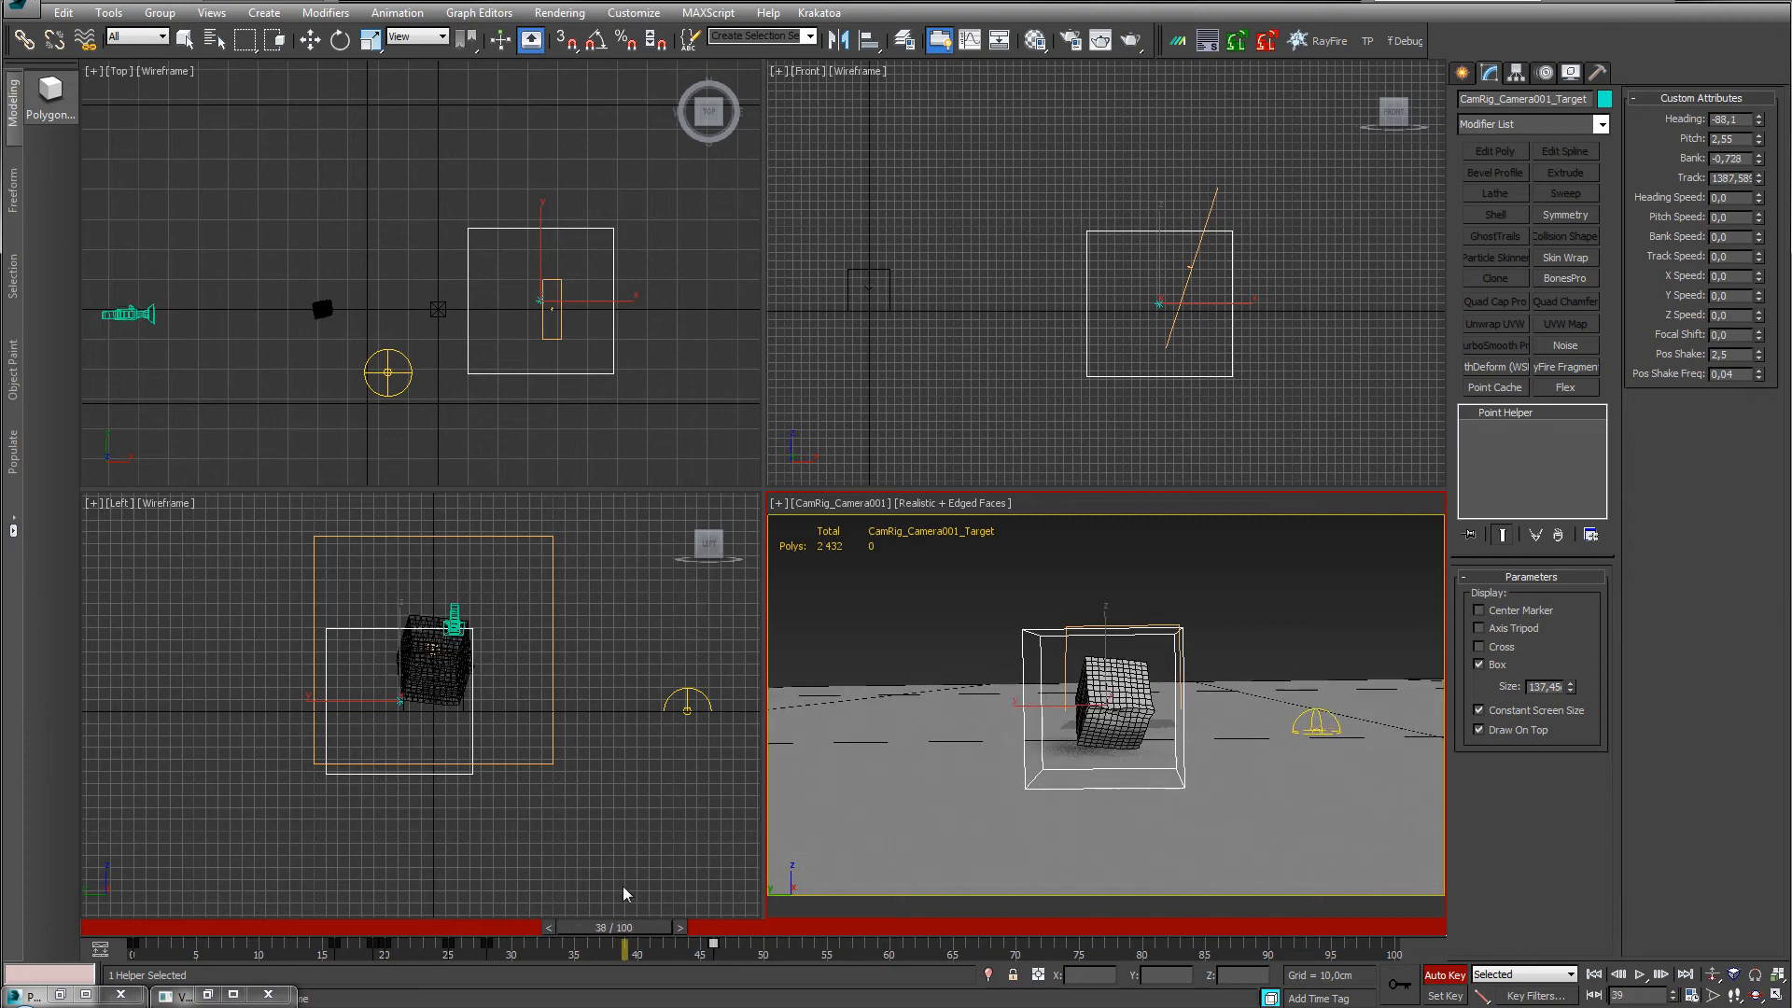
drag(321, 906, 603, 894)
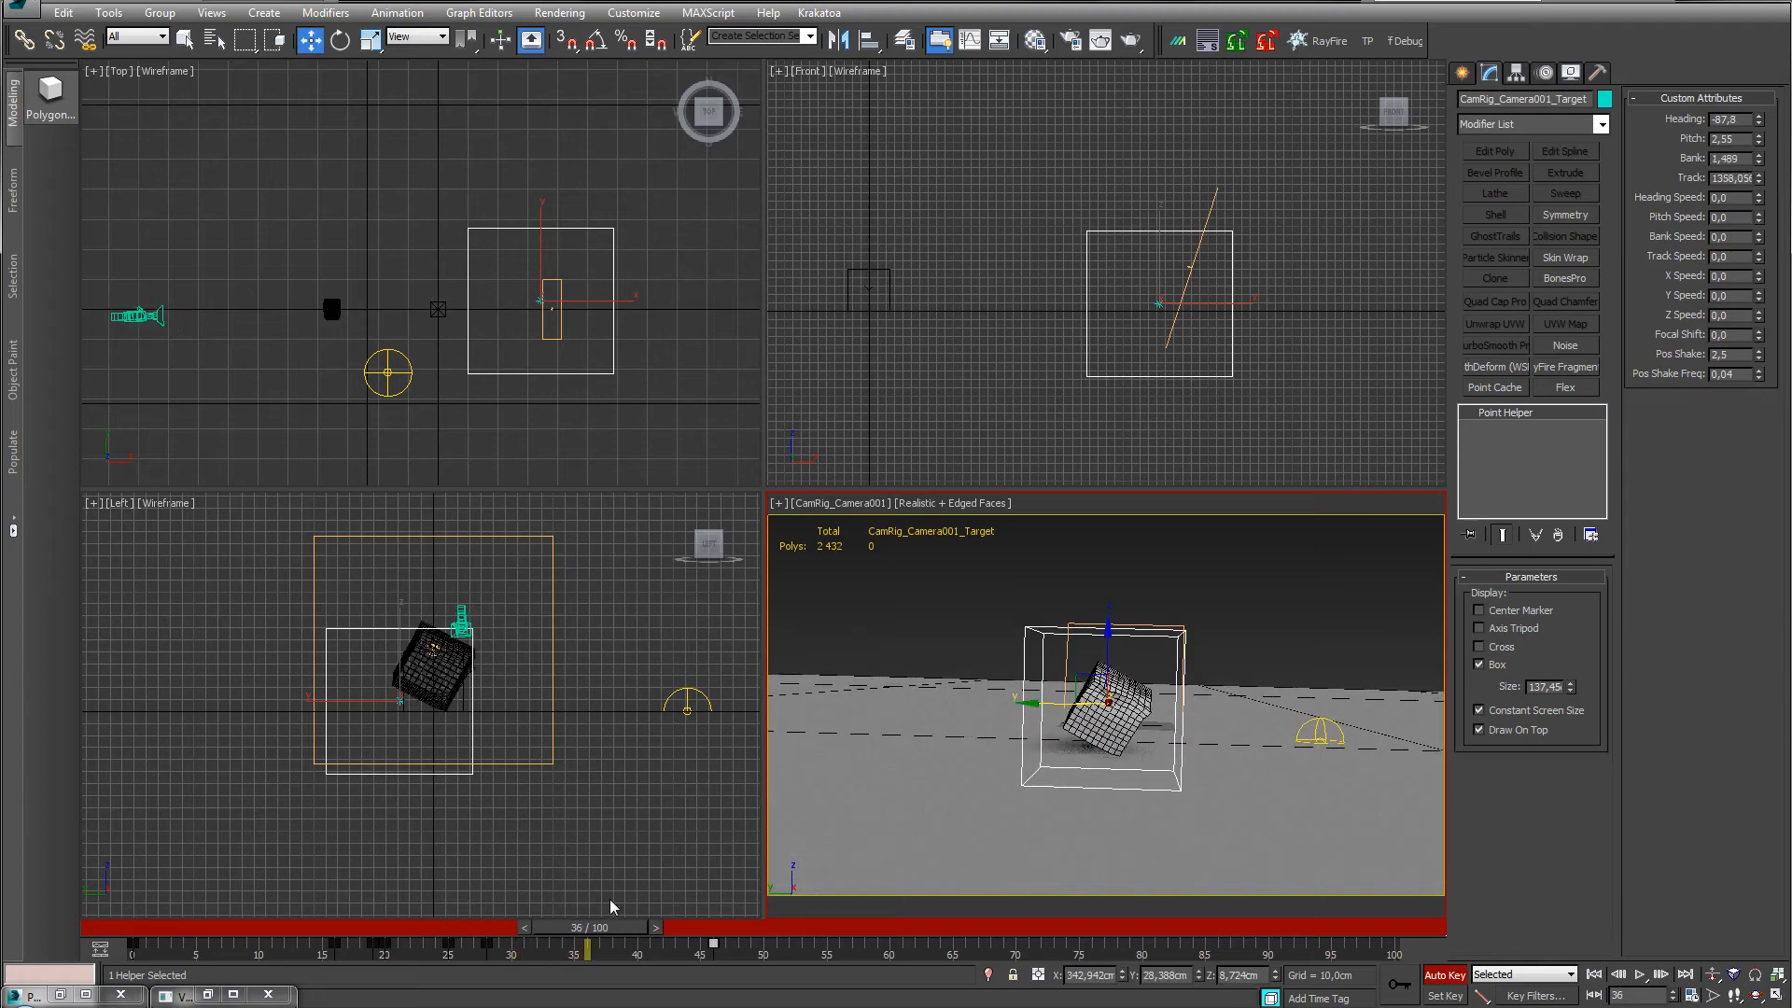
drag(715, 942, 1398, 897)
key(w)
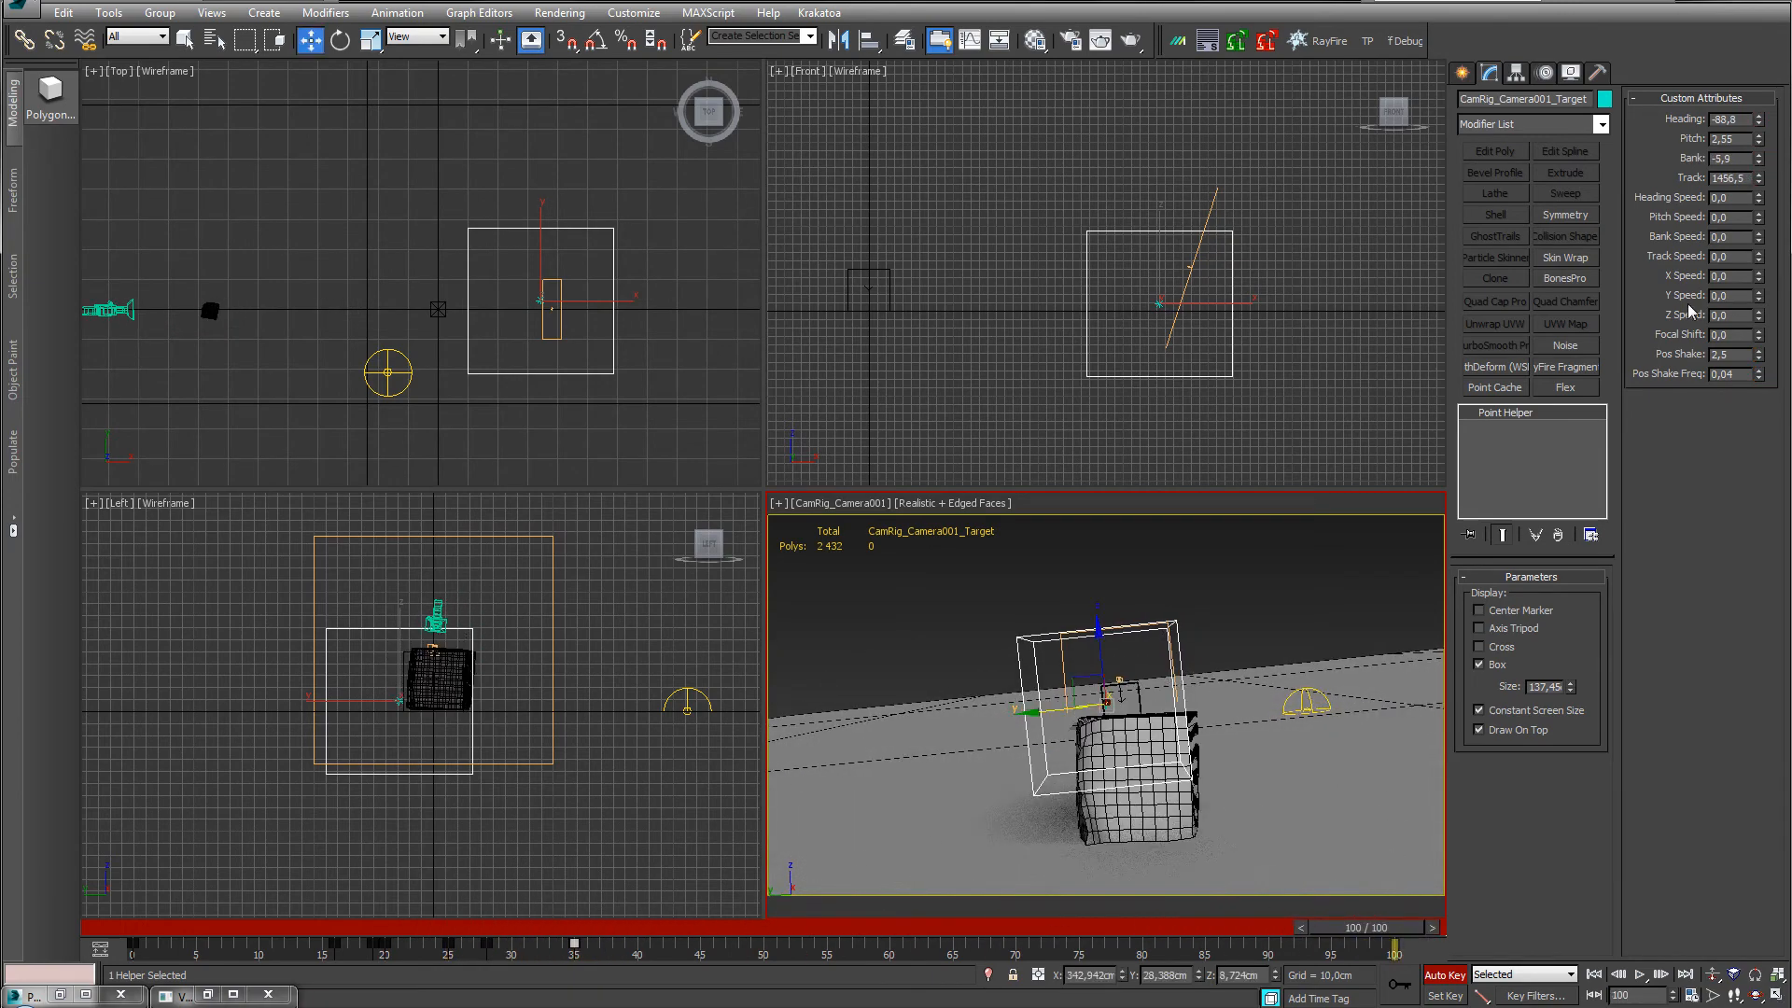
drag(1760, 143, 1759, 191)
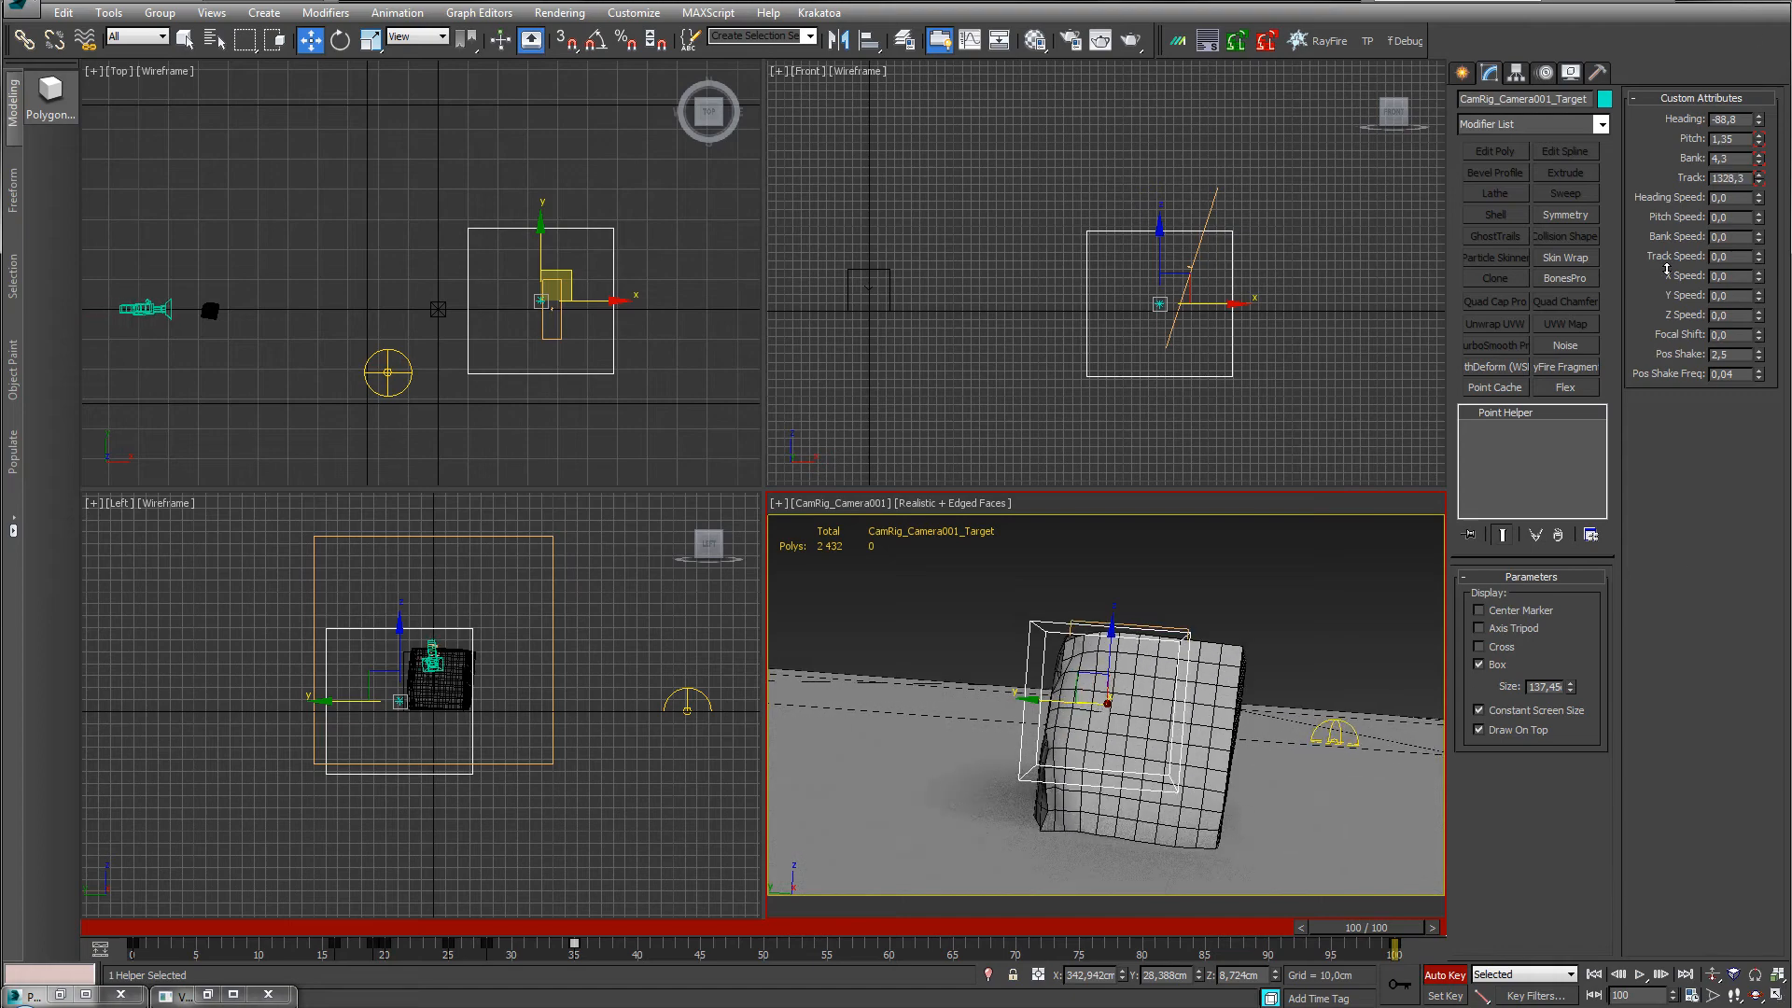
drag(1760, 120, 1741, 116)
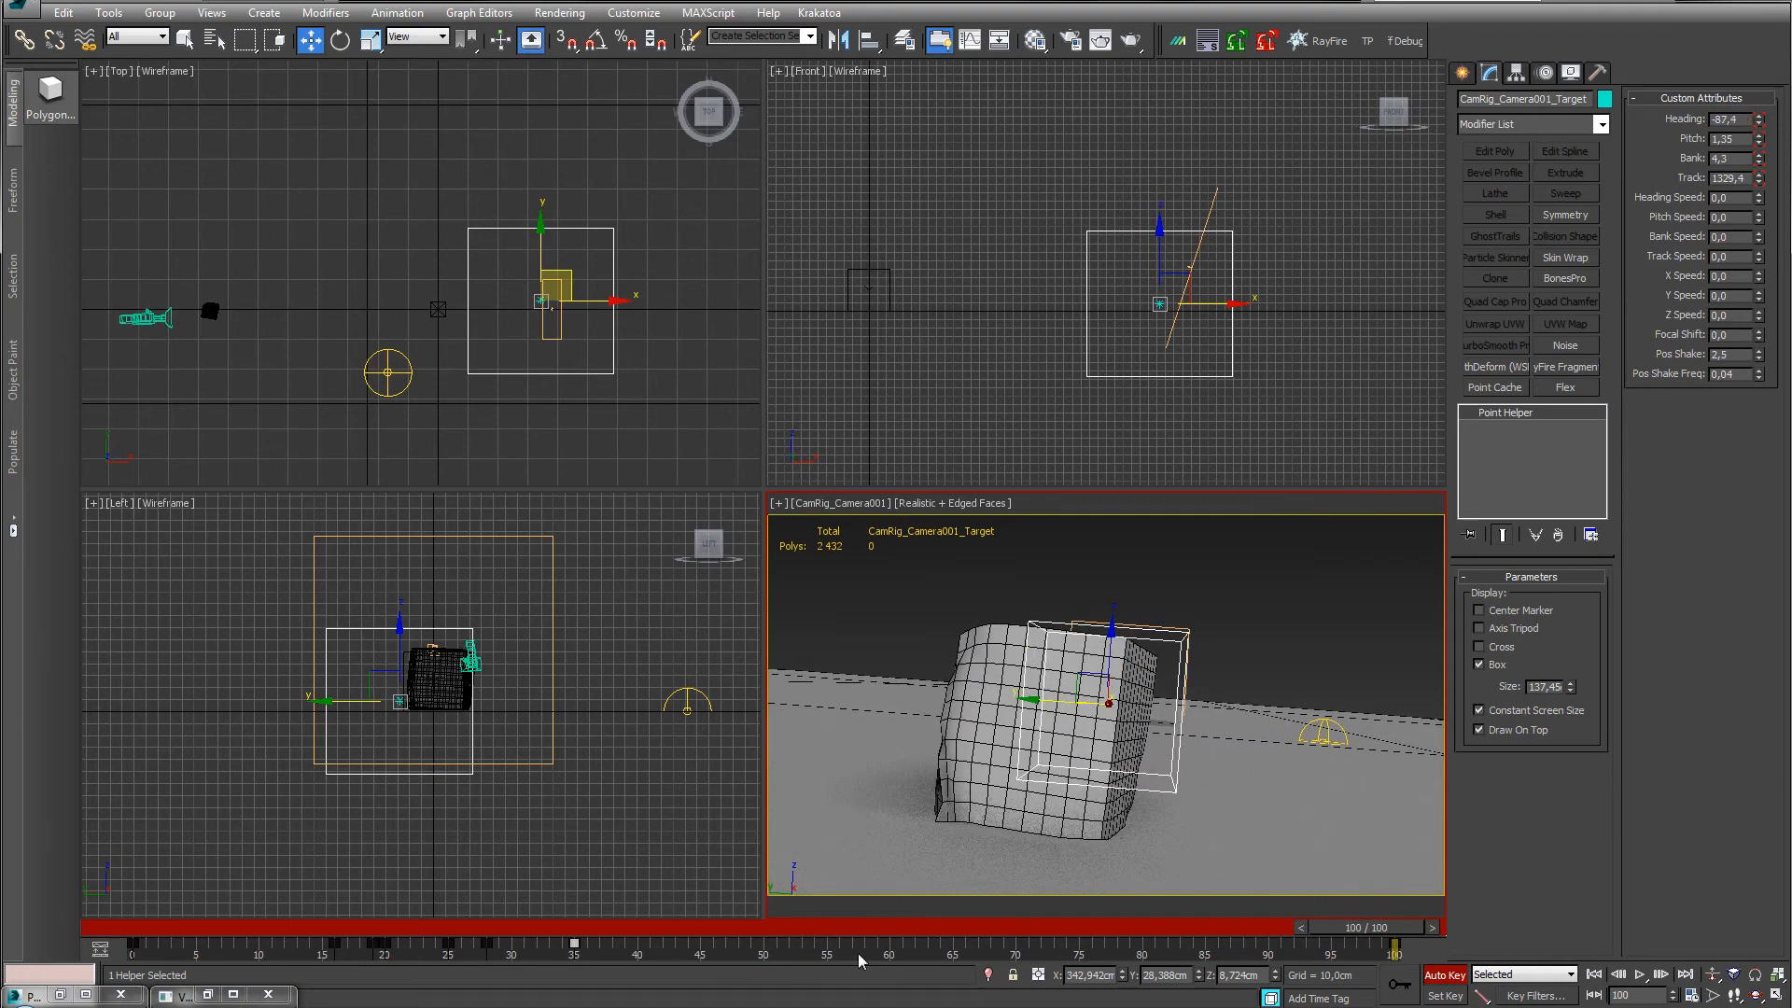
Create an AVI preview animation of the CamRig camera viewport over the active time segment, watch it and close the player.
drag(1361, 928, 159, 948)
key(w)
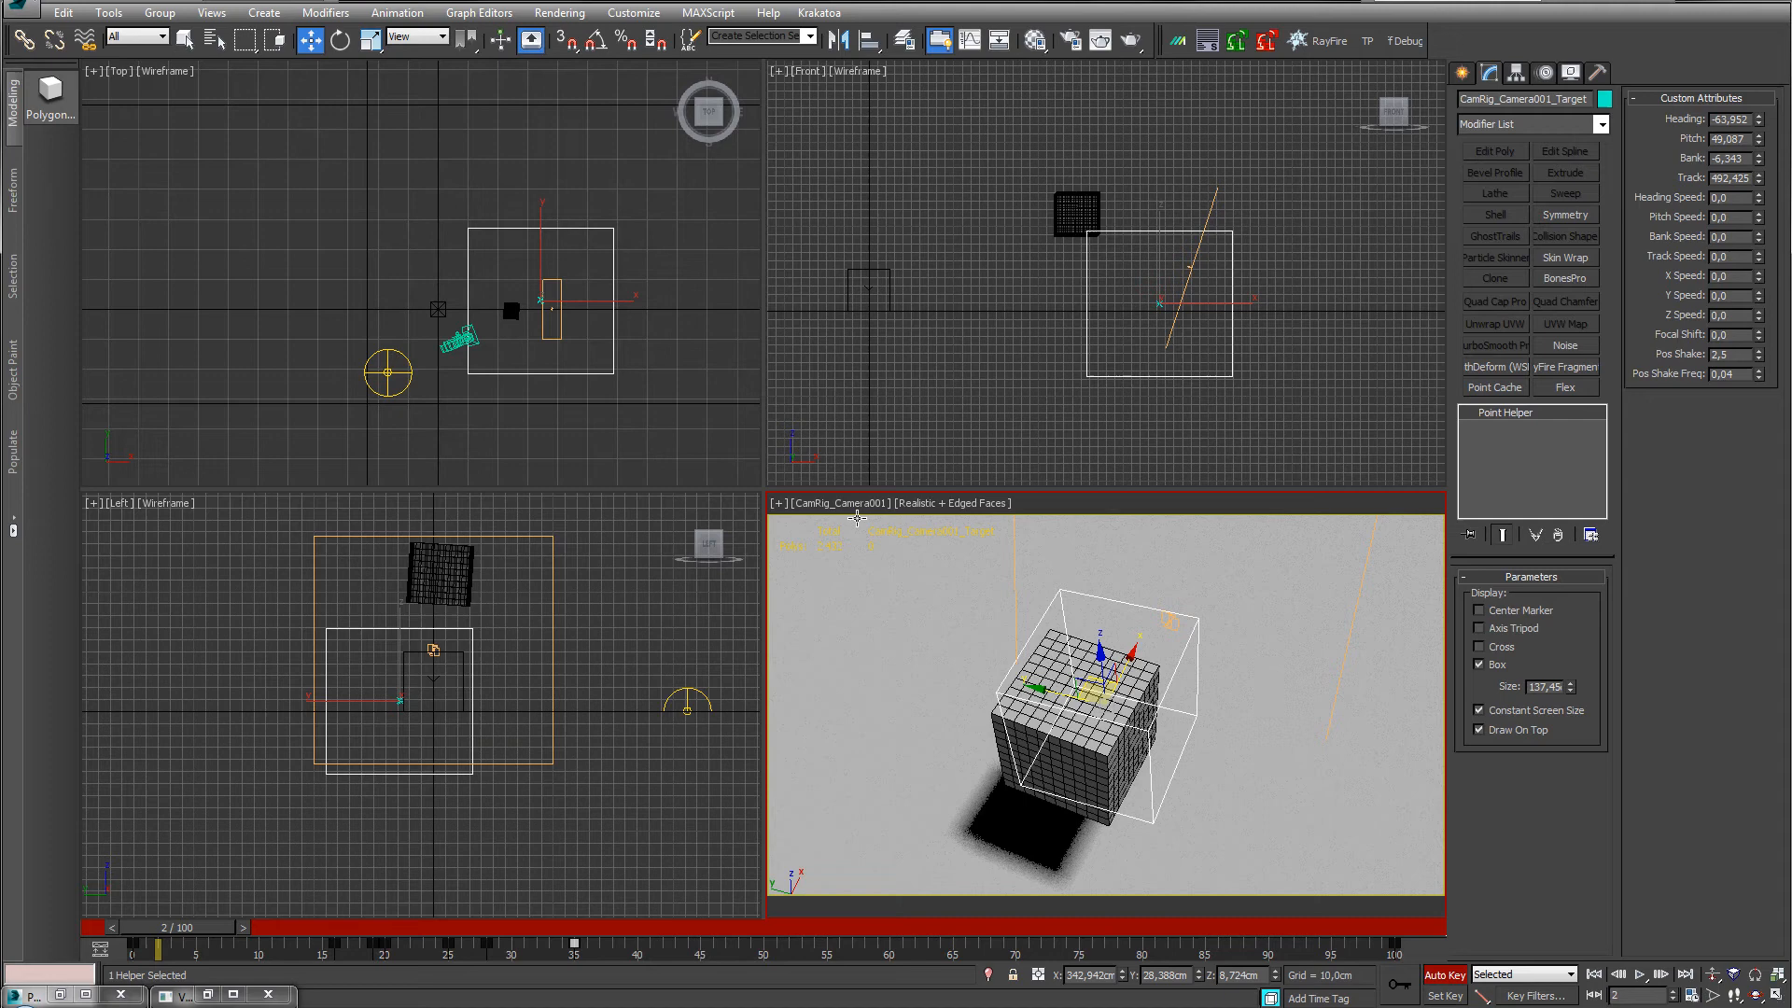
click(777, 503)
mouse_move(907, 700)
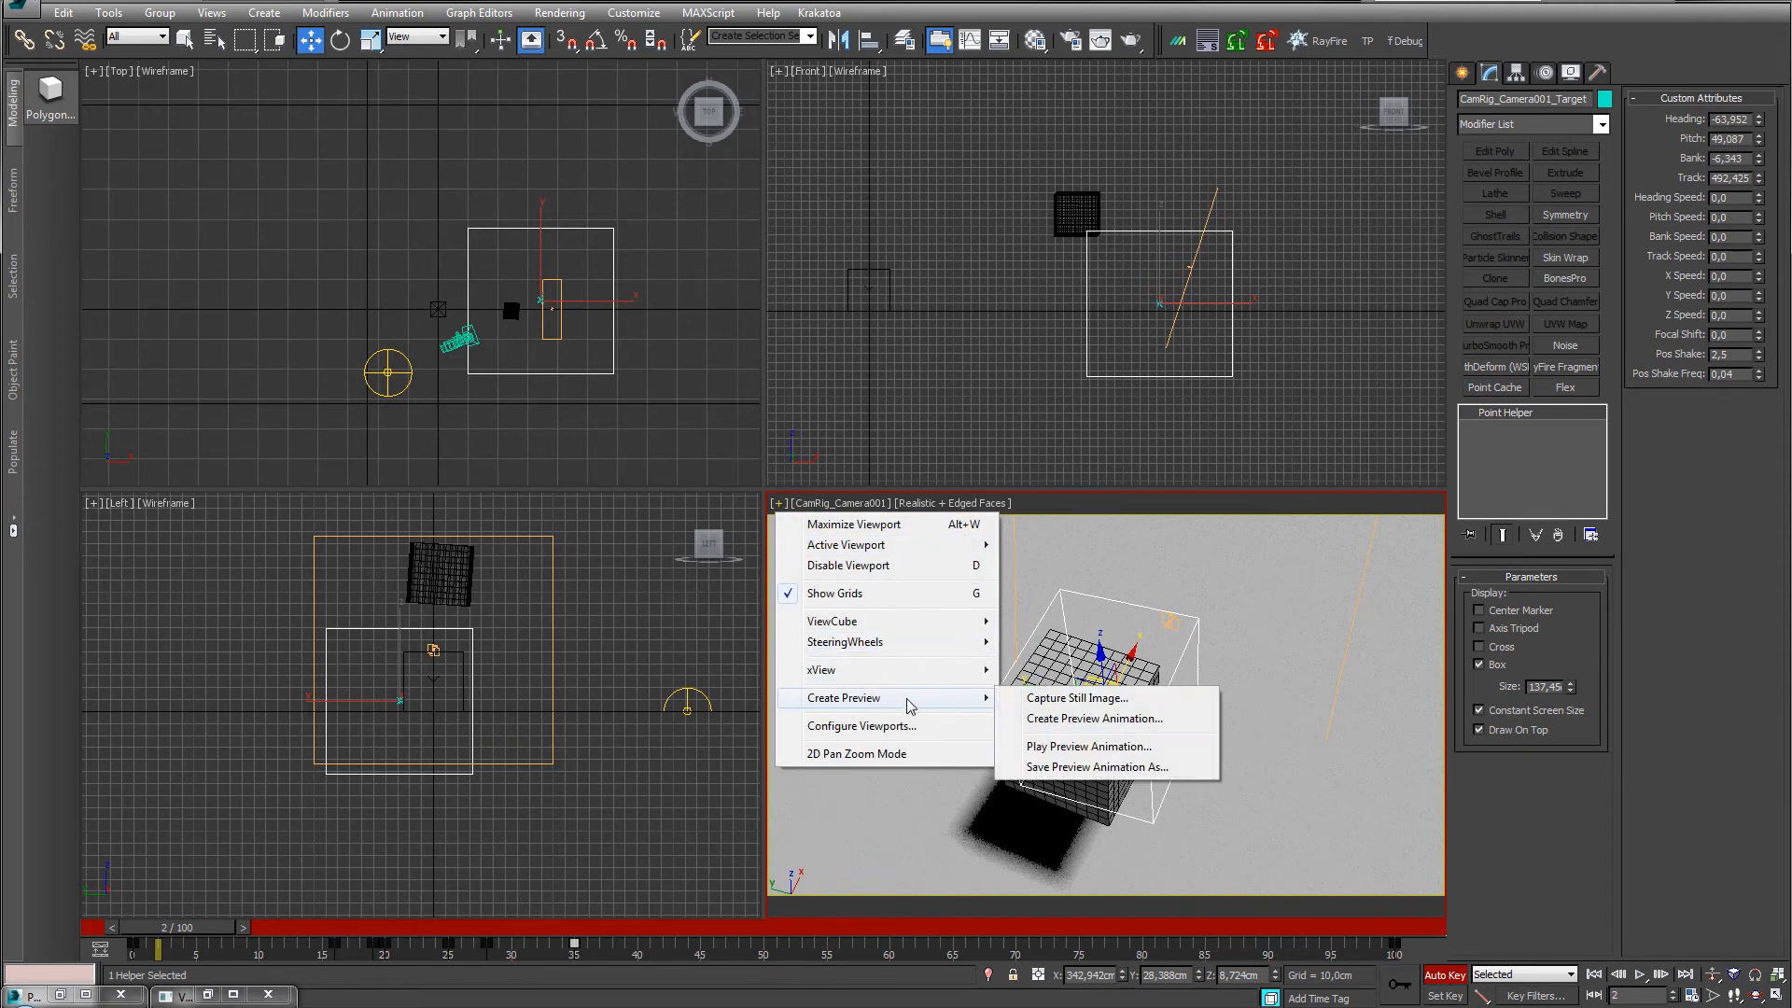
click(1069, 720)
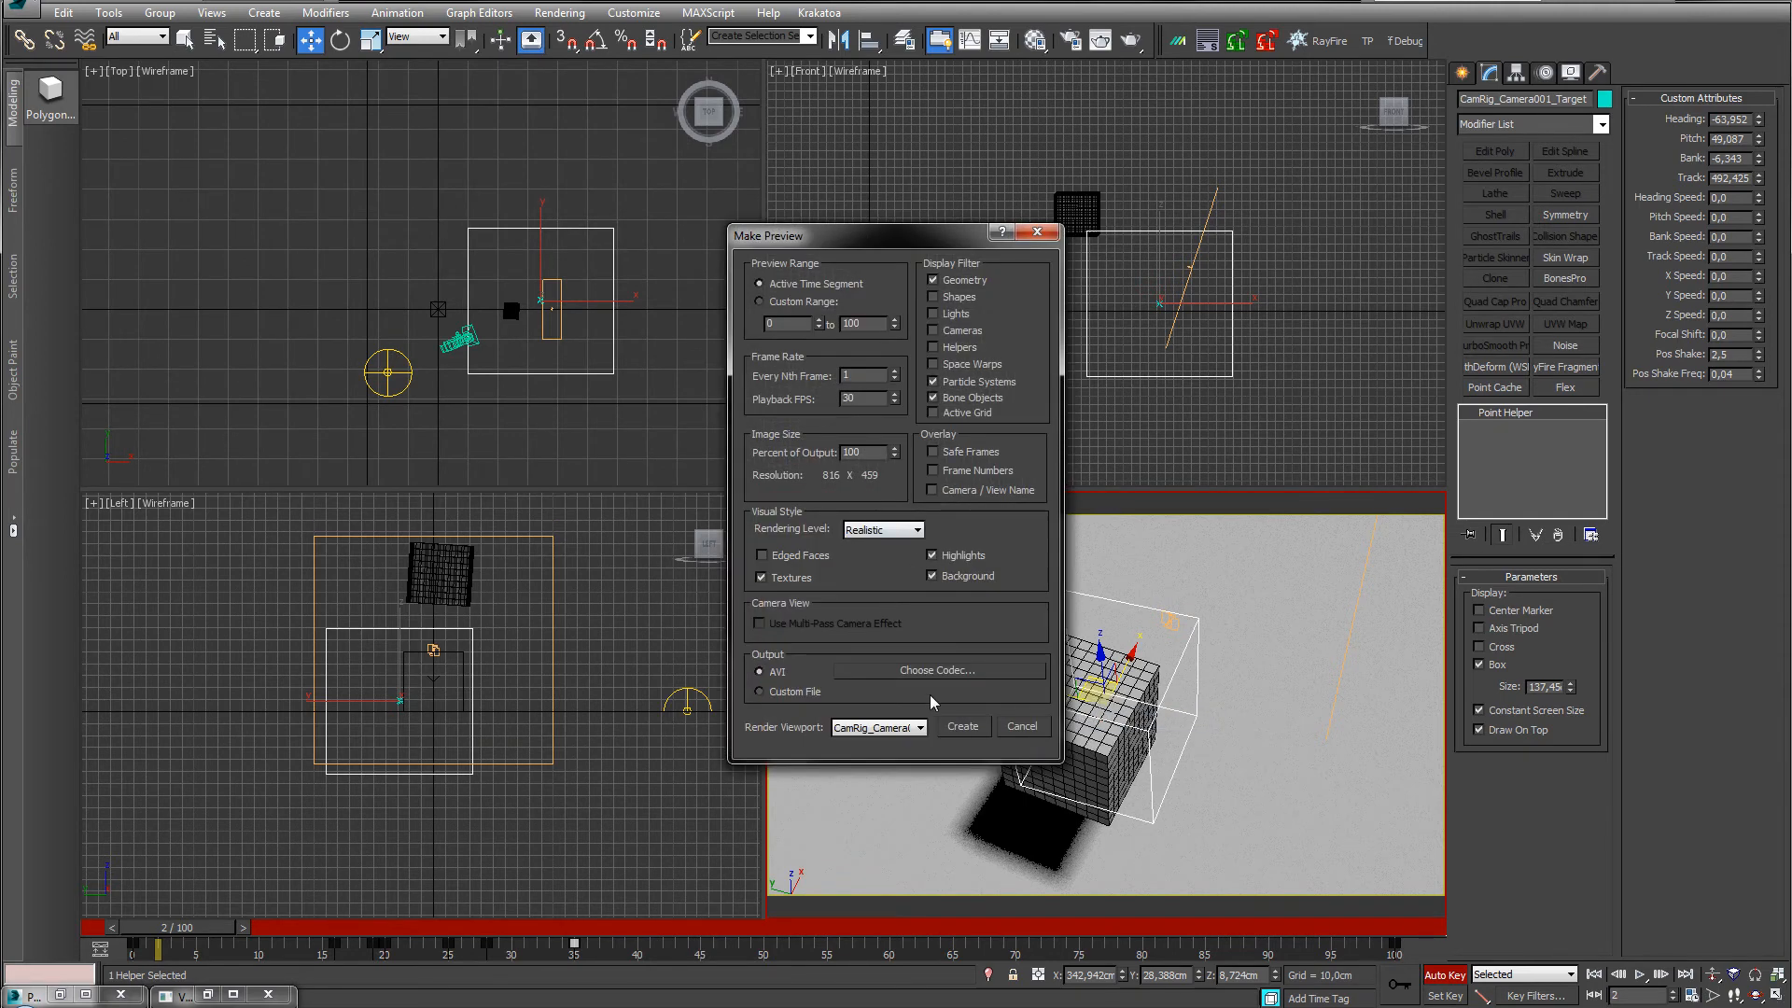
click(955, 727)
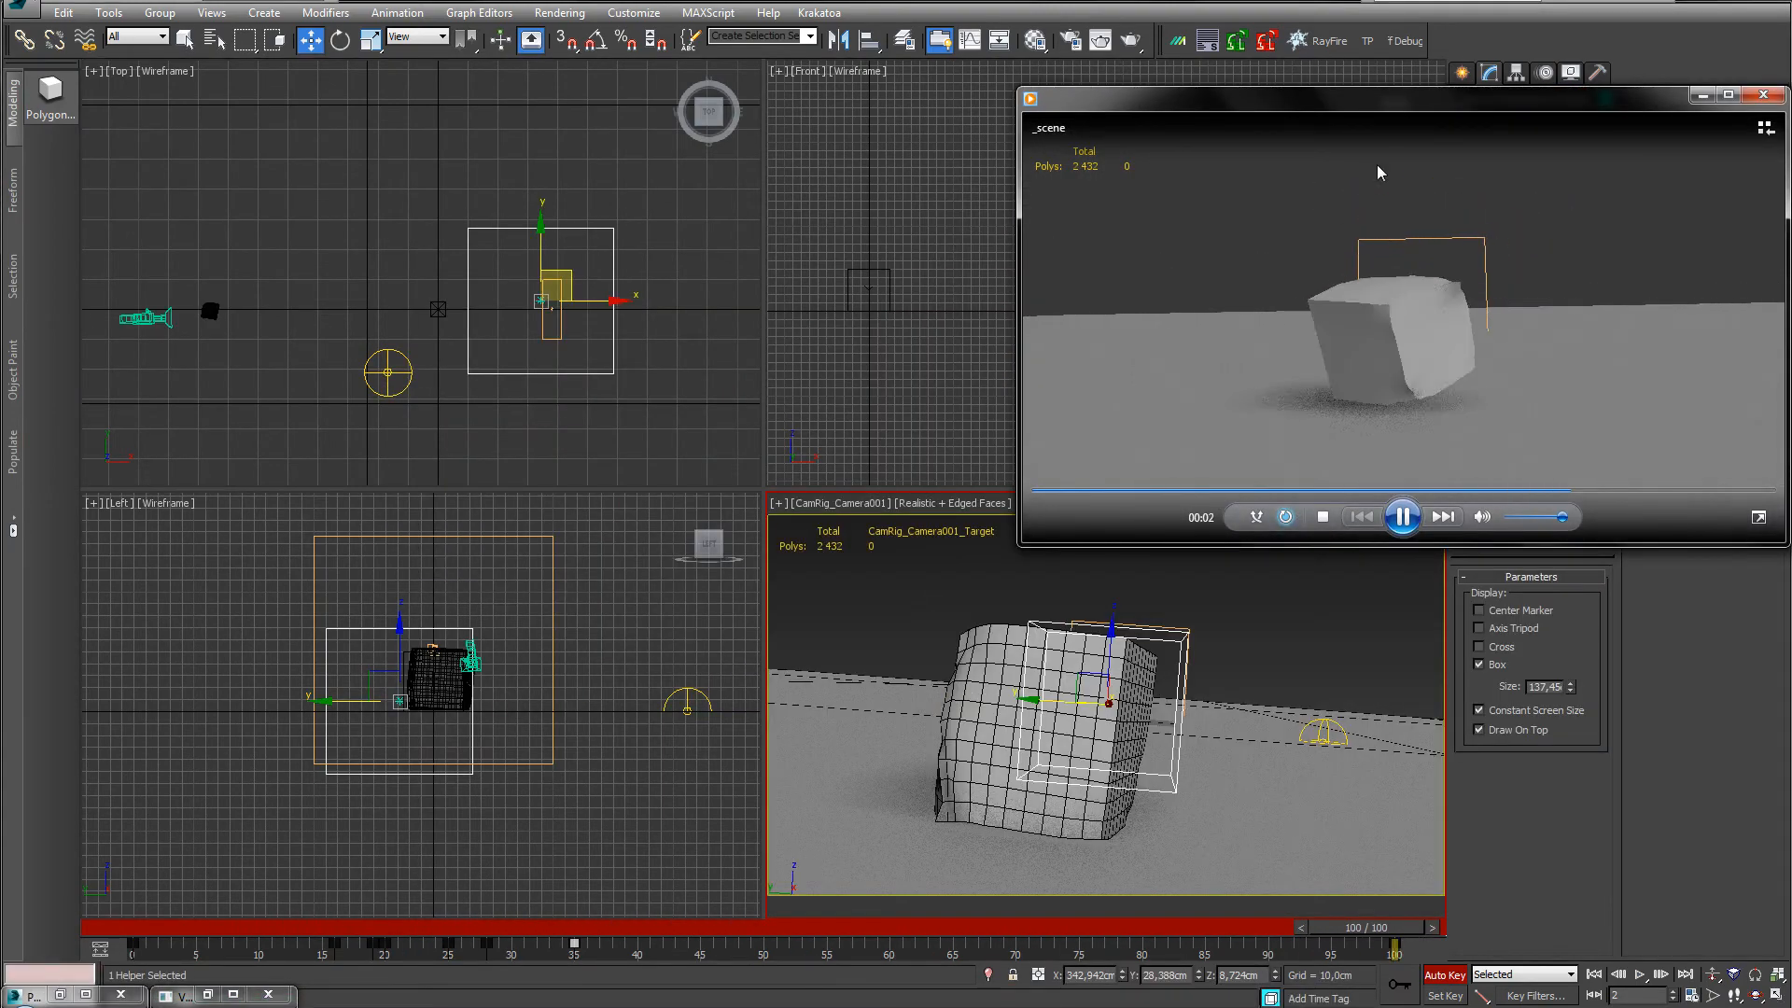
drag(1430, 99, 985, 173)
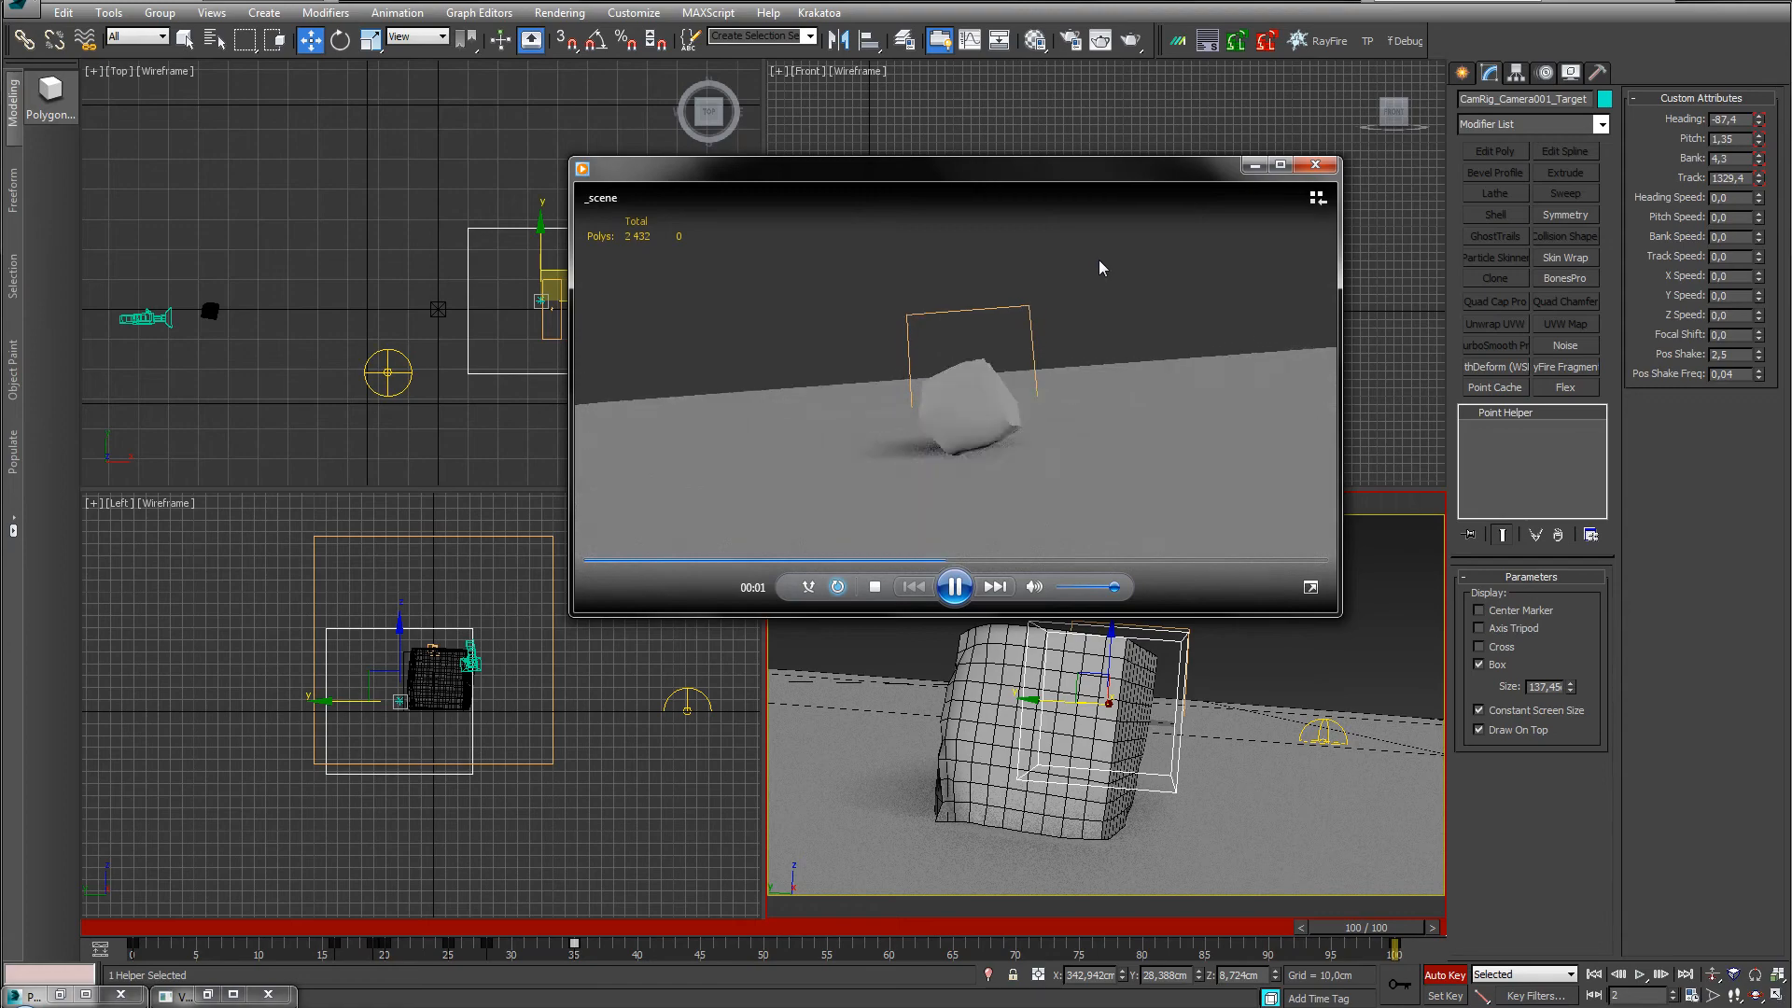
click(1316, 167)
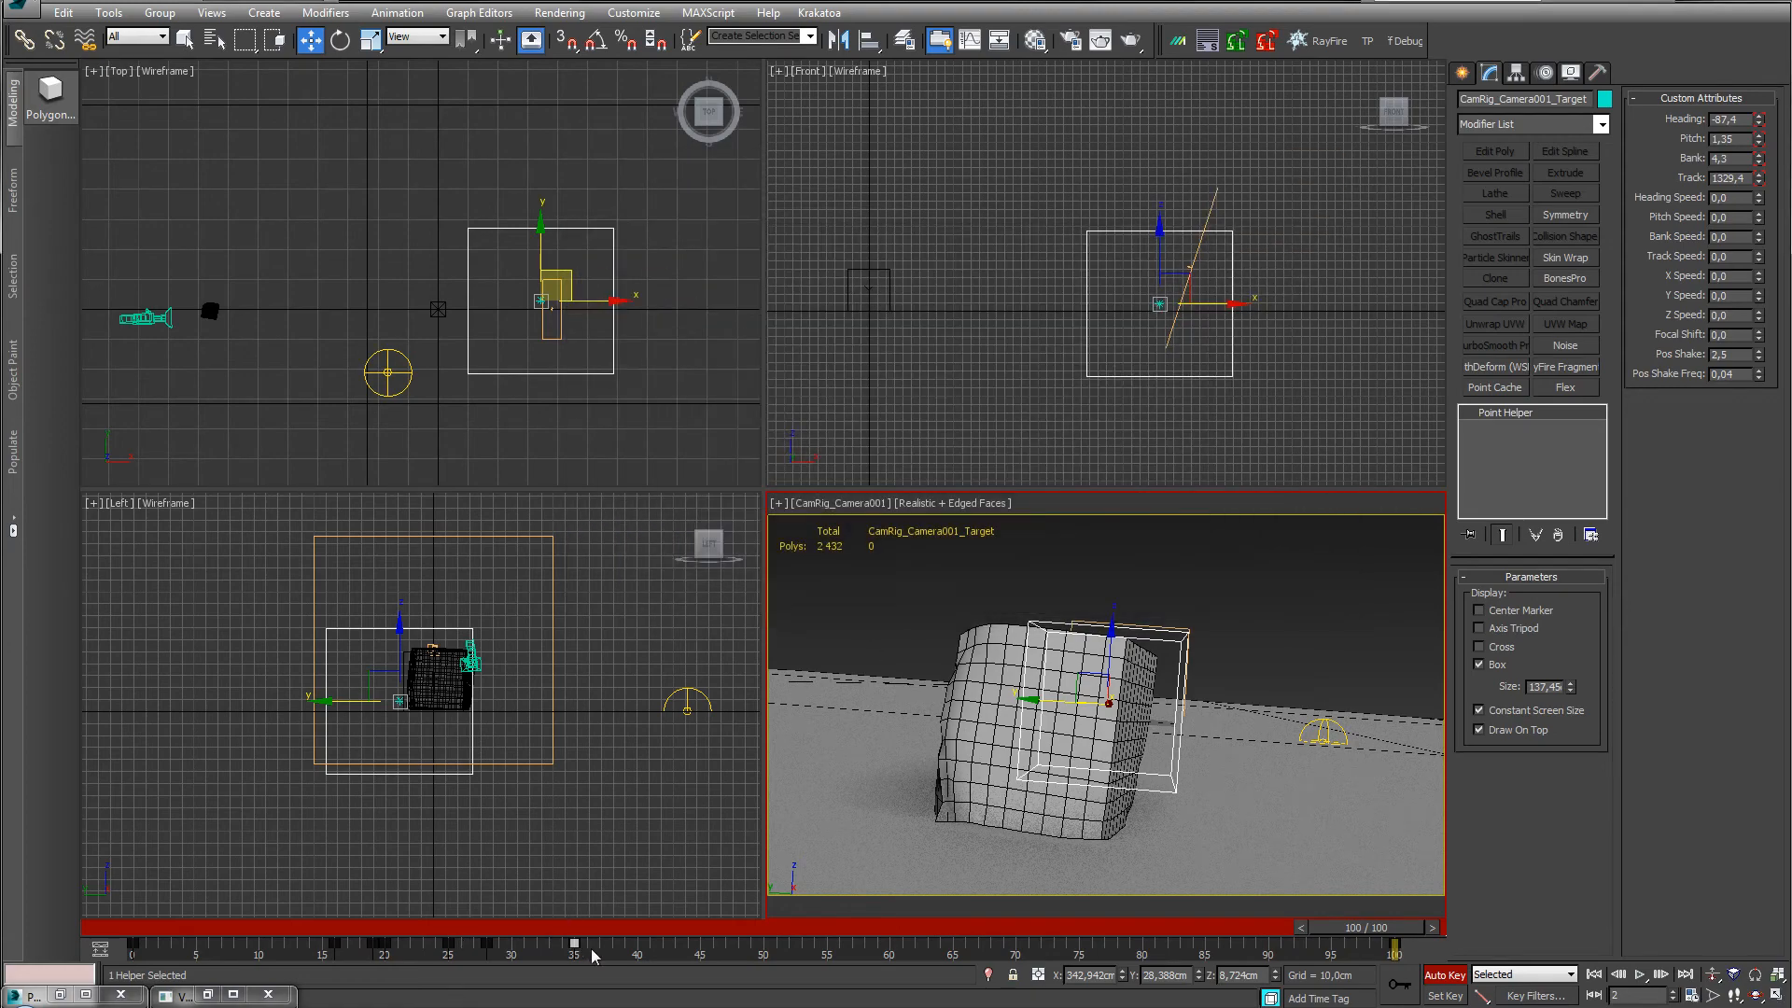
Go to frame 16, open the Curve Editor for the camera rig target and turn off Auto Key.
drag(1328, 933, 314, 958)
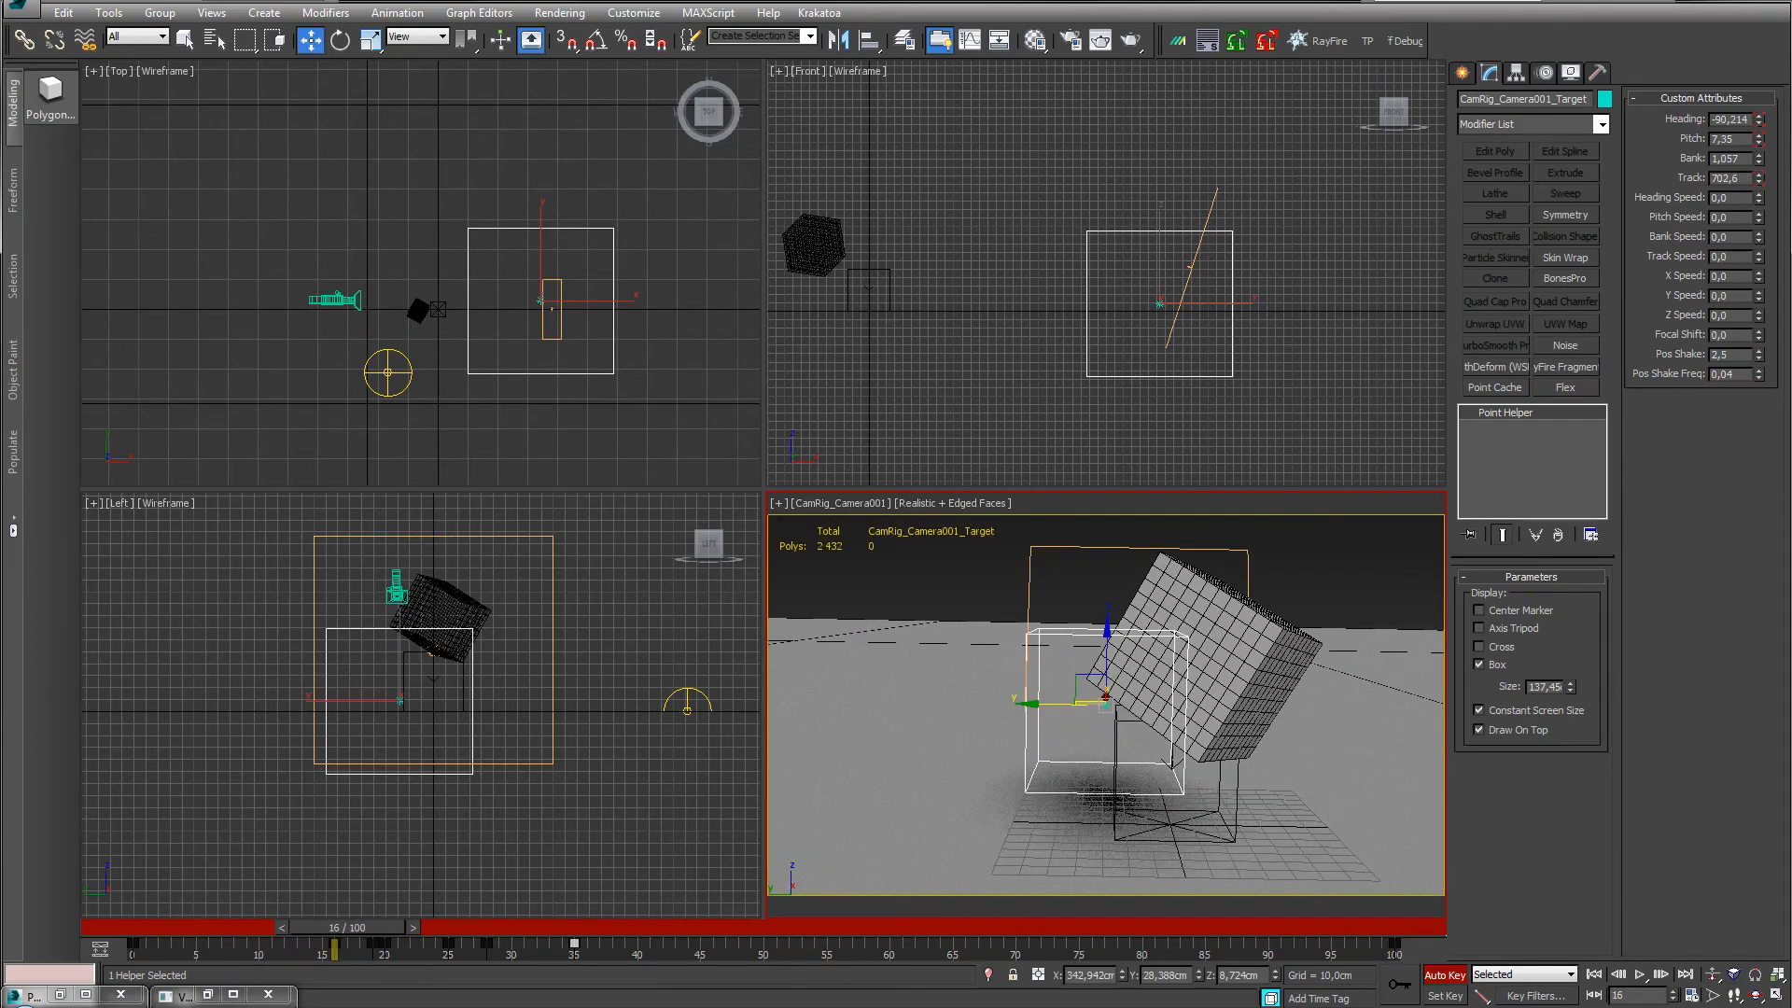
click(549, 13)
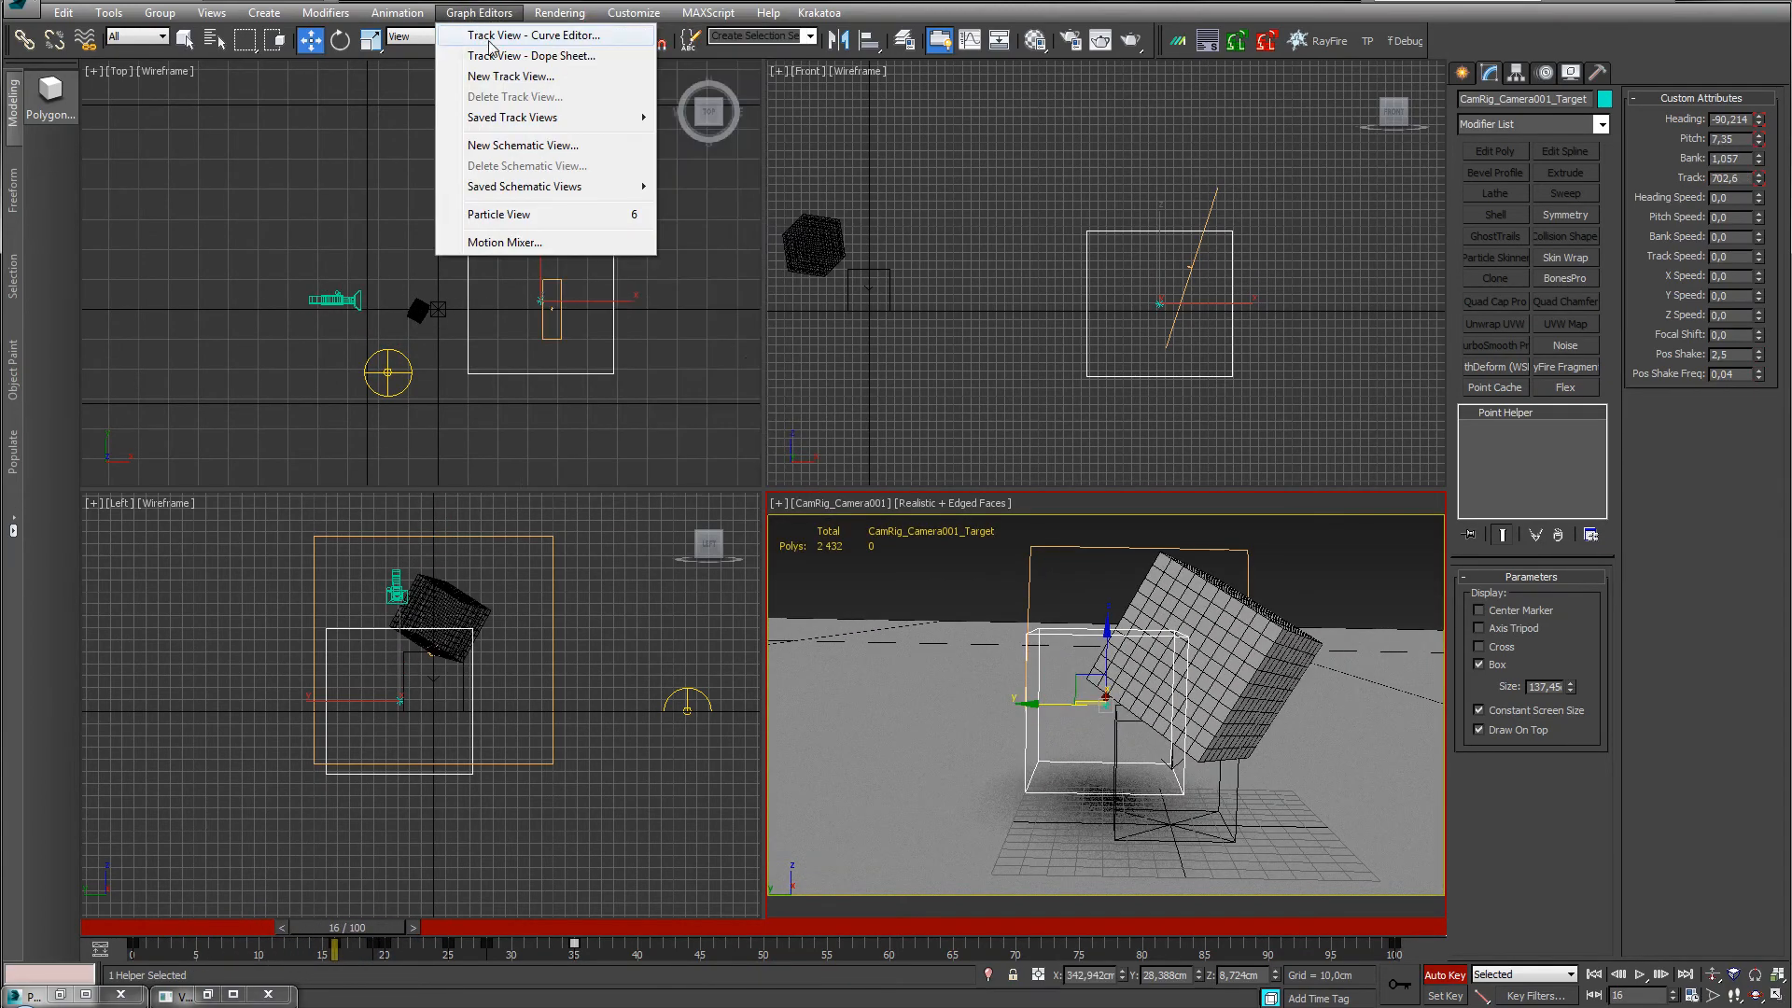
click(523, 35)
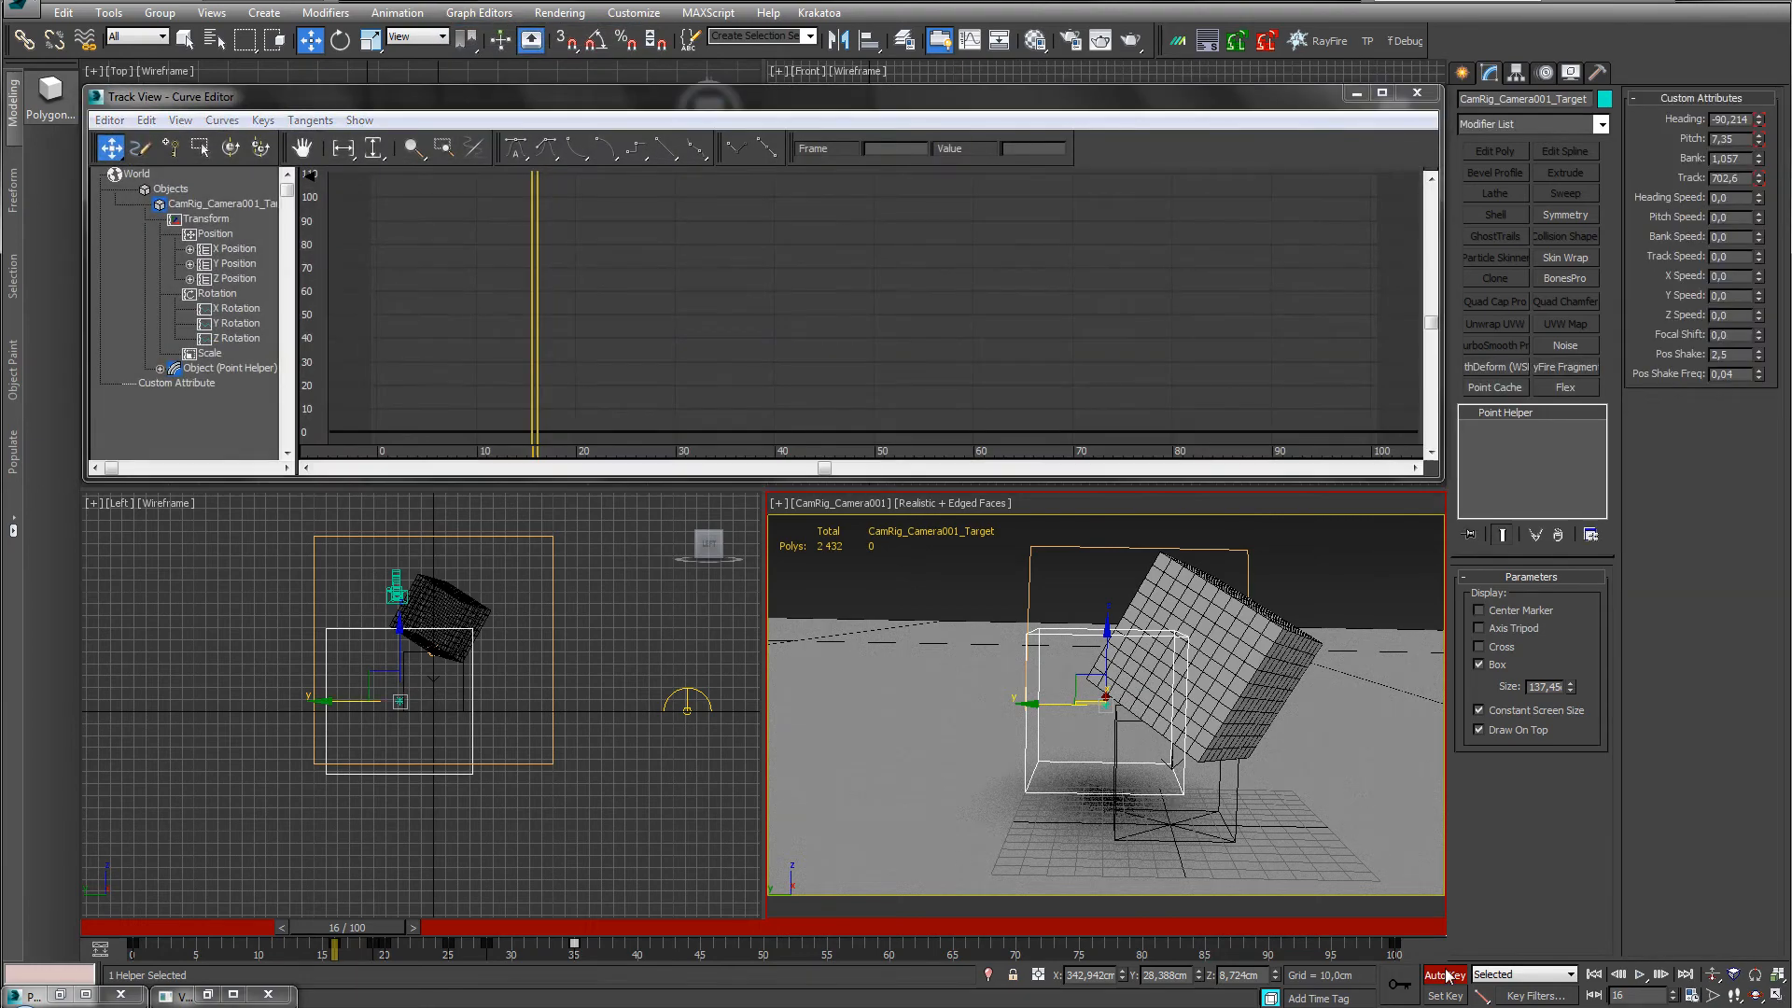
Expand the target's Point Helper and CameraRig_CA tracks to show the camera curves, and move the time to frame 8.
click(212, 369)
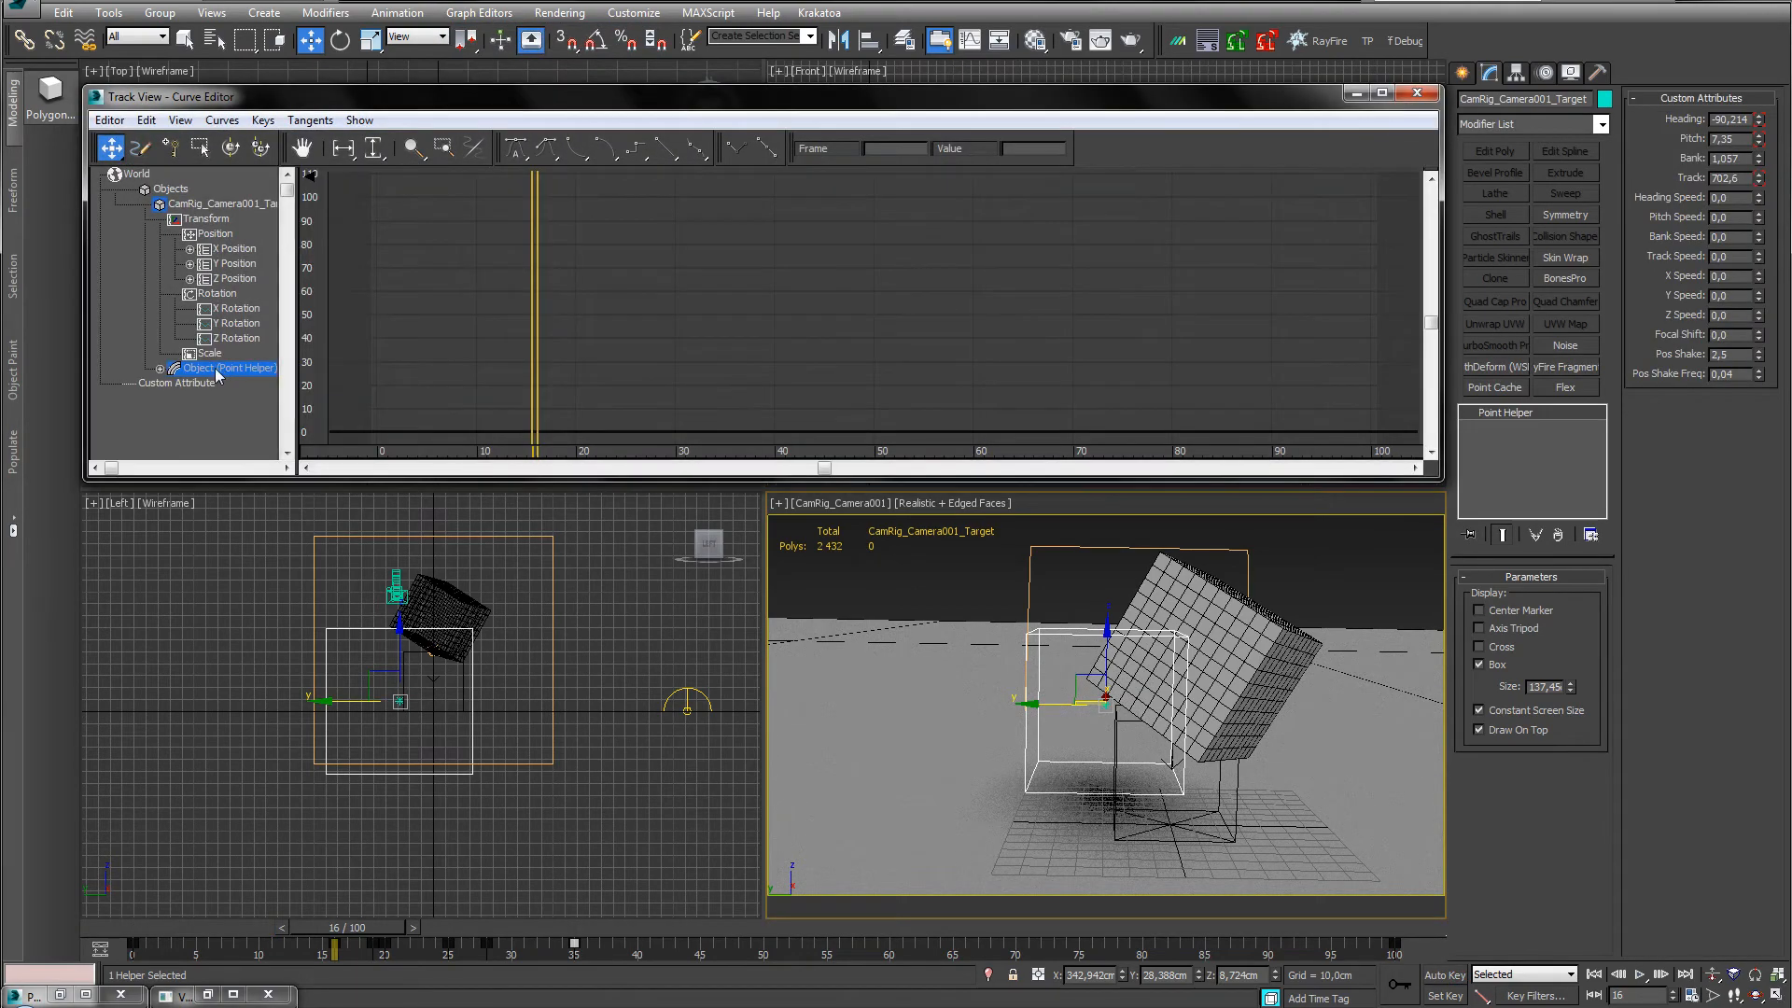
click(160, 368)
click(206, 384)
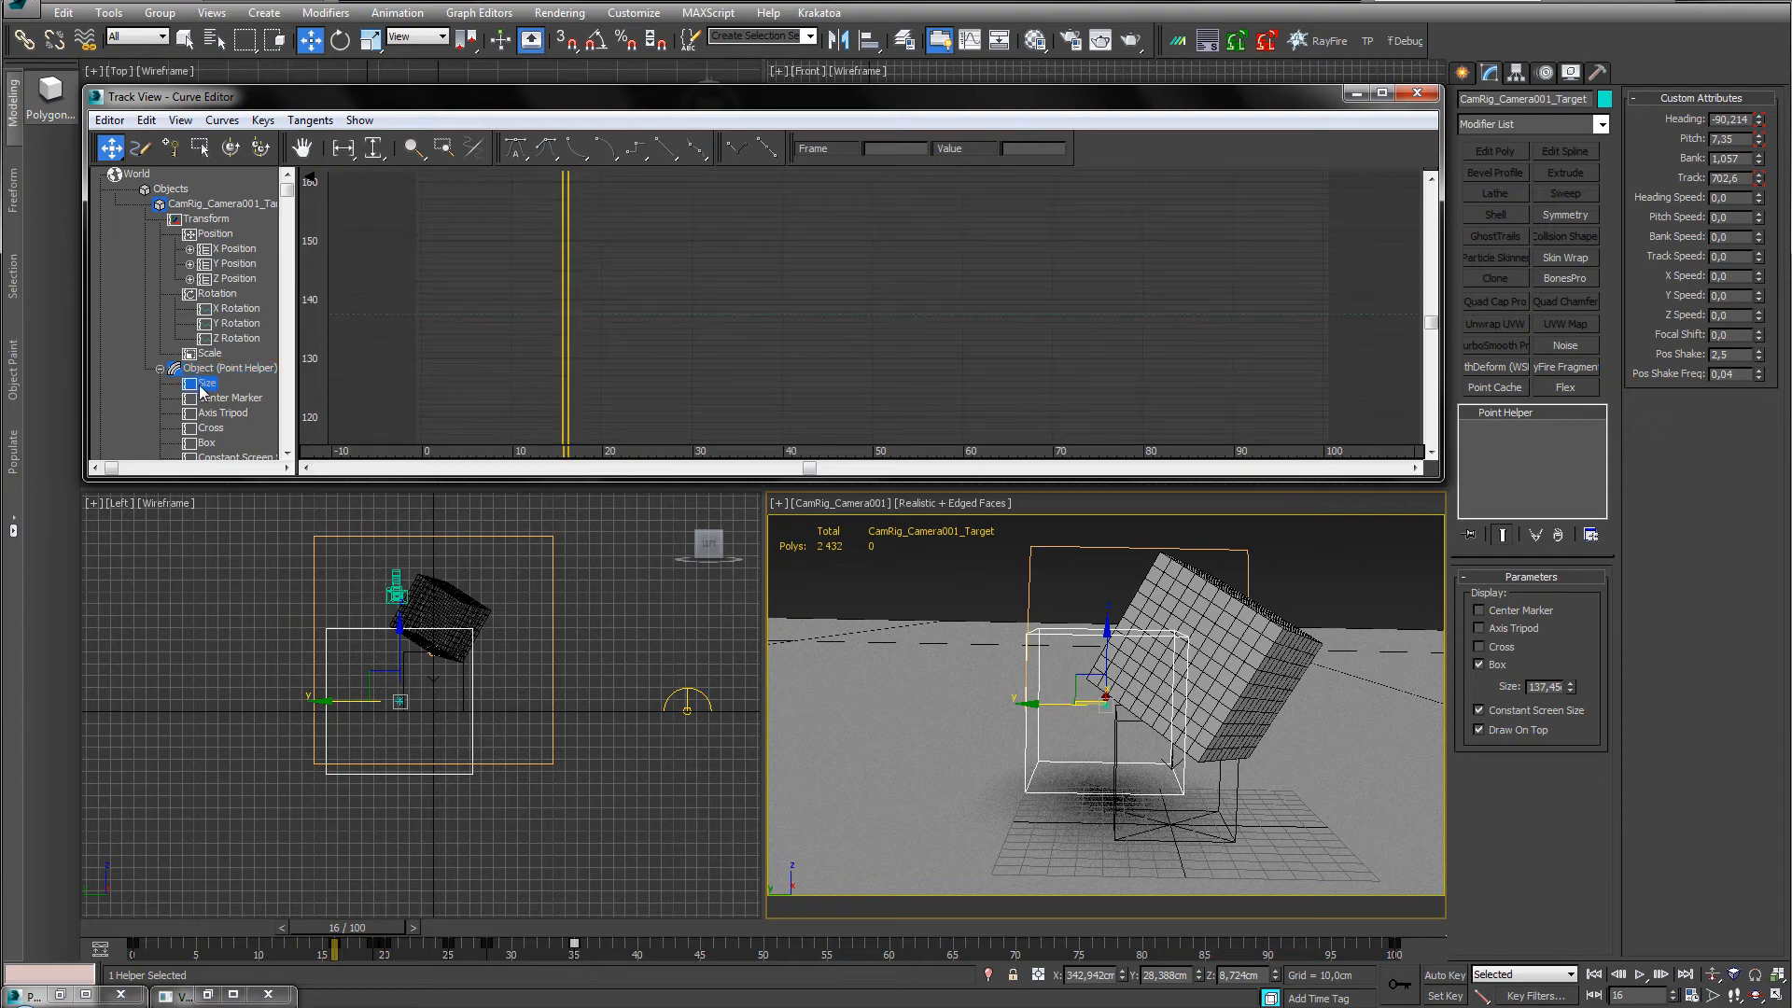
scroll(275, 209, down, 3)
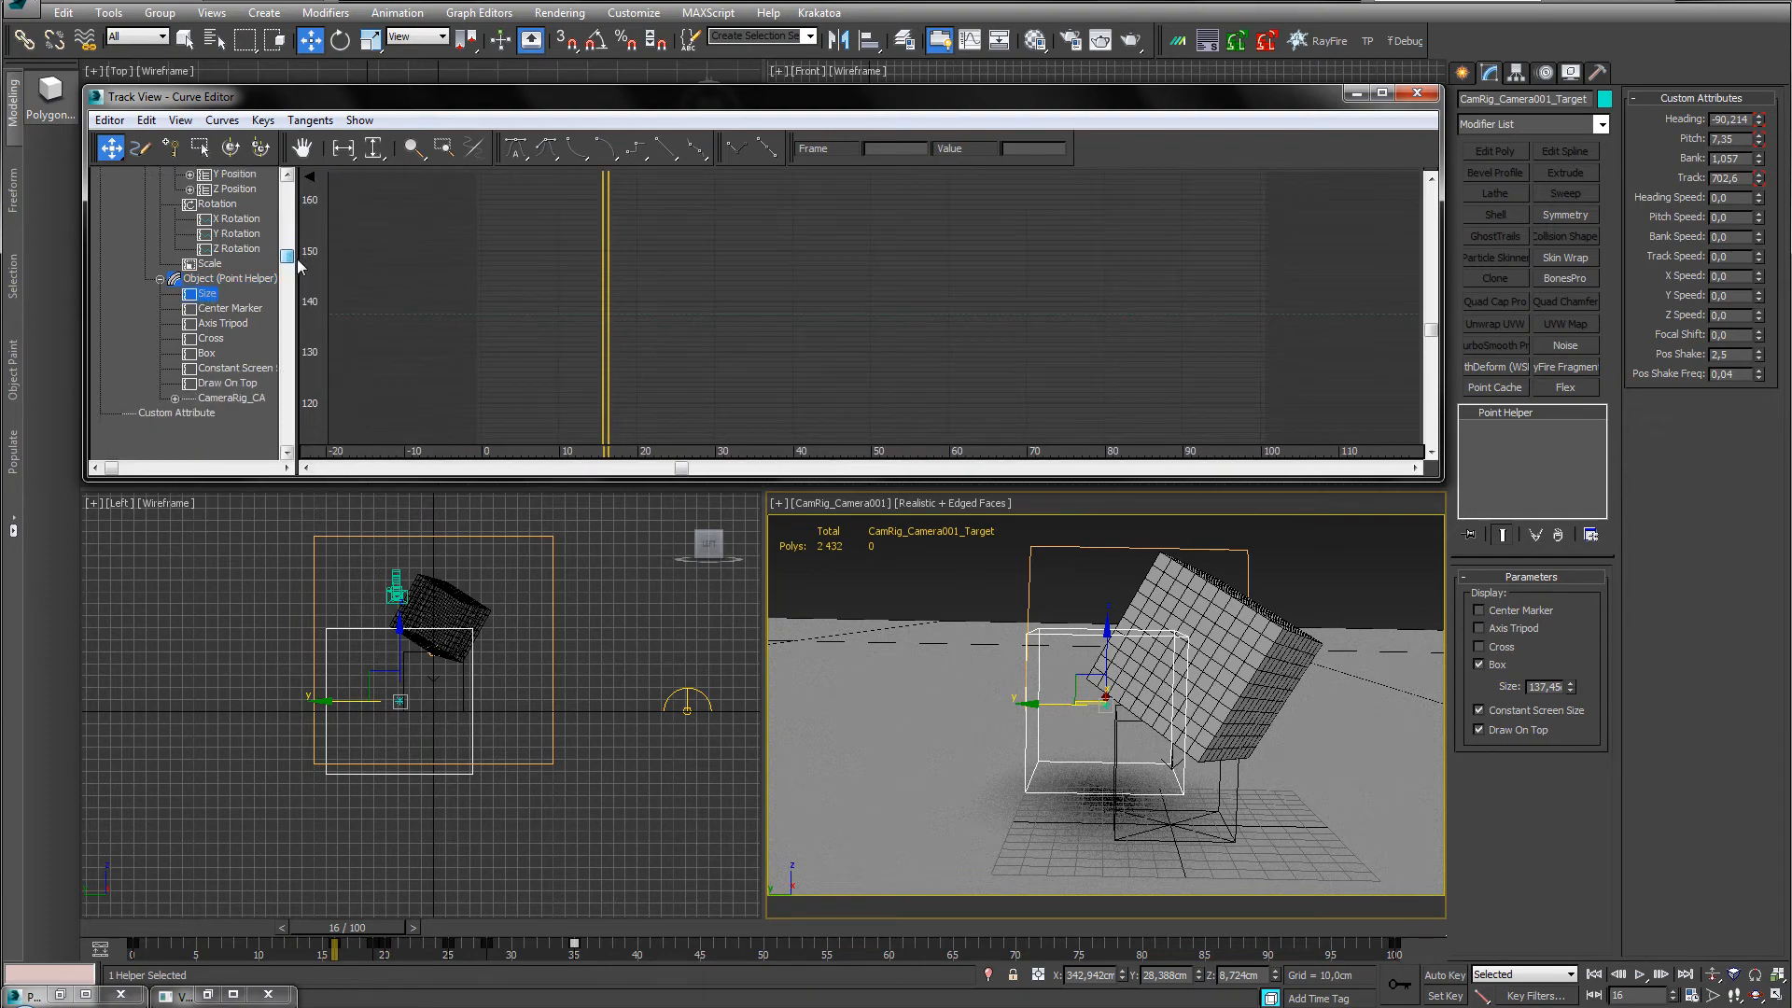
click(175, 354)
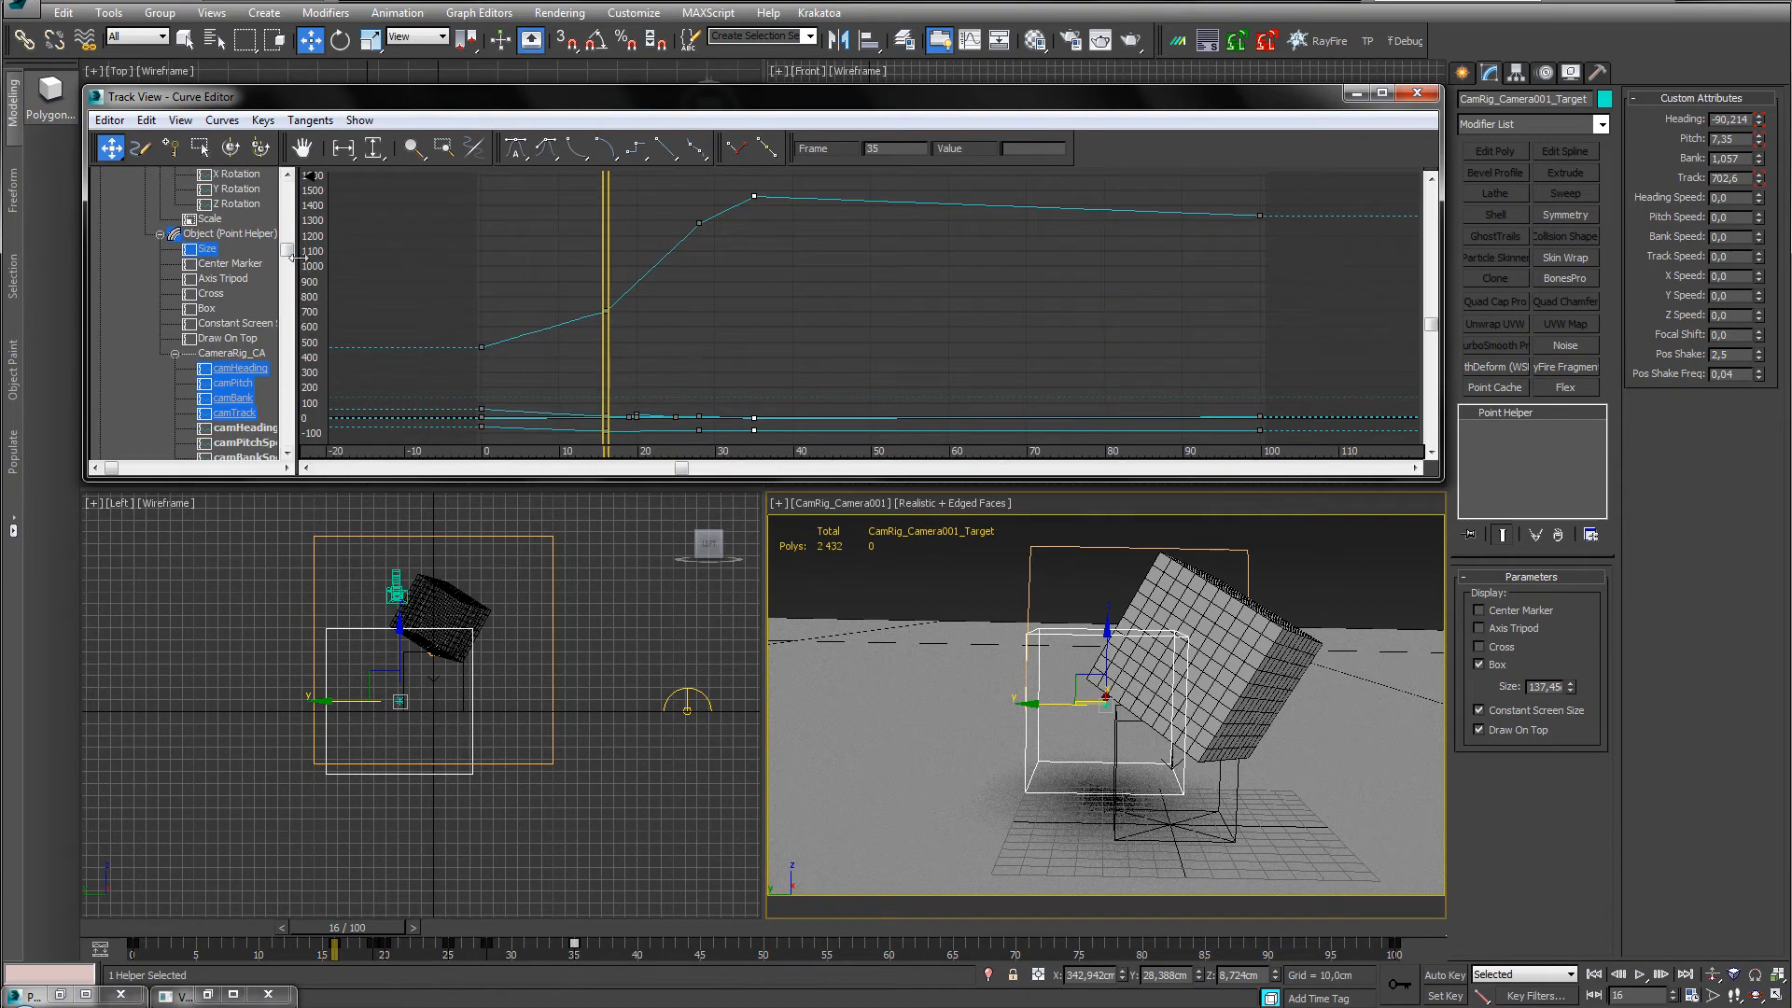
drag(290, 255, 292, 297)
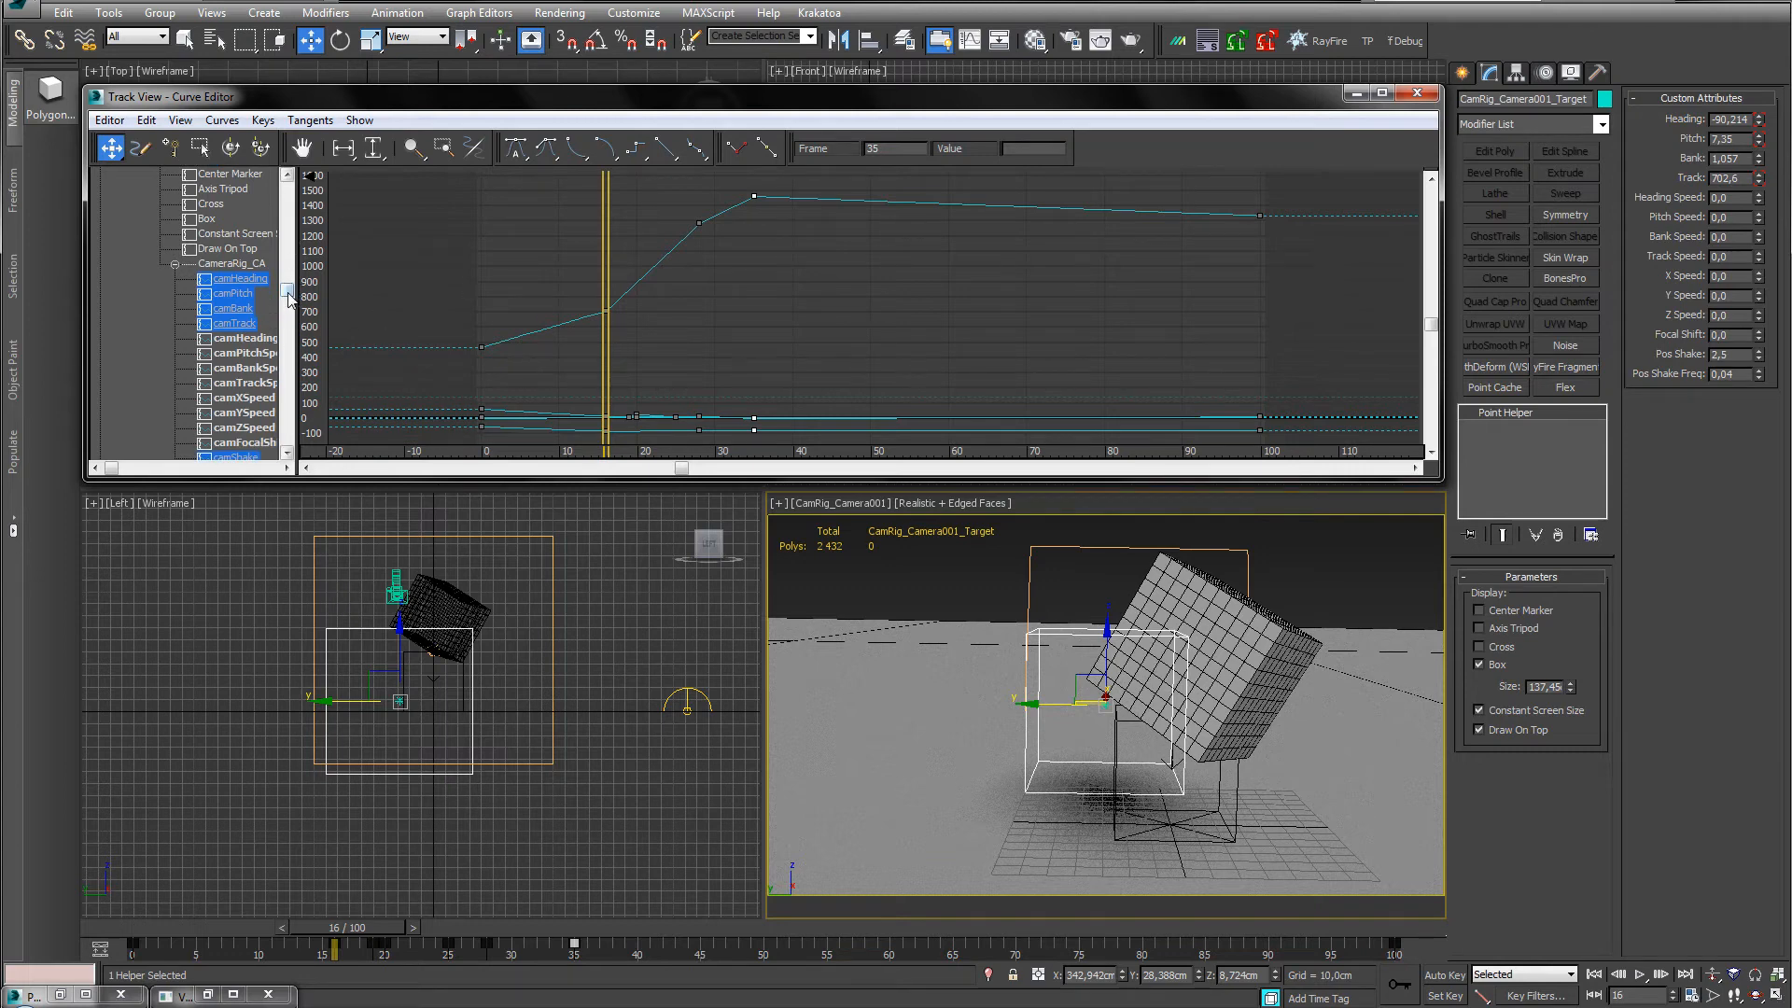
mouse_move(289, 300)
mouse_down()
mouse_move(290, 317)
mouse_move(292, 292)
mouse_up()
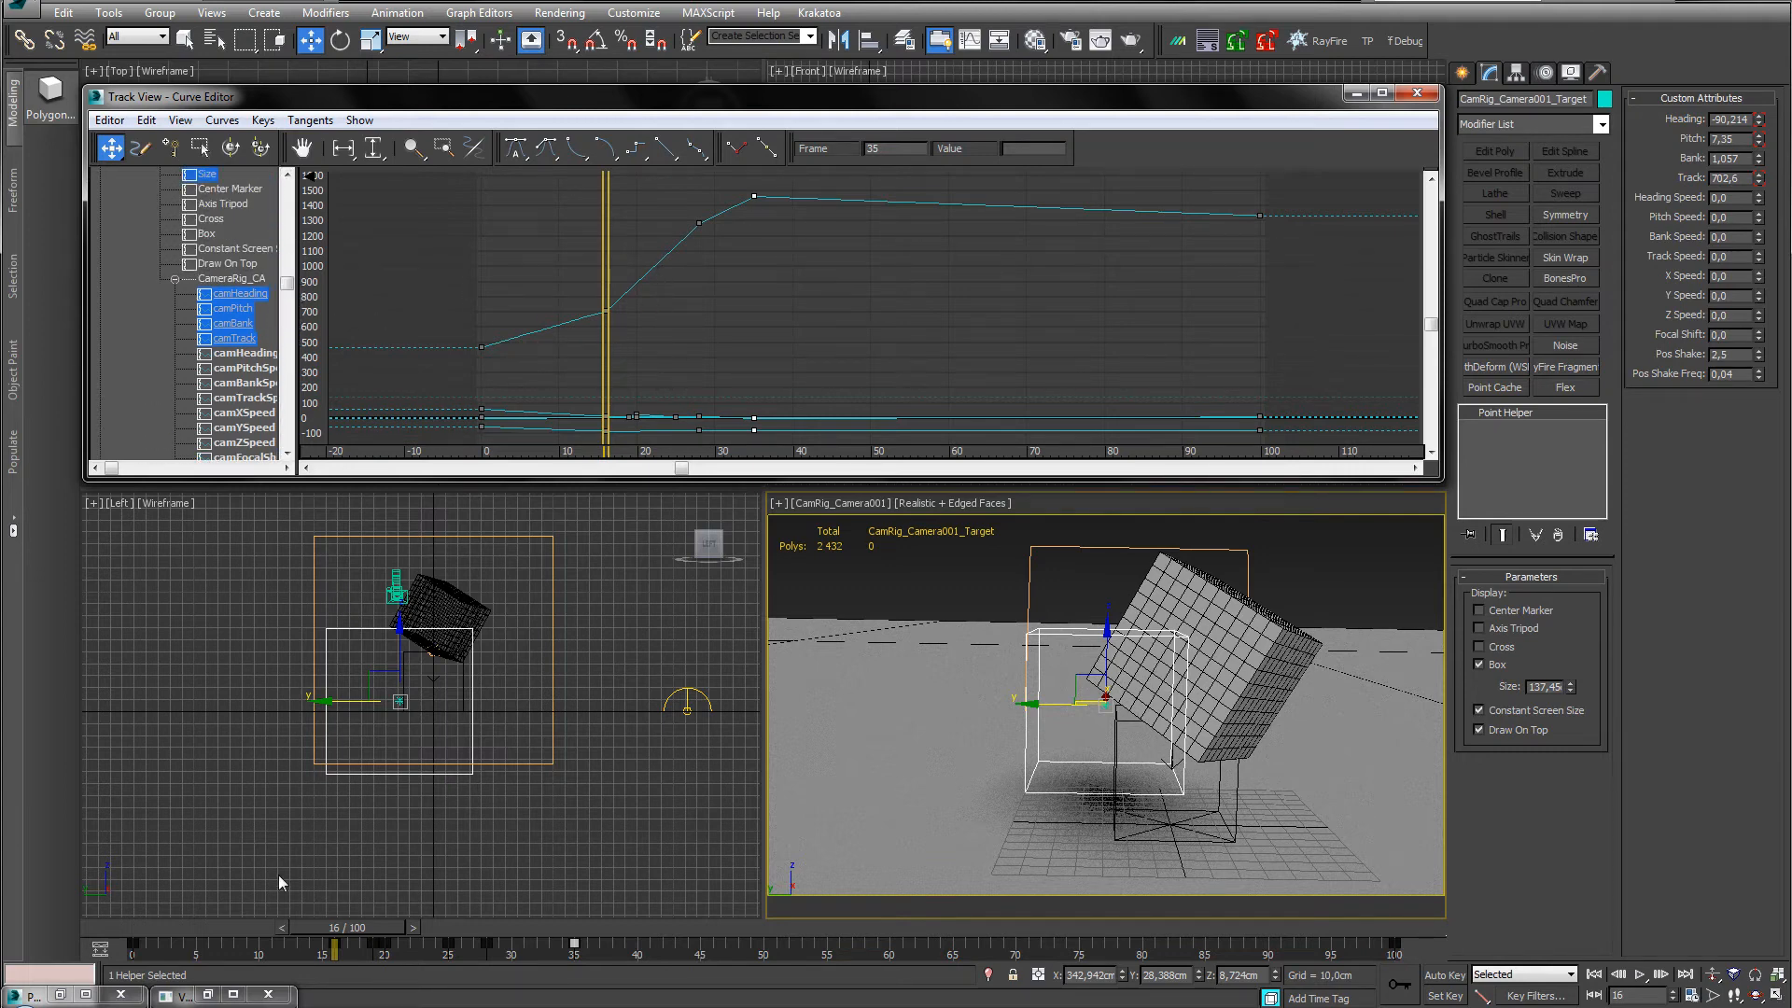
drag(347, 930, 250, 928)
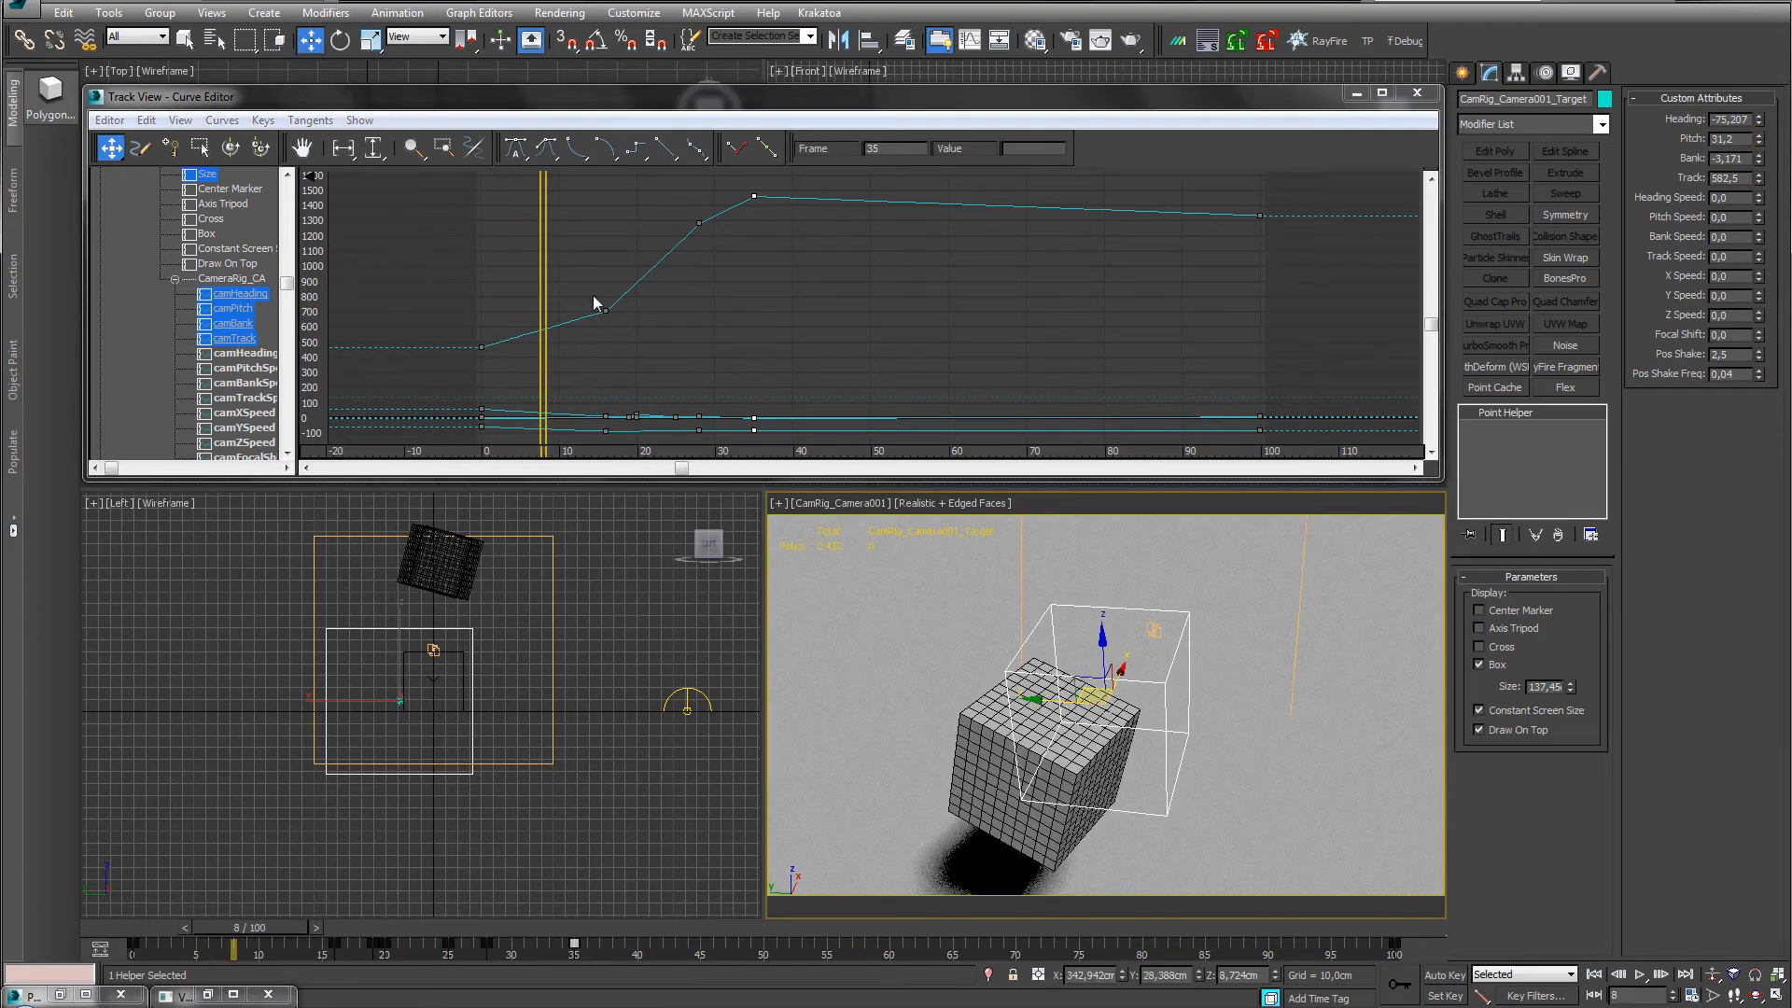
Smooth the camera's Track curve with spline tangents on its keys and flatten the tangent handle of the frame 35 key.
click(605, 311)
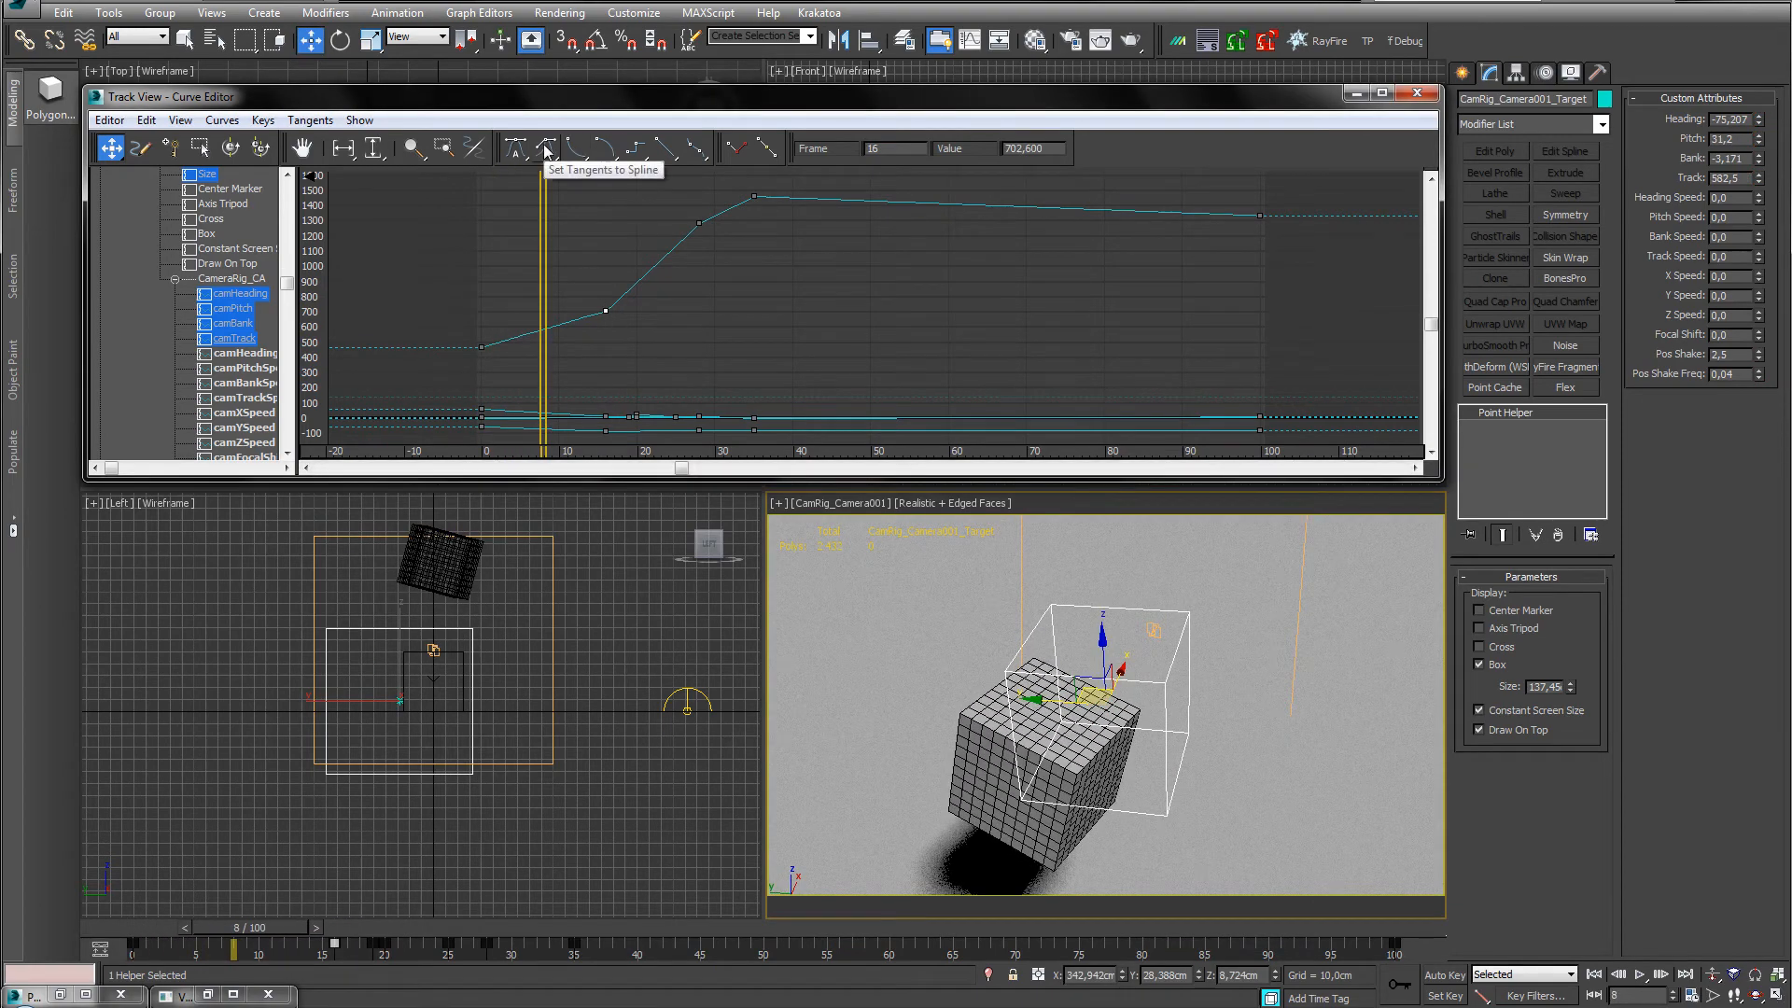
click(516, 151)
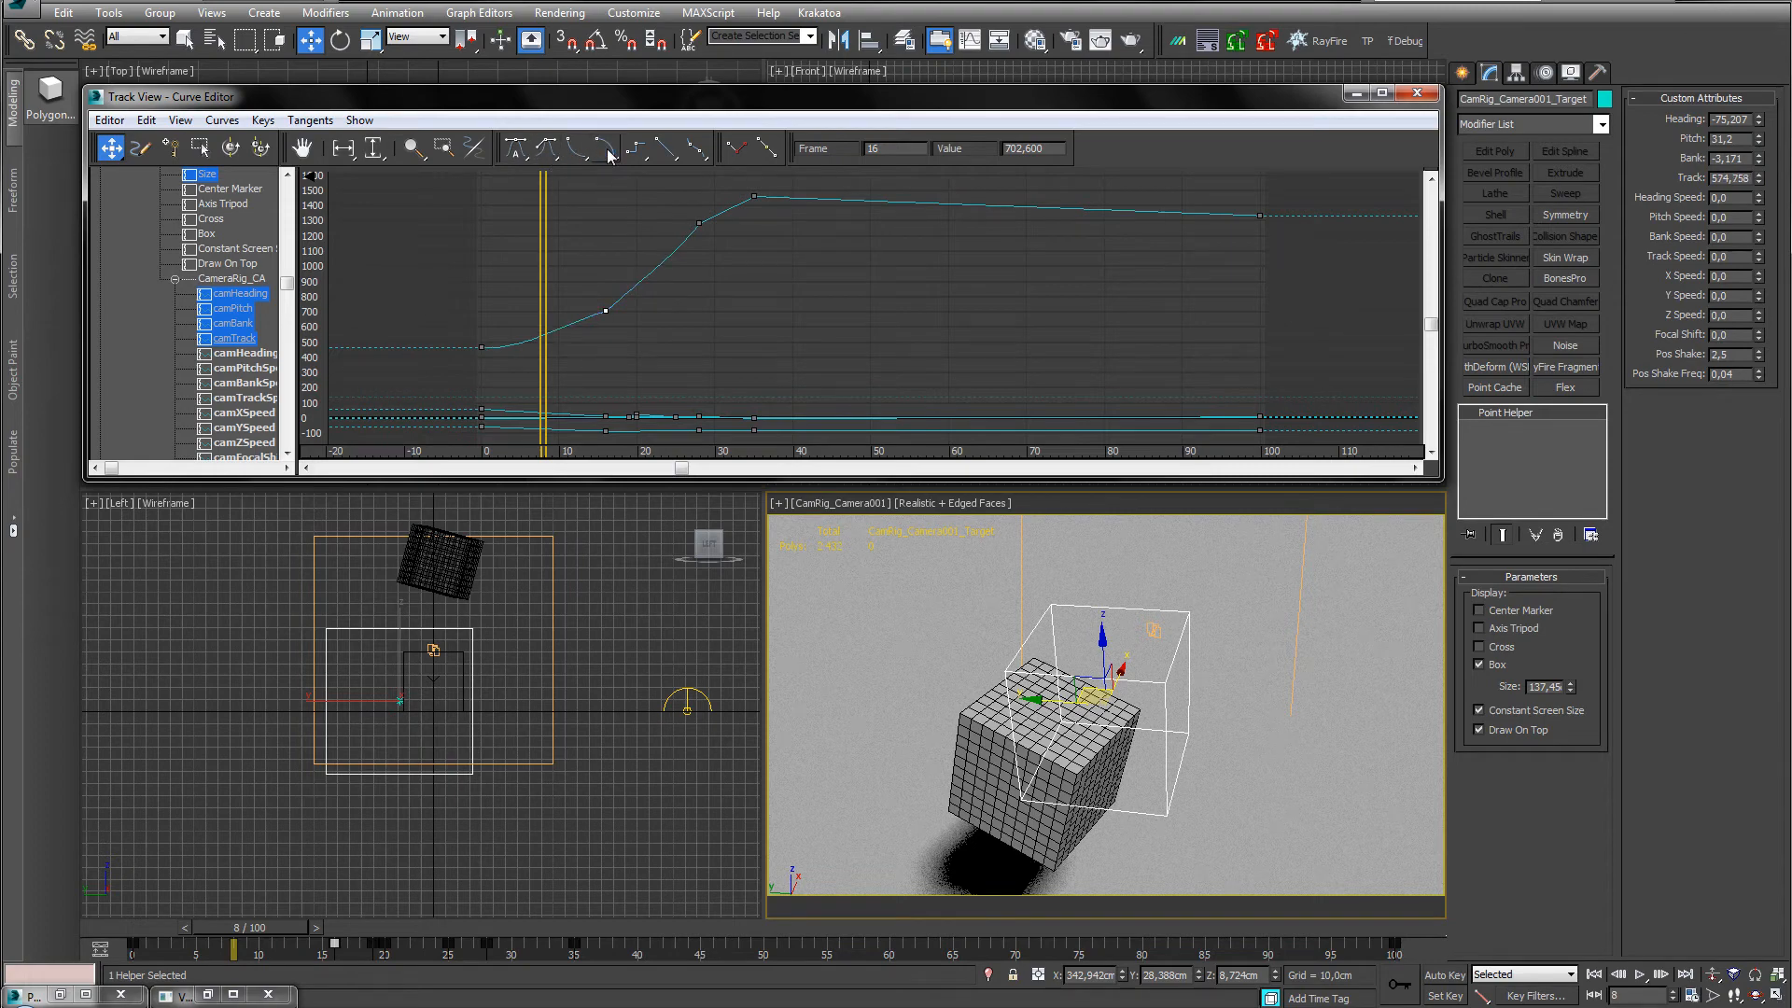
click(548, 149)
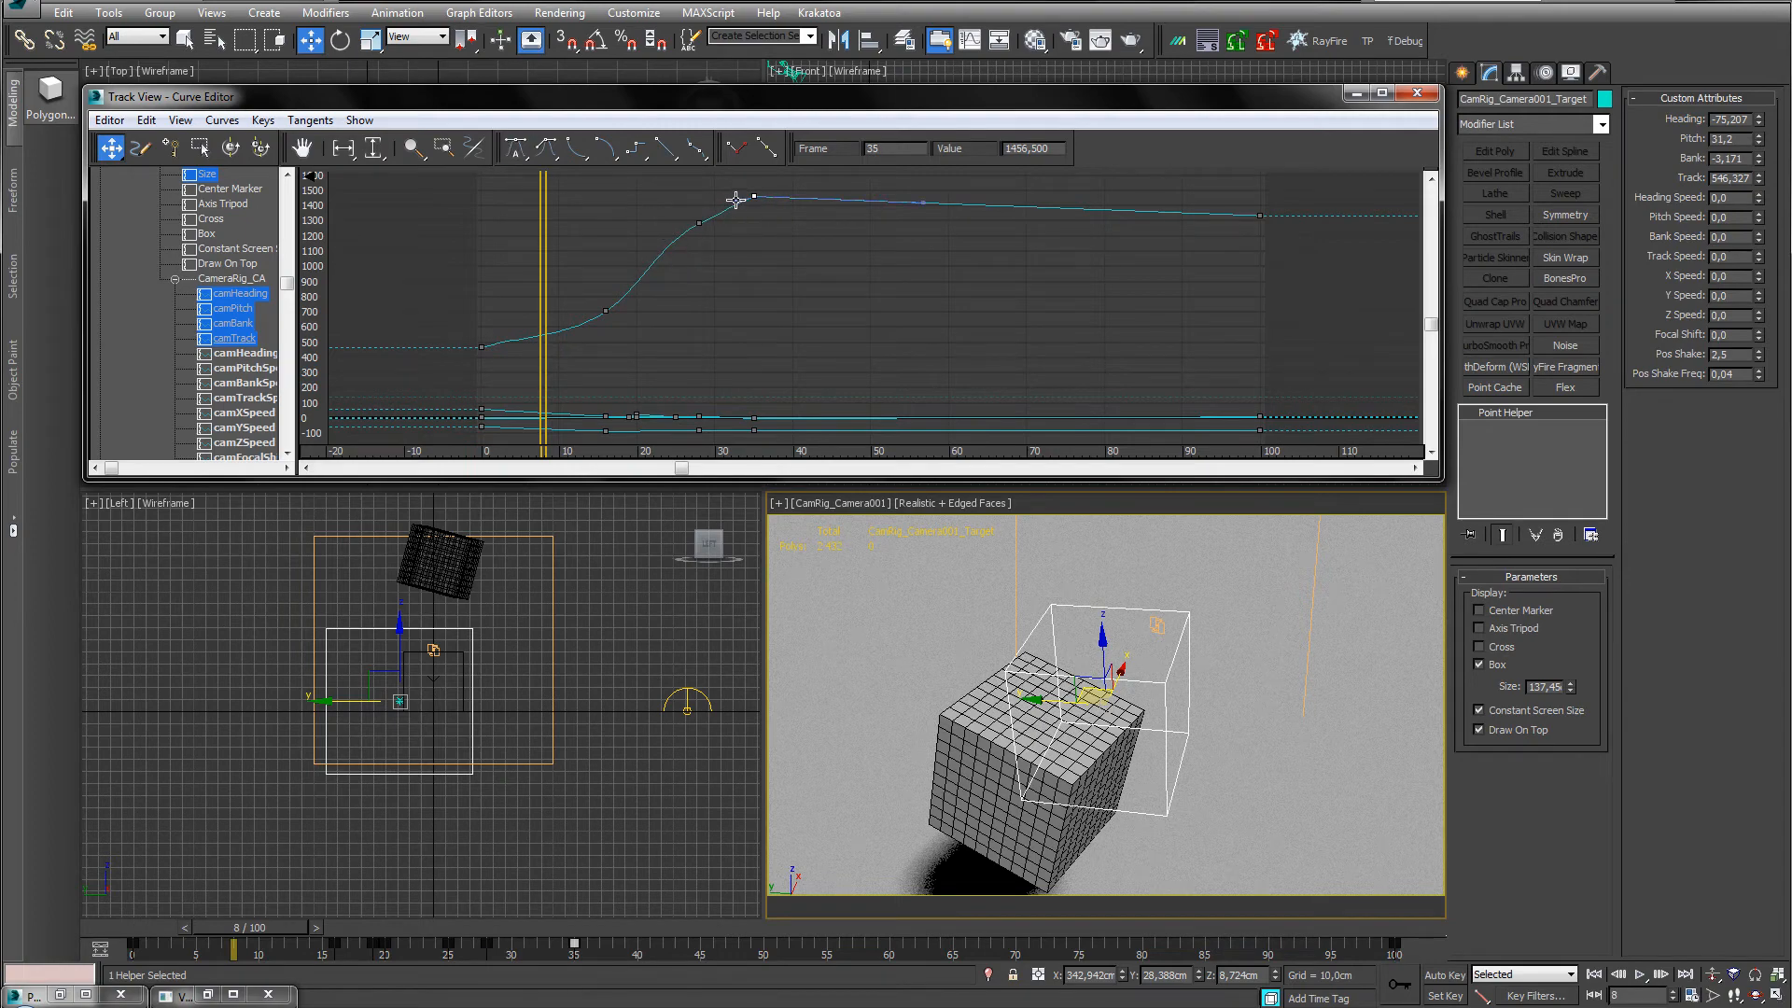
drag(736, 199, 726, 202)
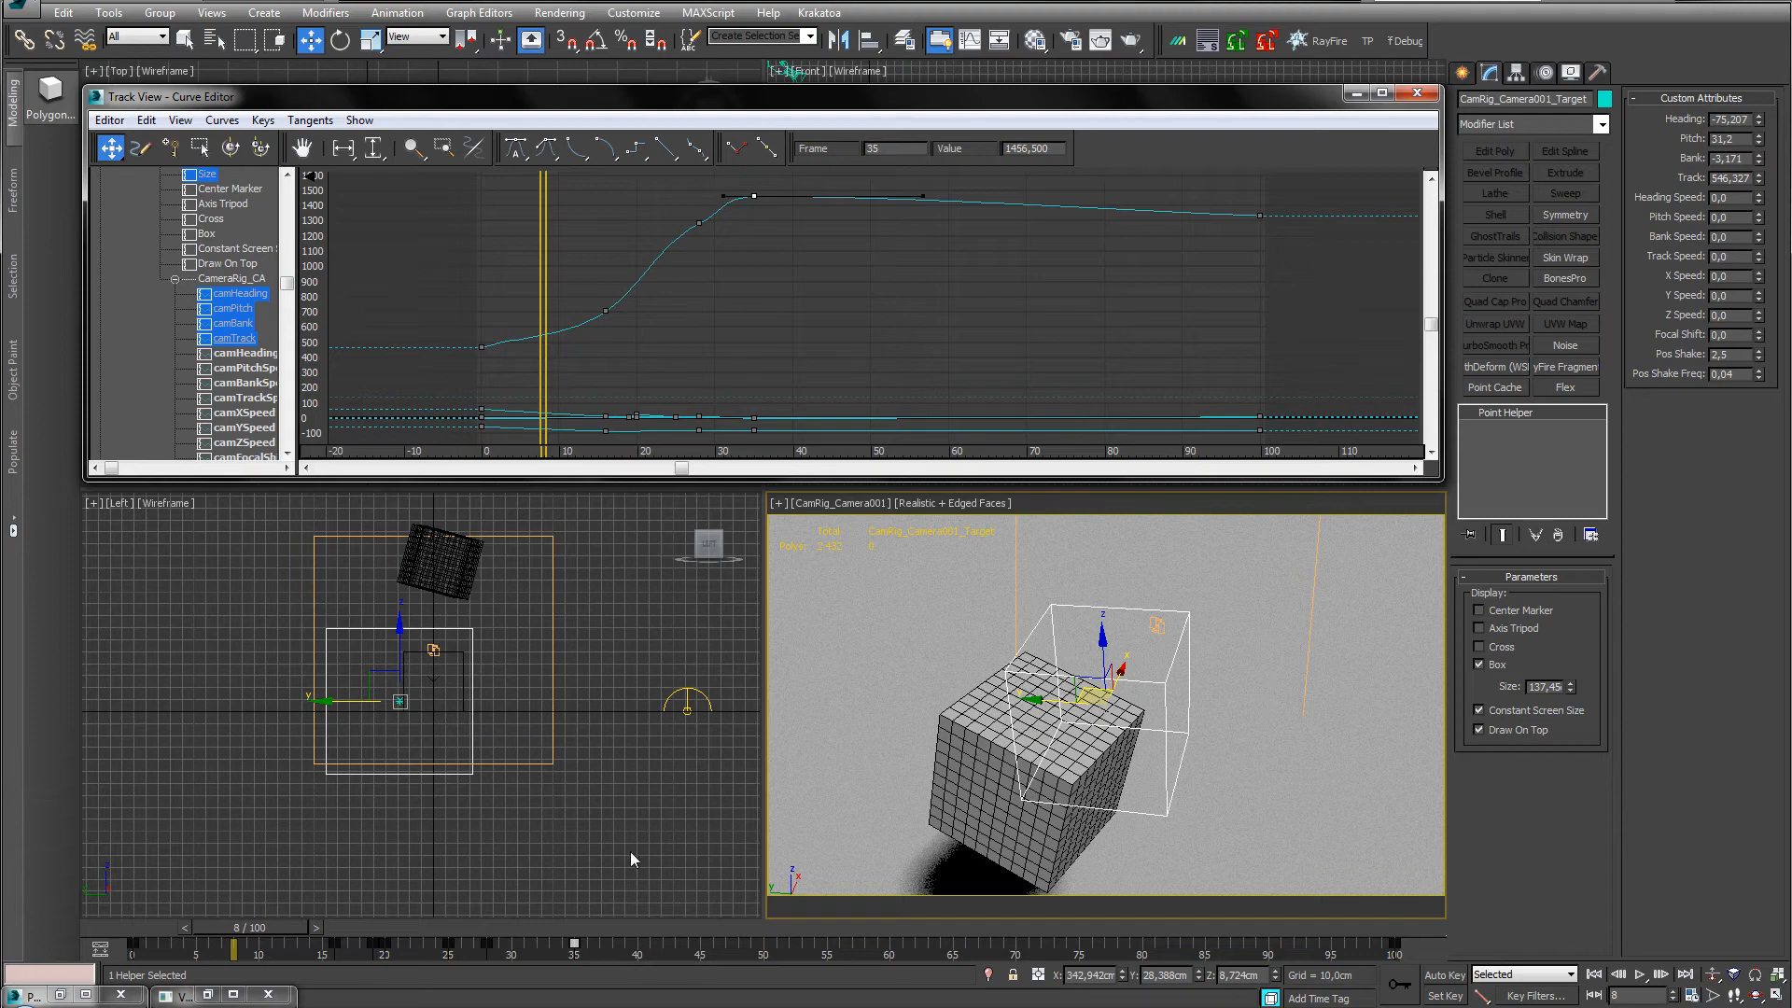
On frame 100, turn on Auto Key and lower the camera rig target's Track to about 1027.4.
drag(209, 931, 1403, 916)
key(w)
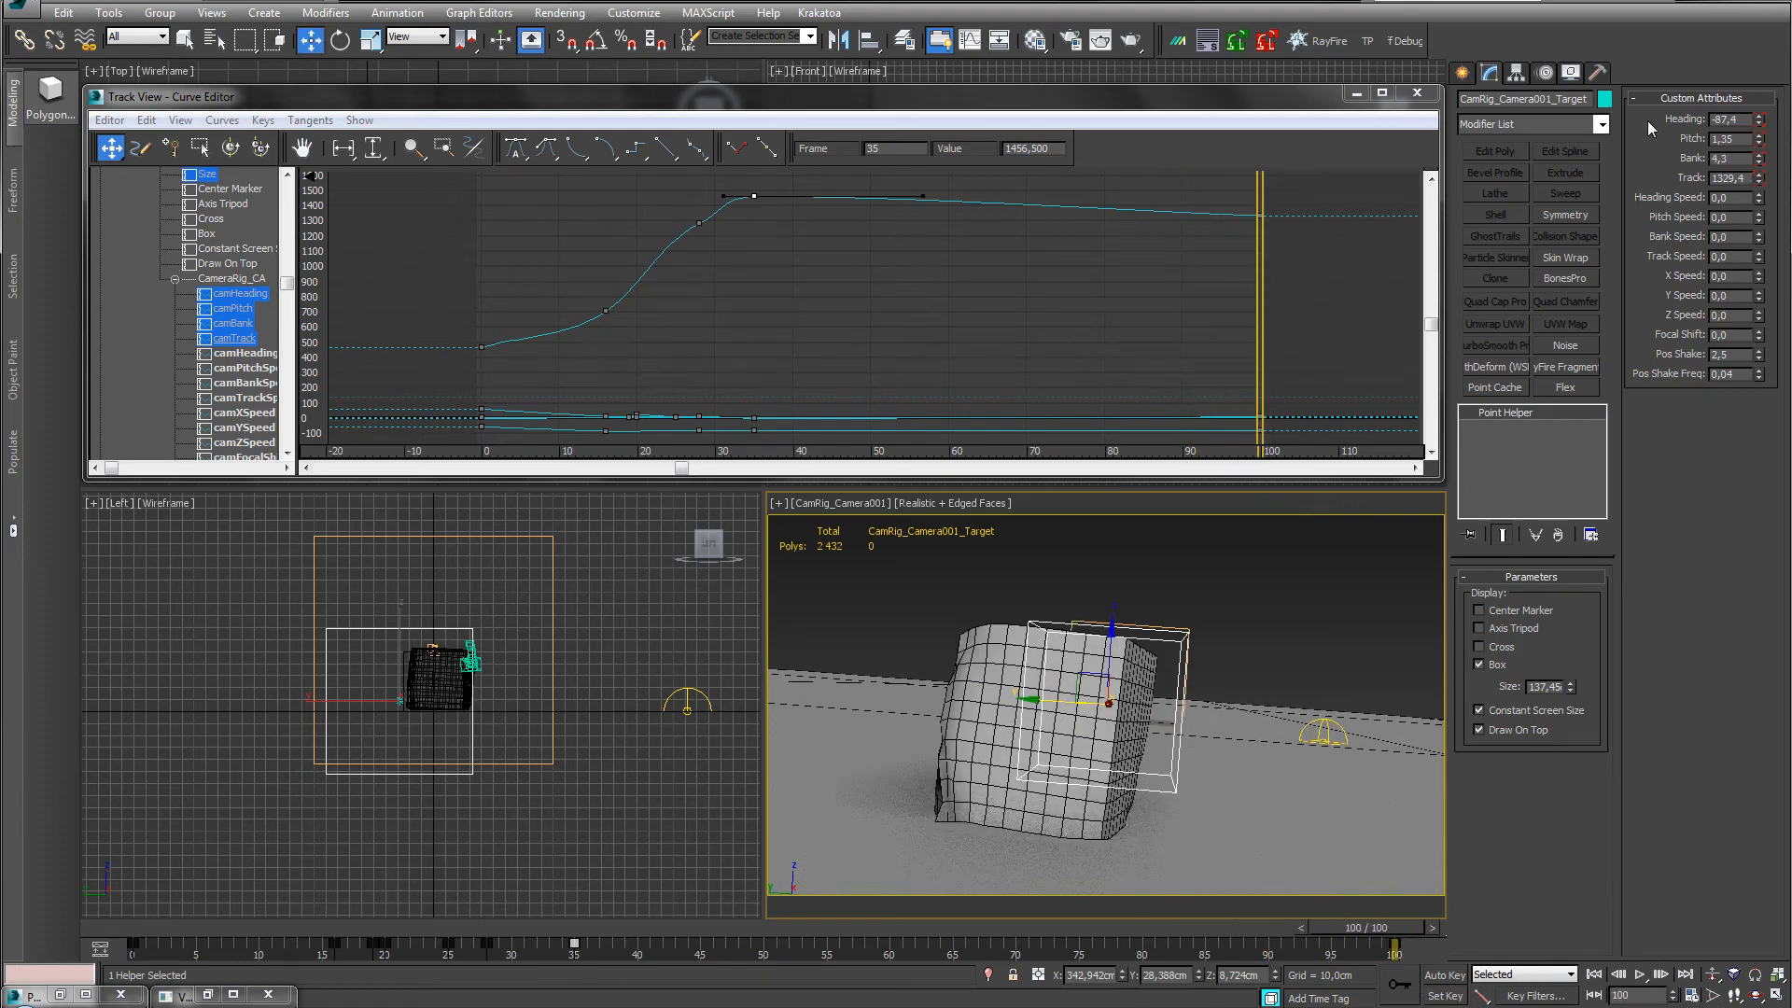
click(1445, 975)
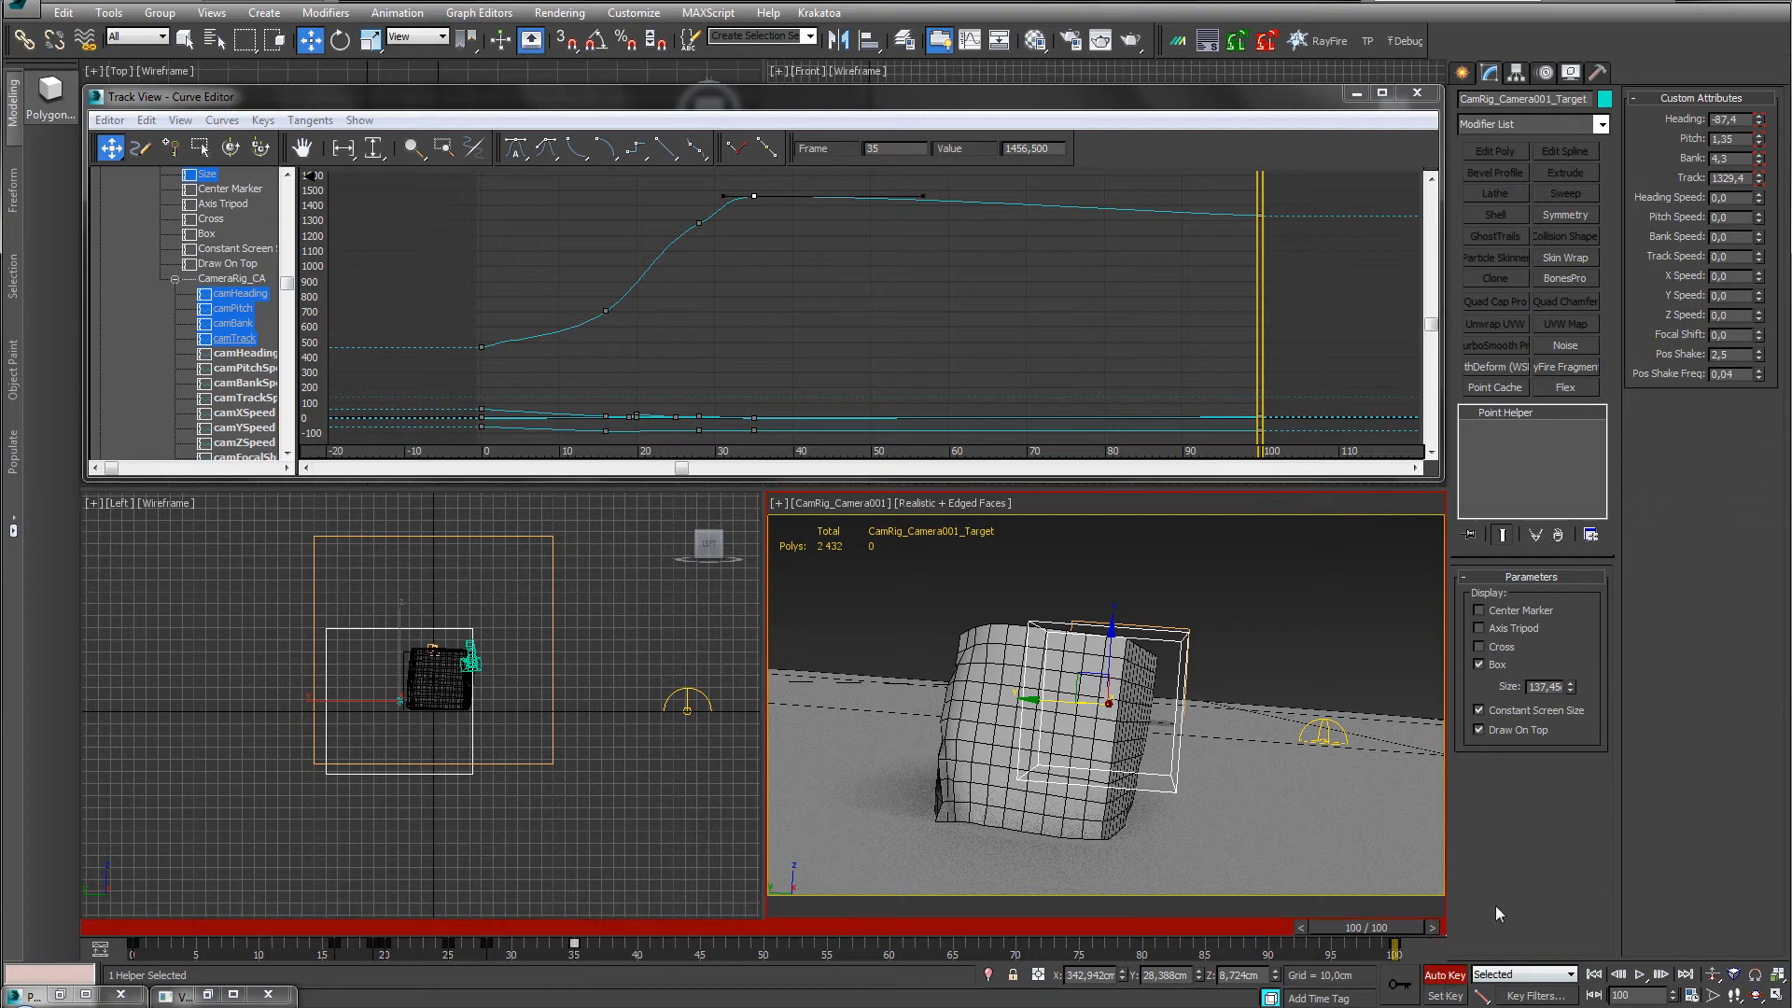
drag(1758, 180, 1758, 229)
drag(1456, 597, 1415, 774)
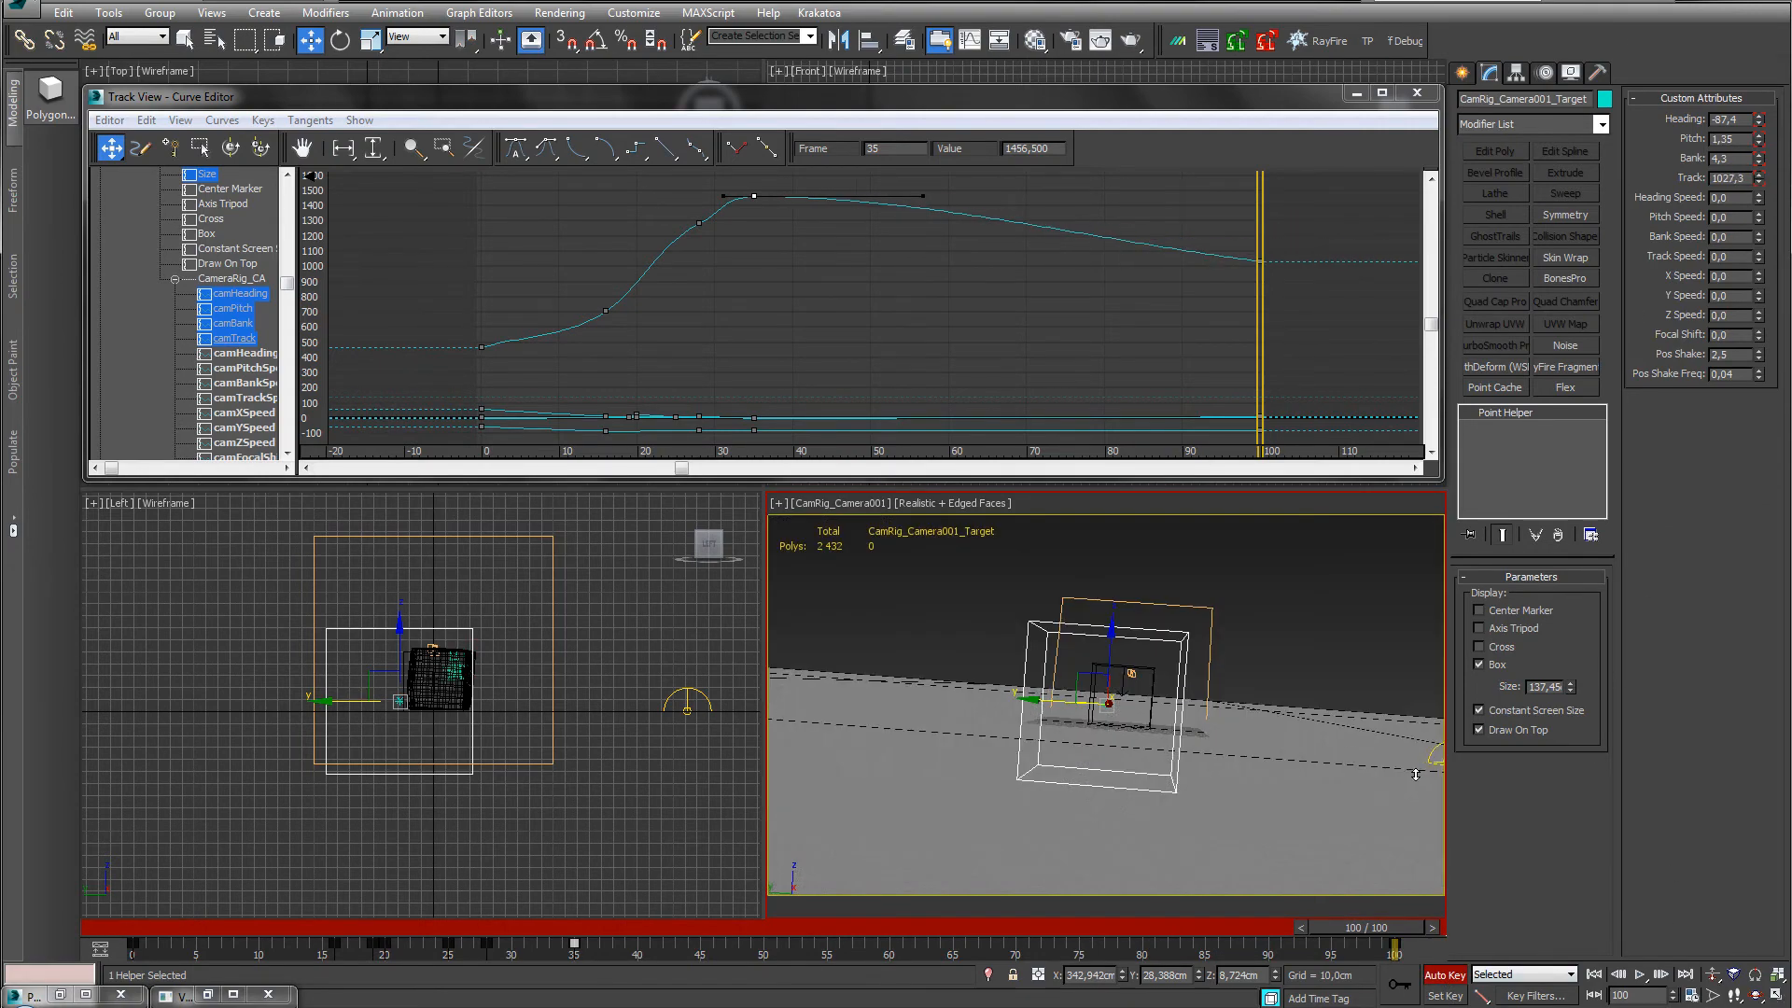
Key the camera rig target's Heading at -88.657 on frame 81 and at -80.7 on frame 100.
drag(1384, 915, 1442, 919)
key(w)
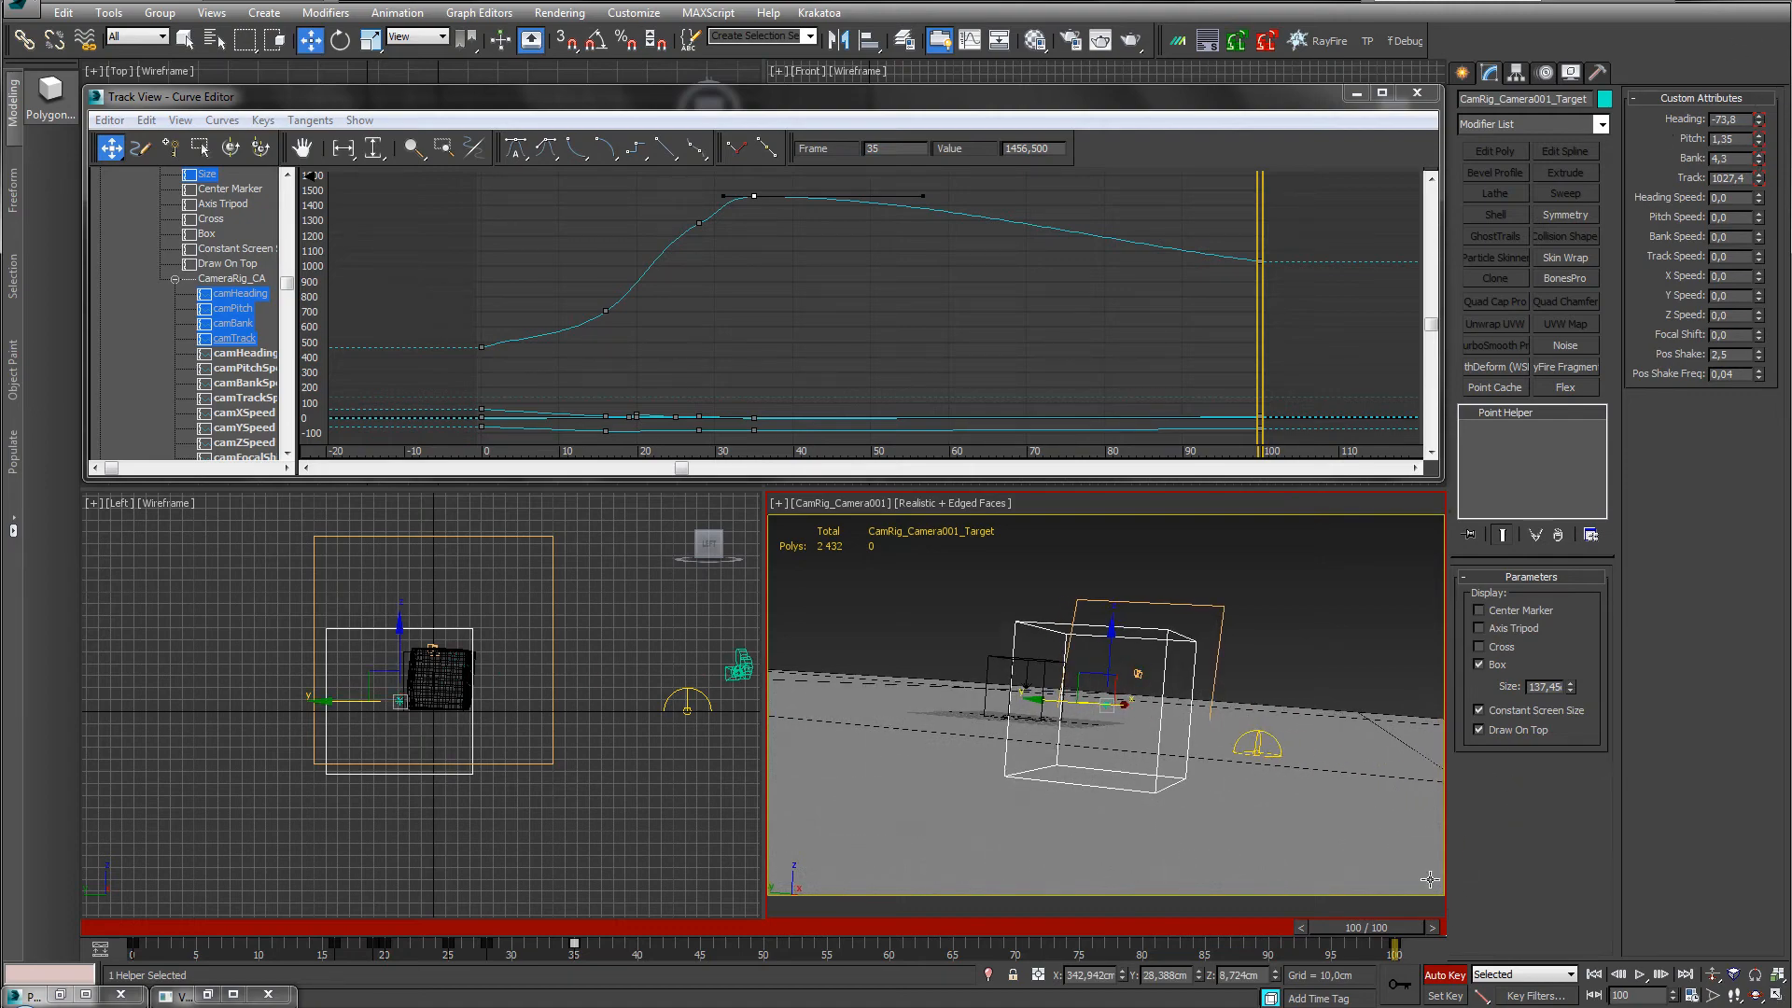
drag(1374, 928, 1437, 928)
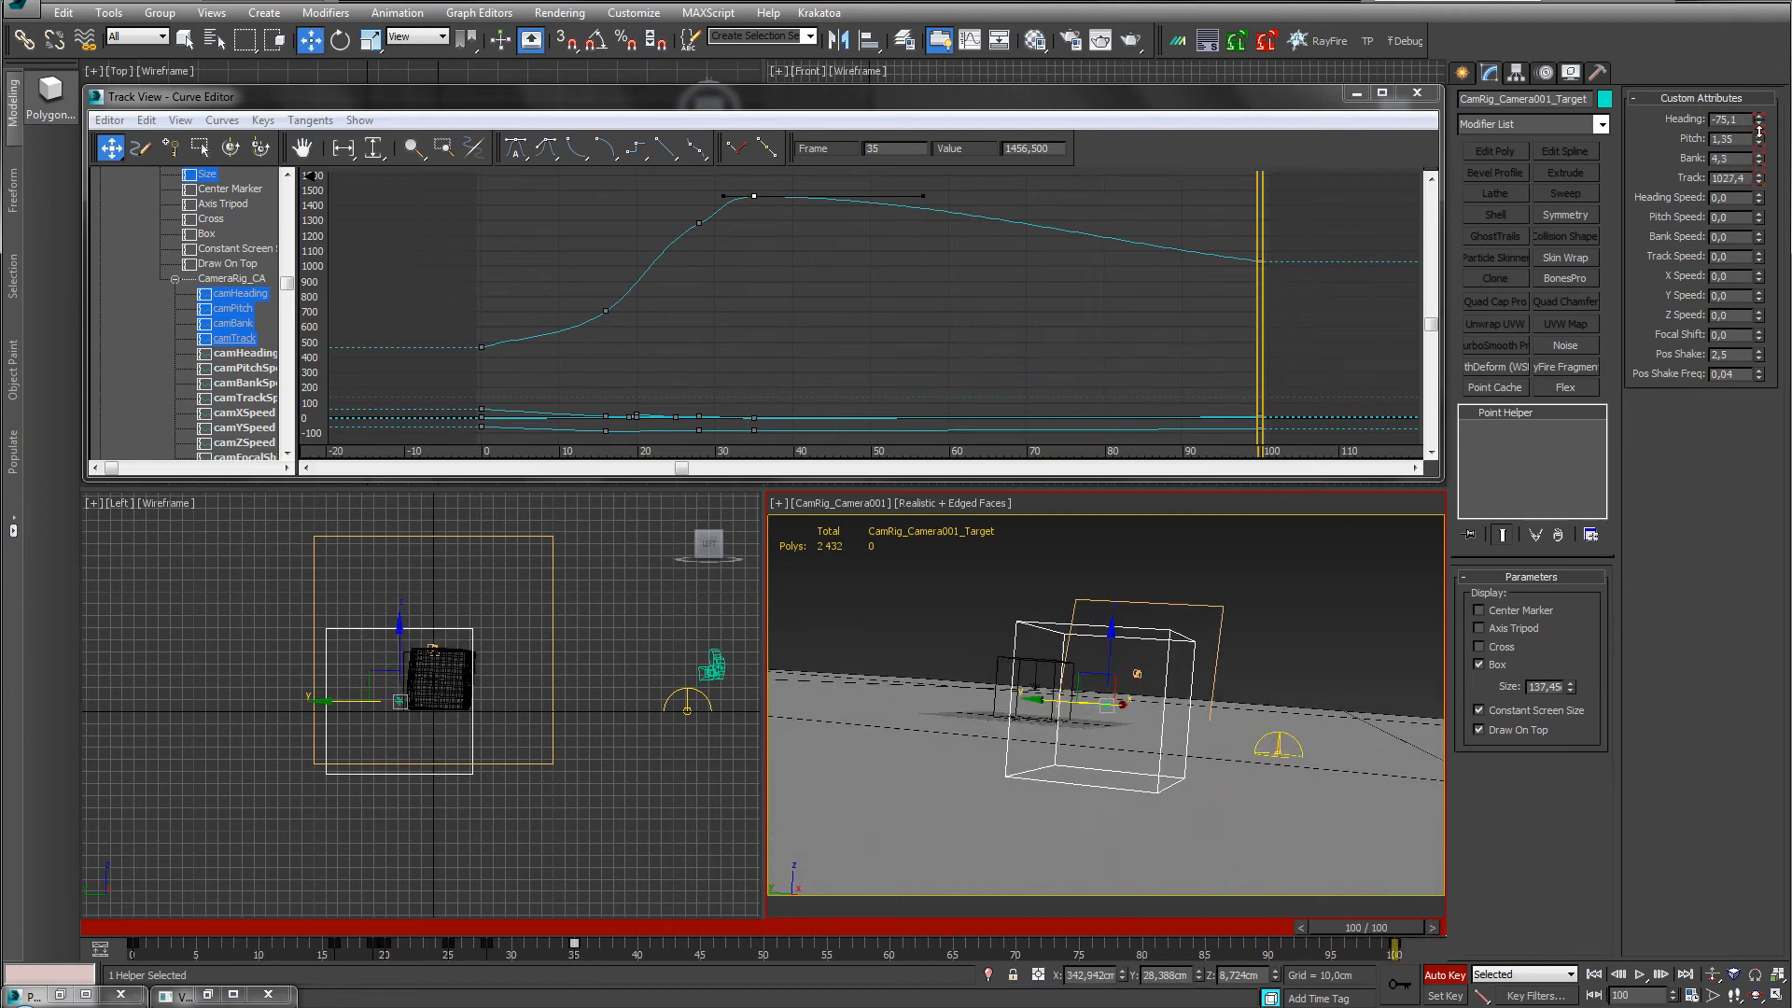
drag(1373, 929, 1146, 929)
drag(1760, 124, 1395, 917)
drag(1758, 124, 1757, 112)
drag(1363, 927, 1145, 946)
key(w)
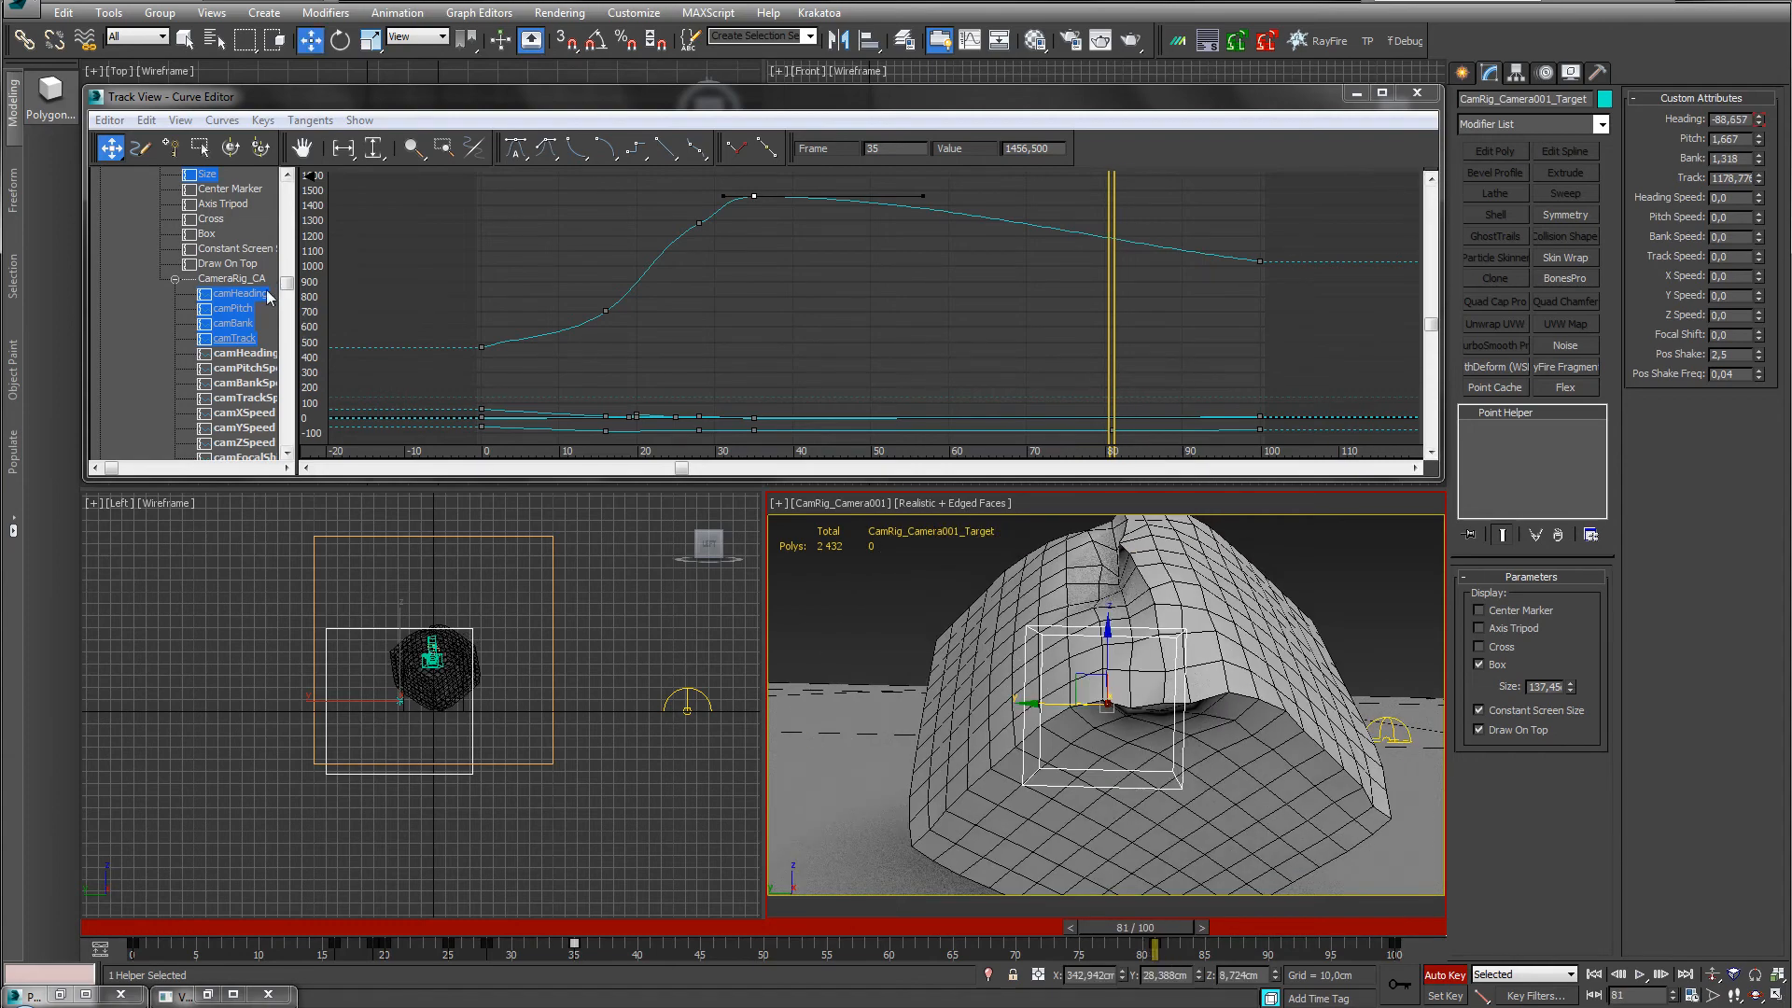
Widen the track list, isolate the camHeading curve and smooth its frame 81 key with auto tangents and an adjusted handle.
drag(287, 283, 290, 322)
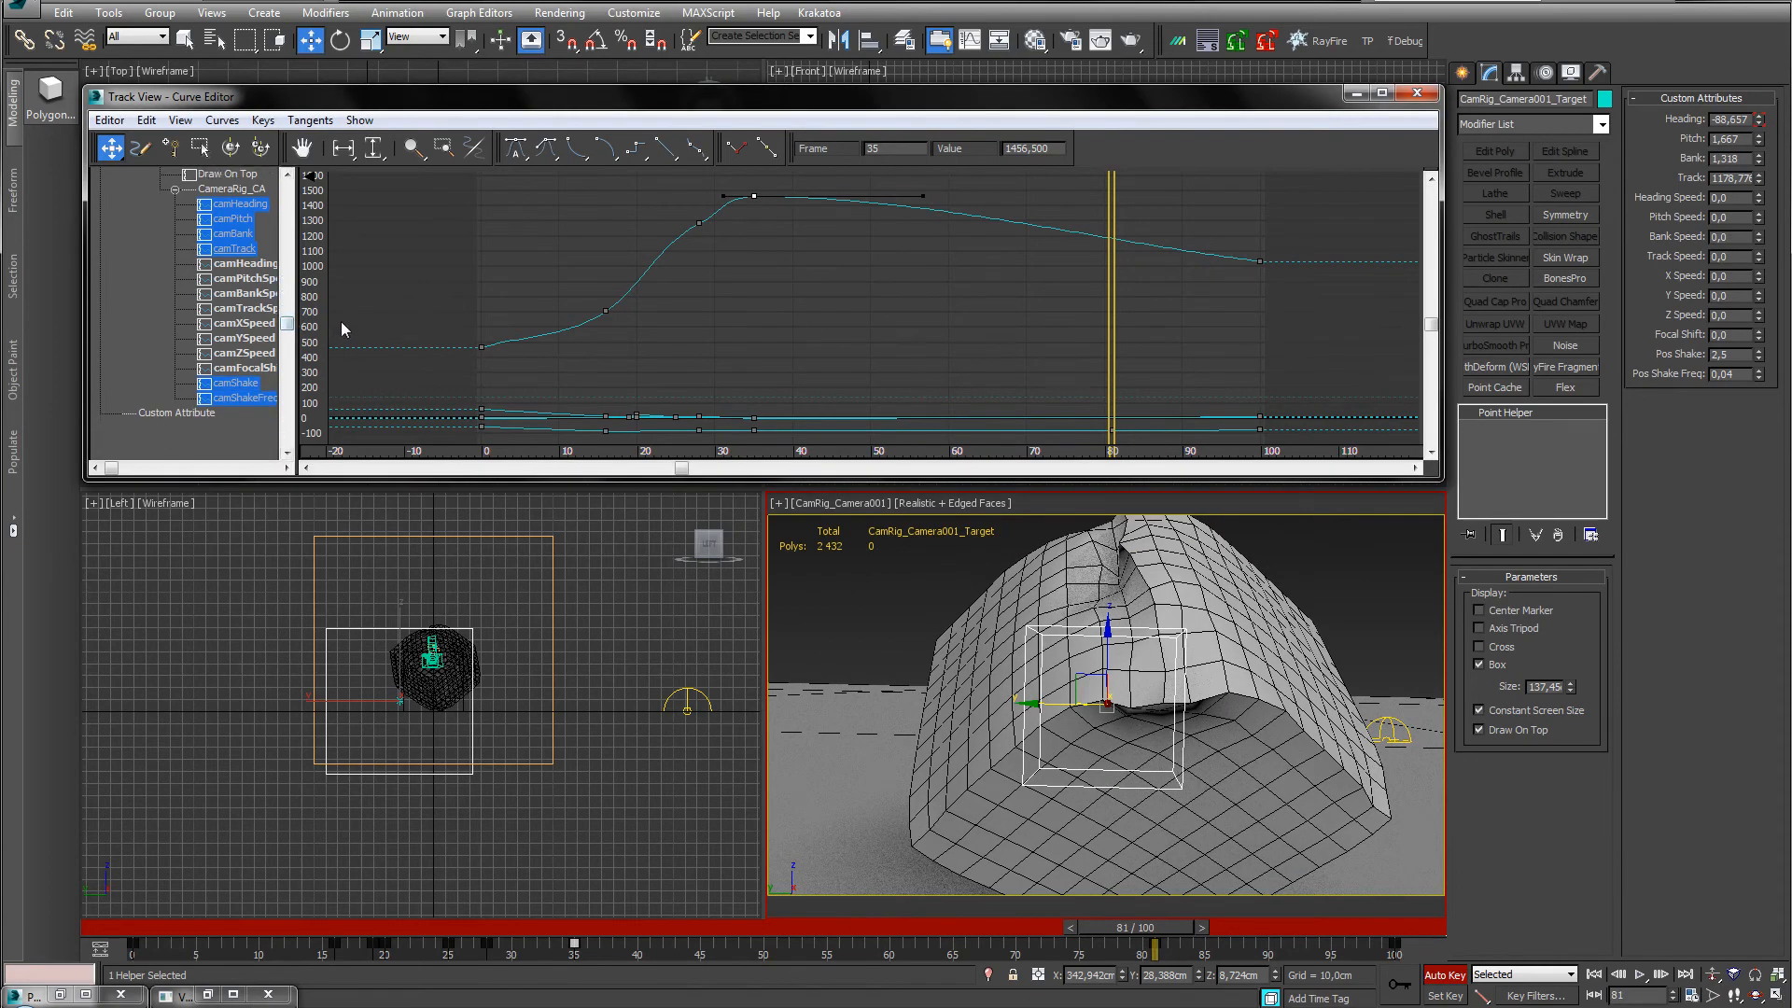
drag(295, 268, 363, 267)
click(275, 265)
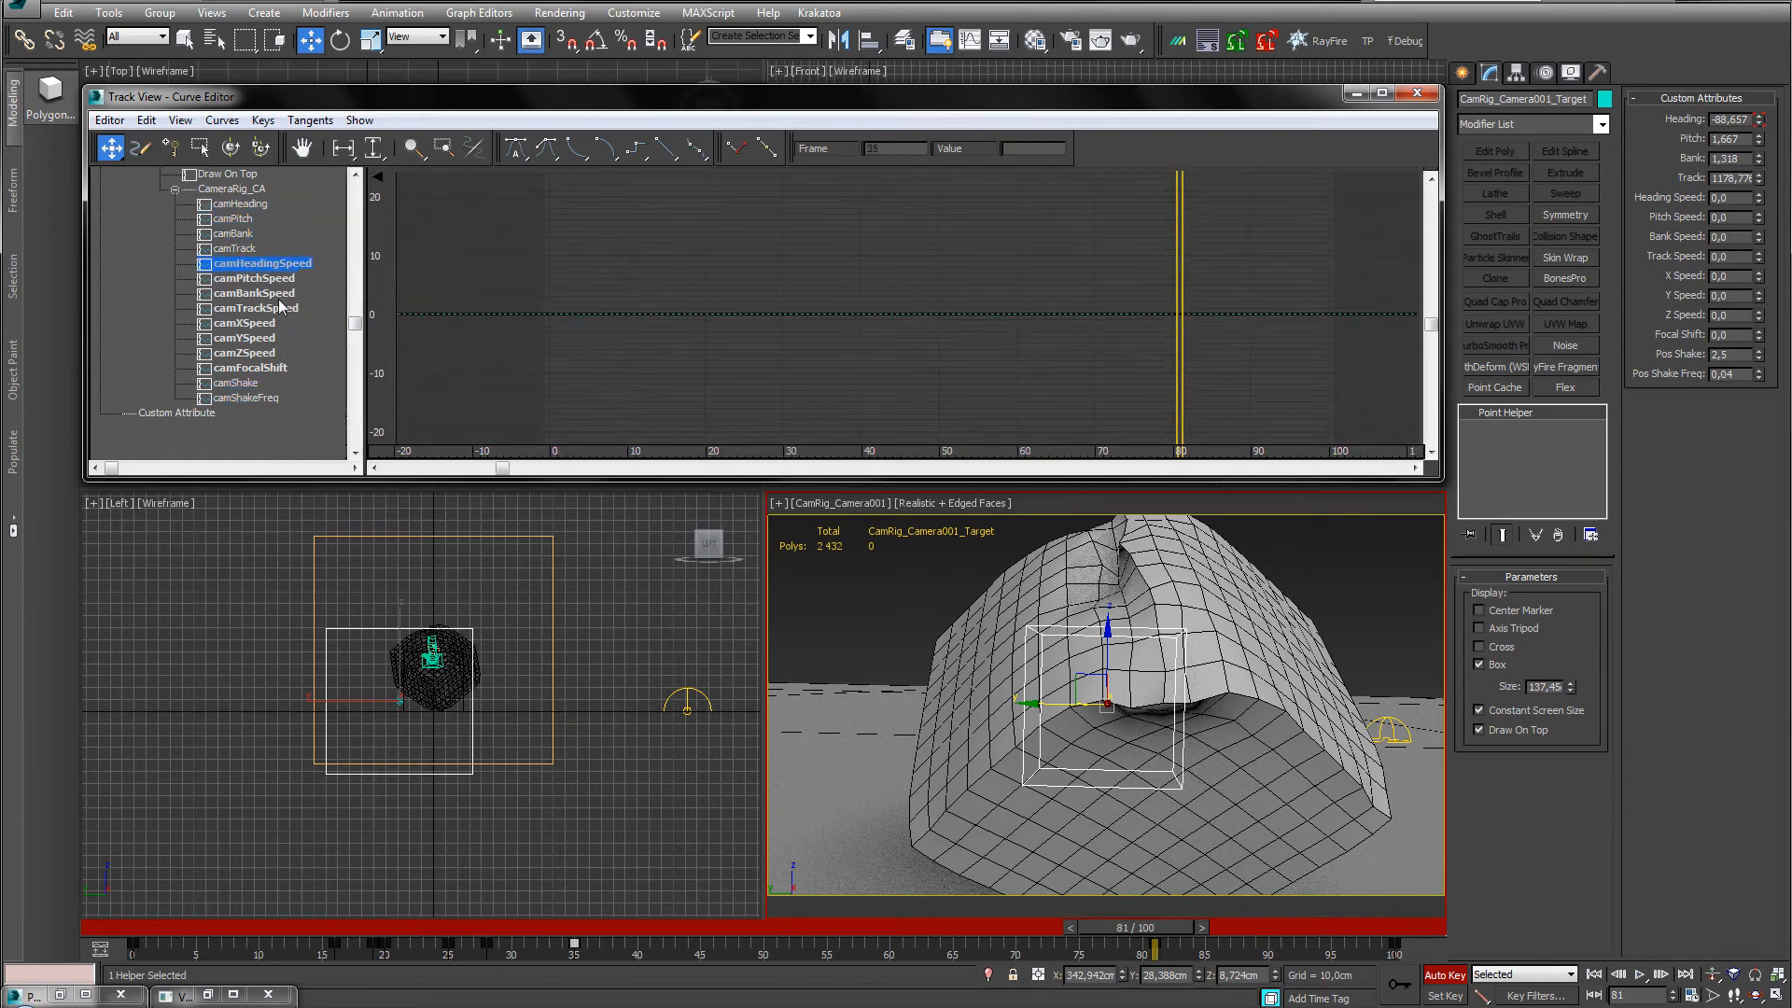
click(235, 384)
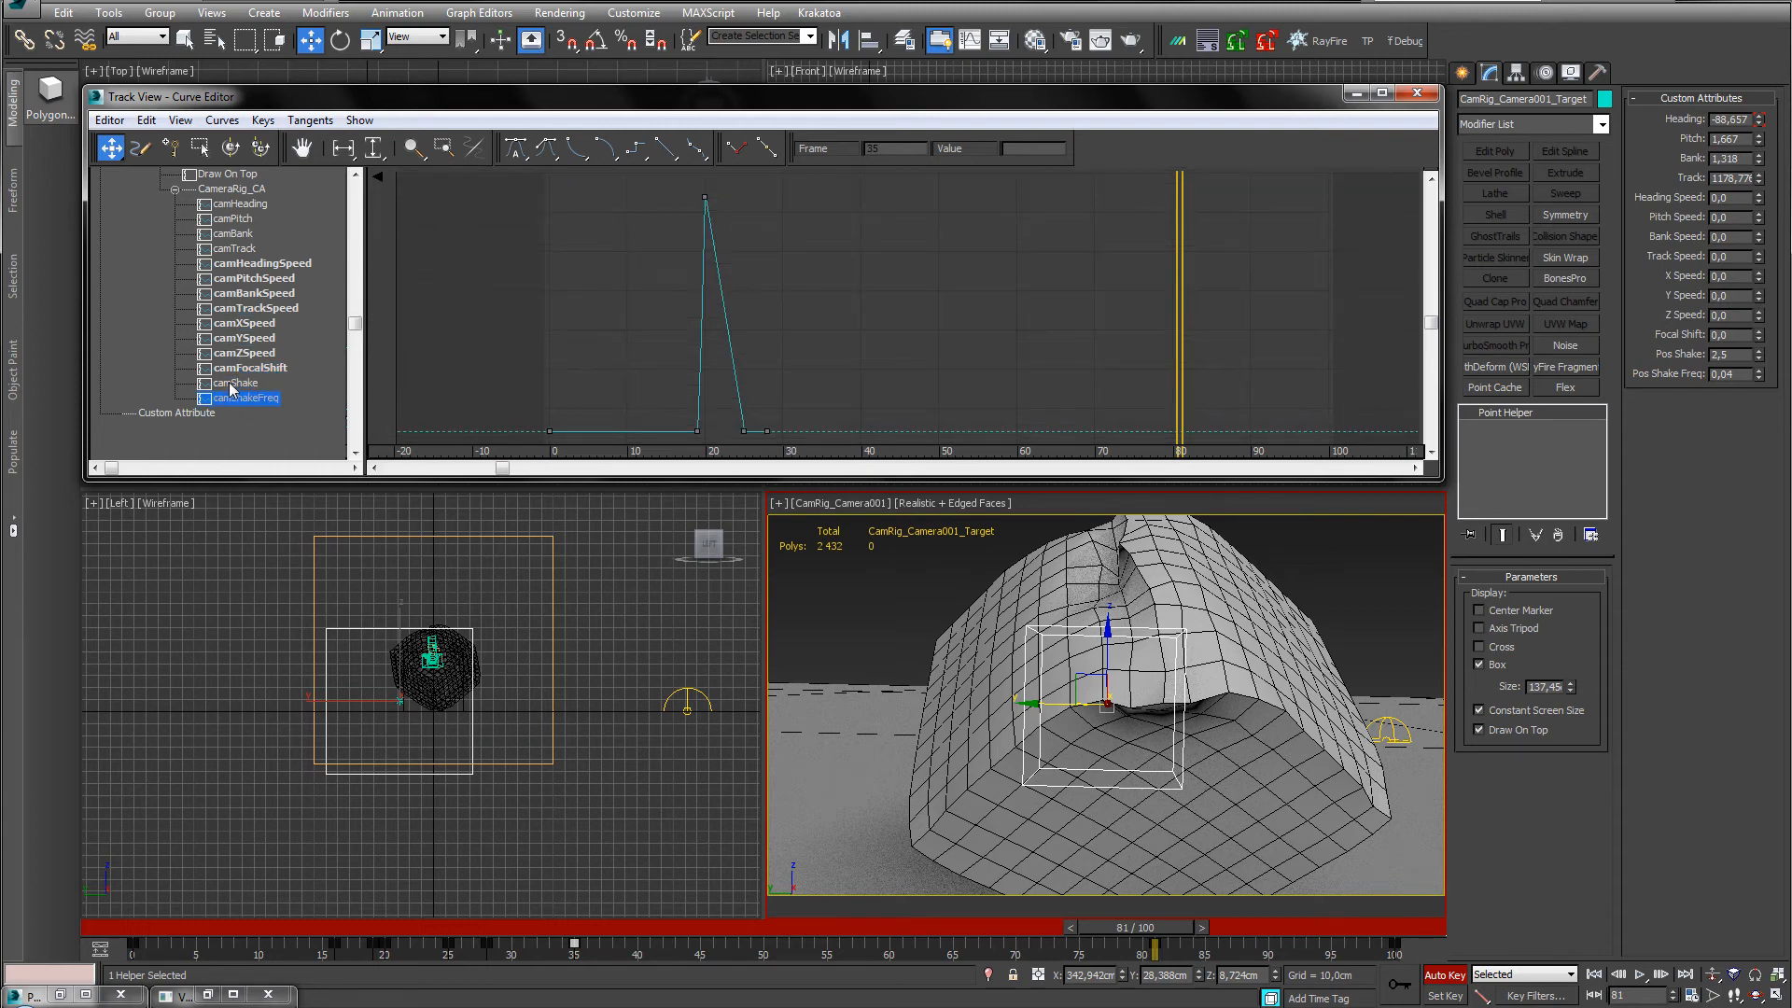
click(240, 204)
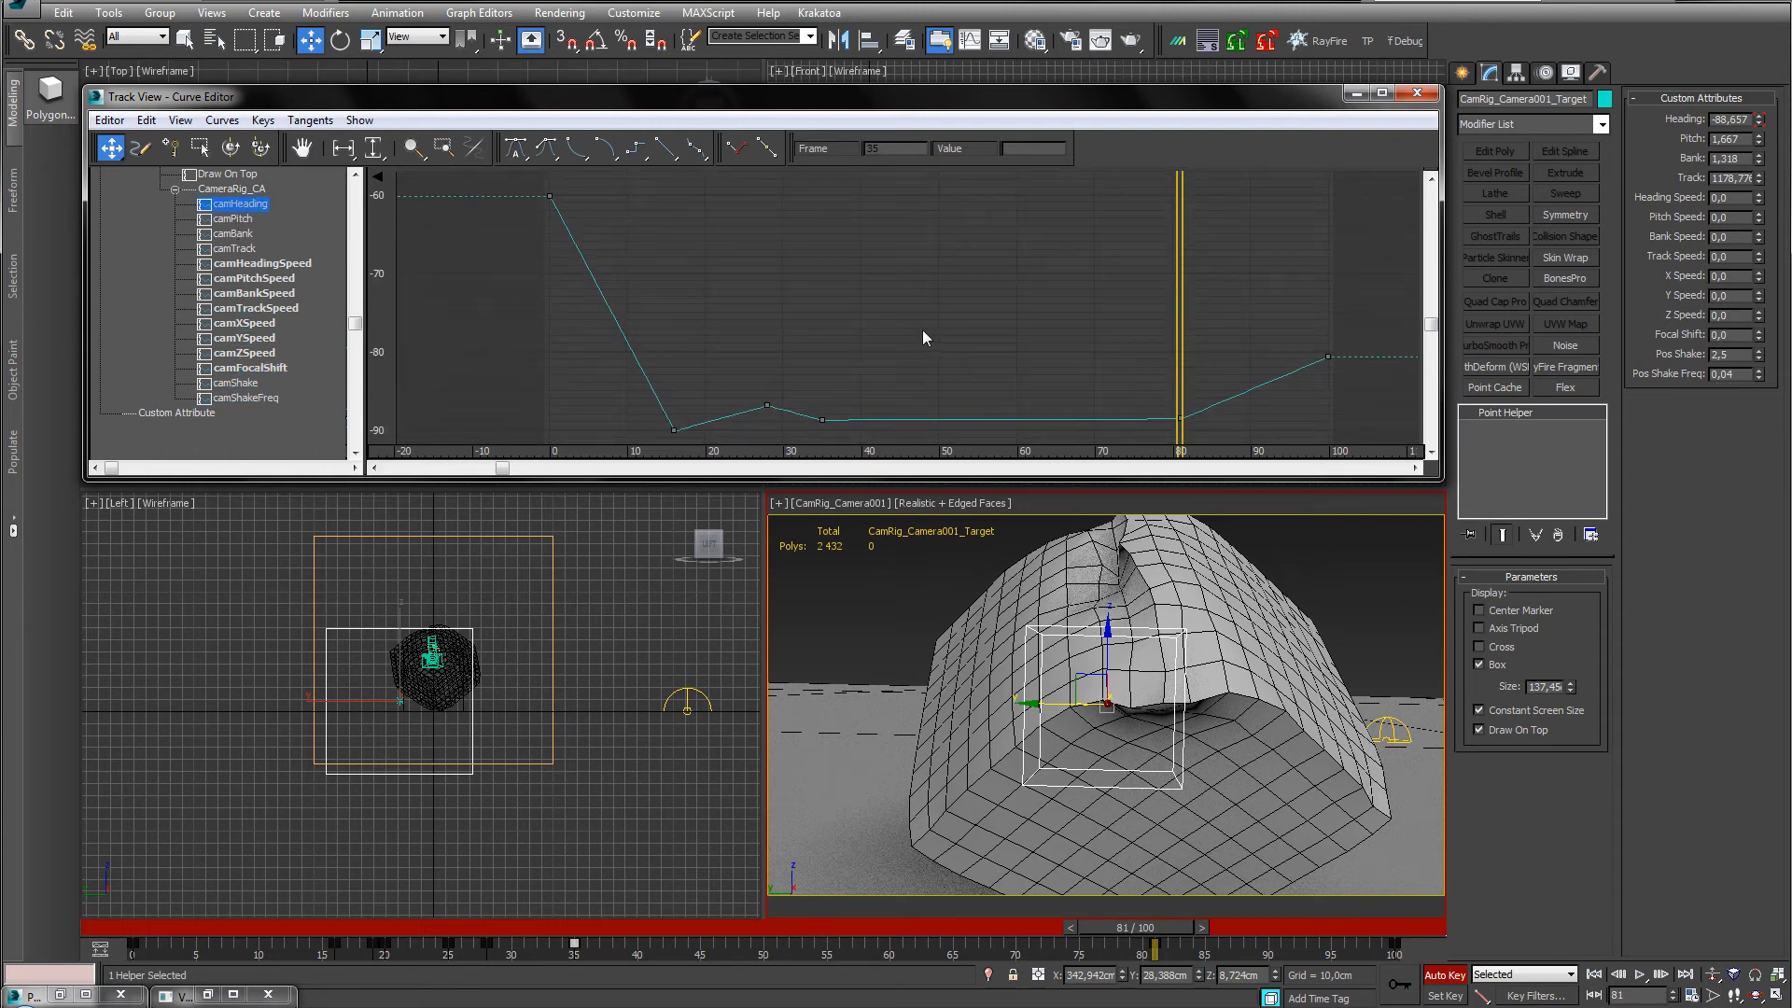
click(519, 149)
drag(1229, 420, 1219, 424)
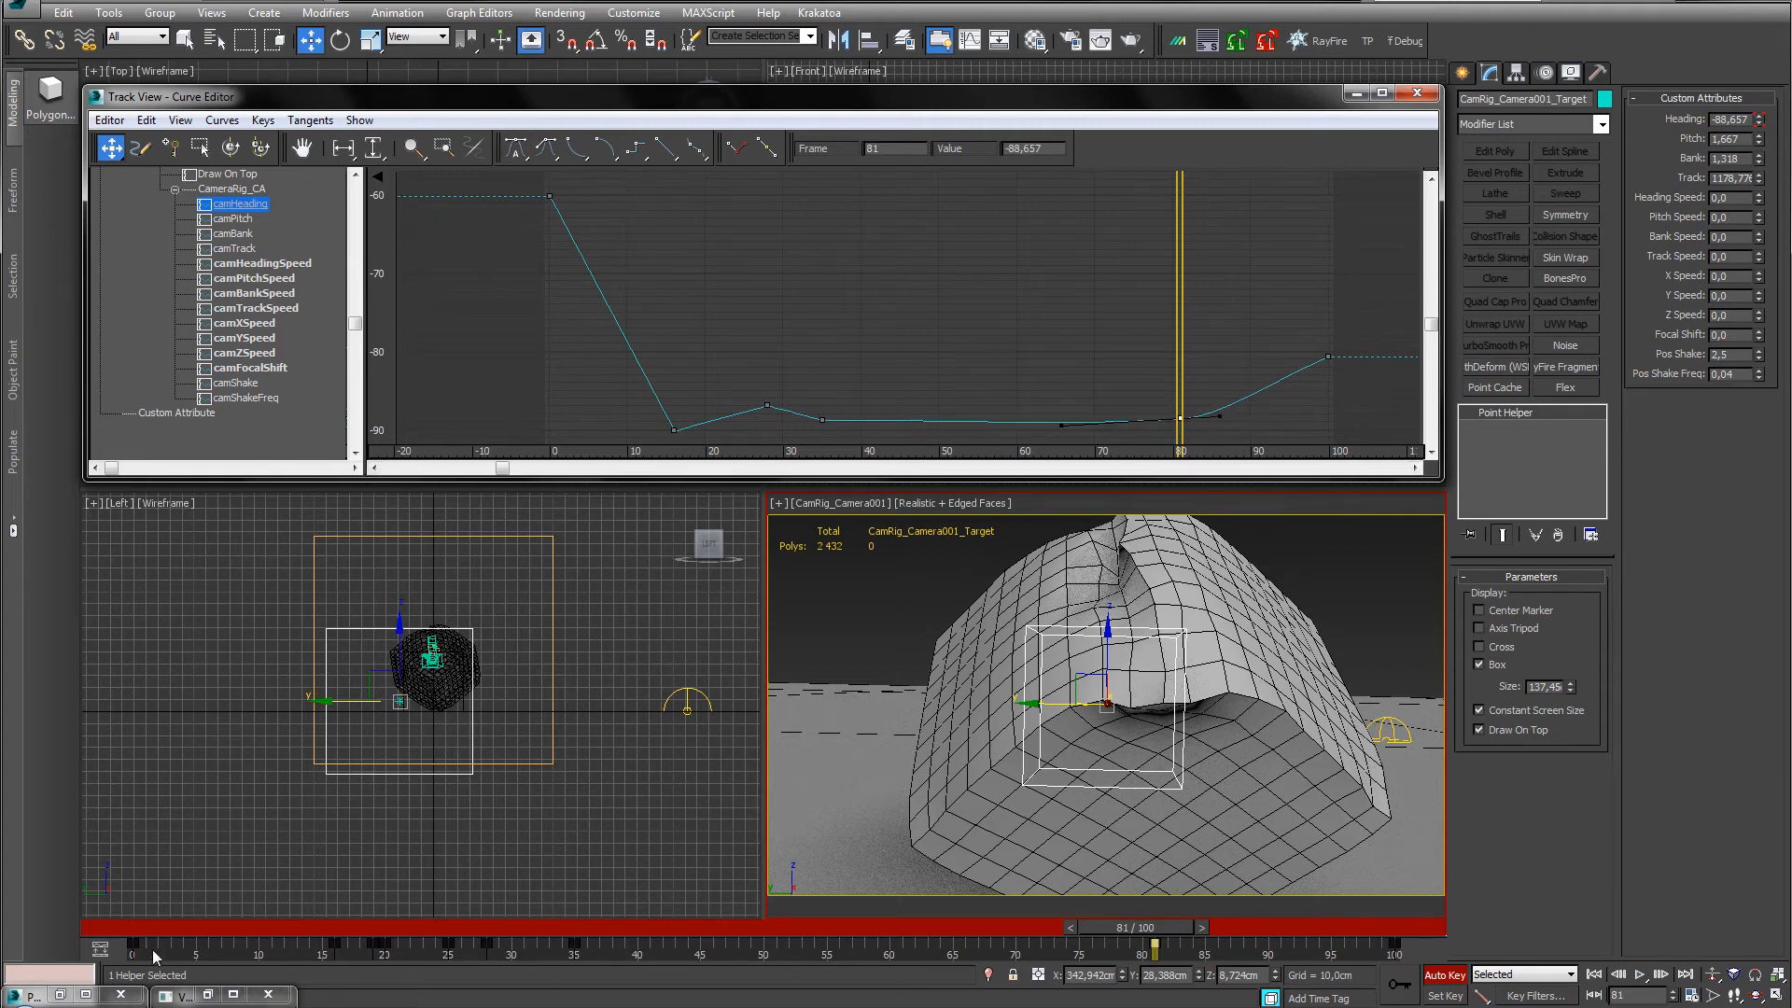
Return the animation to frame 0 and close the Curve Editor.
drag(1171, 926, 140, 944)
key(w)
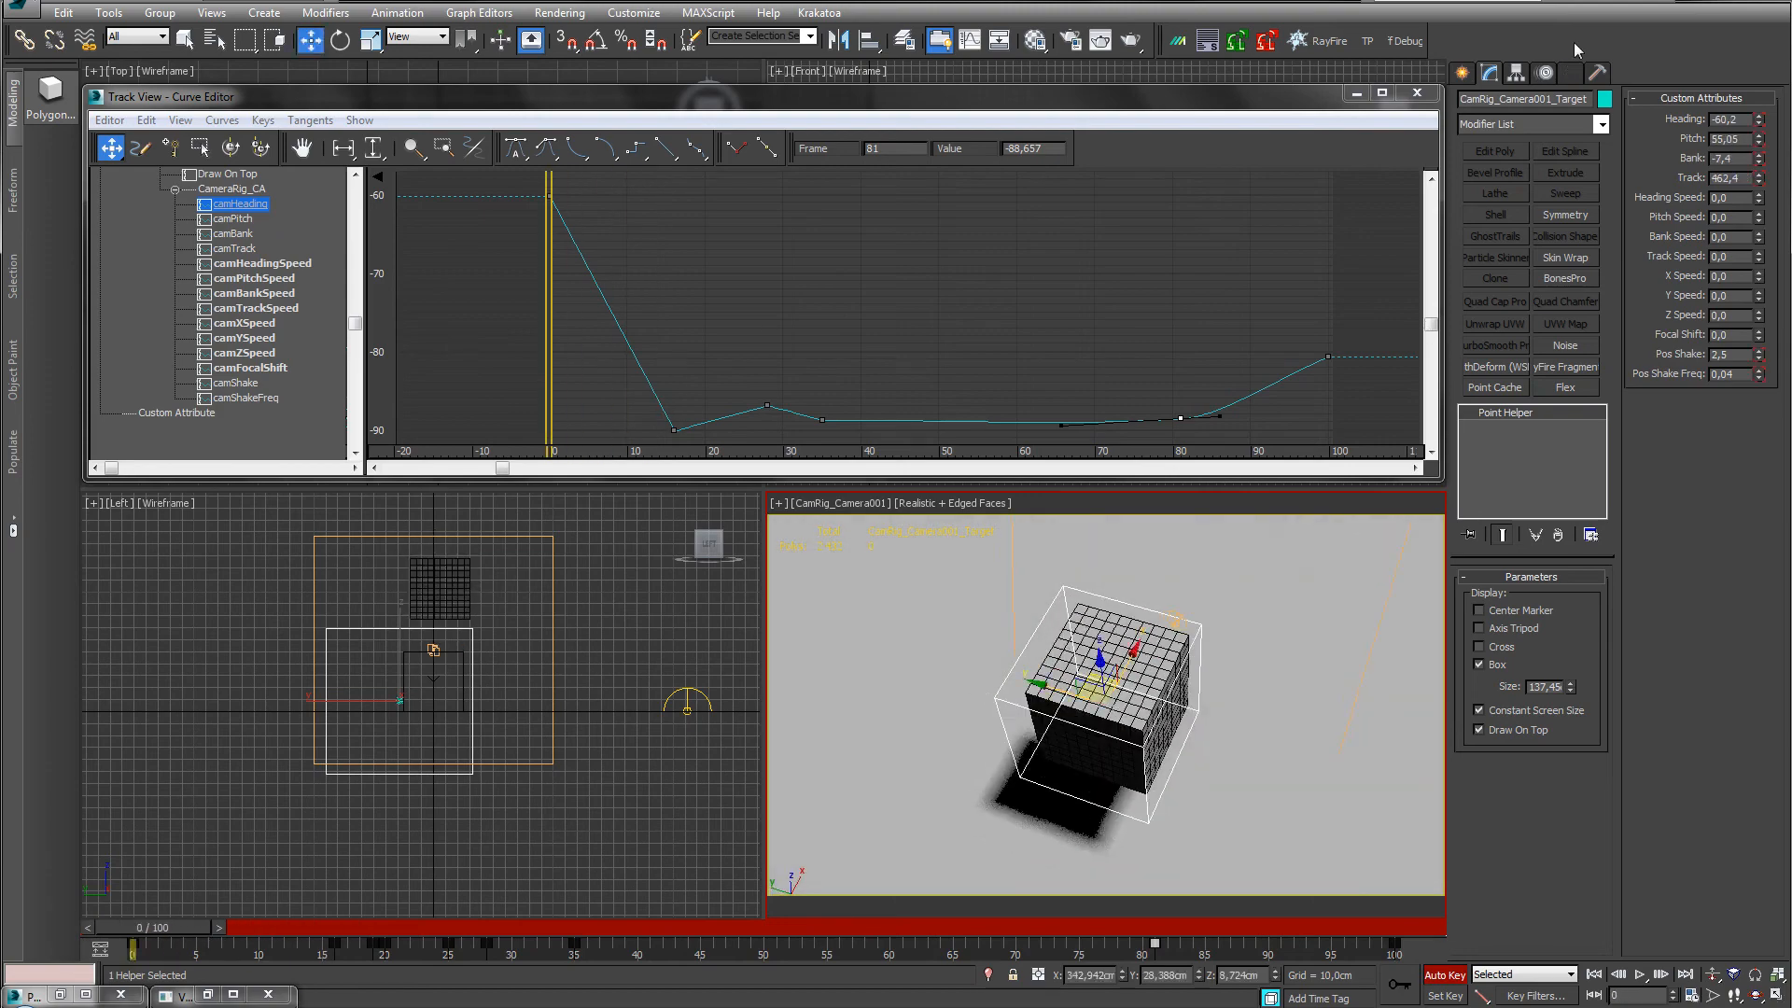
click(1415, 95)
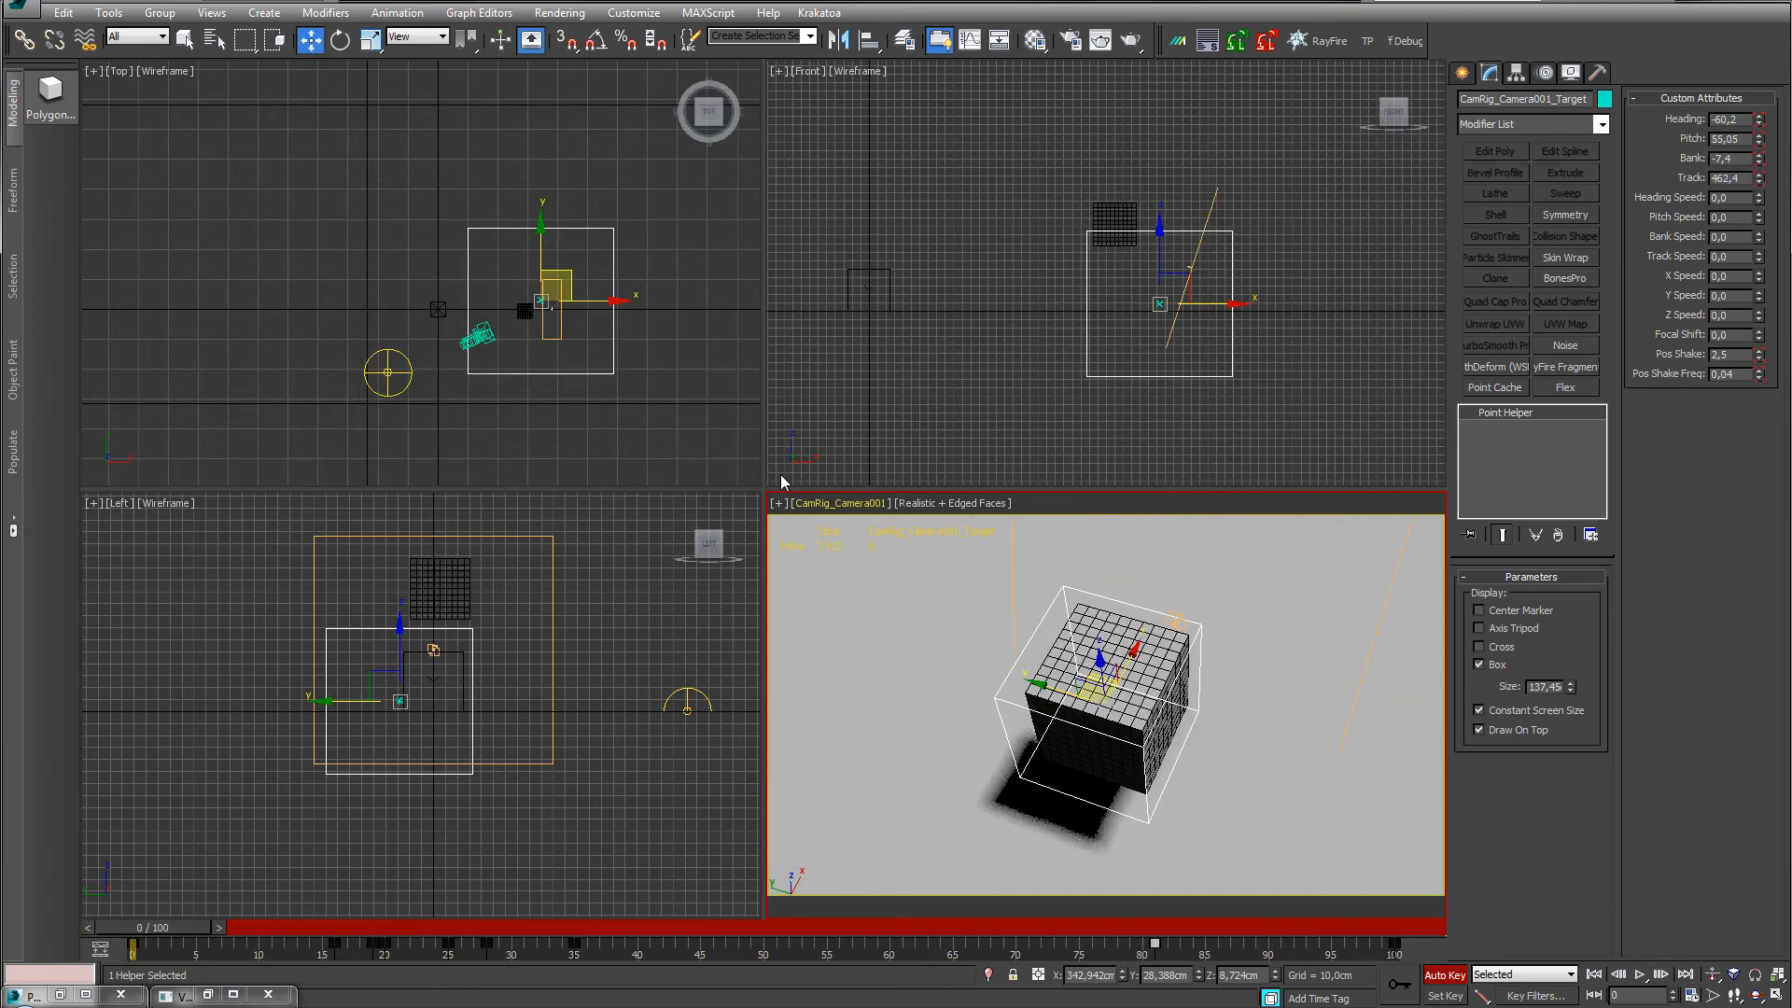
Create an AVI preview of the CamRig camera viewport at 30 fps over the active time segment, watch it and close the player.
click(779, 505)
mouse_move(900, 700)
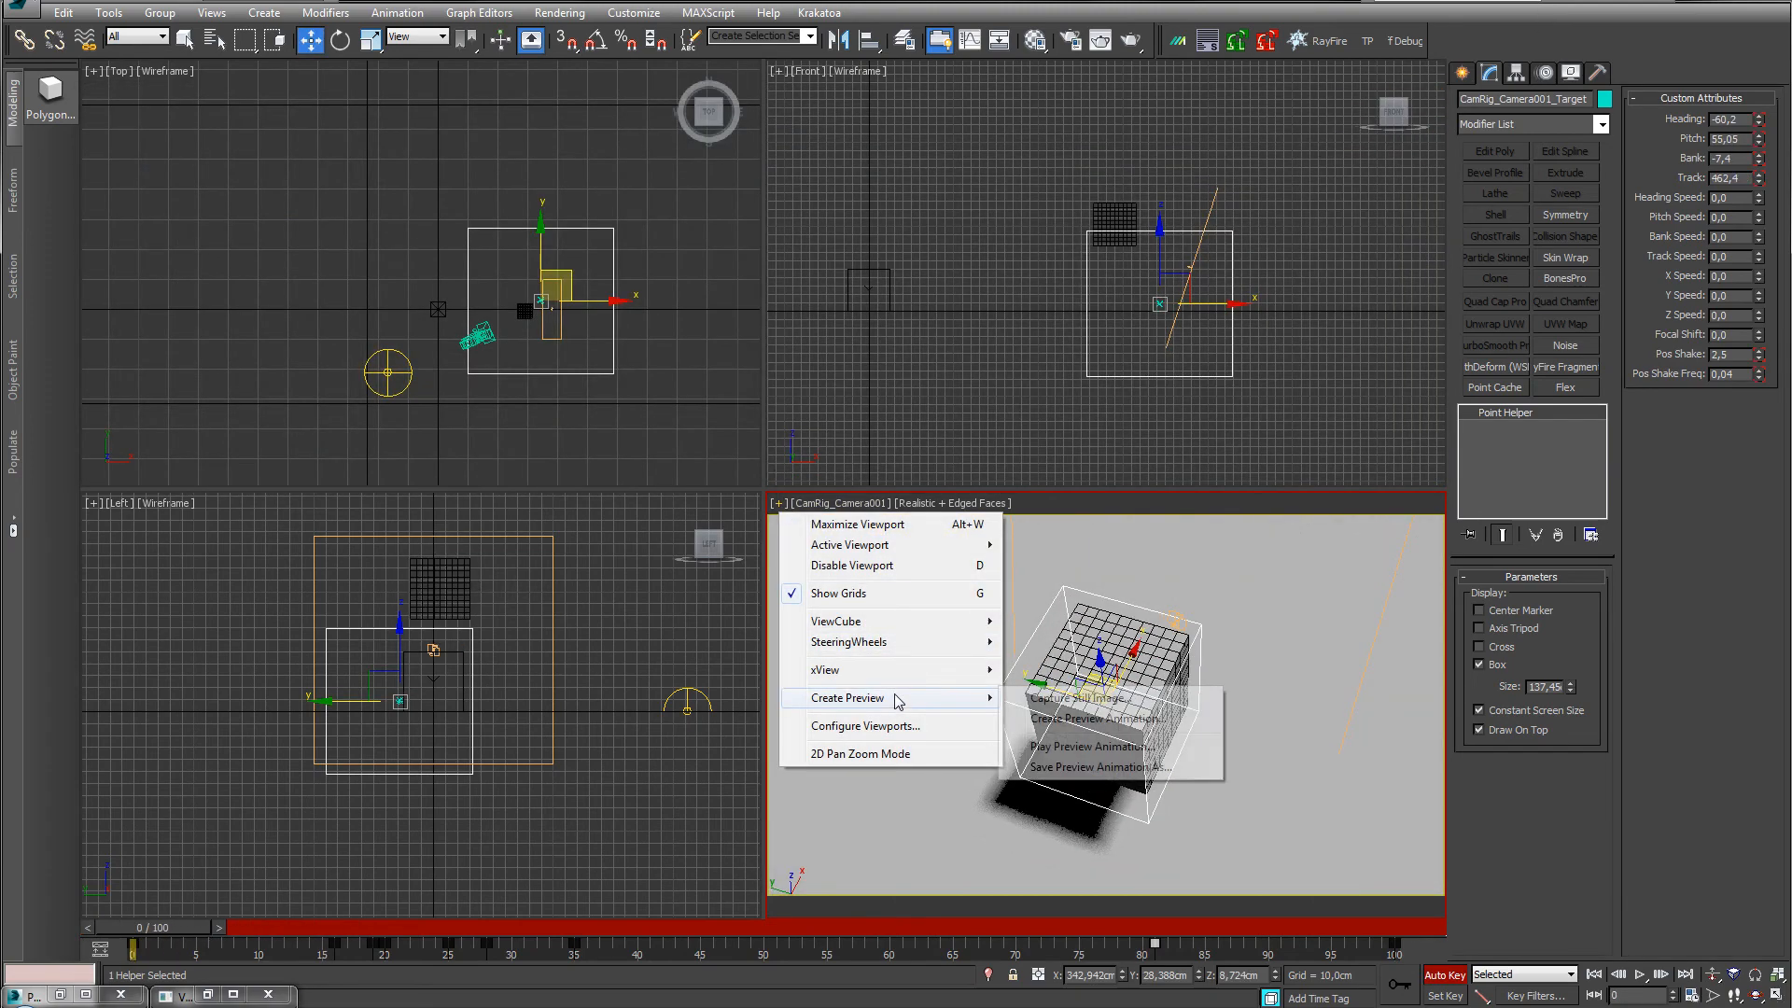
click(1067, 719)
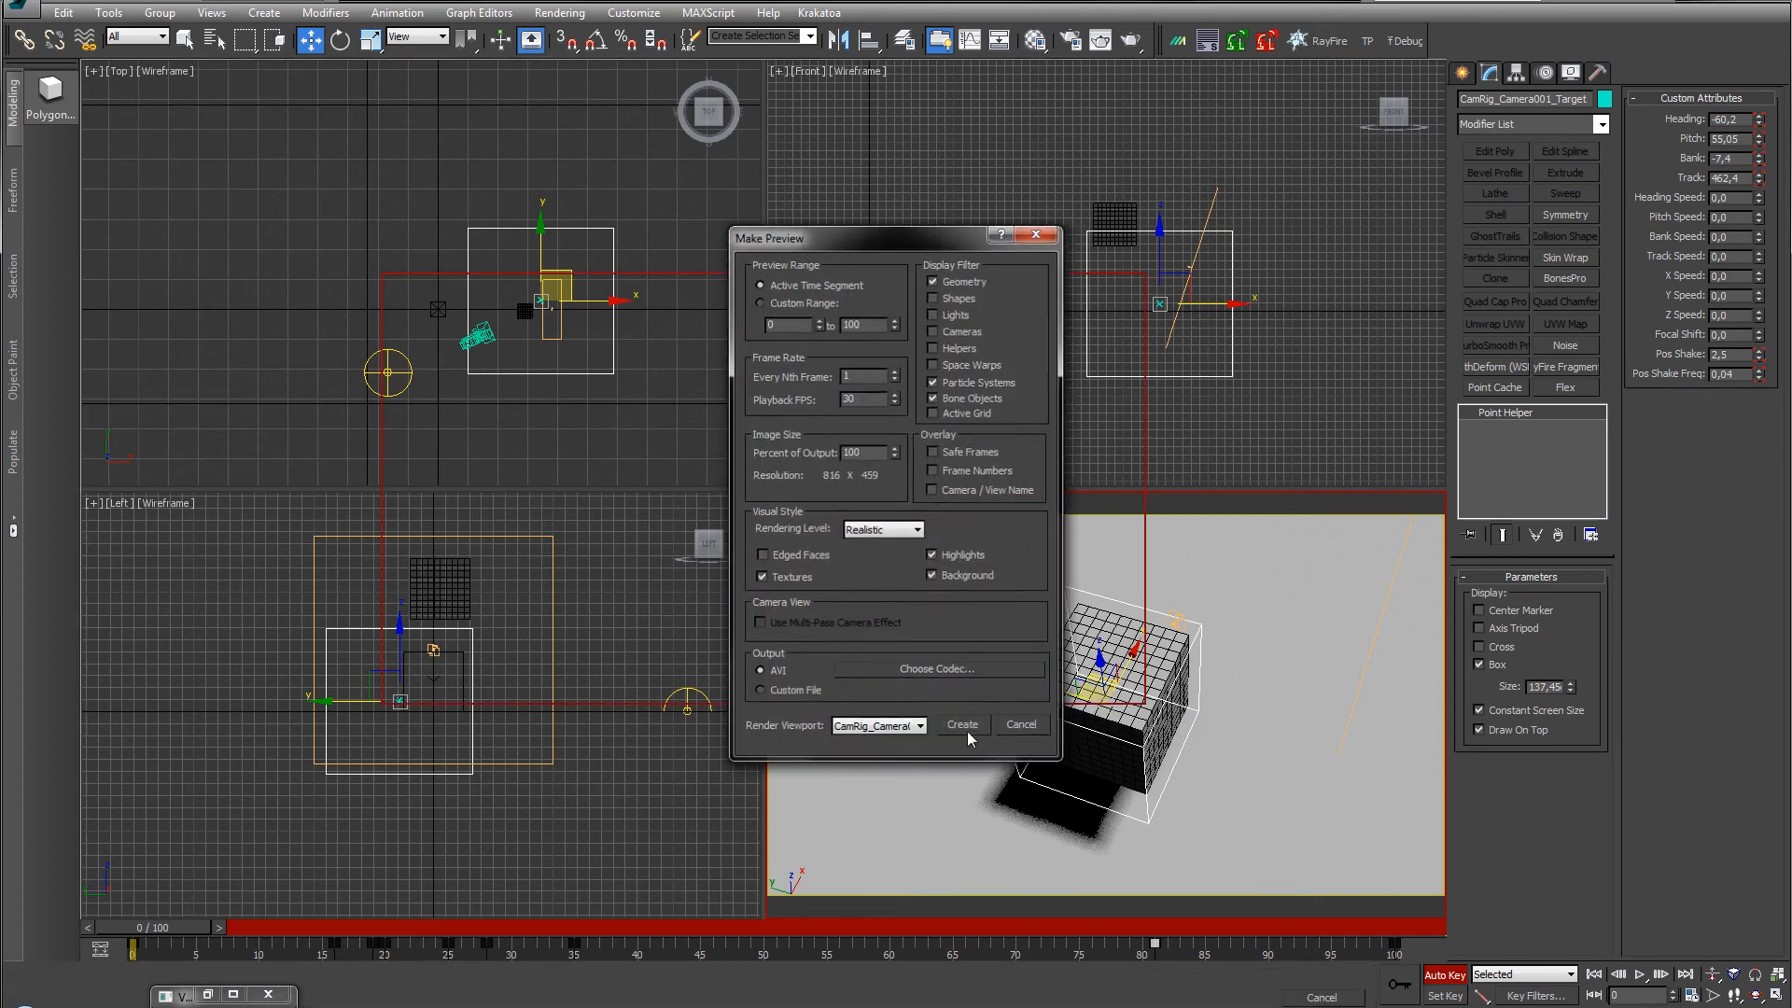
click(967, 730)
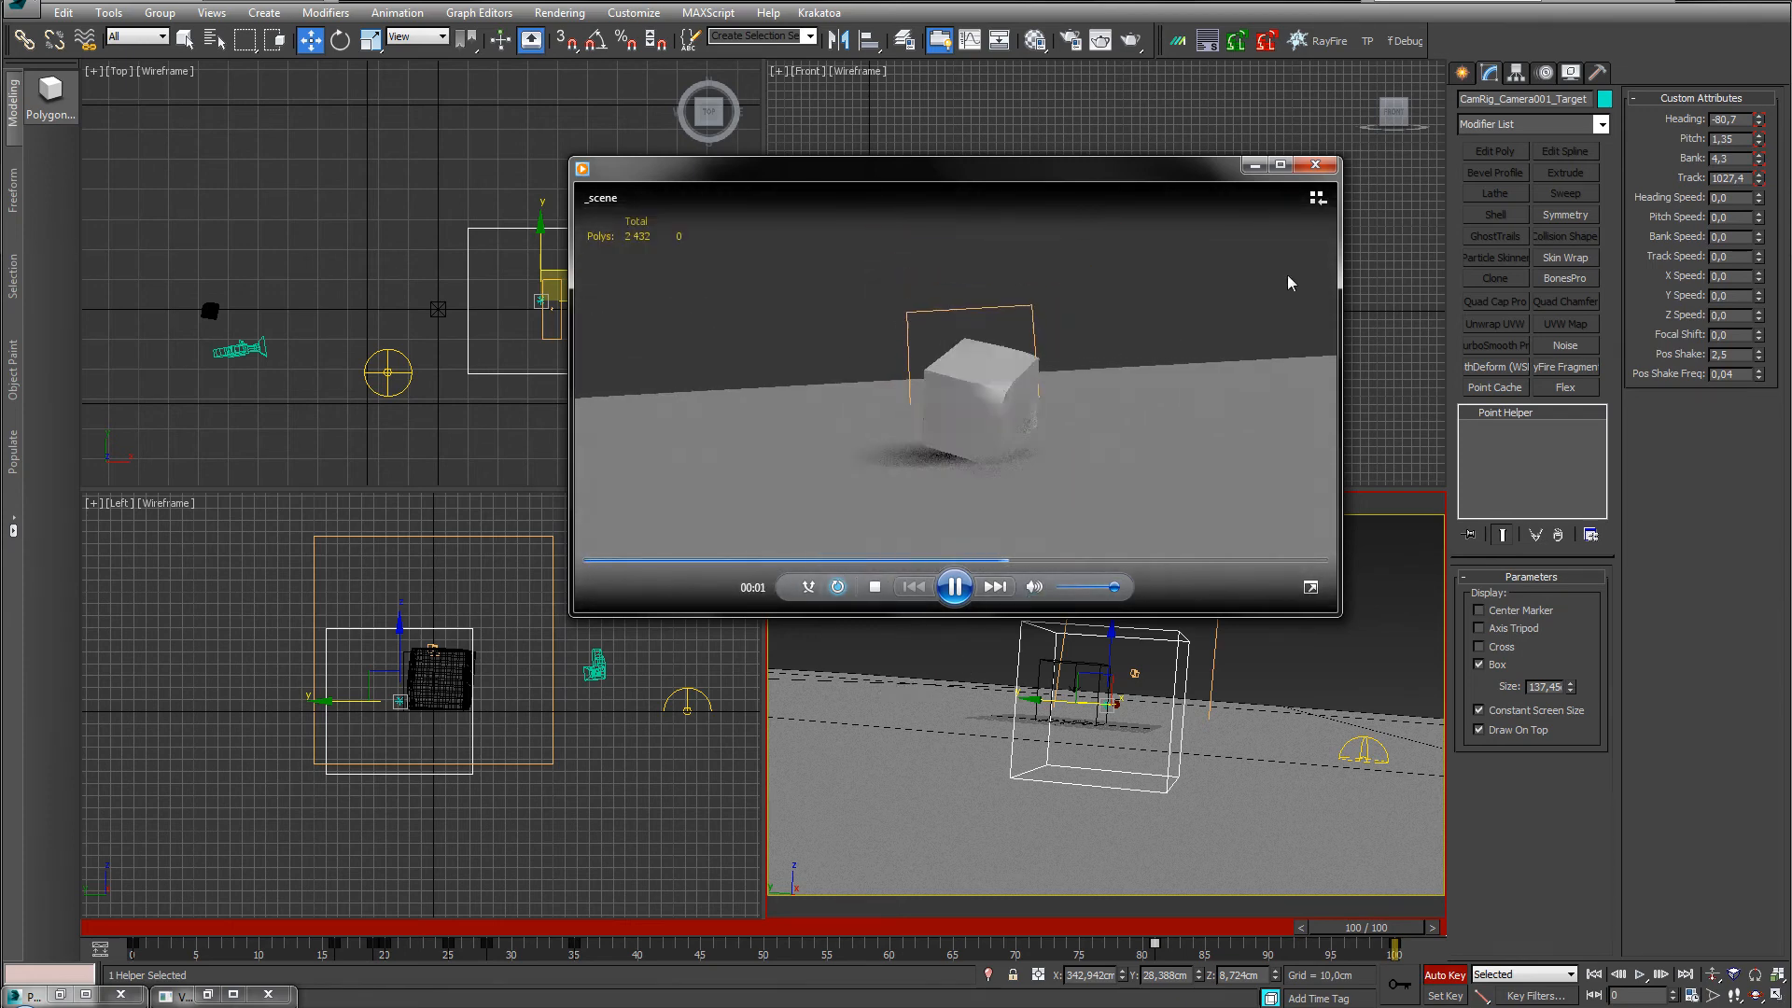
key(alt+F4)
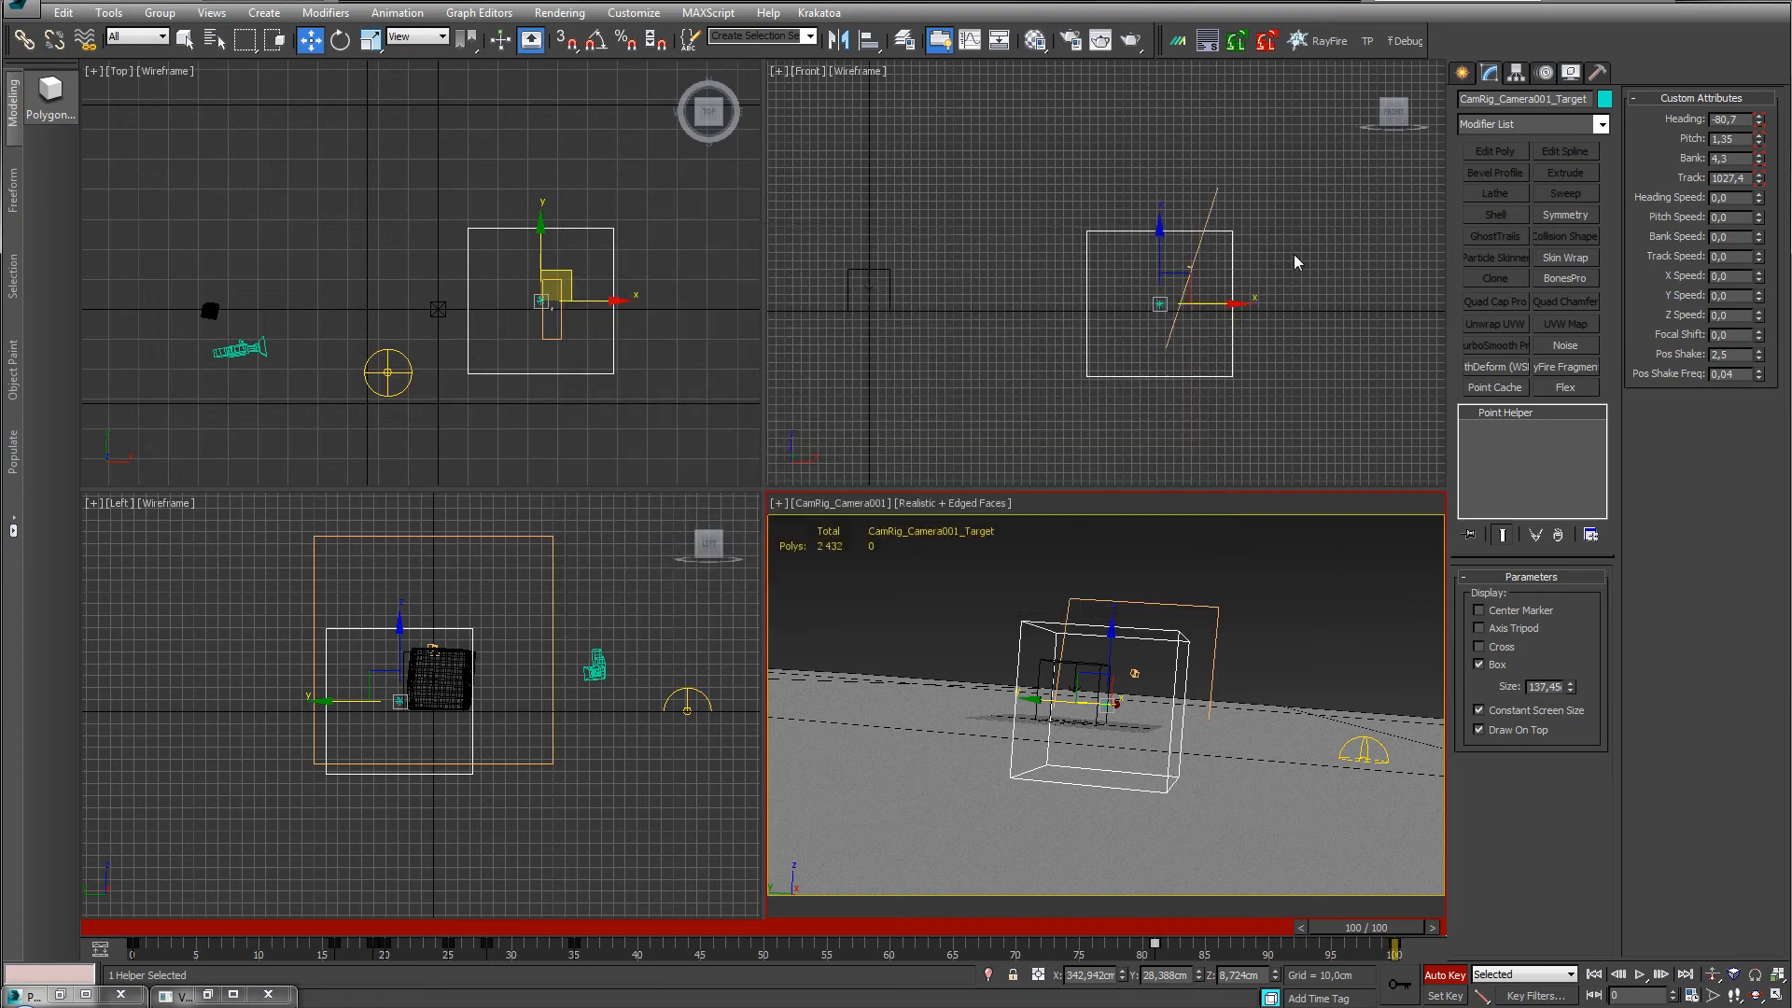
Turn off Auto Key, test-render frame 21 with V-Ray, close the frame buffer and deselect the camera rig target.
click(1446, 978)
drag(1371, 927, 187, 896)
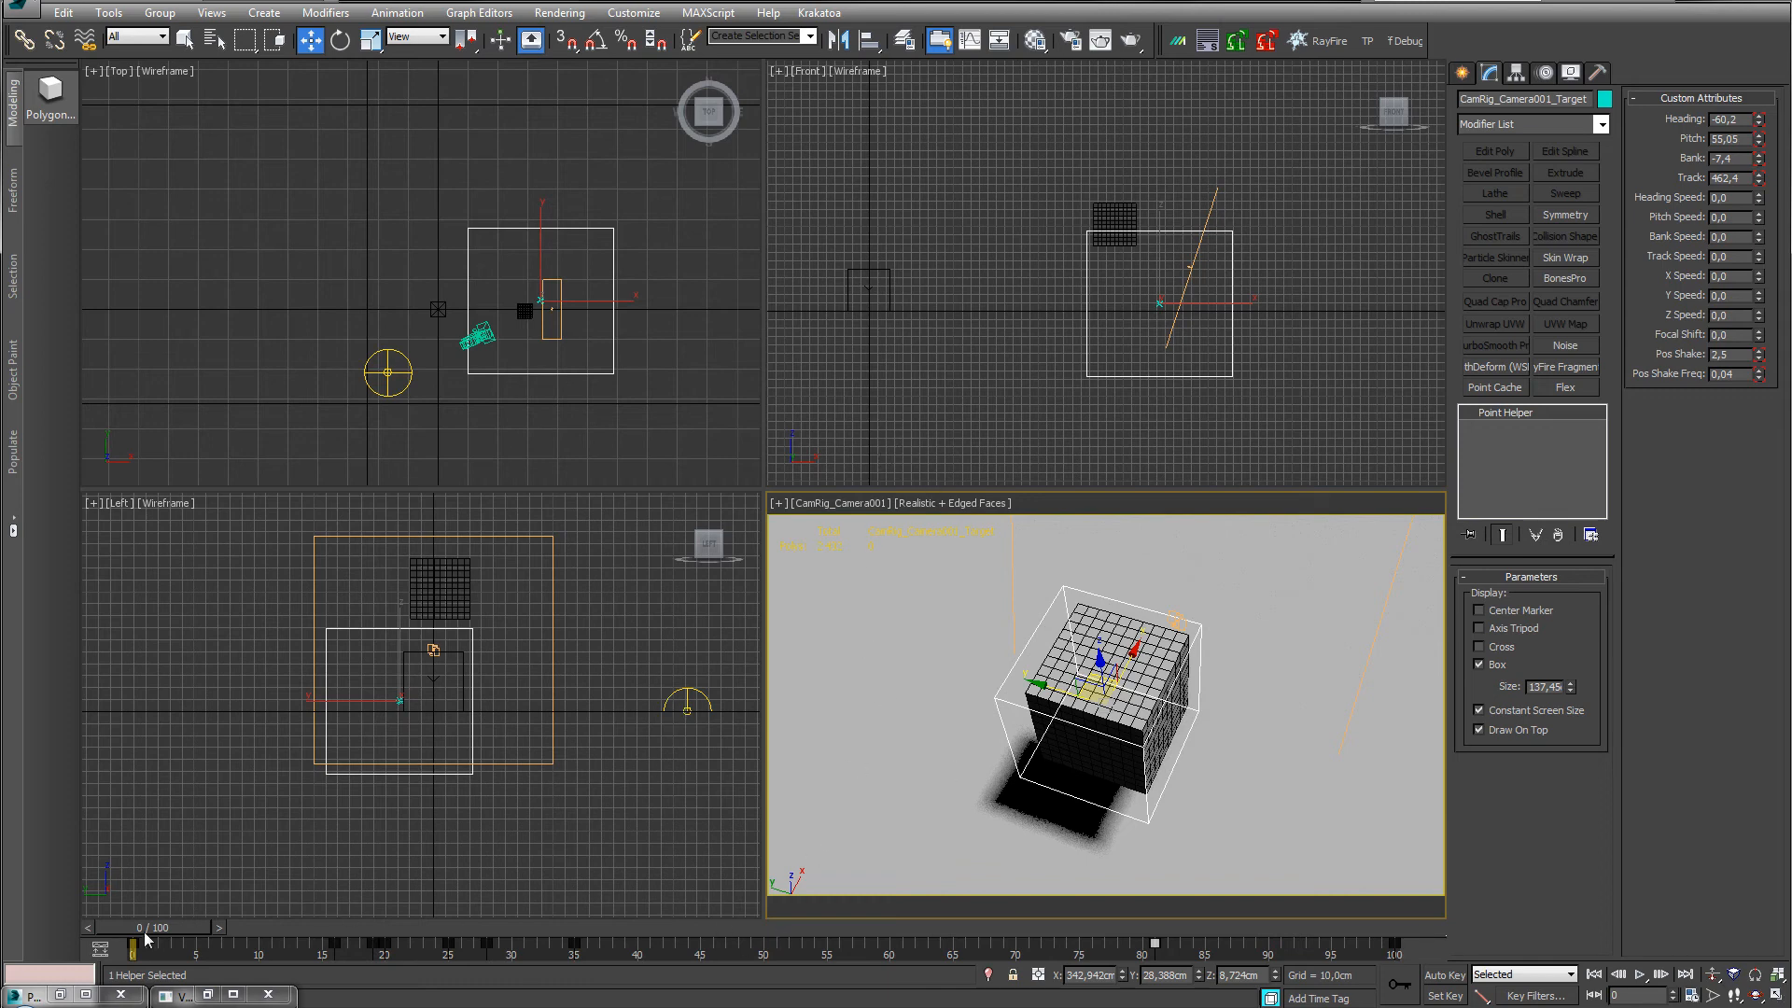
drag(149, 927, 401, 927)
key(w)
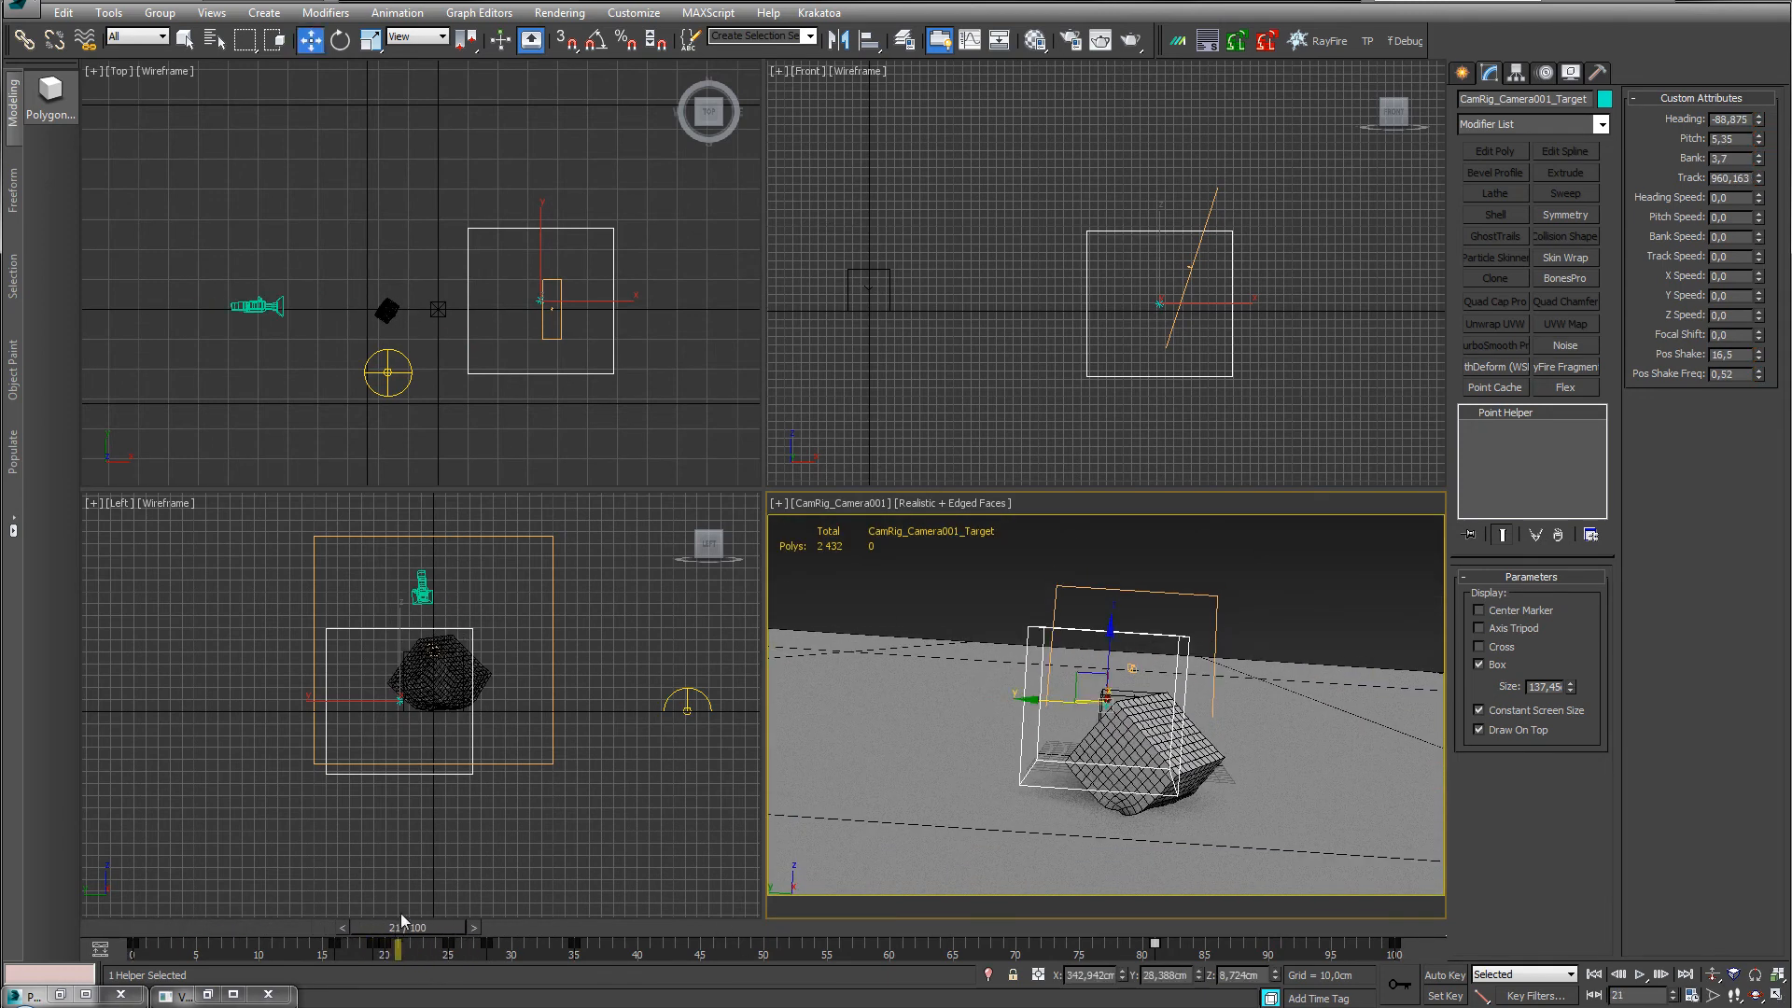
click(1130, 41)
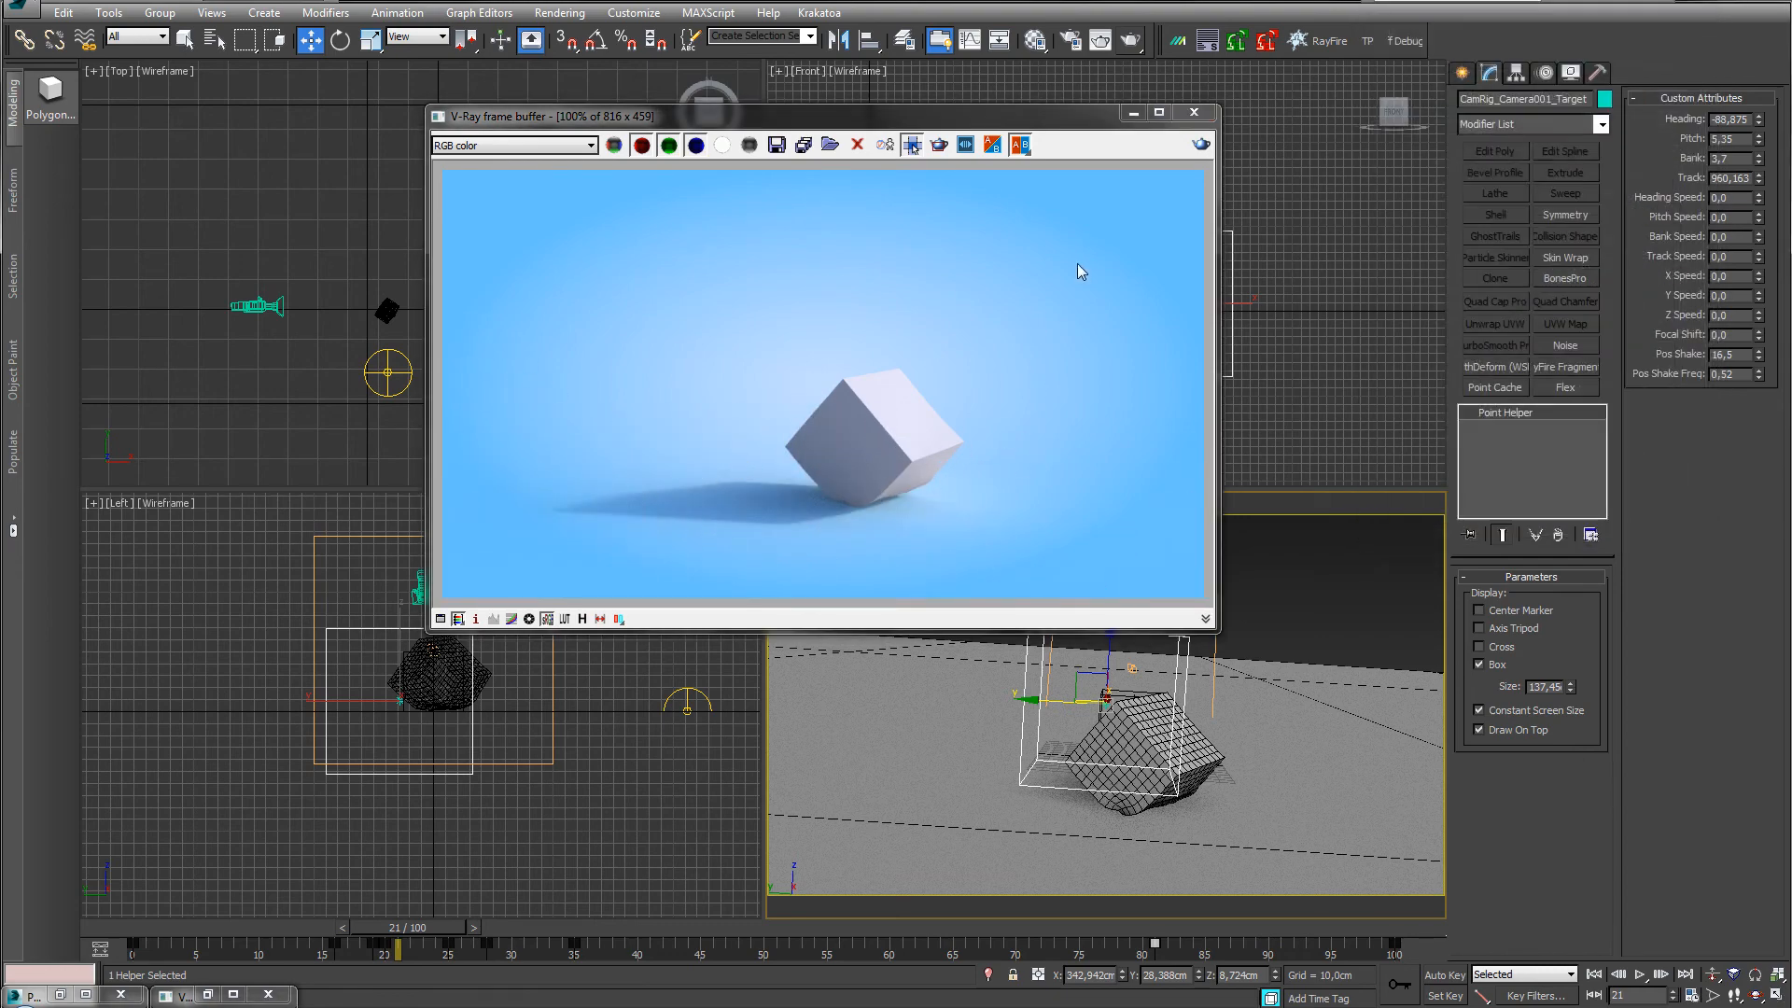
click(1194, 112)
click(1334, 701)
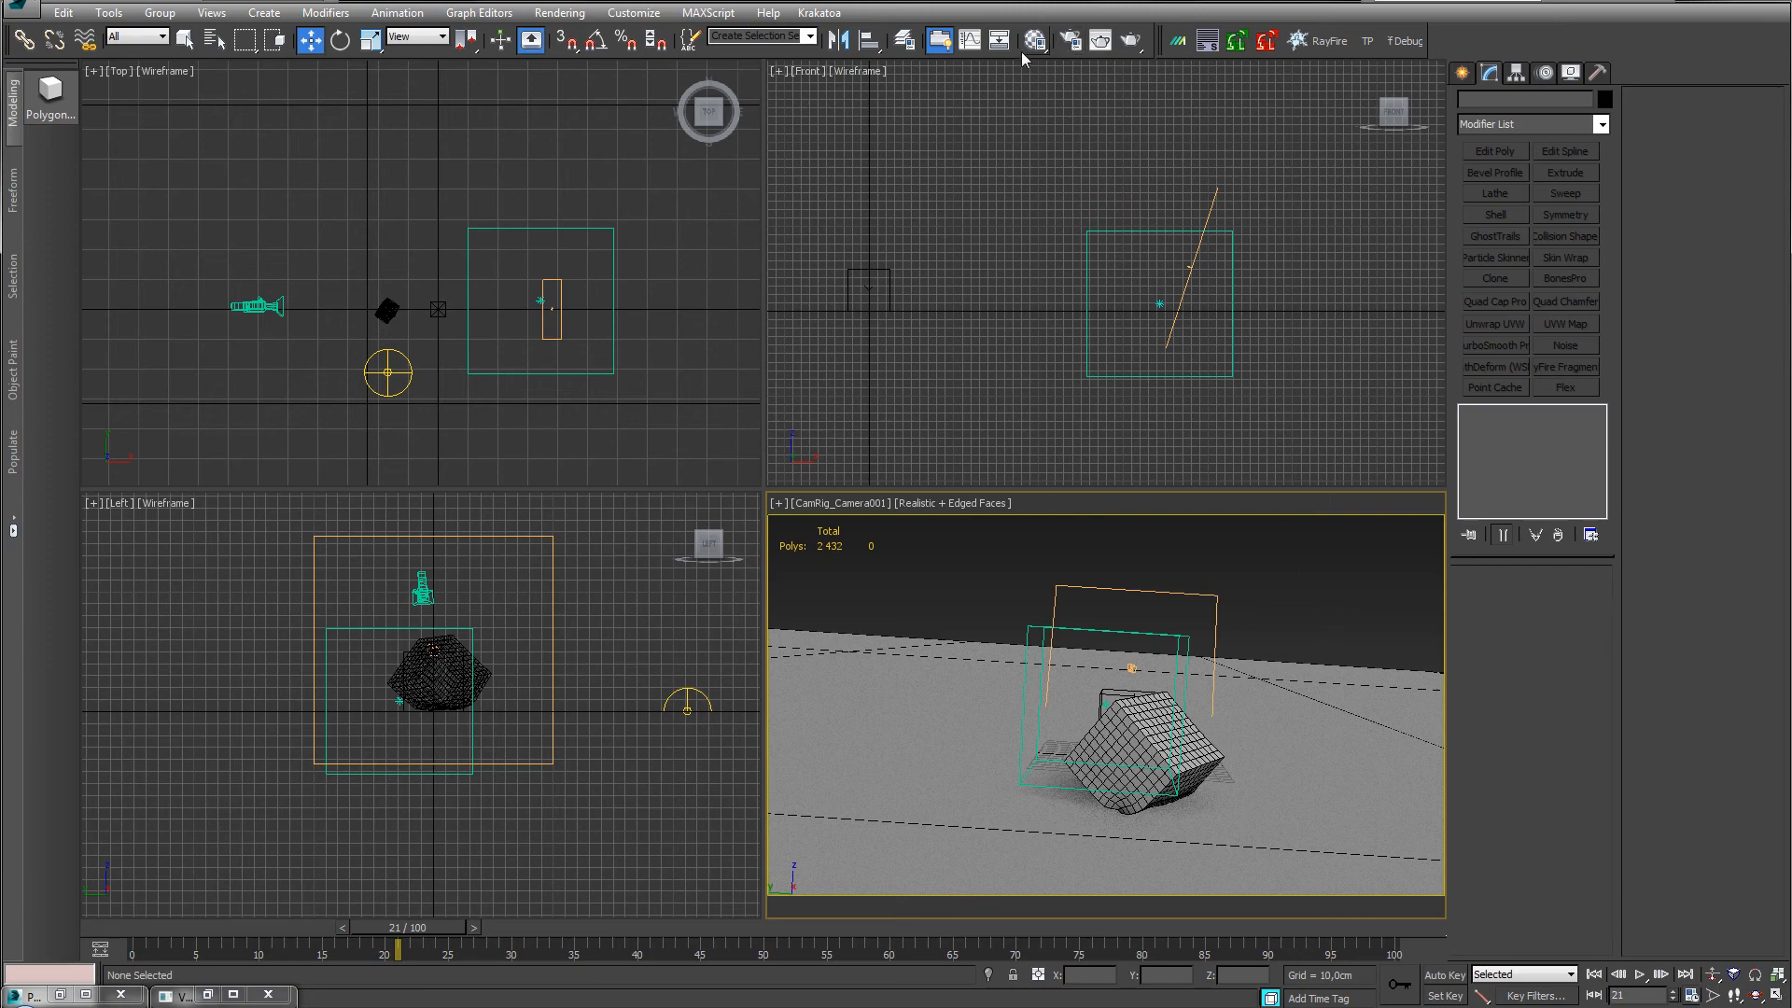
In the V-Ray indirect illumination render settings, set the irradiance map mode to Animation (prepass).
click(1070, 41)
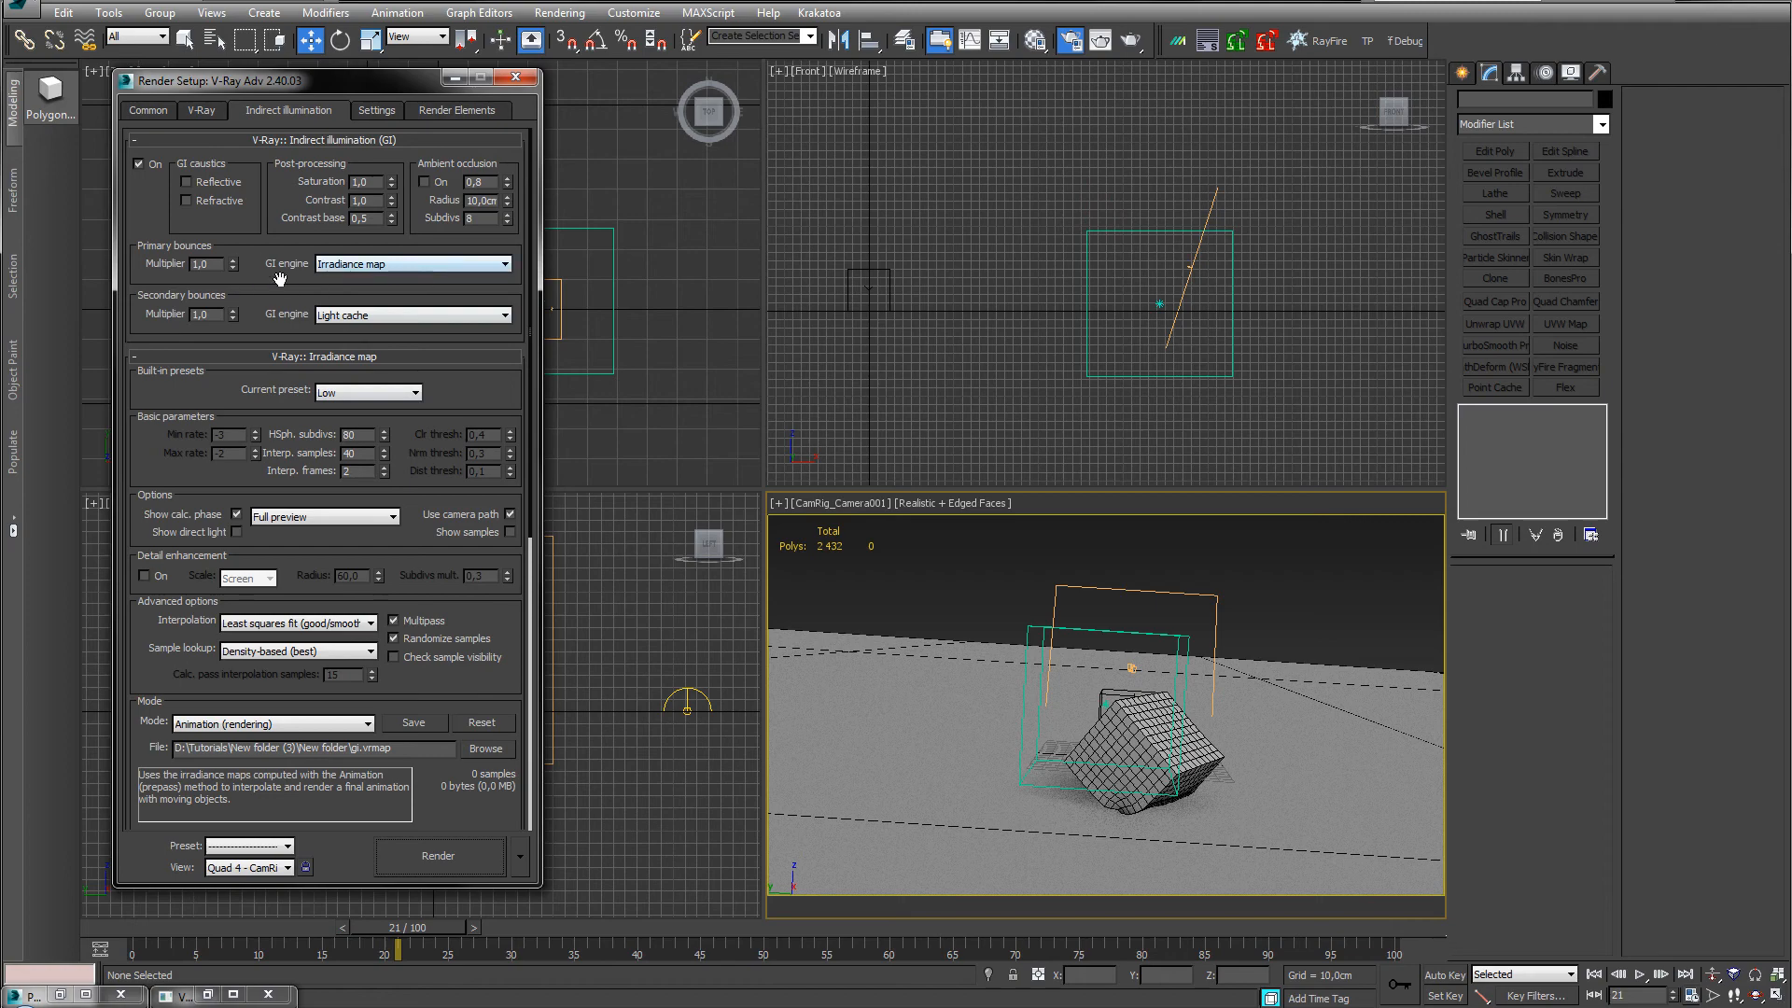
scroll(258, 299, down, 5)
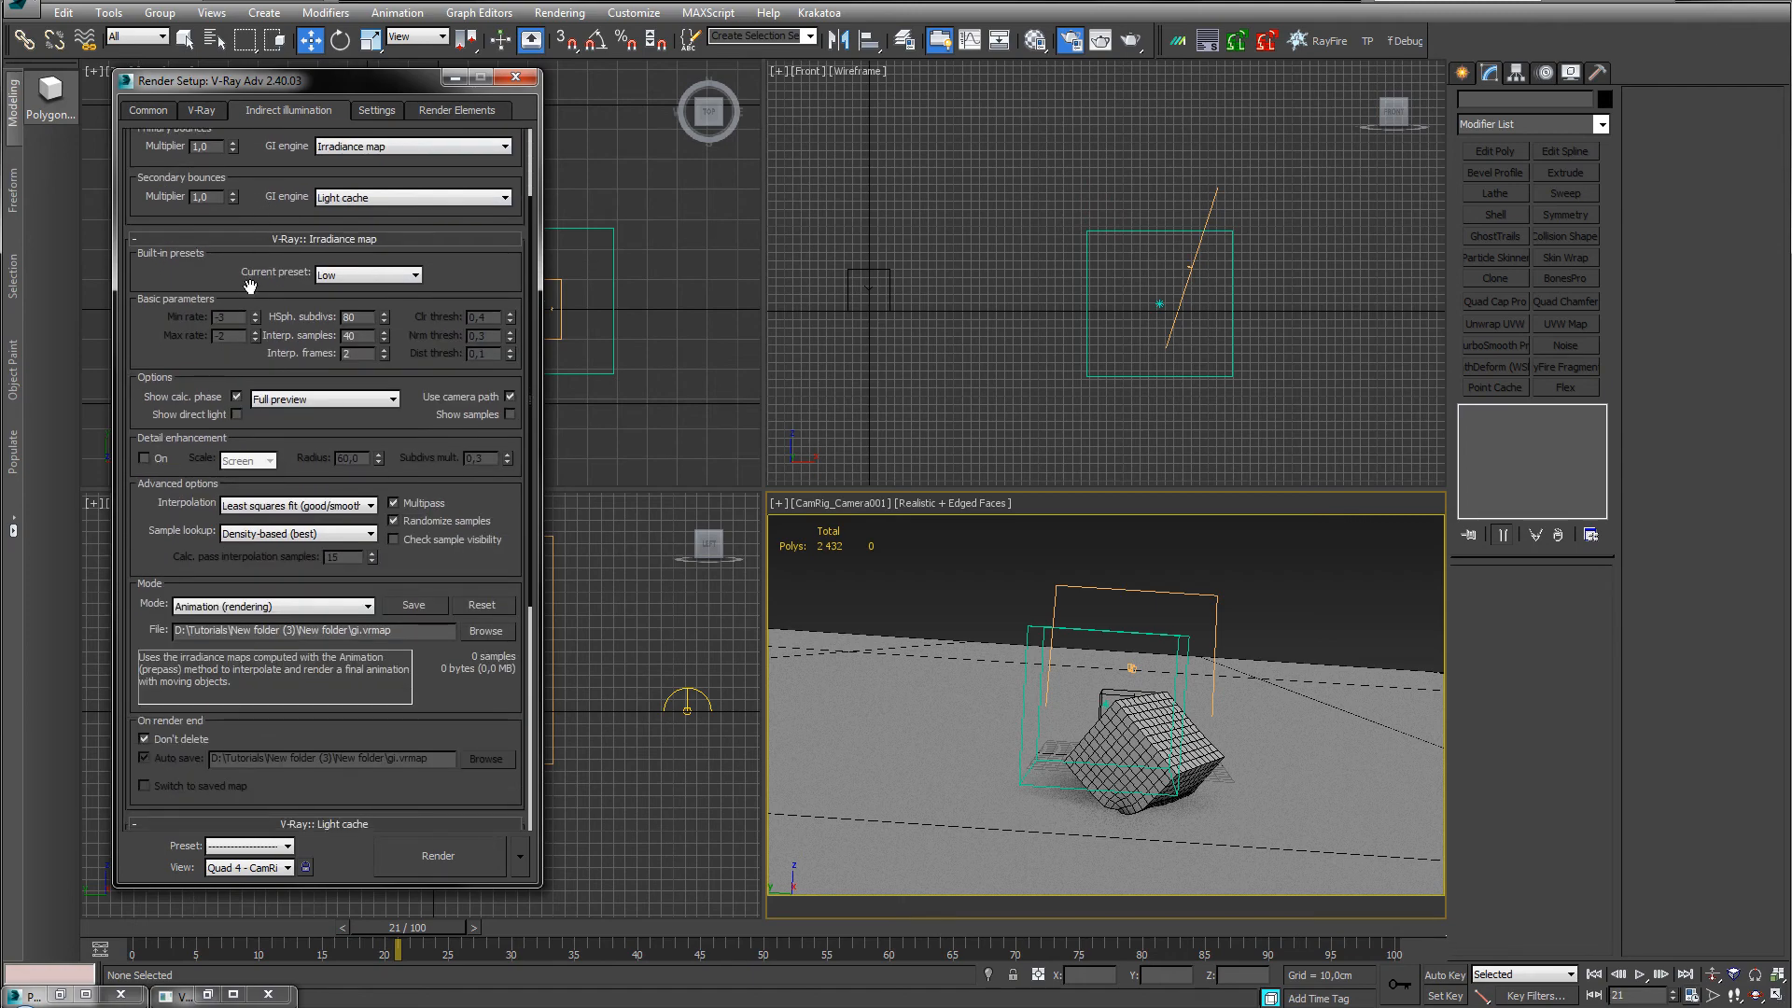
scroll(250, 286, down, 4)
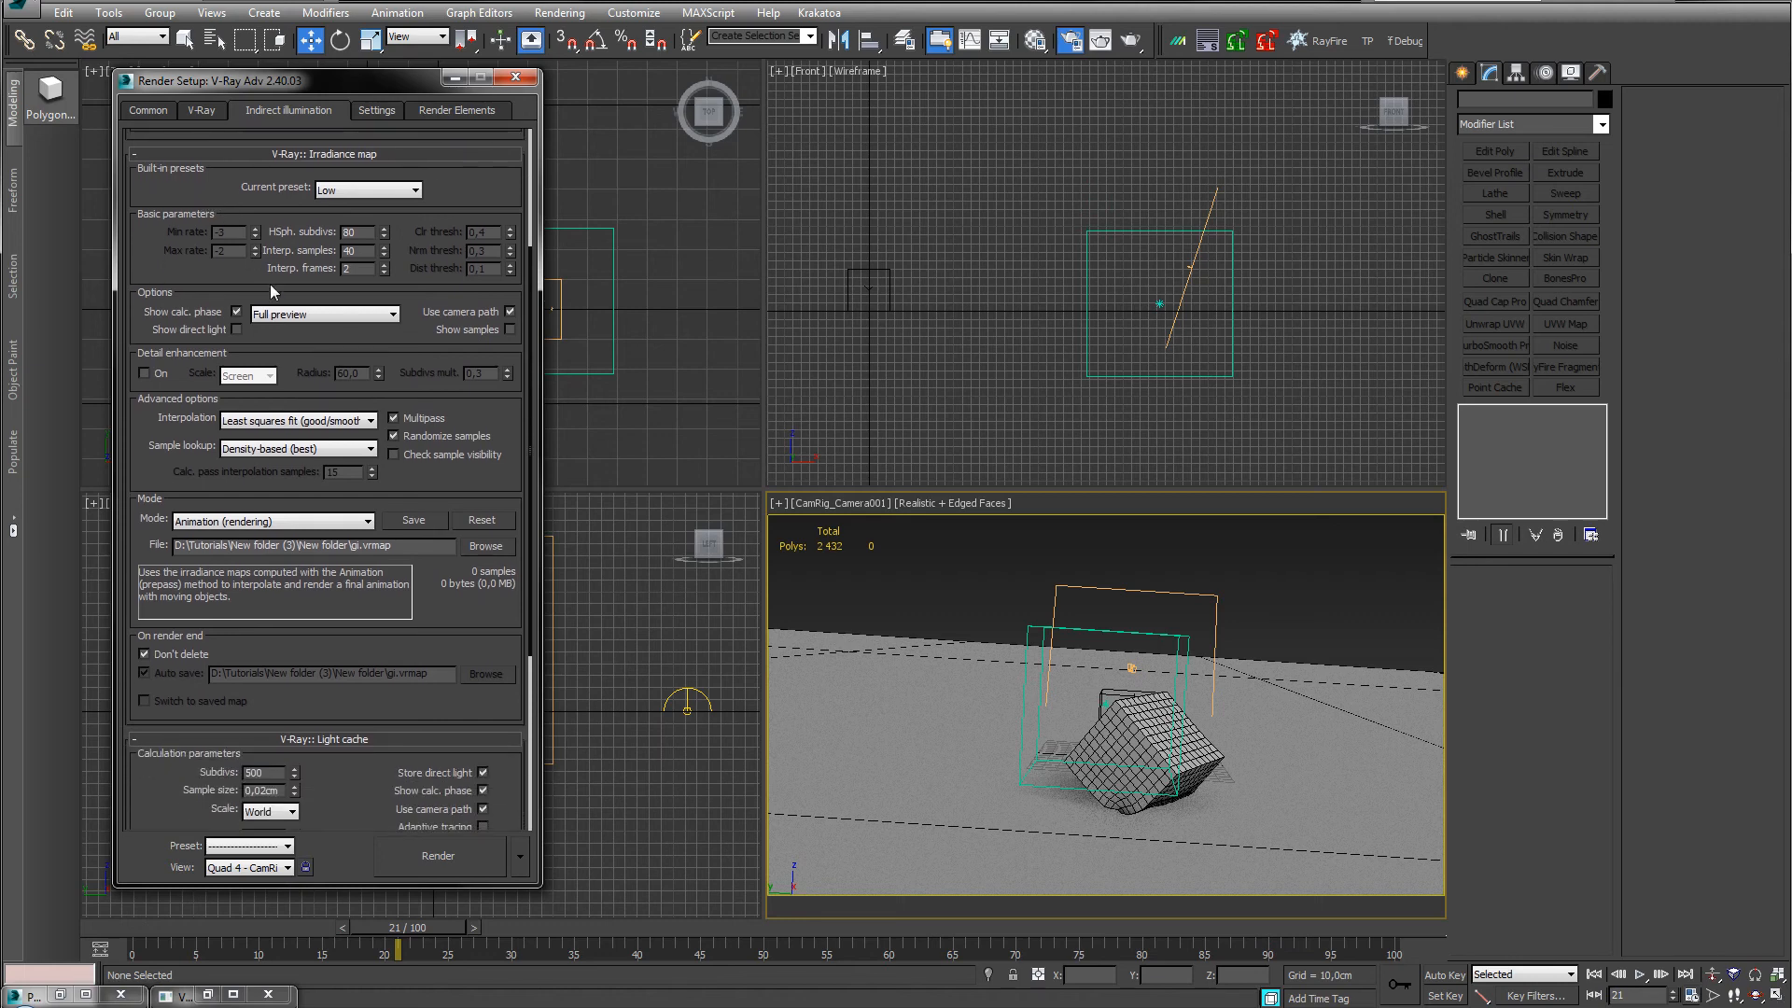
scroll(297, 352, down, 6)
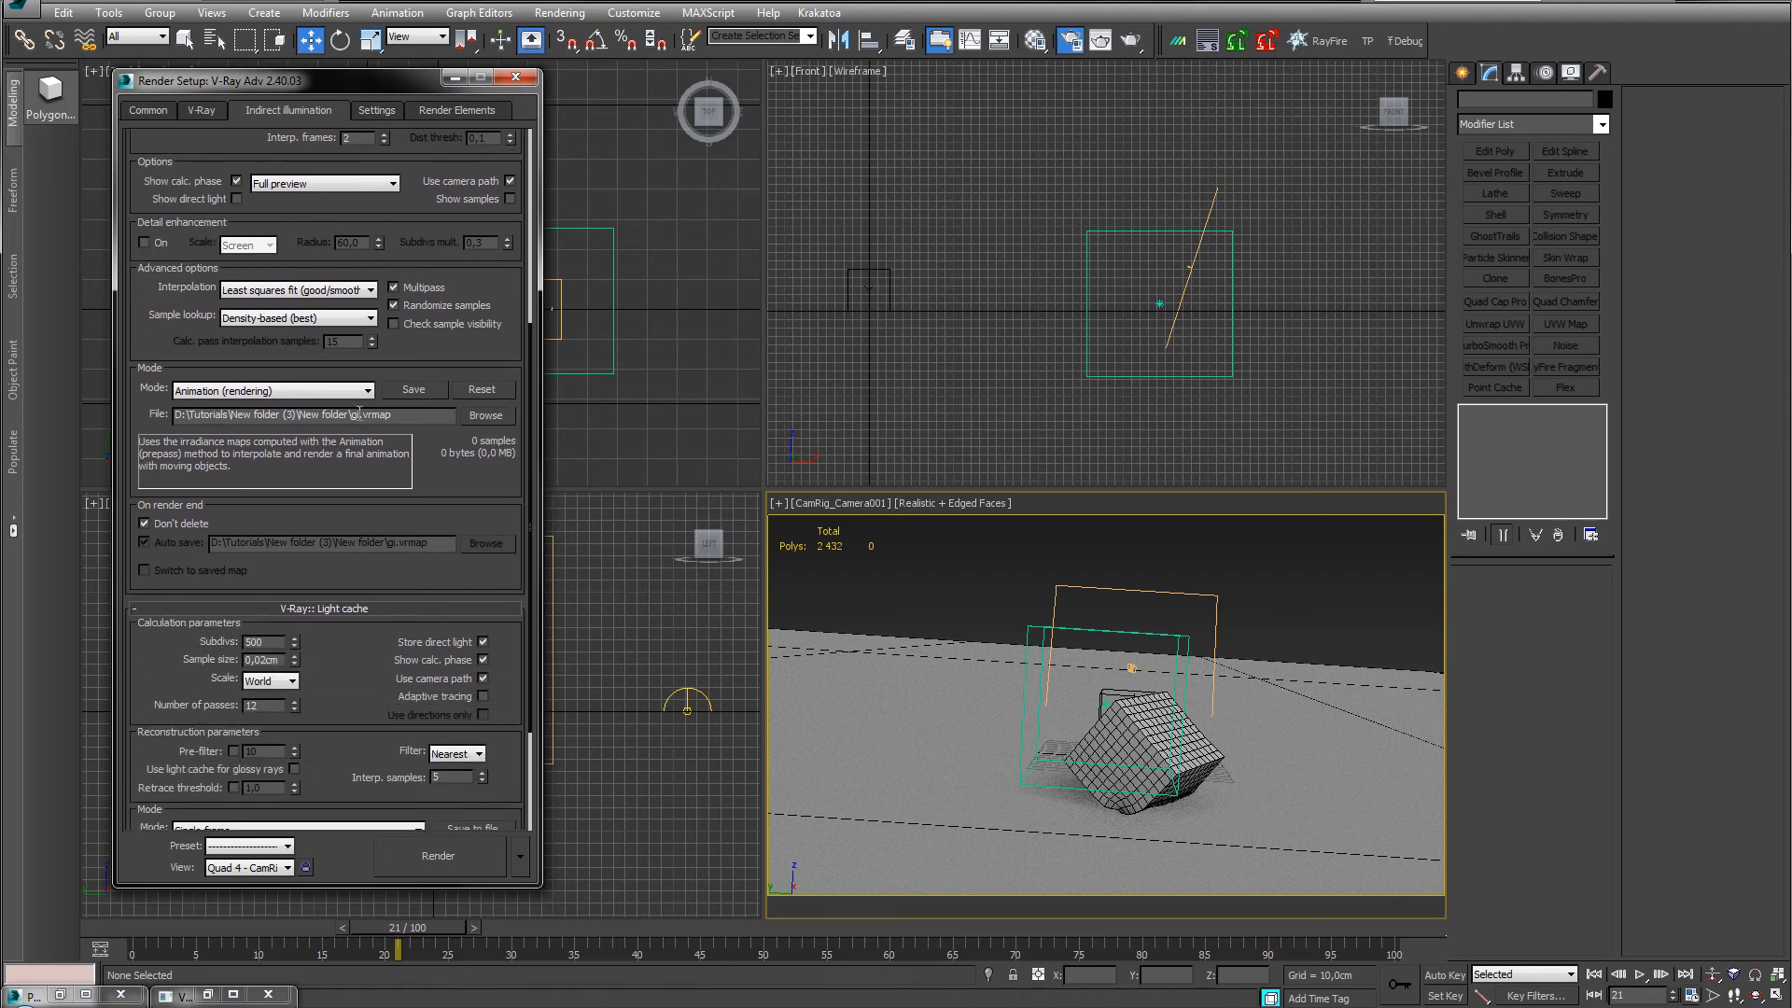
click(325, 400)
click(235, 476)
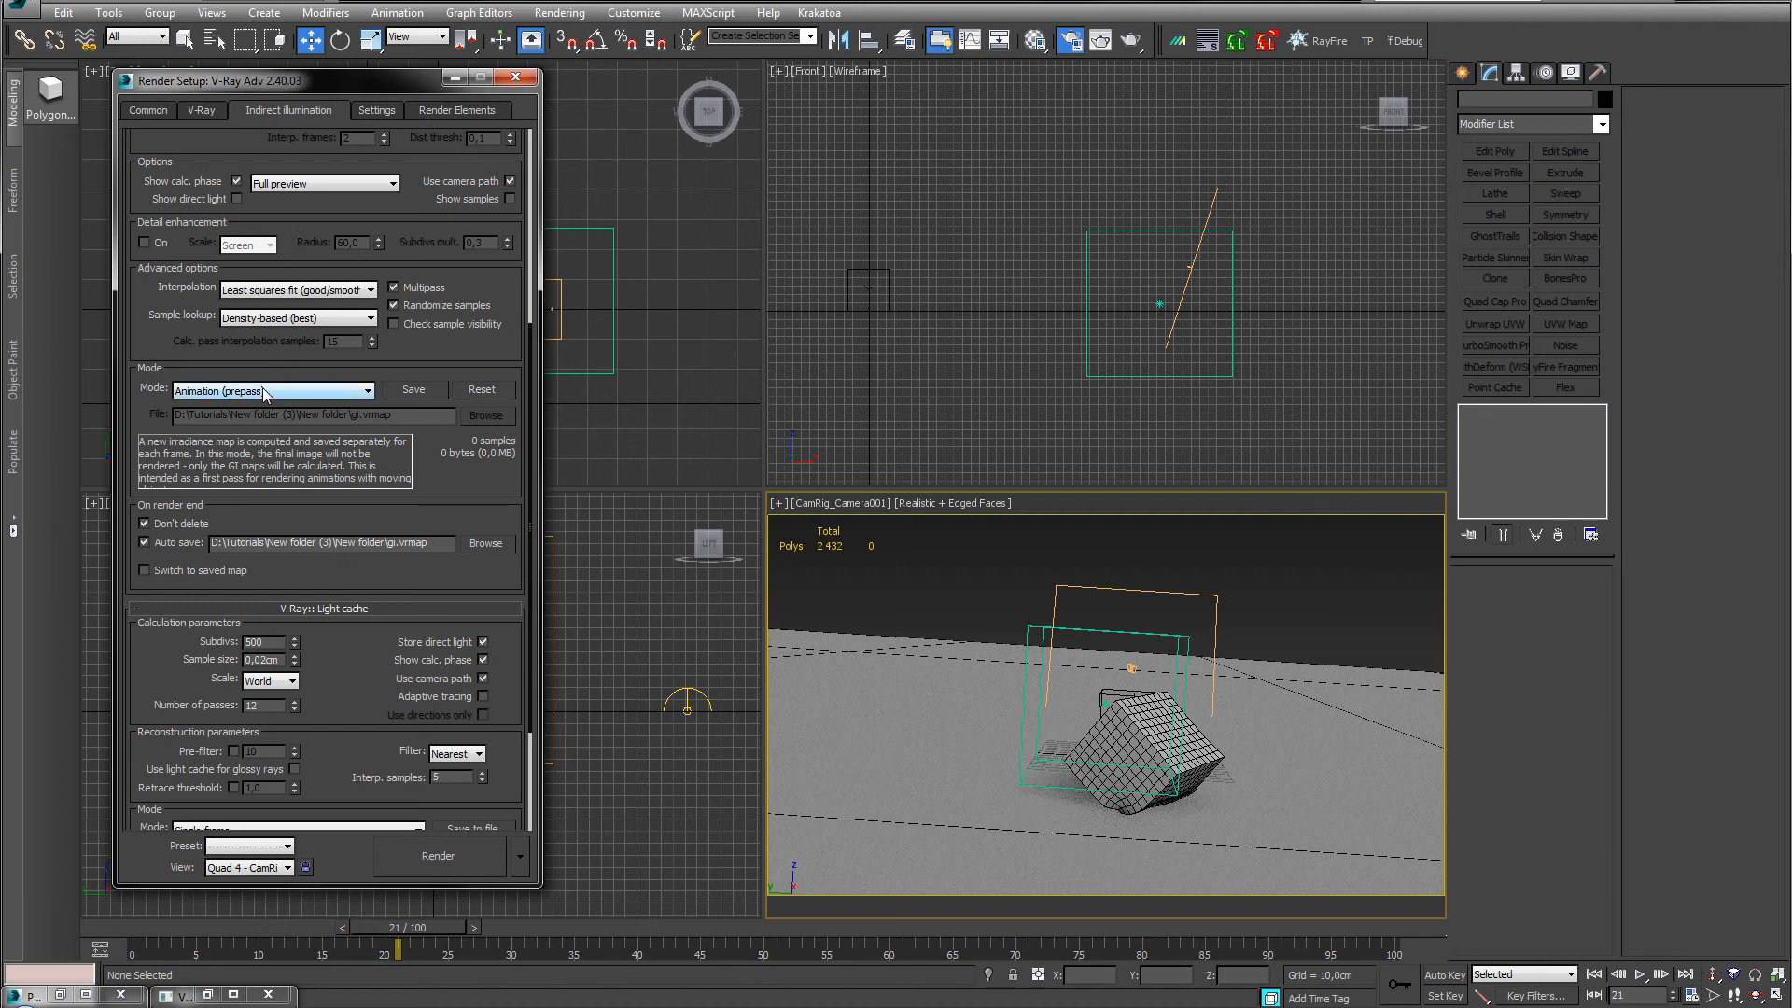
Review the irradiance map and light cache settings, including their Use camera path options and the irradiance map auto-save path.
drag(231, 366, 223, 514)
scroll(224, 560, up, 2)
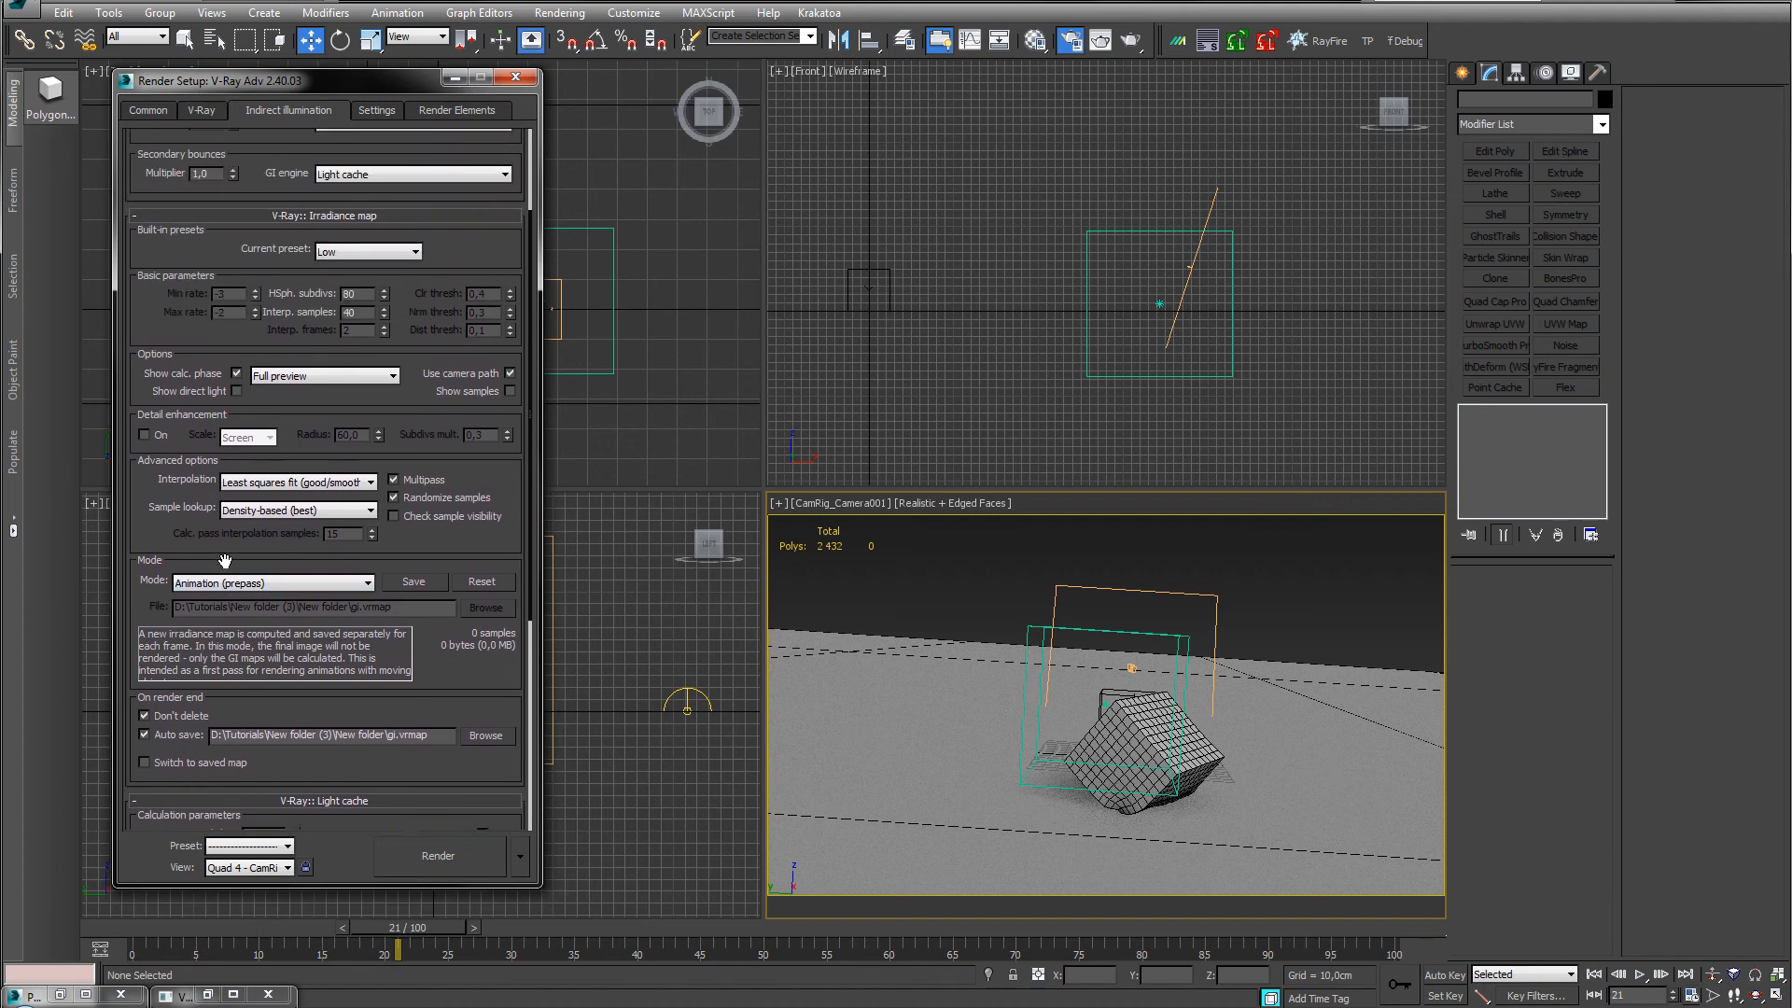
scroll(372, 420, up, 2)
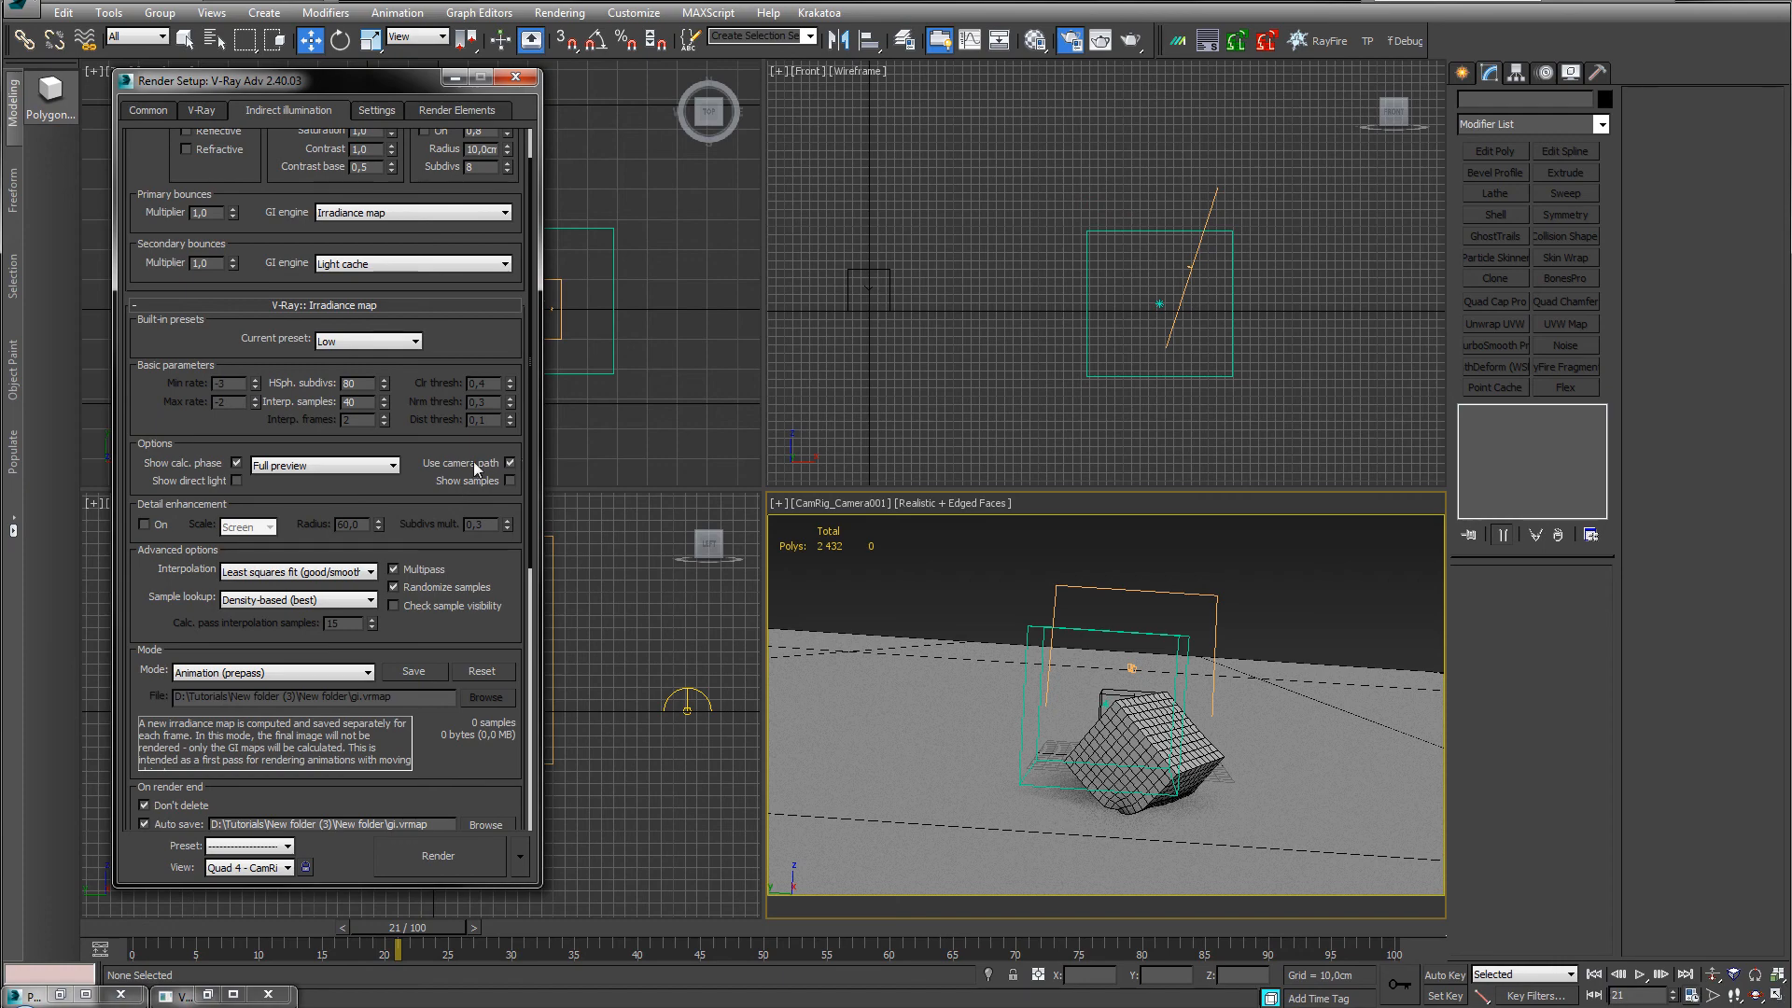
click(510, 464)
scroll(417, 486, down, 12)
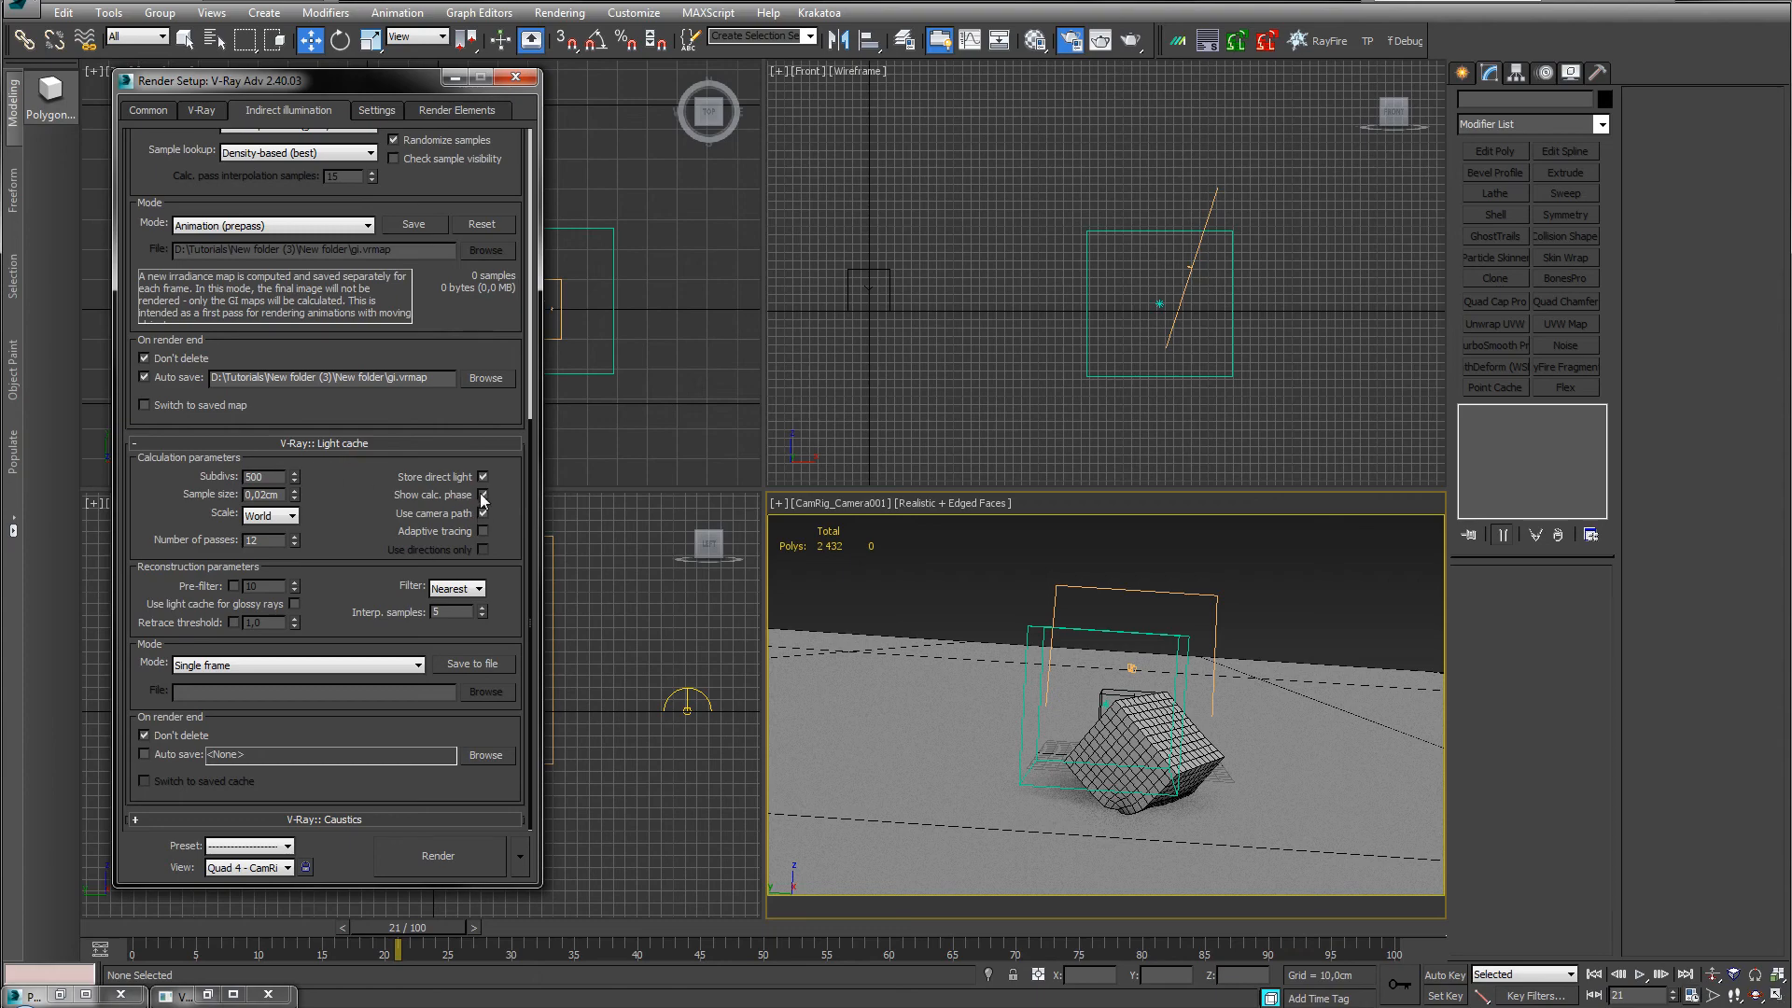
scroll(447, 517, up, 6)
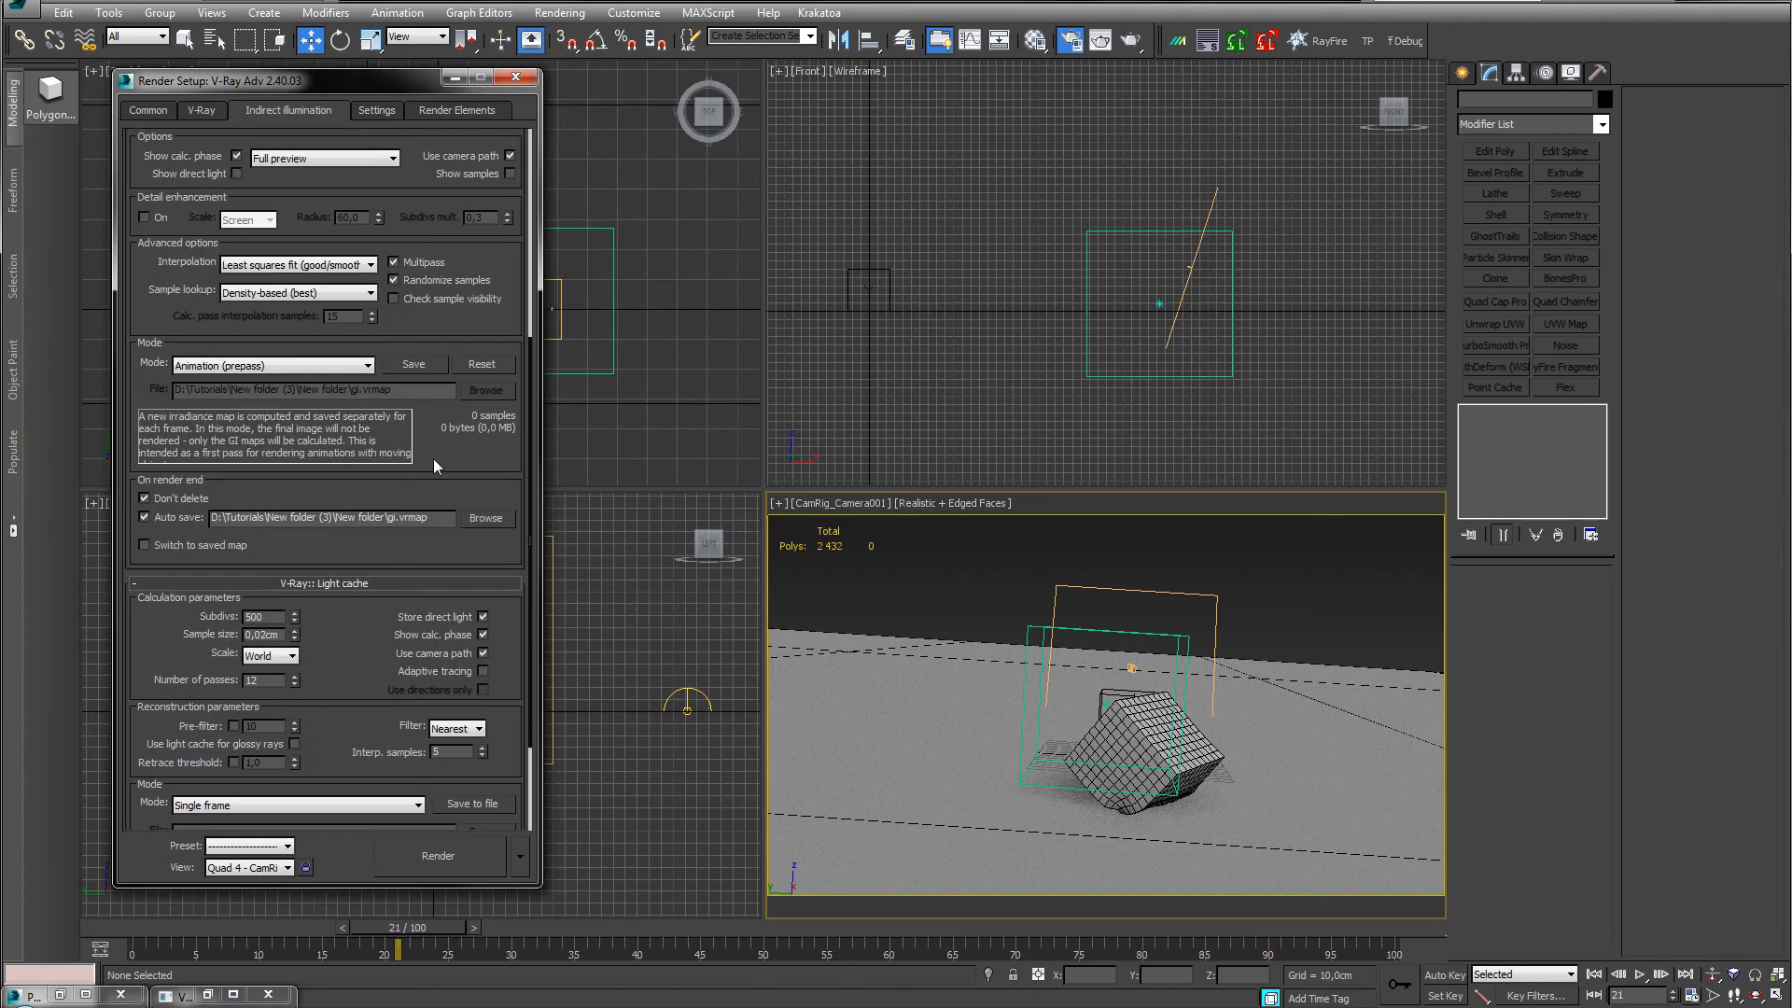
scroll(447, 518, down, 6)
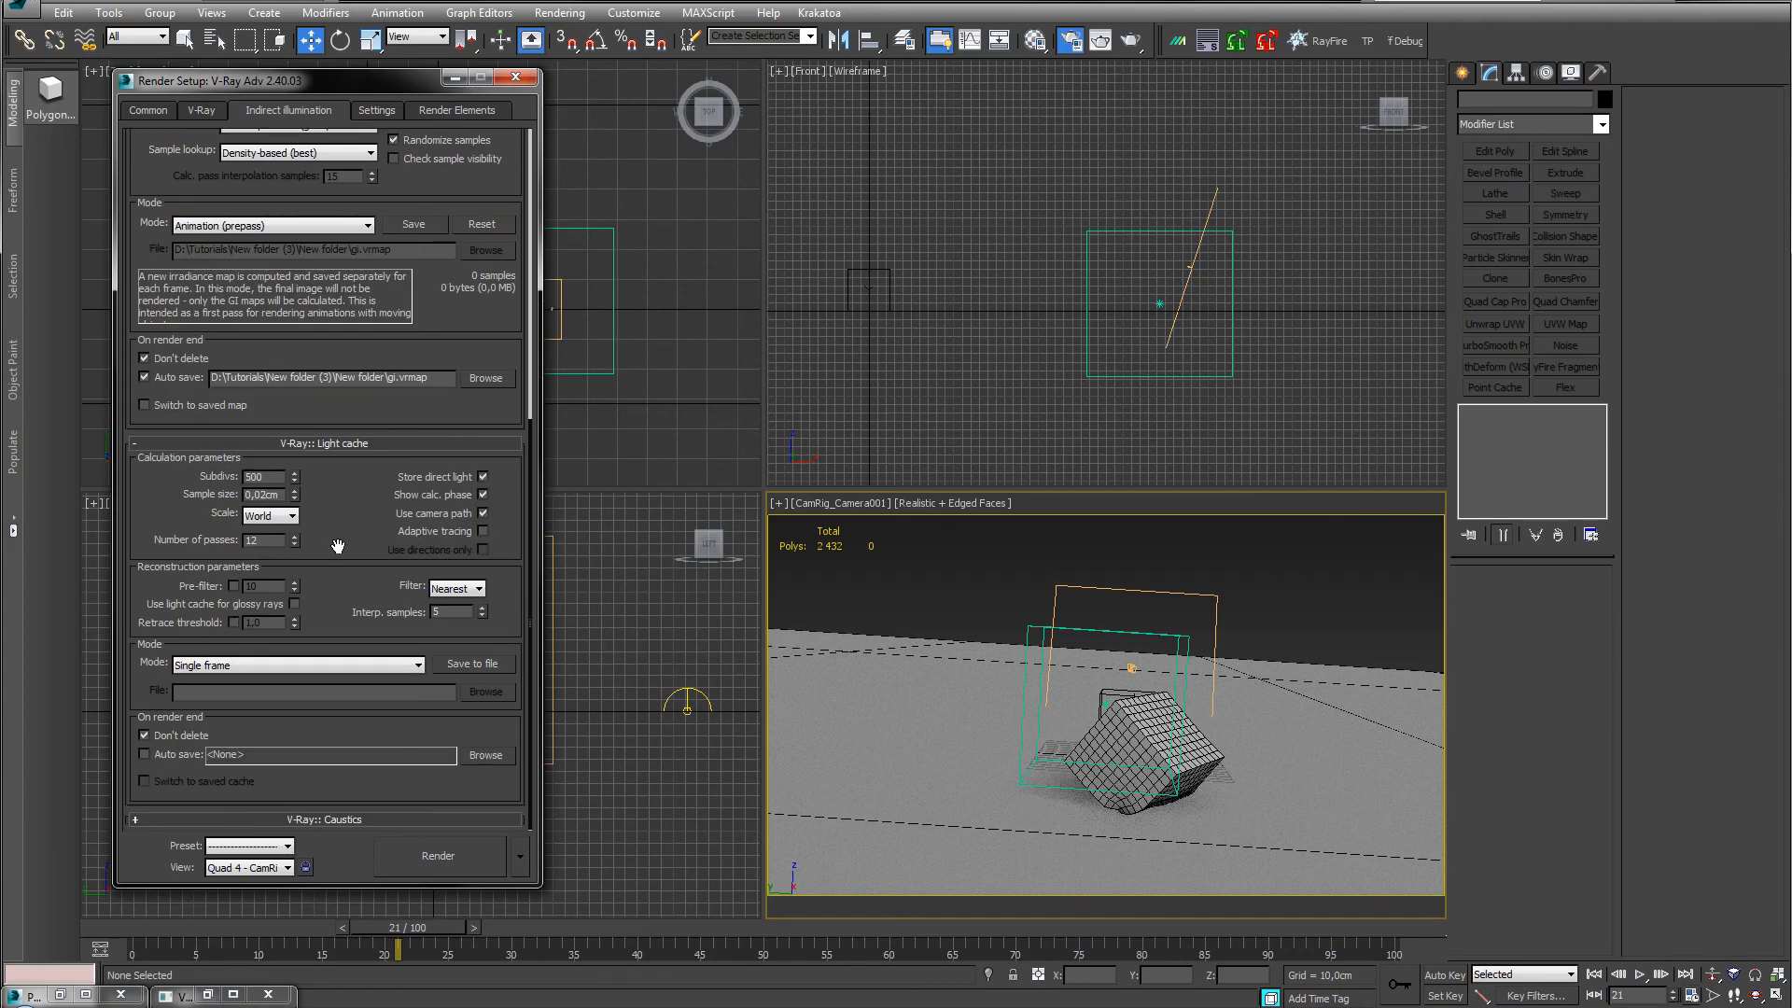
Set the irradiance map mode to Animation (rendering) and highlight its Interp. frames value.
scroll(392, 437, up, 7)
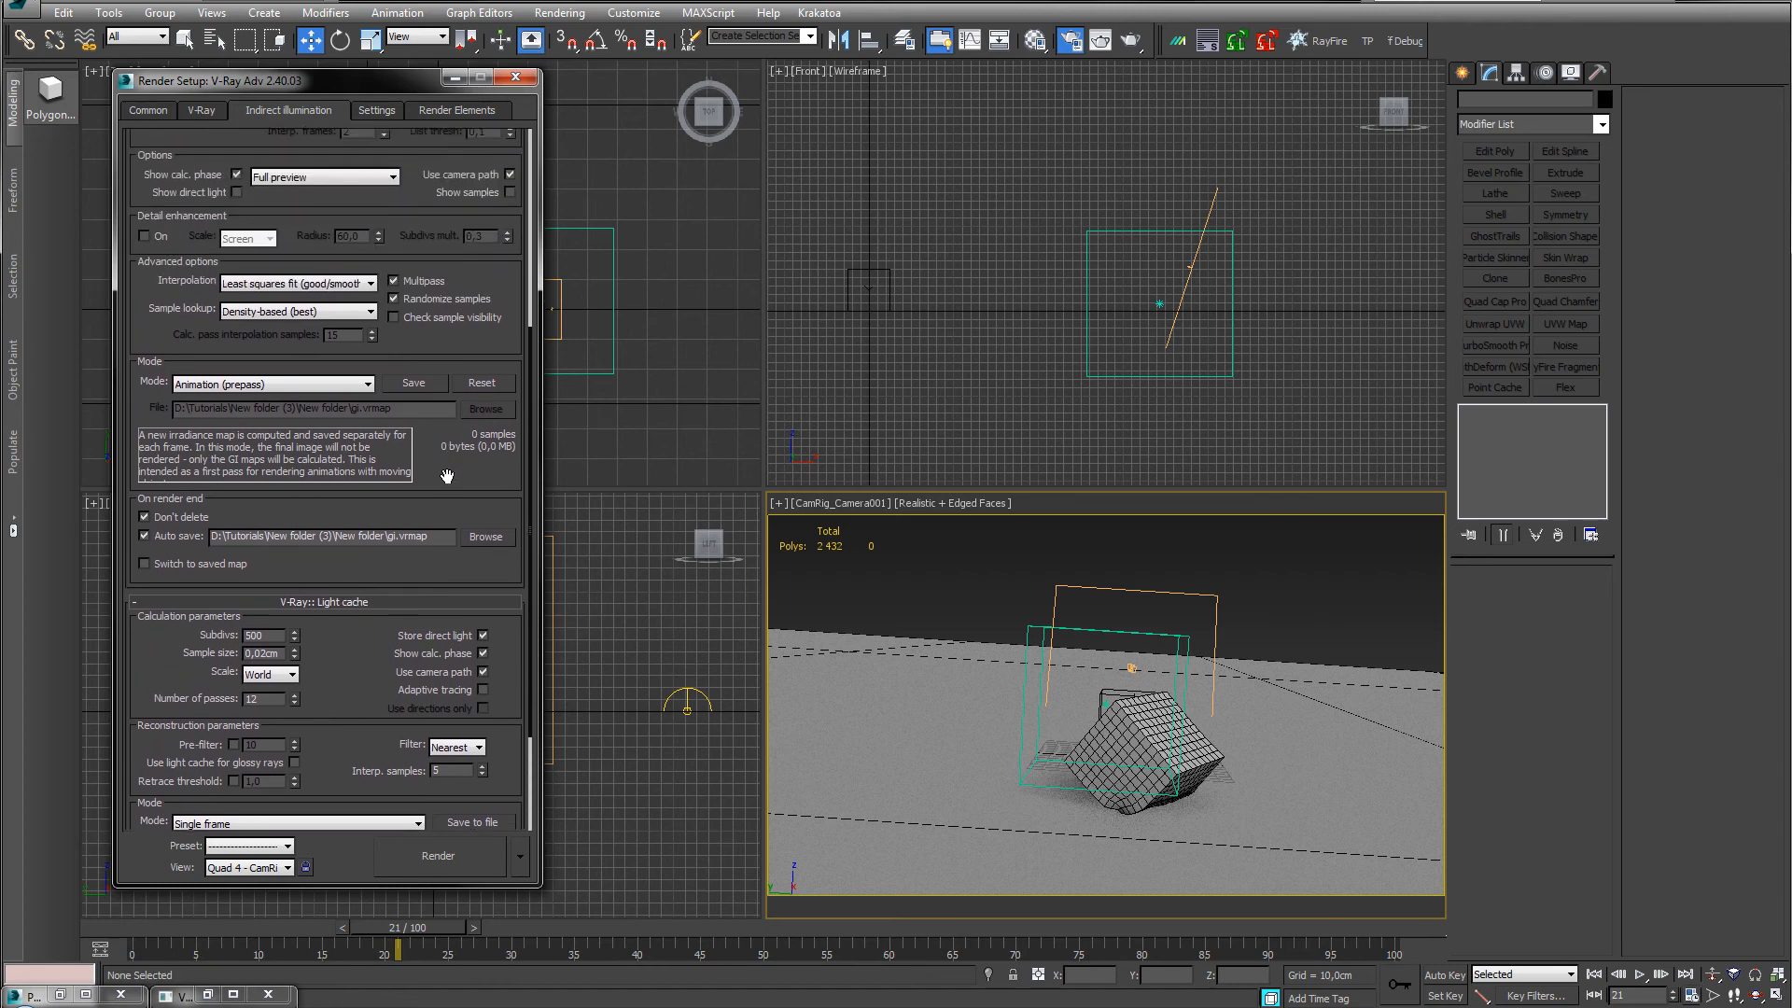
scroll(485, 638, up, 6)
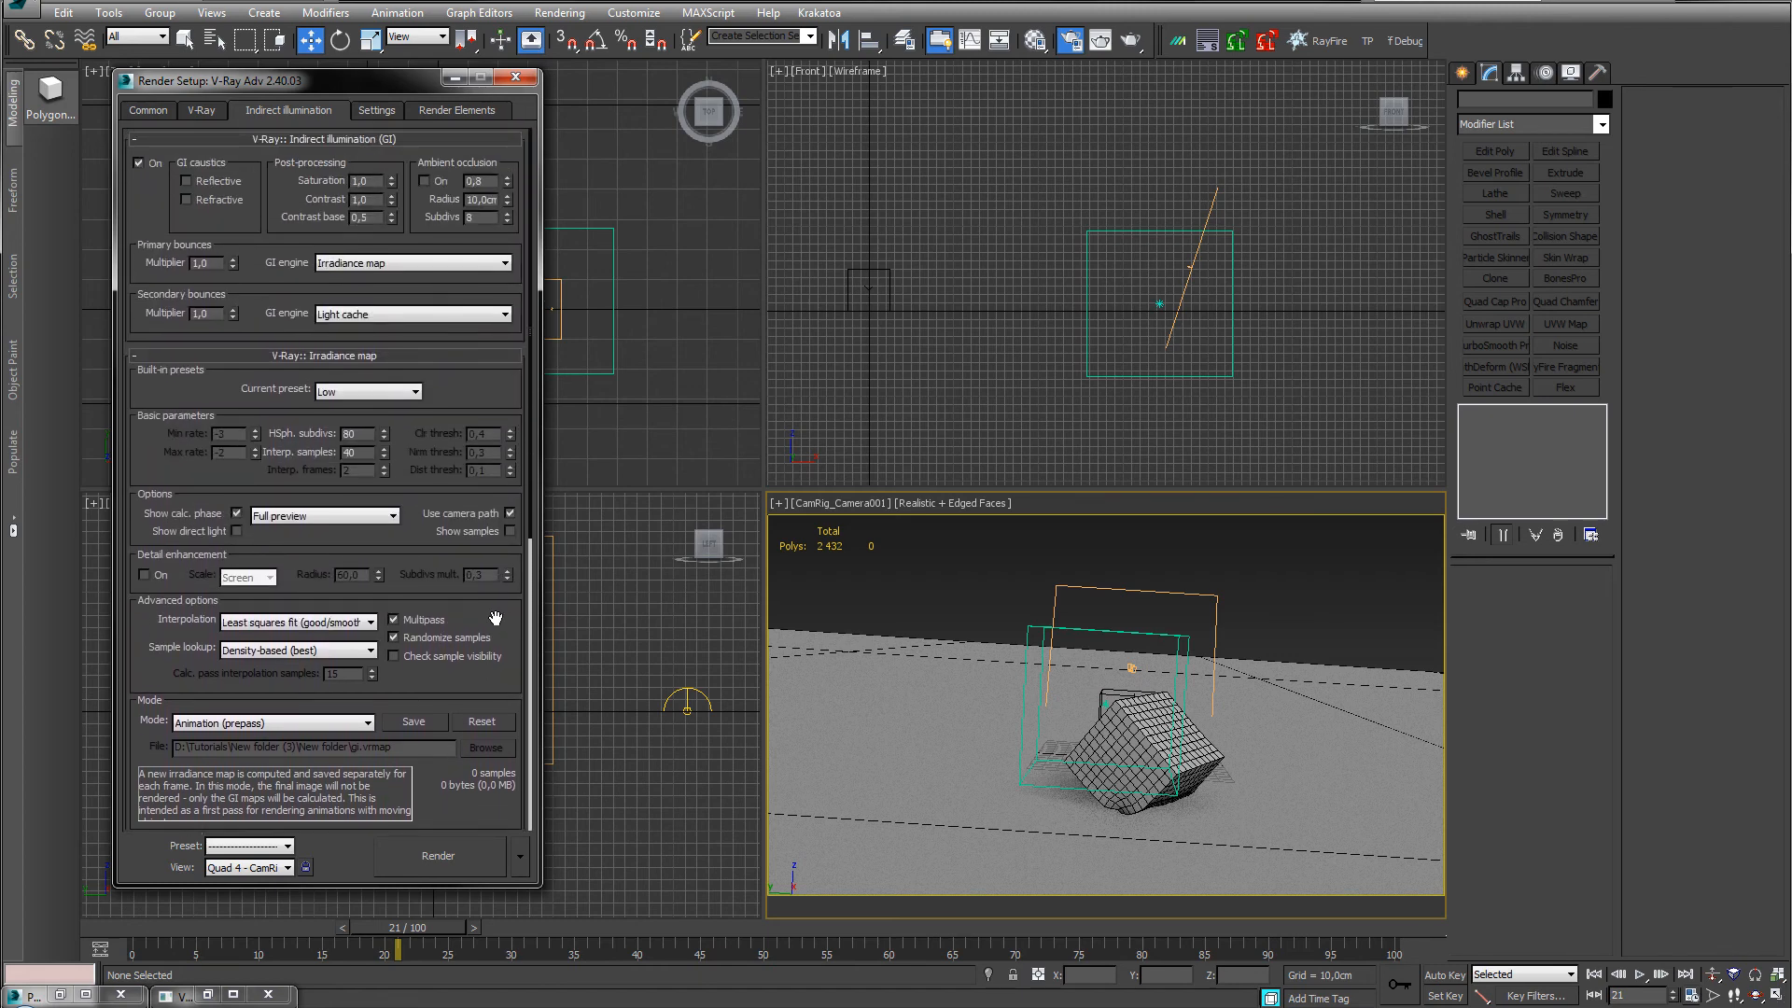
drag(408, 473, 437, 407)
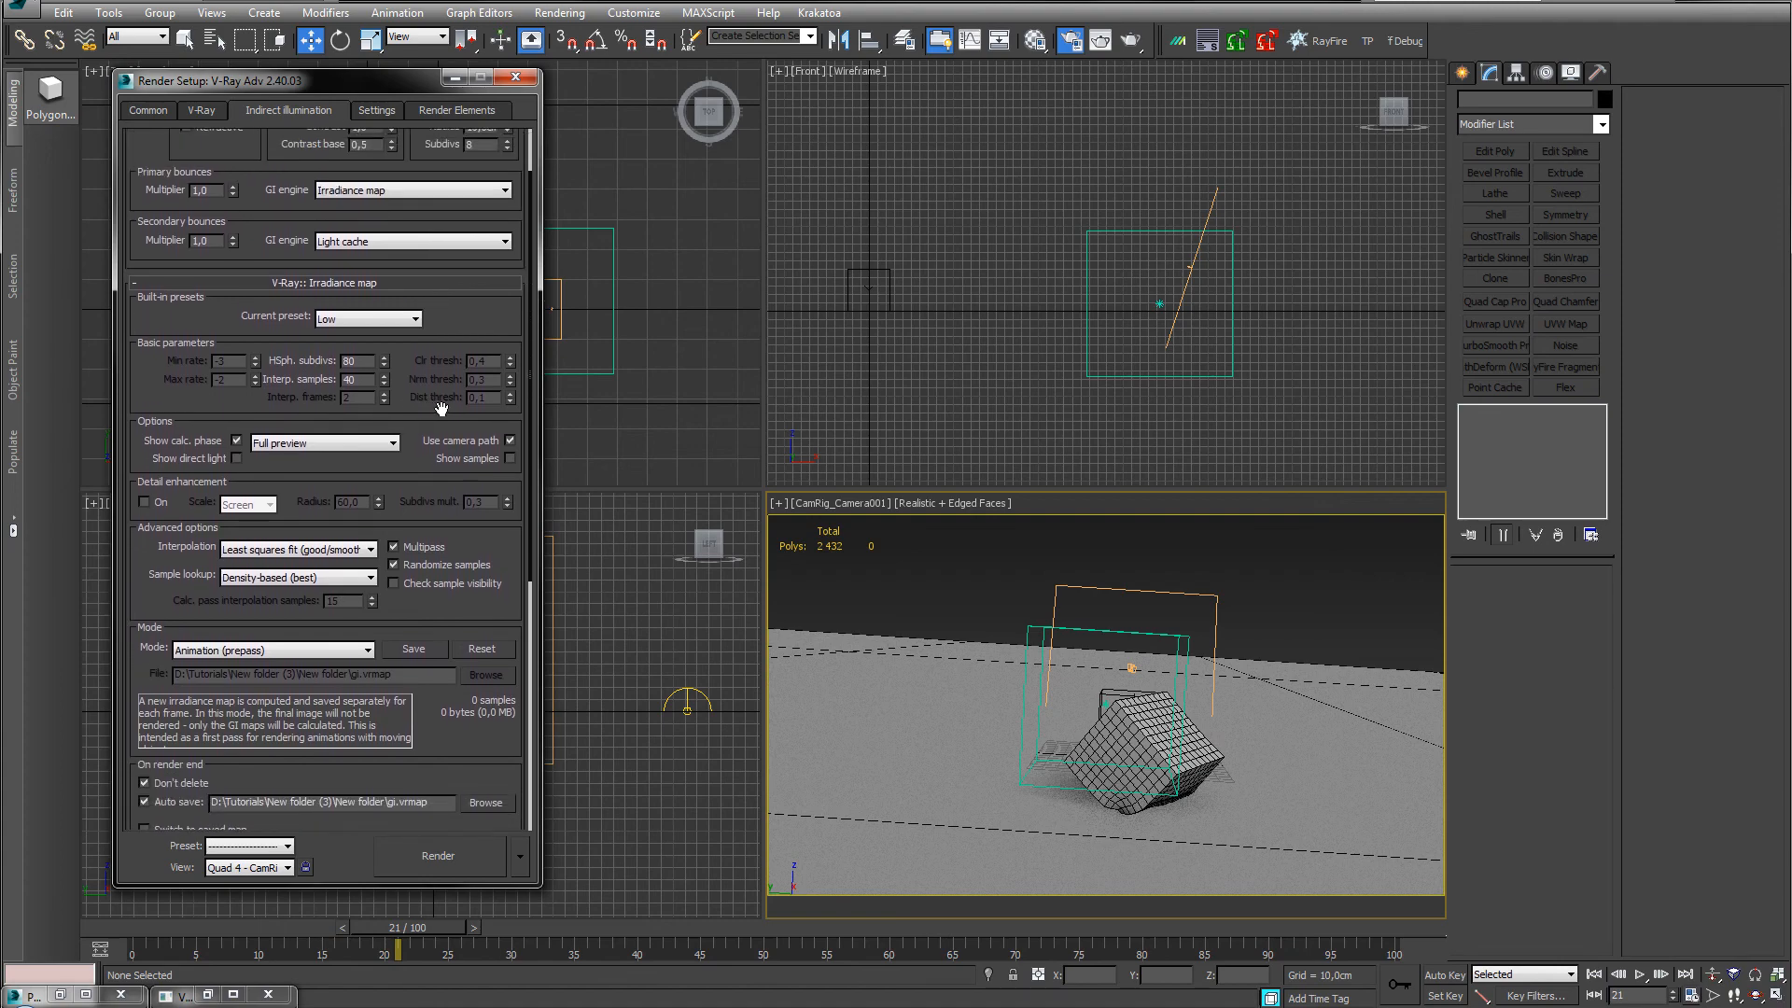
scroll(455, 545, down, 10)
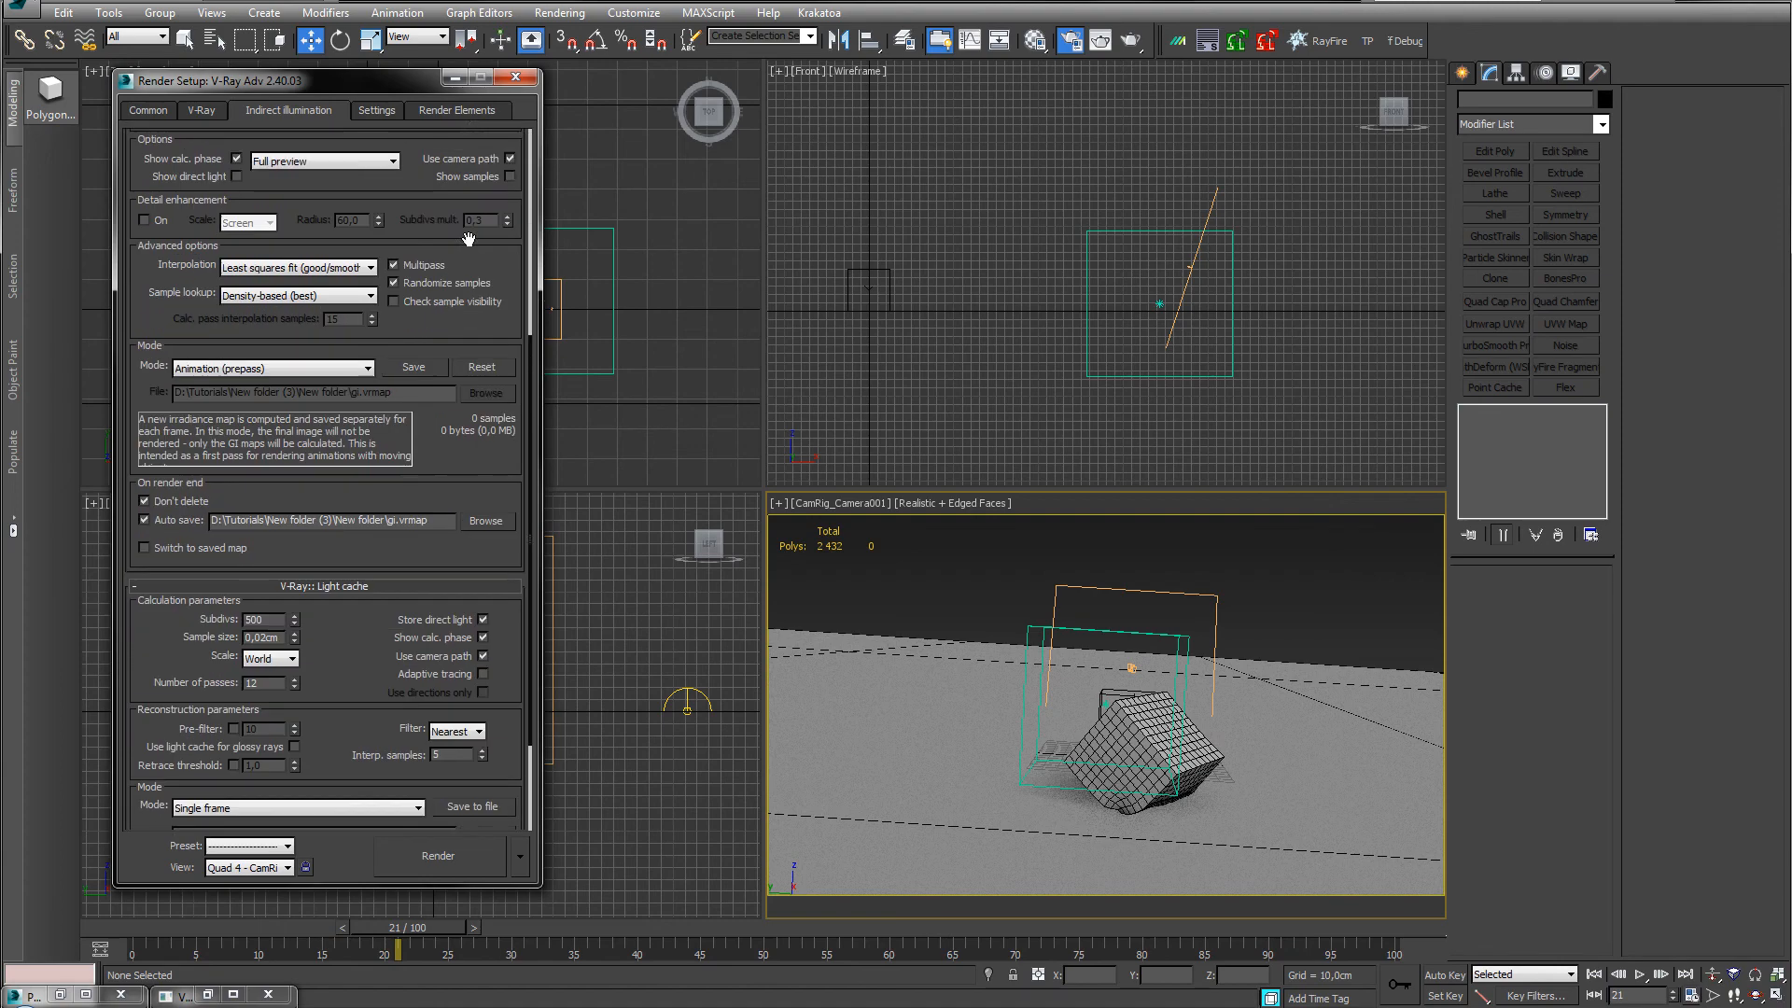
scroll(336, 597, up, 4)
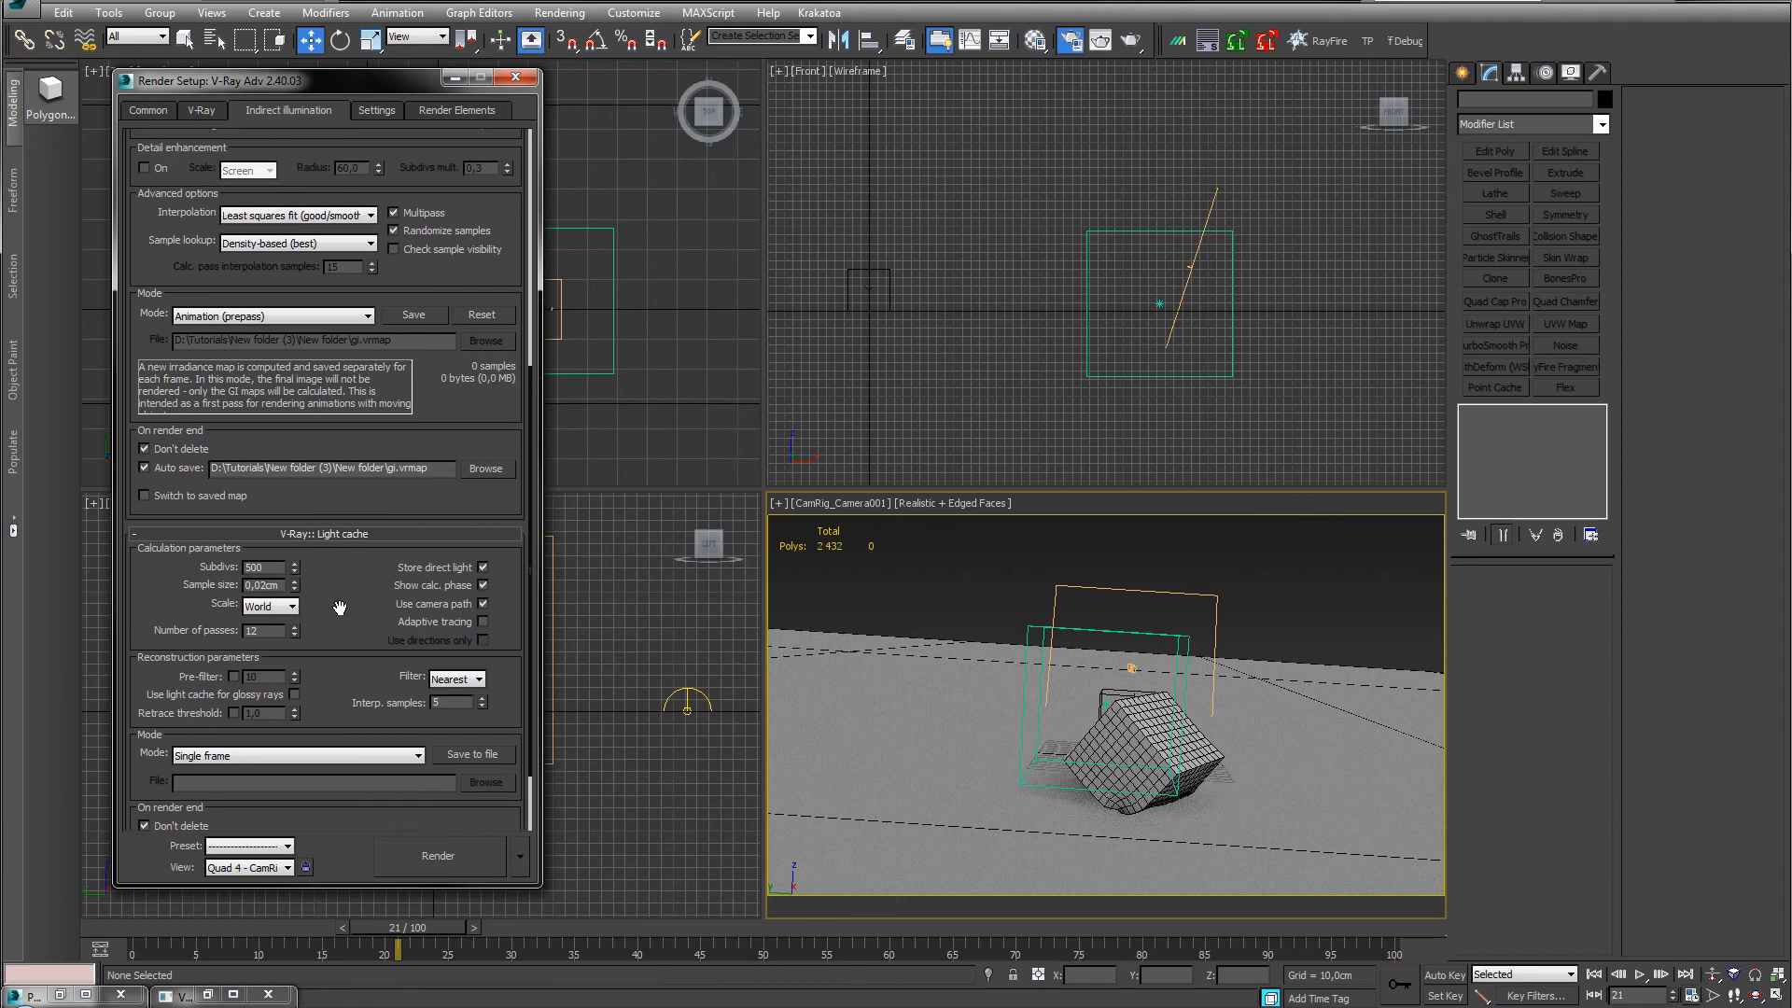
click(276, 434)
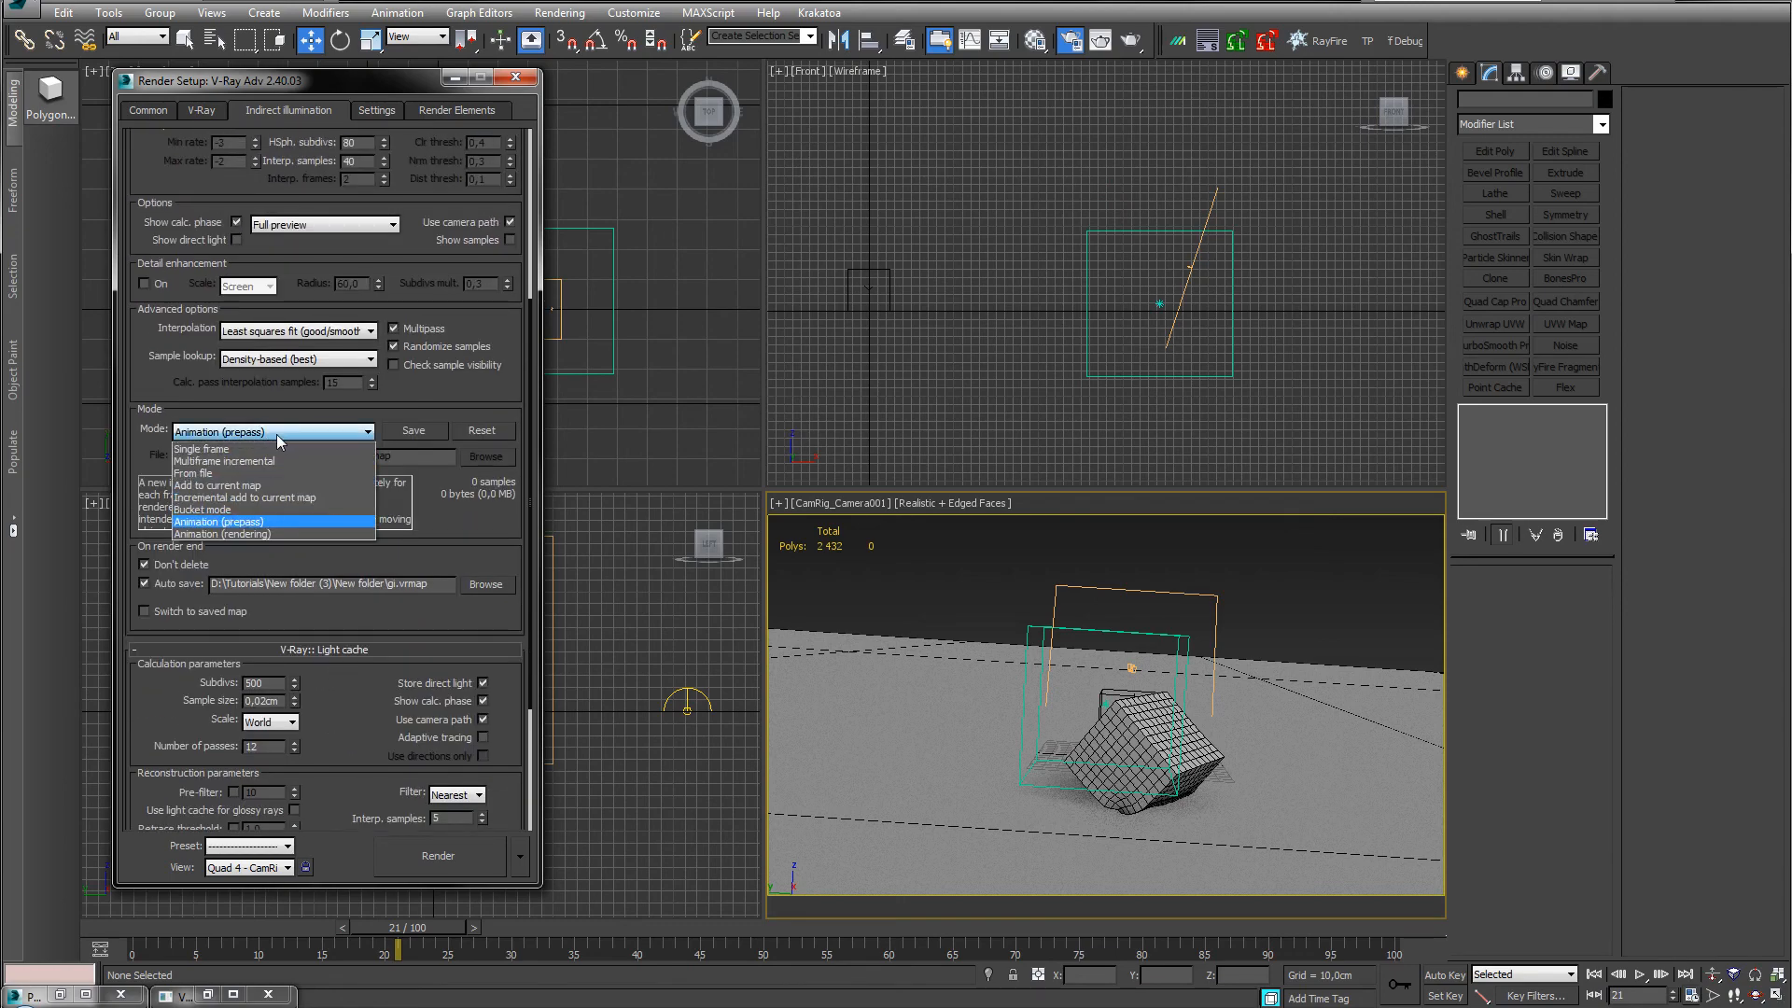
click(250, 533)
scroll(447, 522, up, 8)
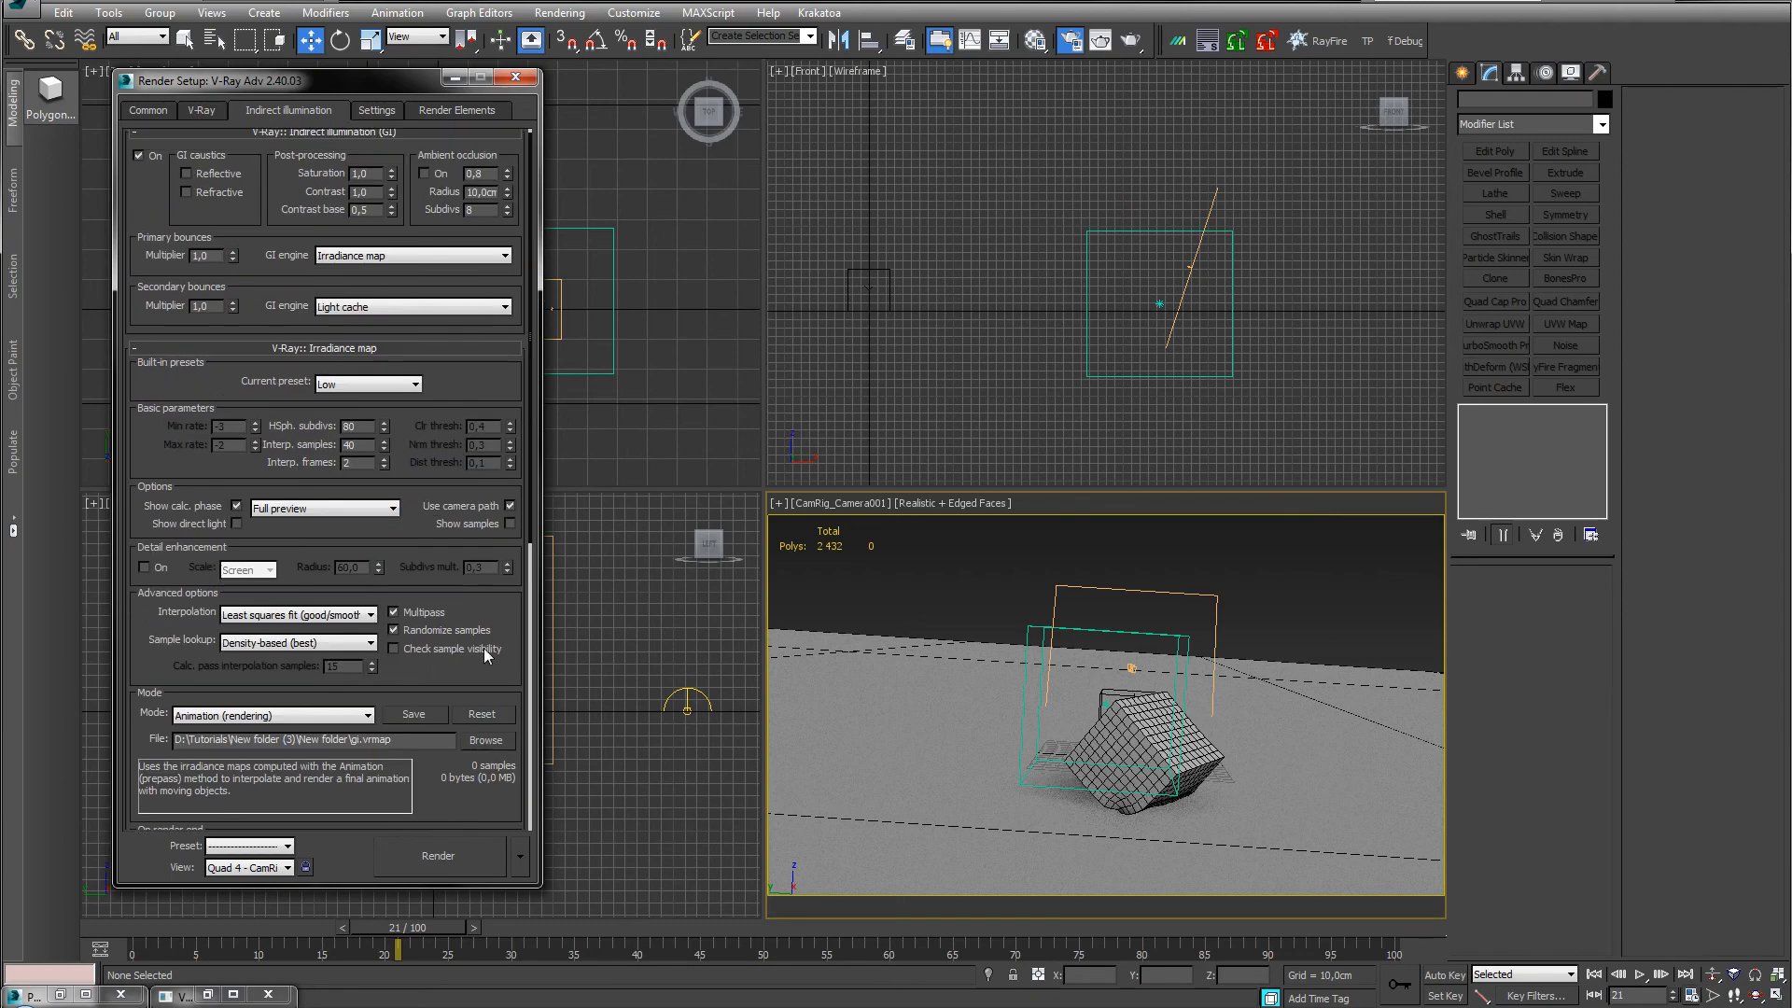
double_click(369, 463)
In the time configuration, extend the animation range to start at frame -2 and end at frame 102.
click(1691, 996)
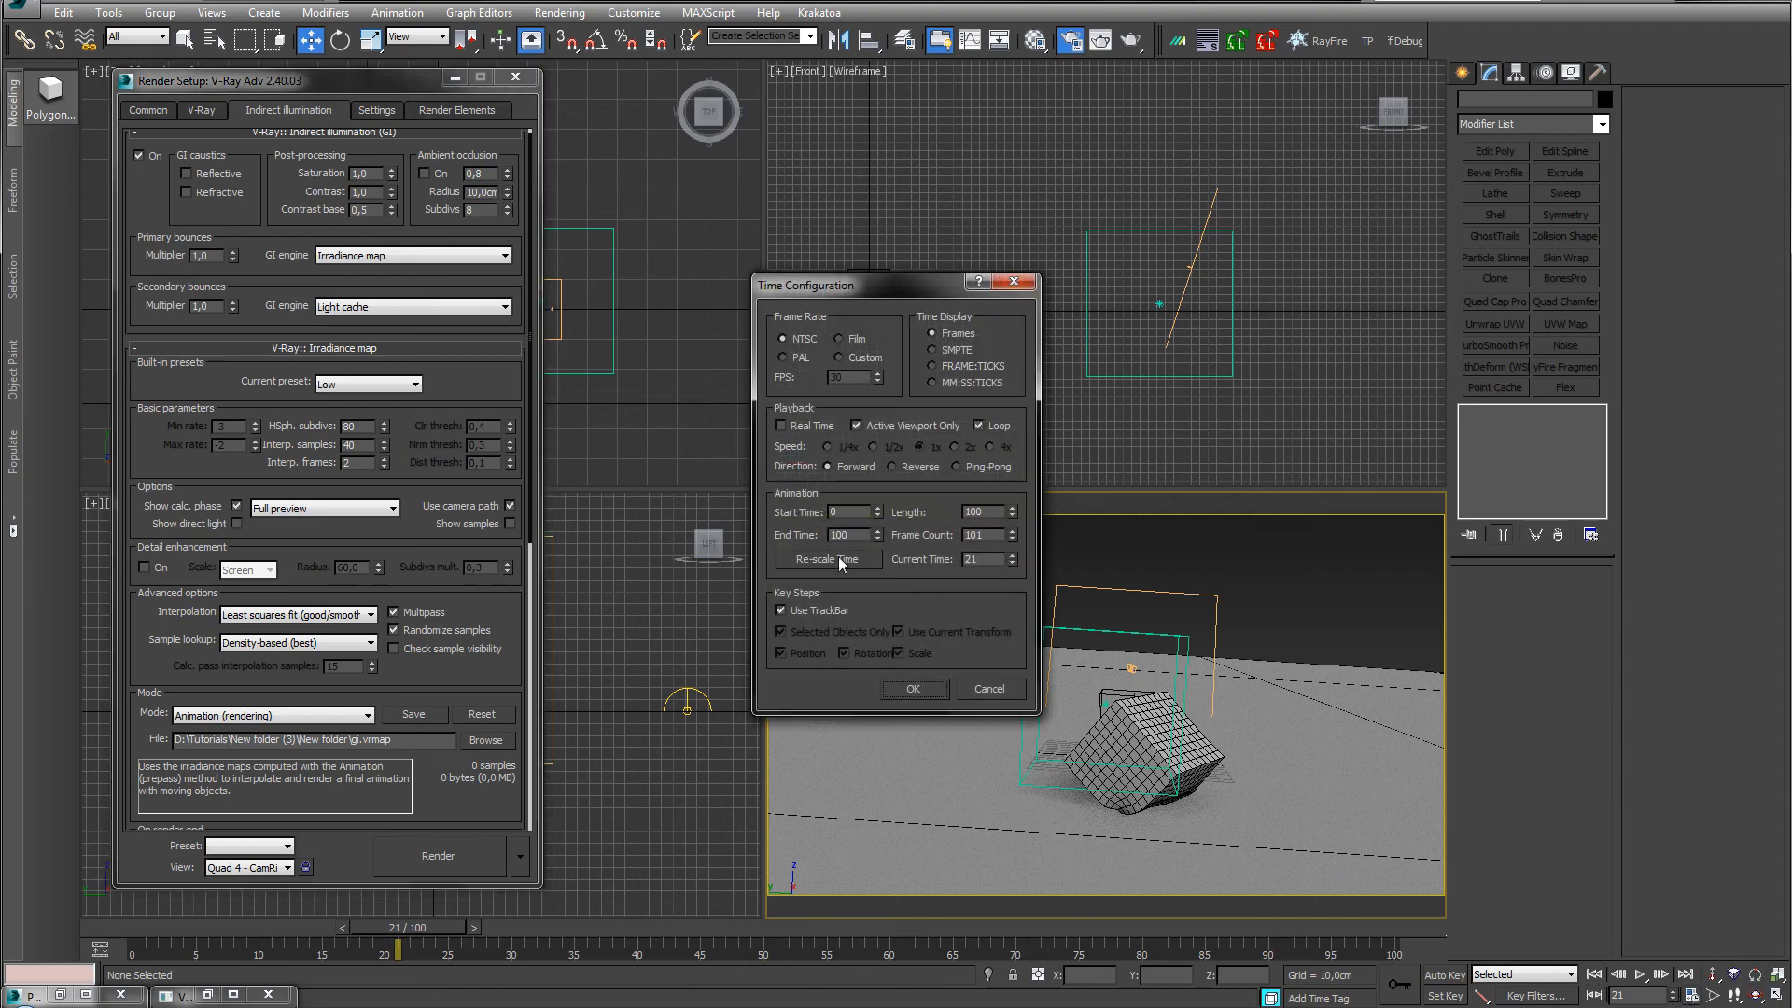
click(877, 517)
click(877, 517)
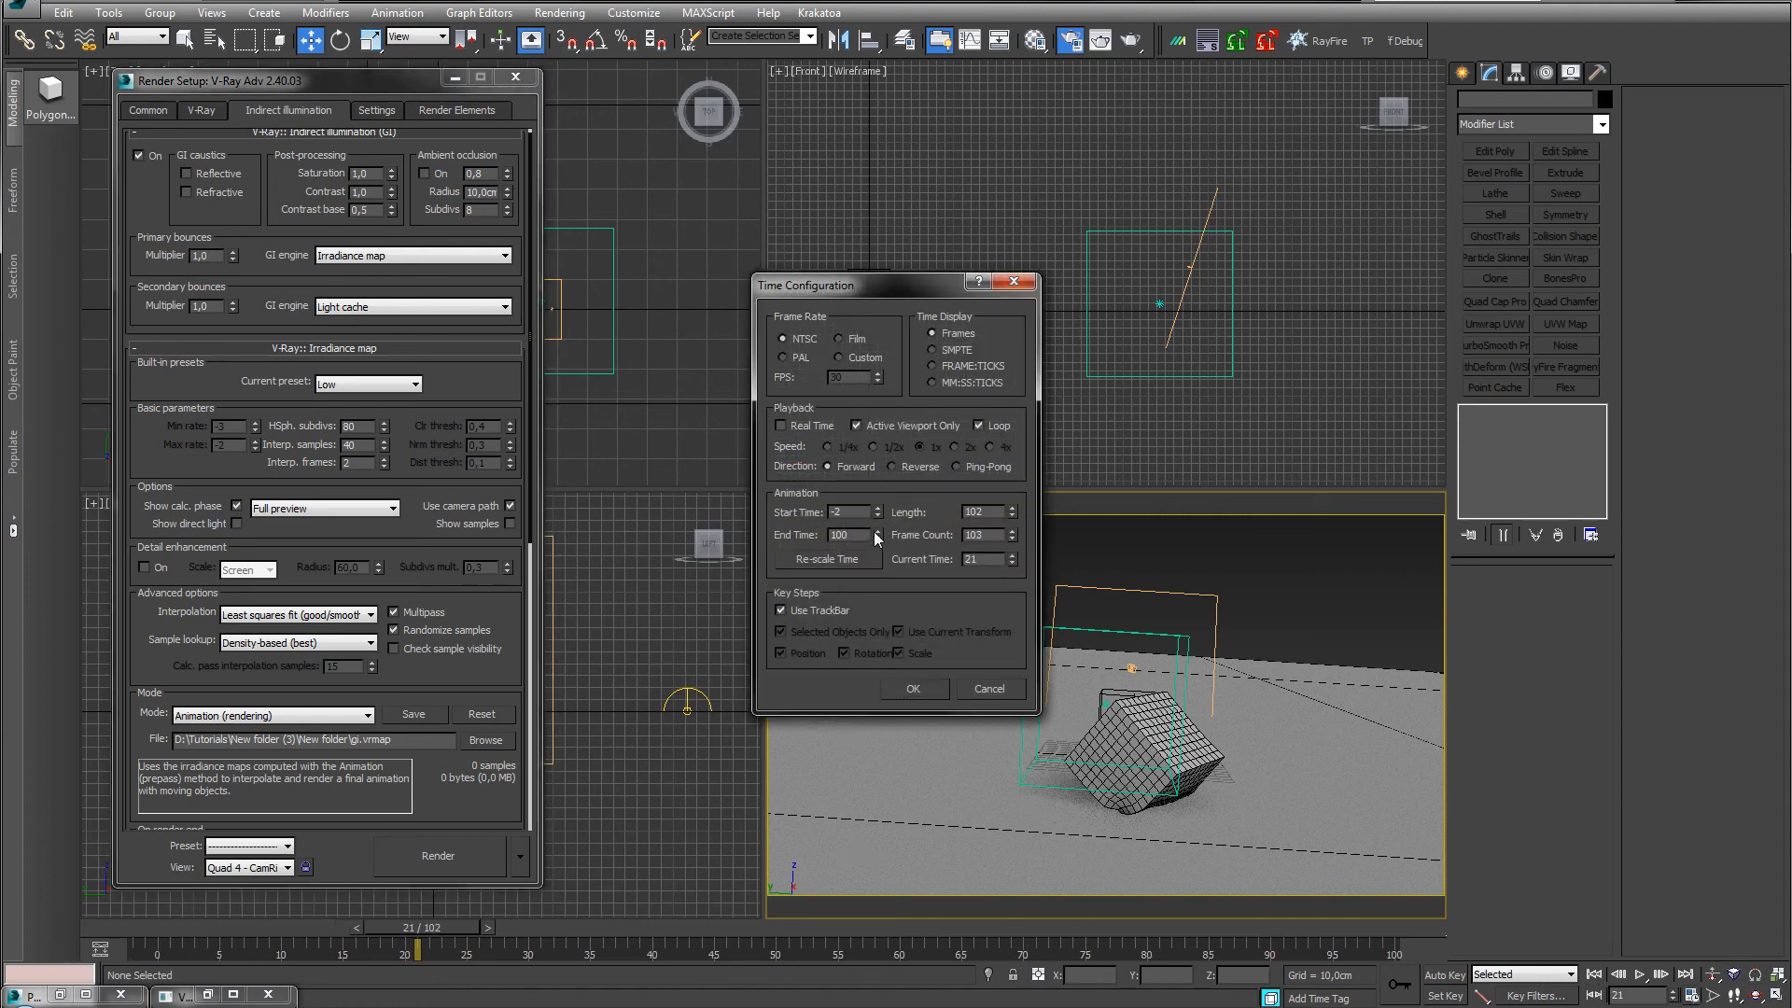
click(877, 530)
click(877, 530)
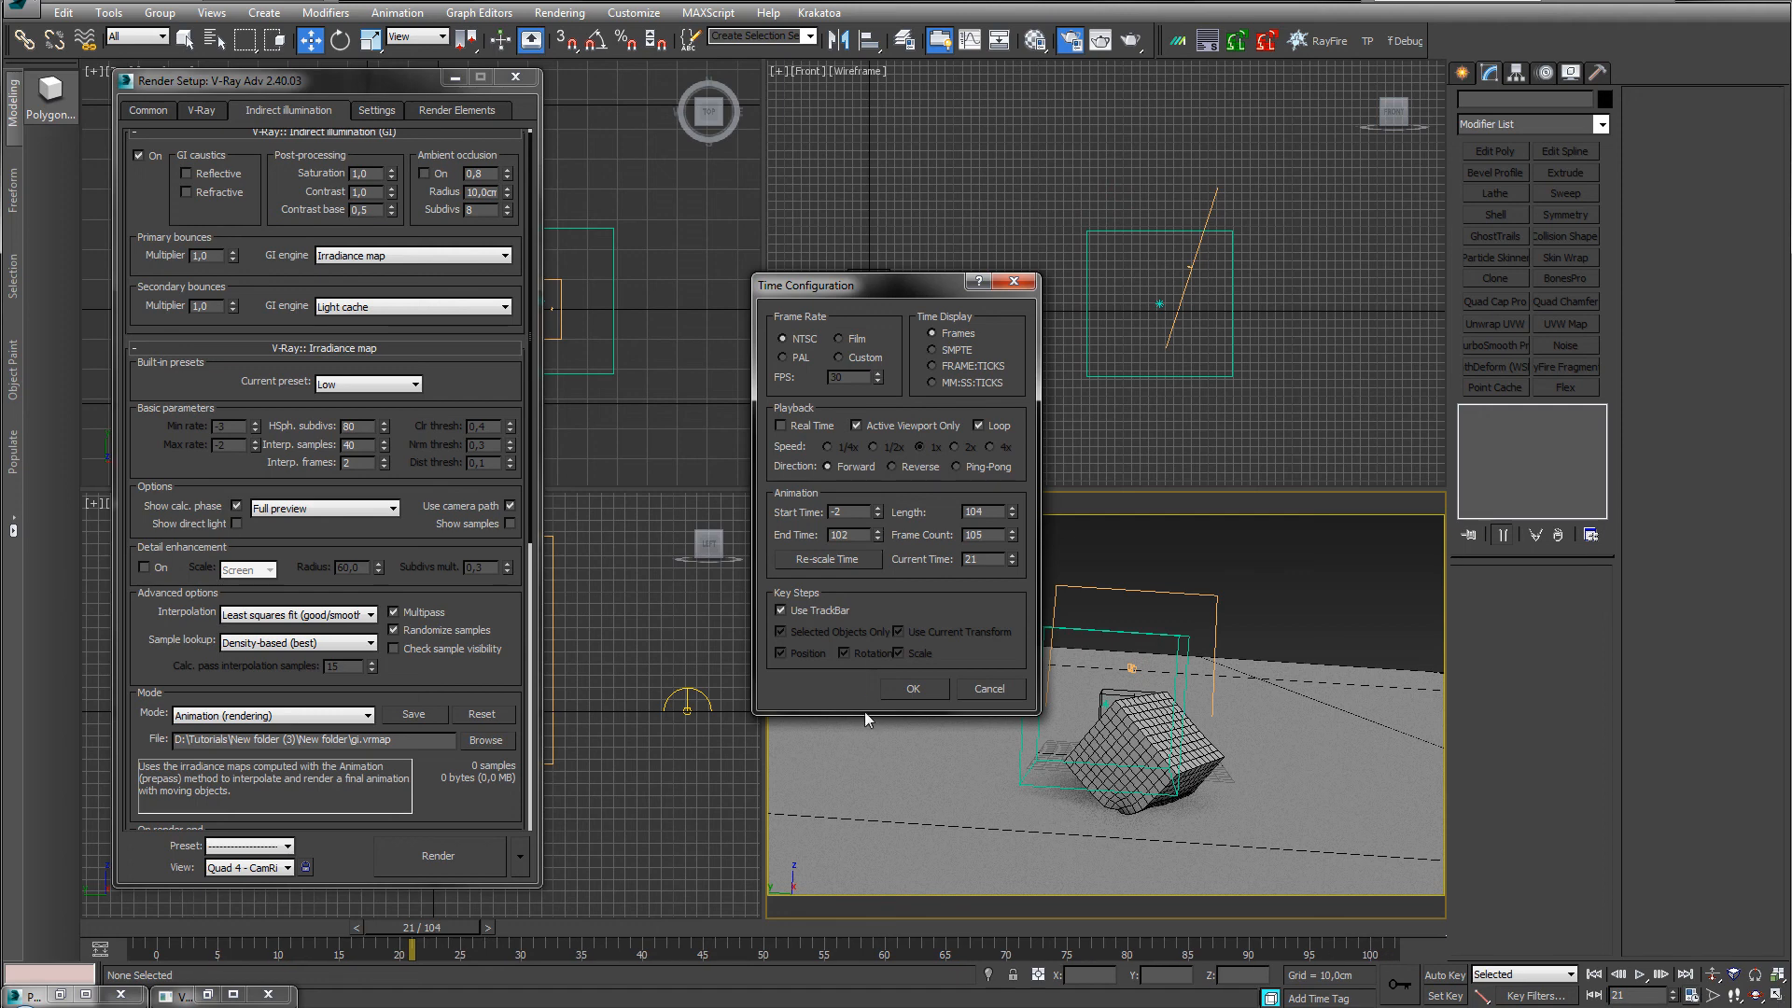
Restore the animation range to start time 0 and end time 100, and accept the time configuration.
click(877, 508)
click(877, 509)
click(878, 538)
click(877, 538)
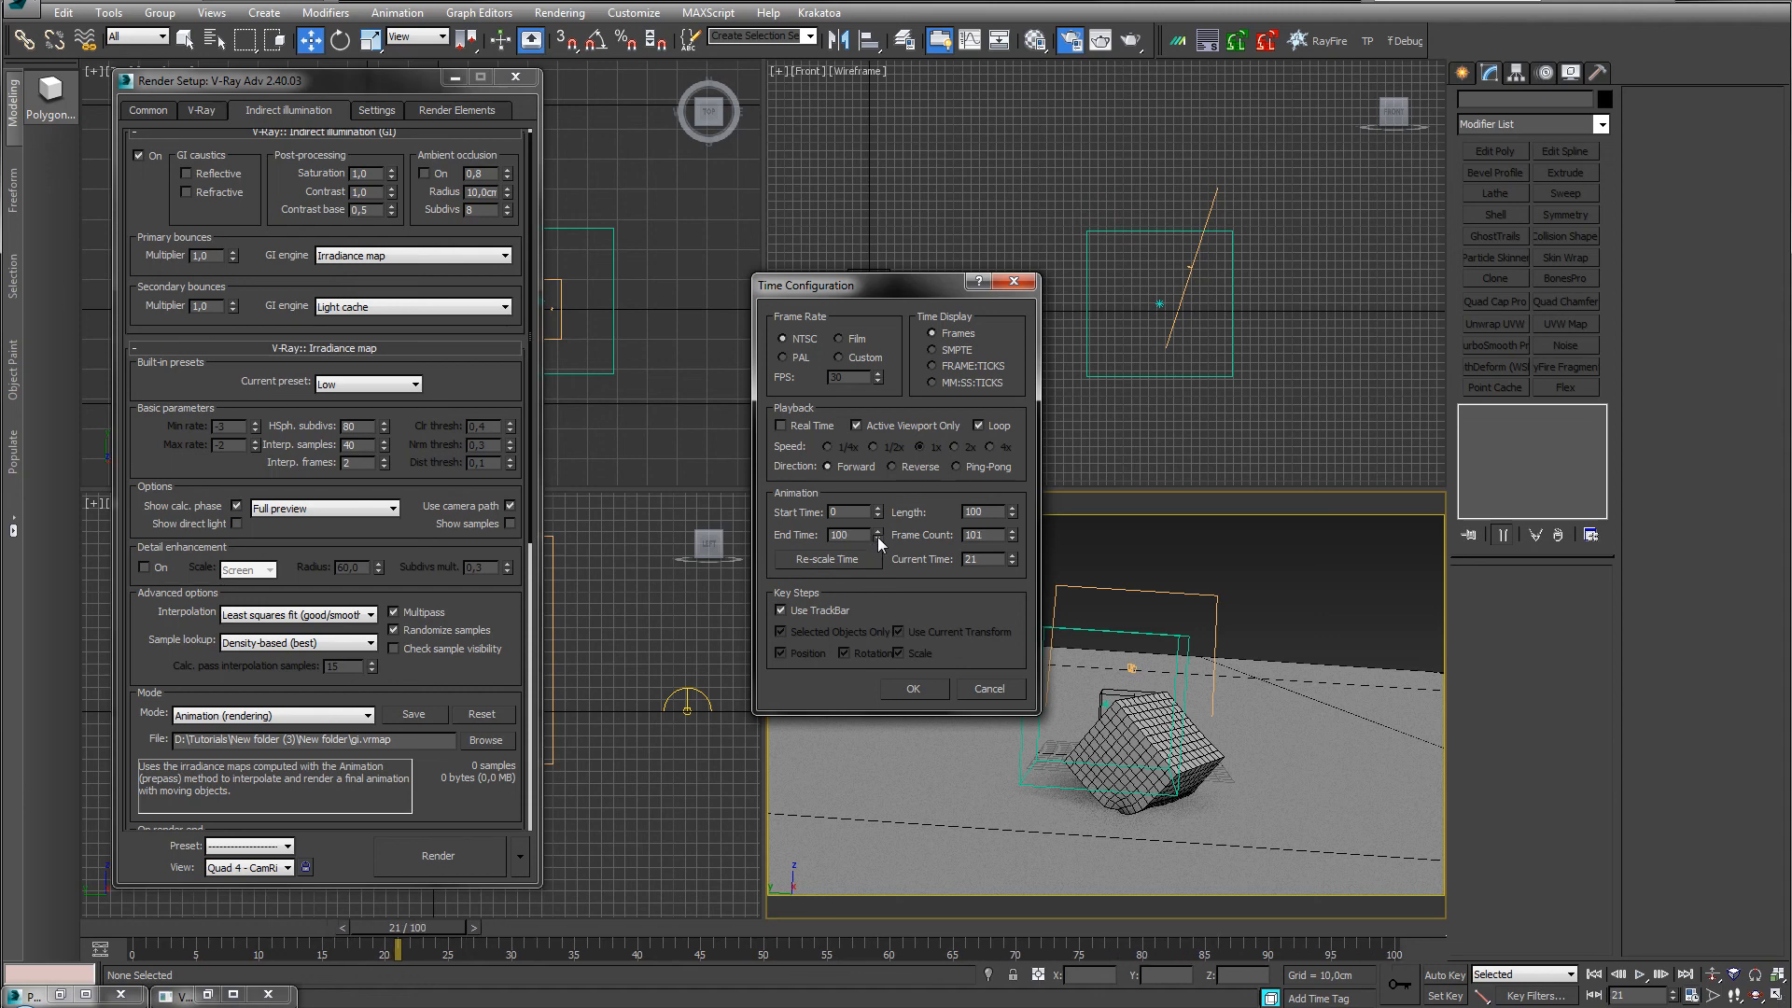
click(912, 687)
Try None as the GI engine for secondary bounces, and set it back to Light cache.
drag(387, 541, 394, 631)
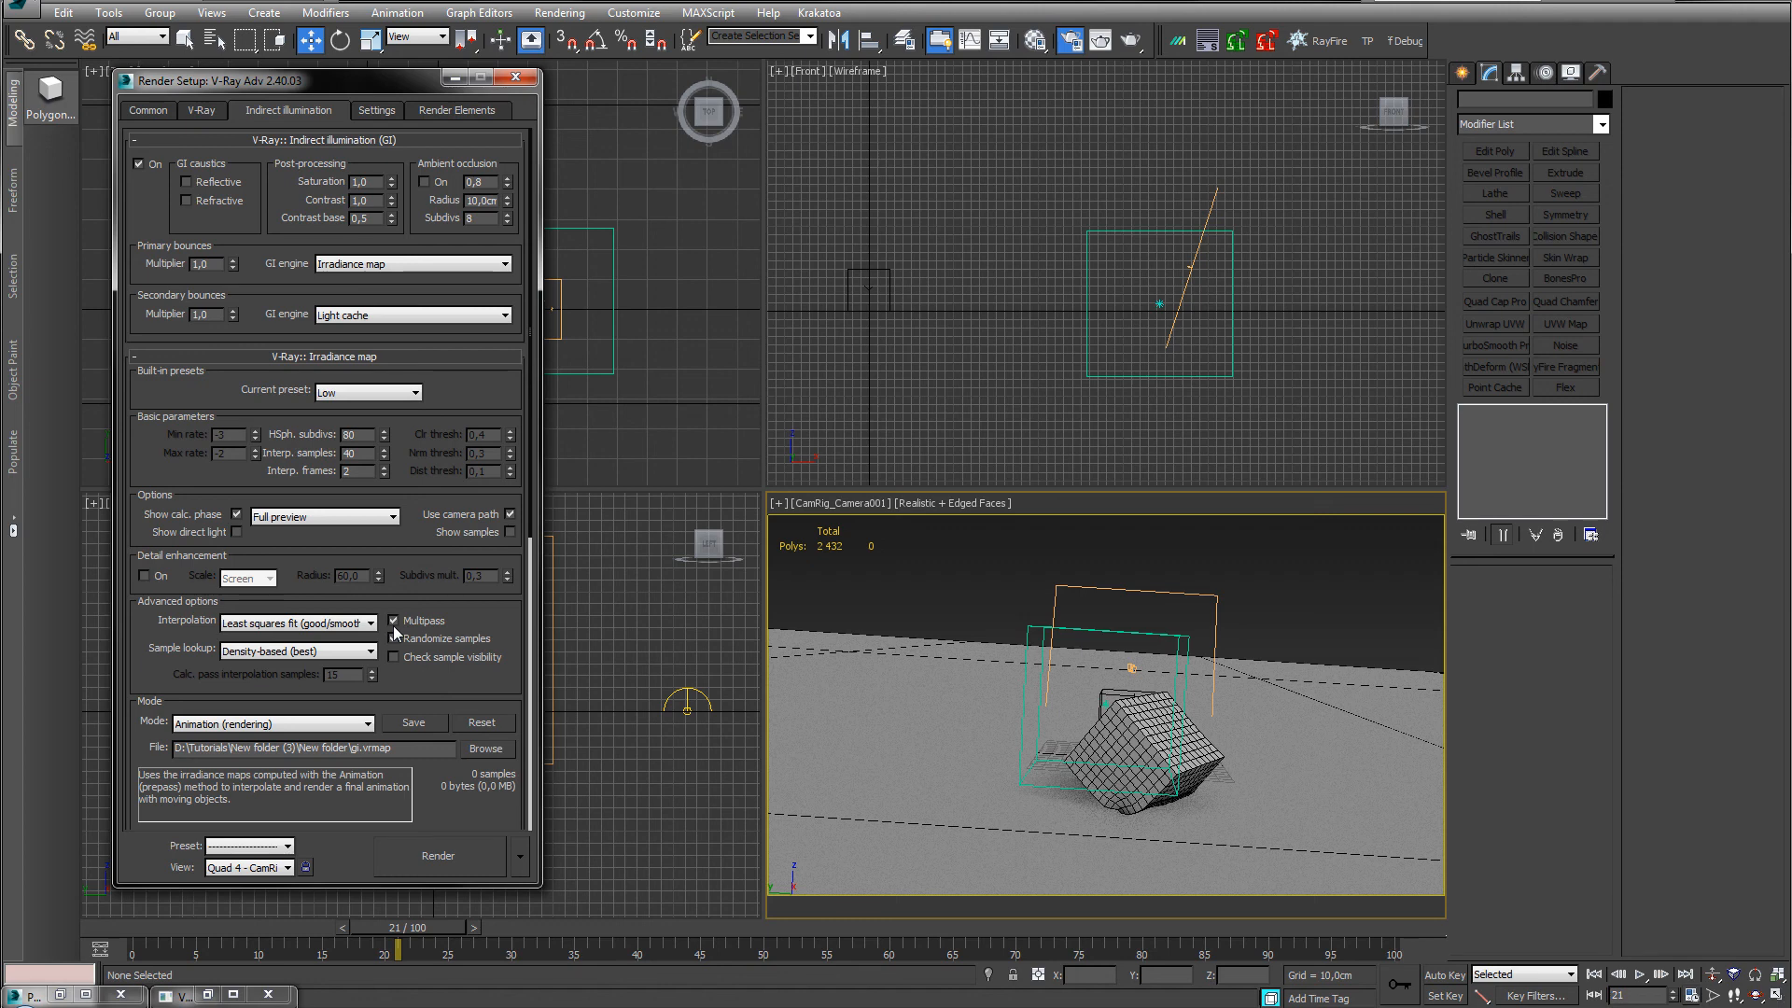
click(393, 638)
scroll(407, 546, down, 3)
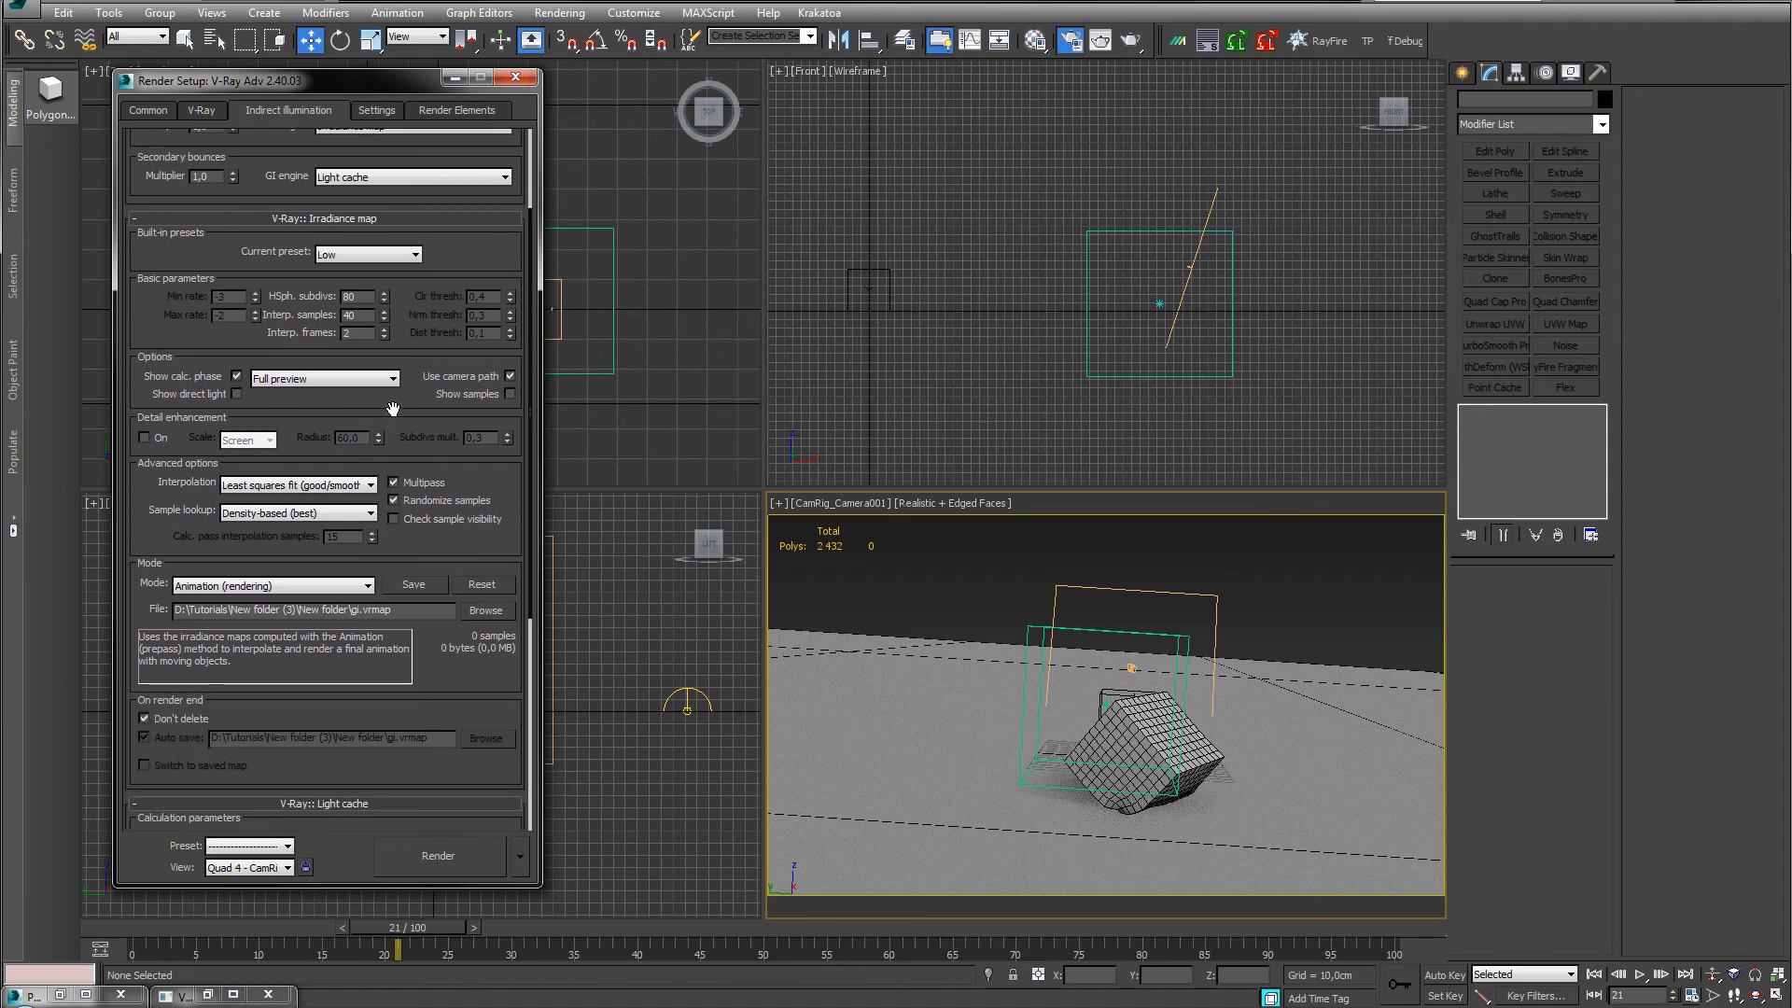
scroll(440, 373, down, 8)
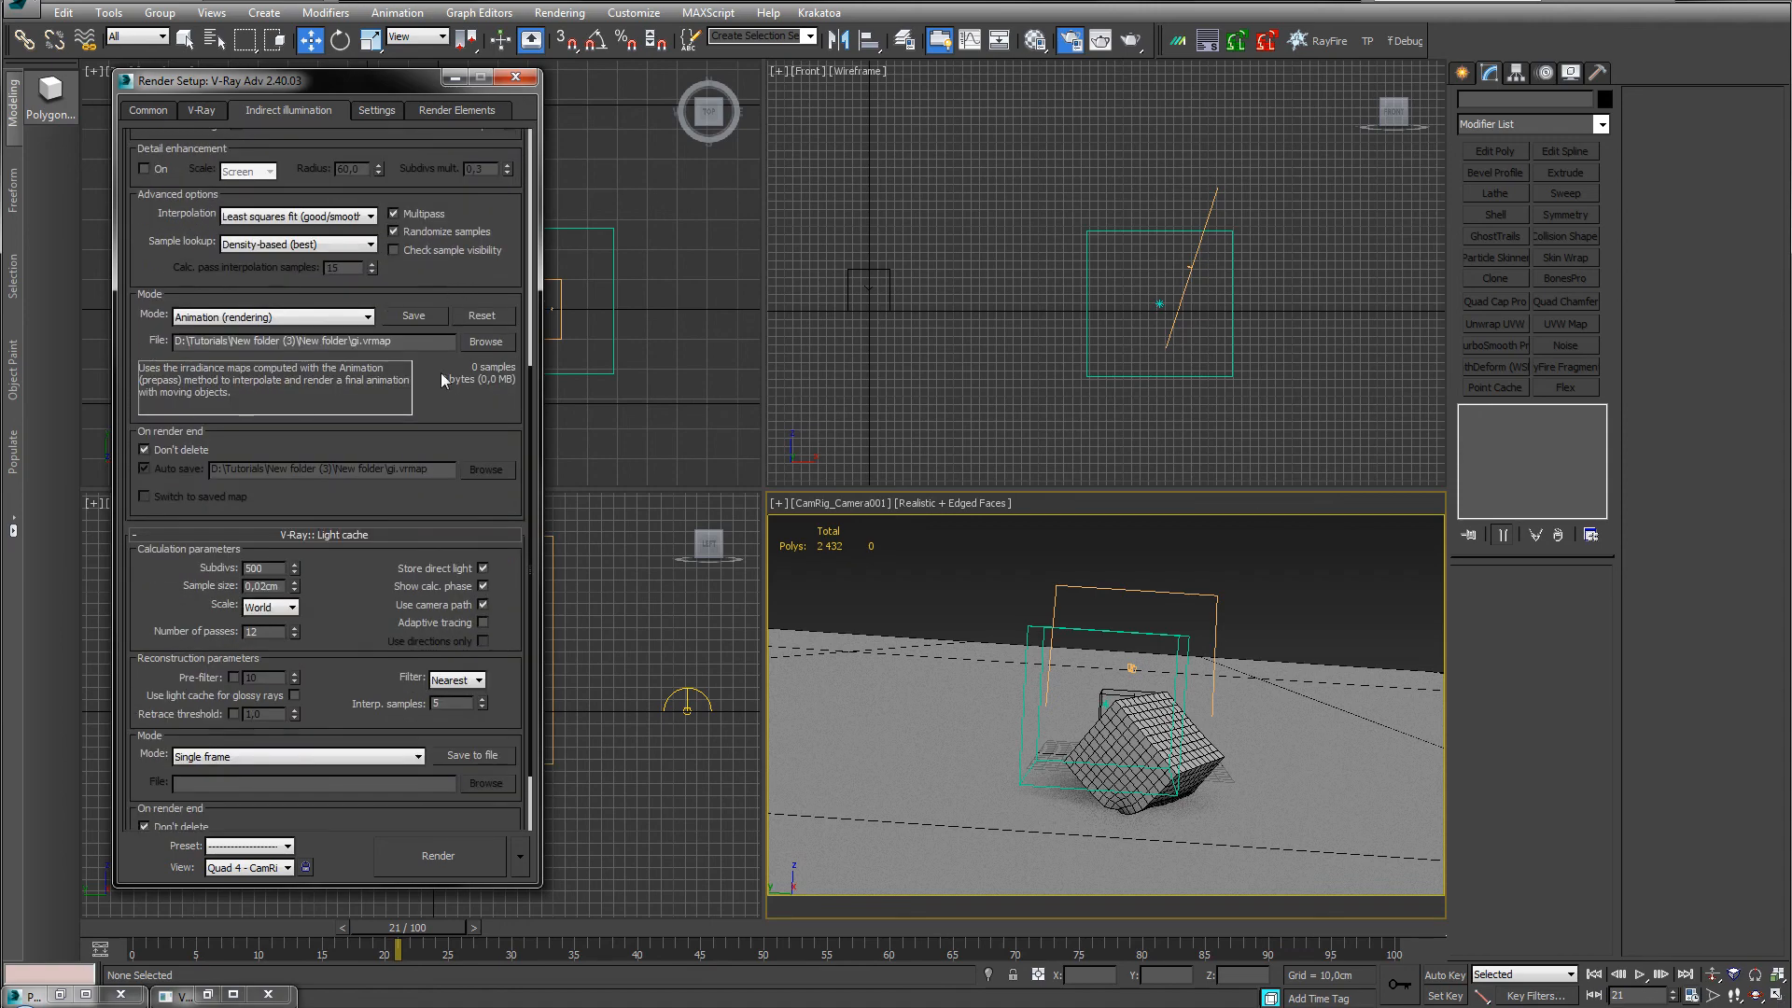
scroll(442, 299, up, 10)
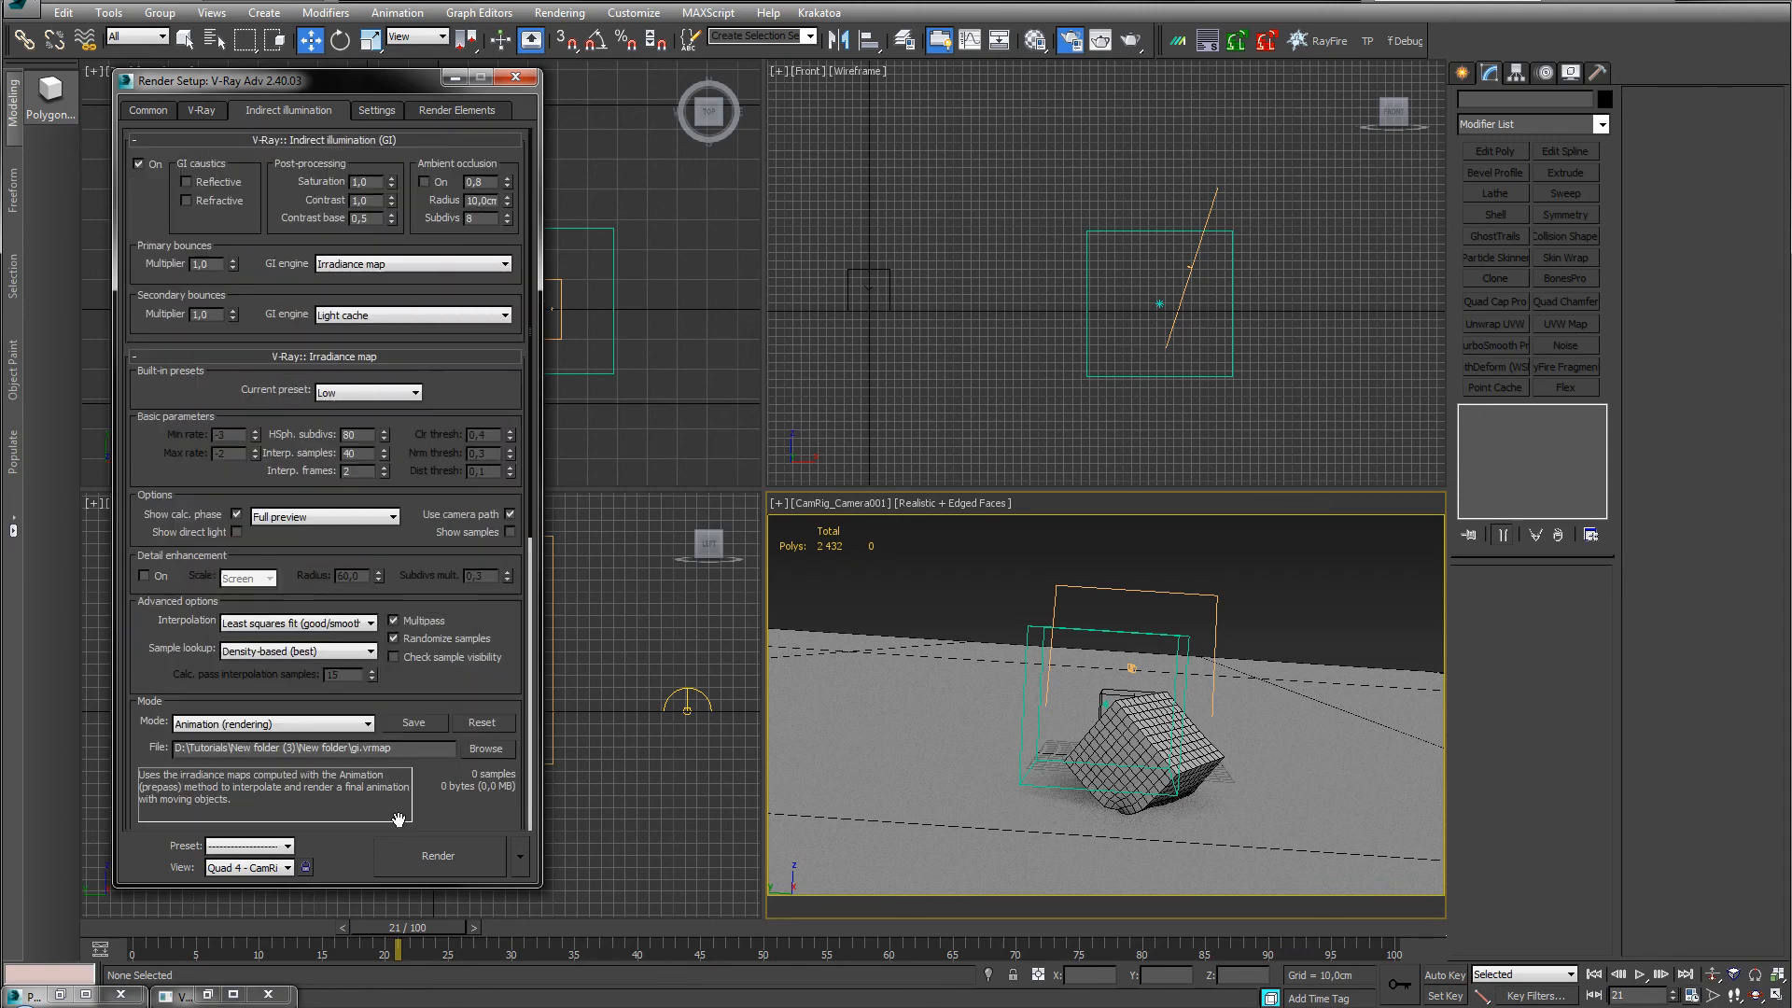
click(372, 316)
click(370, 332)
scroll(467, 411, down, 3)
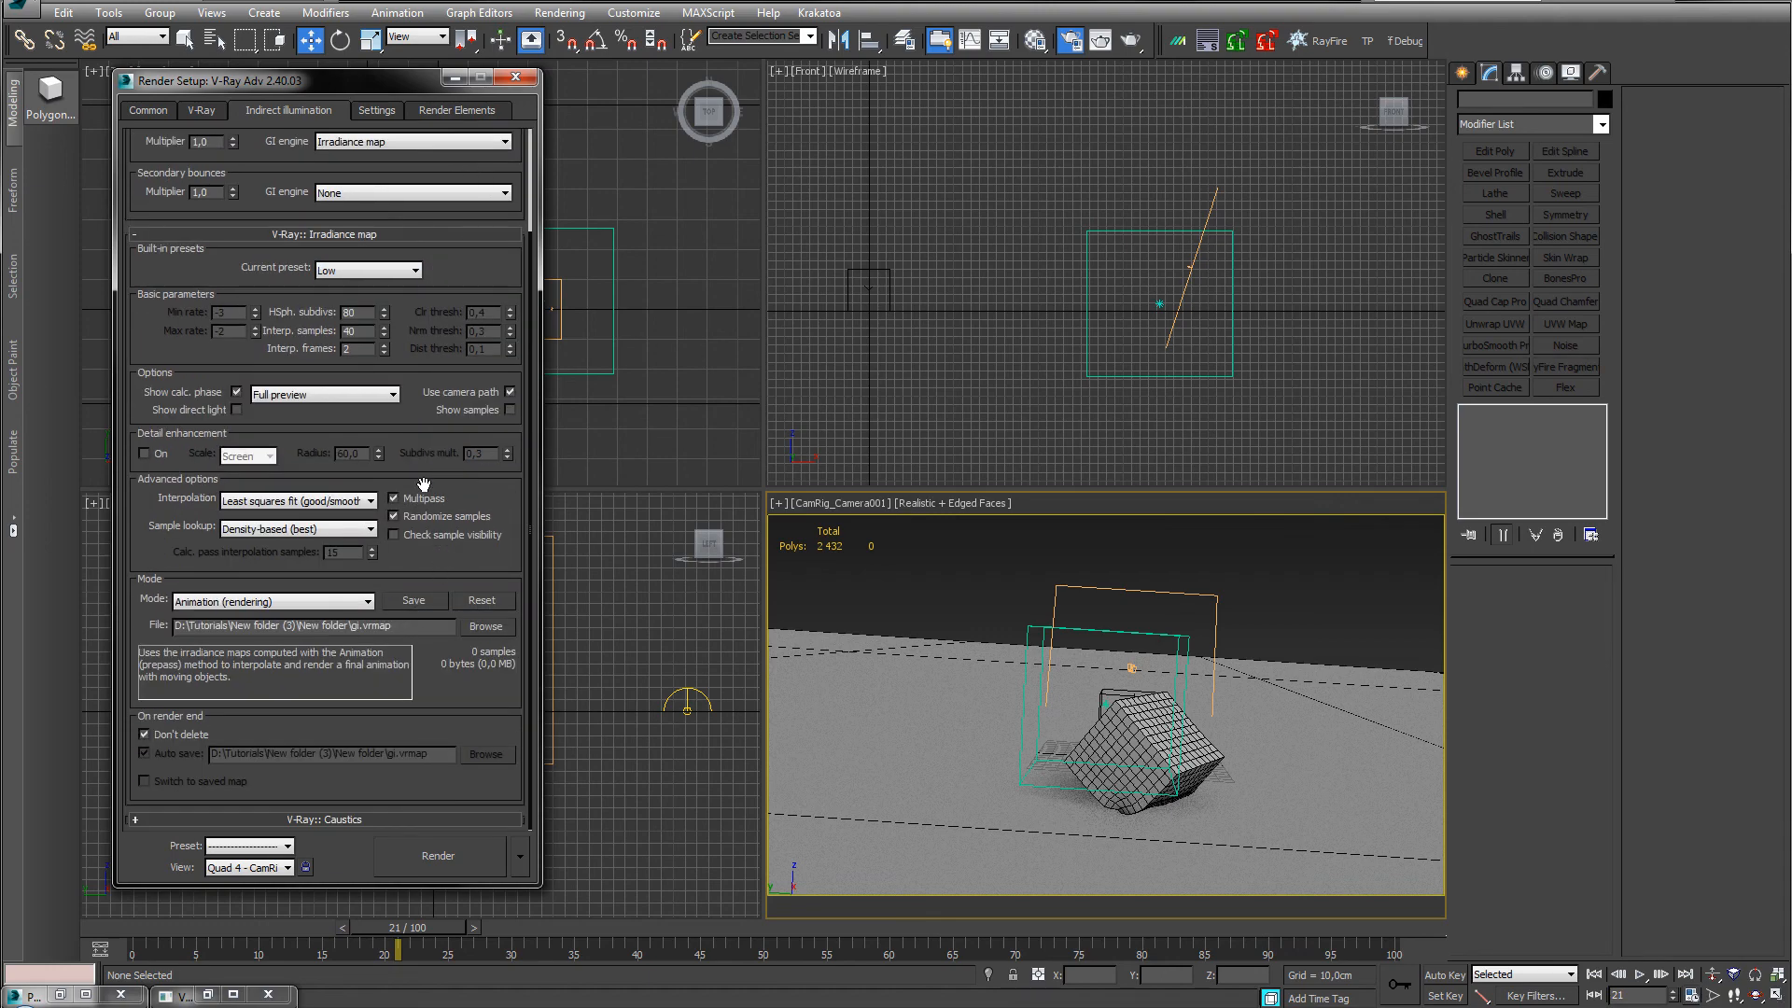
scroll(401, 328, up, 3)
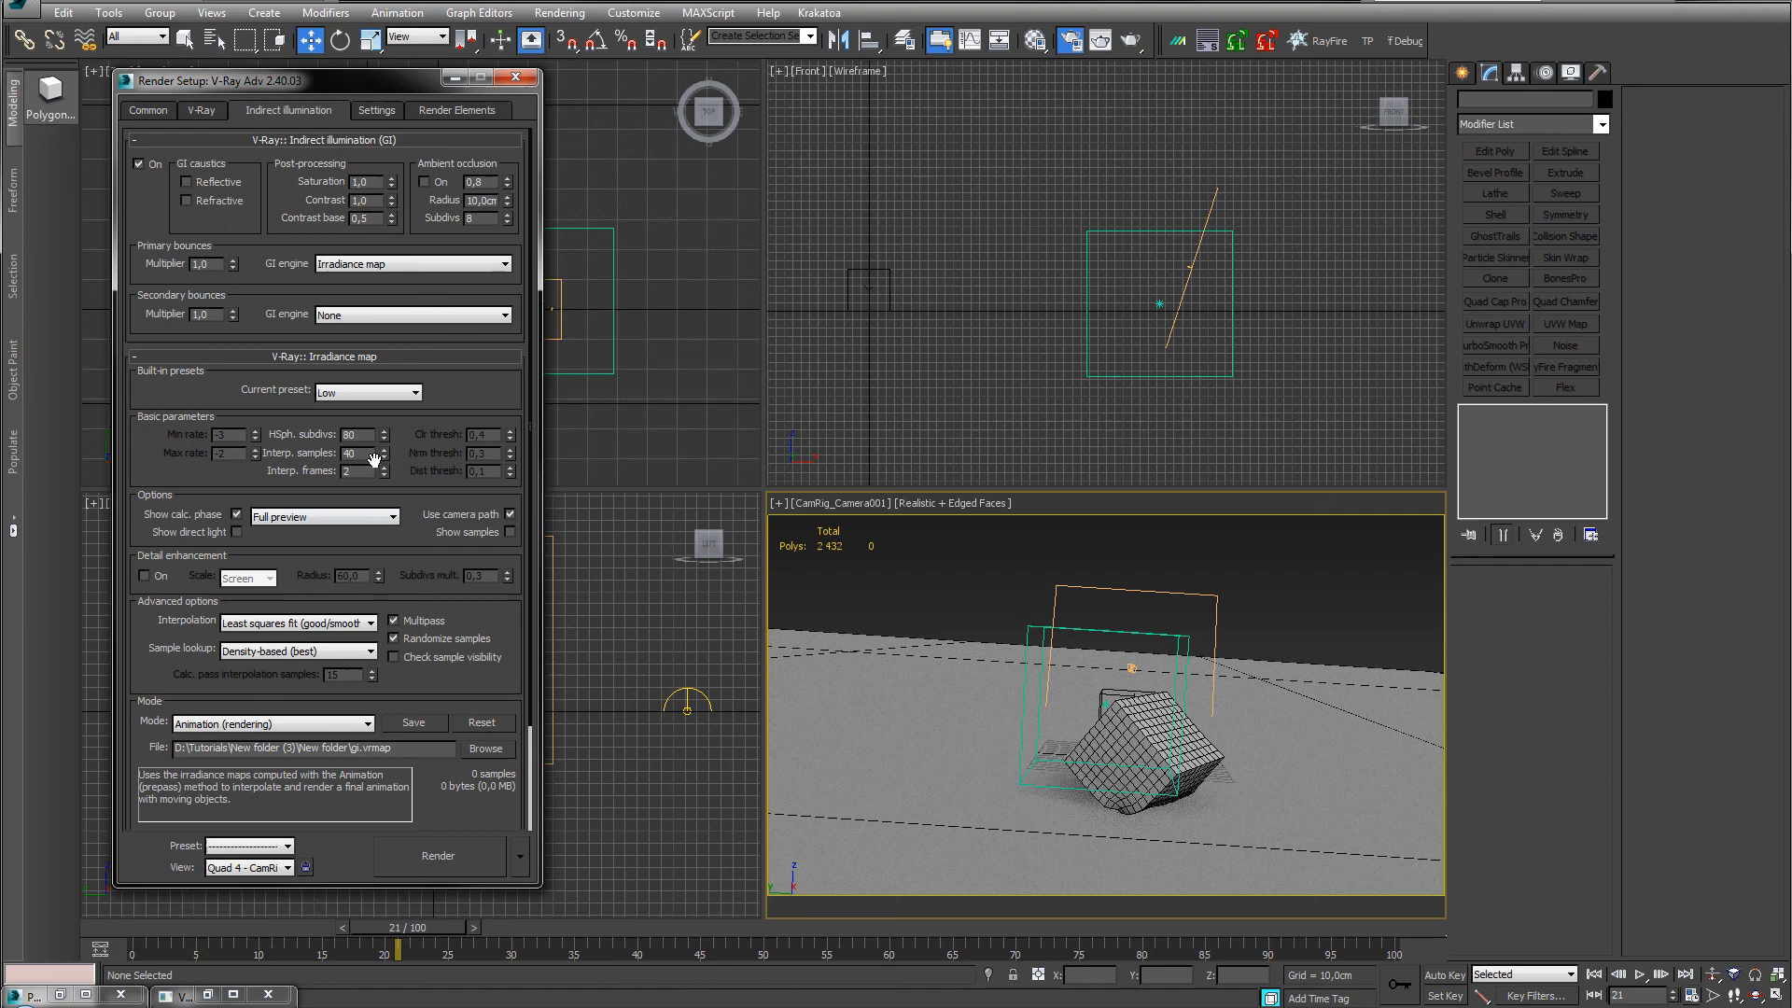
click(371, 316)
click(360, 368)
Check the light cache settings and set the secondary bounces GI engine to None.
scroll(409, 554, down, 7)
scroll(456, 551, down, 3)
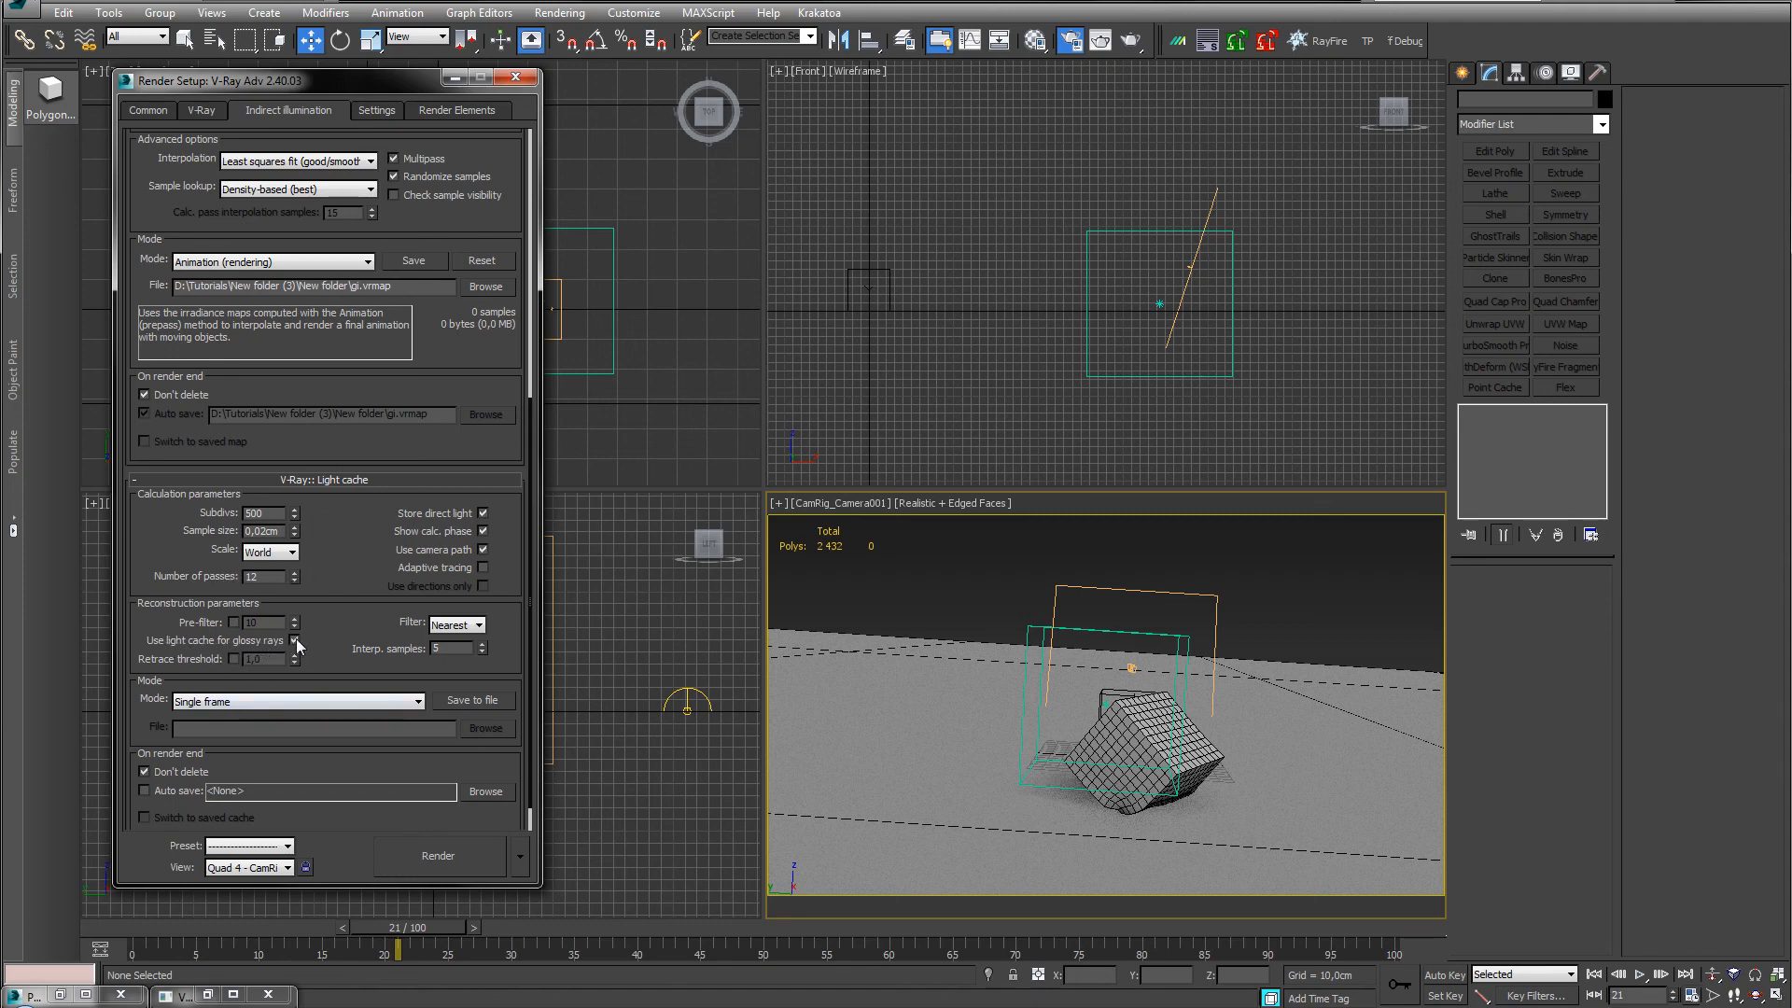
scroll(374, 523, up, 4)
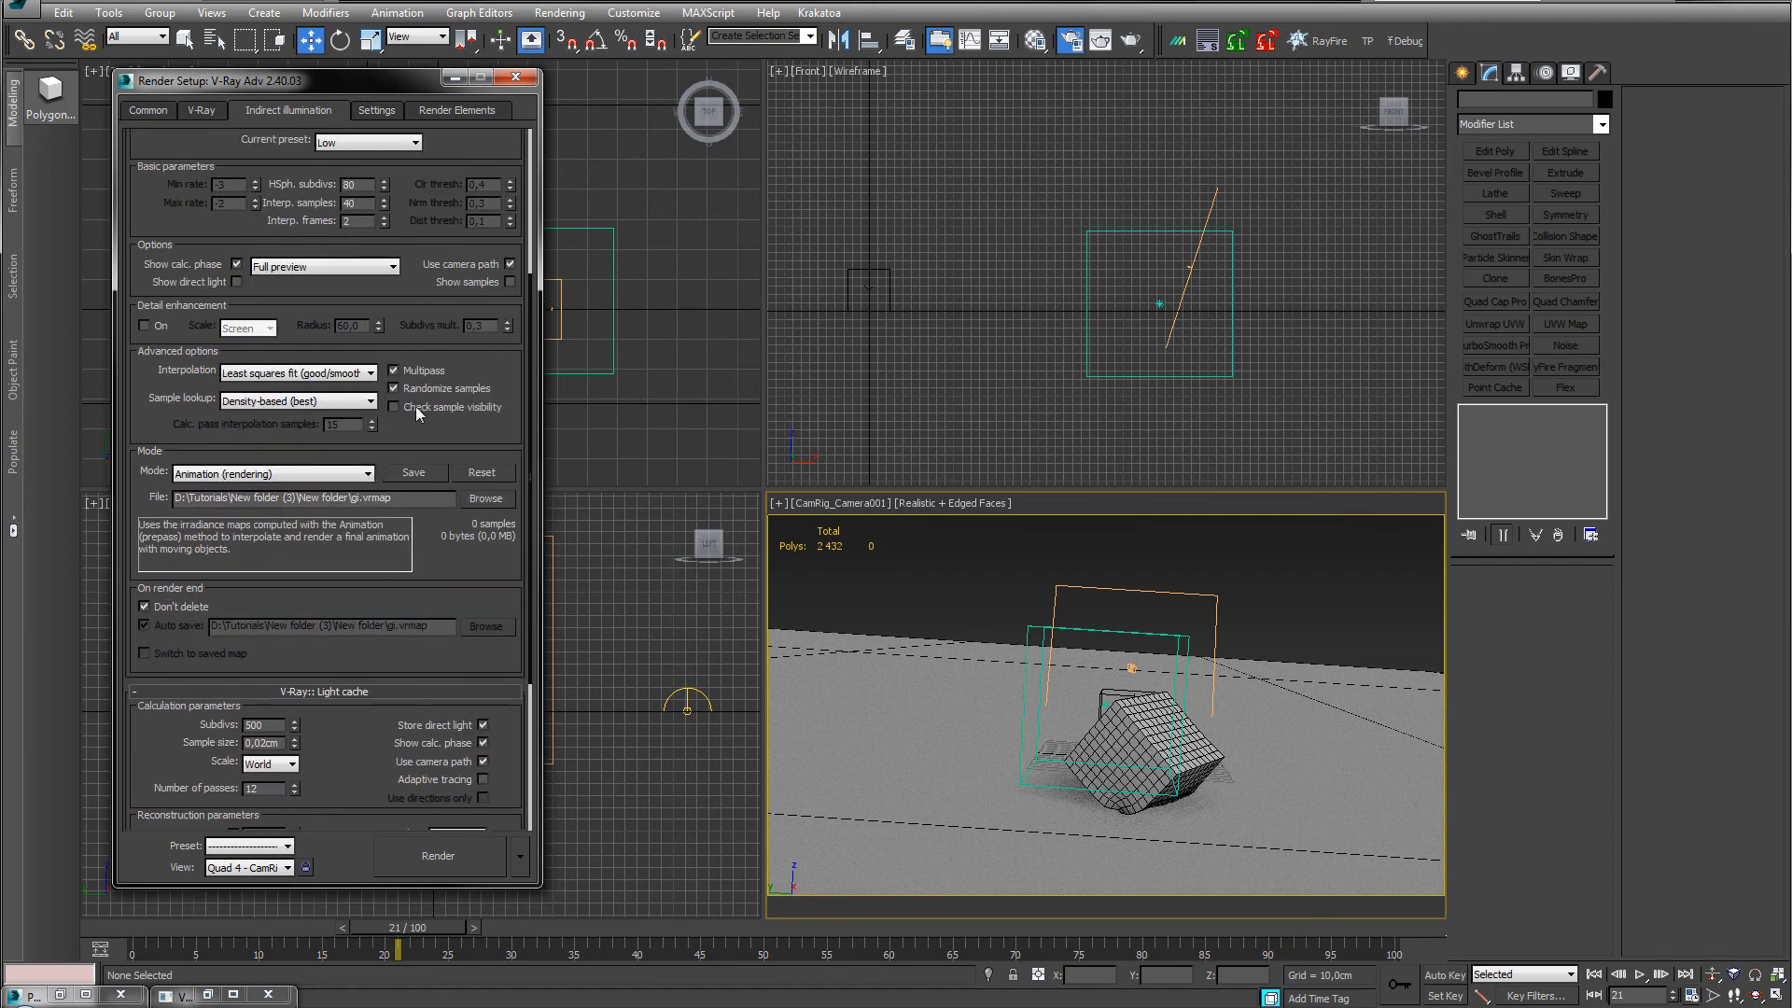
scroll(495, 356, up, 5)
click(383, 318)
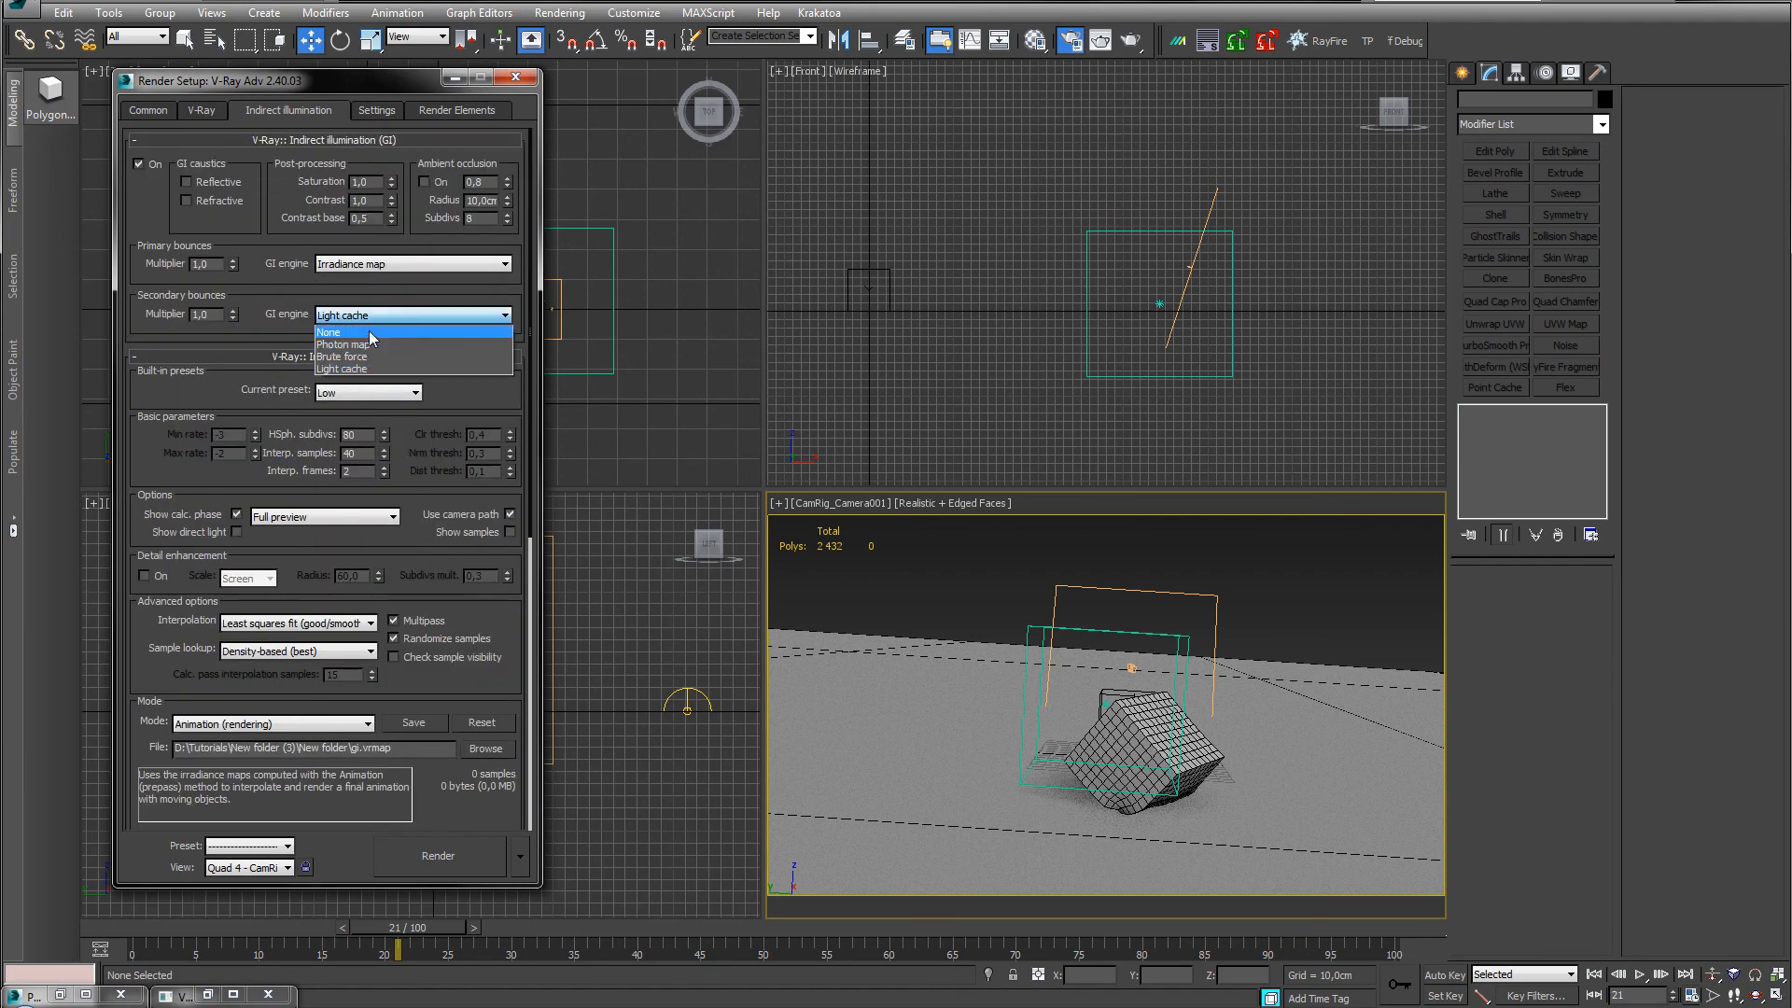
click(368, 330)
Review the common render parameters for frame range, output size and render output, and close the render setup.
click(147, 111)
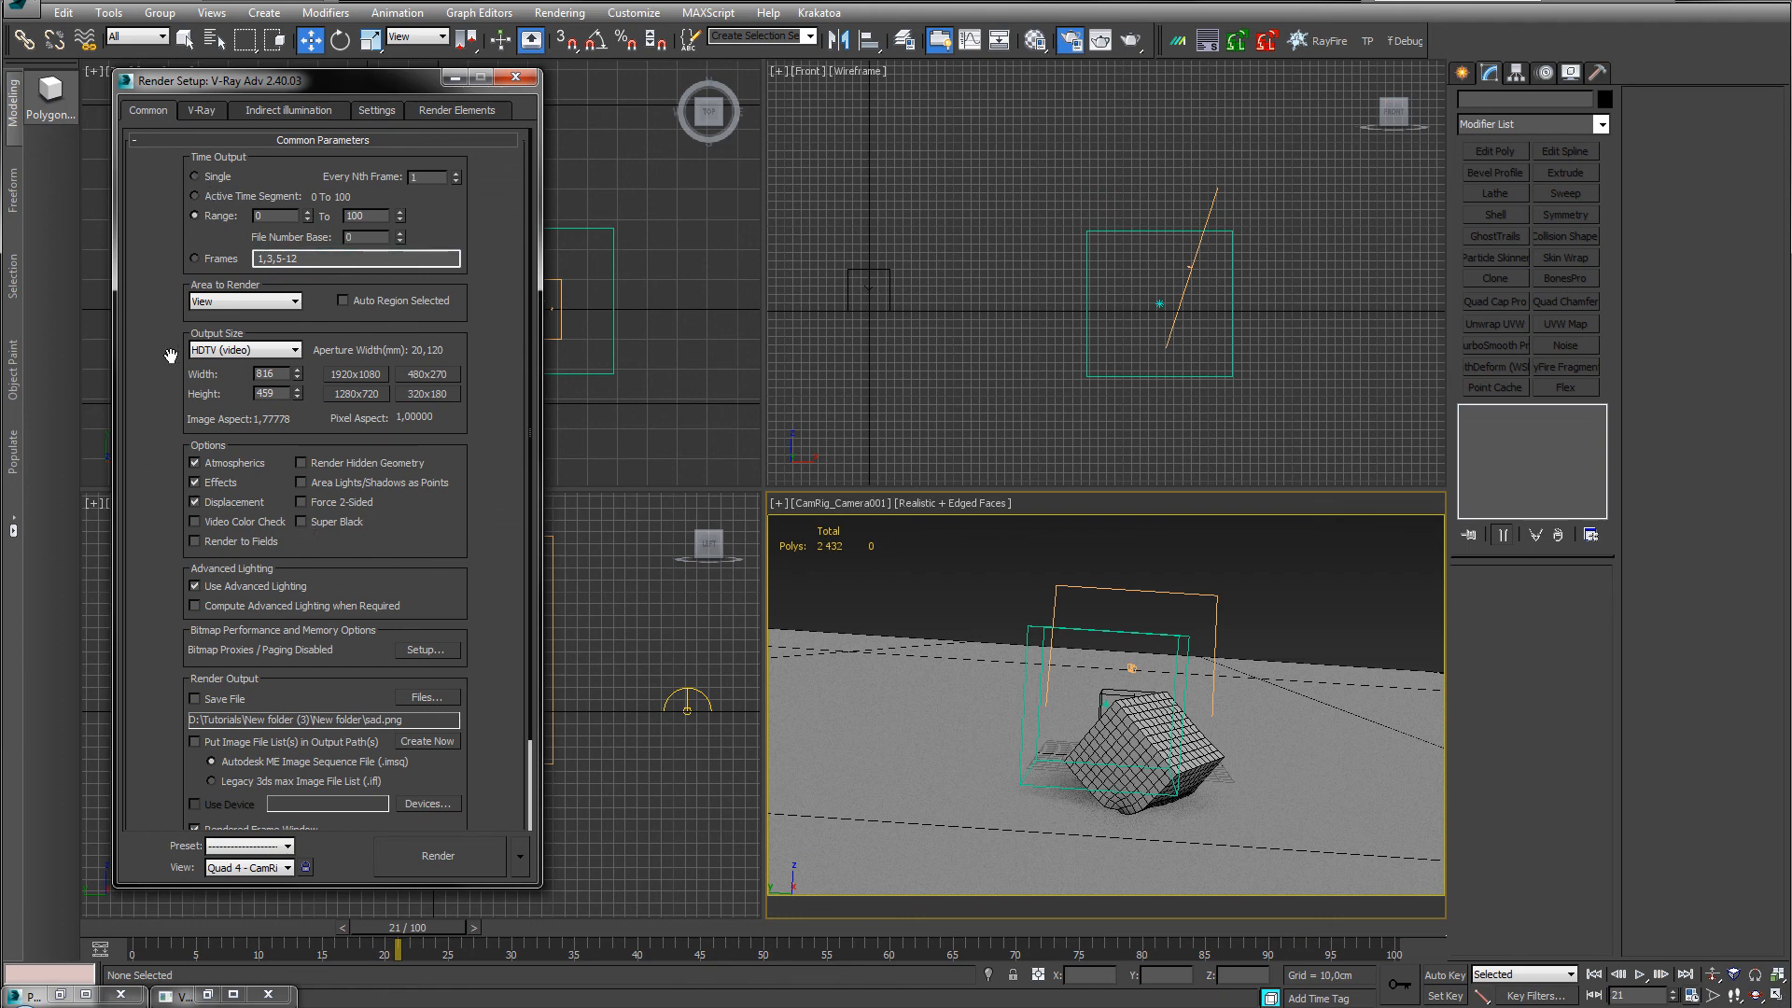
scroll(149, 503, down, 2)
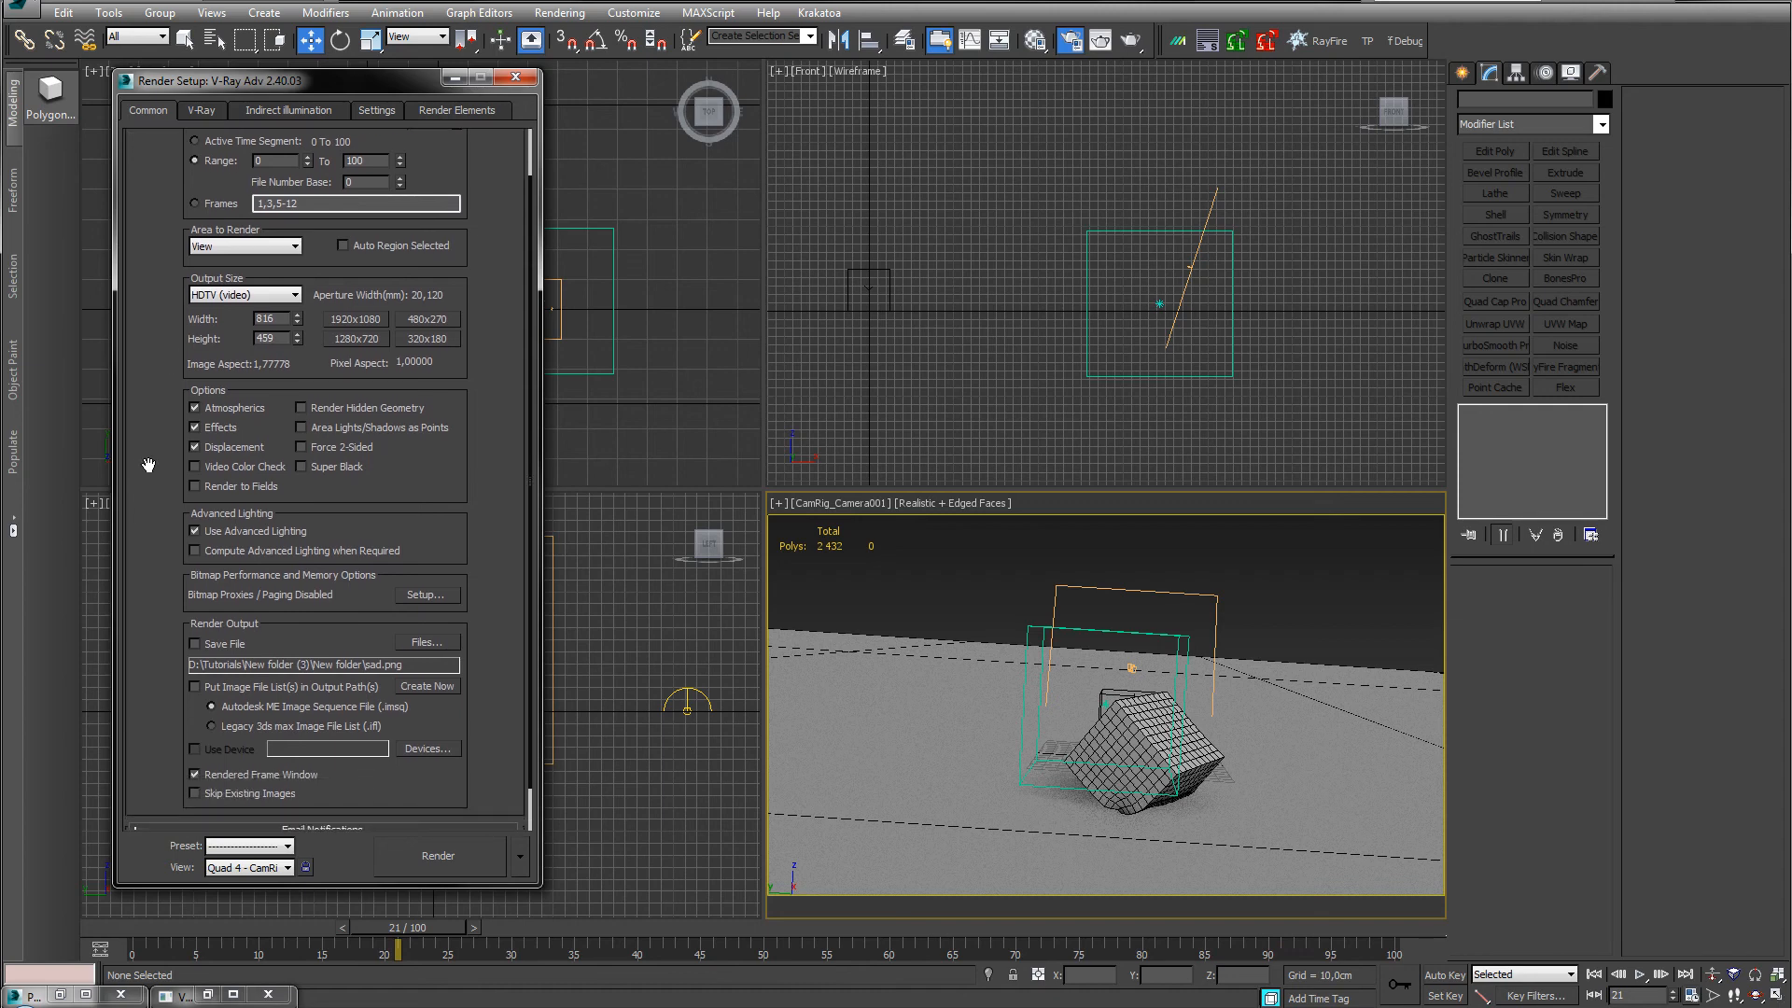
scroll(149, 548, down, 2)
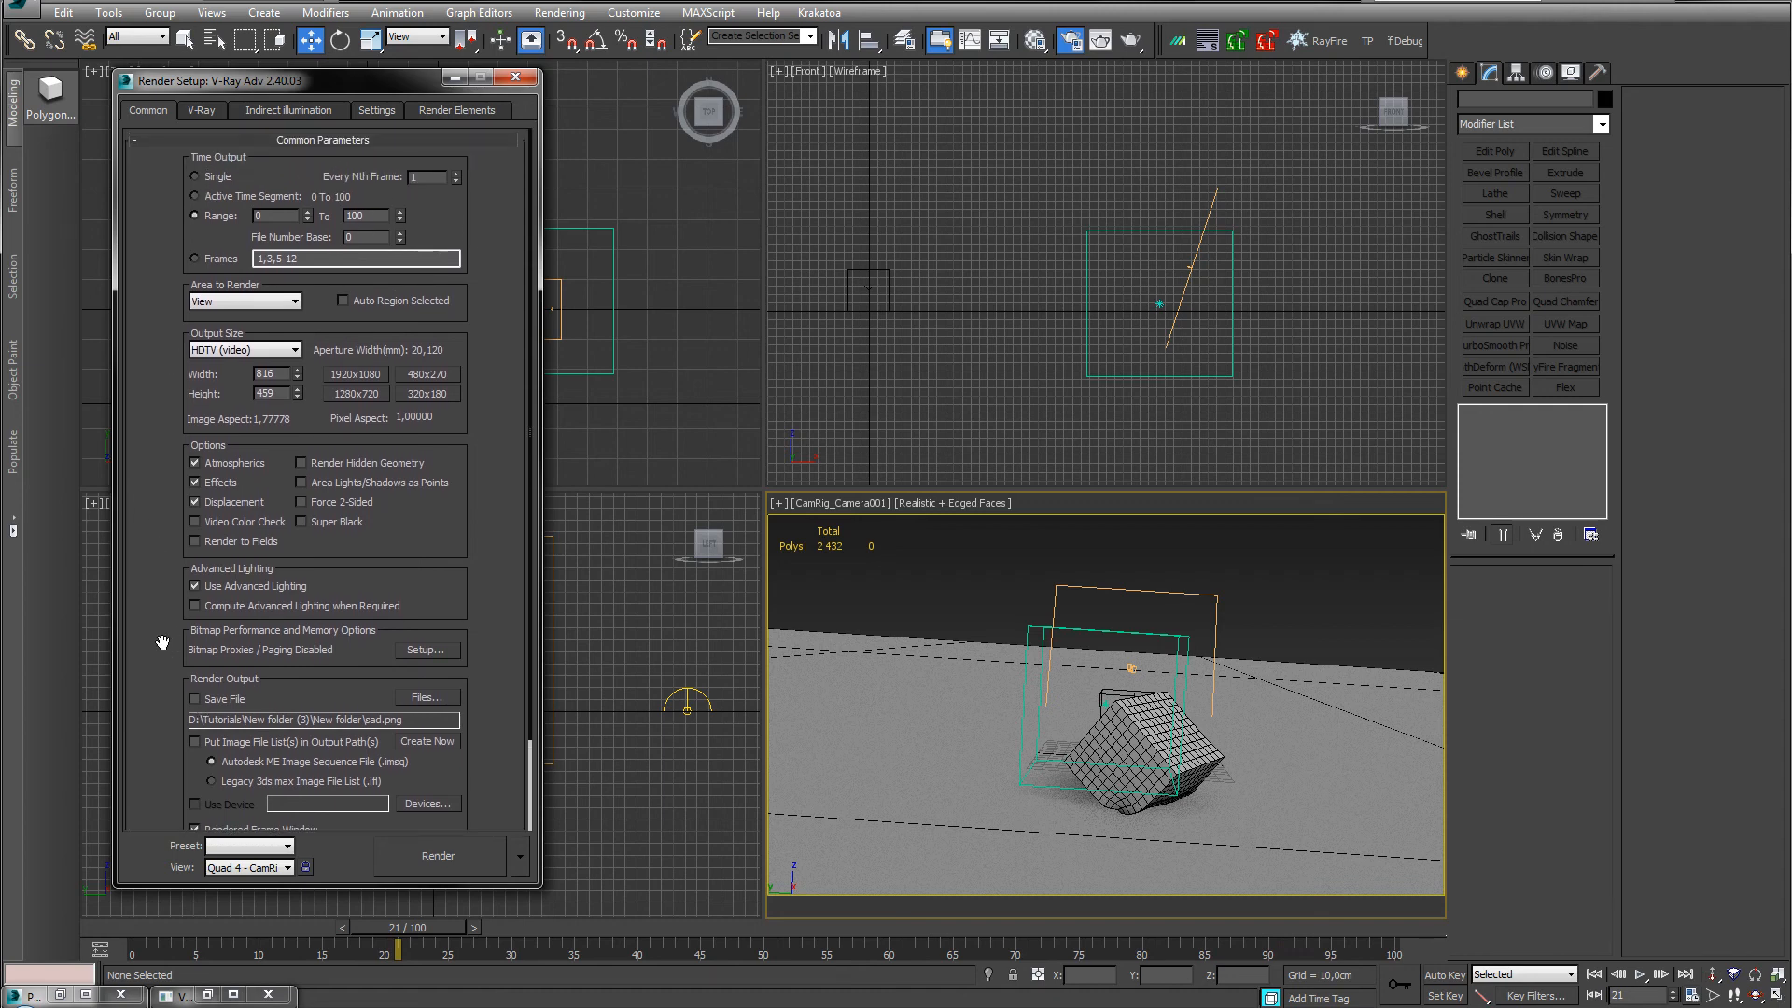
scroll(184, 318, up, 4)
click(515, 76)
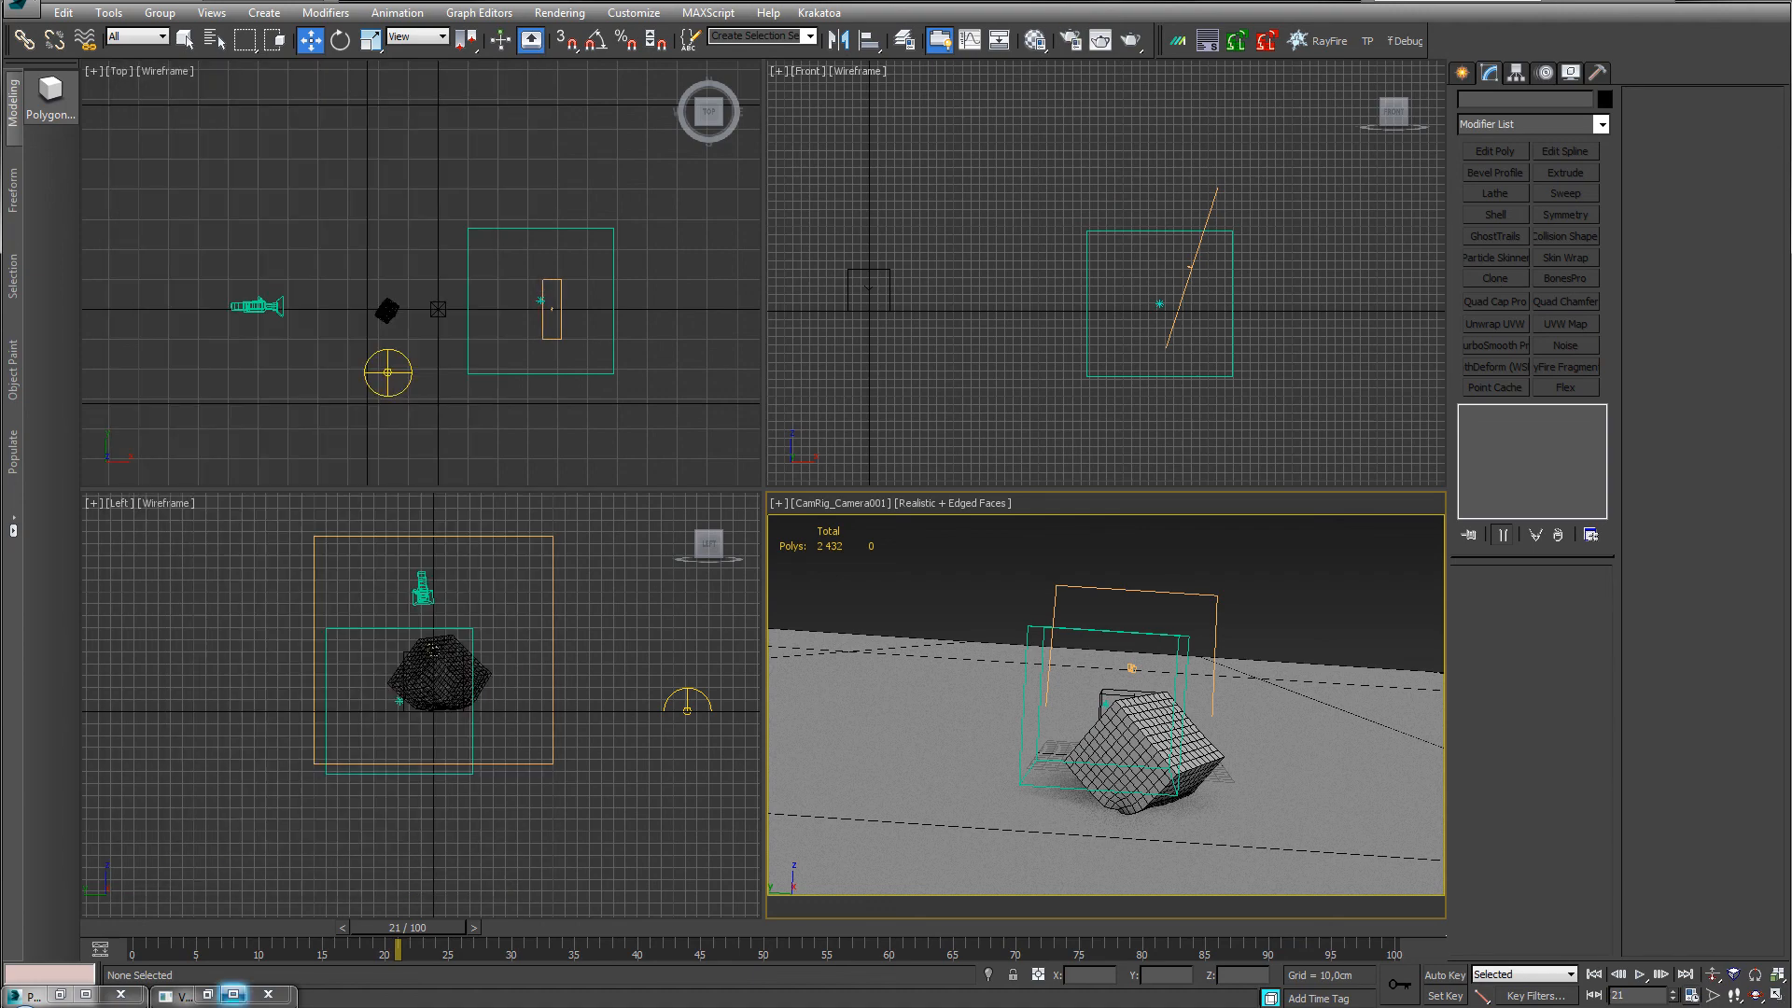
Move the time slider back to frame 0 with the Move tool active.
drag(405, 927, 279, 959)
key(Home)
key(w)
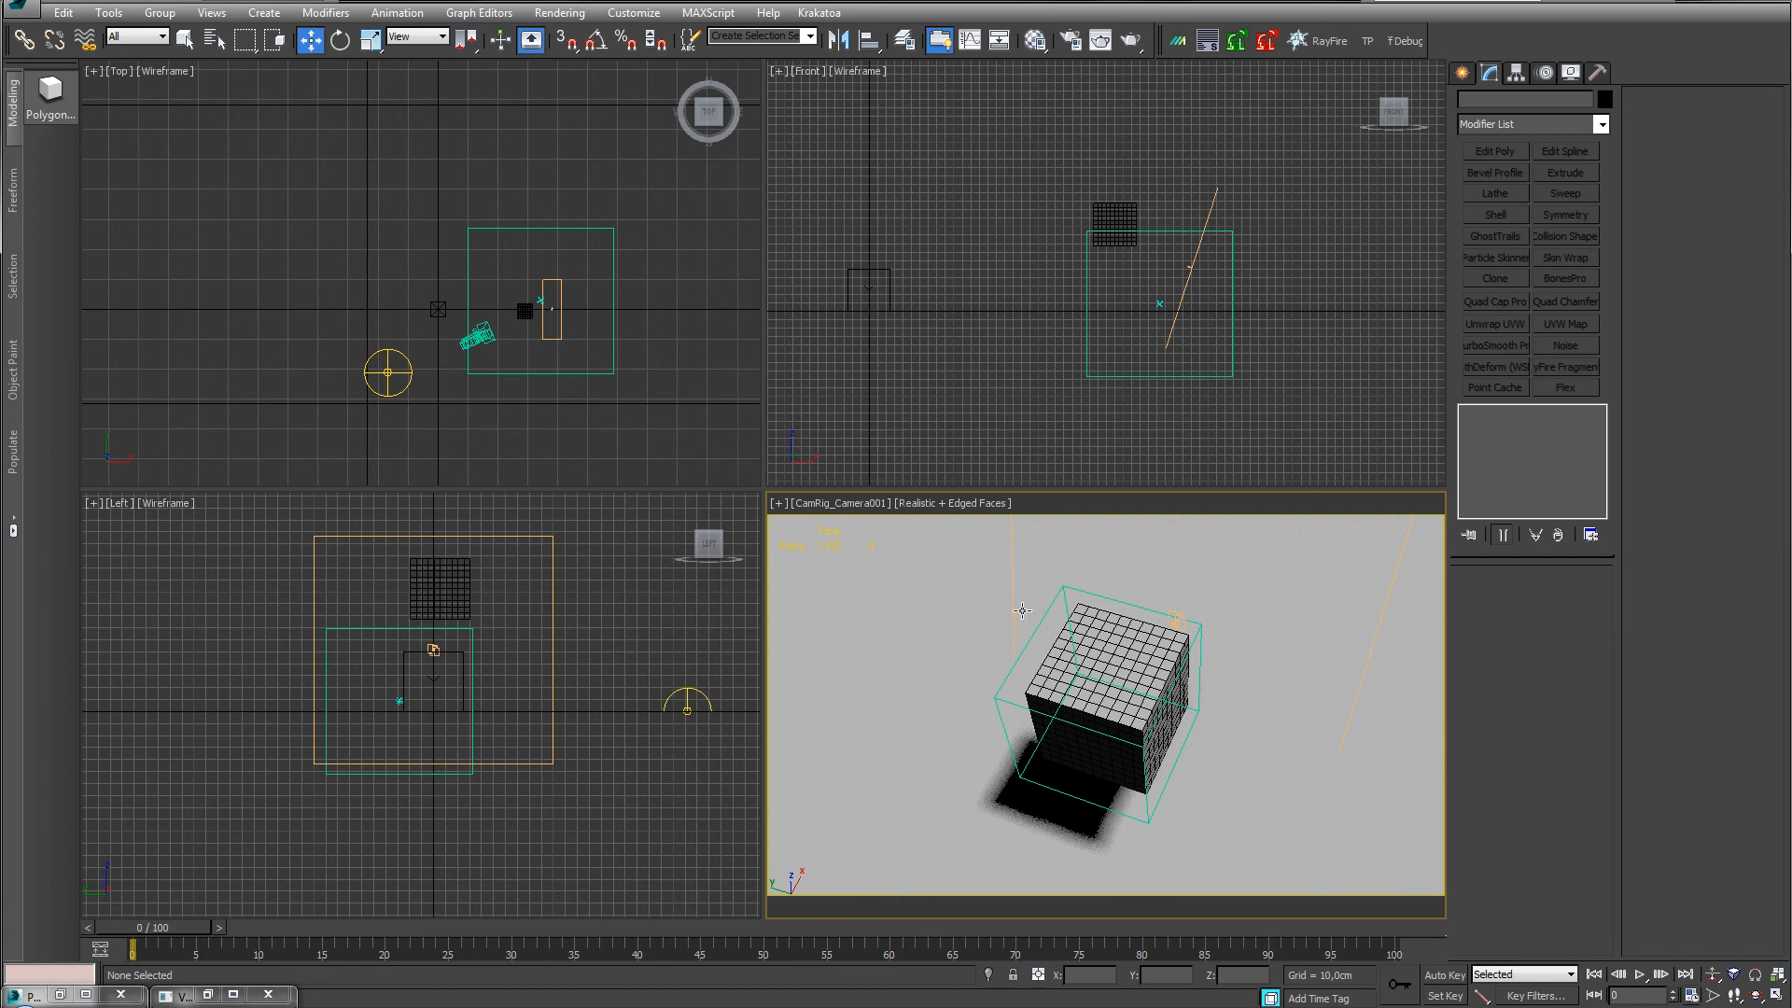